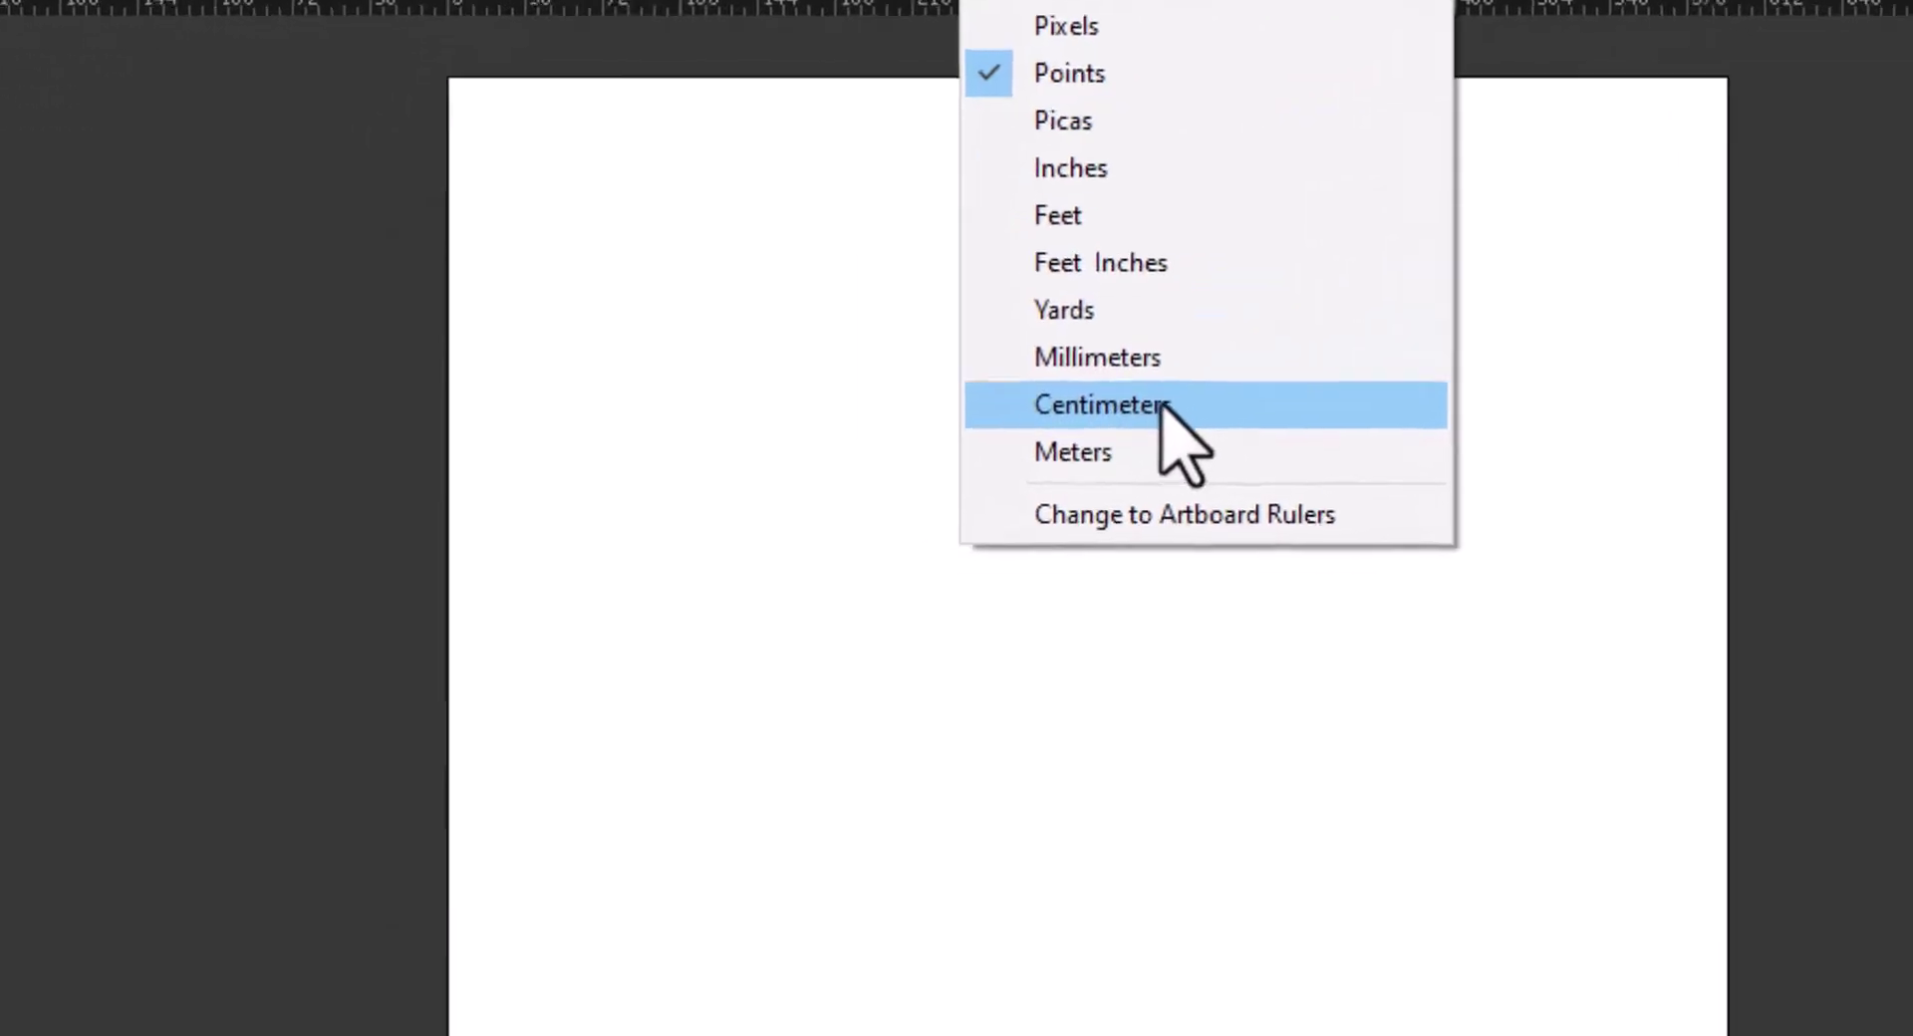
# Set the ruler units to centimeters and the drawing colours to no fill with an FF0049 stroke.
pyautogui.click(959, 523)
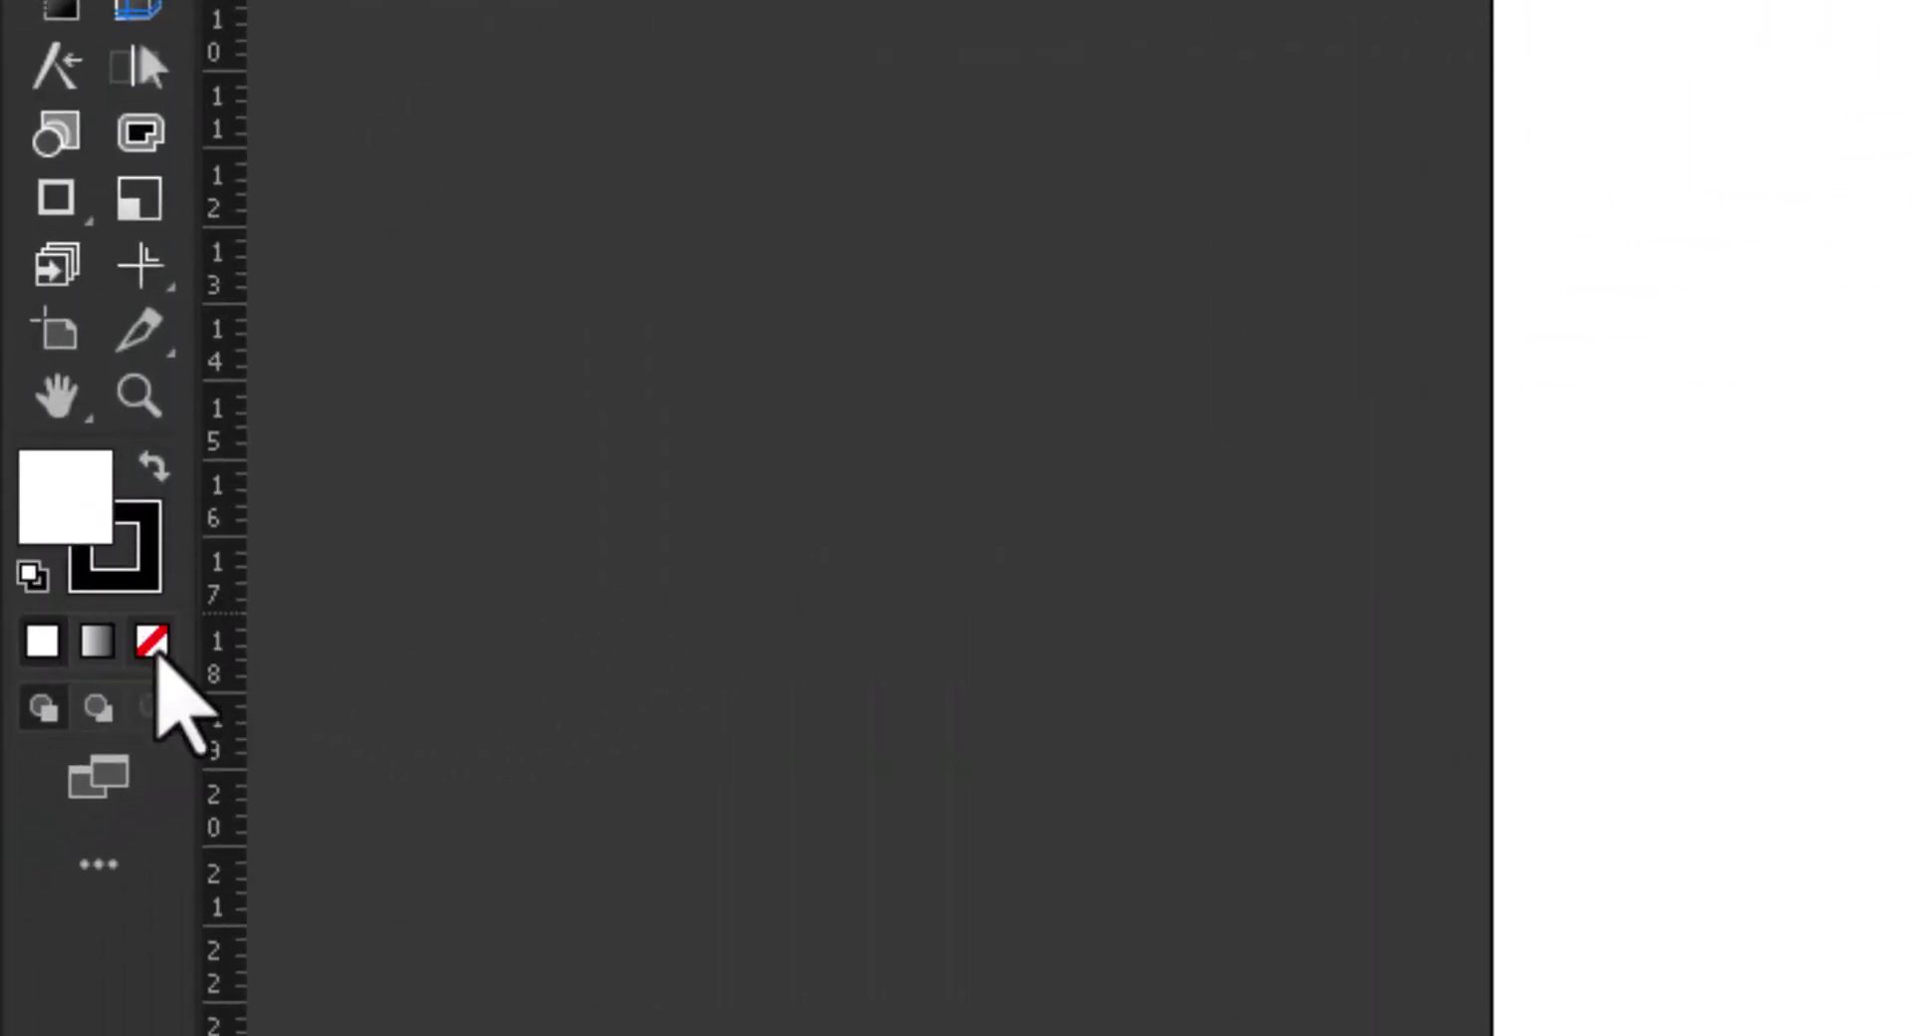
pyautogui.click(154, 646)
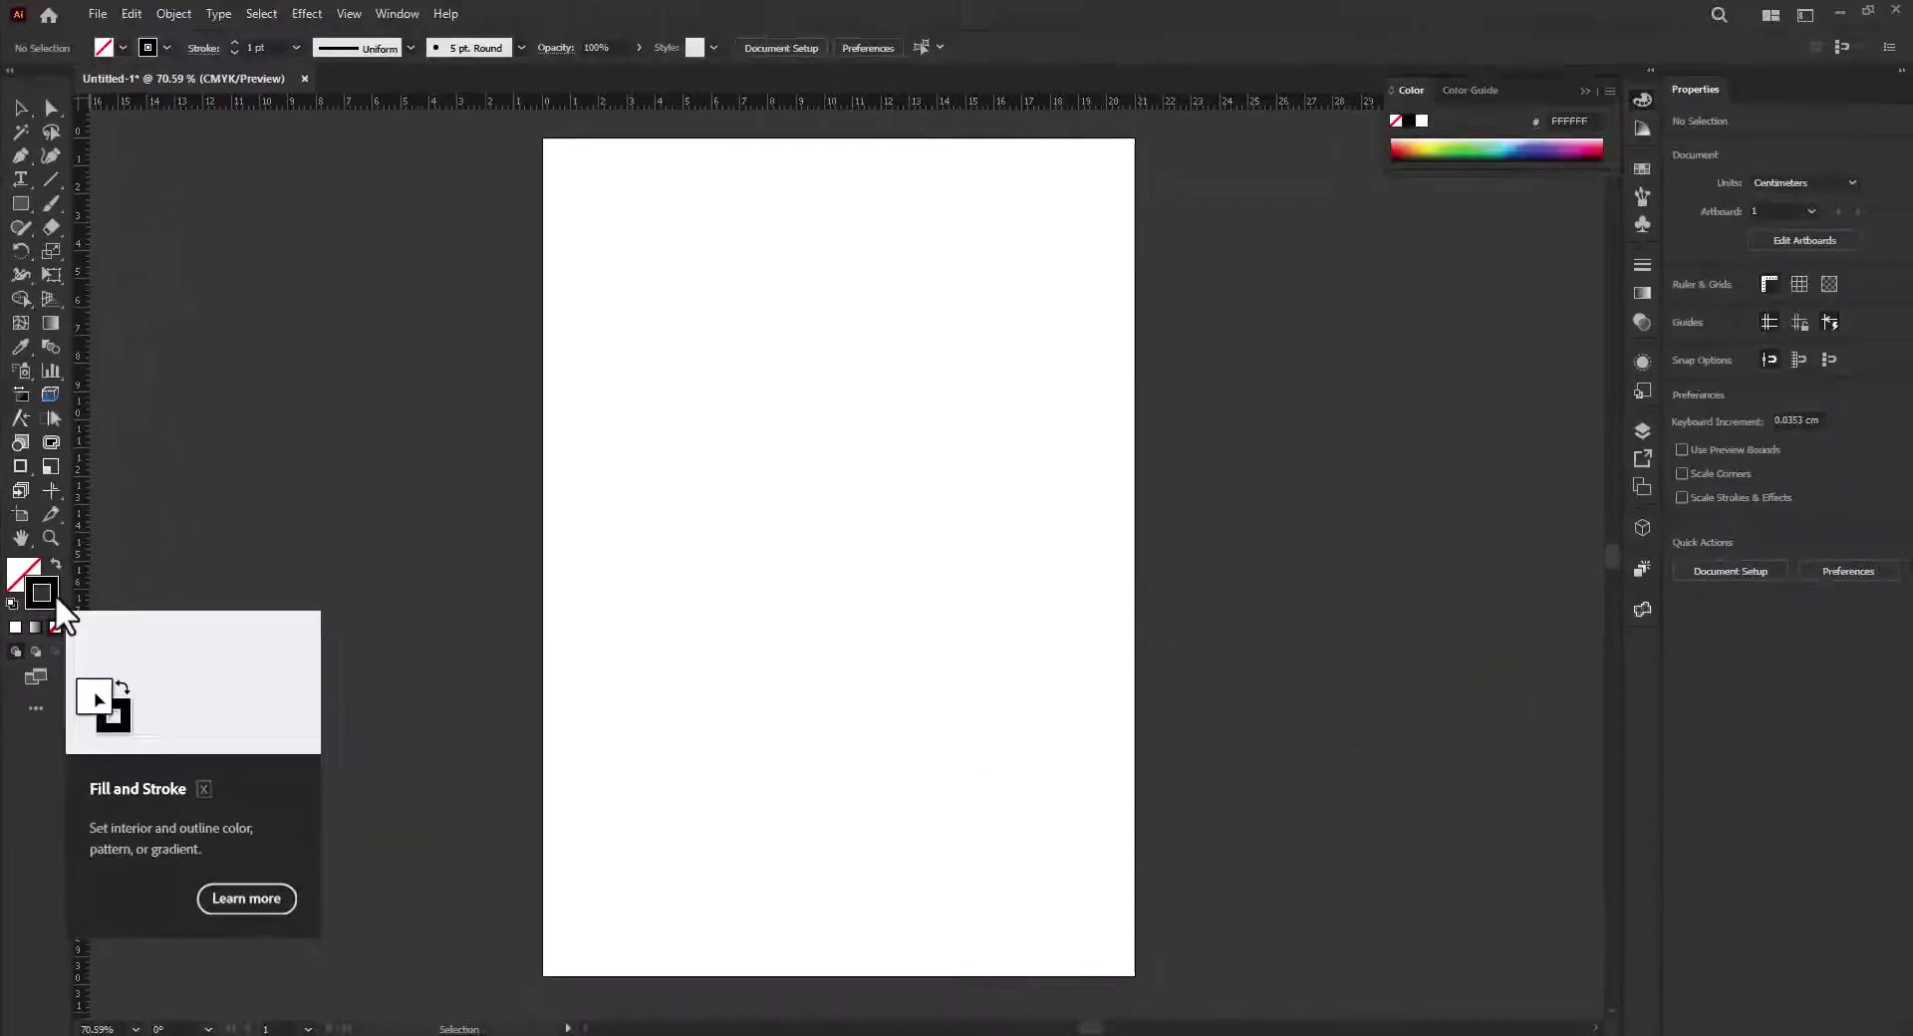
pyautogui.doubleClick(131, 564)
pyautogui.write('FF0049')
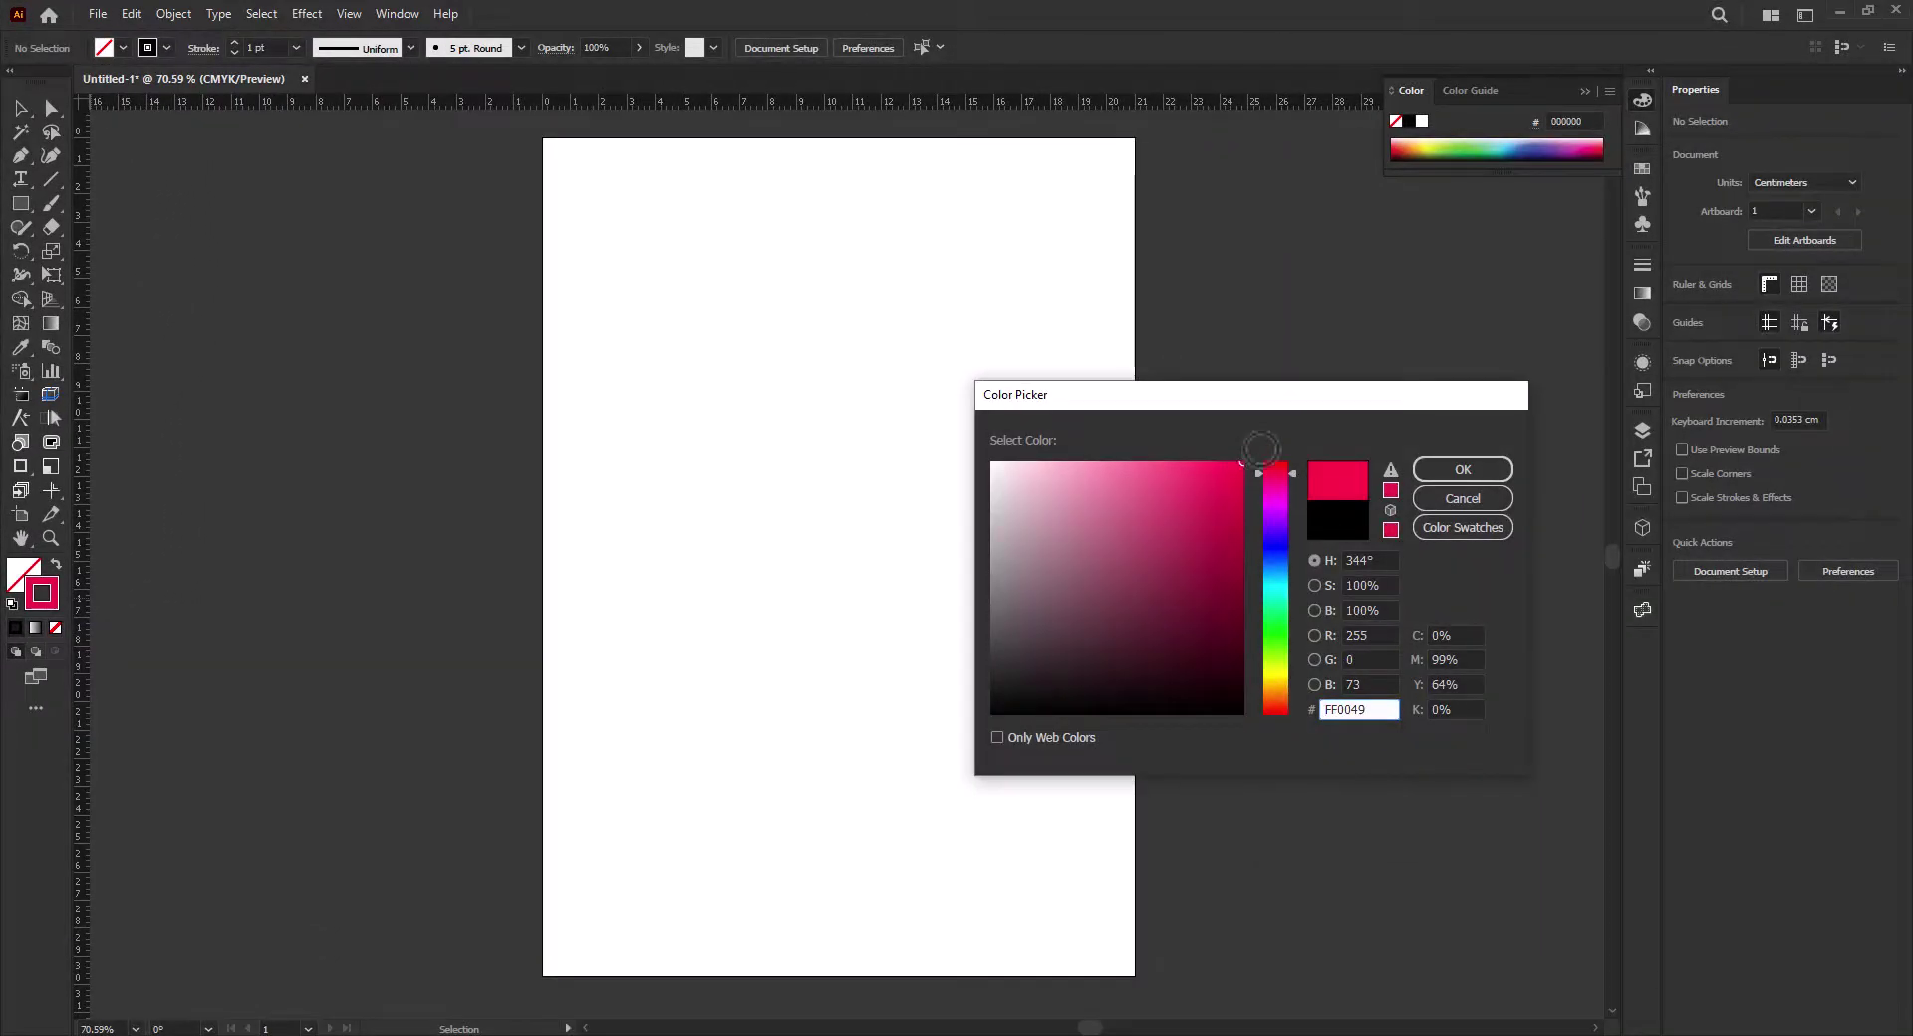
pyautogui.click(1441, 471)
# Draw a rectangle in the middle of the artboard and set its size to 15 cm wide by 10 cm high.
pyautogui.click(53, 517)
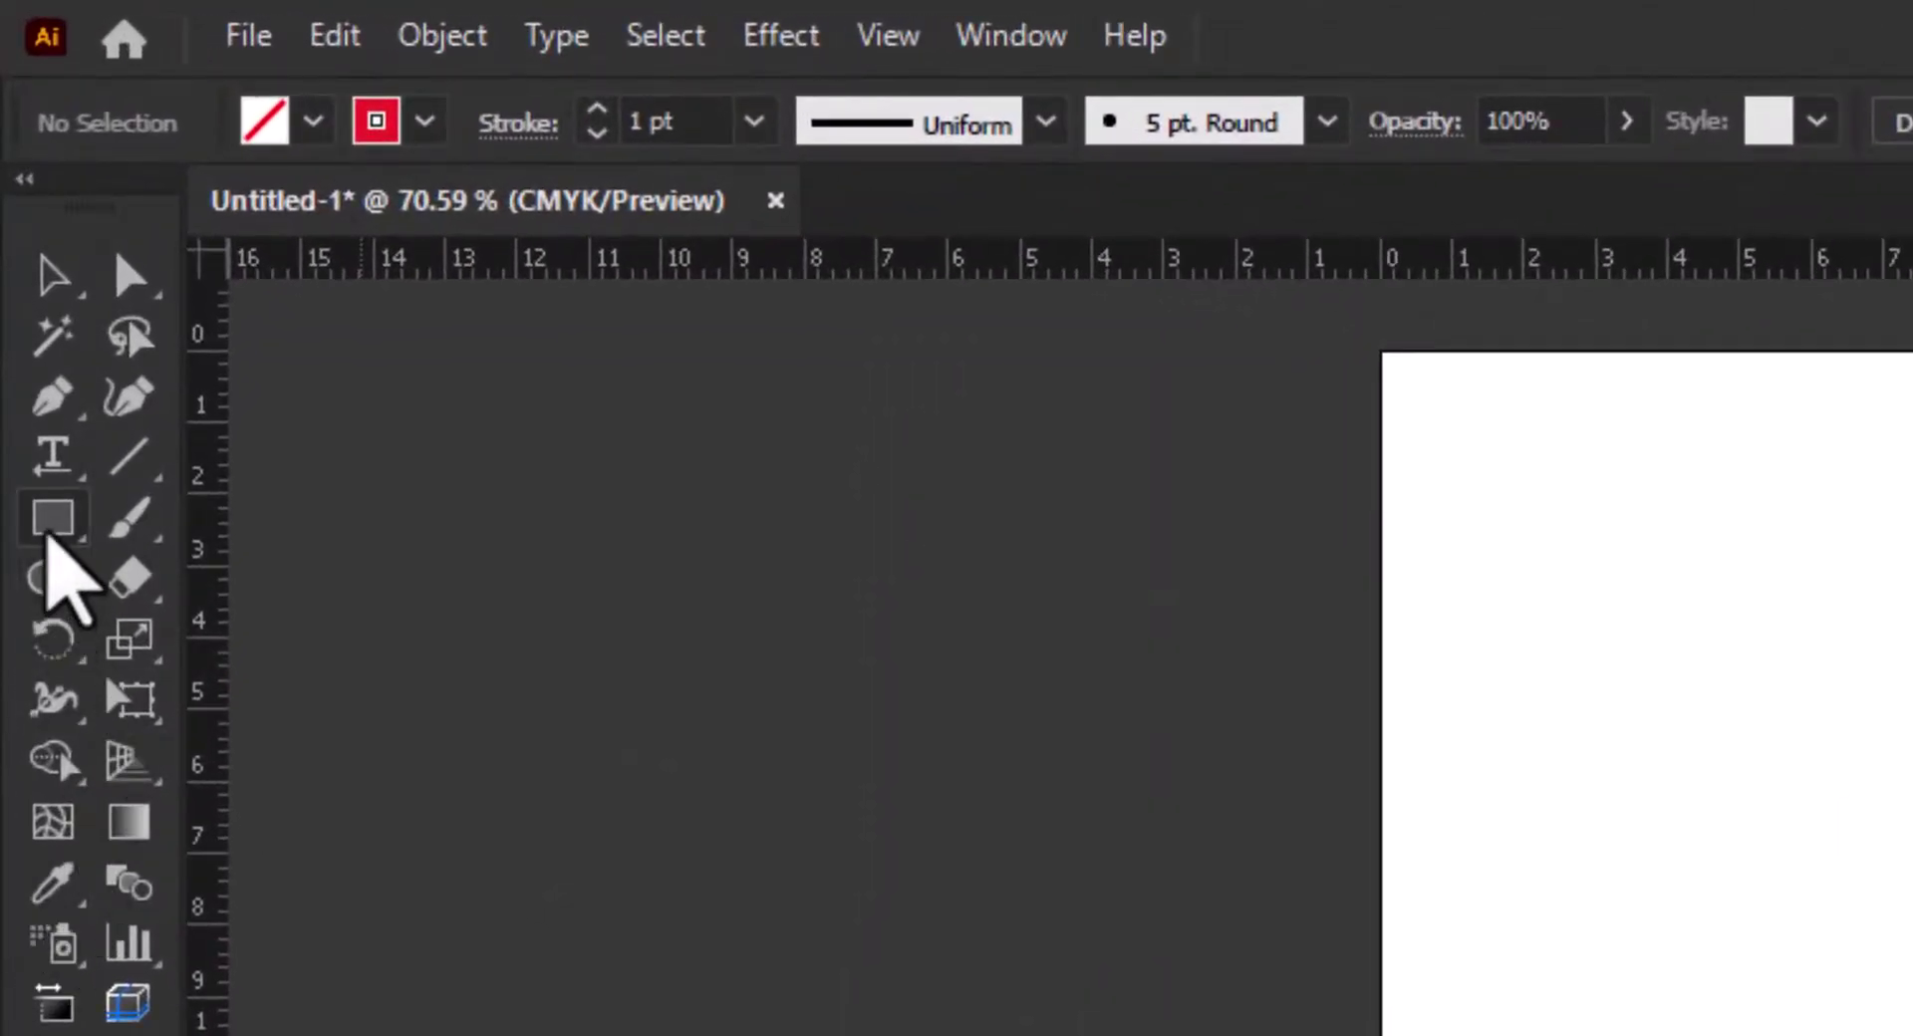
pyautogui.moveTo(624, 411); pyautogui.dragTo(848, 643)
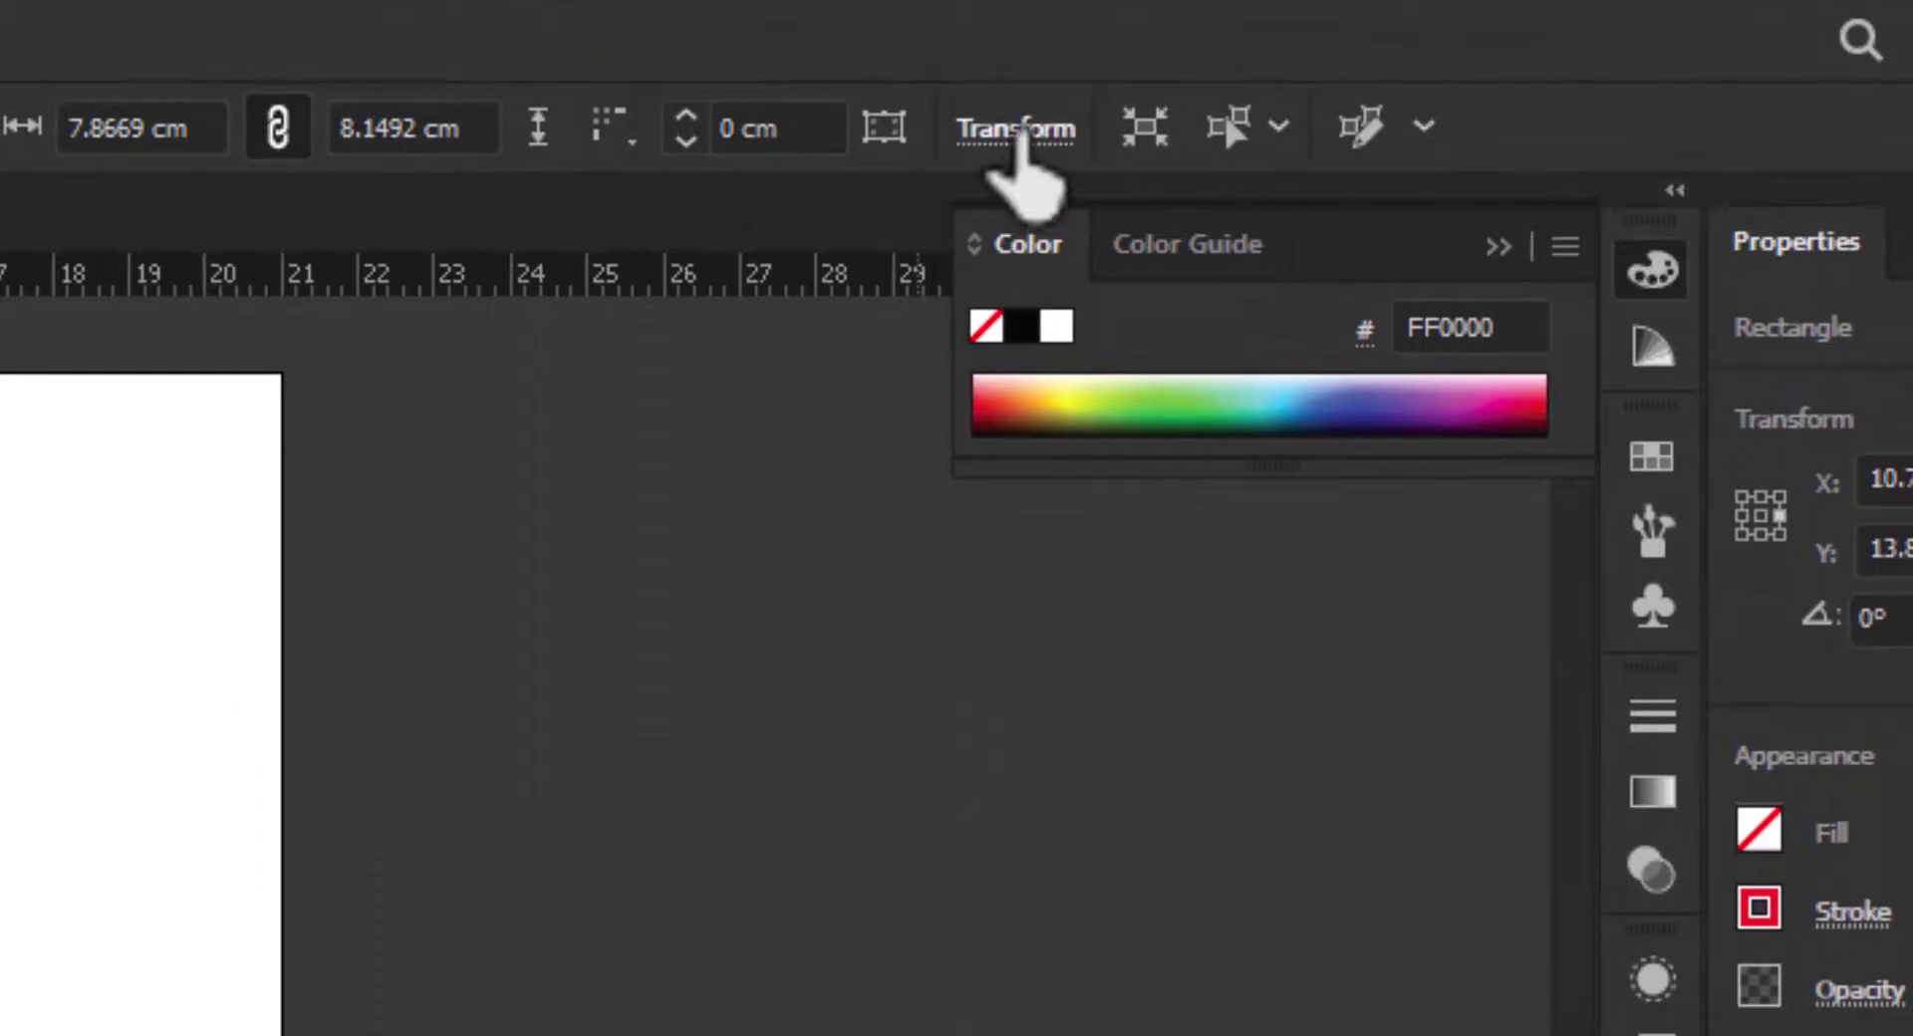
pyautogui.click(1016, 129)
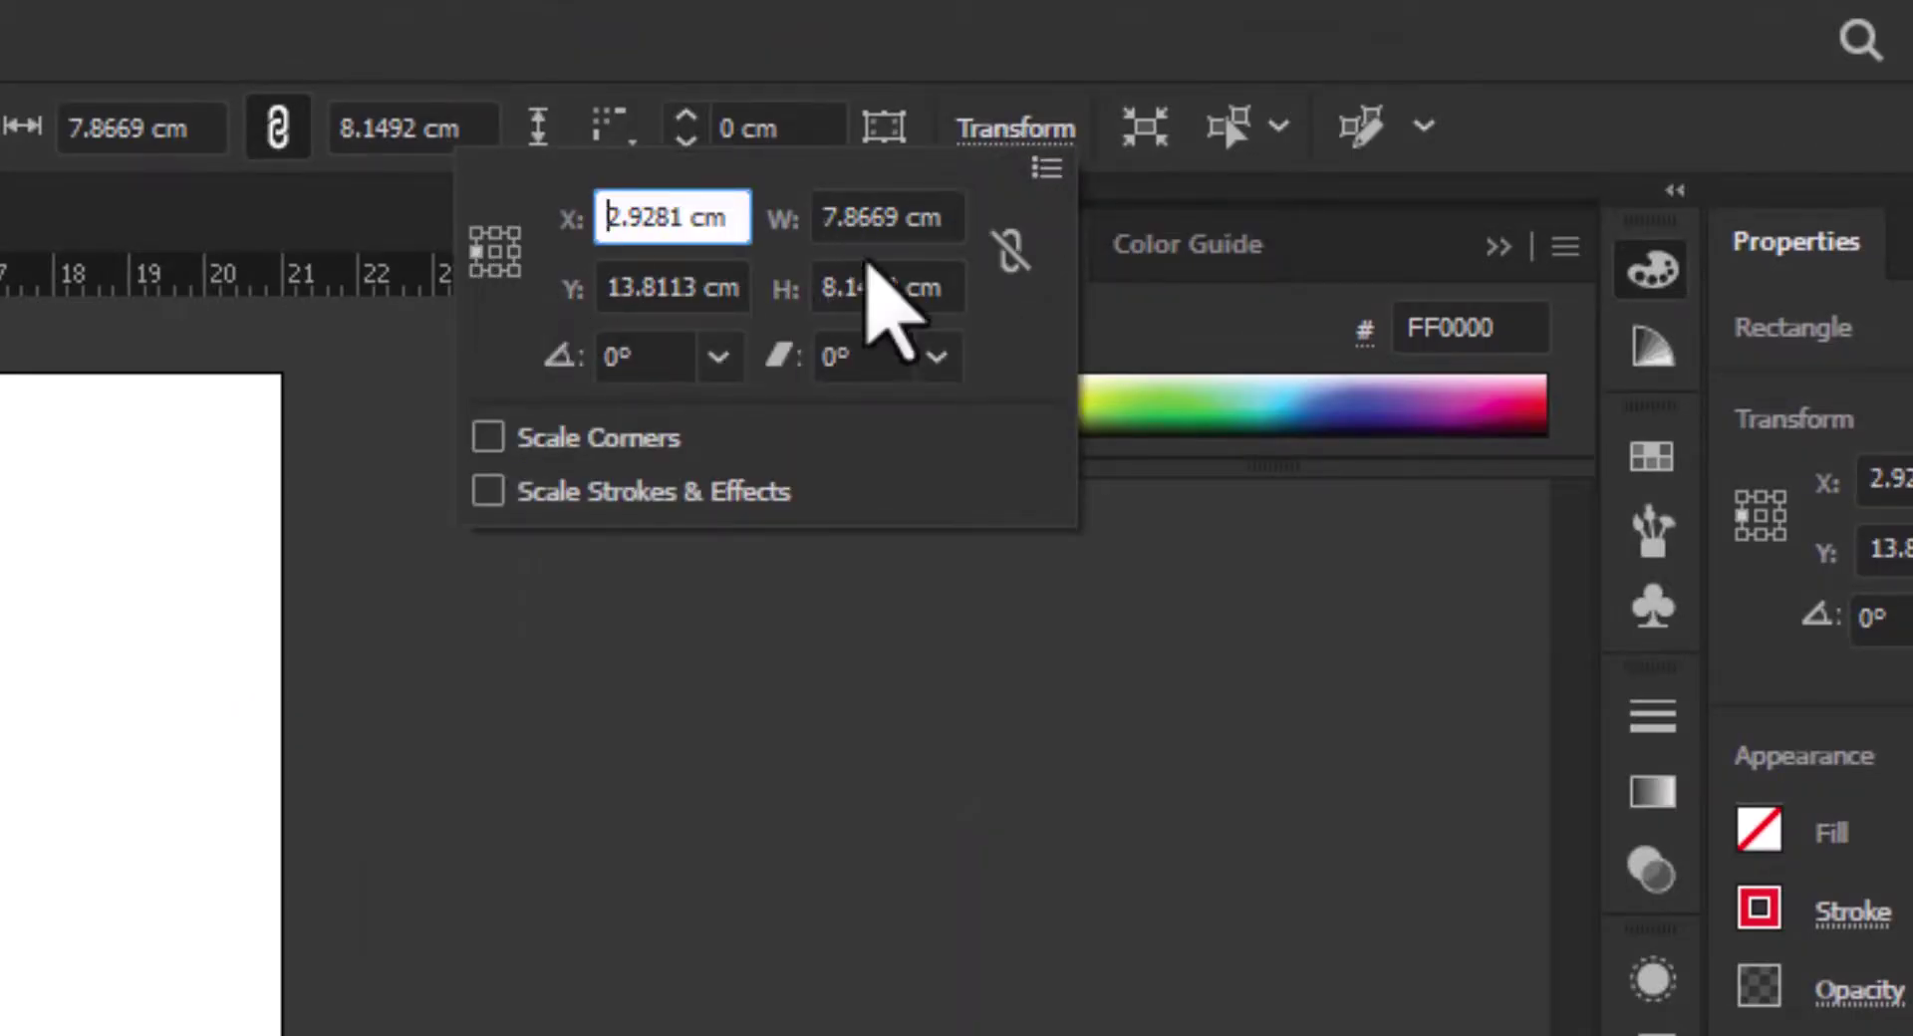
pyautogui.doubleClick(866, 204)
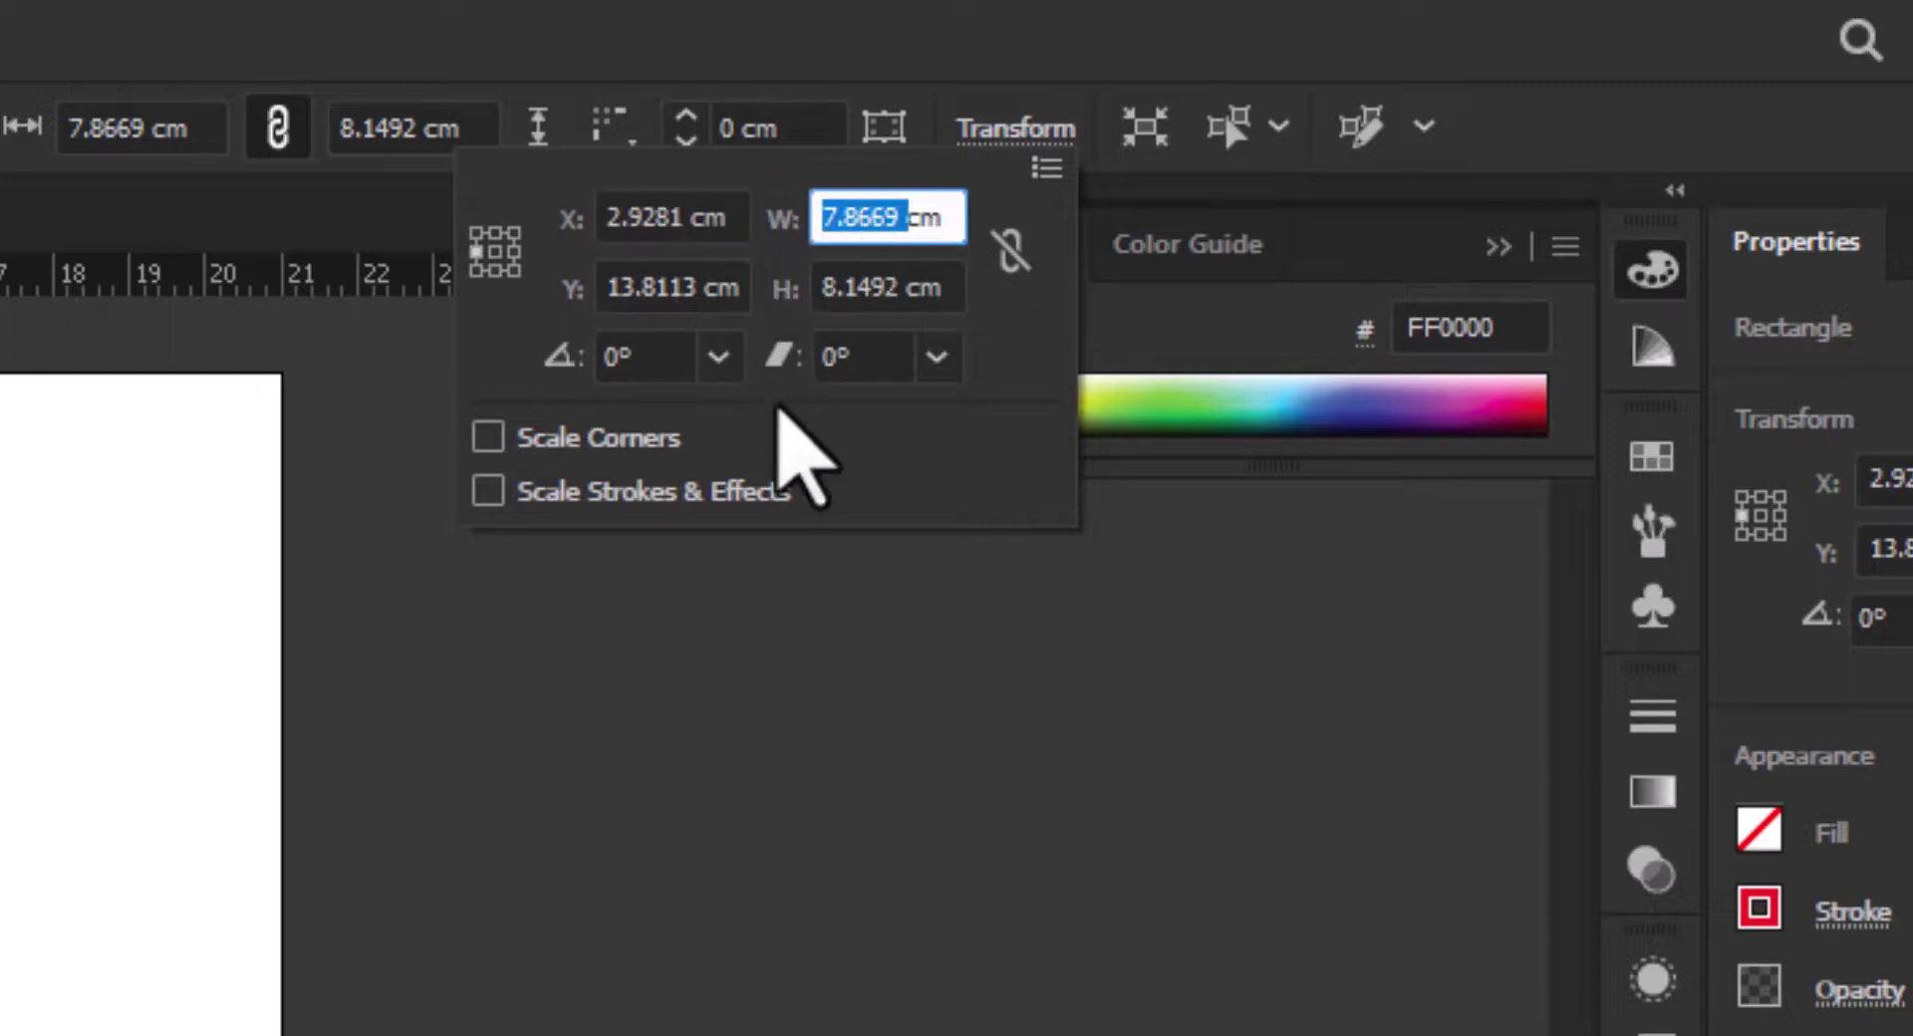
pyautogui.write('15')
pyautogui.press('Tab')
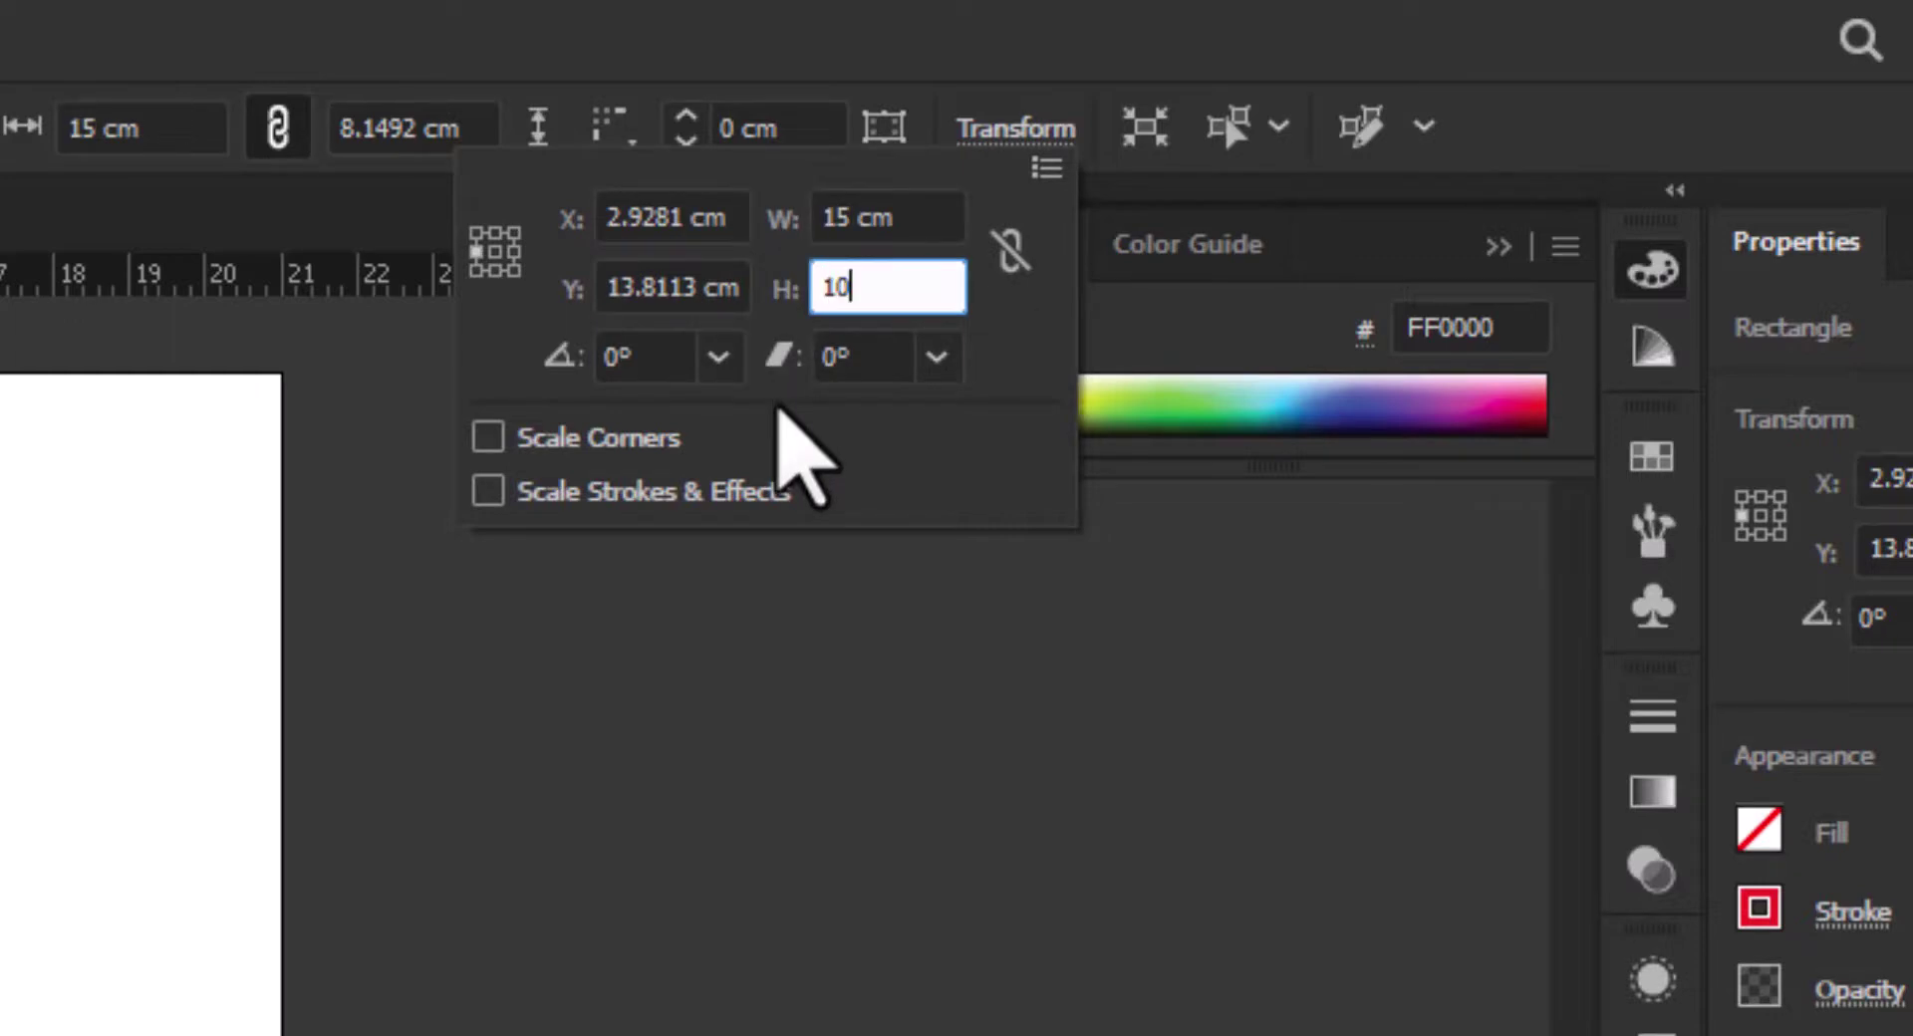
pyautogui.press('Return')
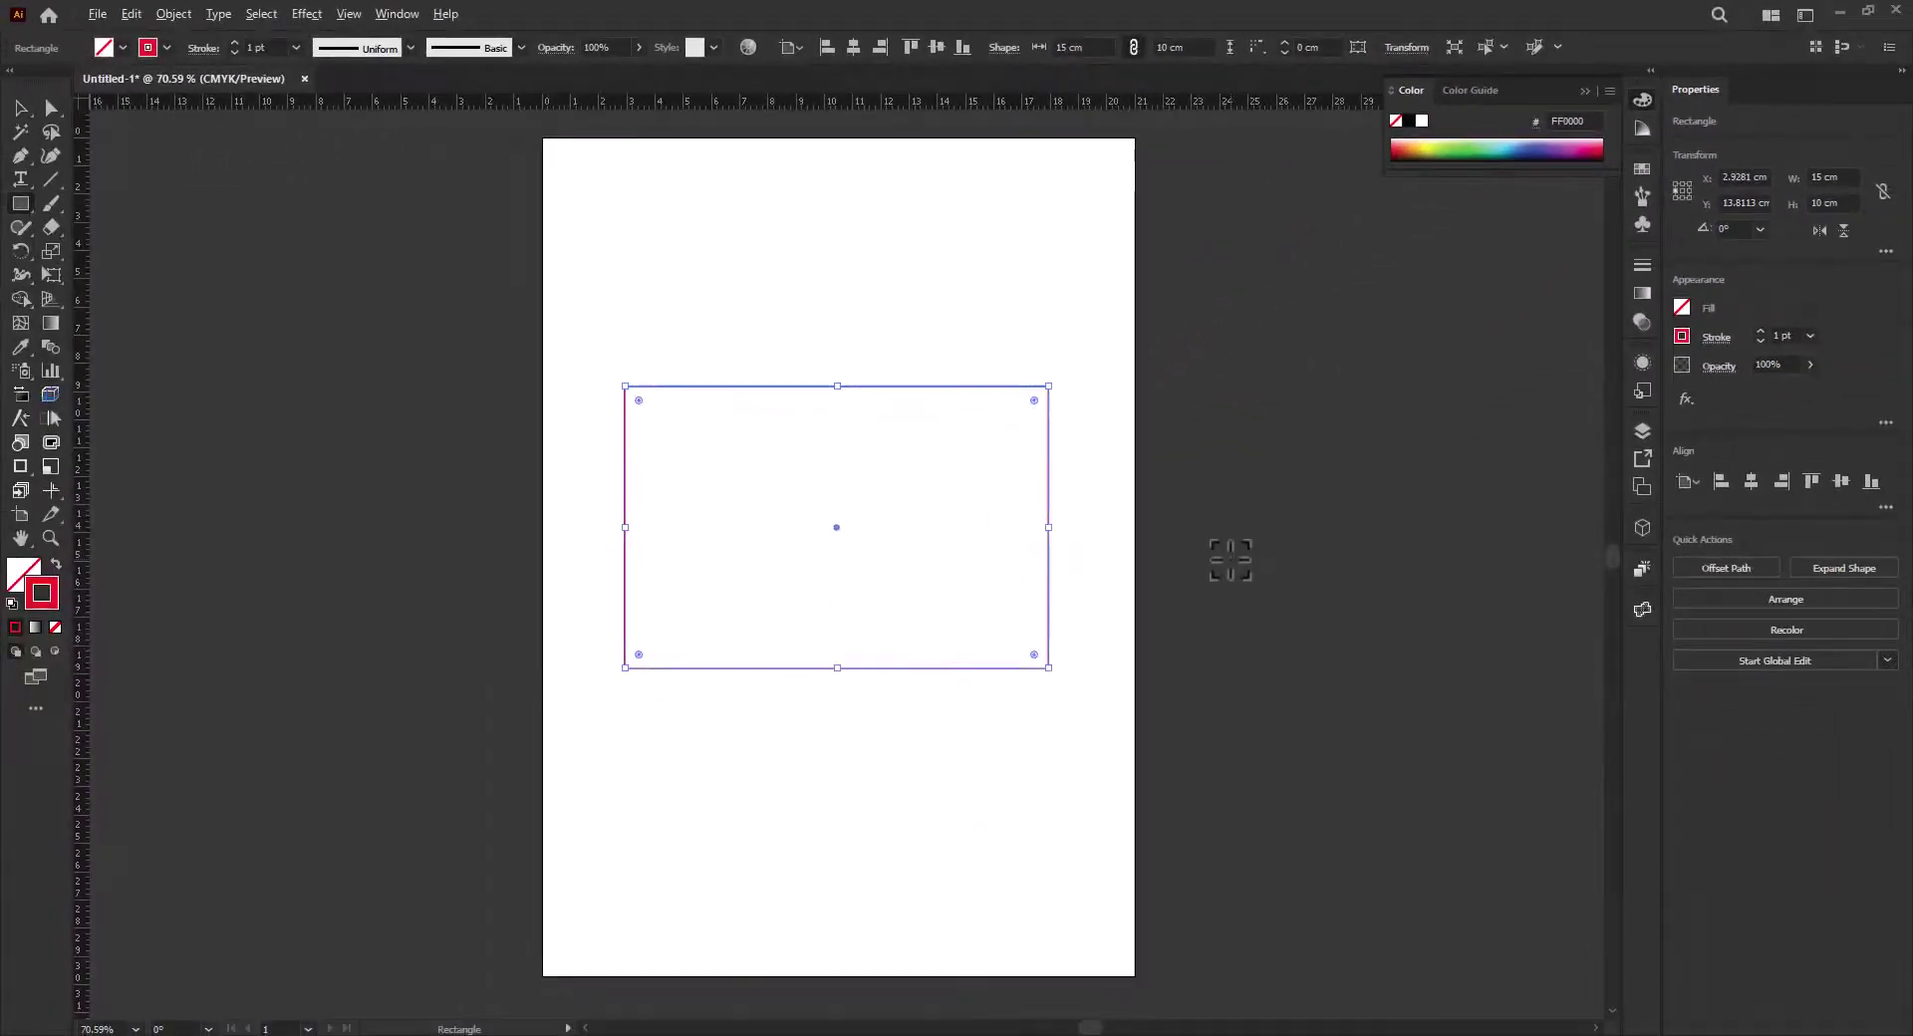
# Enlarge the artboard on all four sides around the rectangle to about 85 cm wide by 103 cm high.
pyautogui.scroll(-3, 1228, 560)
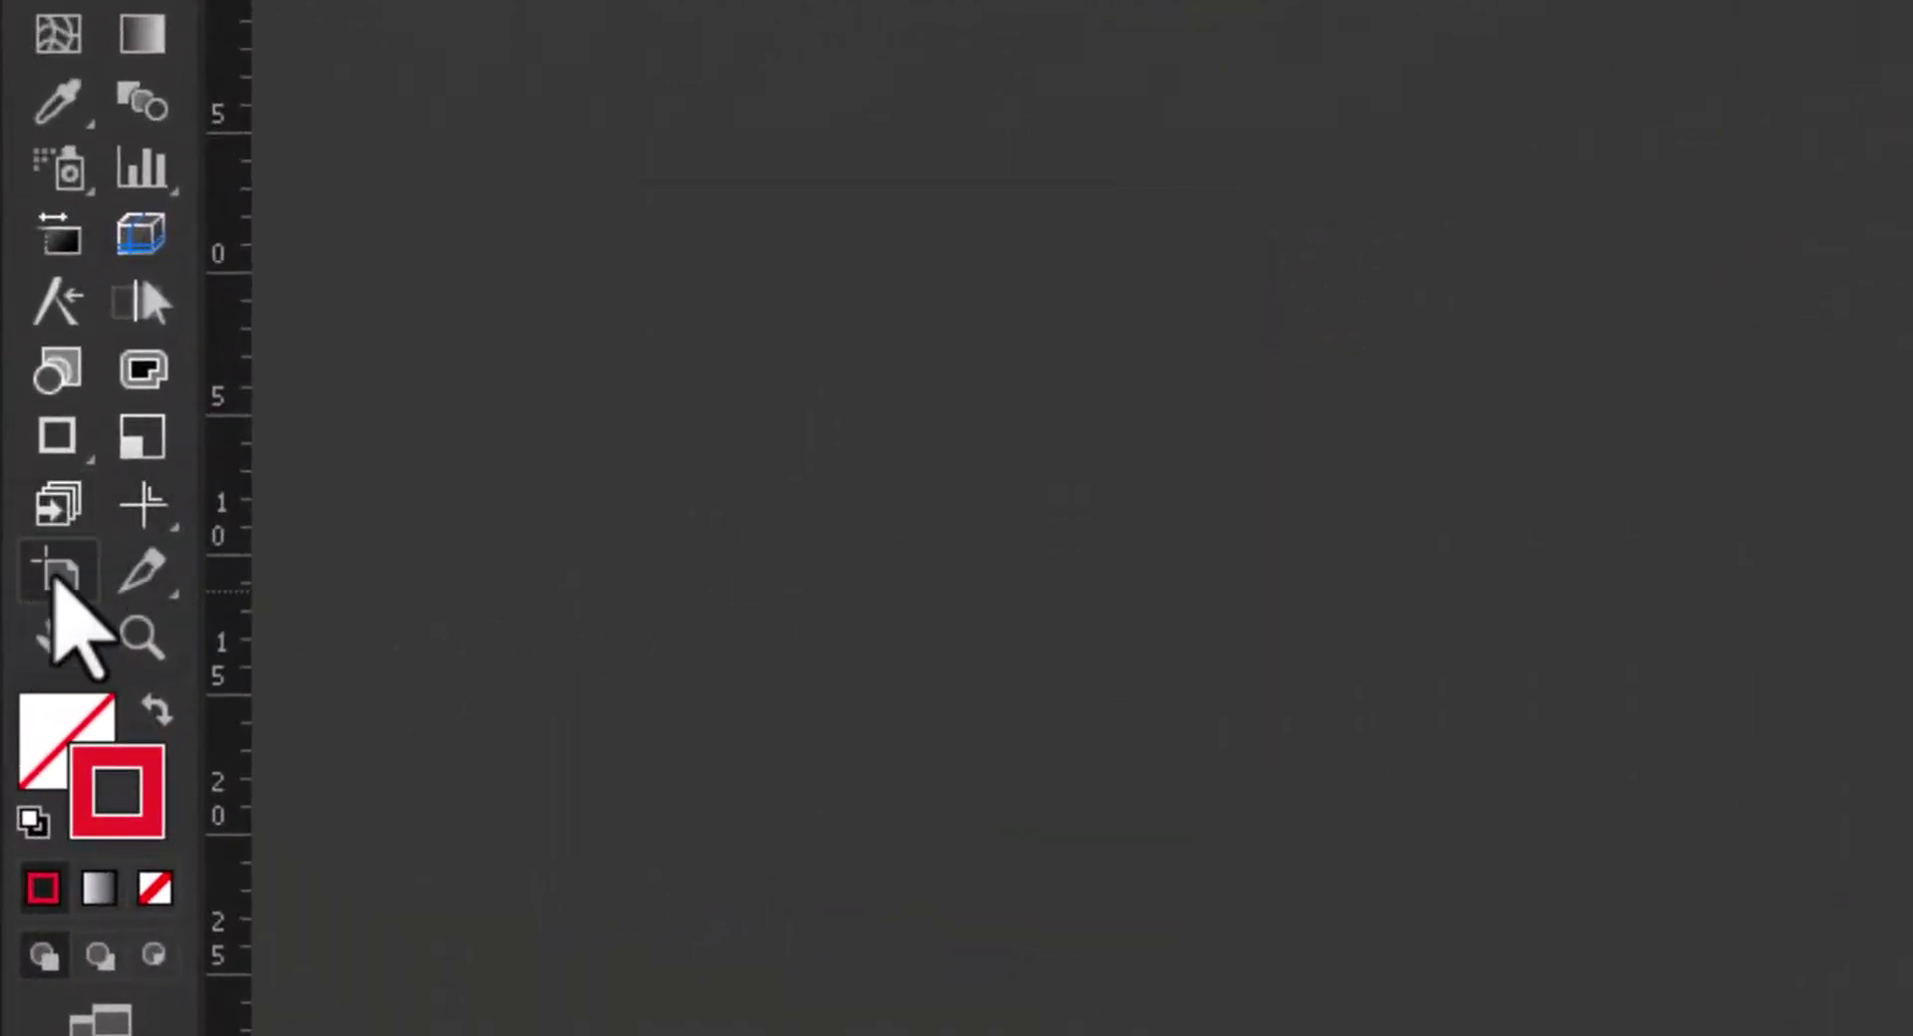
pyautogui.click(56, 576)
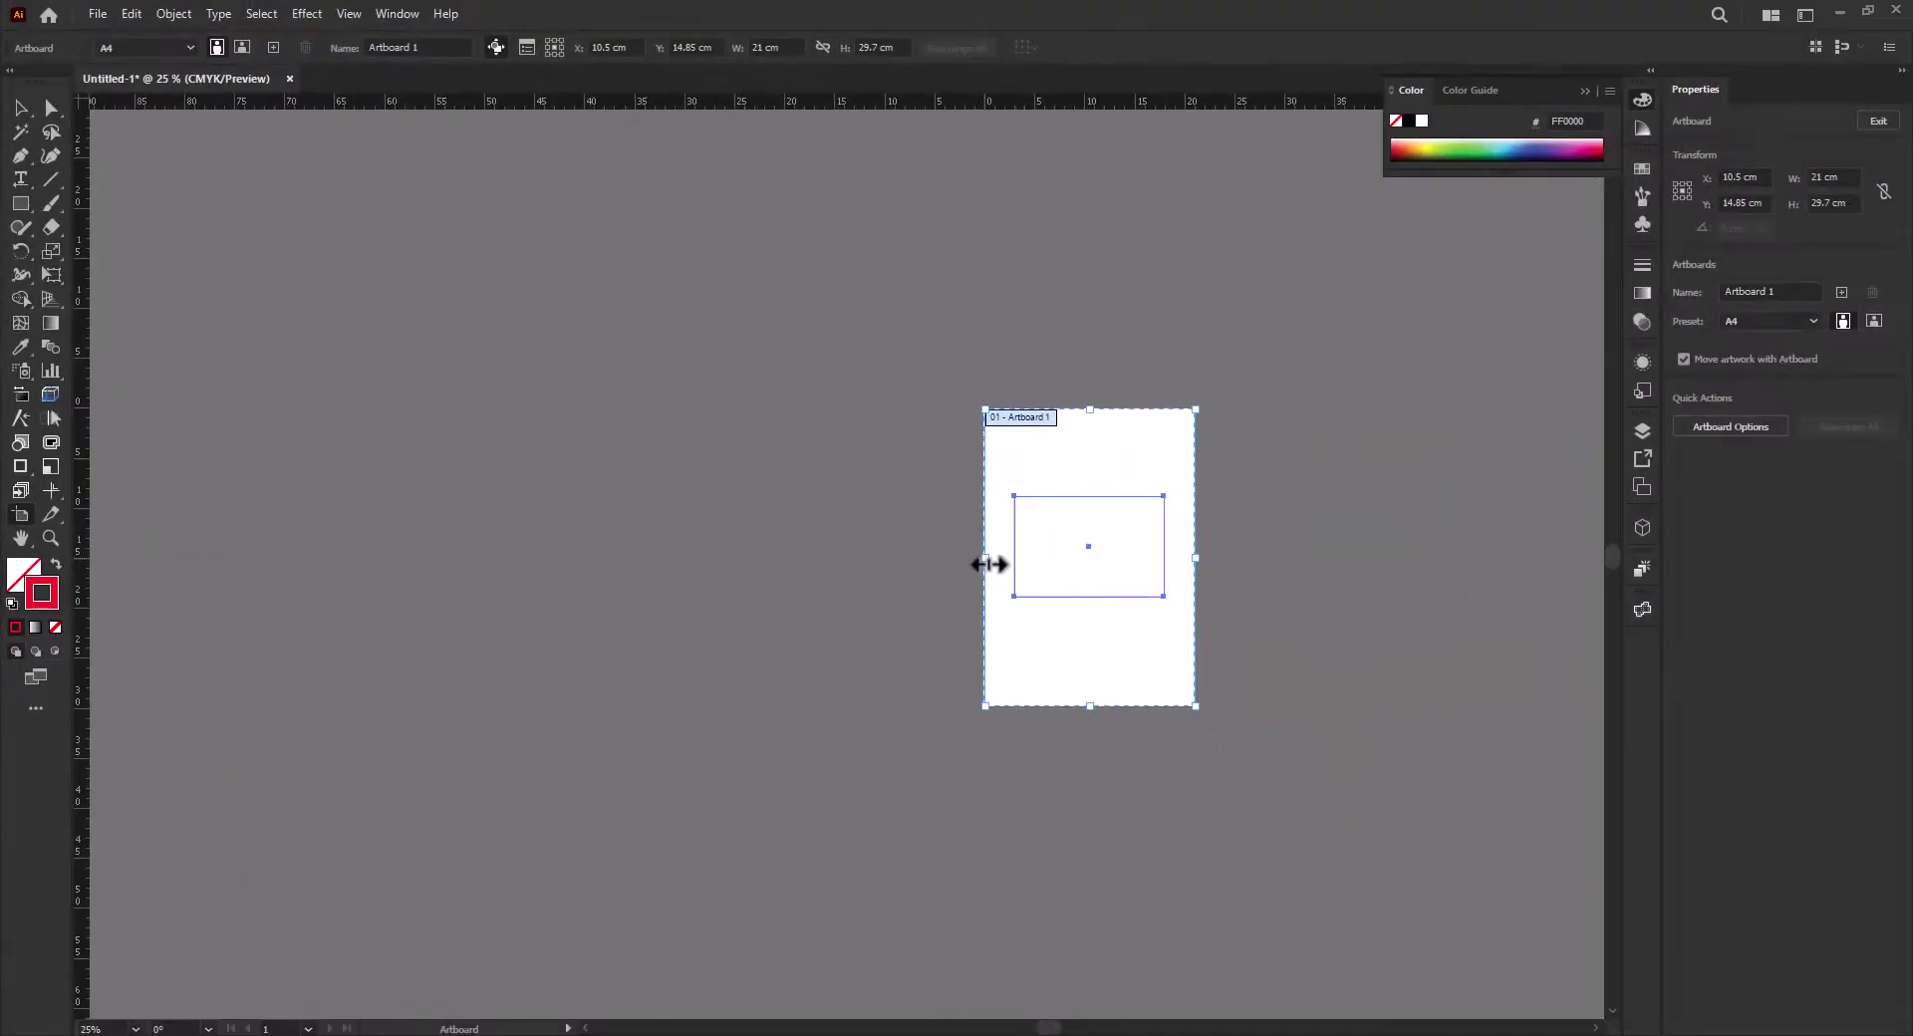
pyautogui.moveTo(989, 564); pyautogui.dragTo(675, 564)
pyautogui.moveTo(1195, 560); pyautogui.dragTo(1527, 560)
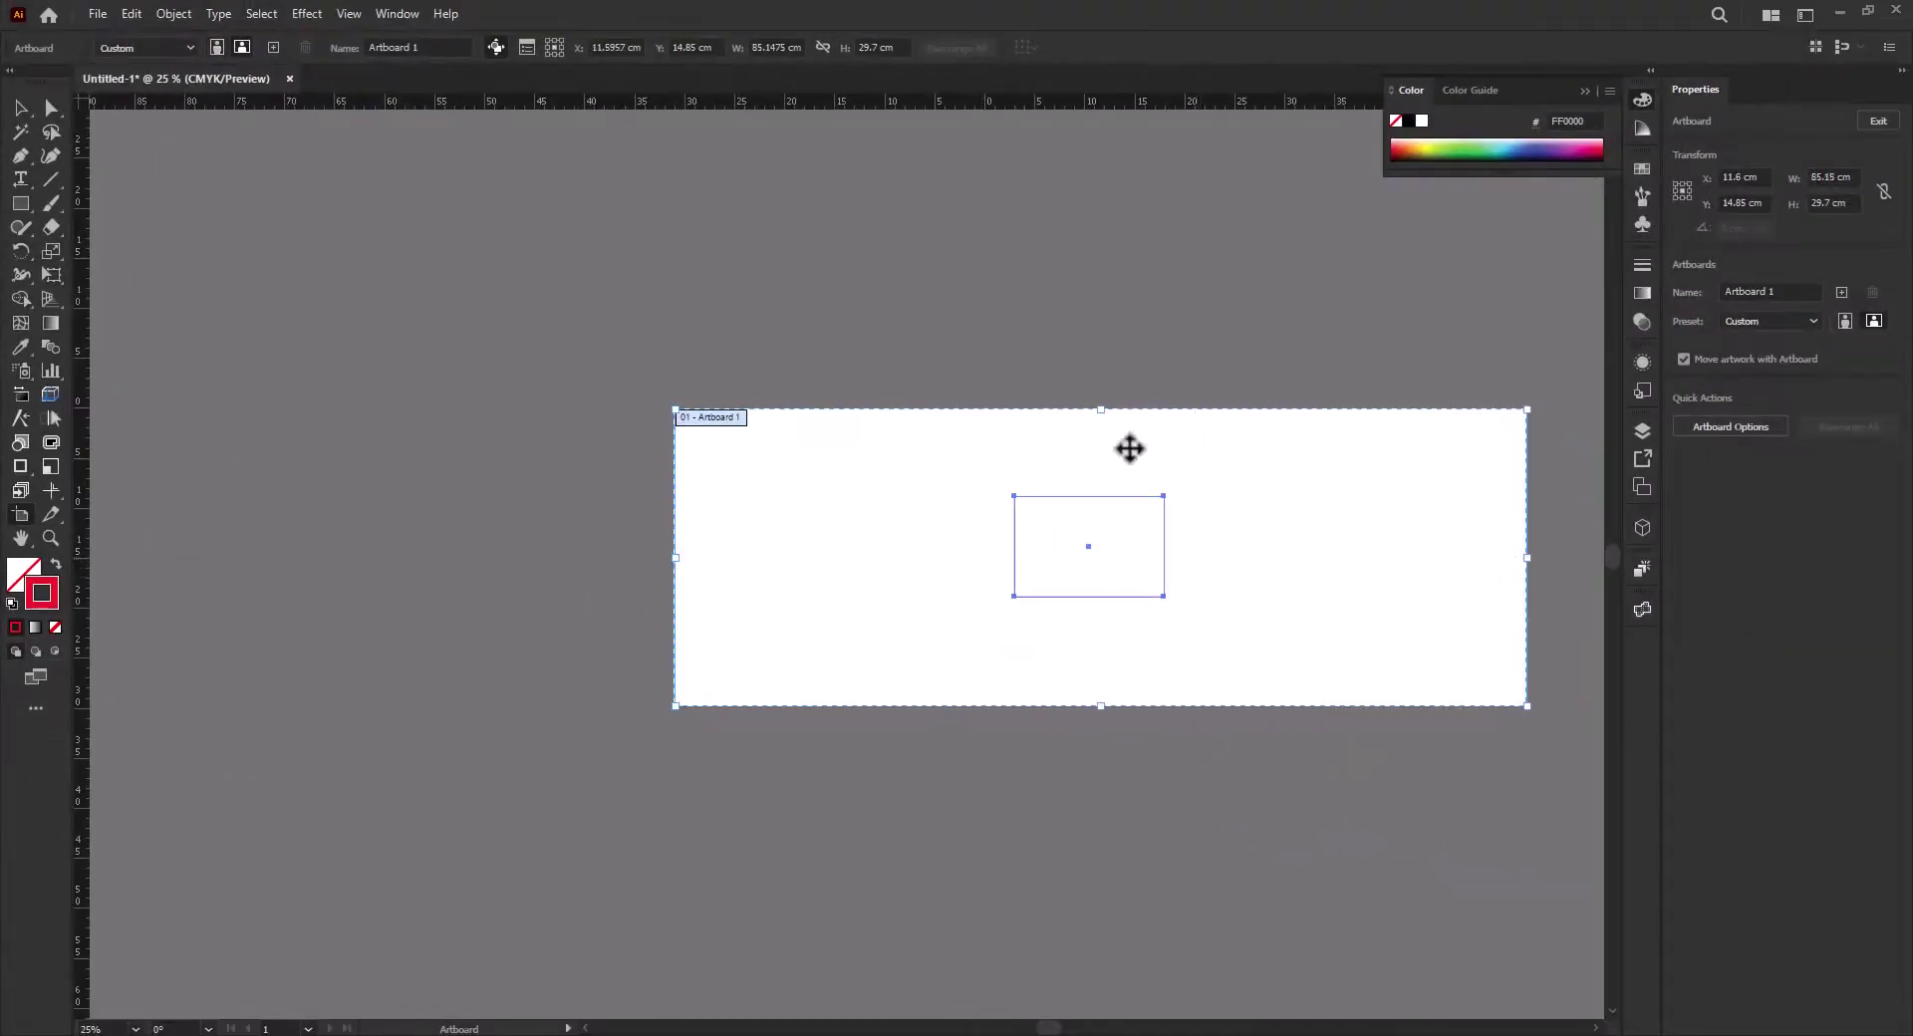
pyautogui.moveTo(1130, 409); pyautogui.dragTo(1132, 120)
pyautogui.moveTo(1097, 803); pyautogui.dragTo(1140, 999)
pyautogui.scroll(3, 1143, 759)
pyautogui.moveTo(1268, 551); pyautogui.dragTo(978, 706)
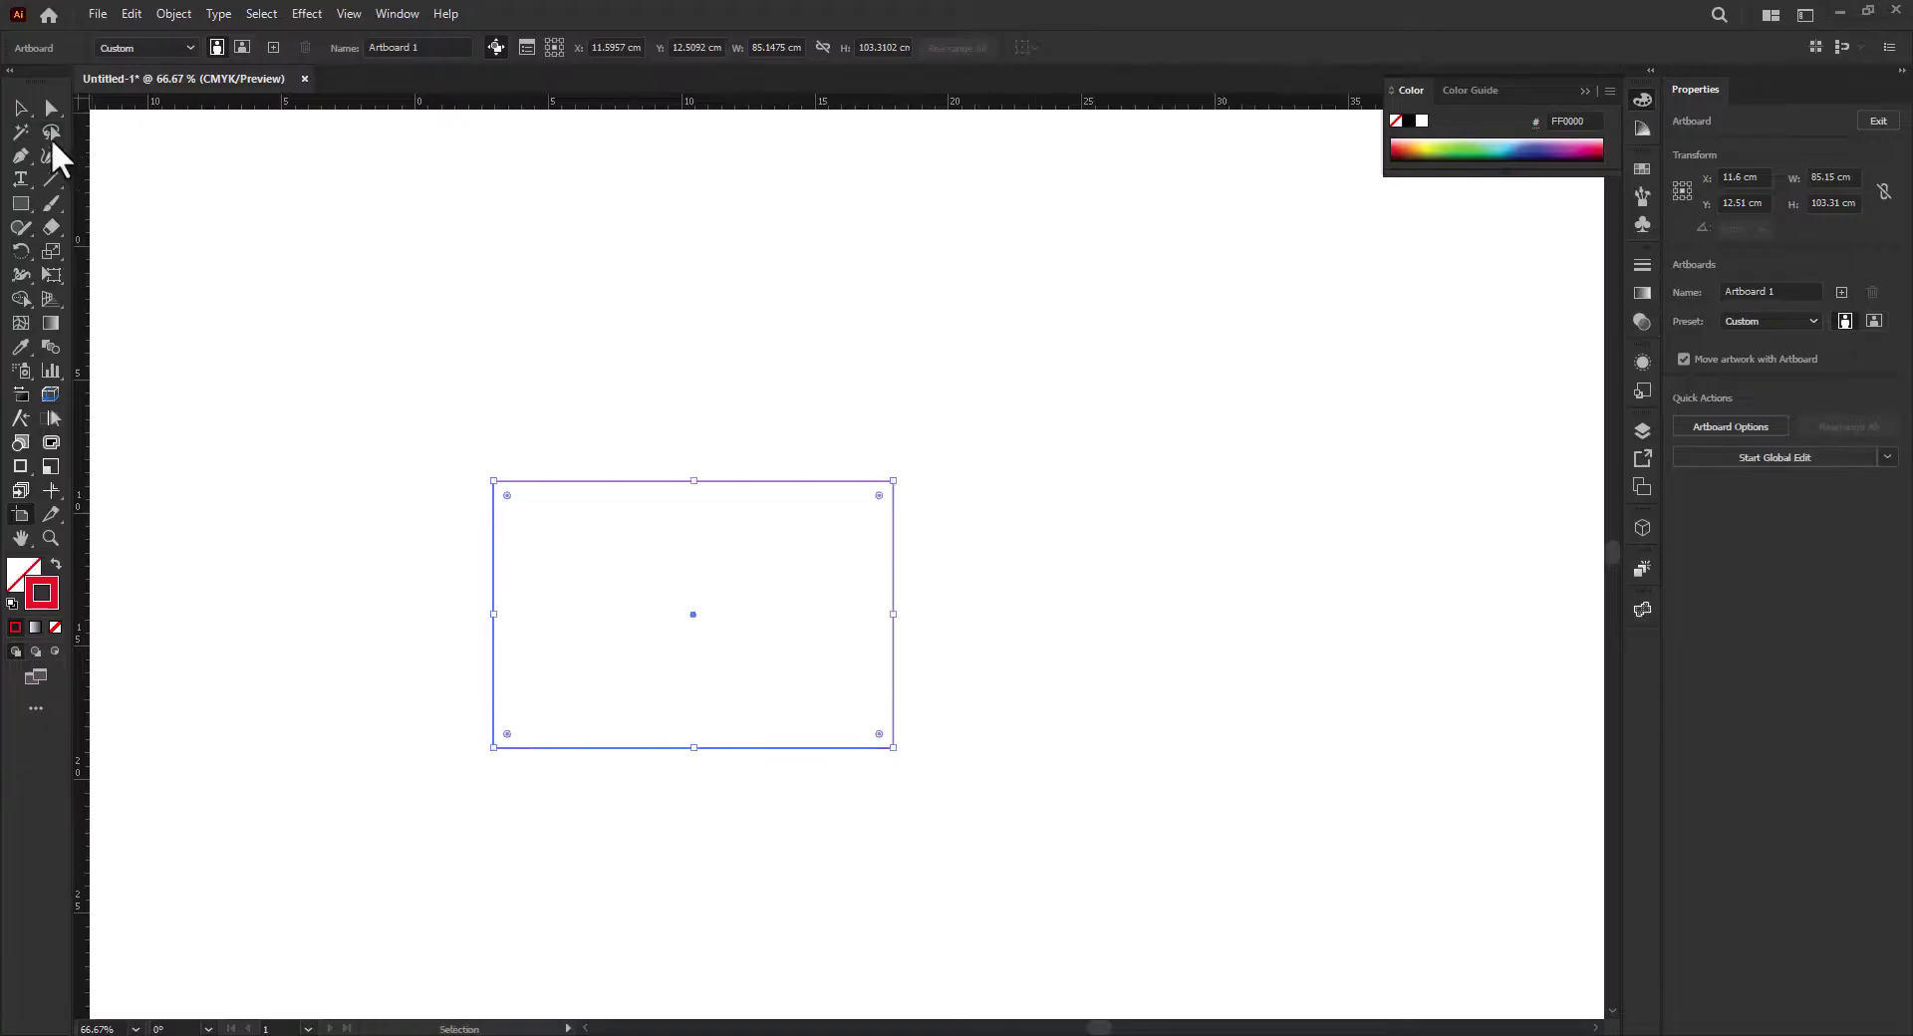
pyautogui.click(20, 110)
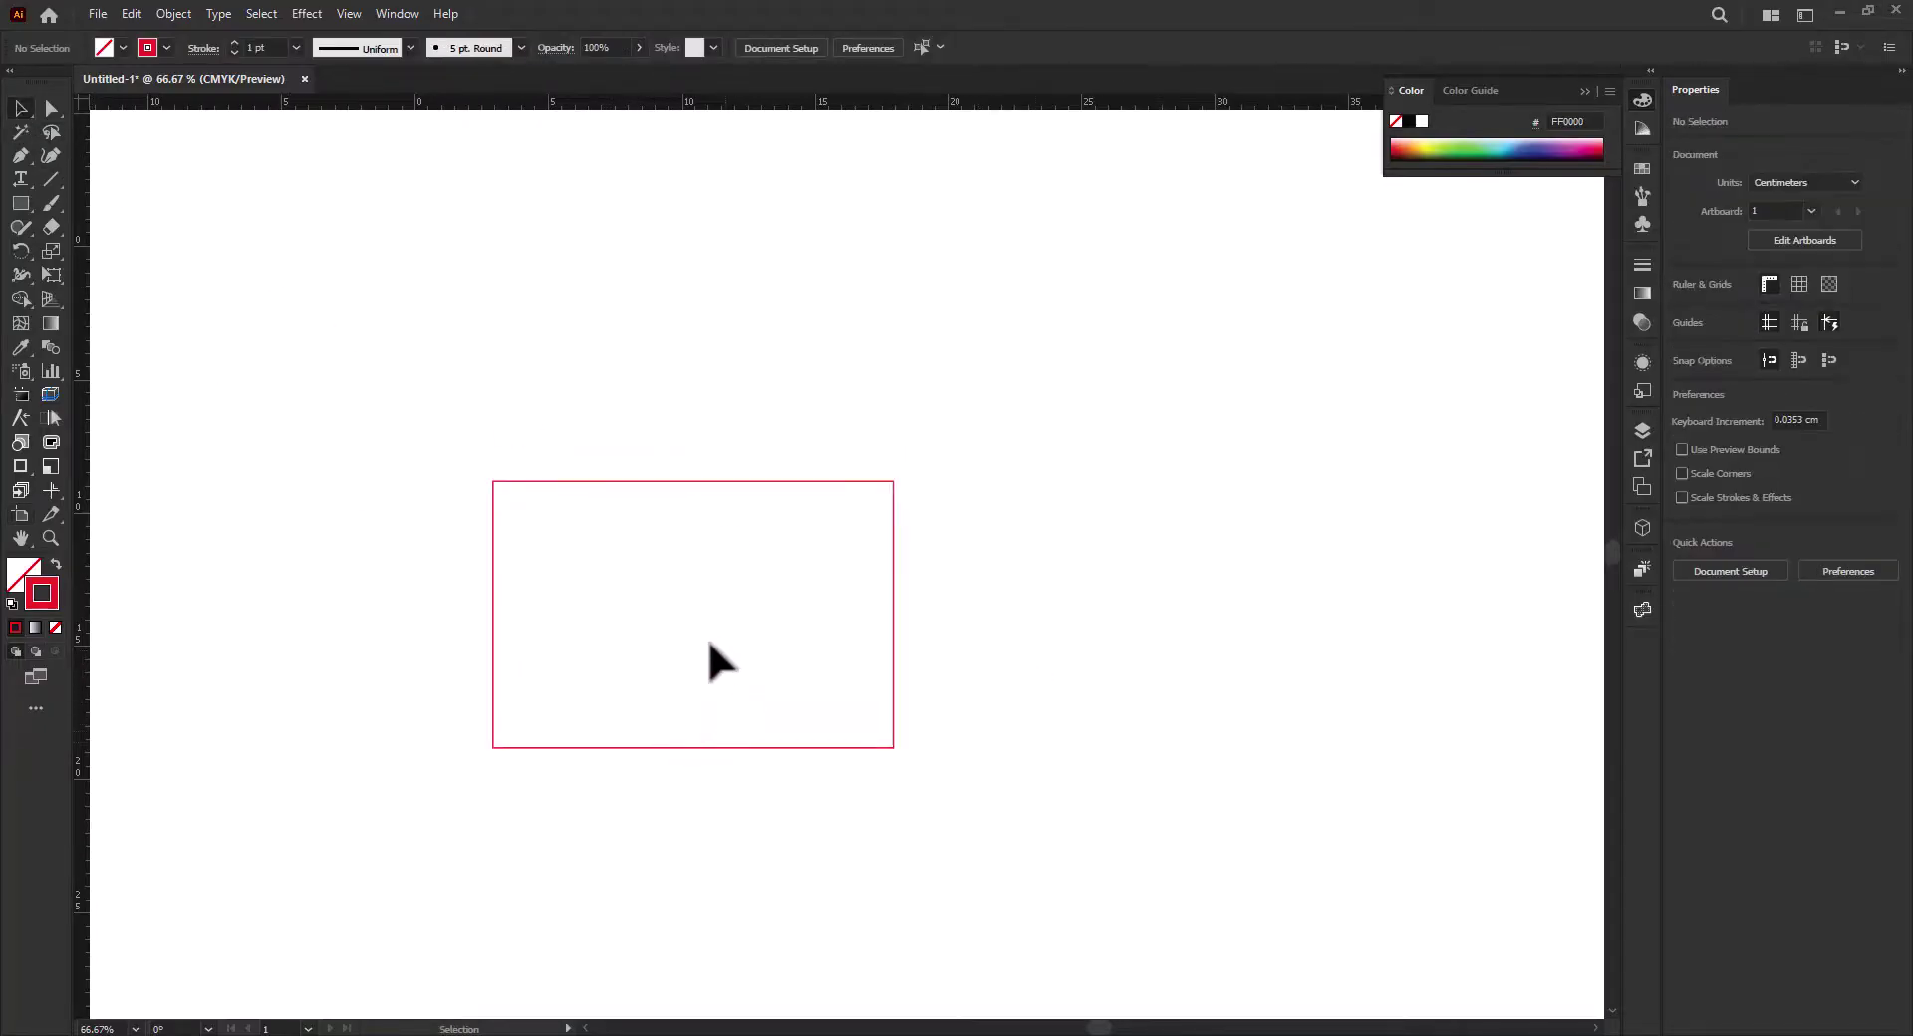
# Duplicate the rectangle directly above itself and set the copy's height to 4 cm, keeping its bottom centre as the reference point.
pyautogui.moveTo(683, 743); pyautogui.dragTo(711, 486)
pyautogui.click(897, 368)
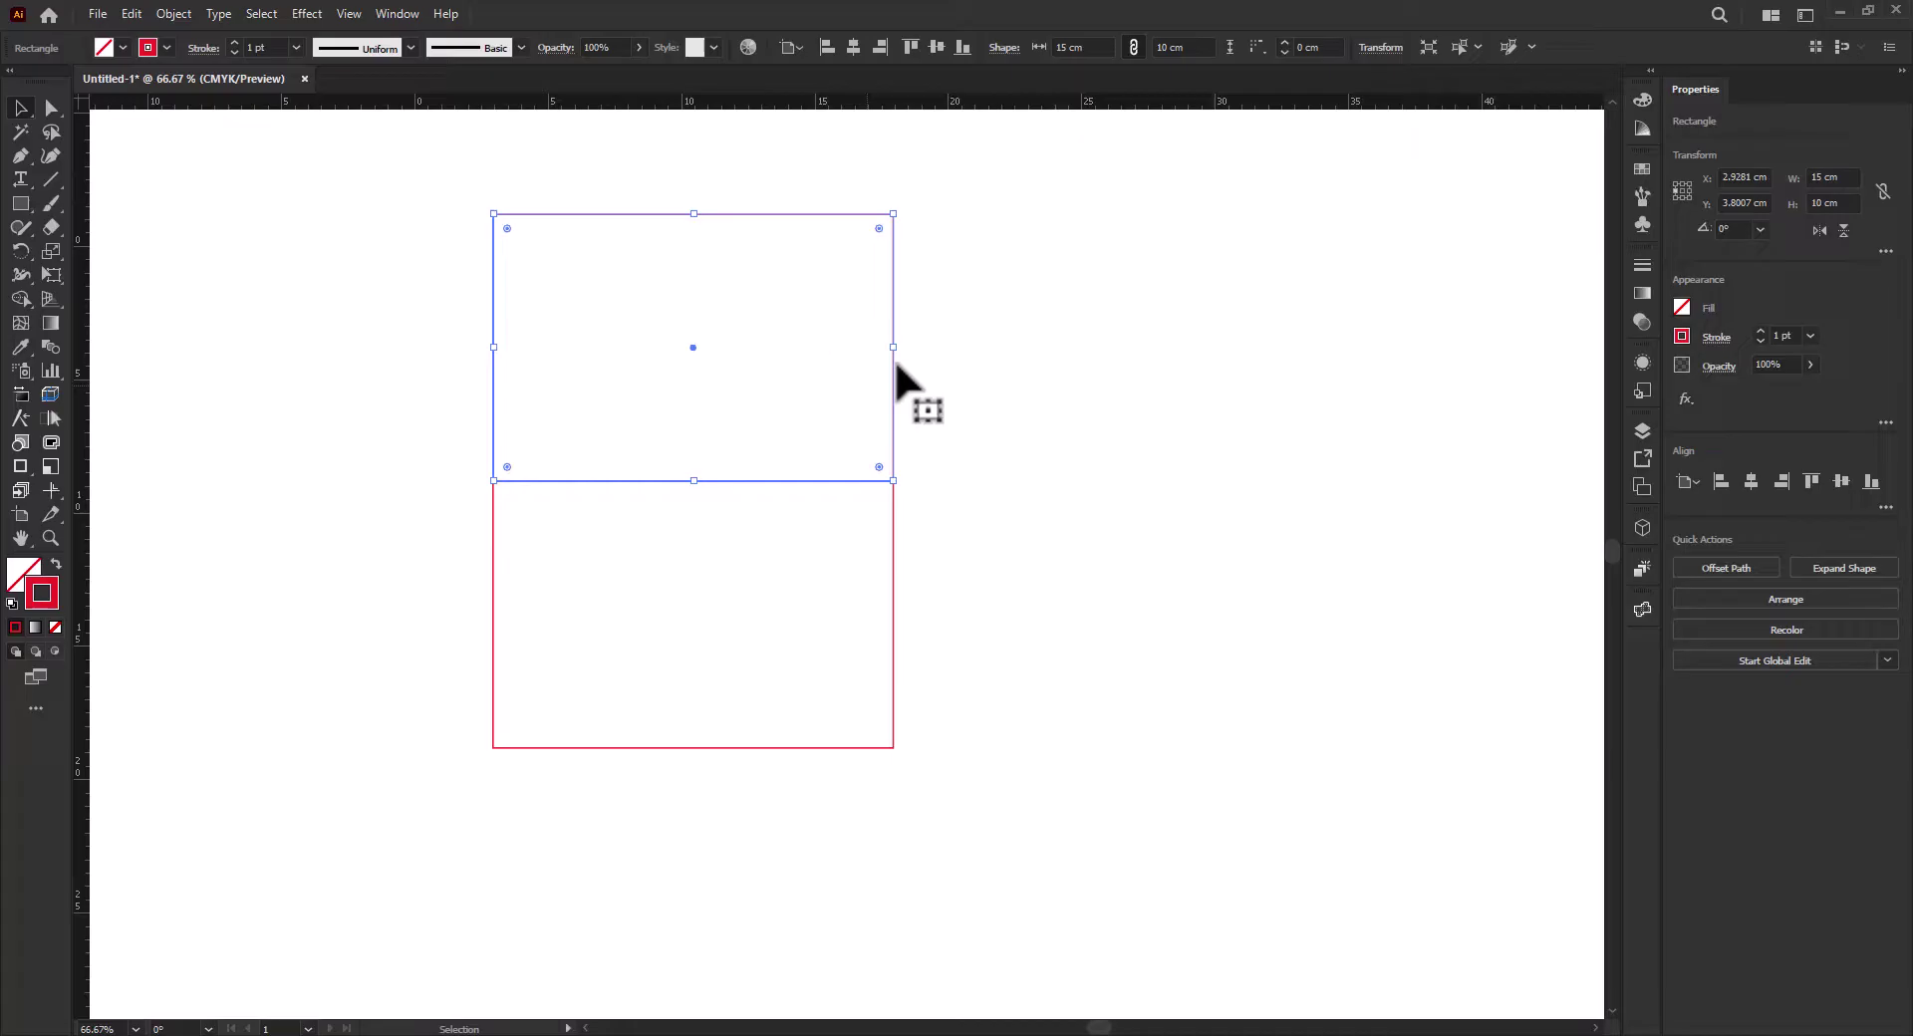
pyautogui.click(1380, 50)
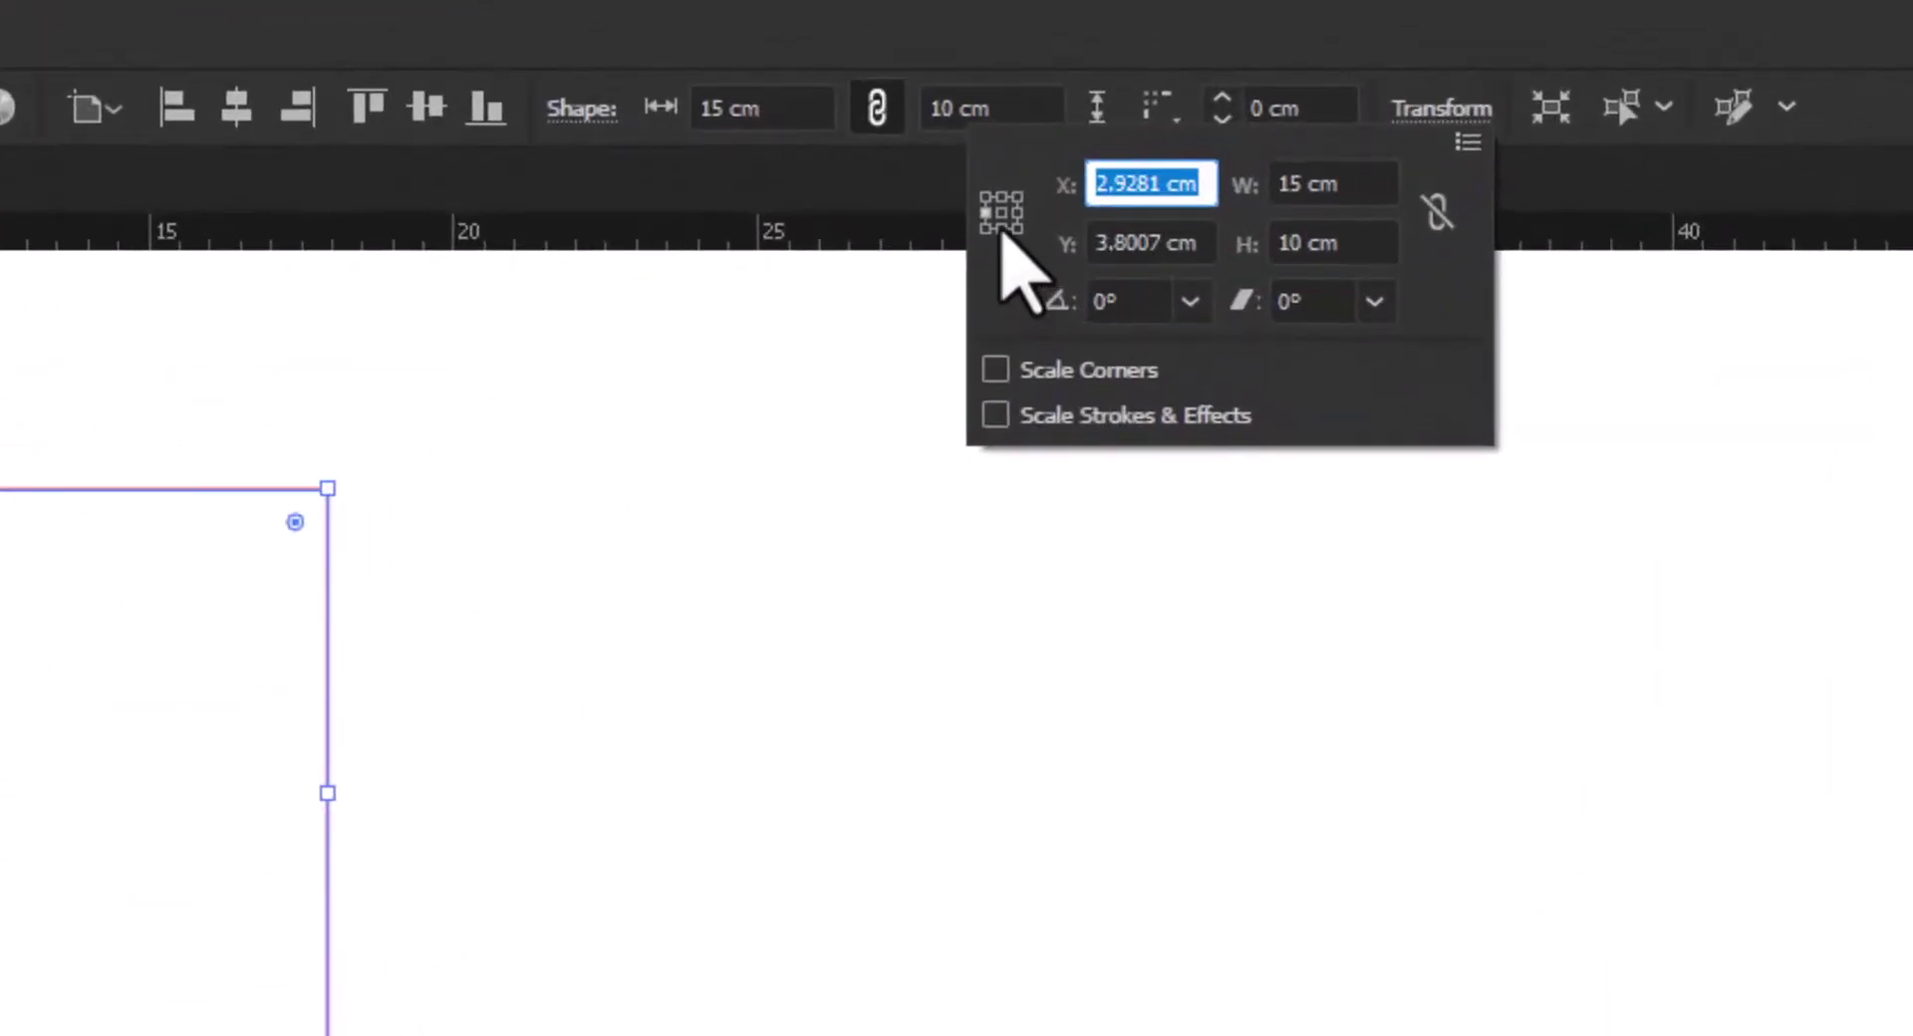
pyautogui.click(1002, 228)
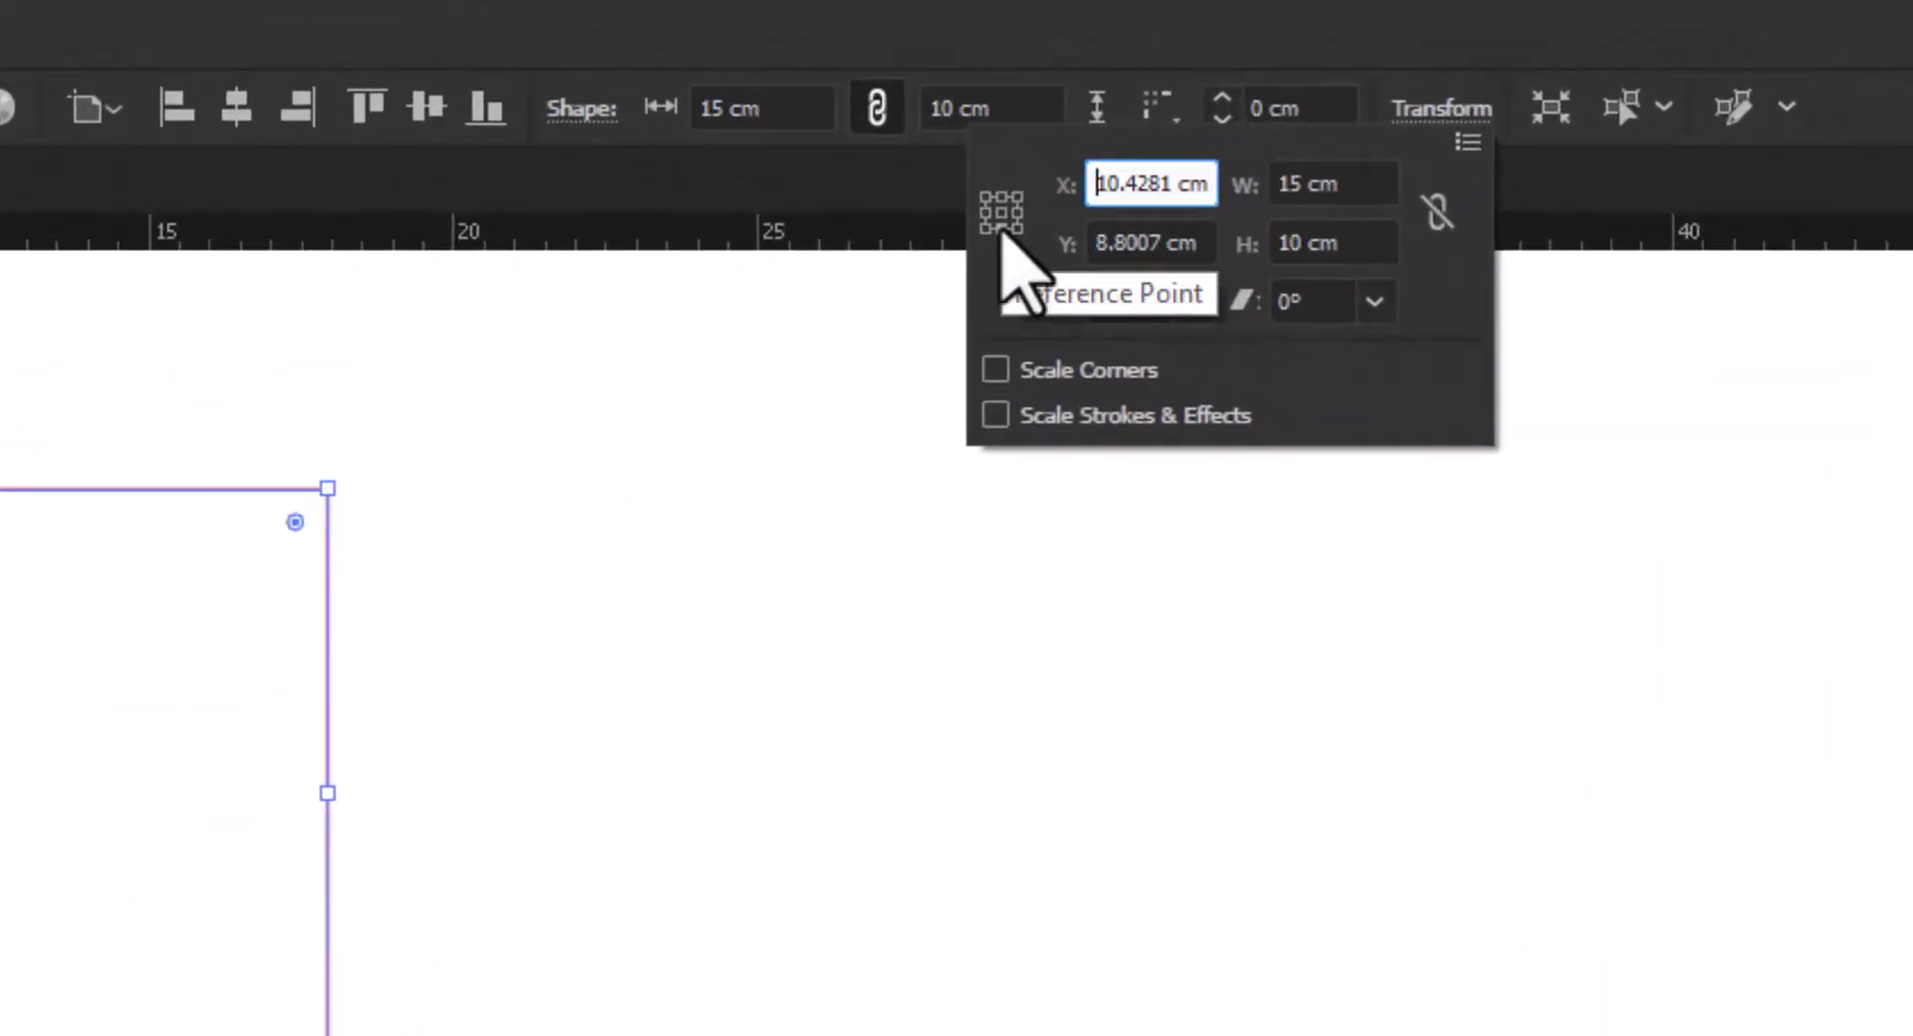
pyautogui.doubleClick(1287, 239)
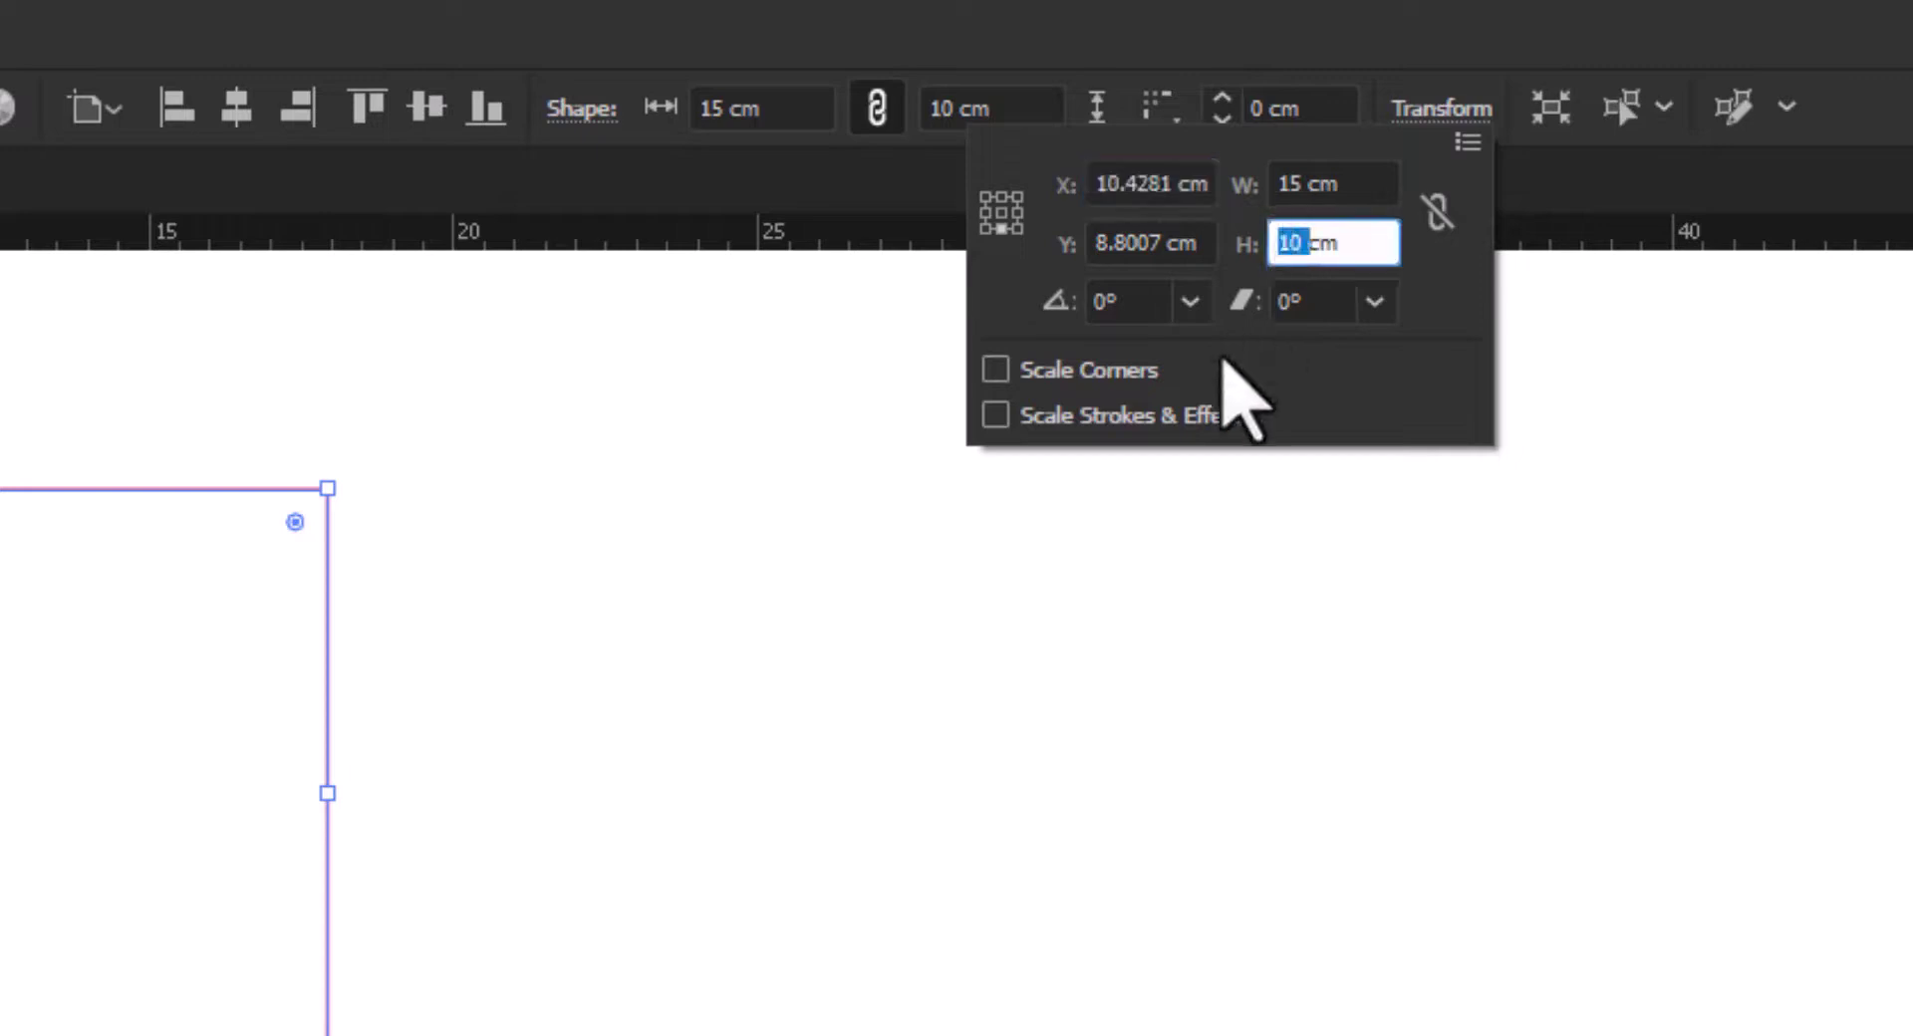
pyautogui.press('Return')
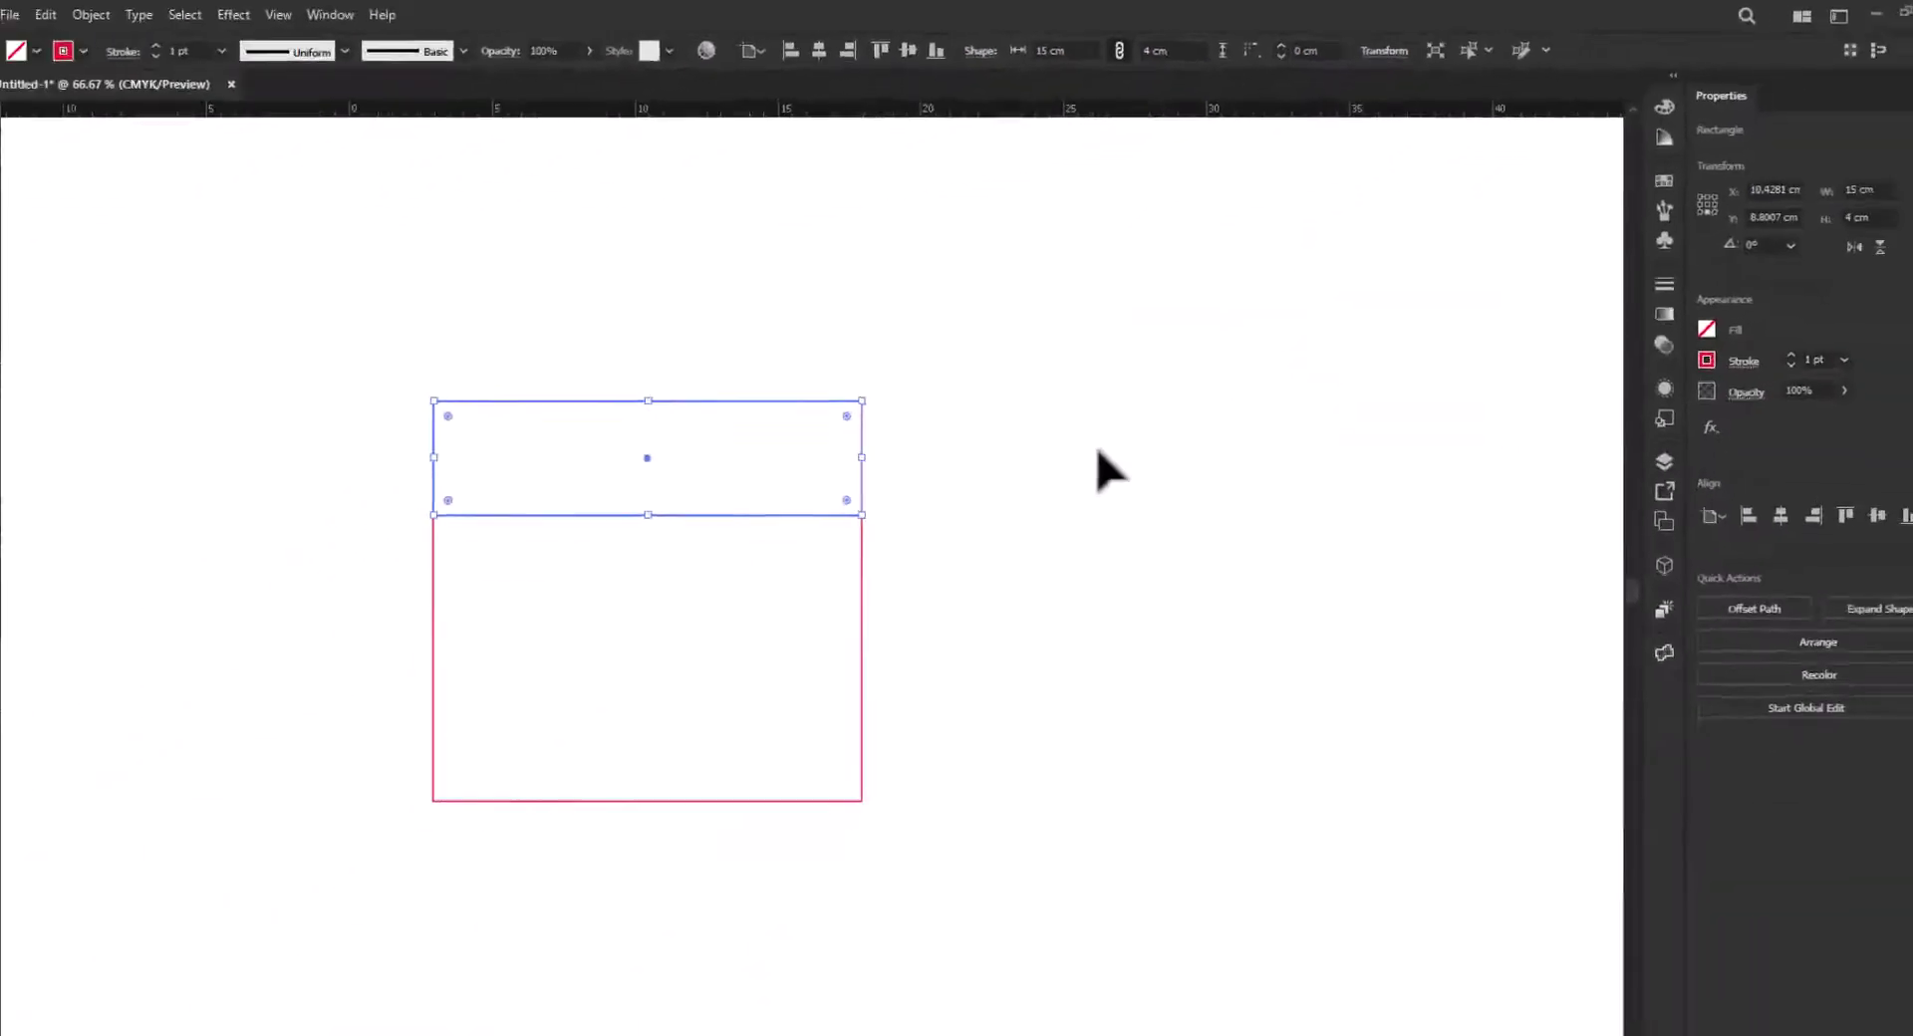
pyautogui.click(999, 534)
pyautogui.moveTo(1000, 534); pyautogui.dragTo(1121, 566)
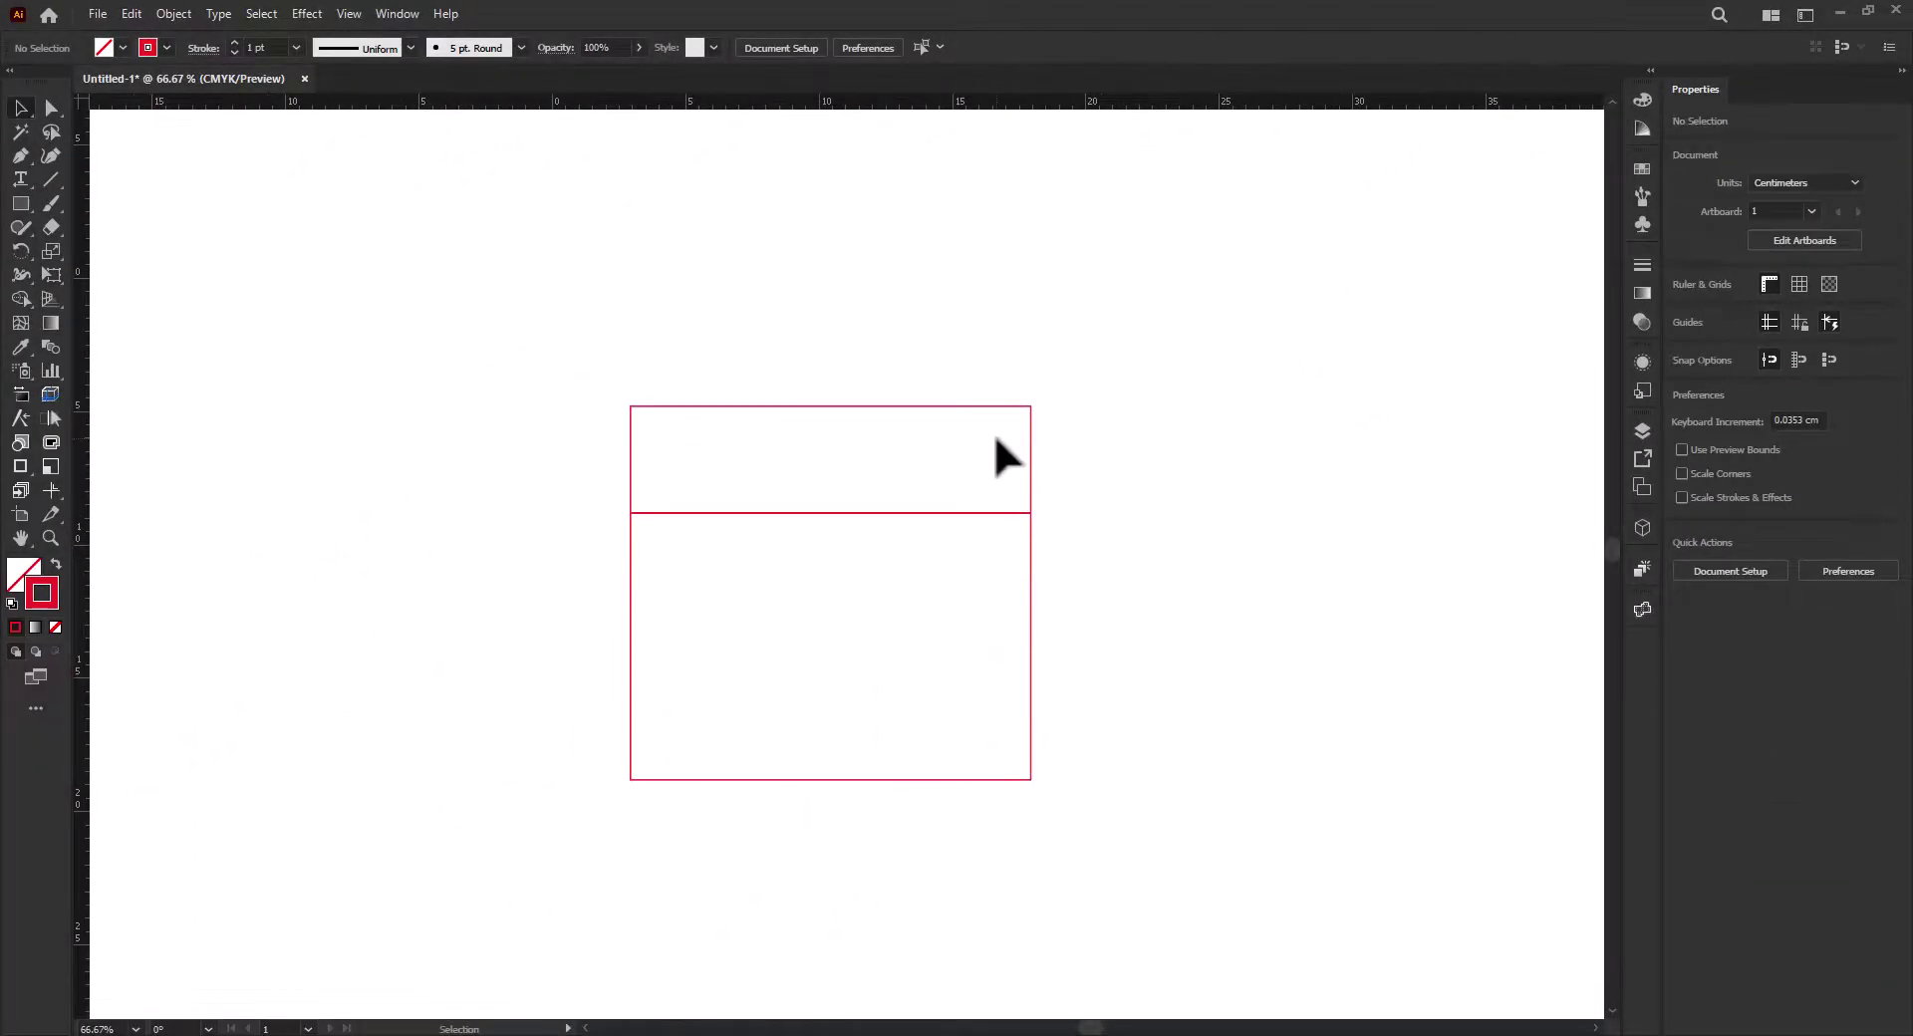
# Copy the 4 cm strip to the lower edge of the 10 cm panel, and copy the 10 cm panel directly above the upper strip.
pyautogui.moveTo(891, 417); pyautogui.dragTo(939, 765)
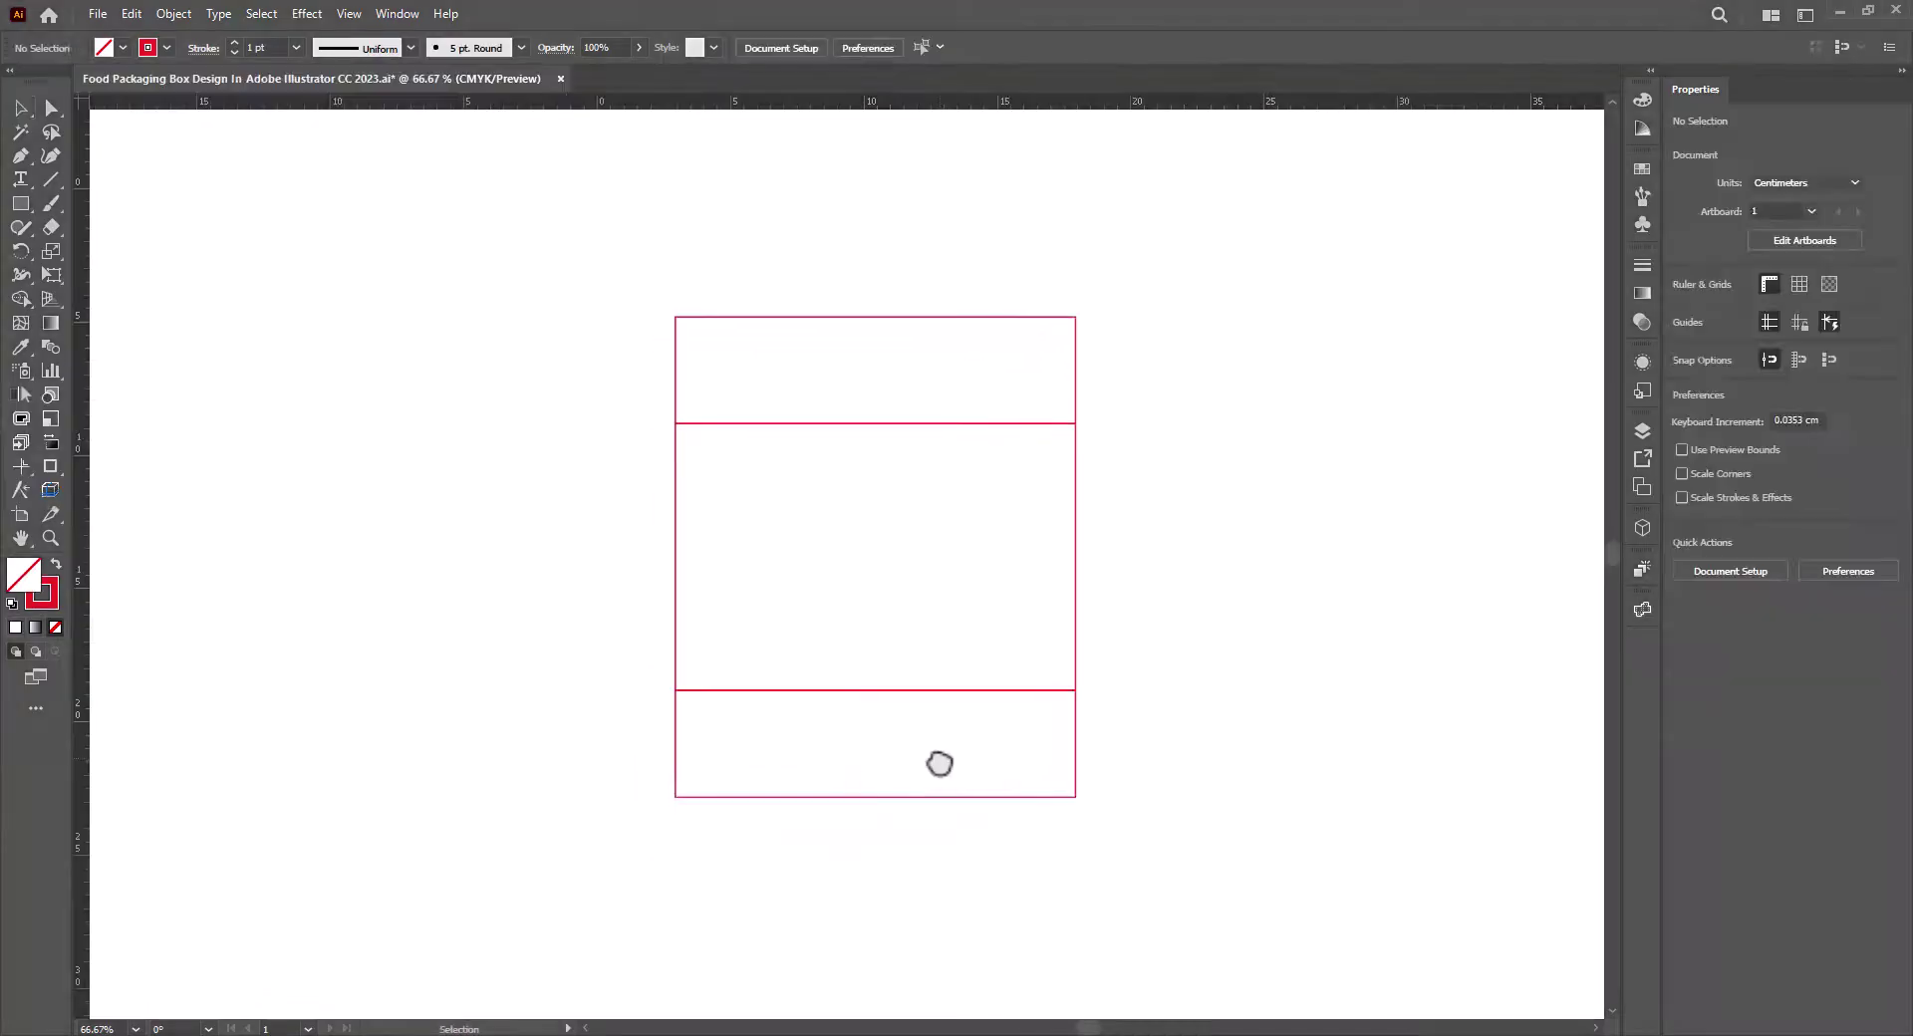
pyautogui.moveTo(1052, 605); pyautogui.dragTo(1062, 708)
pyautogui.click(916, 782)
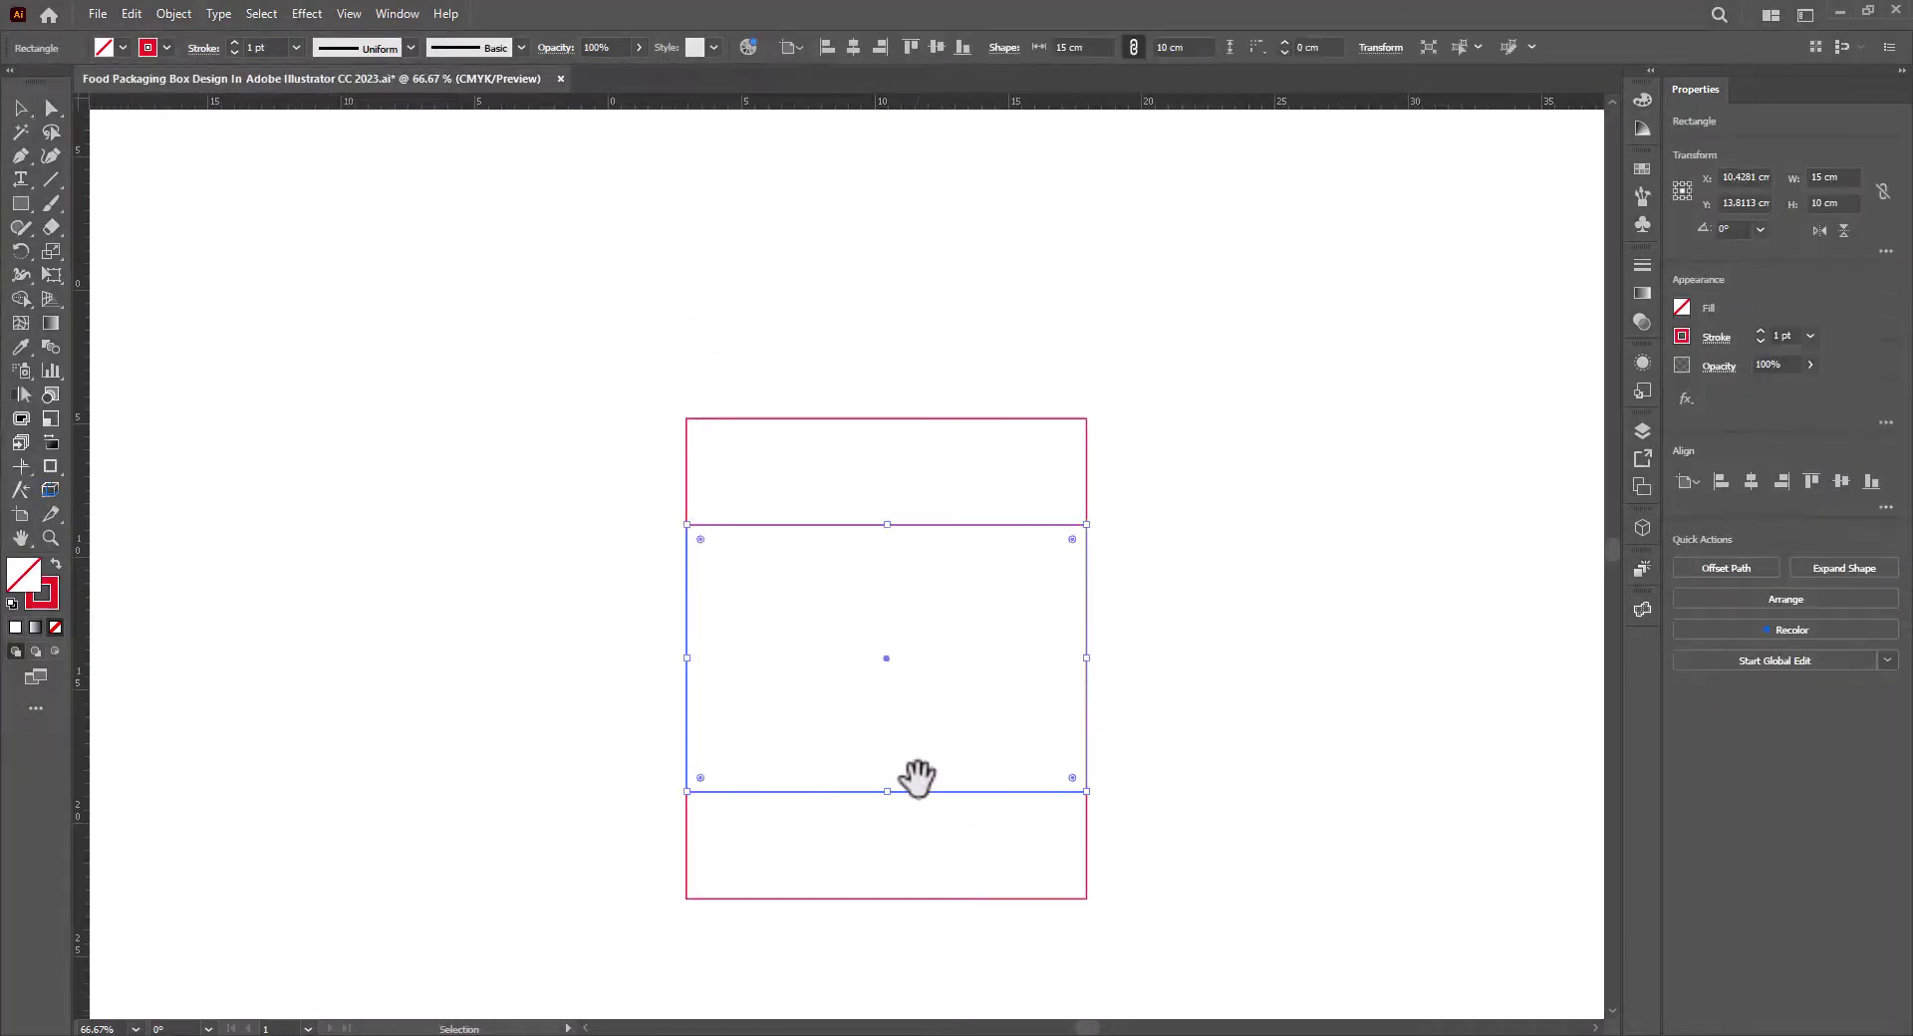
pyautogui.moveTo(911, 787); pyautogui.dragTo(927, 420)
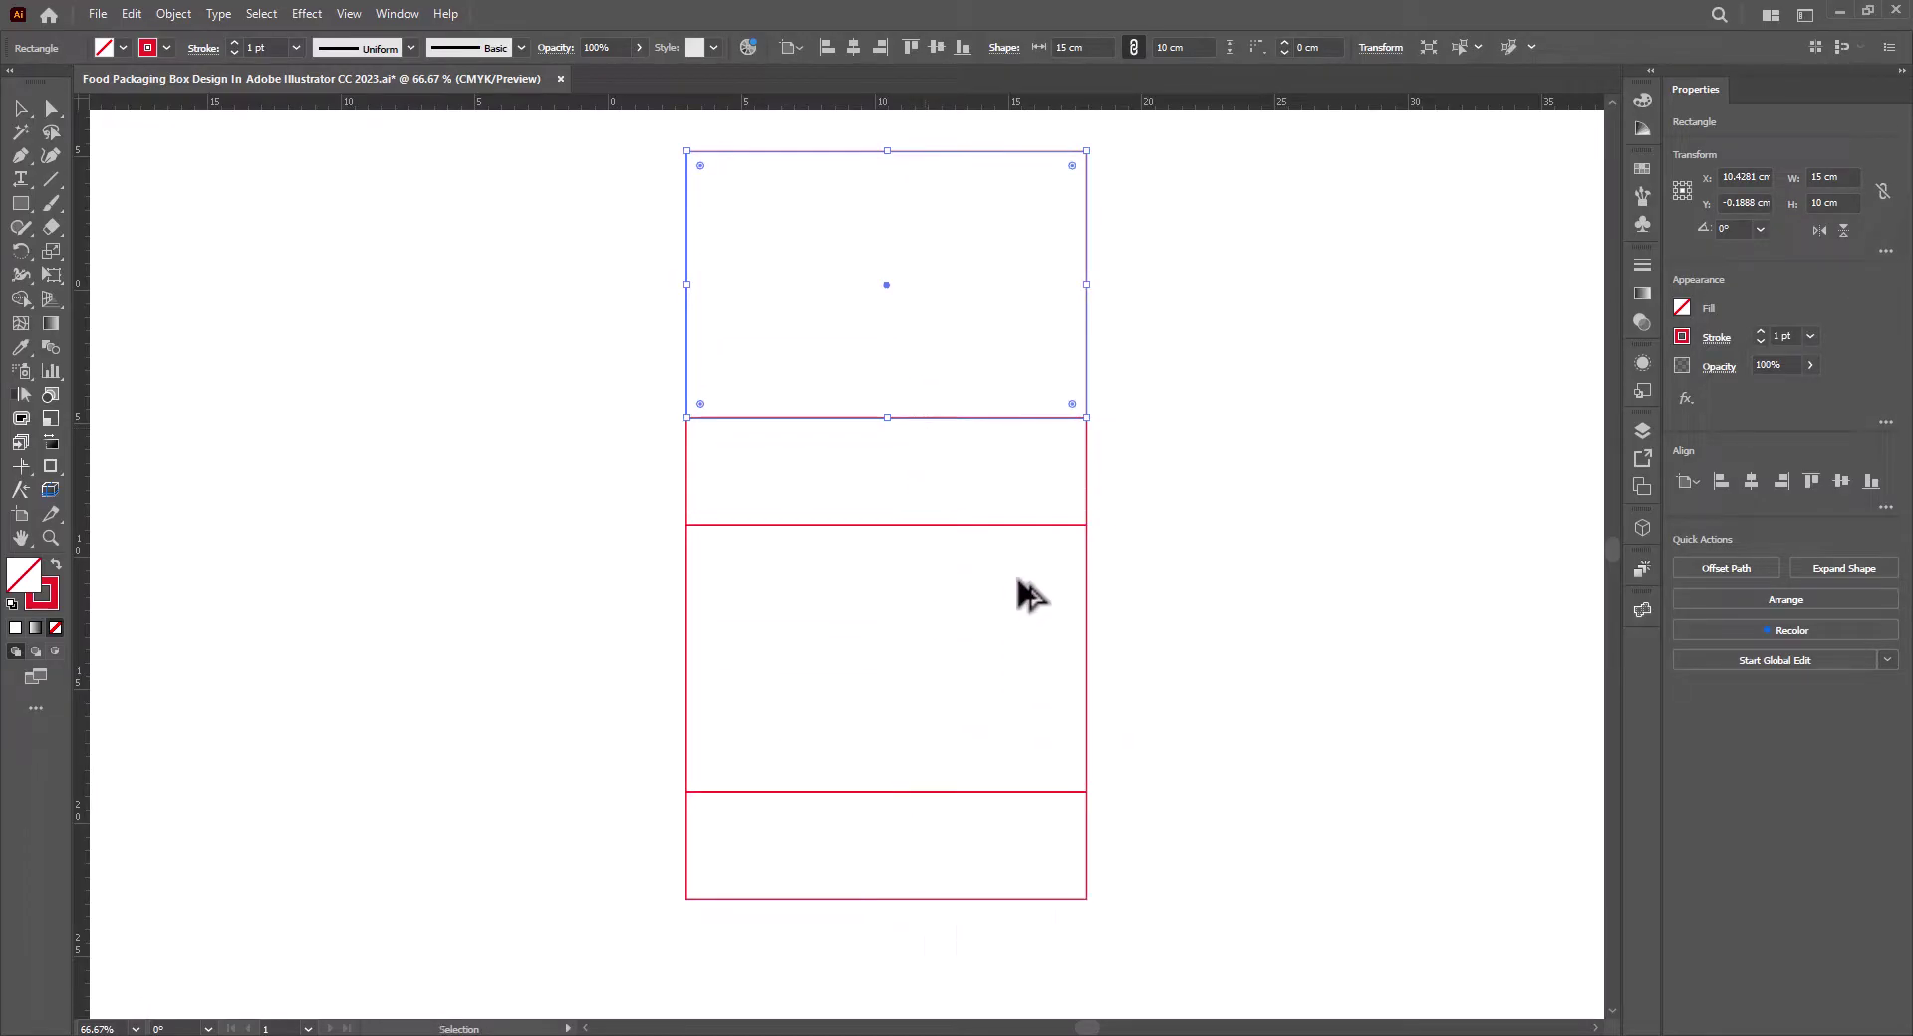
# Check the panel joints in Outline view and snap the lower 4 cm strip exactly to the bottom edge of the 10 cm panel.
pyautogui.hotkey('ctrl', 'y')
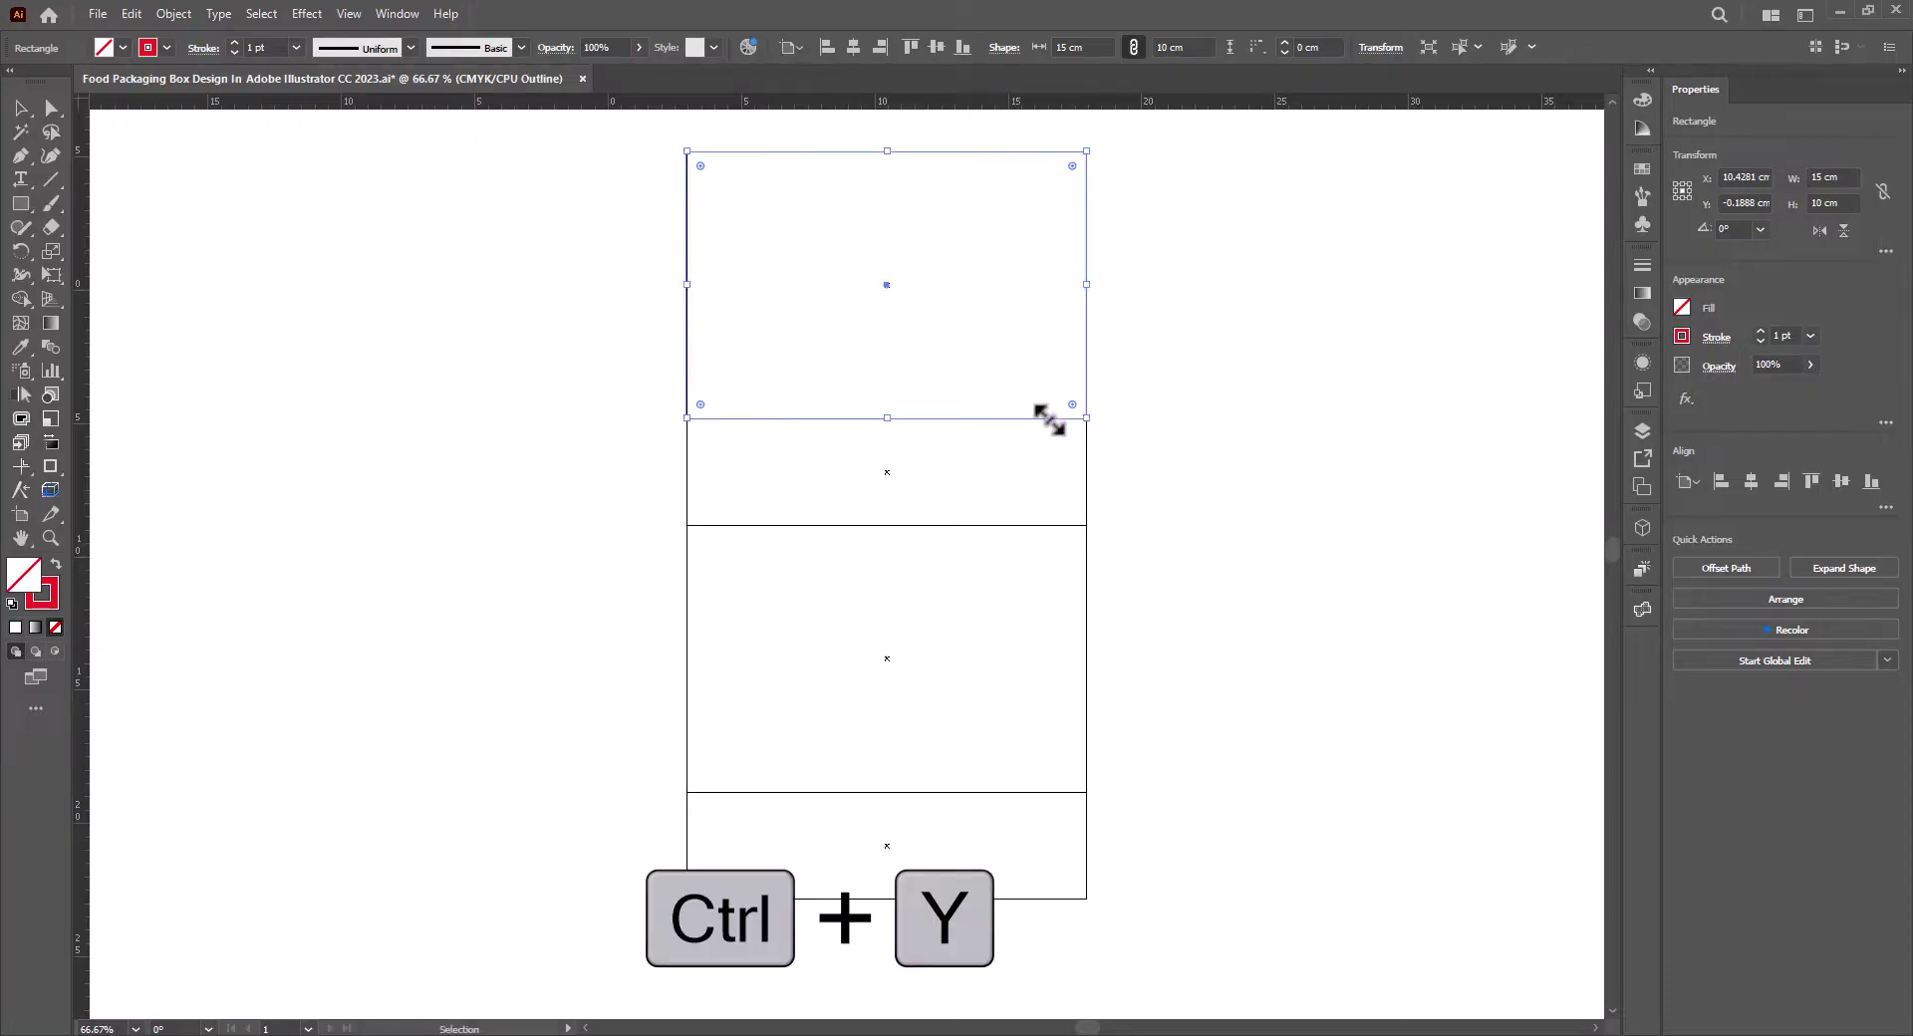
pyautogui.click(51, 538)
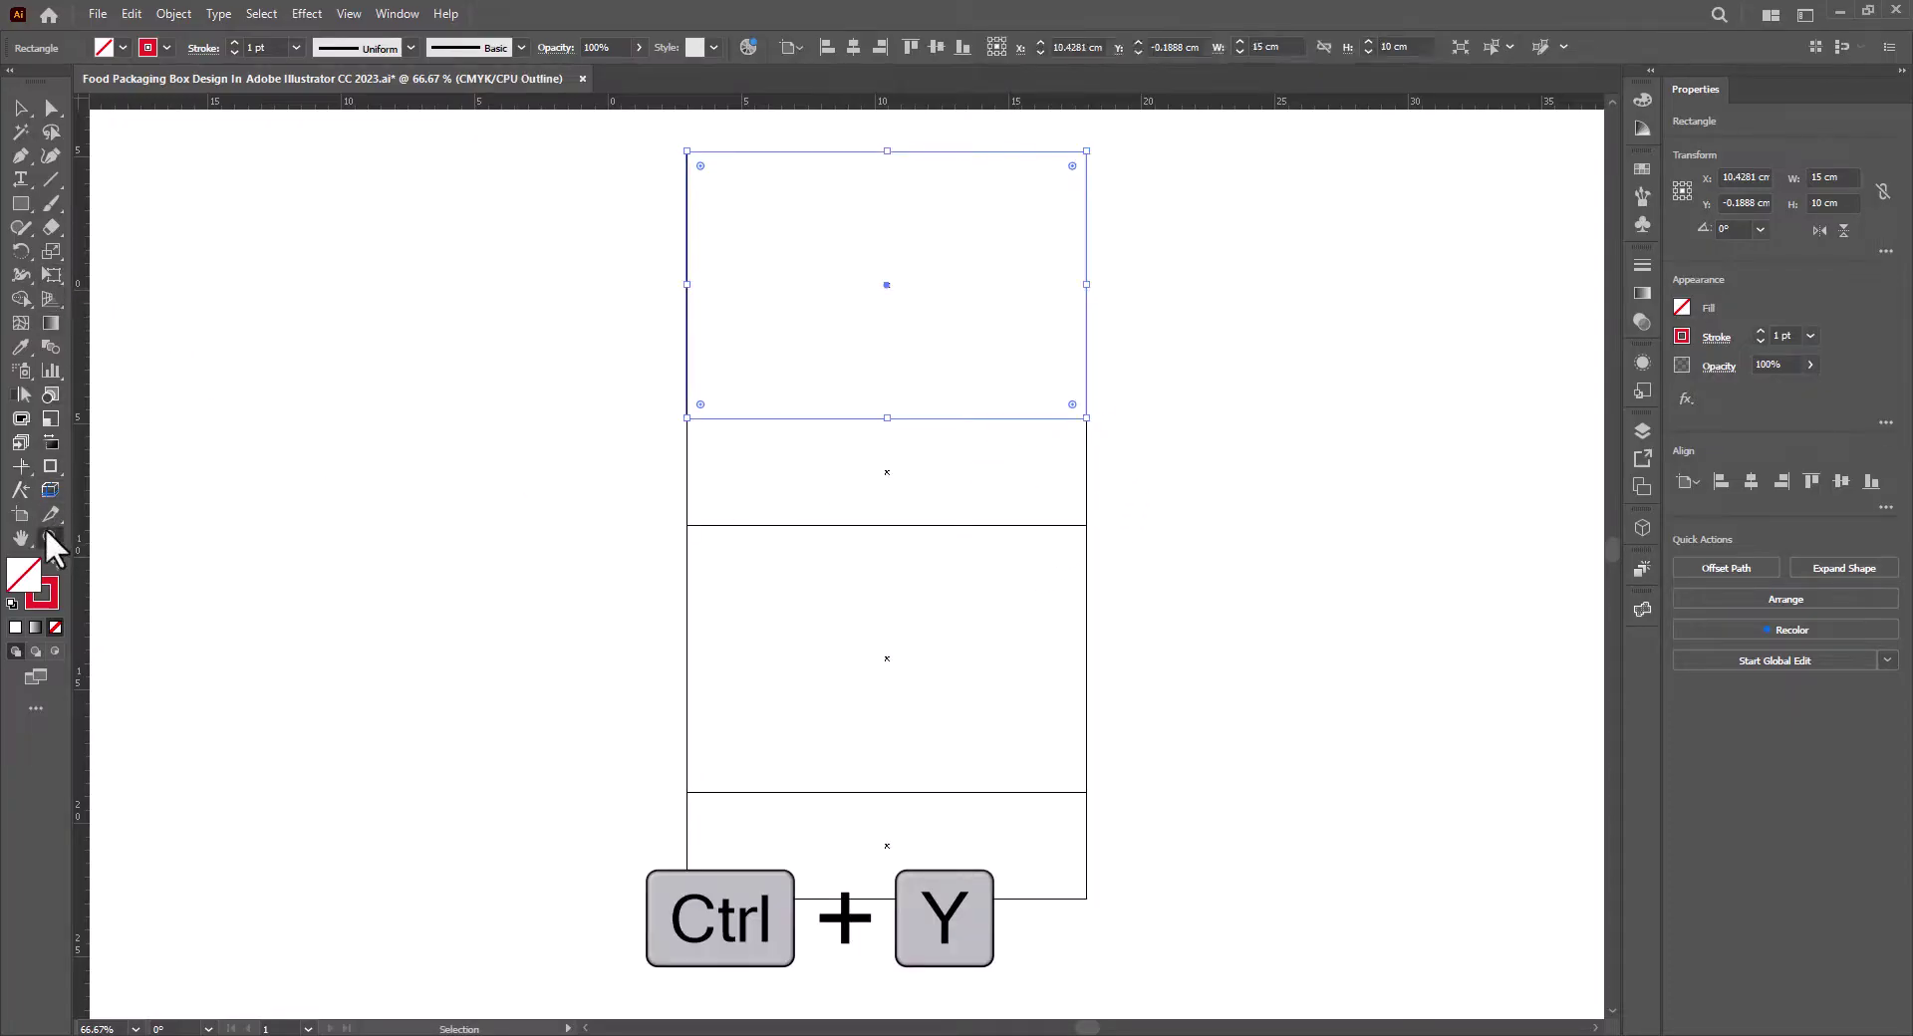
pyautogui.moveTo(1041, 389); pyautogui.dragTo(1121, 451)
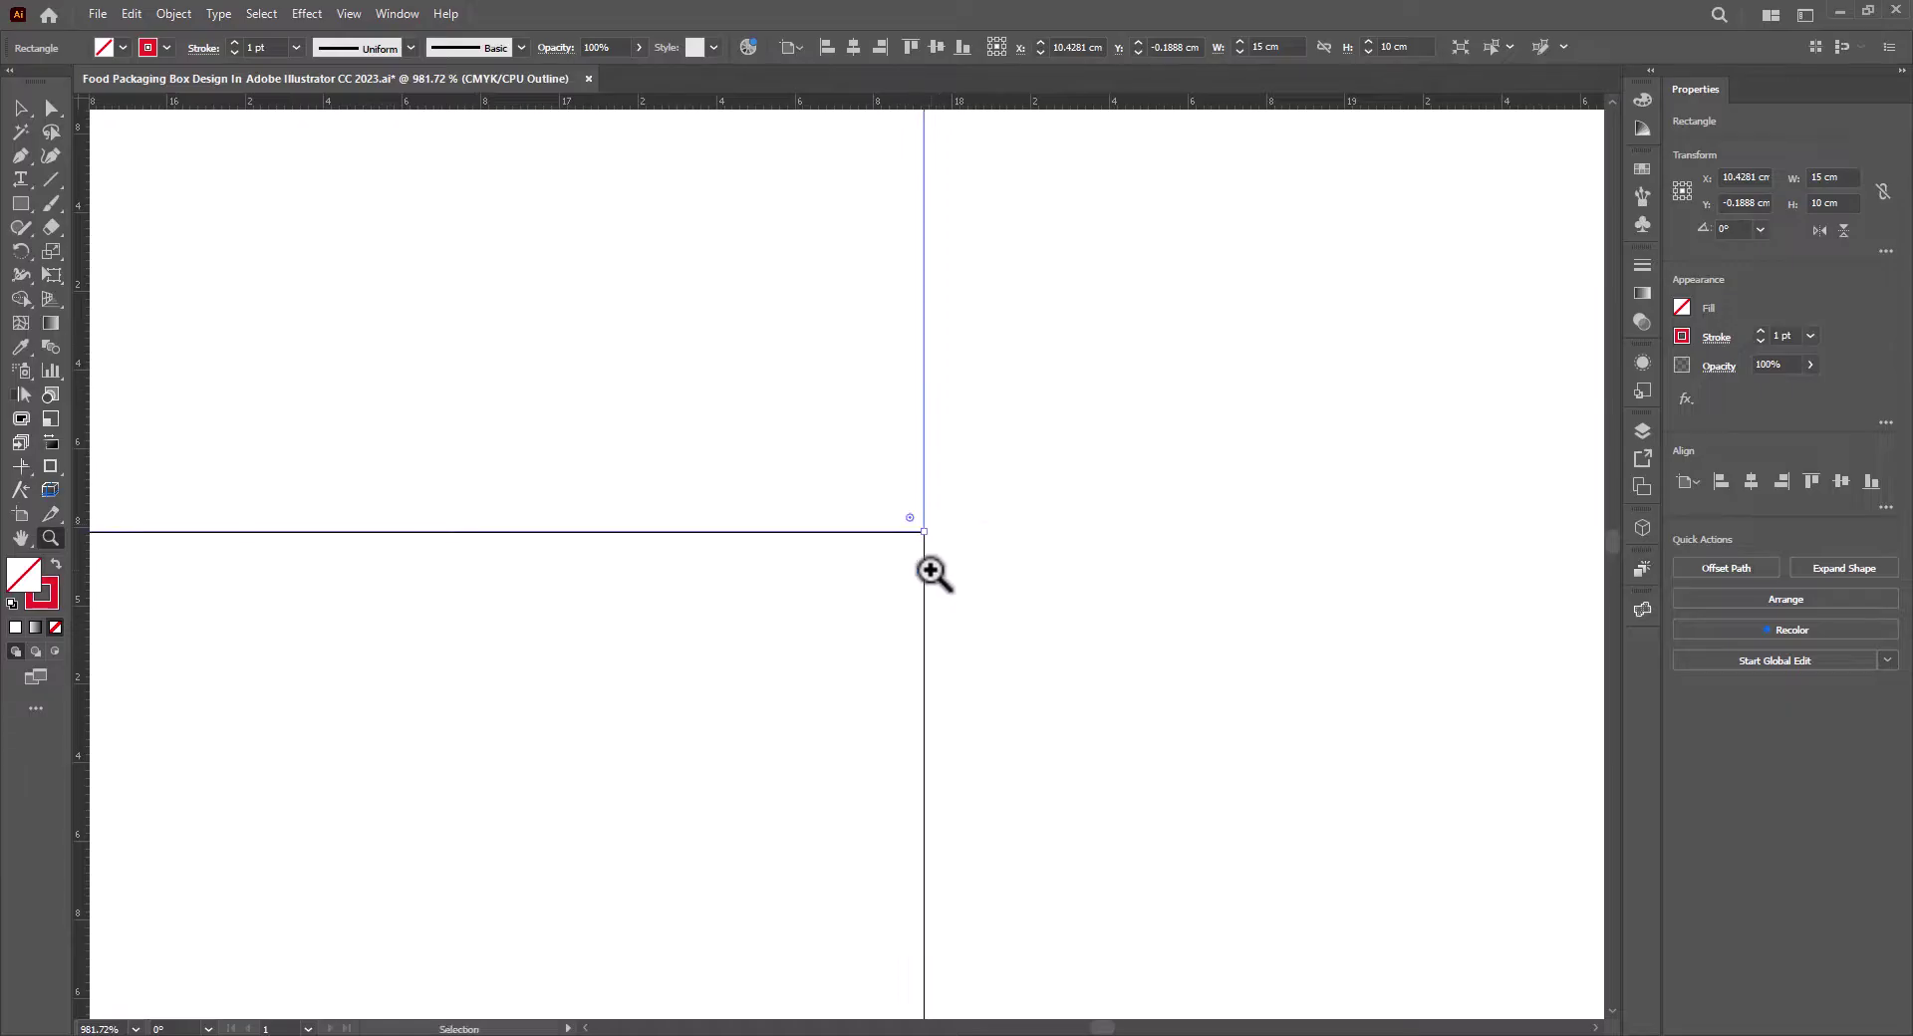
pyautogui.scroll(5, 962, 629)
pyautogui.hscroll(-3, 962, 629)
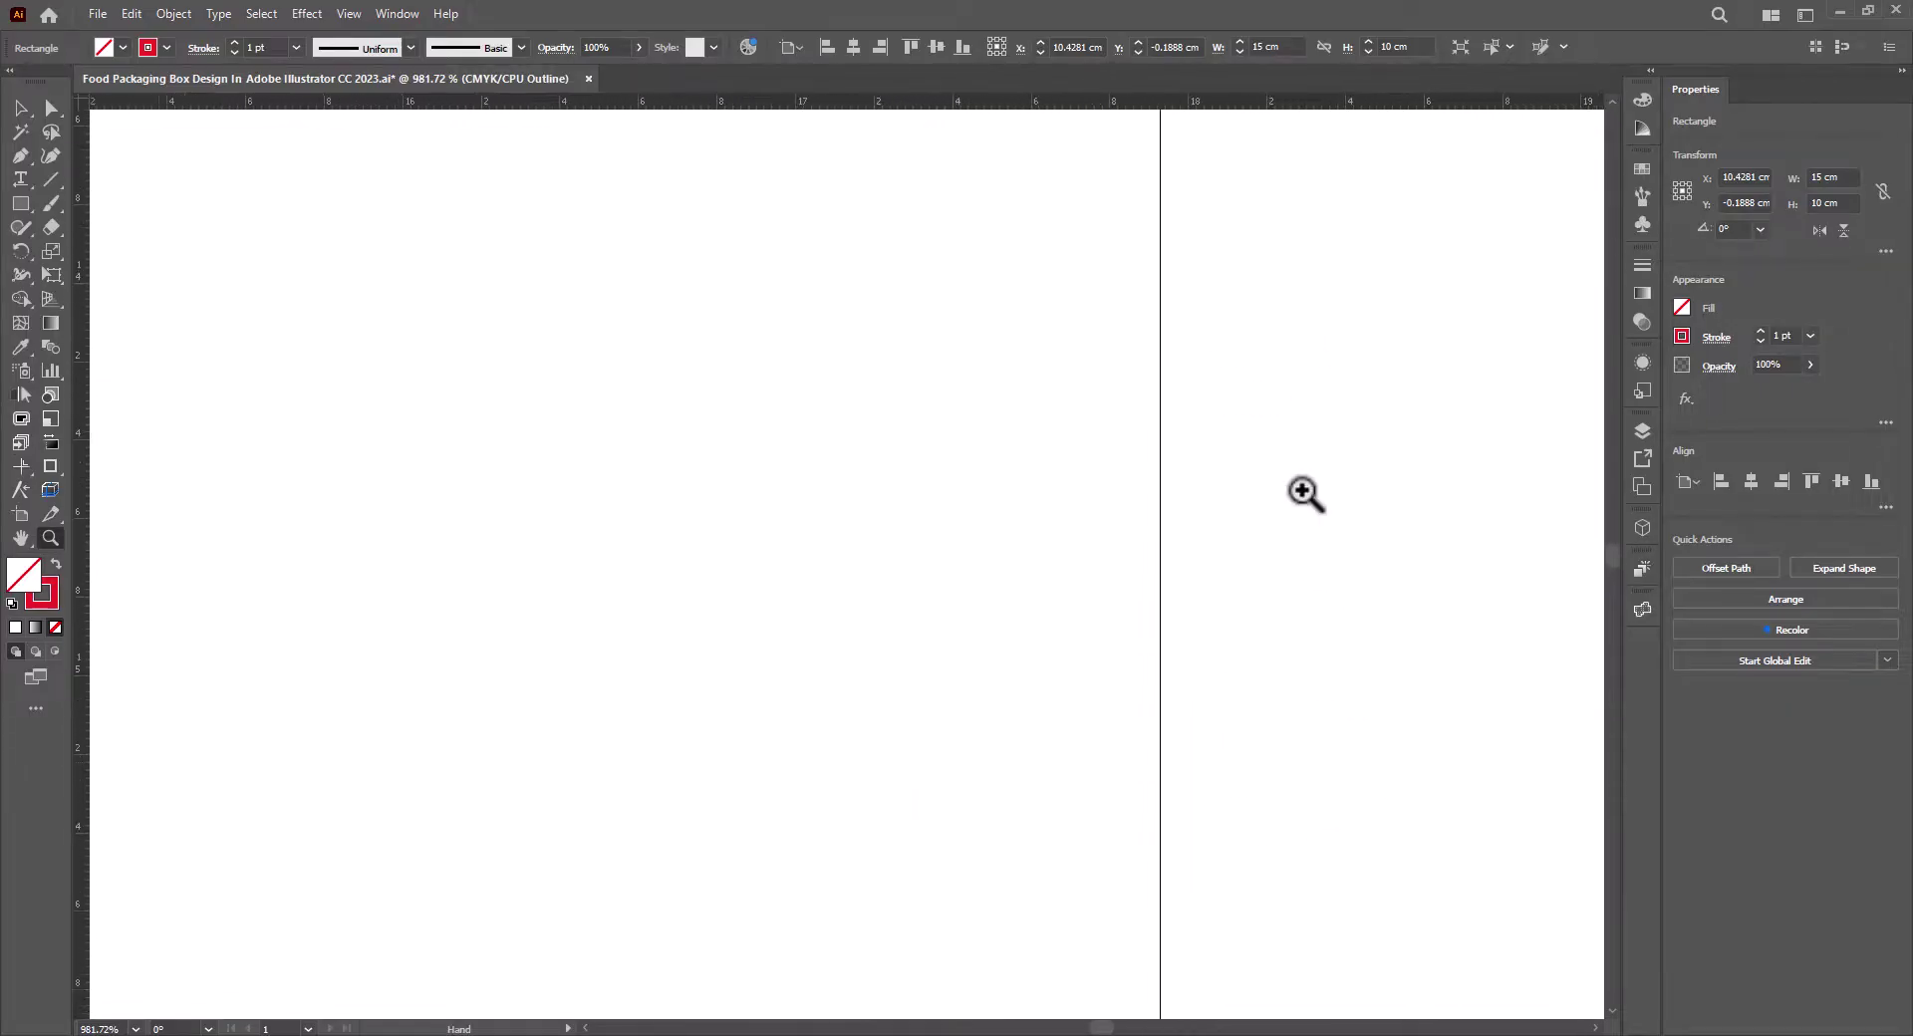
pyautogui.scroll(-5, 1285, 618)
pyautogui.hscroll(-1, 797, 578)
pyautogui.press('v')
pyautogui.click(708, 543)
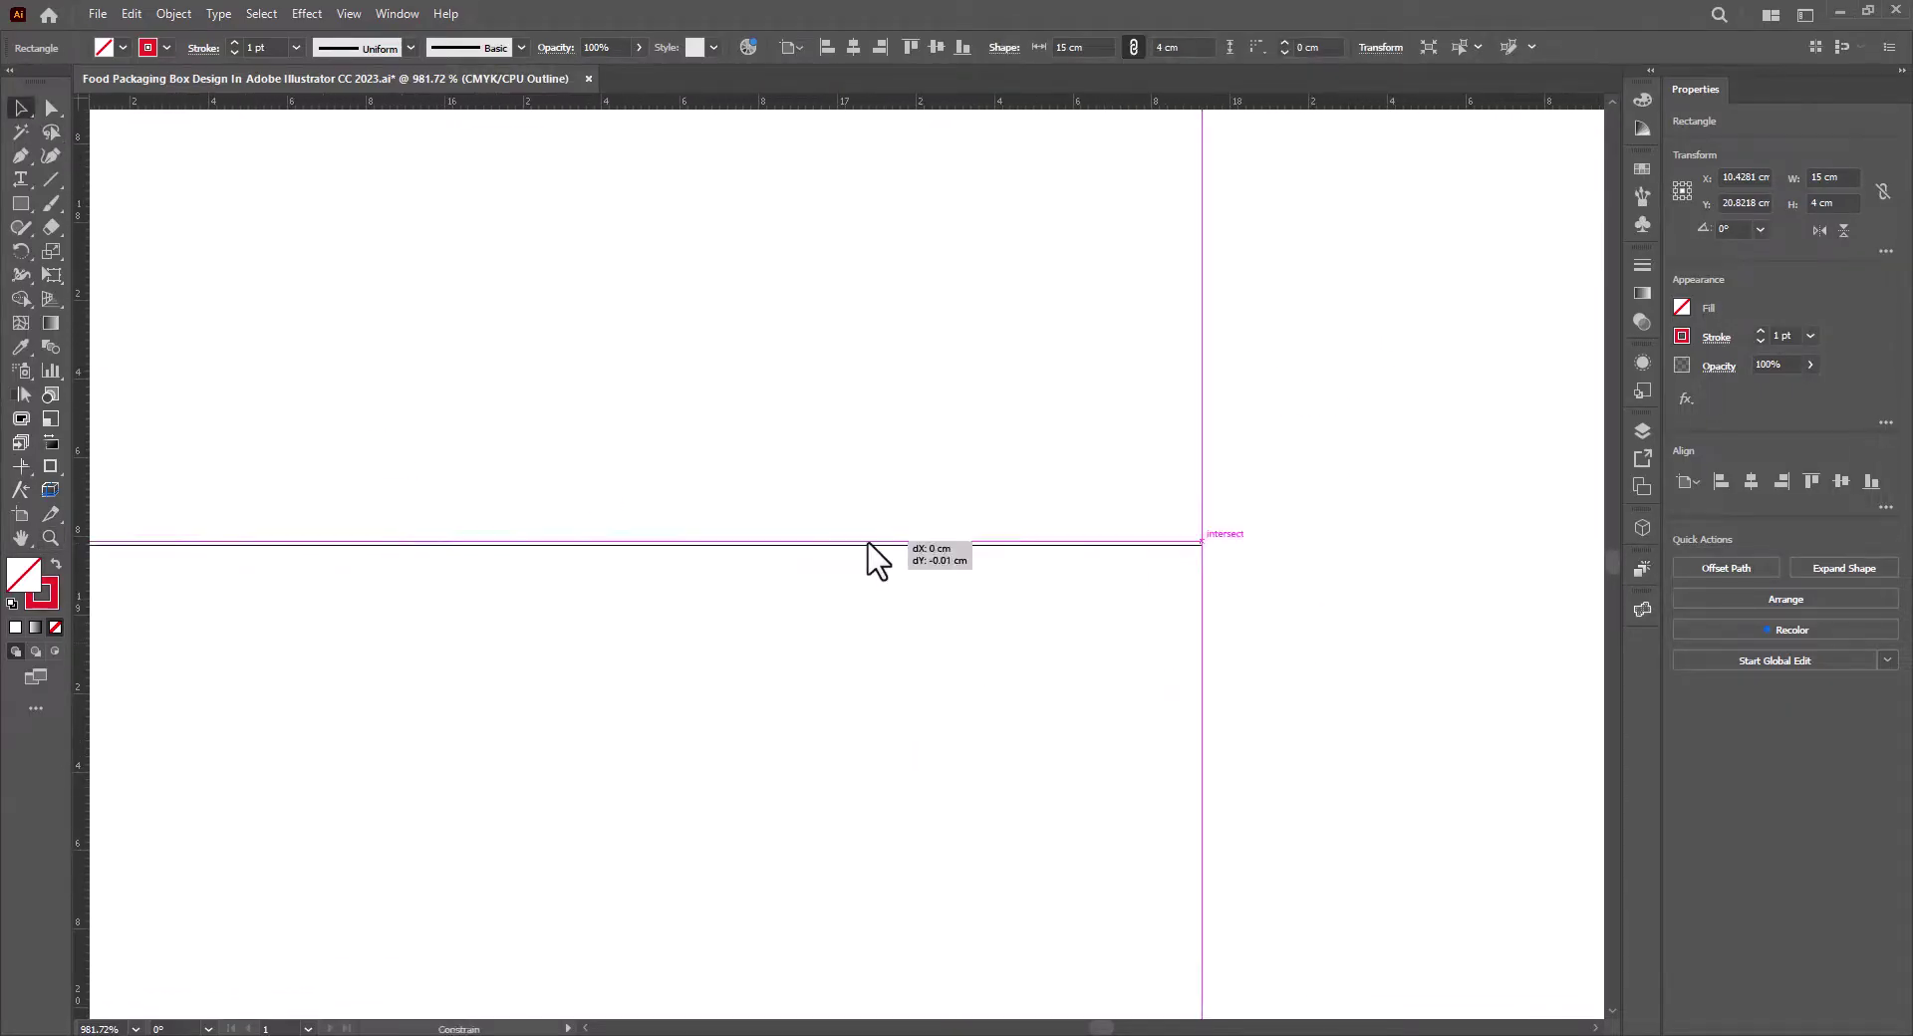
pyautogui.click(845, 619)
pyautogui.hotkey('ctrl', '0')
pyautogui.hotkey('ctrl', '=')
pyautogui.hotkey('ctrl', '=')
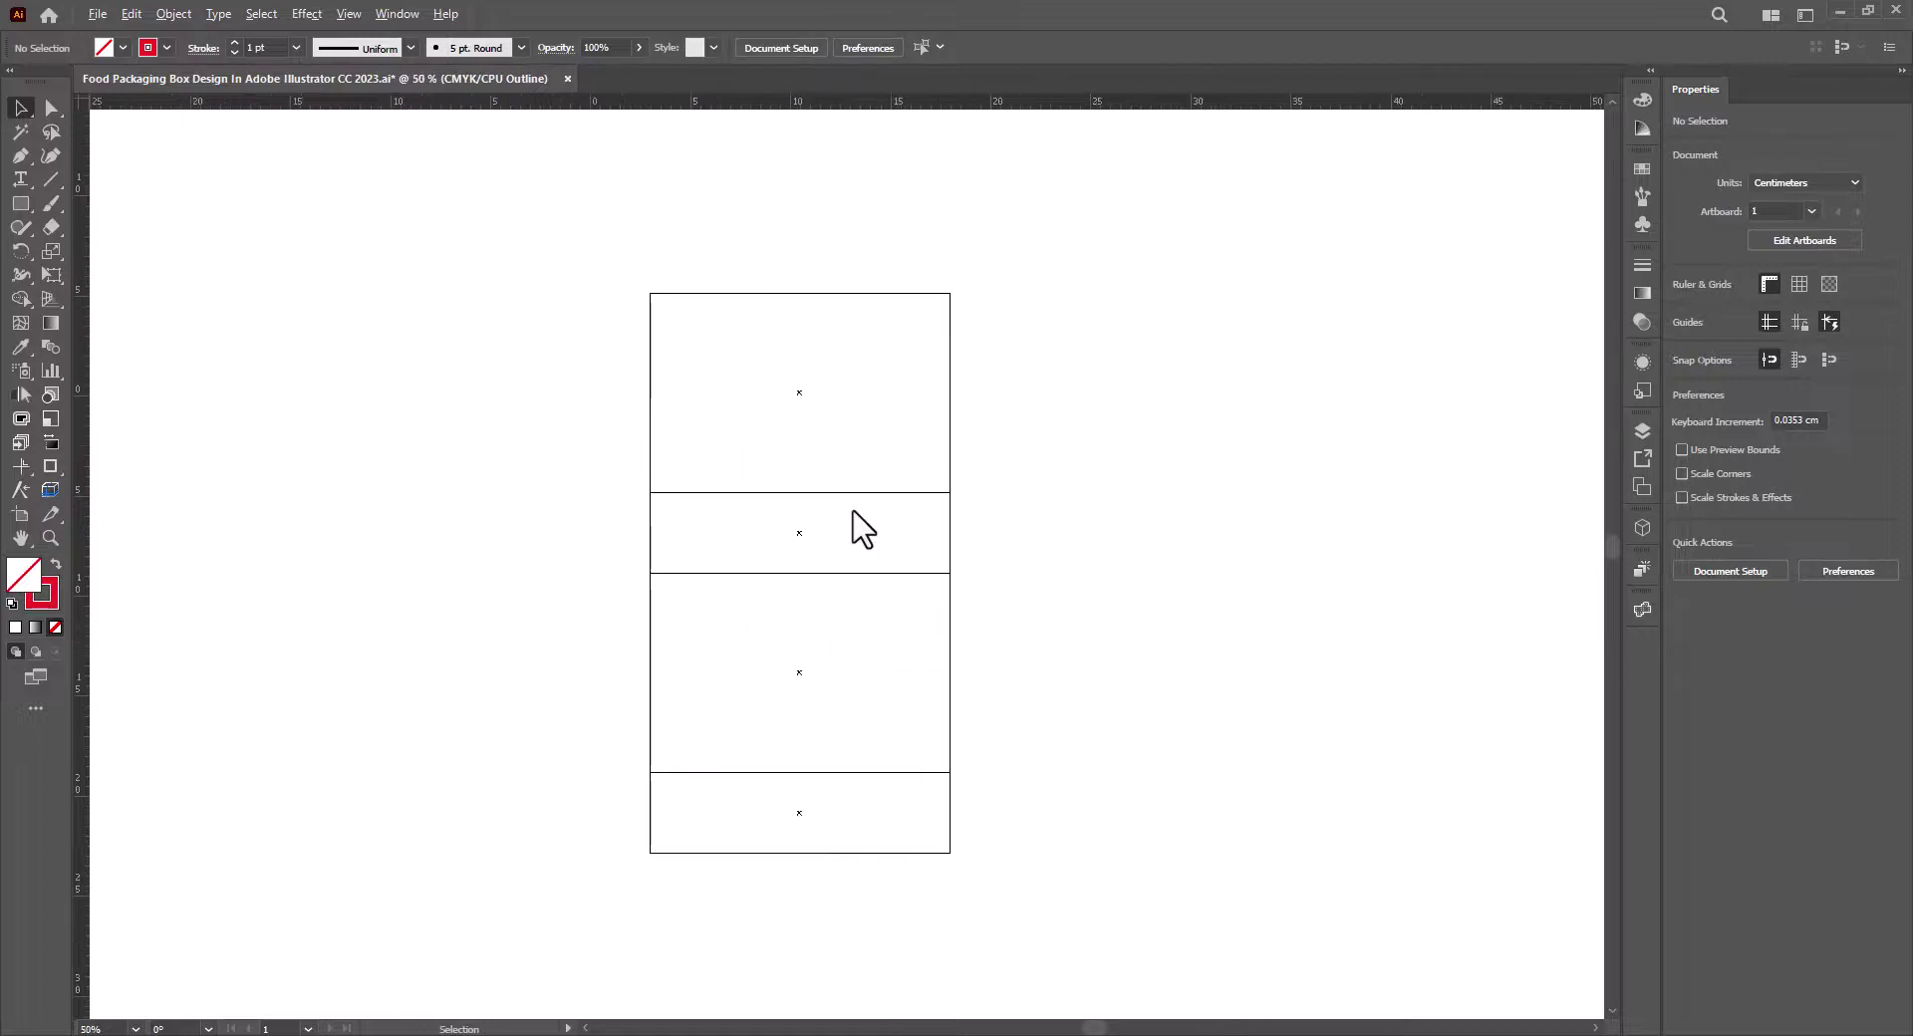
pyautogui.hotkey('ctrl', 'y')
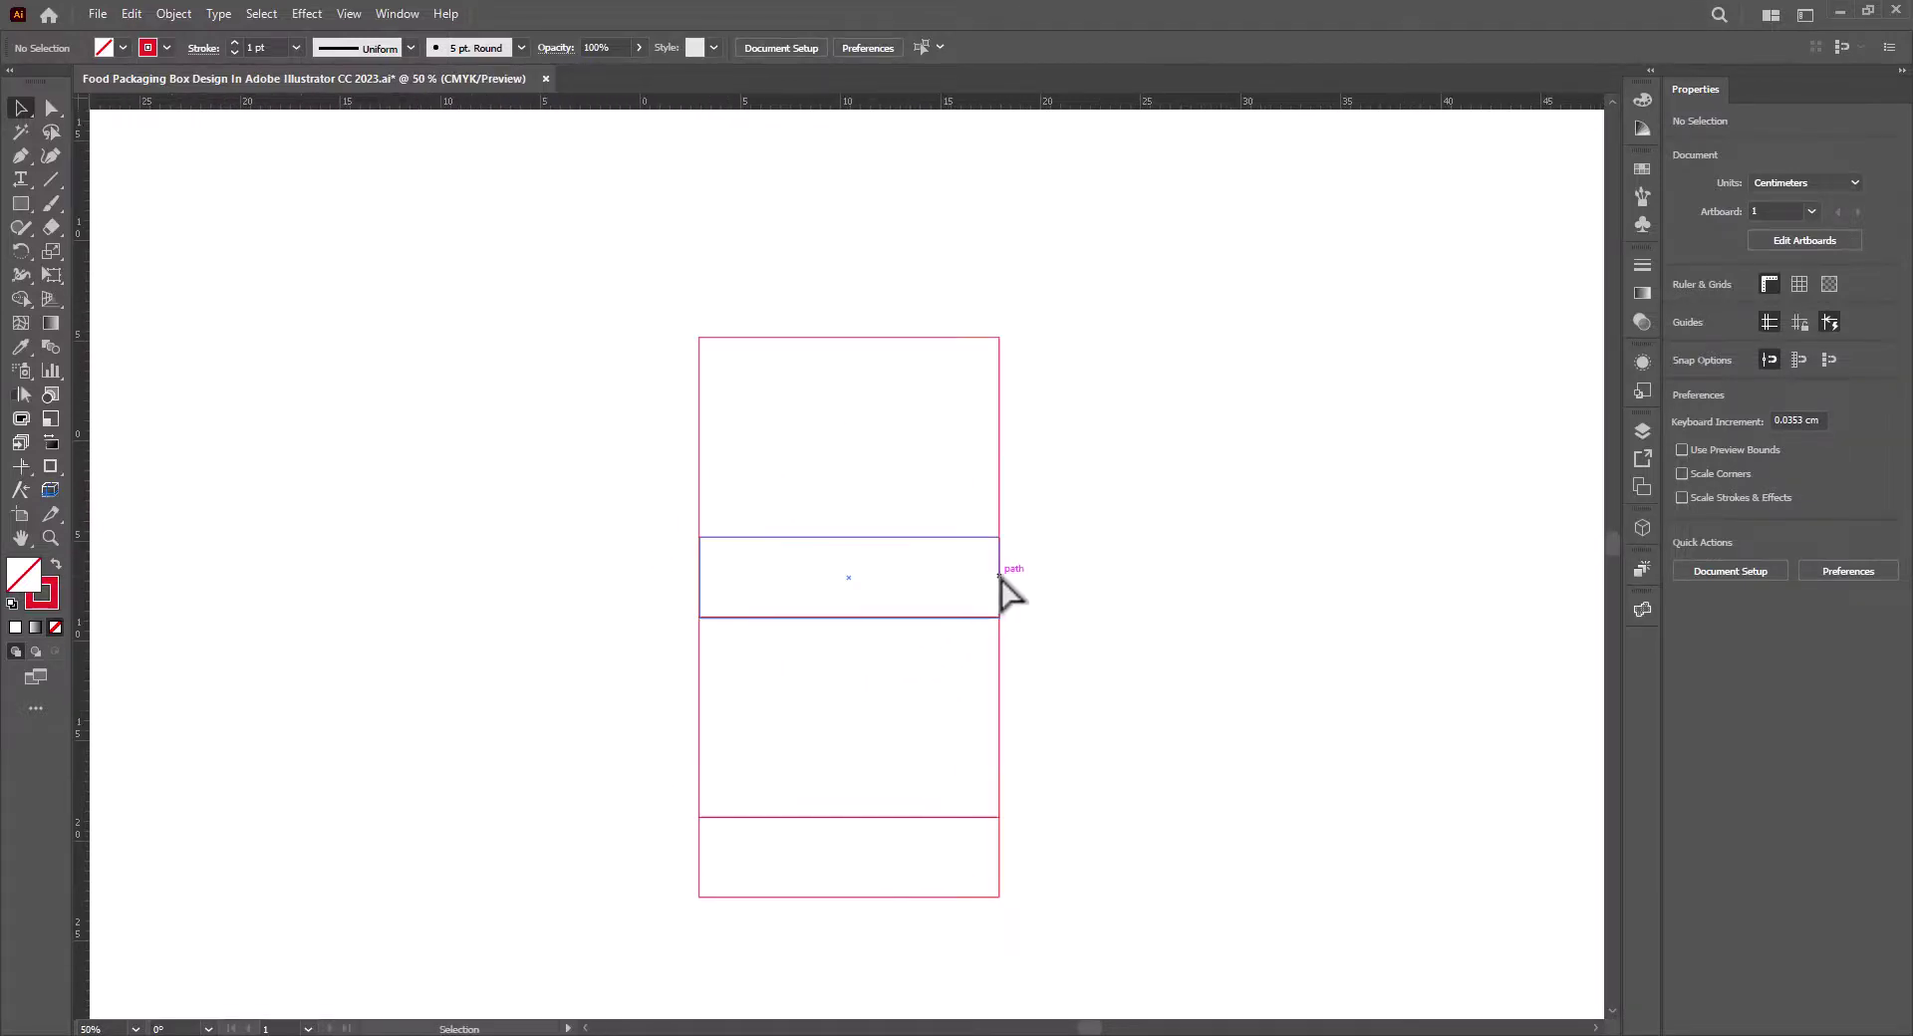
# Duplicate the middle 4 cm strip straight up so the copy sits on the upper edge of the topmost panel.
pyautogui.click(999, 575)
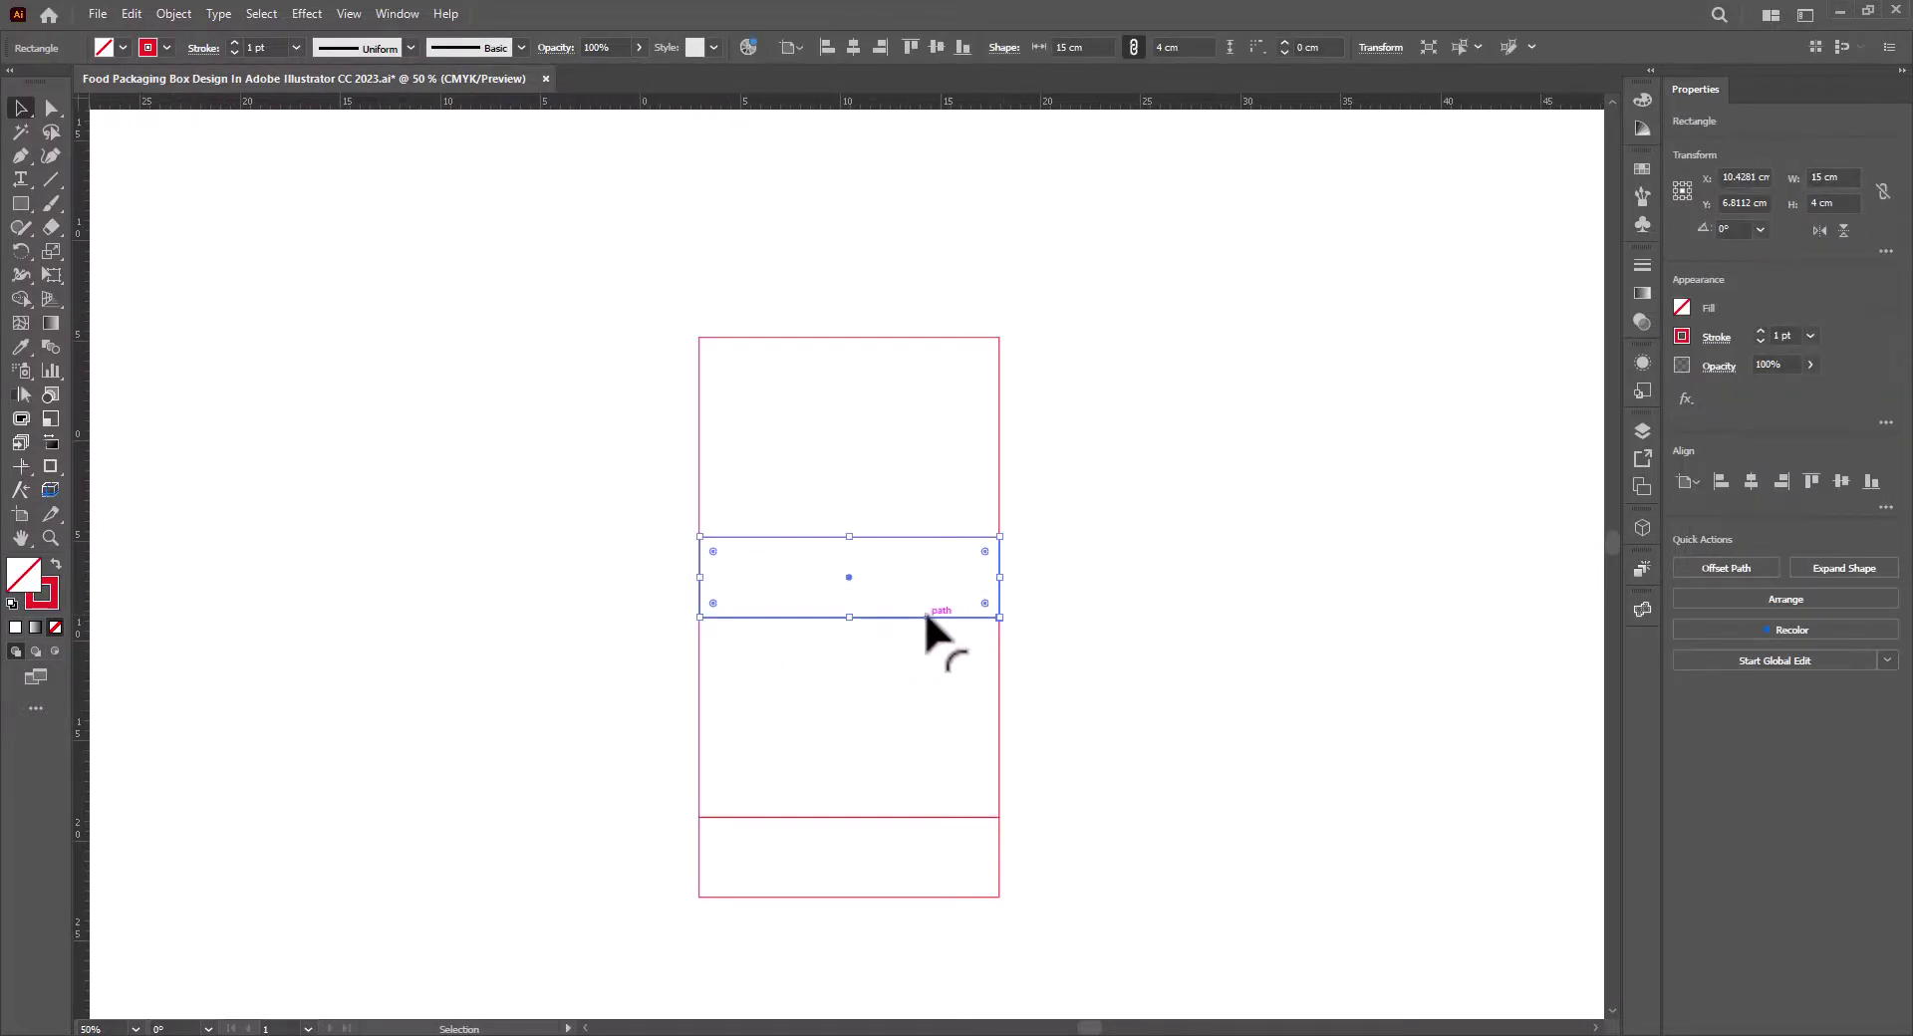
pyautogui.hotkey('alt', 'shift')
pyautogui.moveTo(926, 614); pyautogui.dragTo(926, 340)
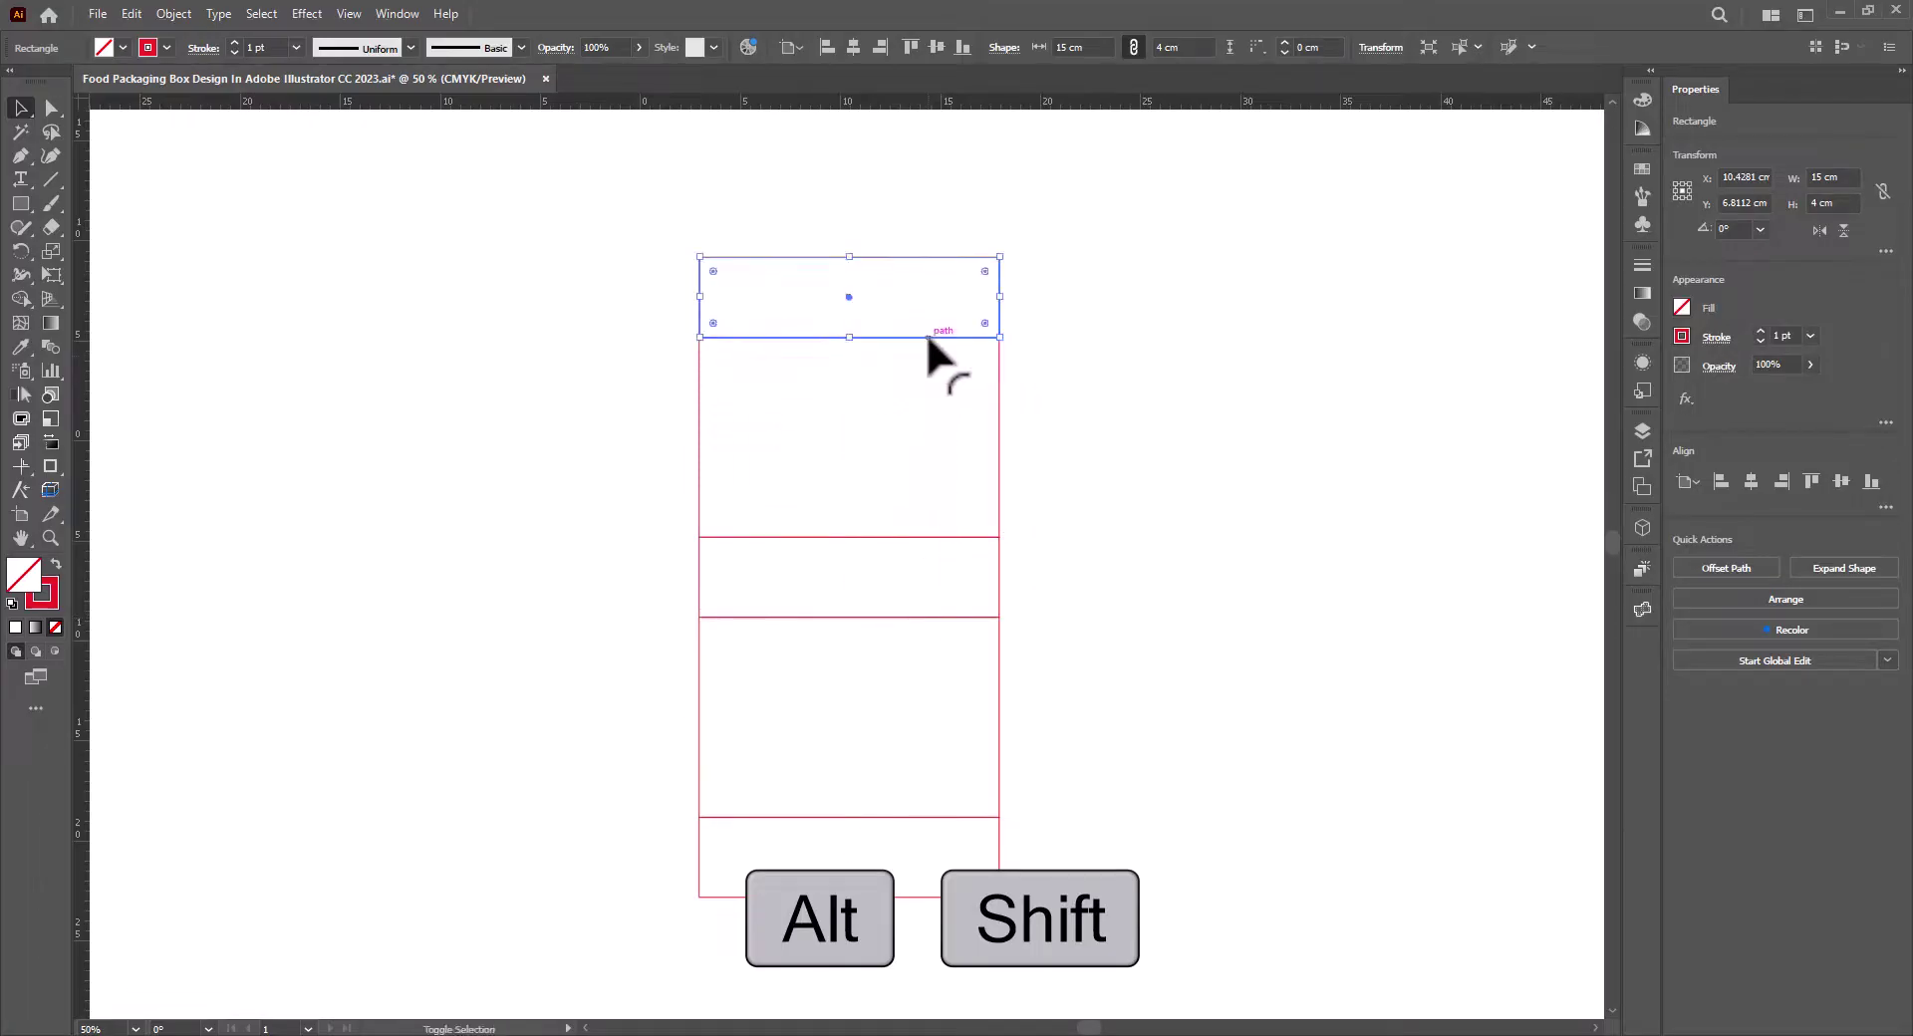
pyautogui.click(1106, 501)
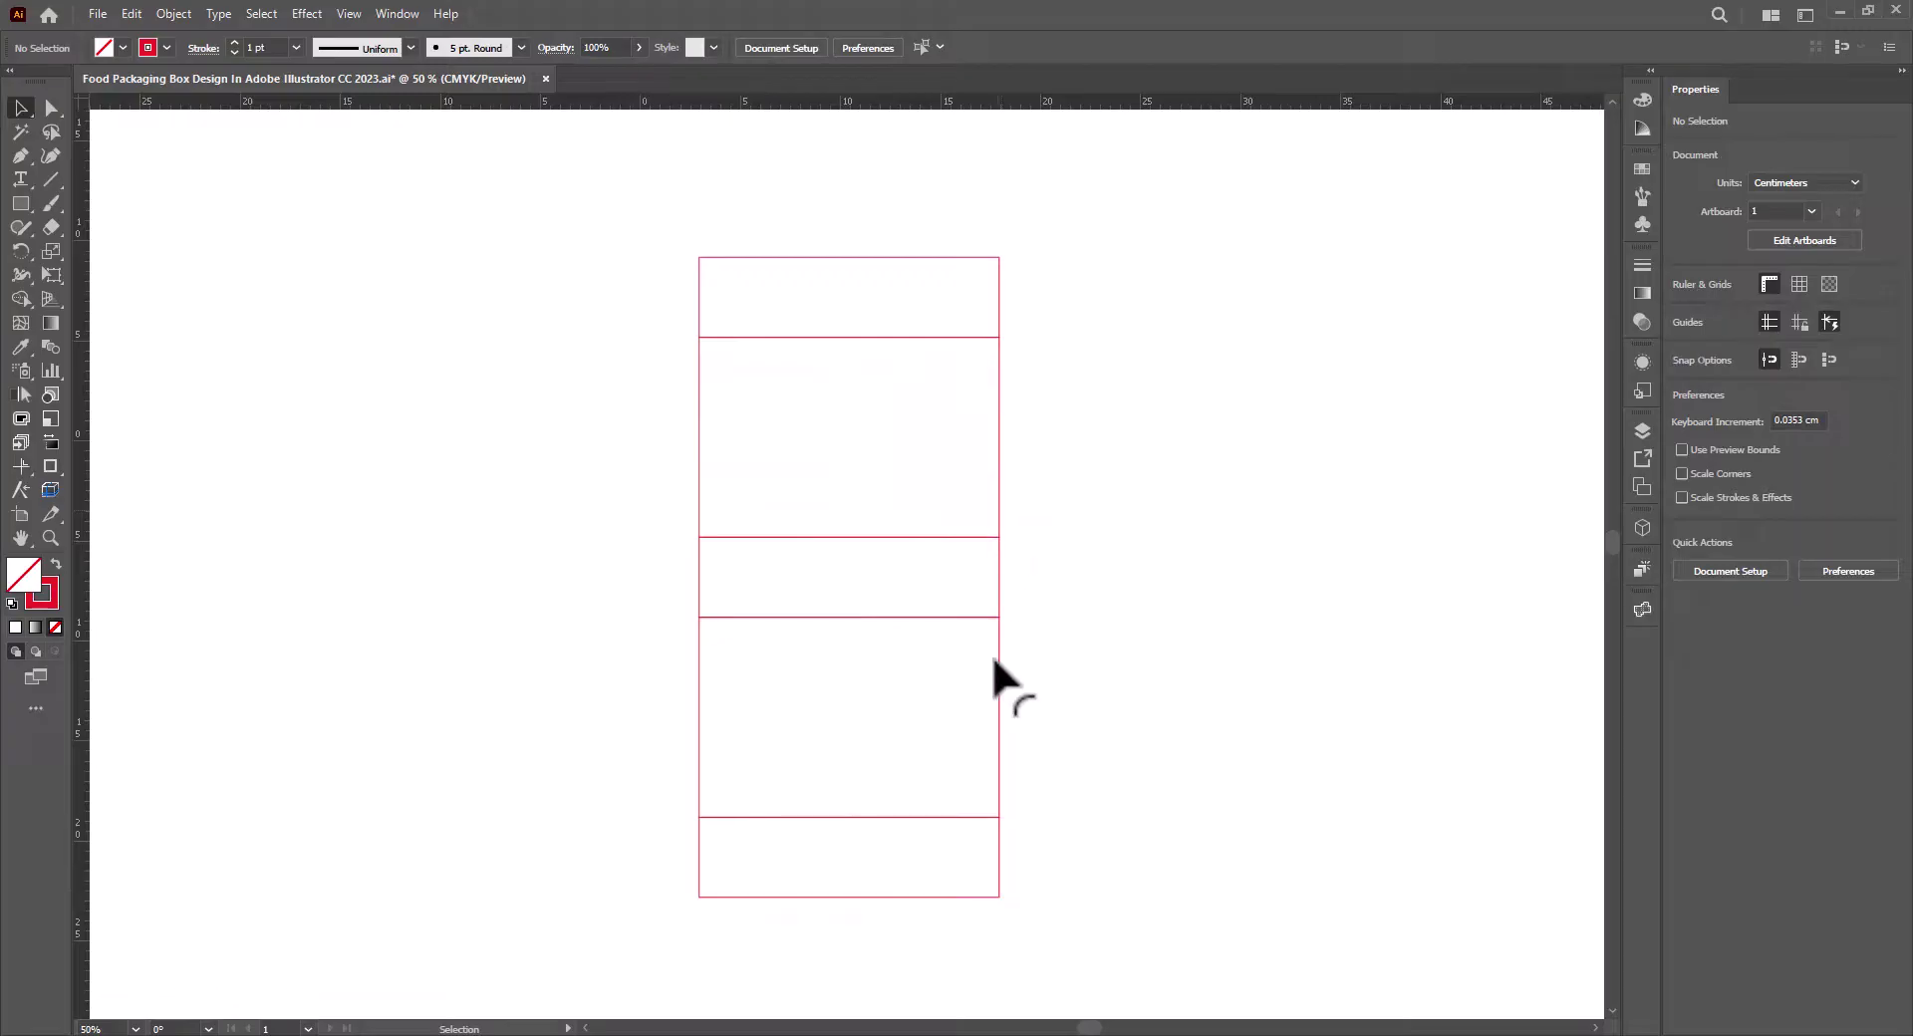
# Duplicate the lower 15 × 10 cm panel horizontally so the copy adjoins its right edge, and select the copy.
pyautogui.click(996, 703)
pyautogui.moveTo(703, 697); pyautogui.dragTo(1000, 679)
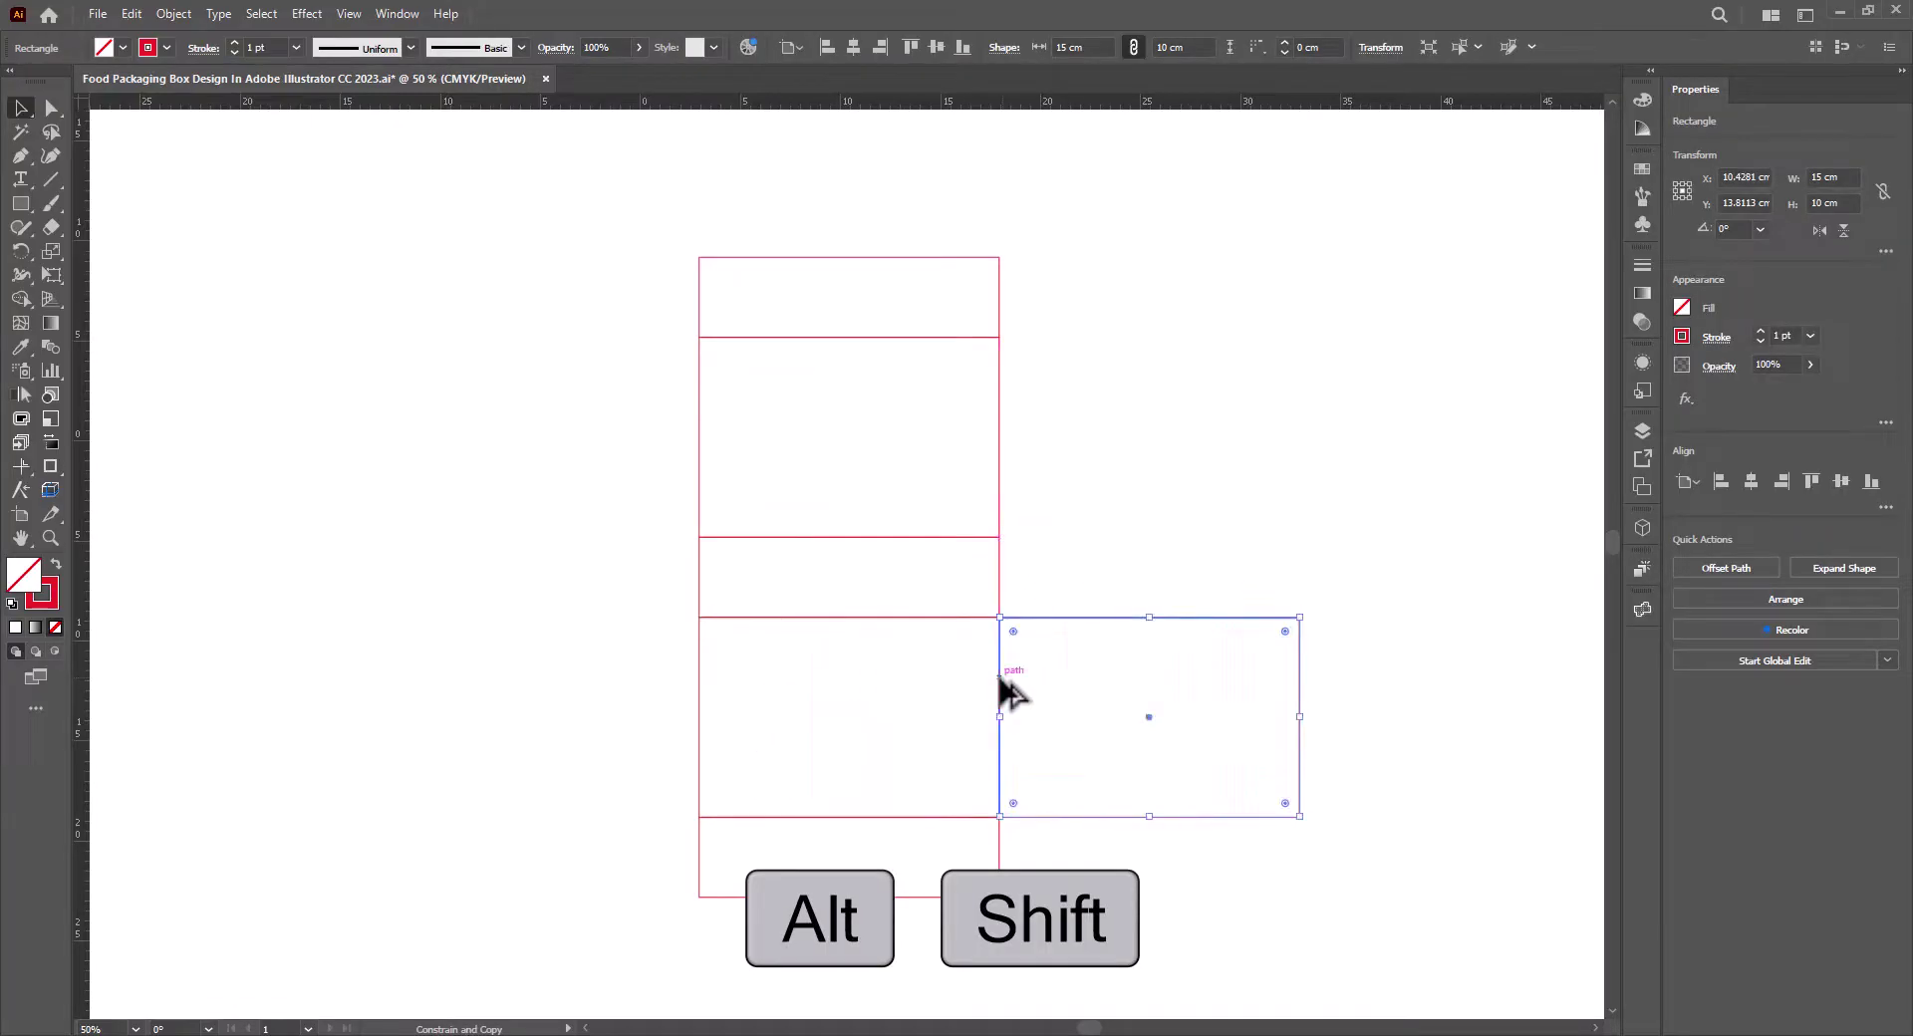
pyautogui.click(1132, 749)
pyautogui.click(1299, 730)
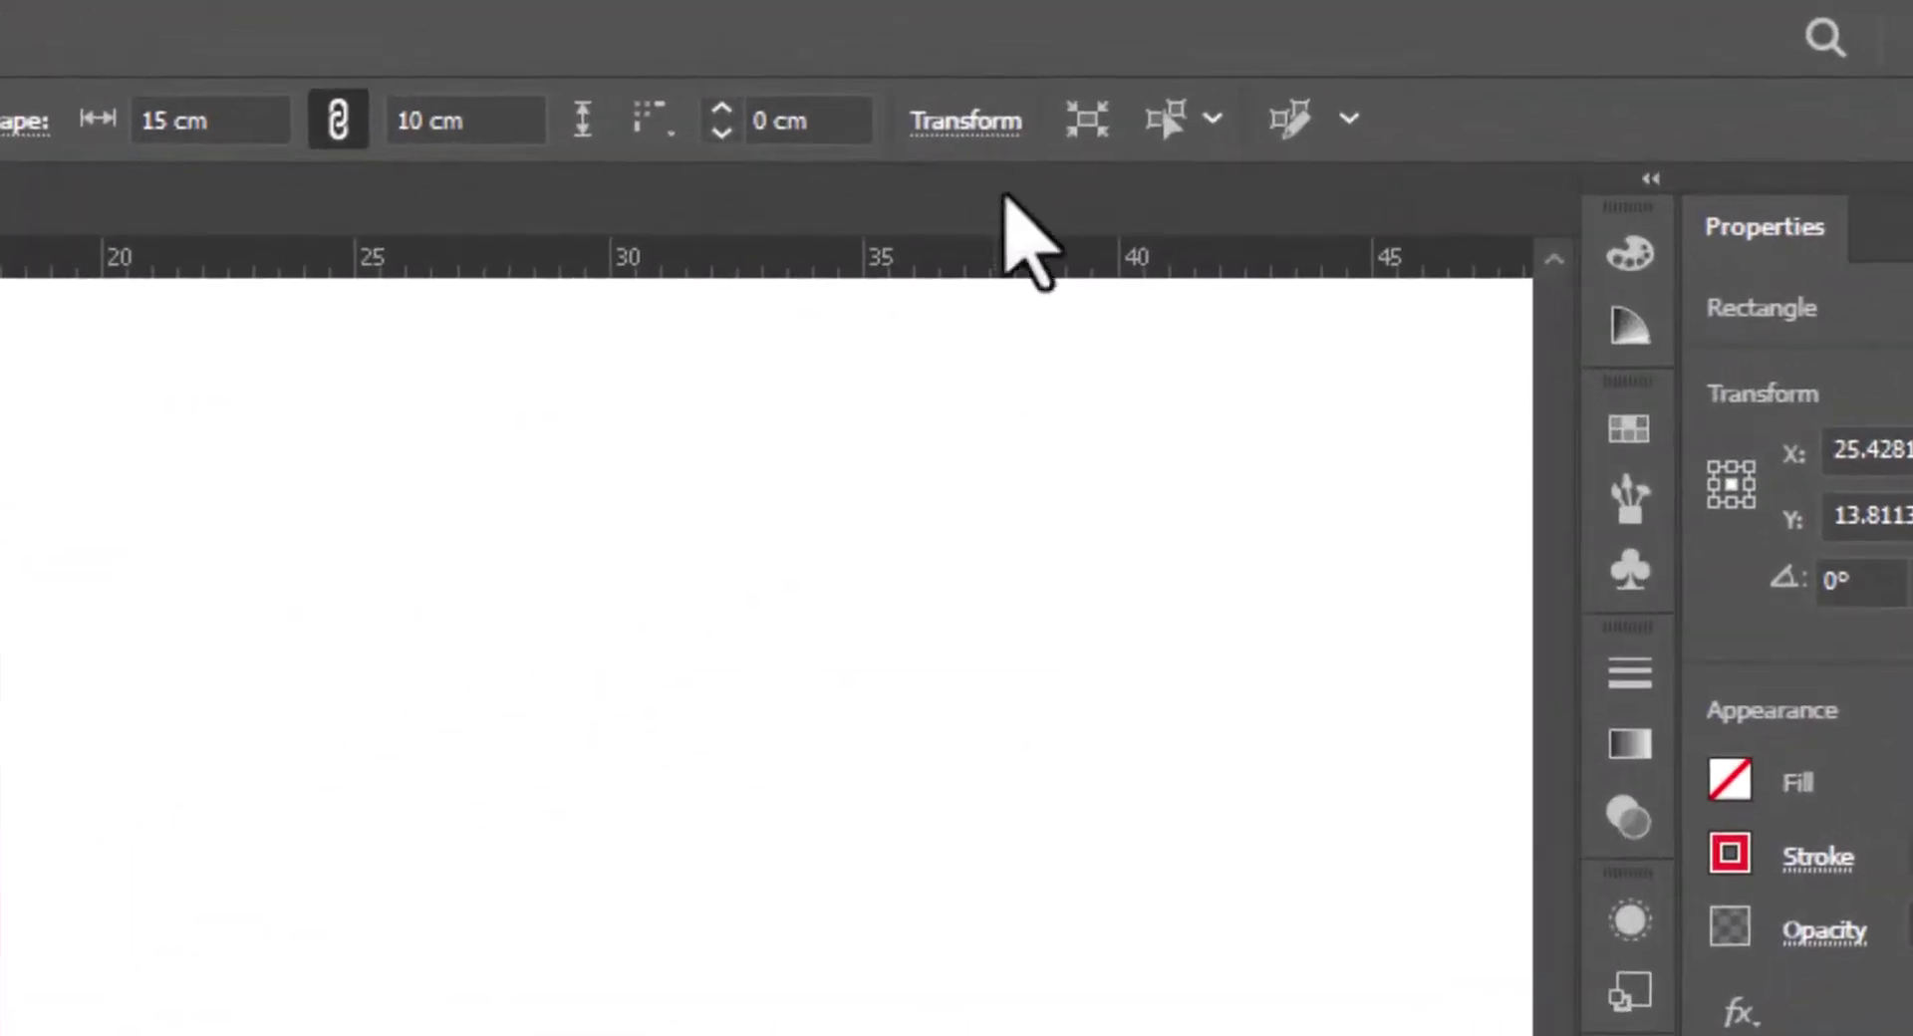
# Set the duplicated side panel's width to 4 cm using its middle-left reference point, then deselect it.
pyautogui.click(1146, 88)
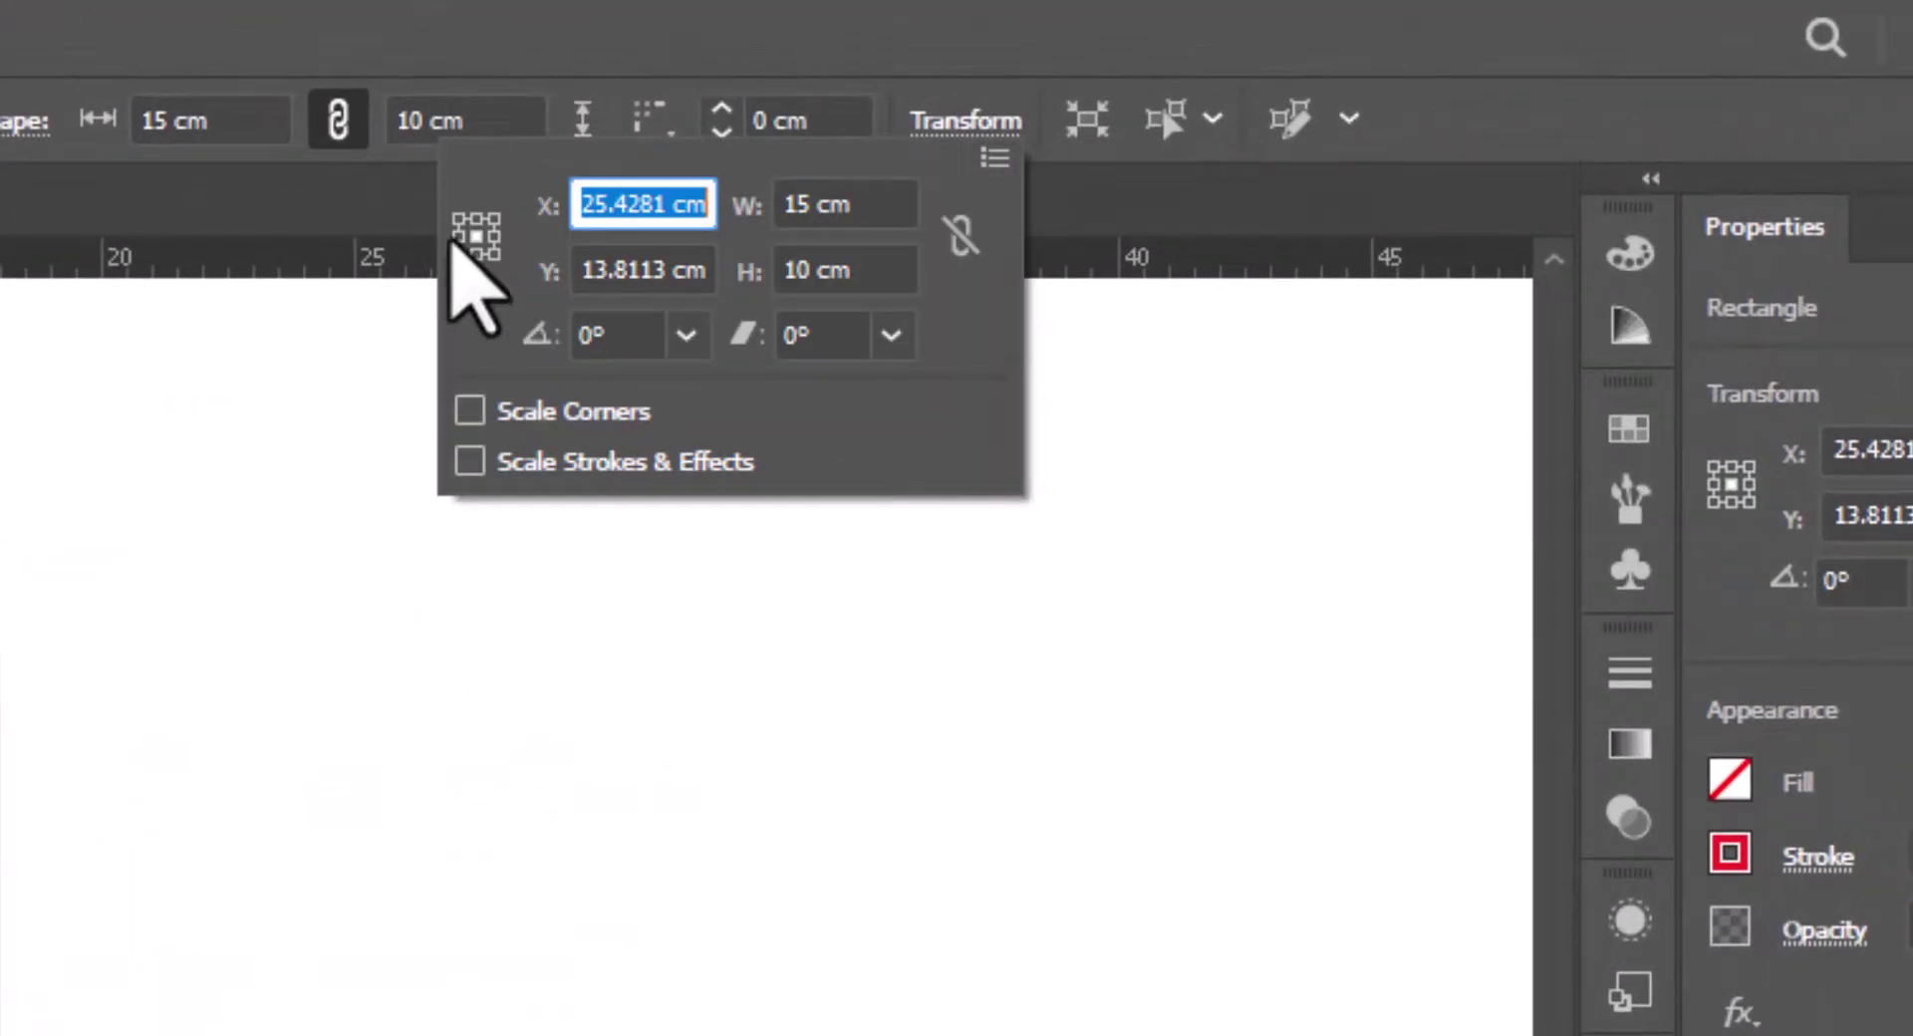
pyautogui.click(460, 236)
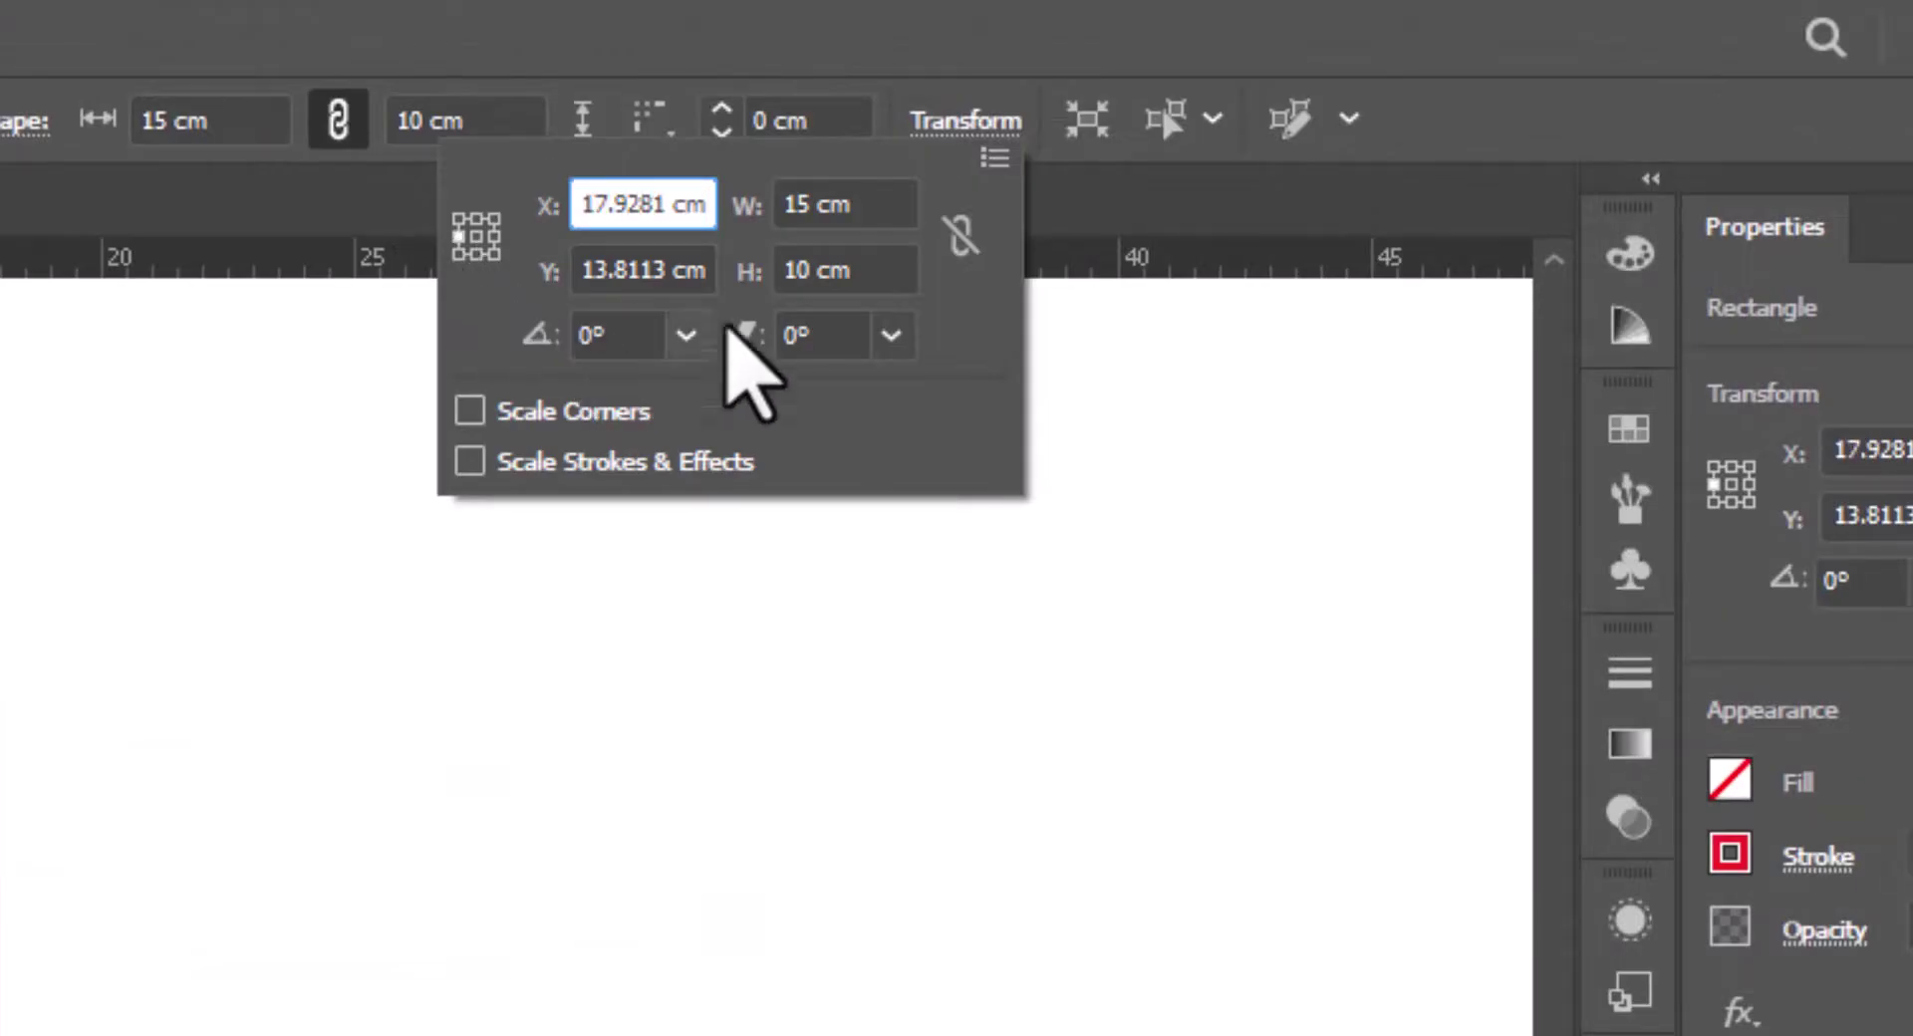
pyautogui.doubleClick(798, 205)
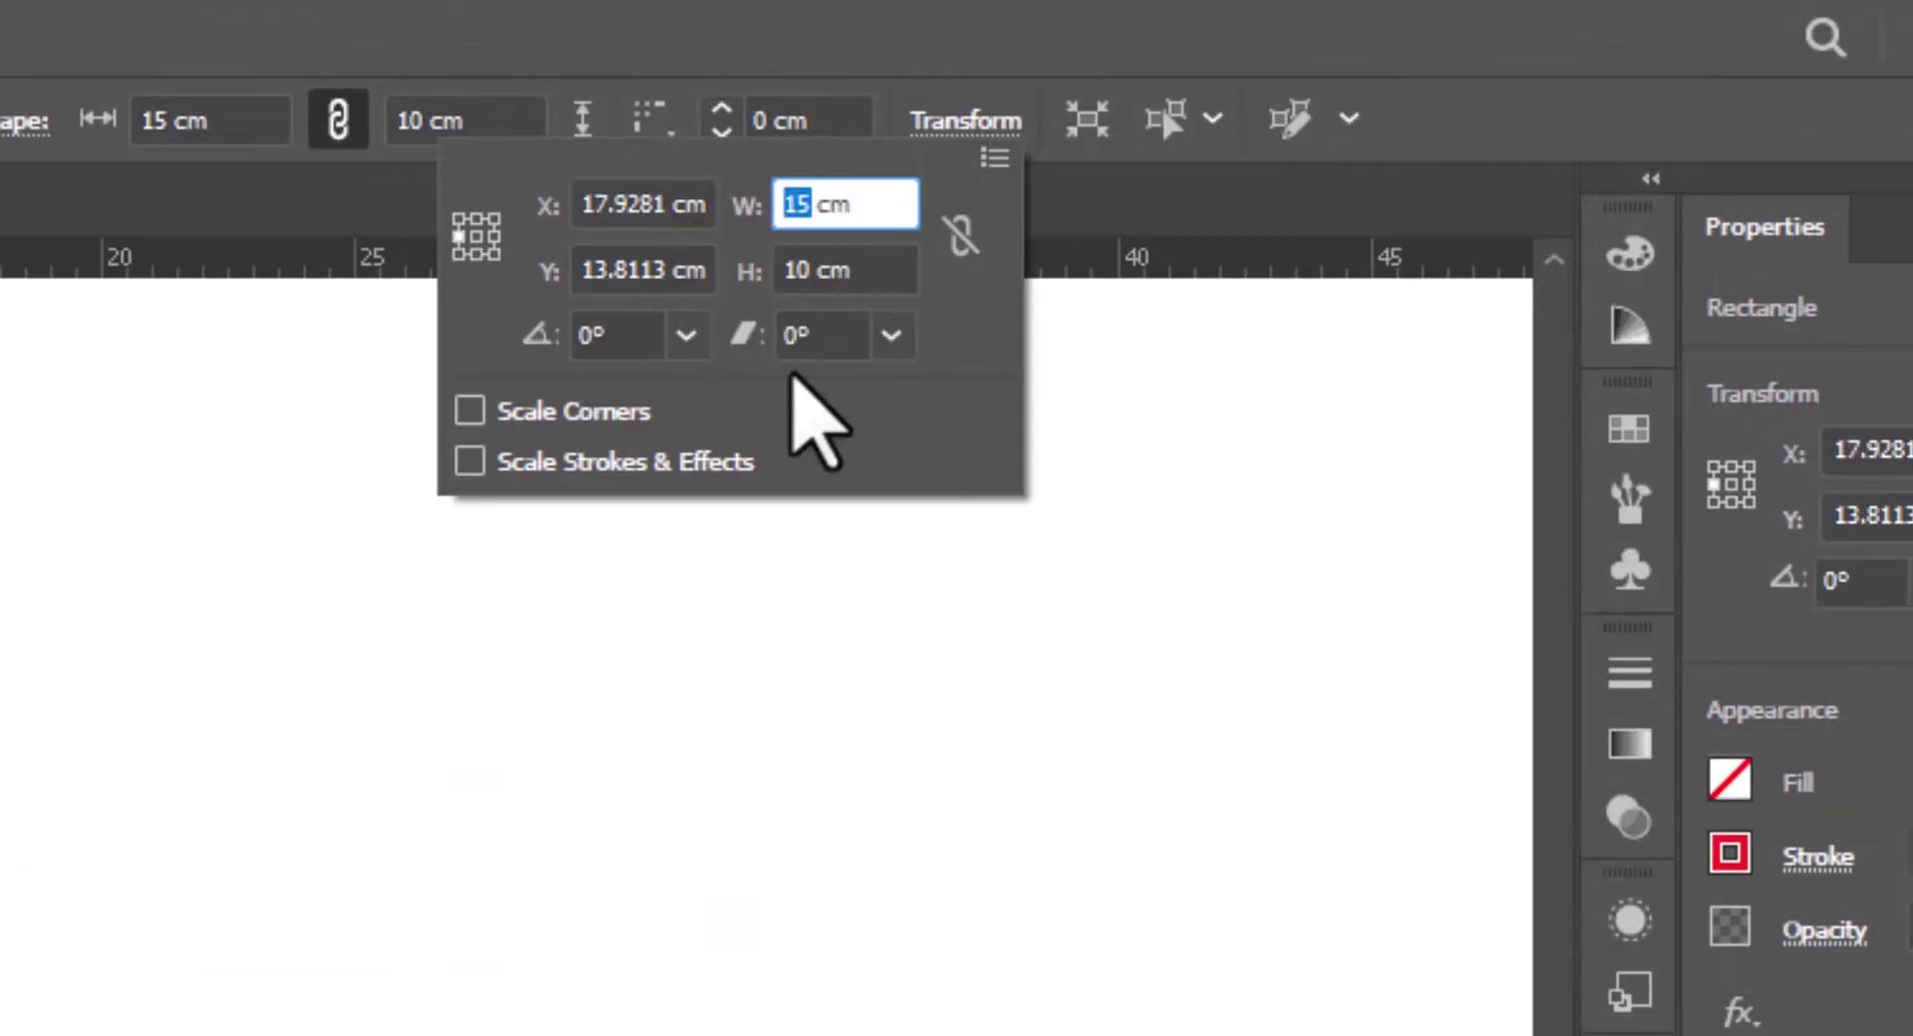
pyautogui.press('Return')
pyautogui.click(1190, 703)
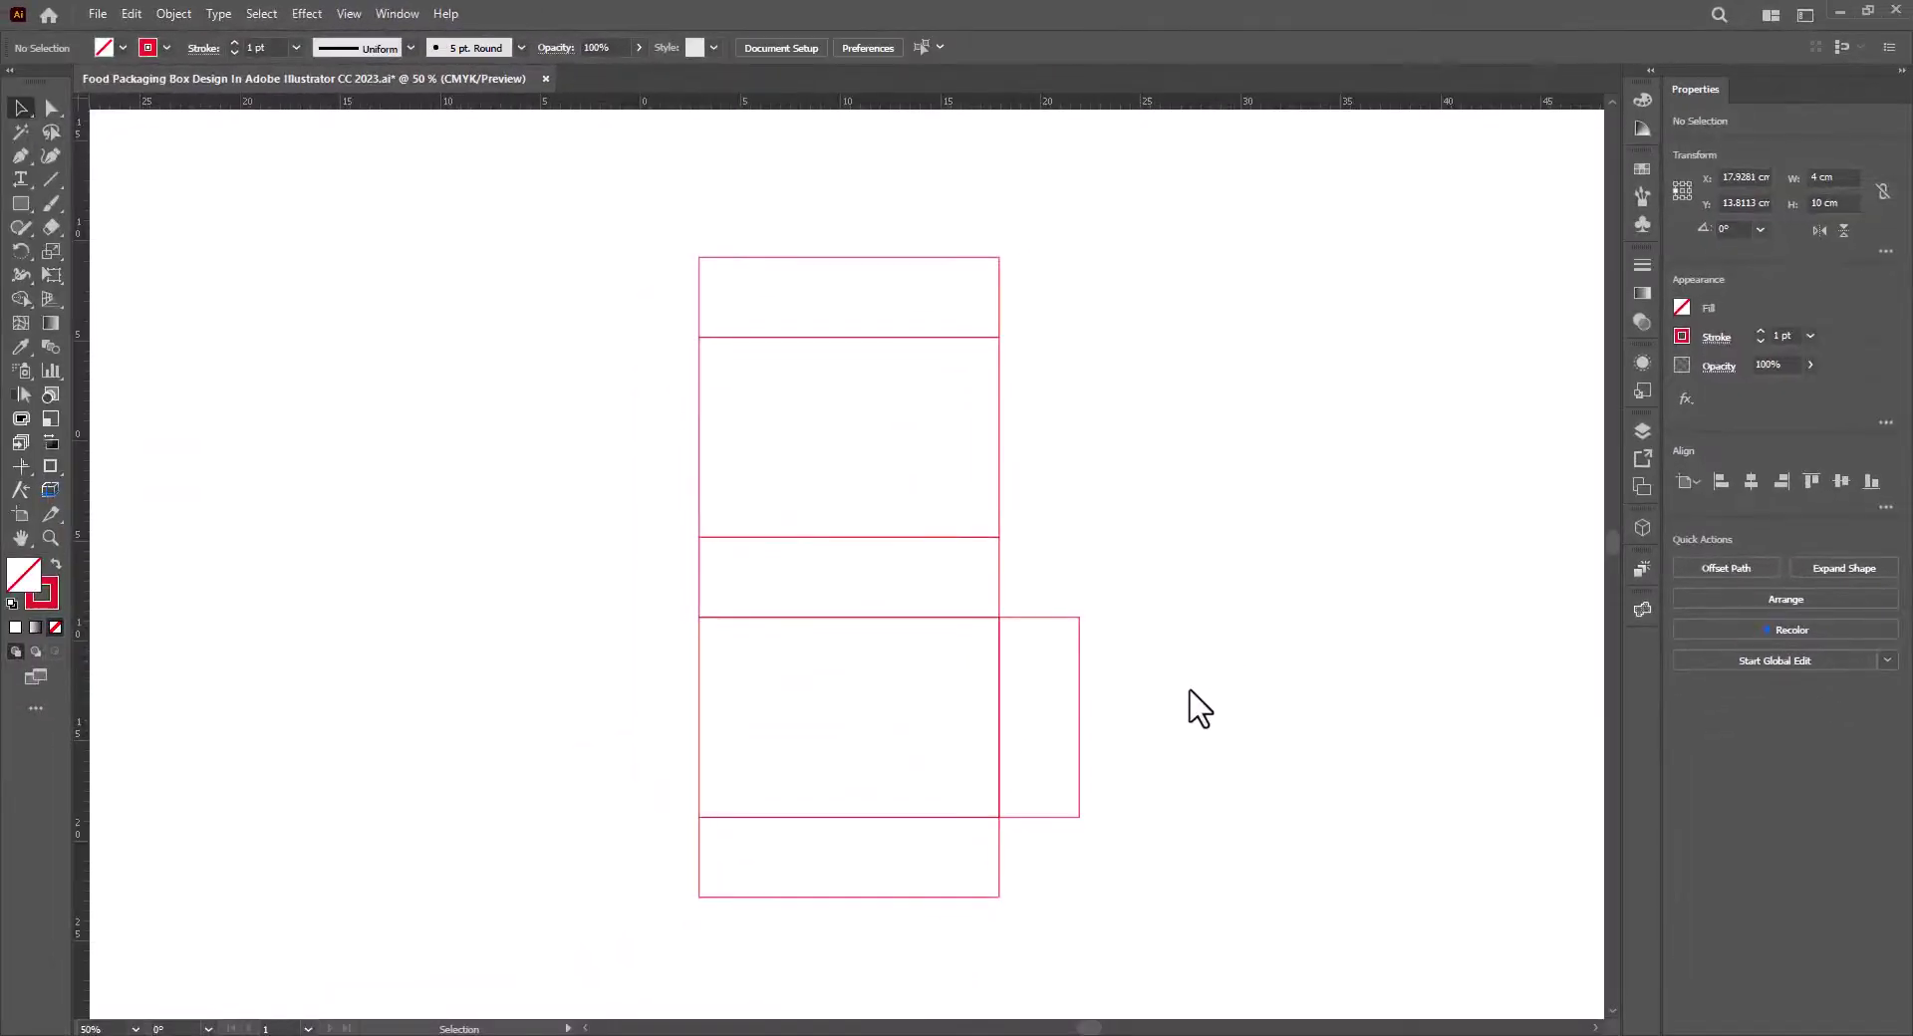
# Duplicate the 4 × 10 cm side panel horizontally so the copy adjoins its outer edge.
pyautogui.moveTo(1108, 669); pyautogui.dragTo(1168, 709)
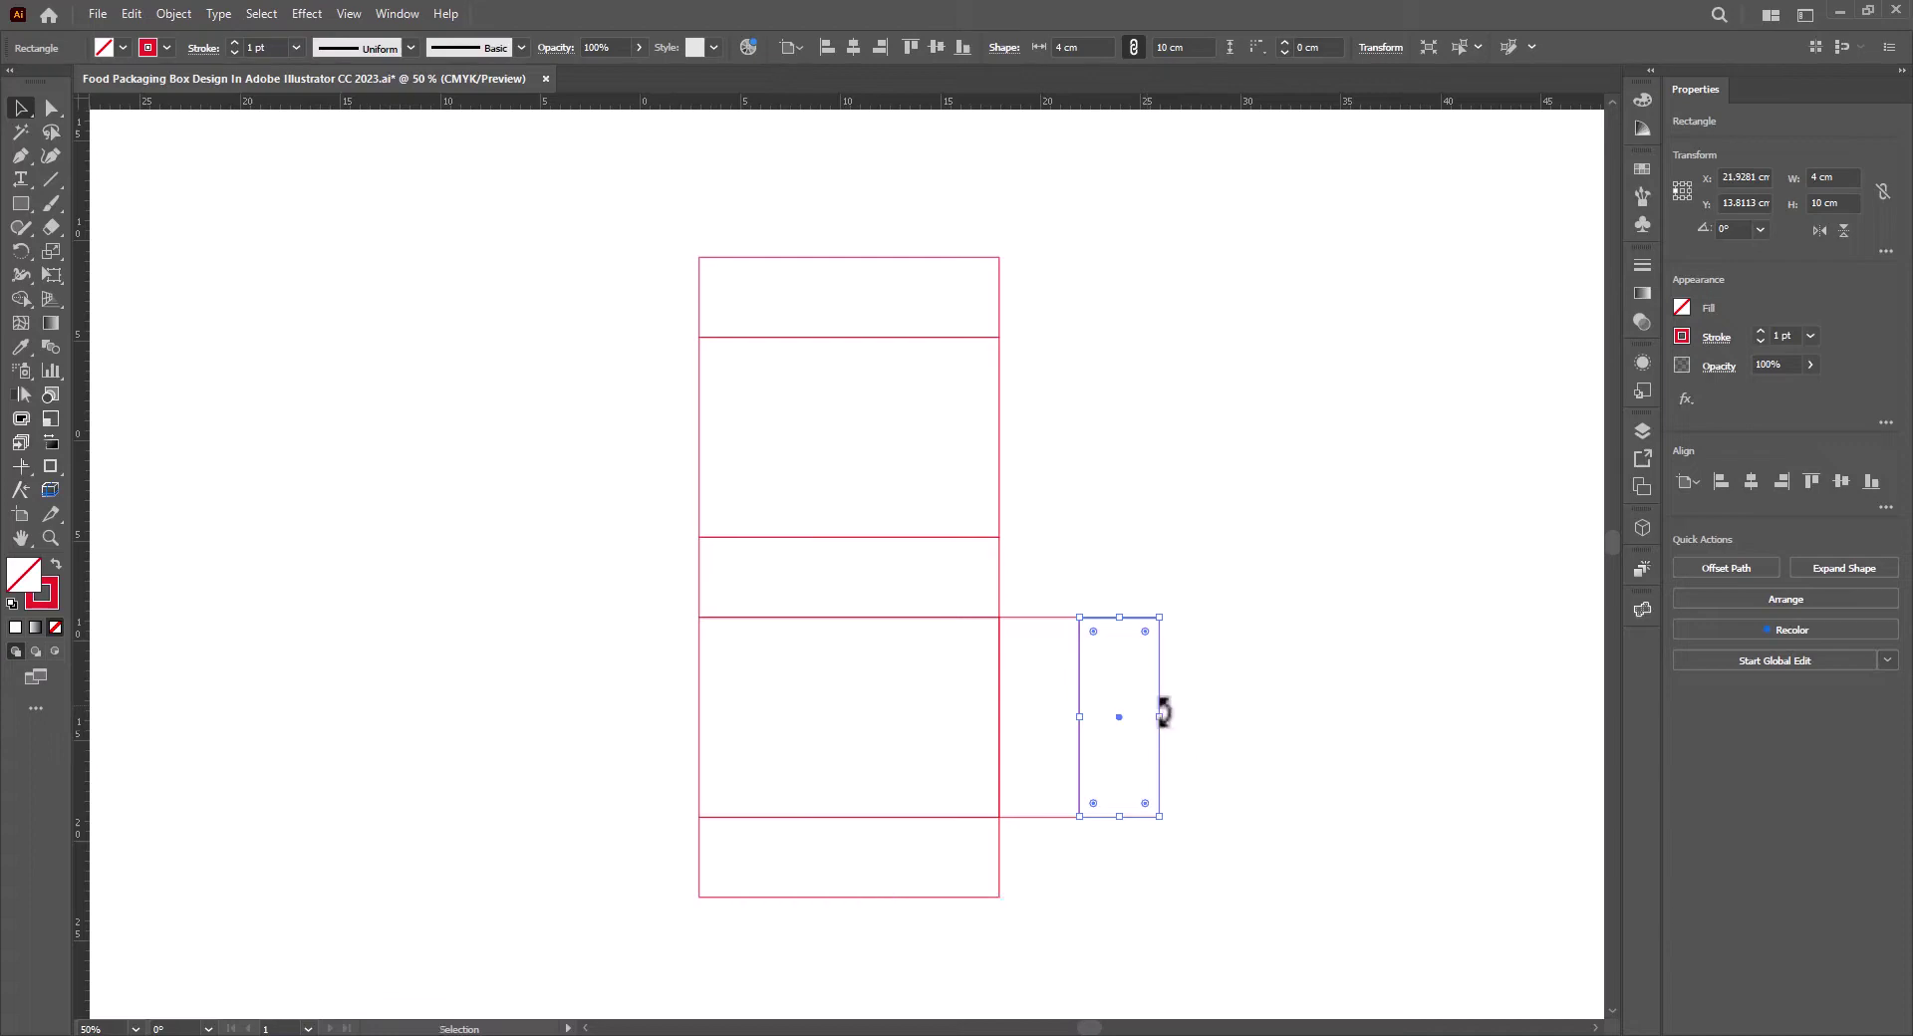
pyautogui.click(1164, 712)
pyautogui.click(1155, 719)
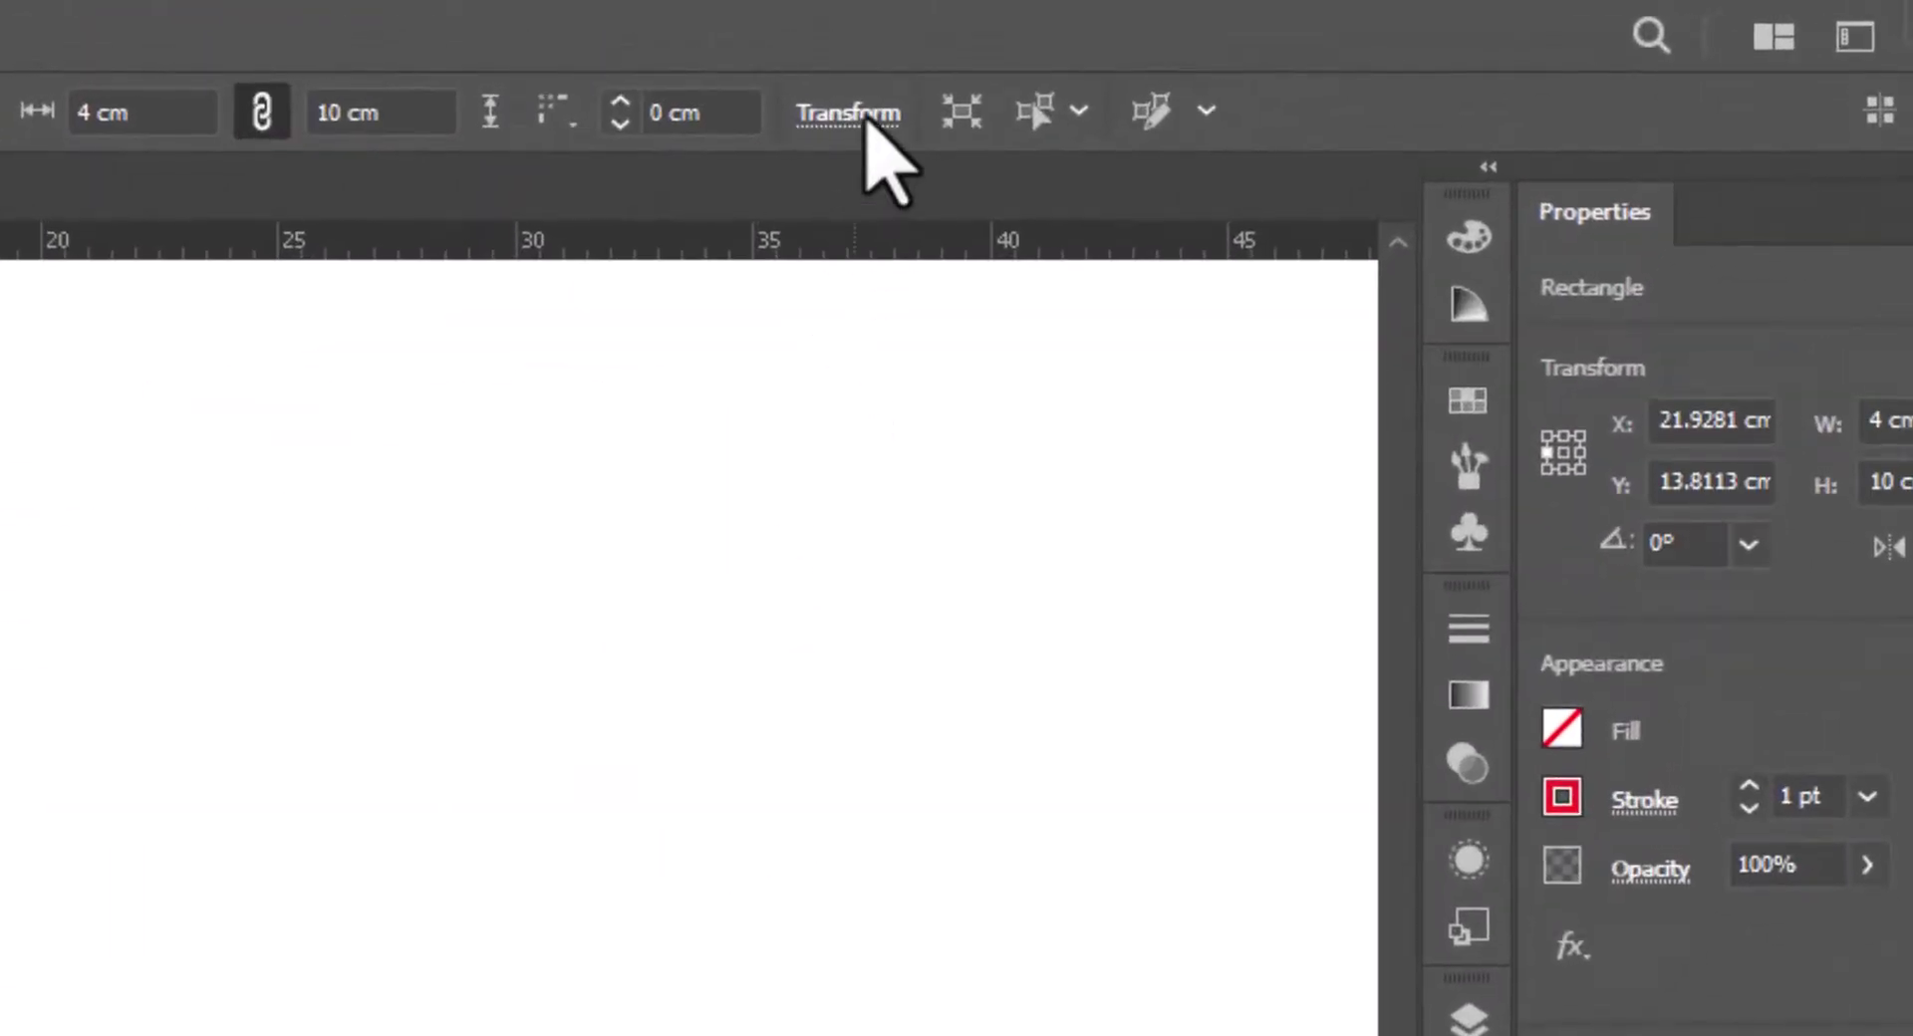
# Narrow the outer copy to a fold strip 0.3 cm wide, keeping its left edge fixed.
pyautogui.click(865, 116)
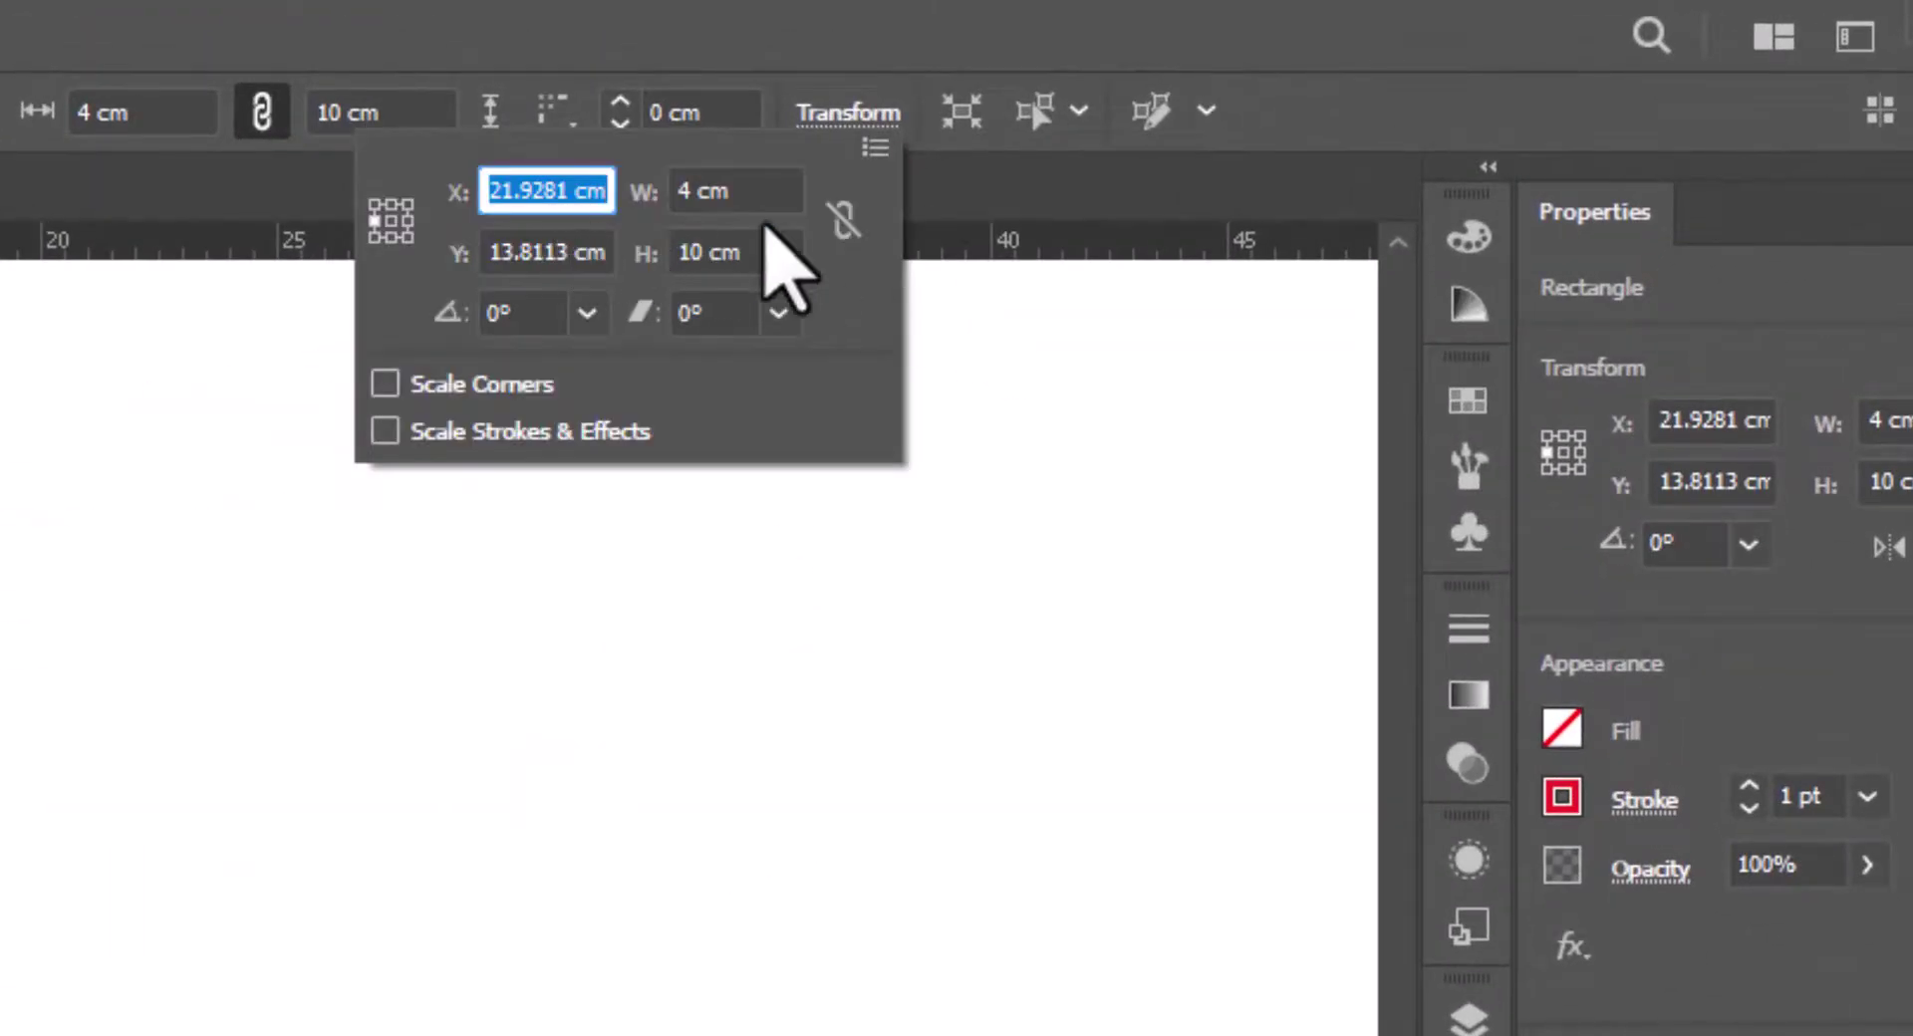
pyautogui.click(700, 192)
pyautogui.moveTo(701, 191); pyautogui.dragTo(679, 191)
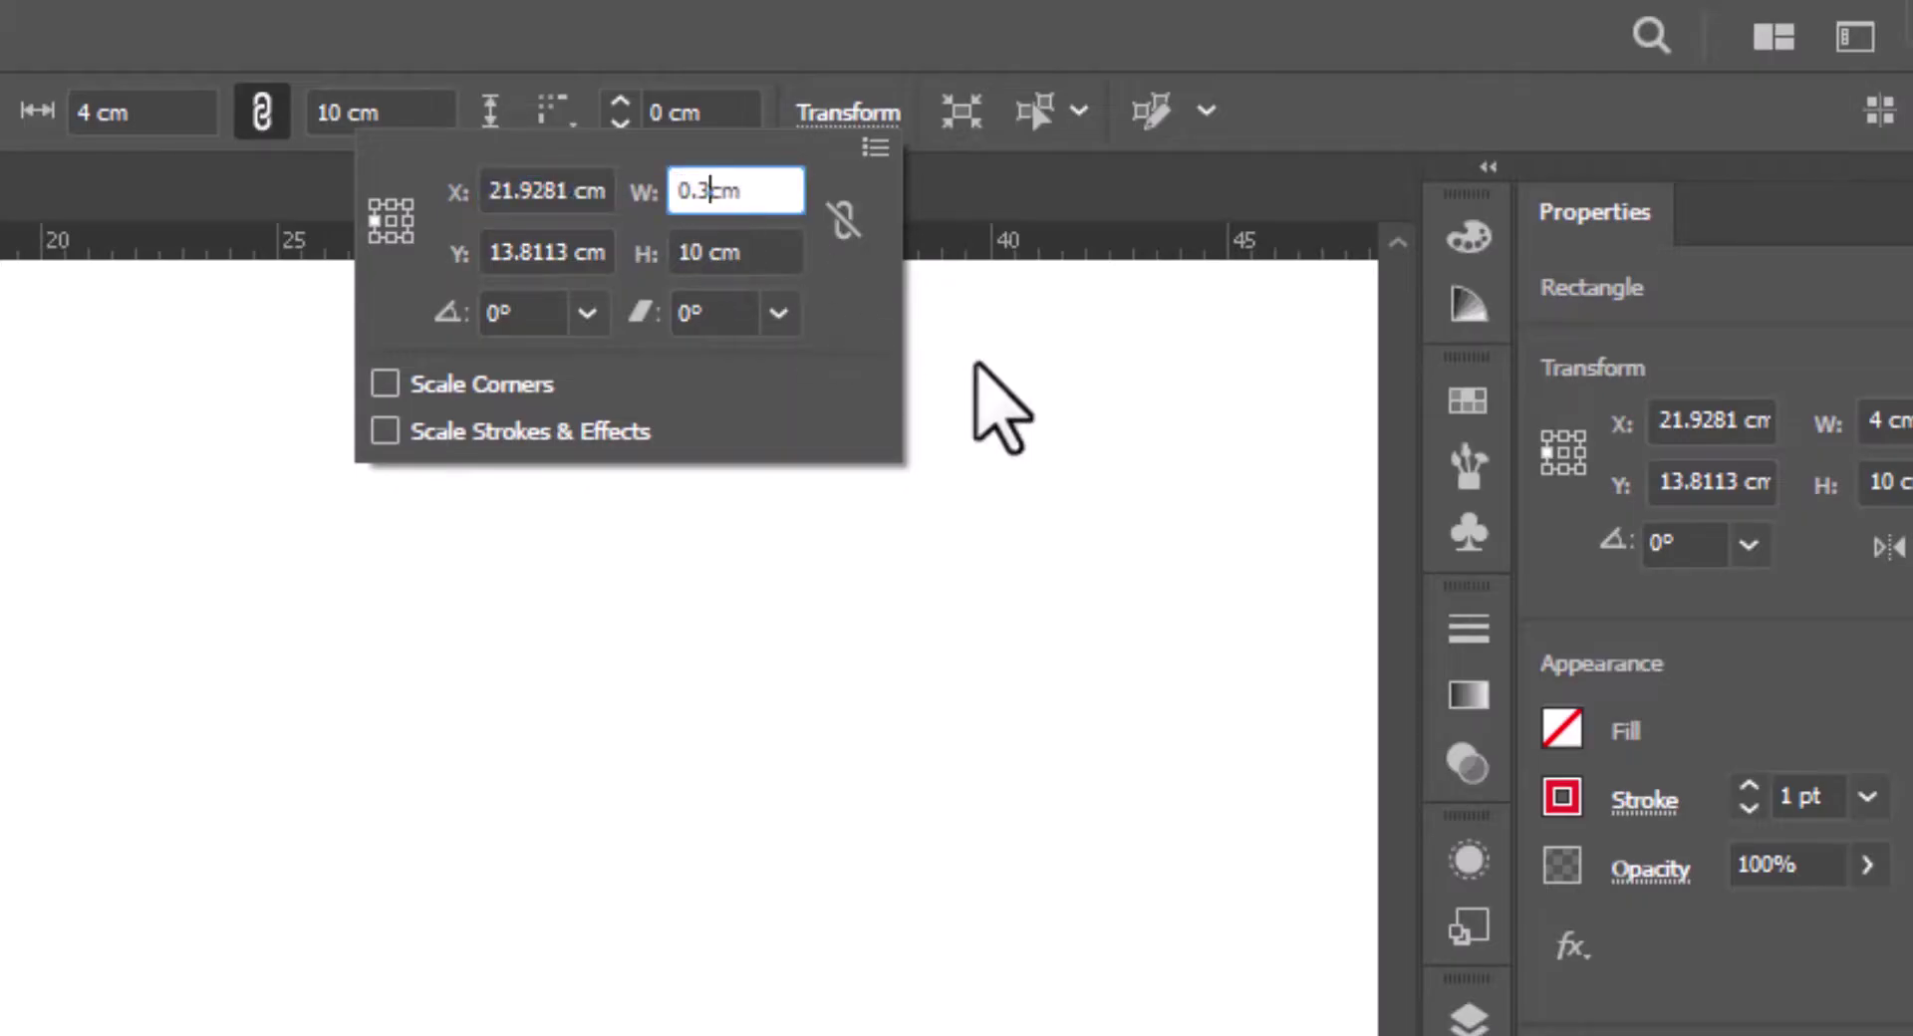
pyautogui.write('0.3')
pyautogui.press('Return')
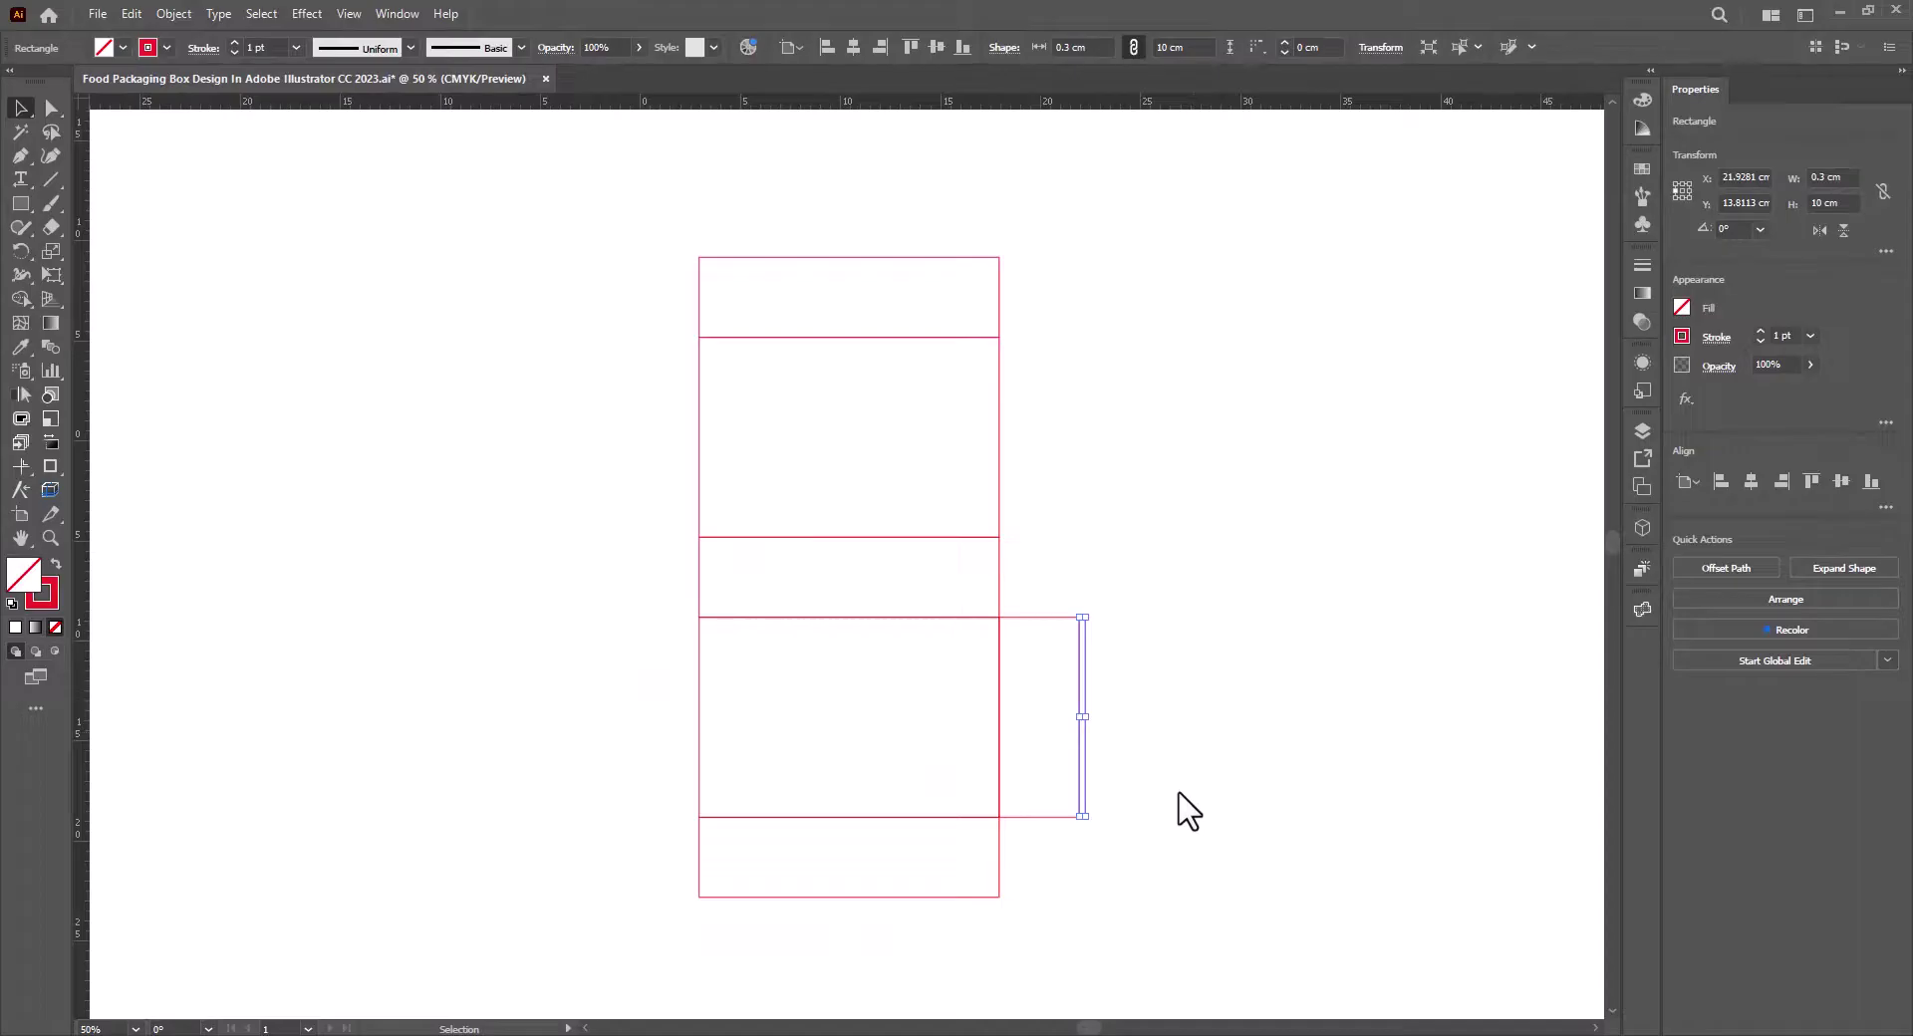
pyautogui.scroll(4, 1189, 812)
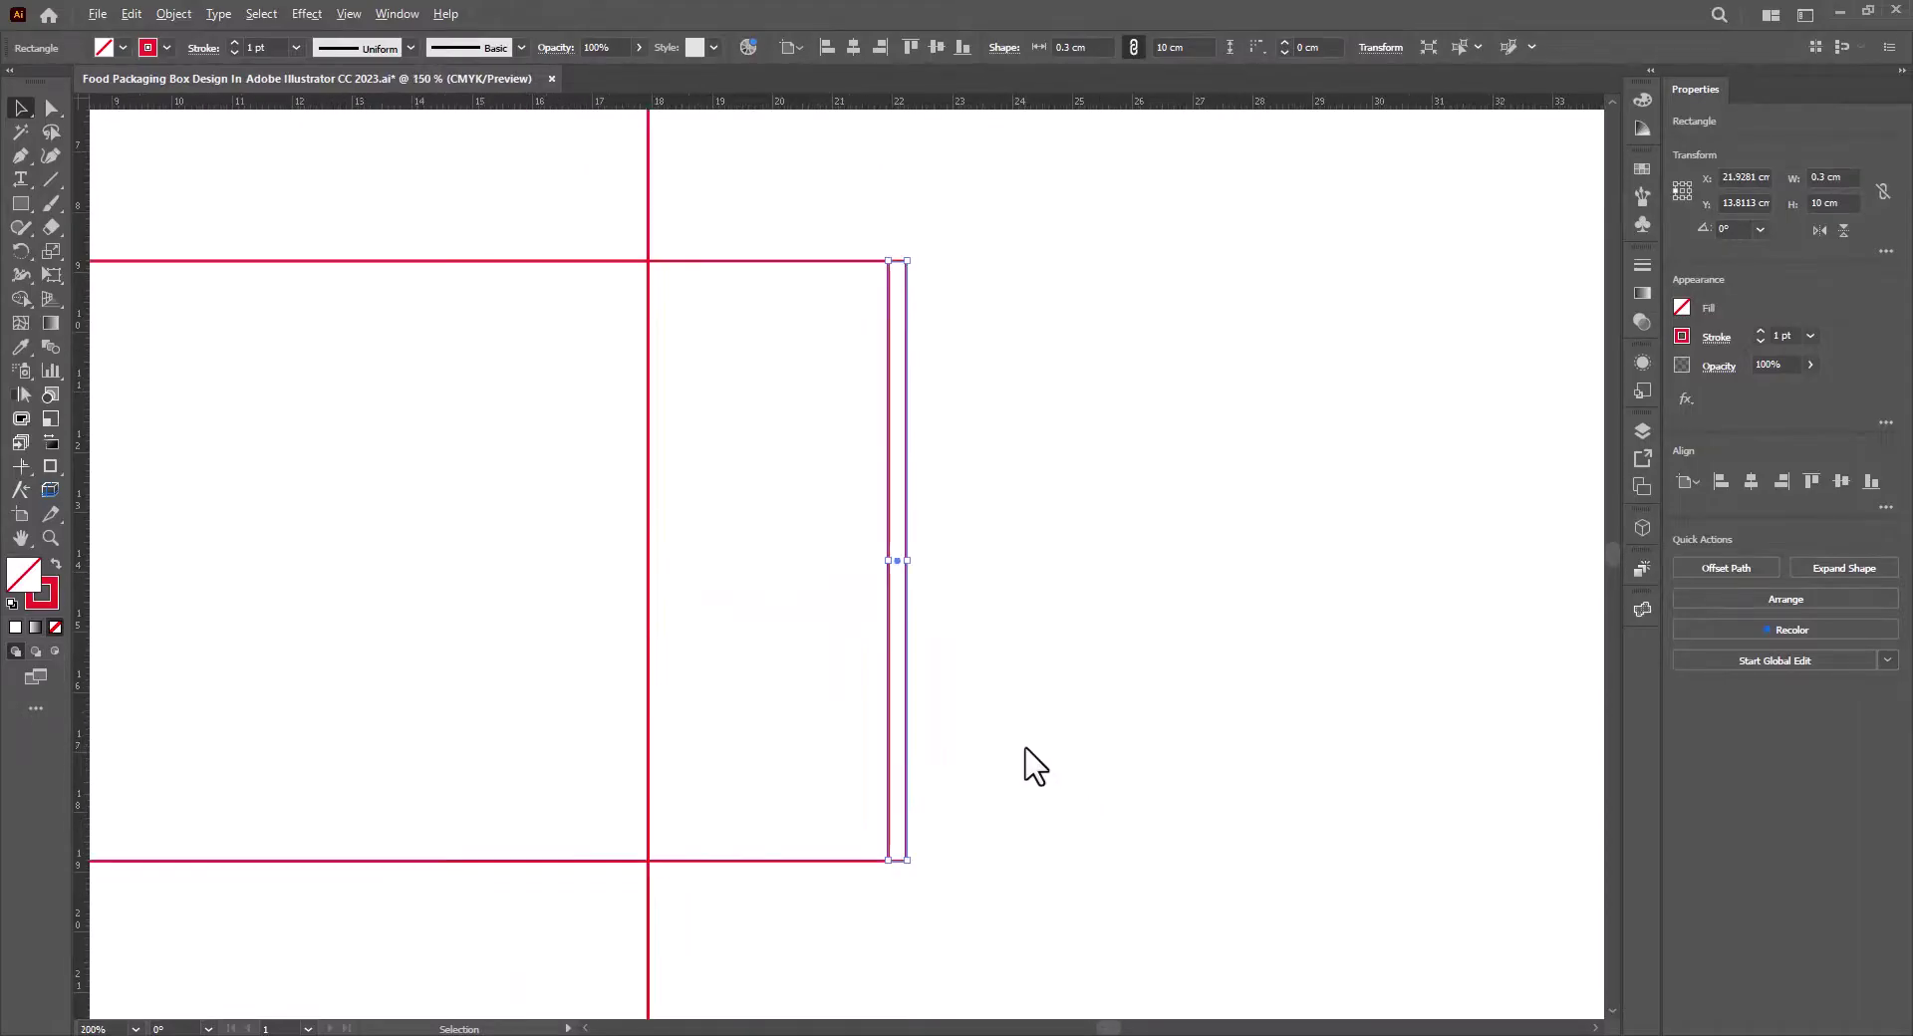
pyautogui.scroll(1, 1056, 718)
pyautogui.click(1069, 695)
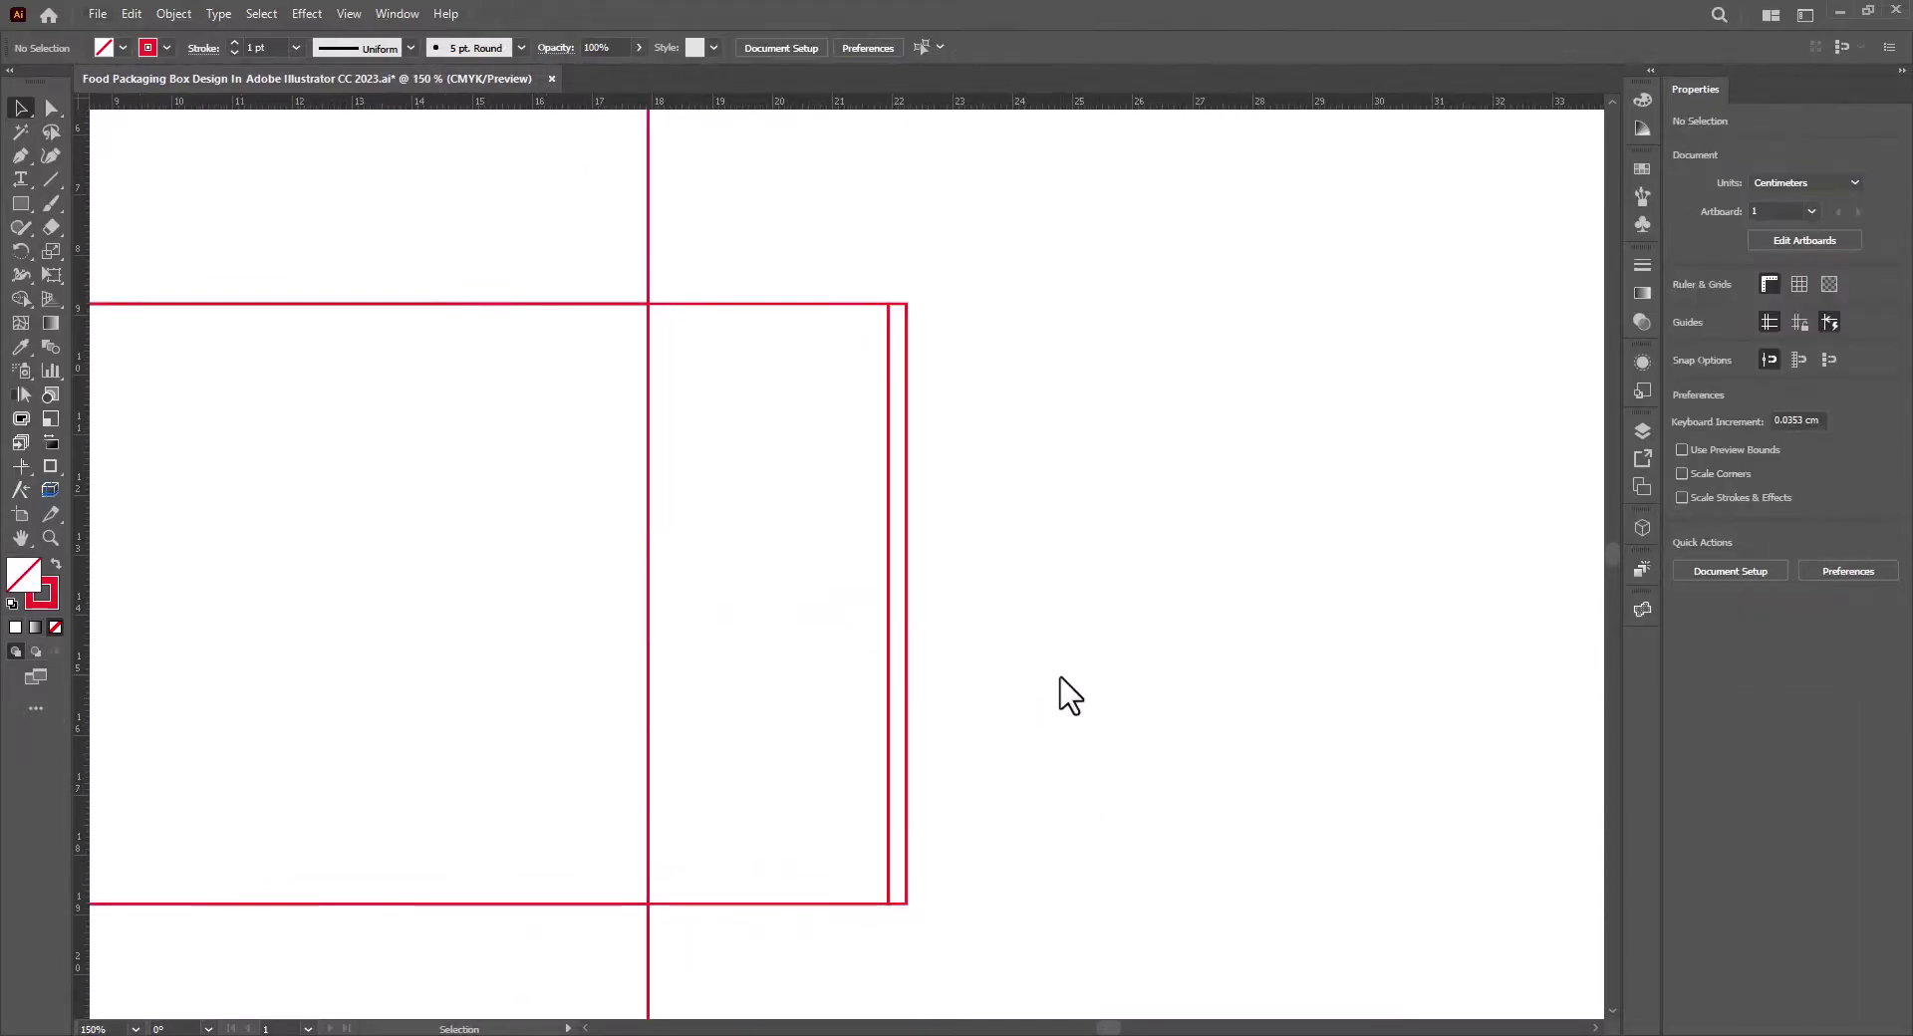
# Duplicate the 4 cm side panel against the outer edge of the 0.3 cm strip and reduce the copy's width by 0.1 cm.
pyautogui.click(745, 392)
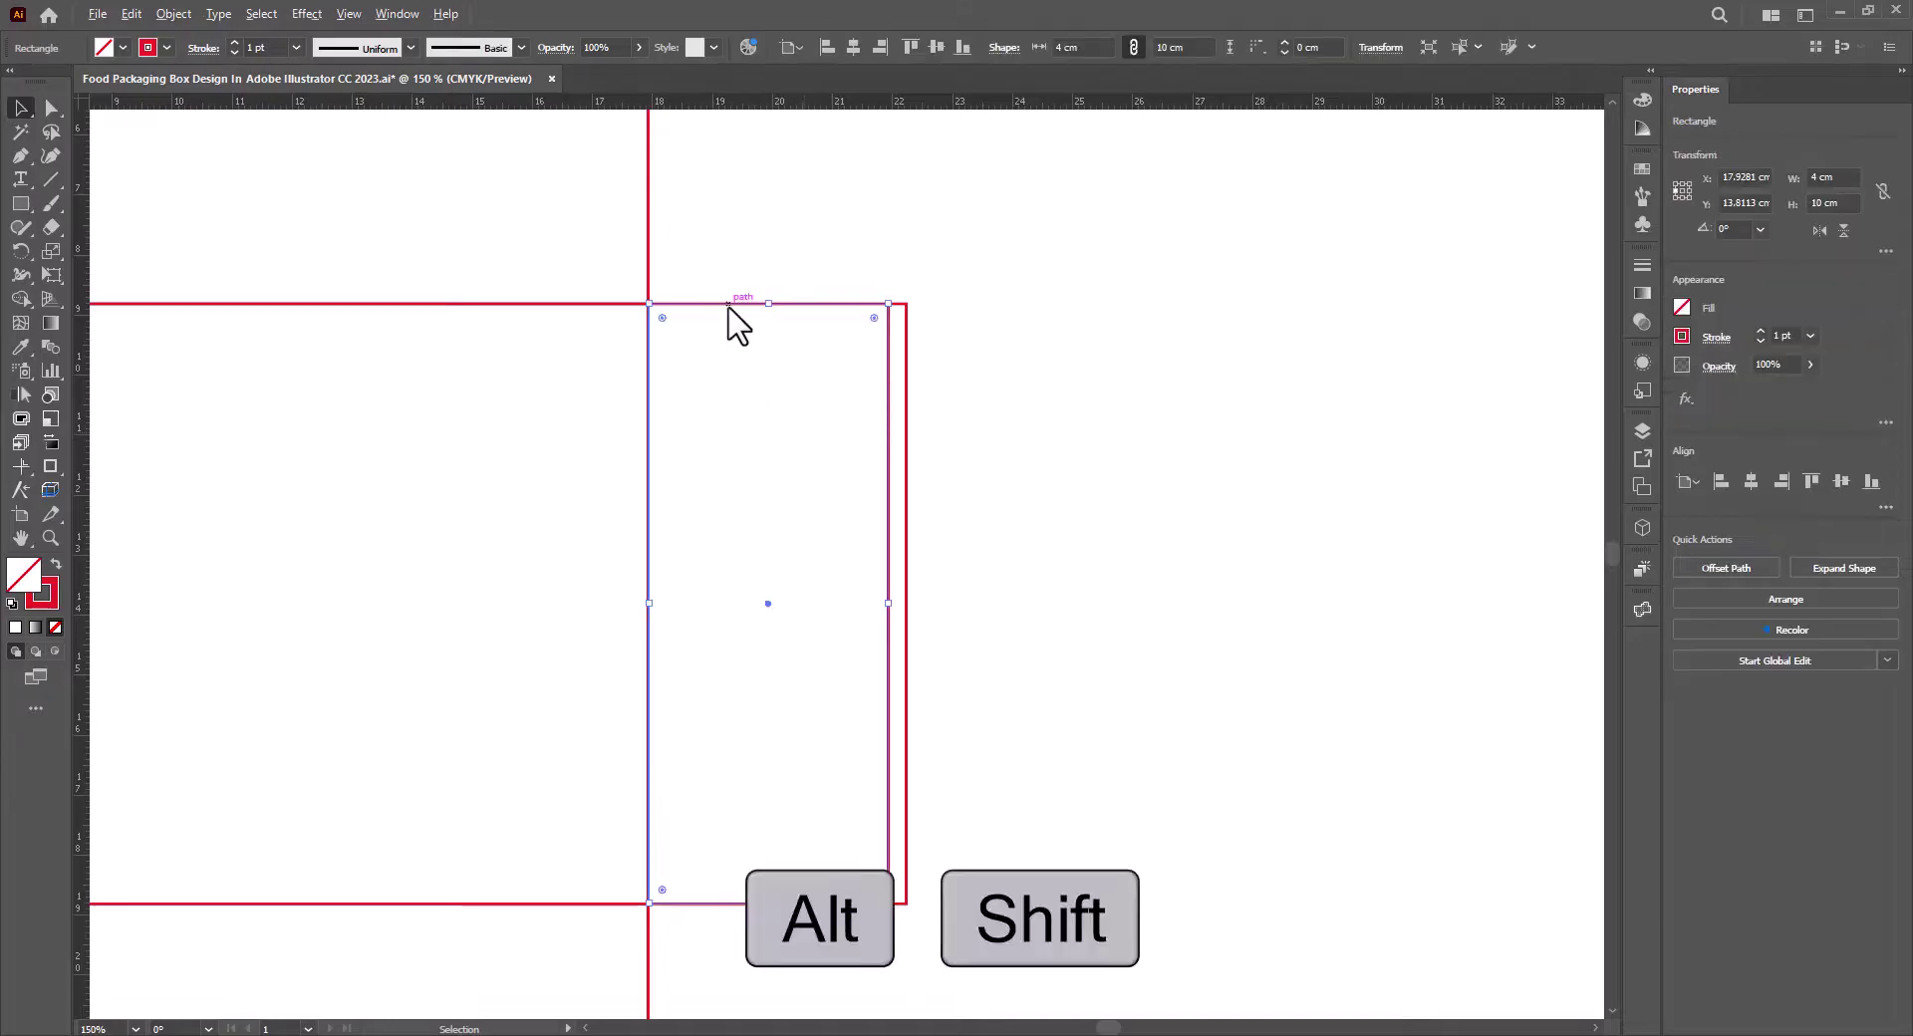
pyautogui.moveTo(730, 311); pyautogui.dragTo(988, 321)
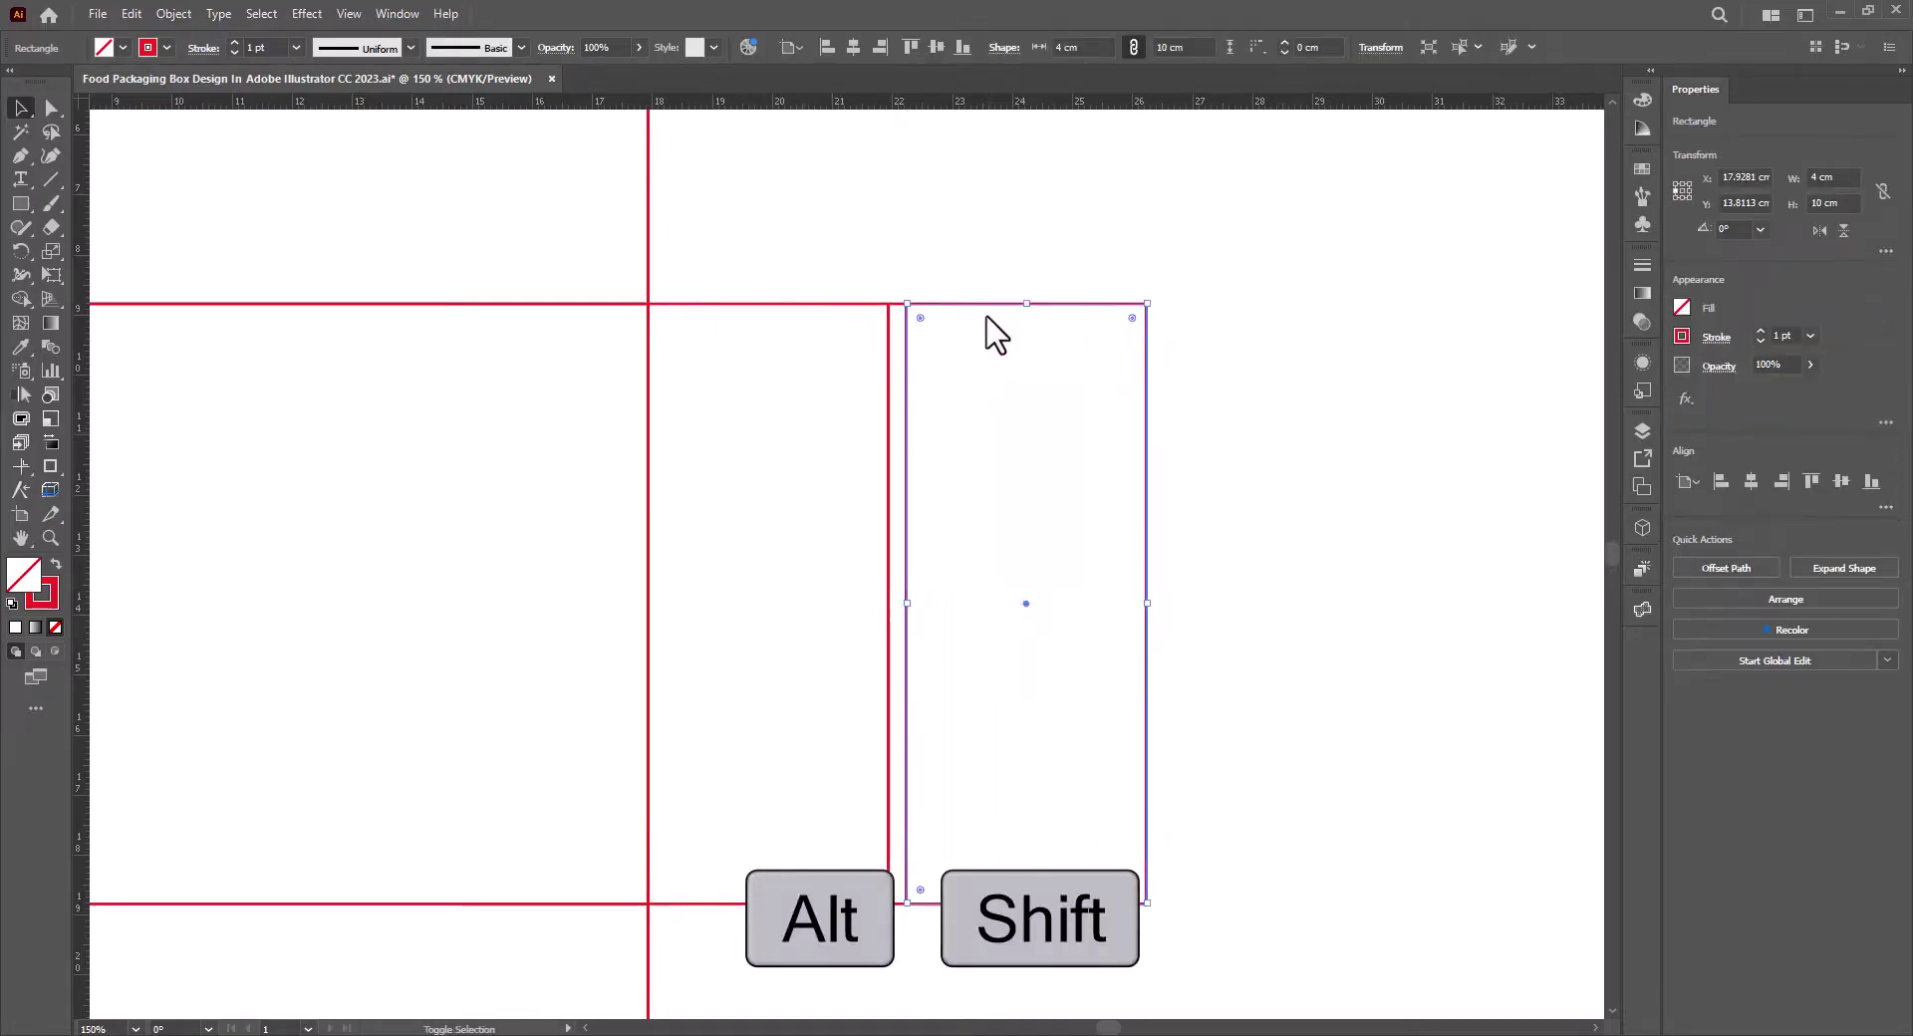
pyautogui.click(1108, 99)
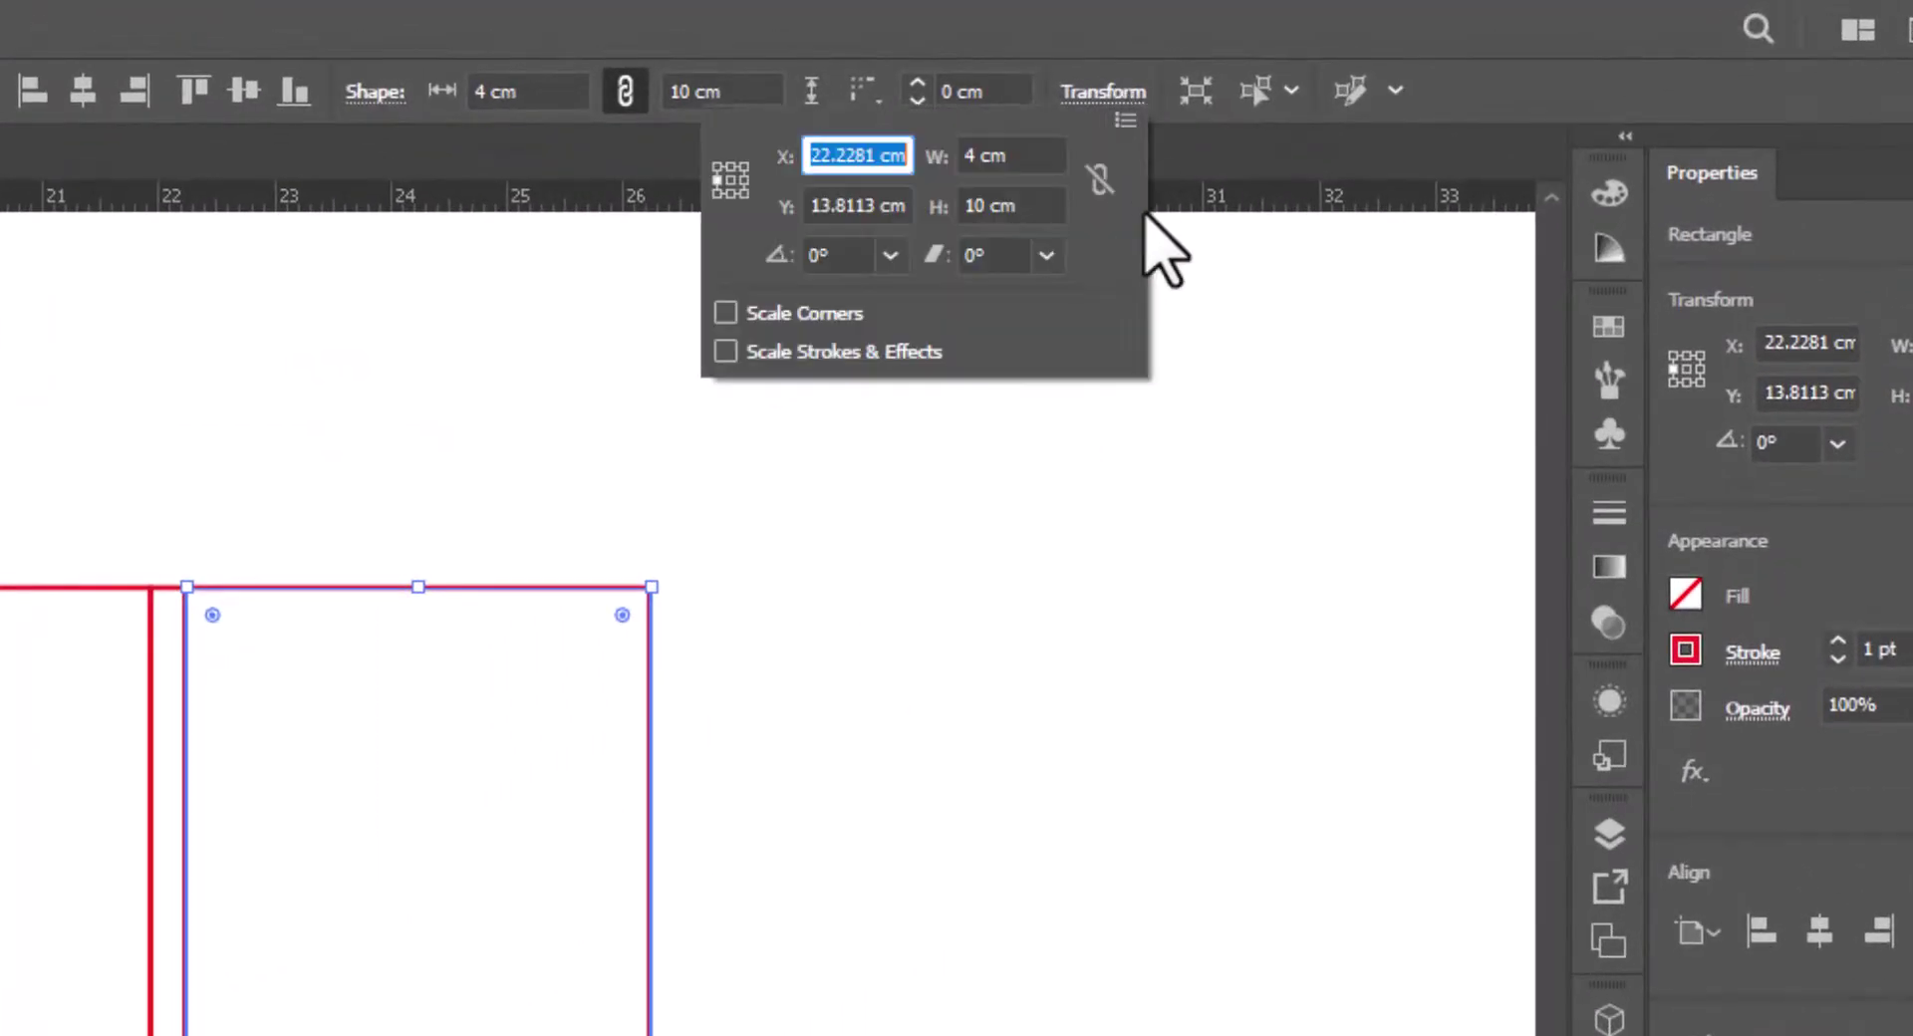
pyautogui.click(1023, 154)
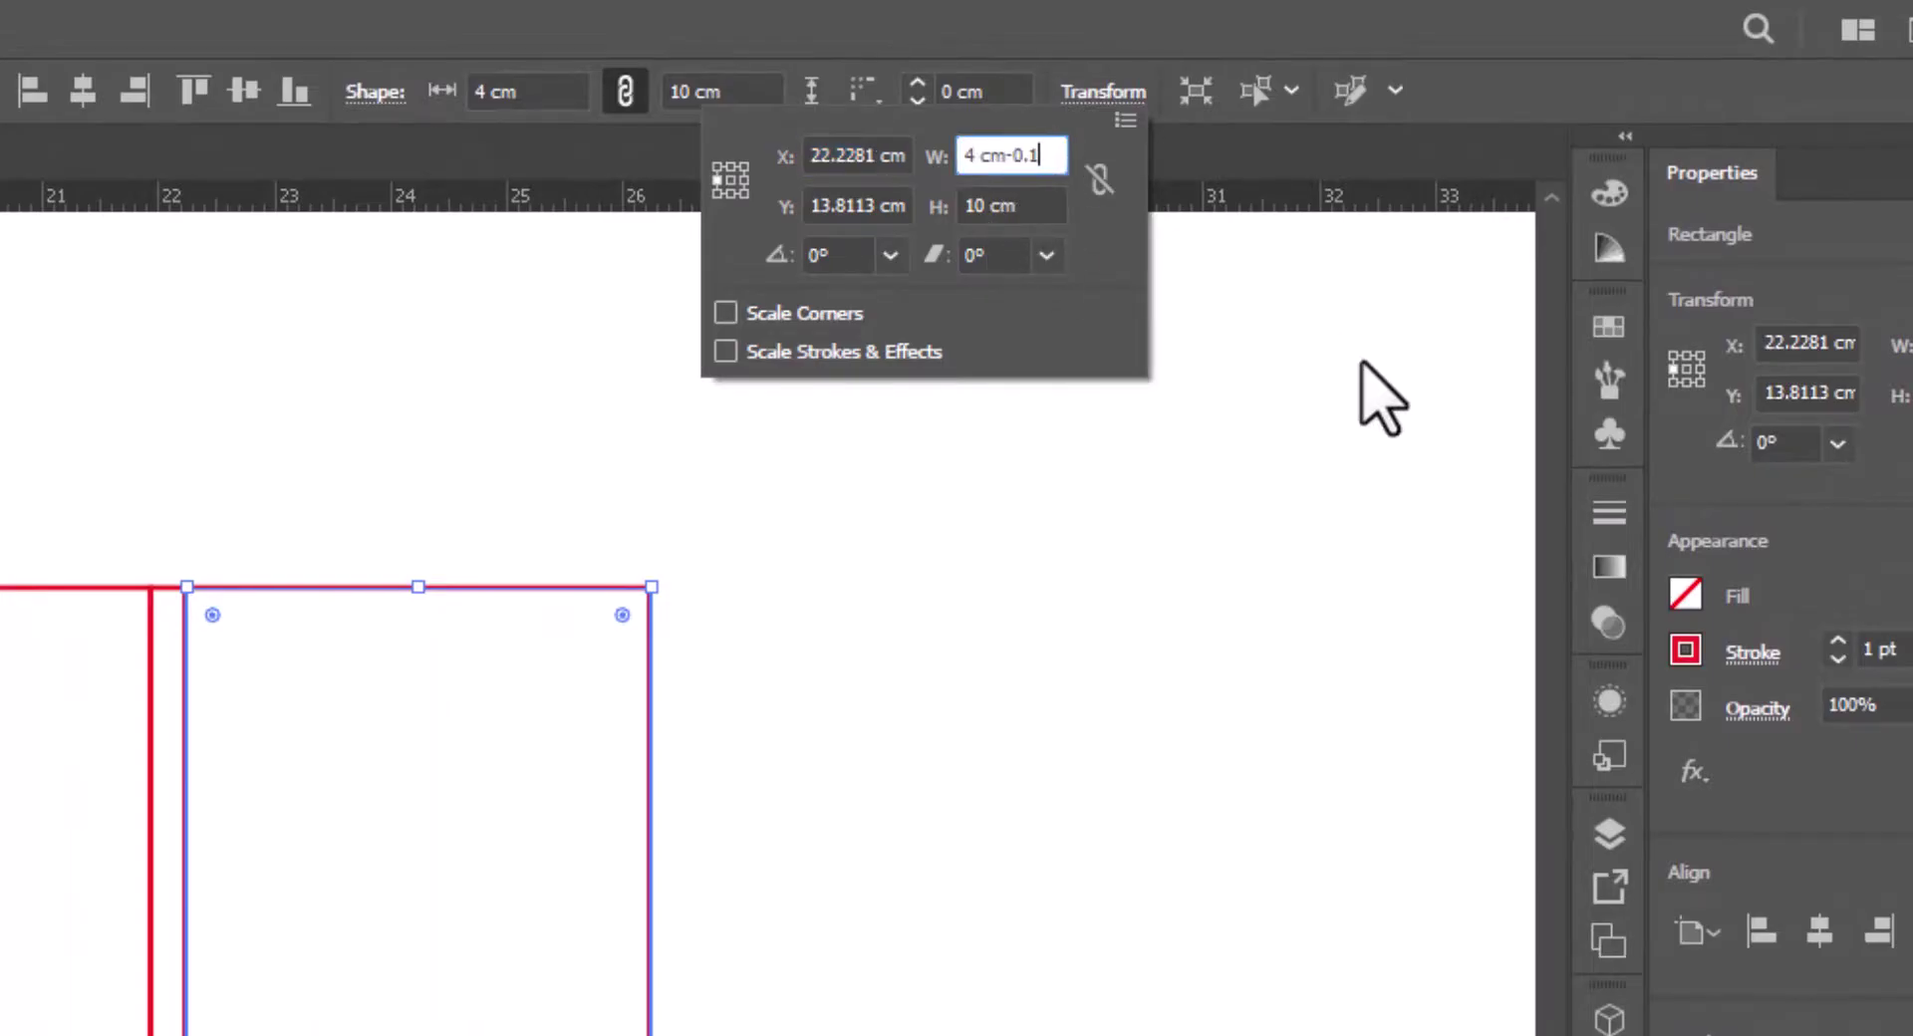
pyautogui.press('Return')
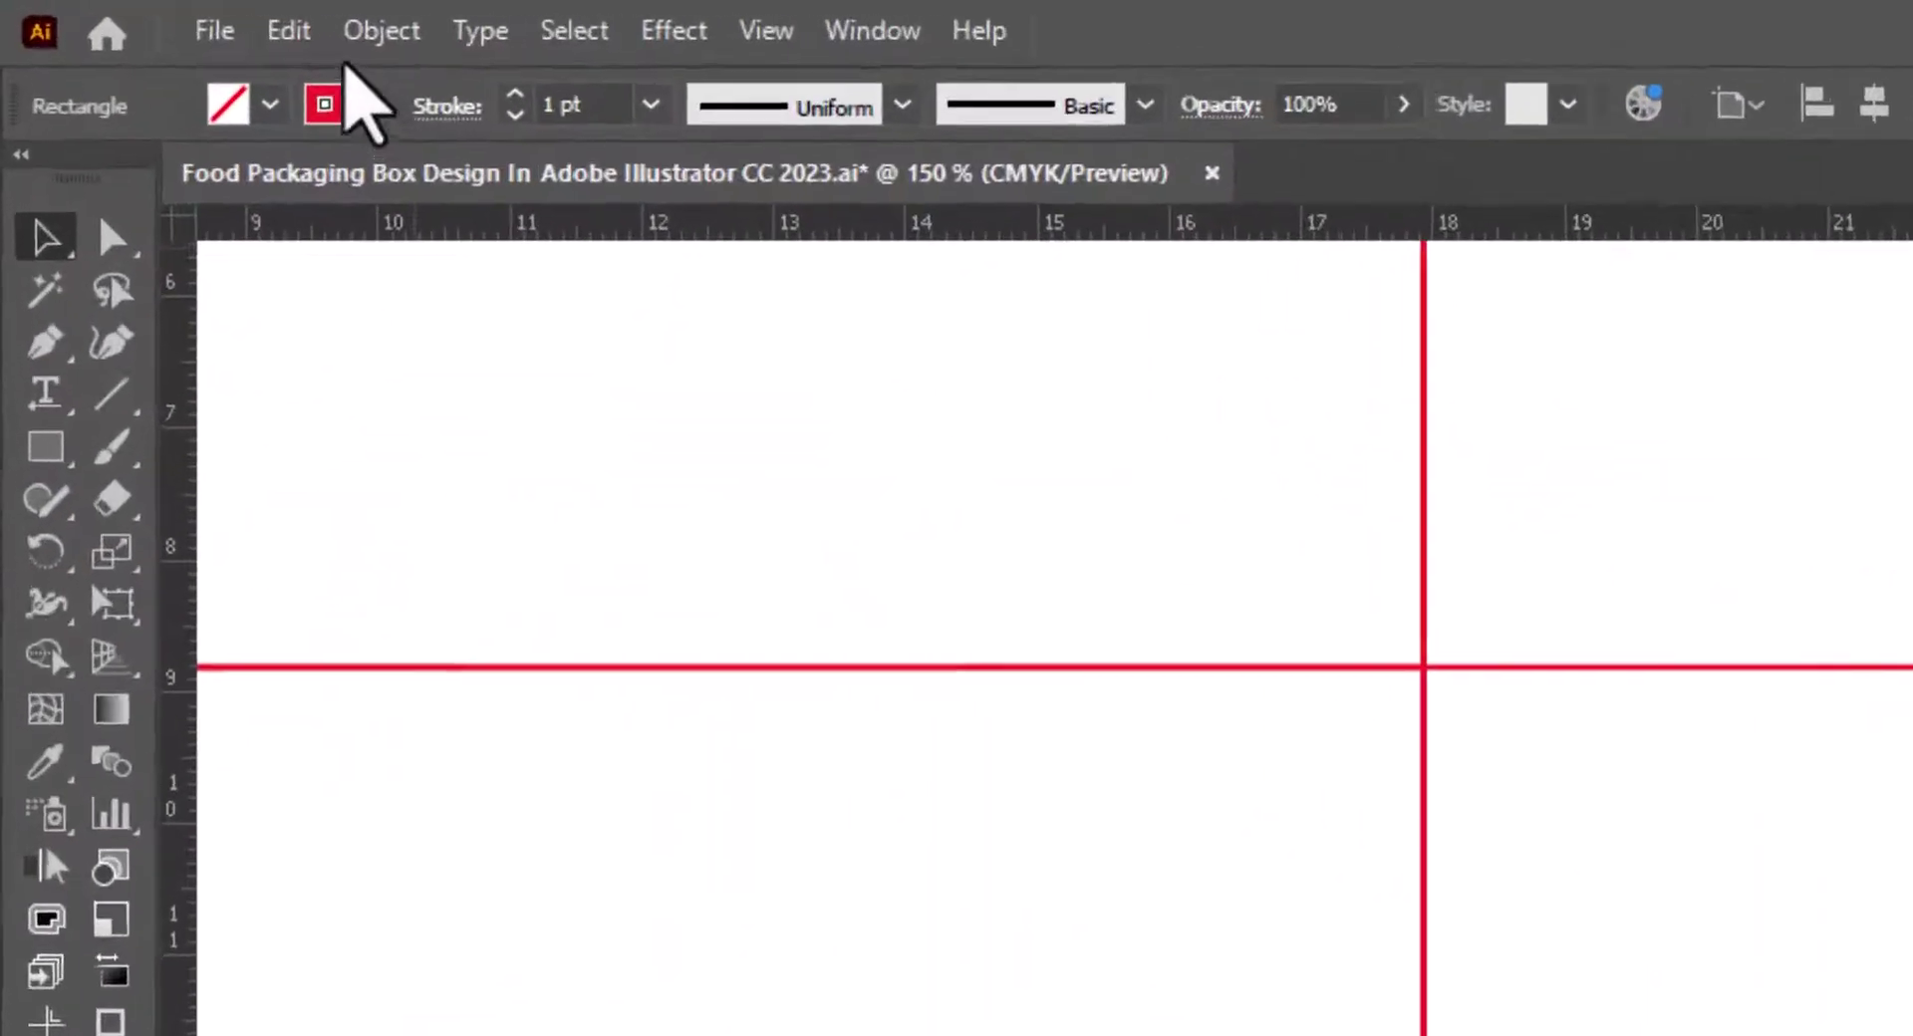
# Set the keyboard increment in the general preferences to 0.1 cm.
pyautogui.click(131, 13)
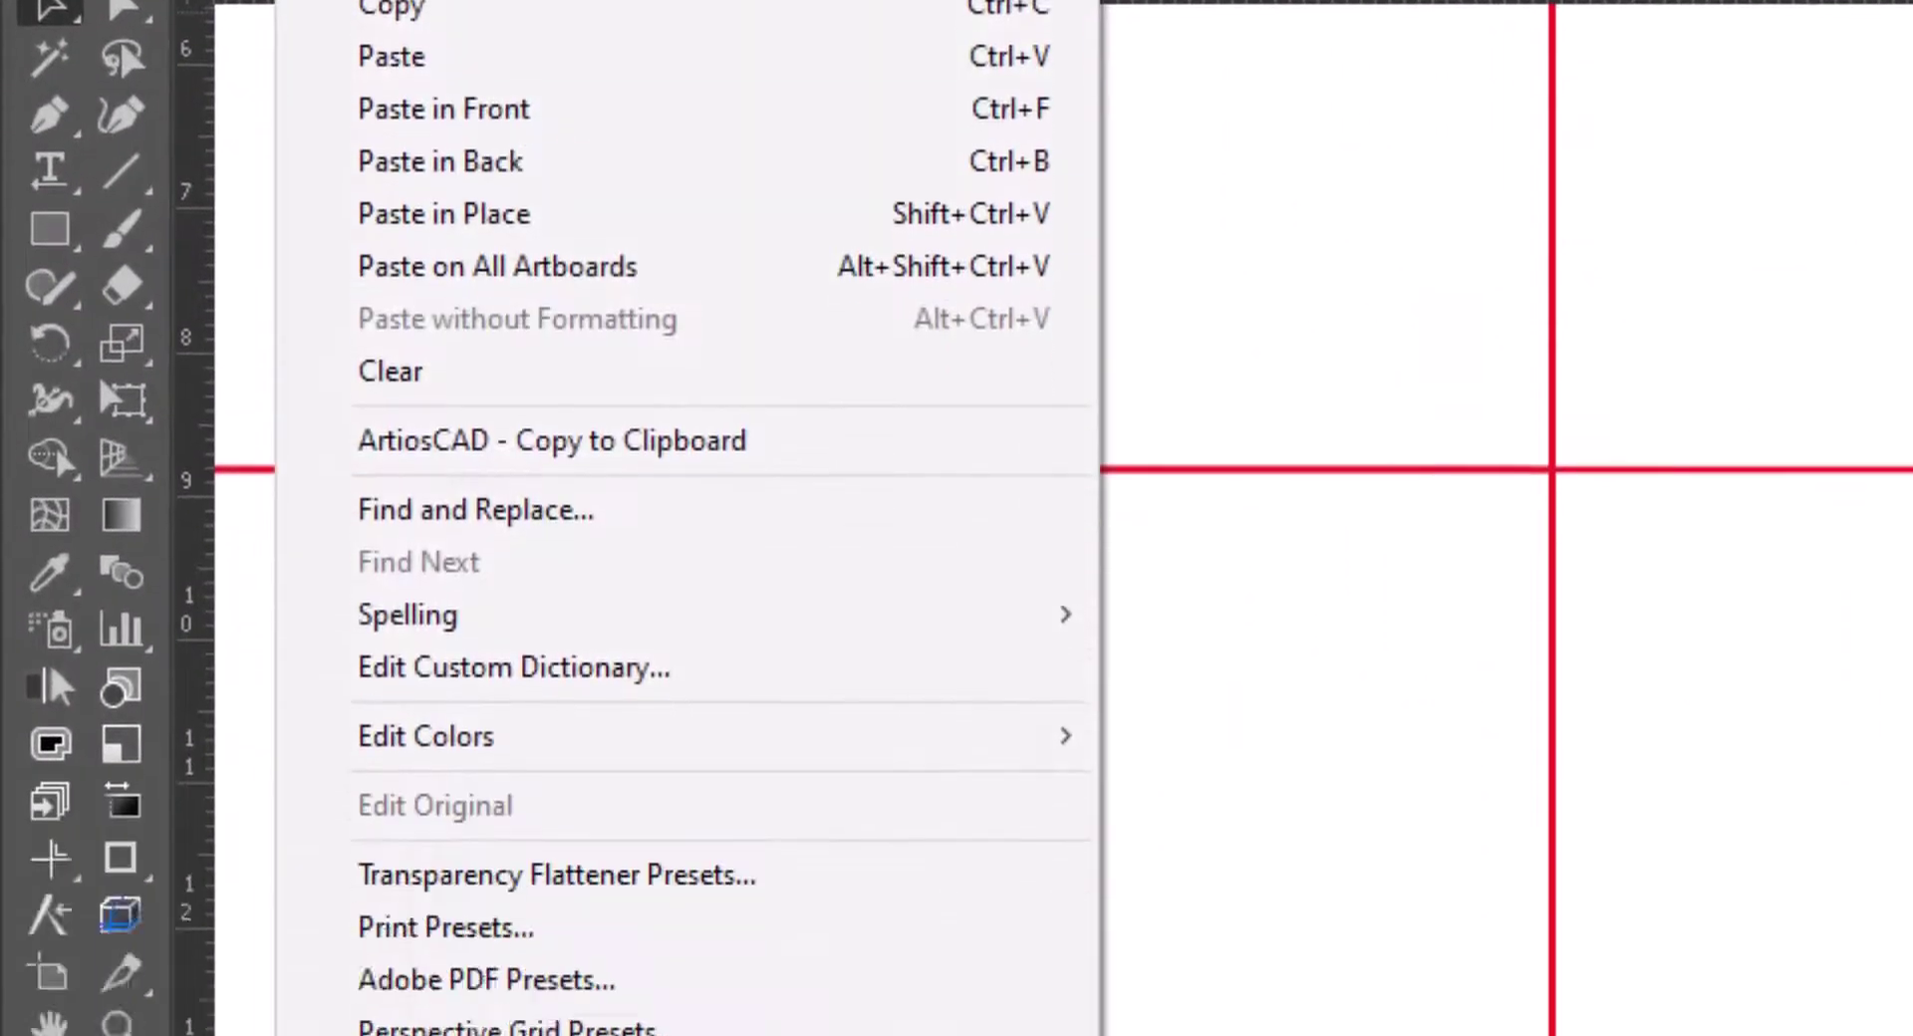
pyautogui.moveTo(504, 504)
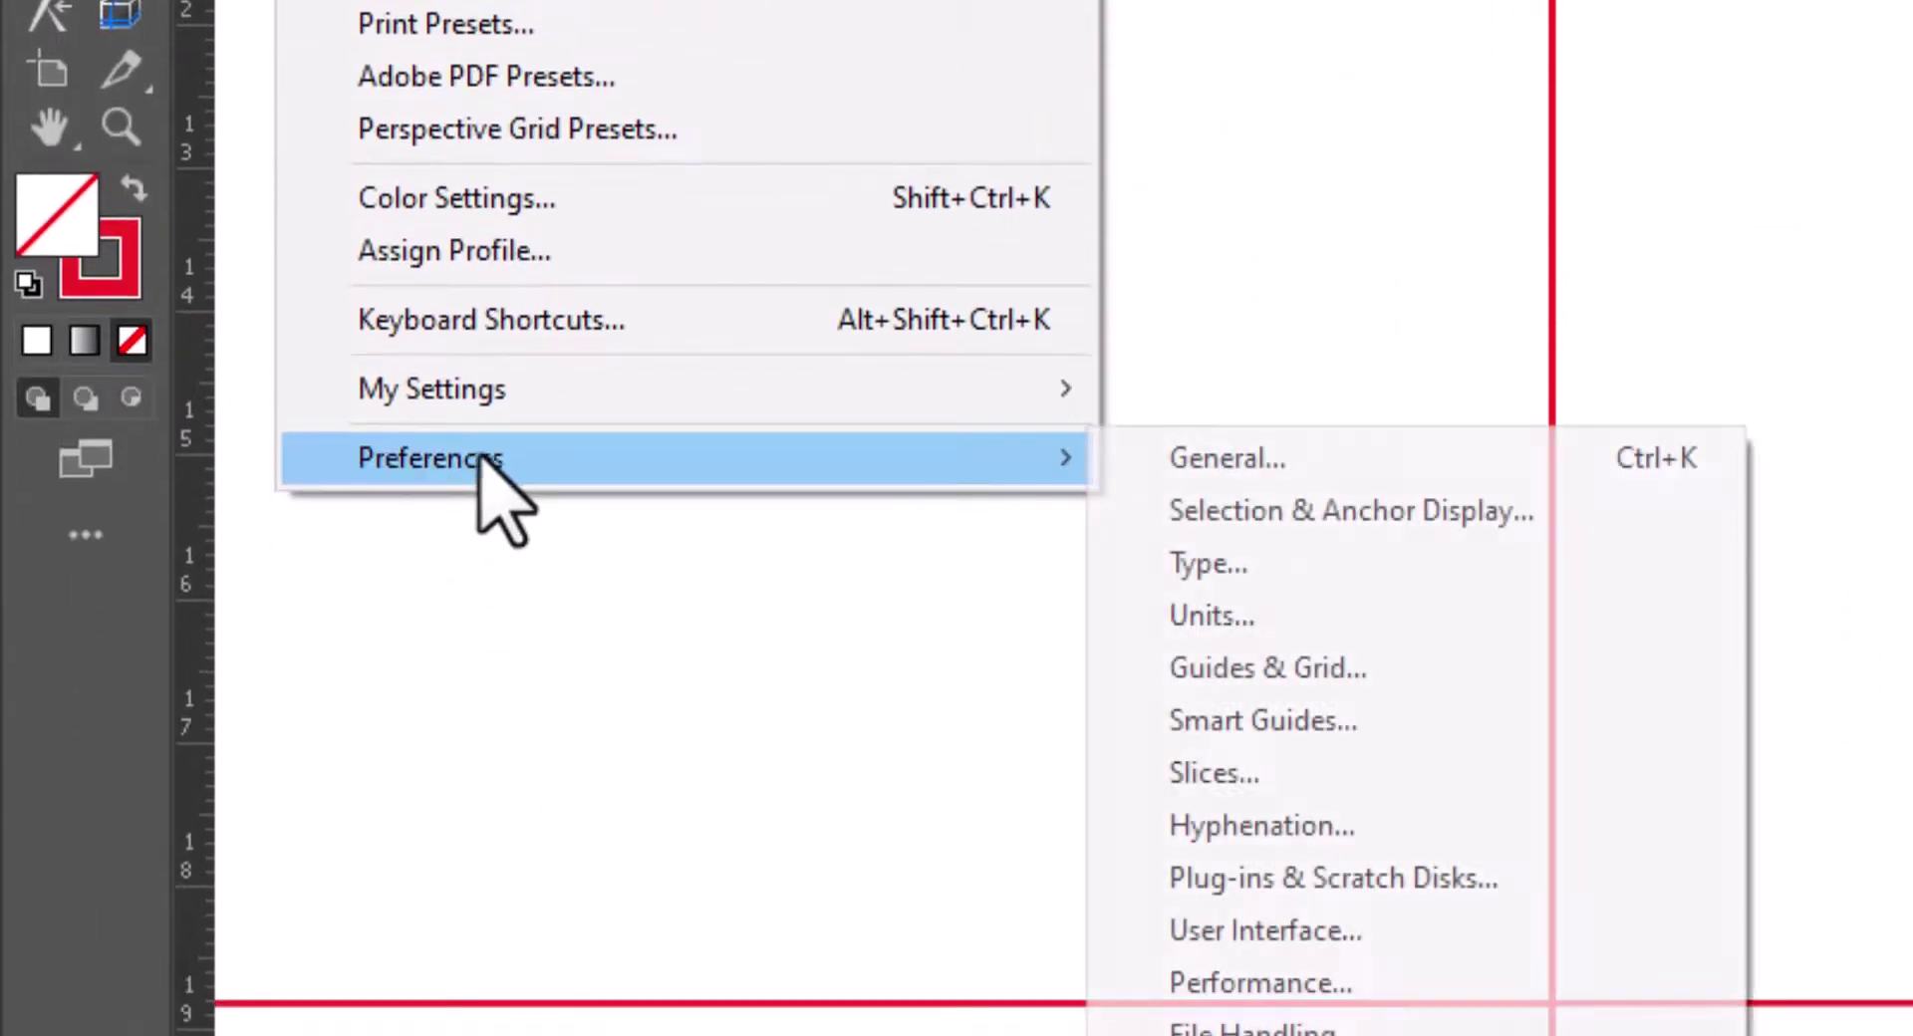
pyautogui.click(1225, 536)
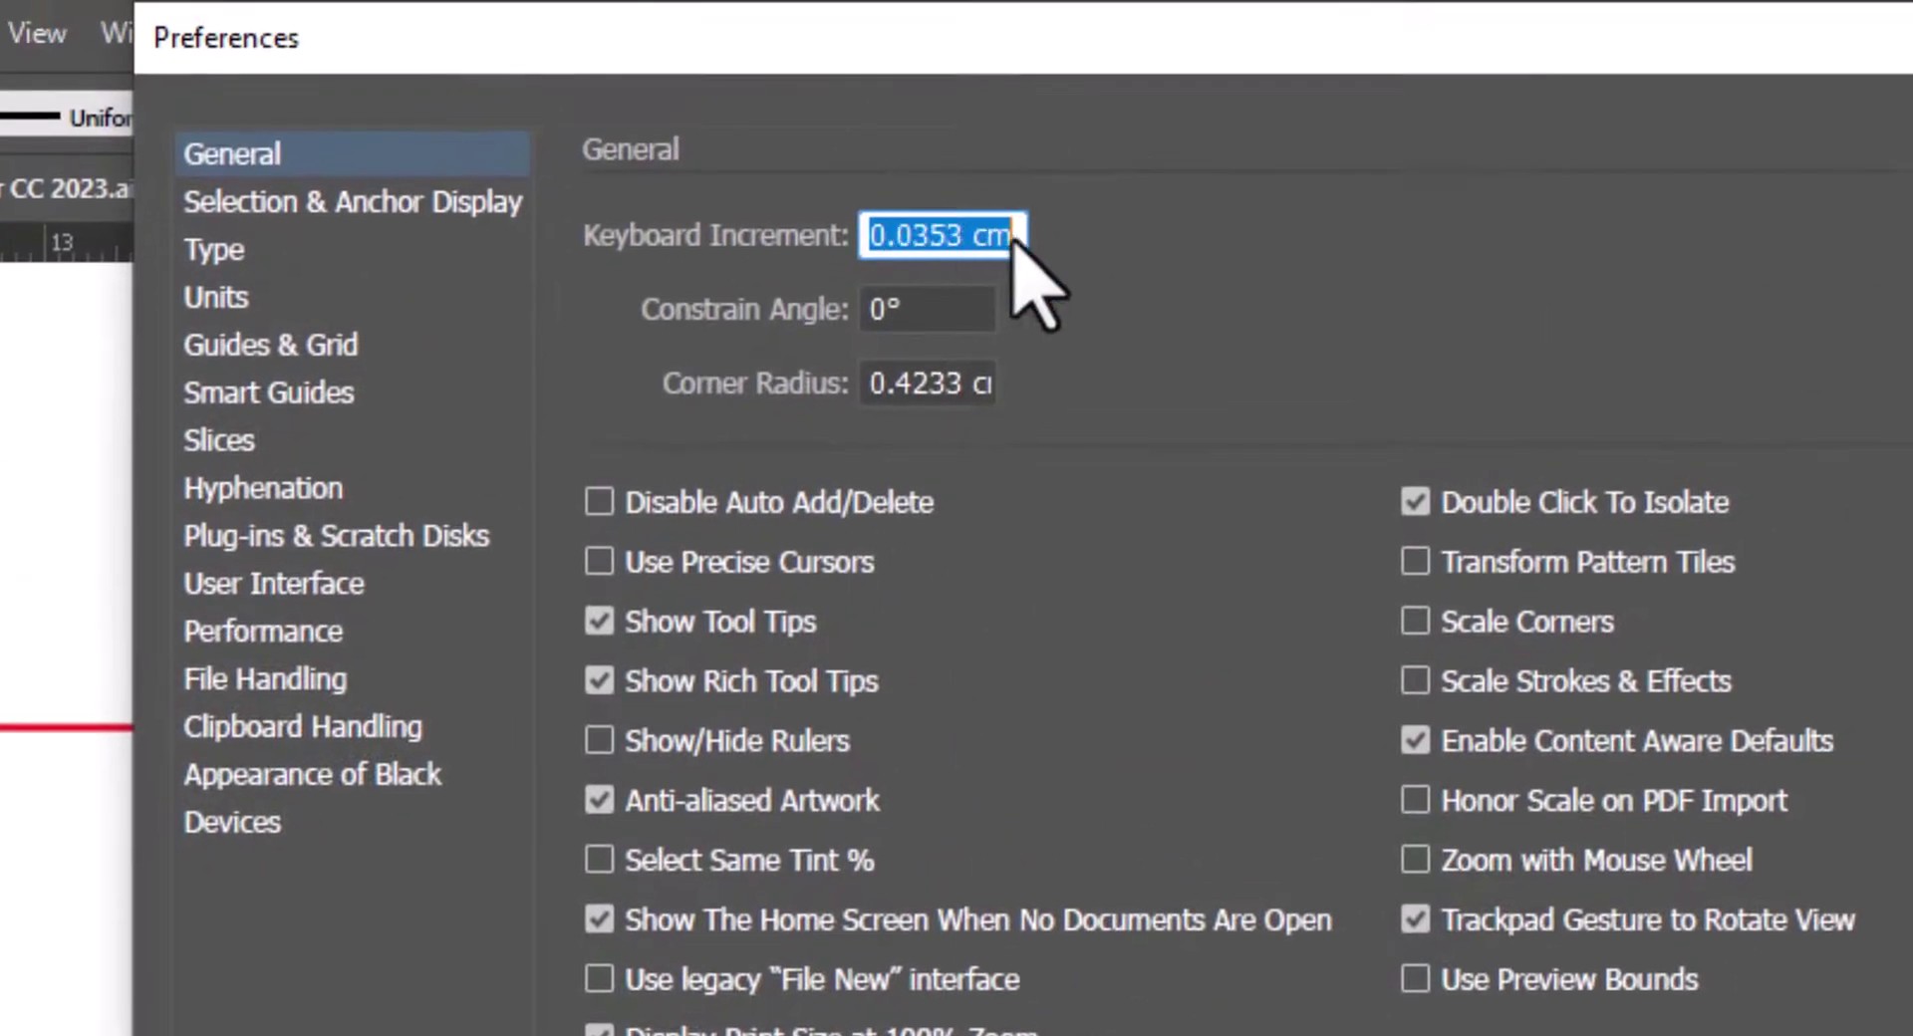
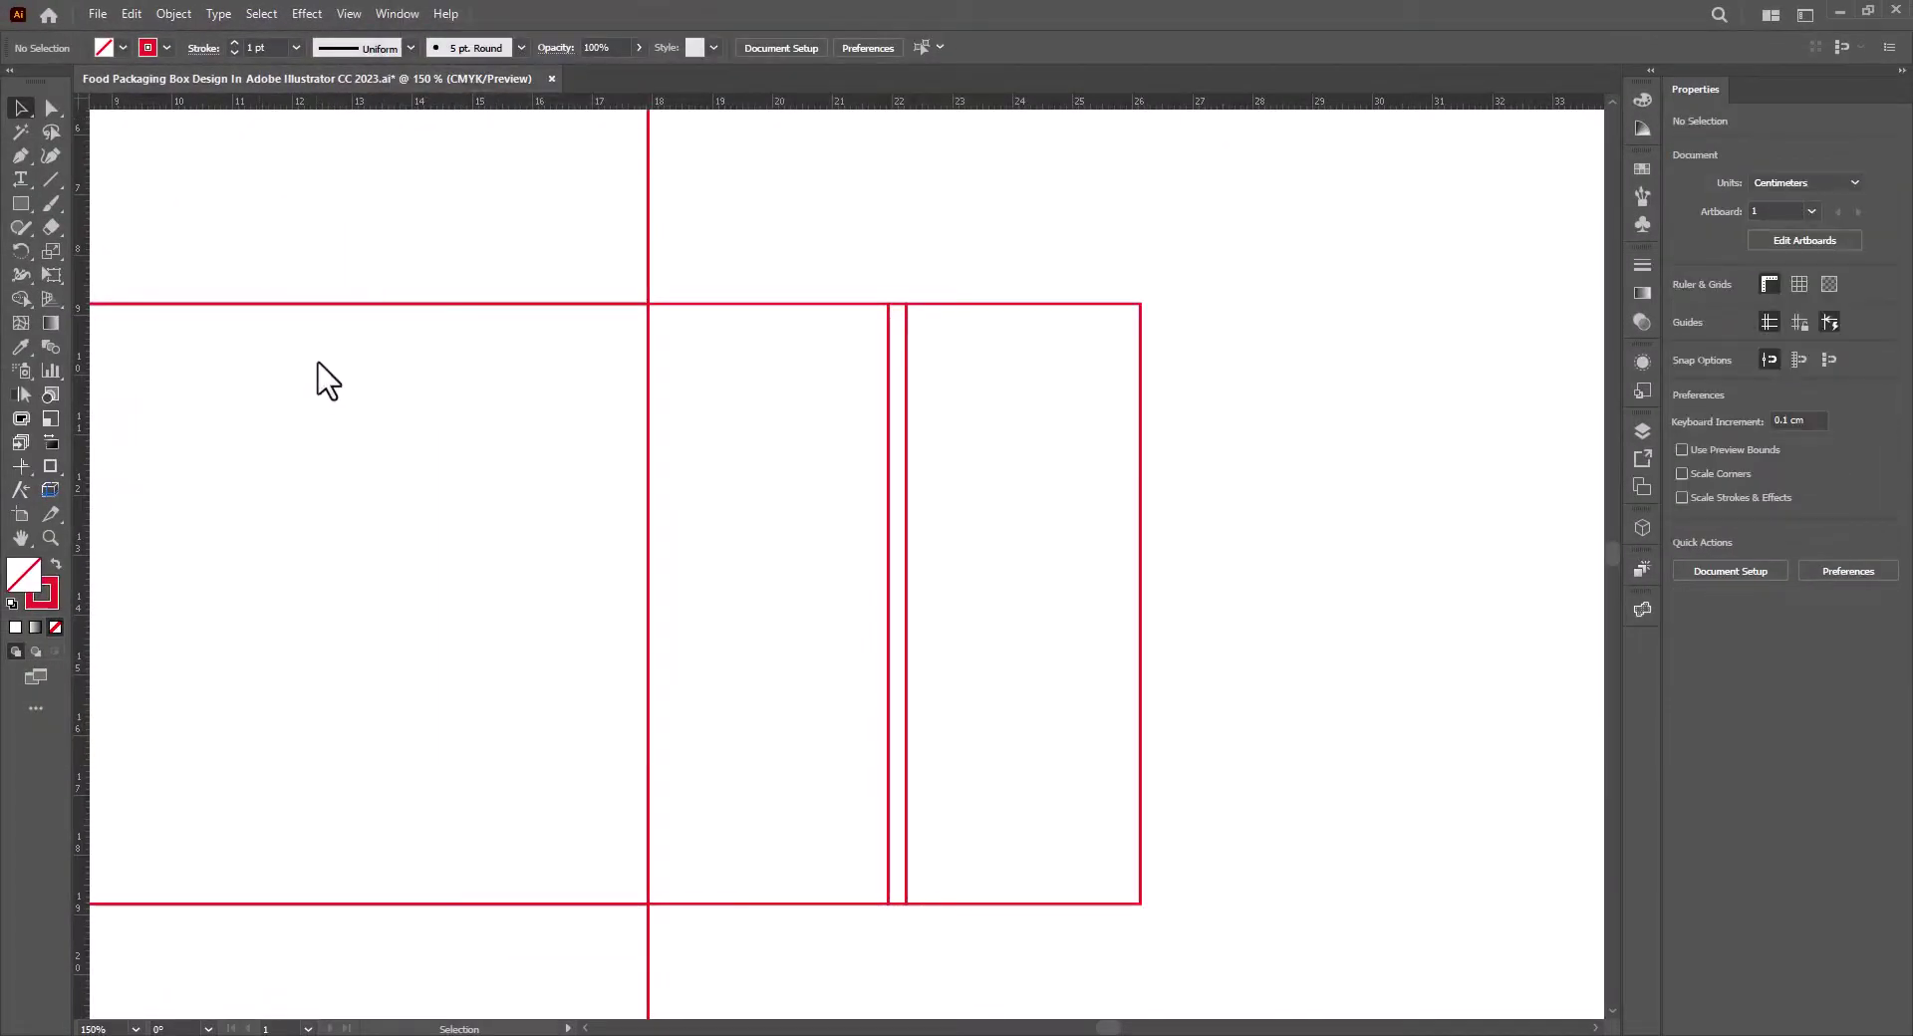
# Move the upper corner points of the outermost flap and the adjoining corner of the 0.3 cm strip down by 0.1 cm.
pyautogui.click(51, 110)
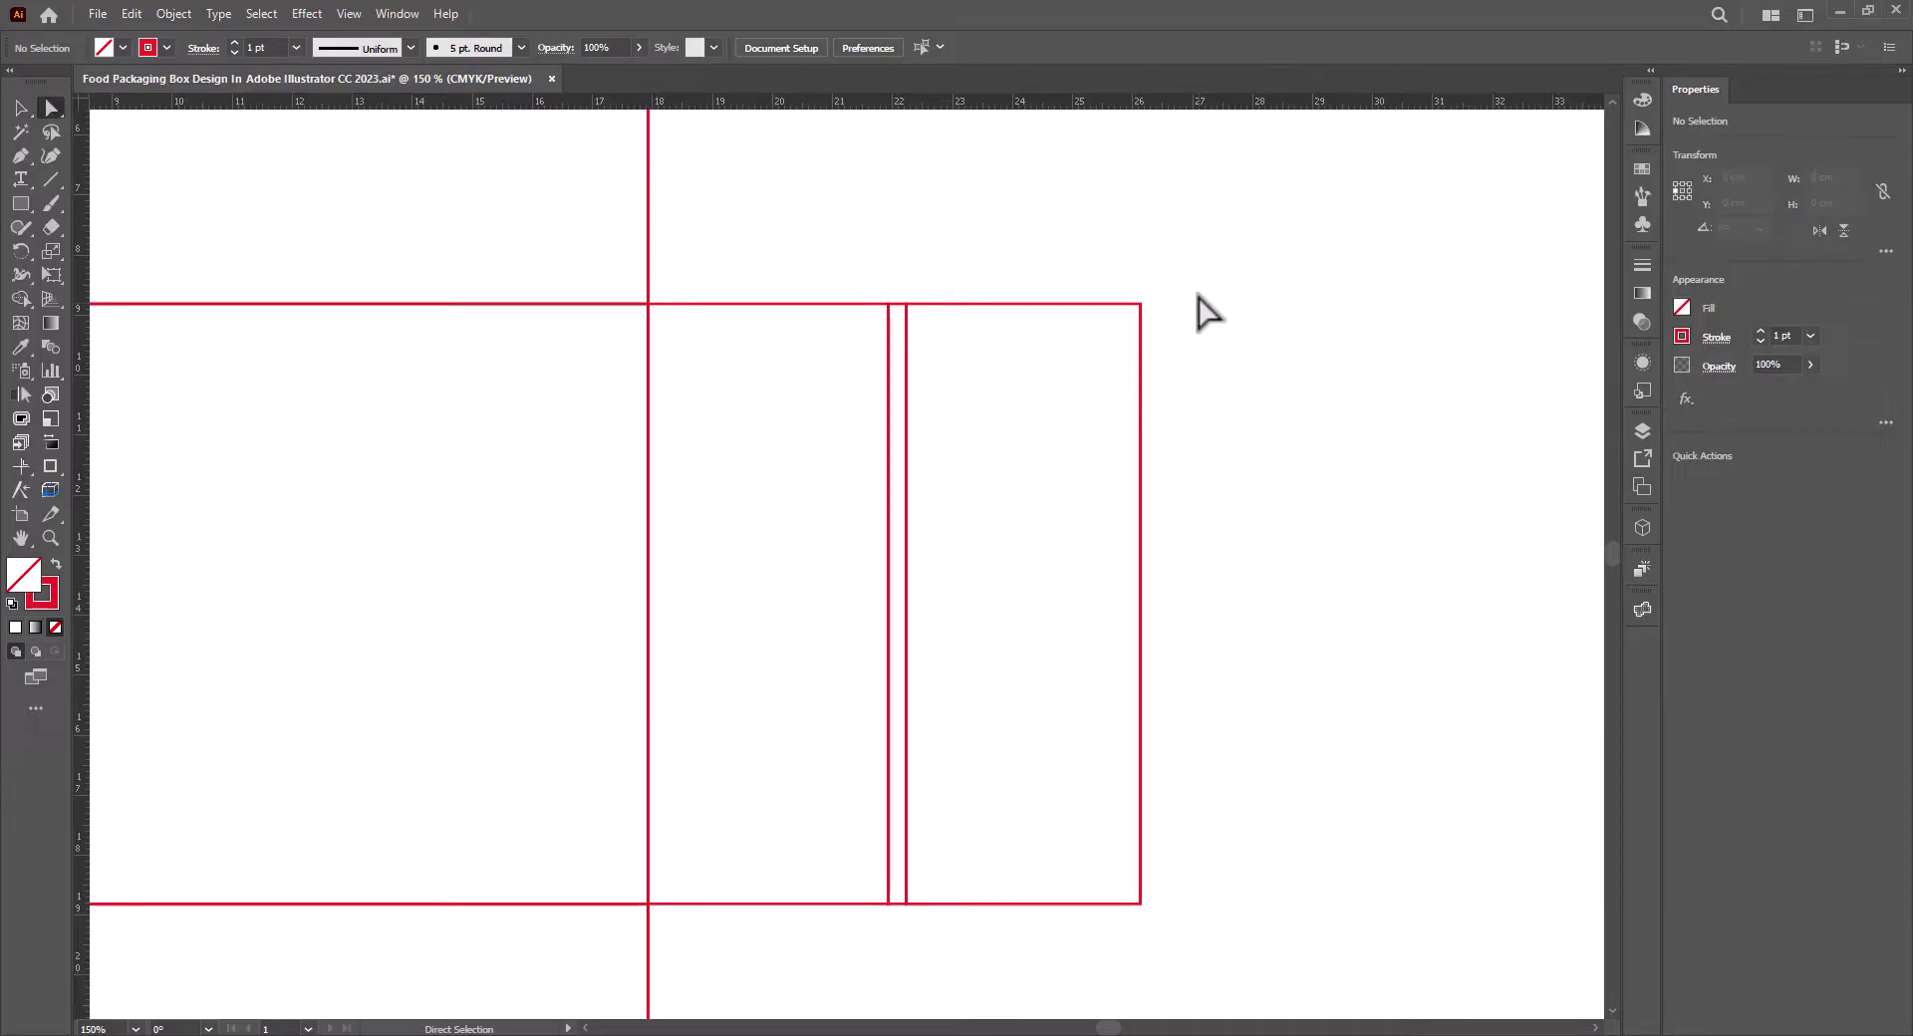
pyautogui.moveTo(1196, 285); pyautogui.dragTo(926, 355)
pyautogui.press('Down')
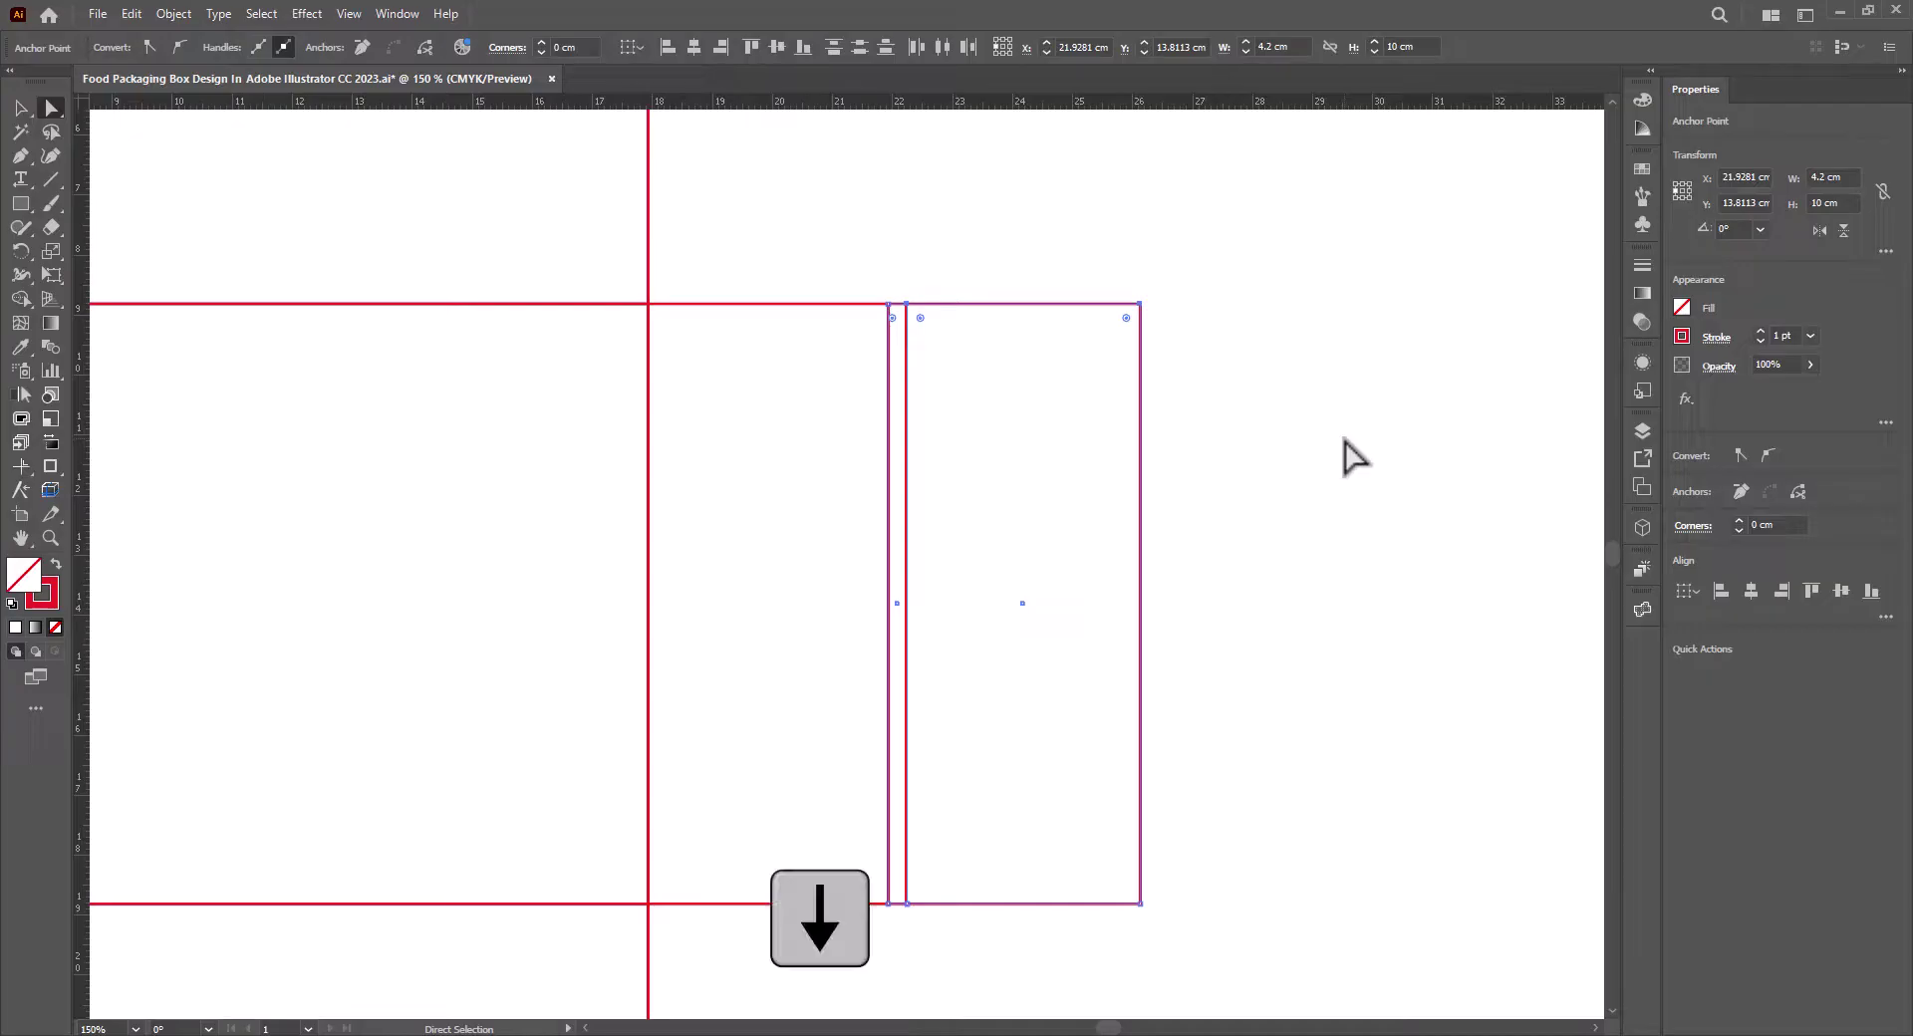
pyautogui.scroll(1, 902, 334)
pyautogui.scroll(5, 912, 344)
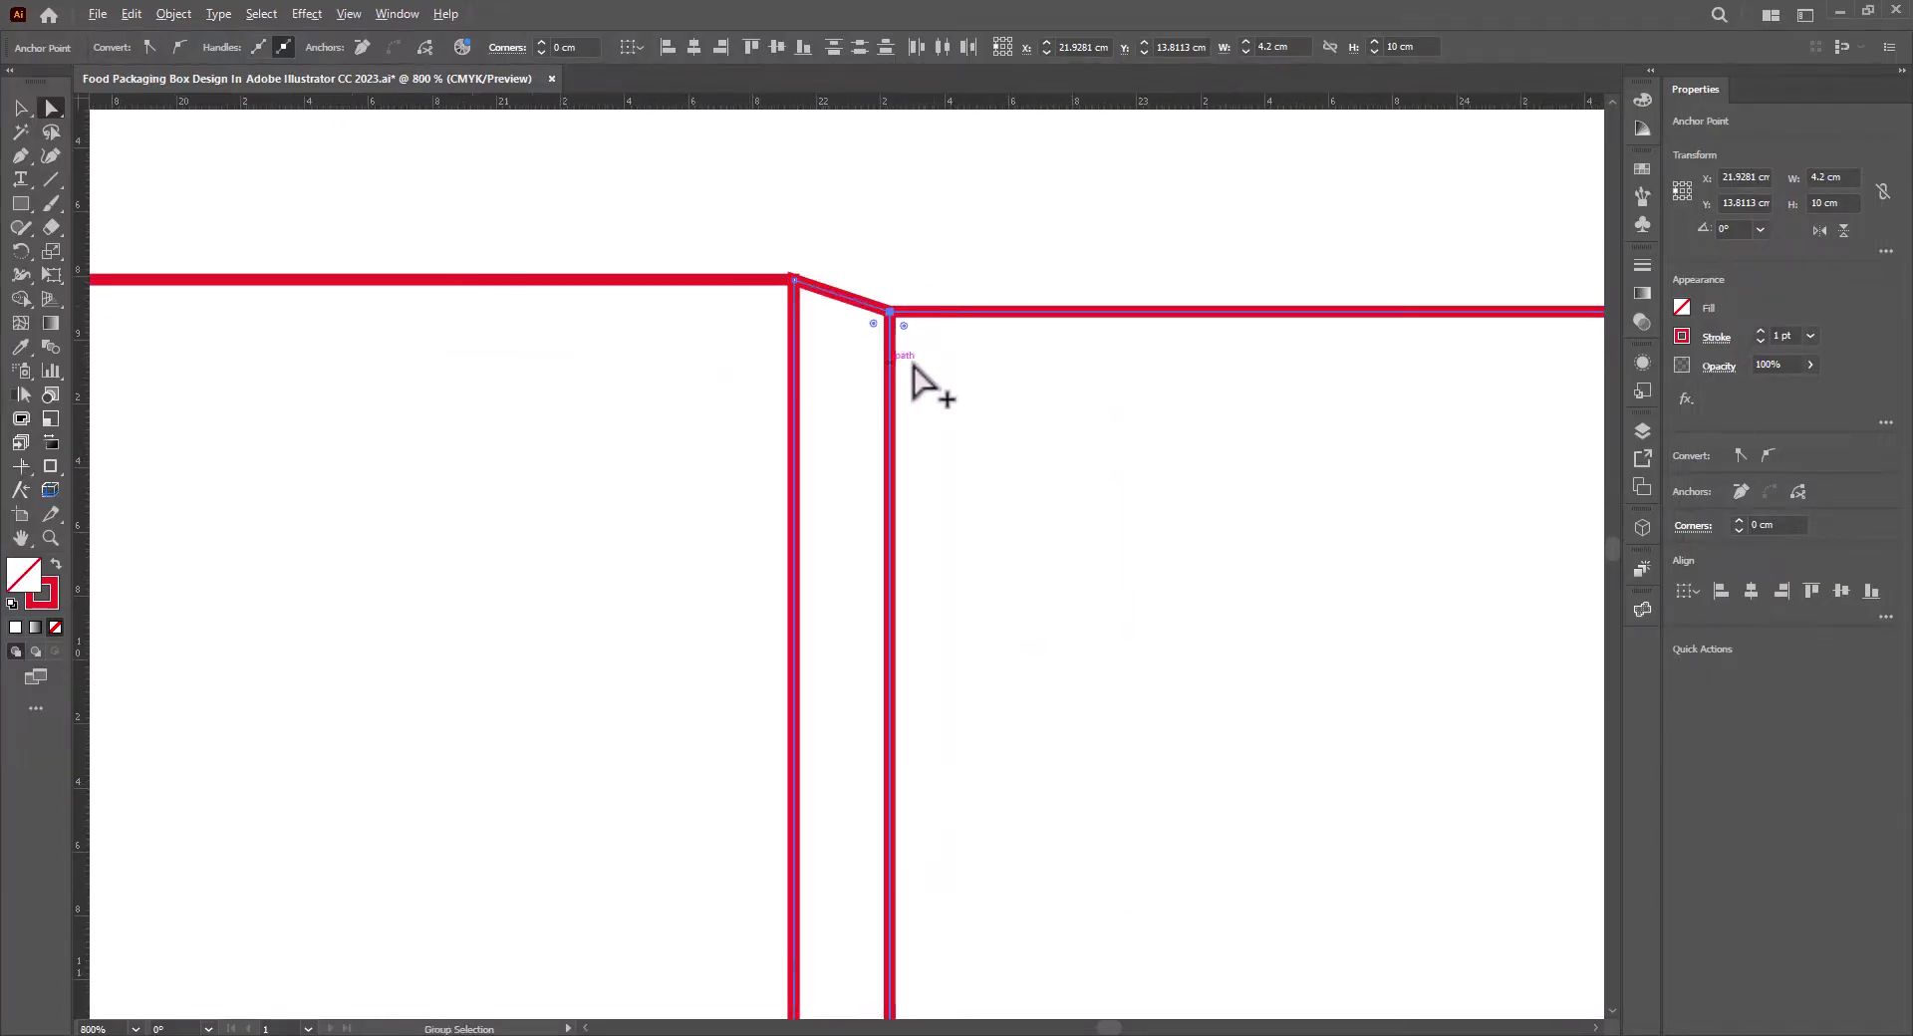
# Move the lower corner points of the outermost flap and the adjoining corner of the 0.3 cm strip up by 0.1 cm.
pyautogui.scroll(-5, 973, 361)
pyautogui.moveTo(1067, 554); pyautogui.dragTo(999, 262)
pyautogui.moveTo(1292, 860); pyautogui.dragTo(874, 739)
pyautogui.press('Up')
pyautogui.press('Up')
pyautogui.press('Up')
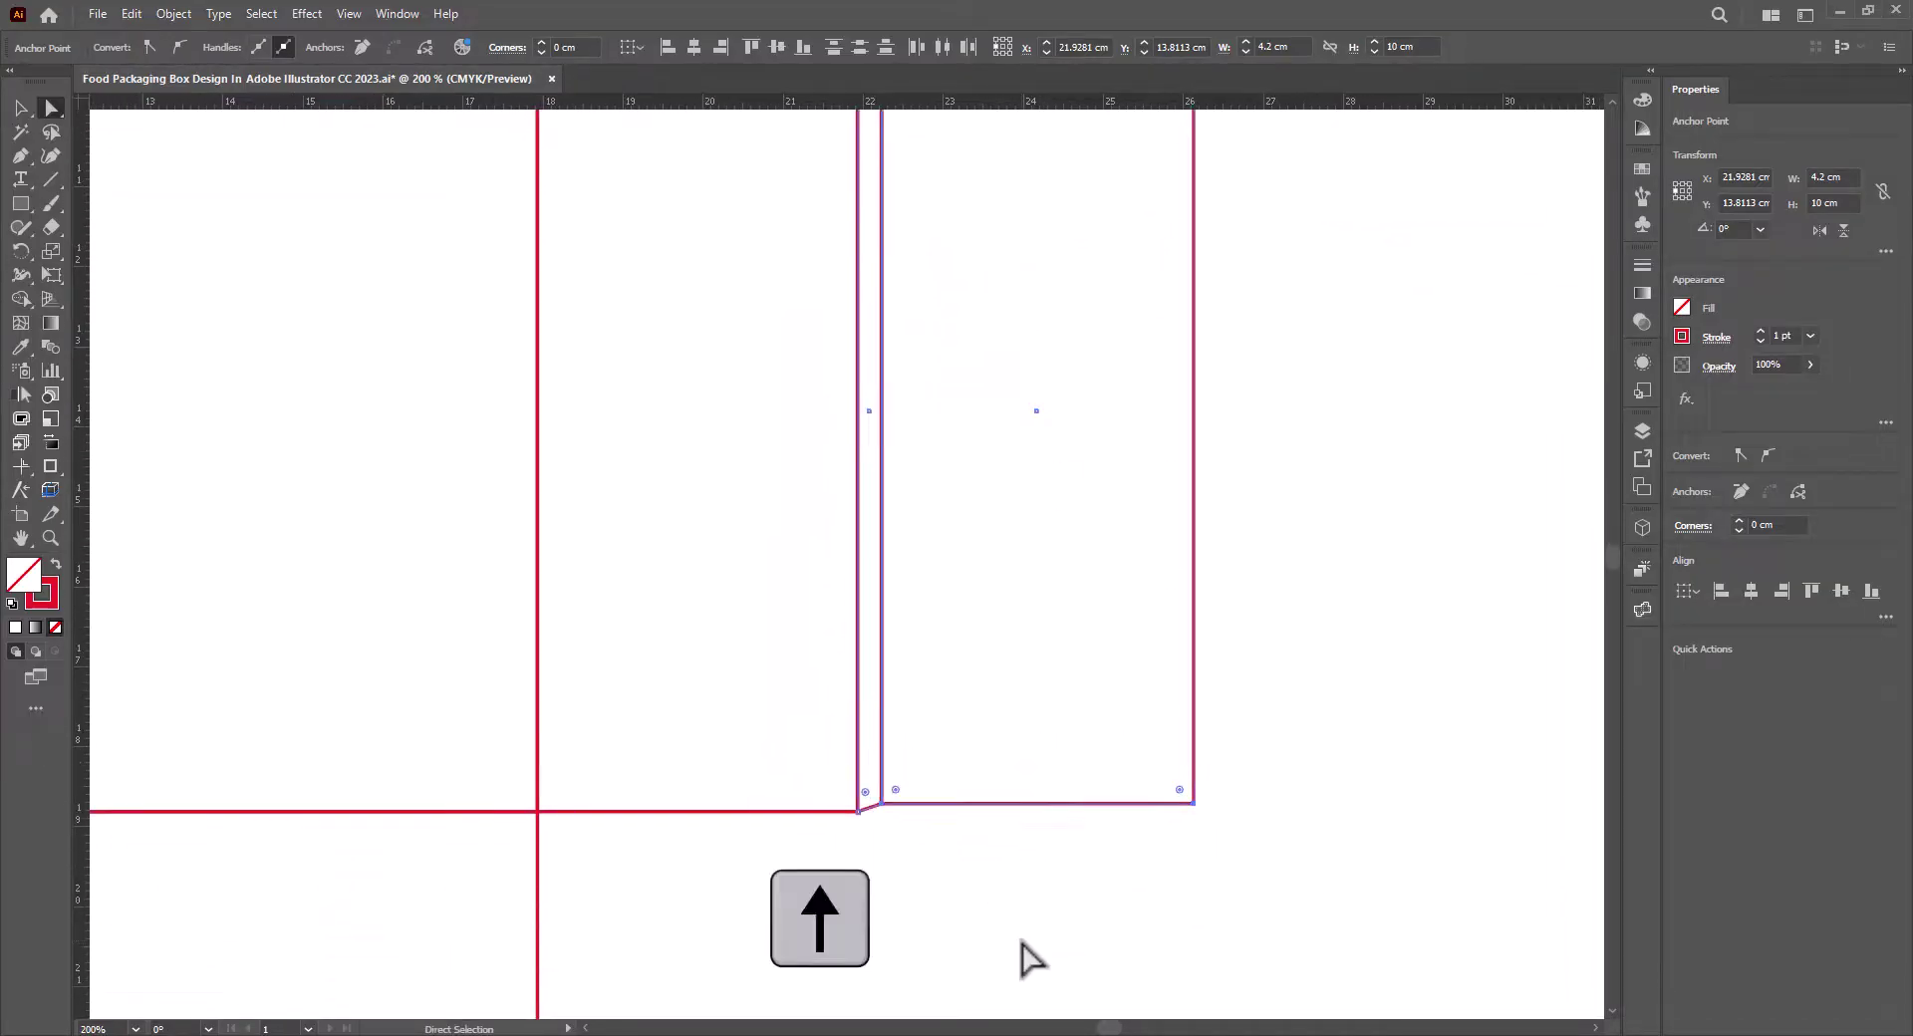
pyautogui.click(1101, 912)
pyautogui.scroll(-4, 1101, 912)
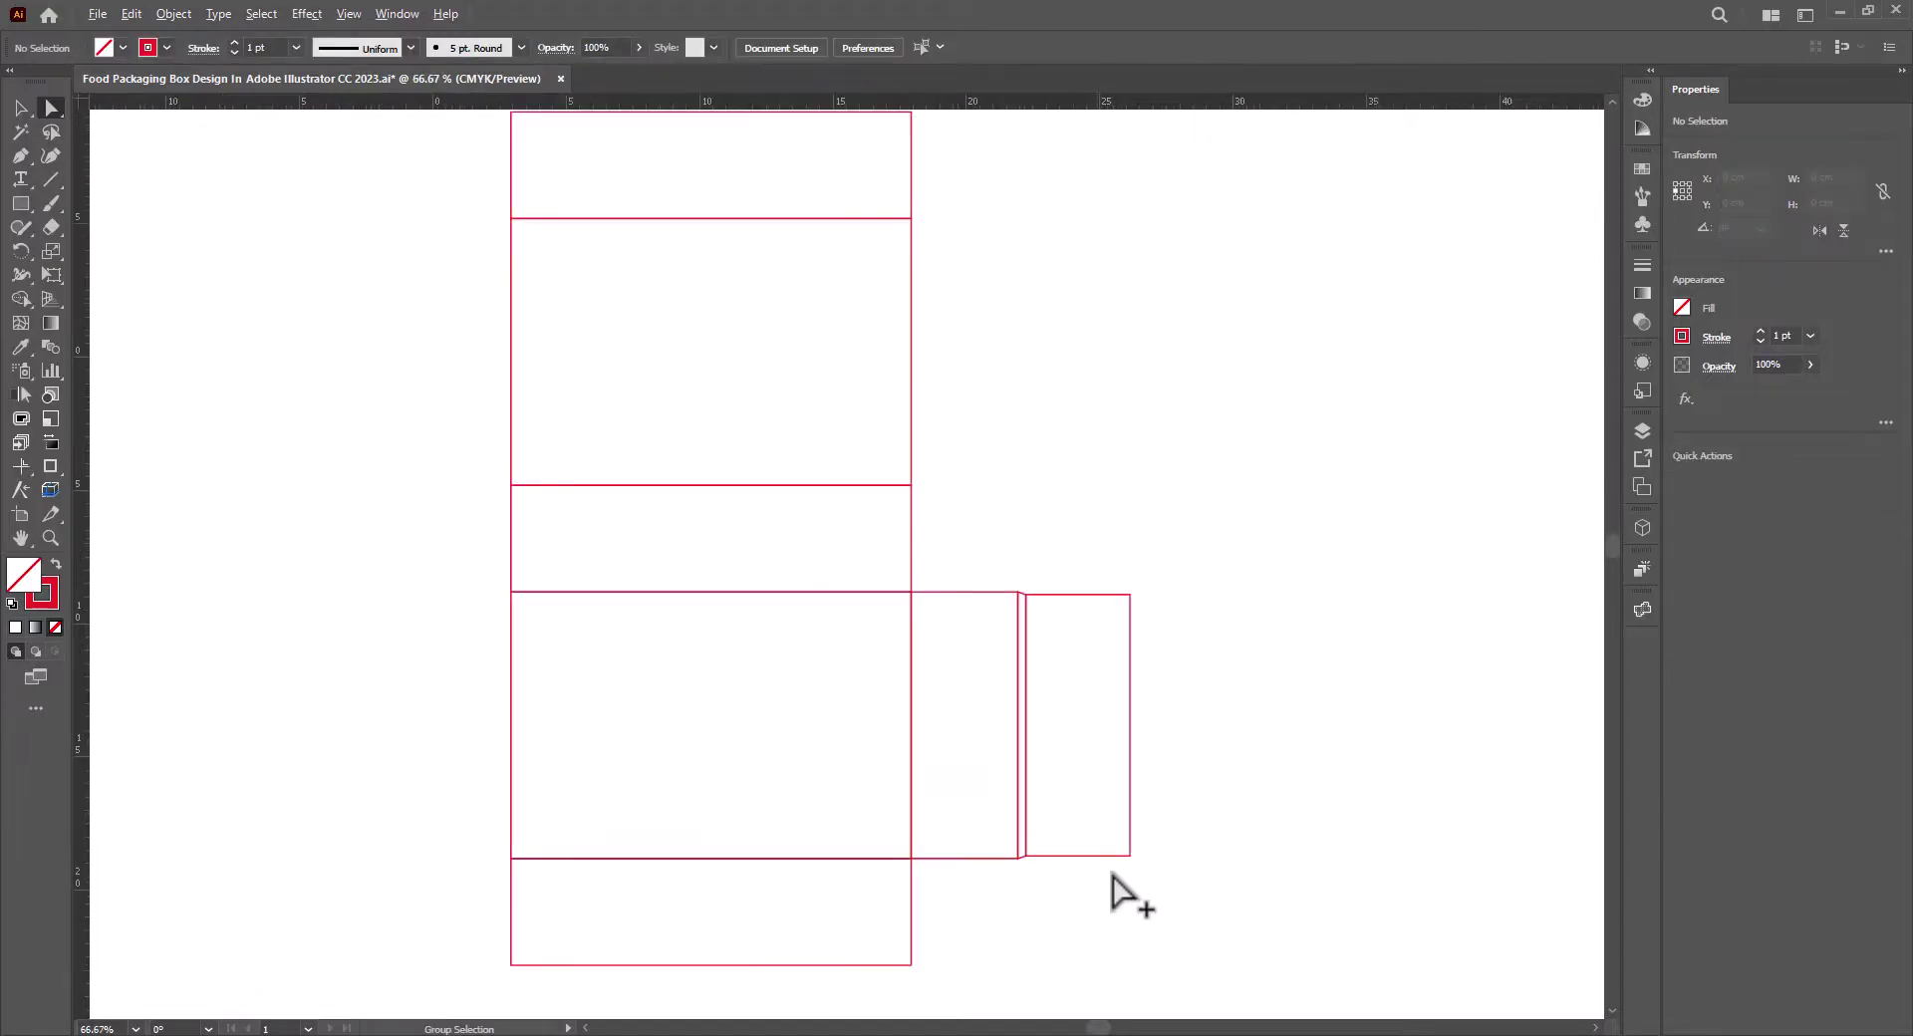
# Reduce the middle 4 cm high strip's width by 0.2 cm to 14.8 cm, scaling from its center.
pyautogui.moveTo(926, 752); pyautogui.dragTo(987, 757)
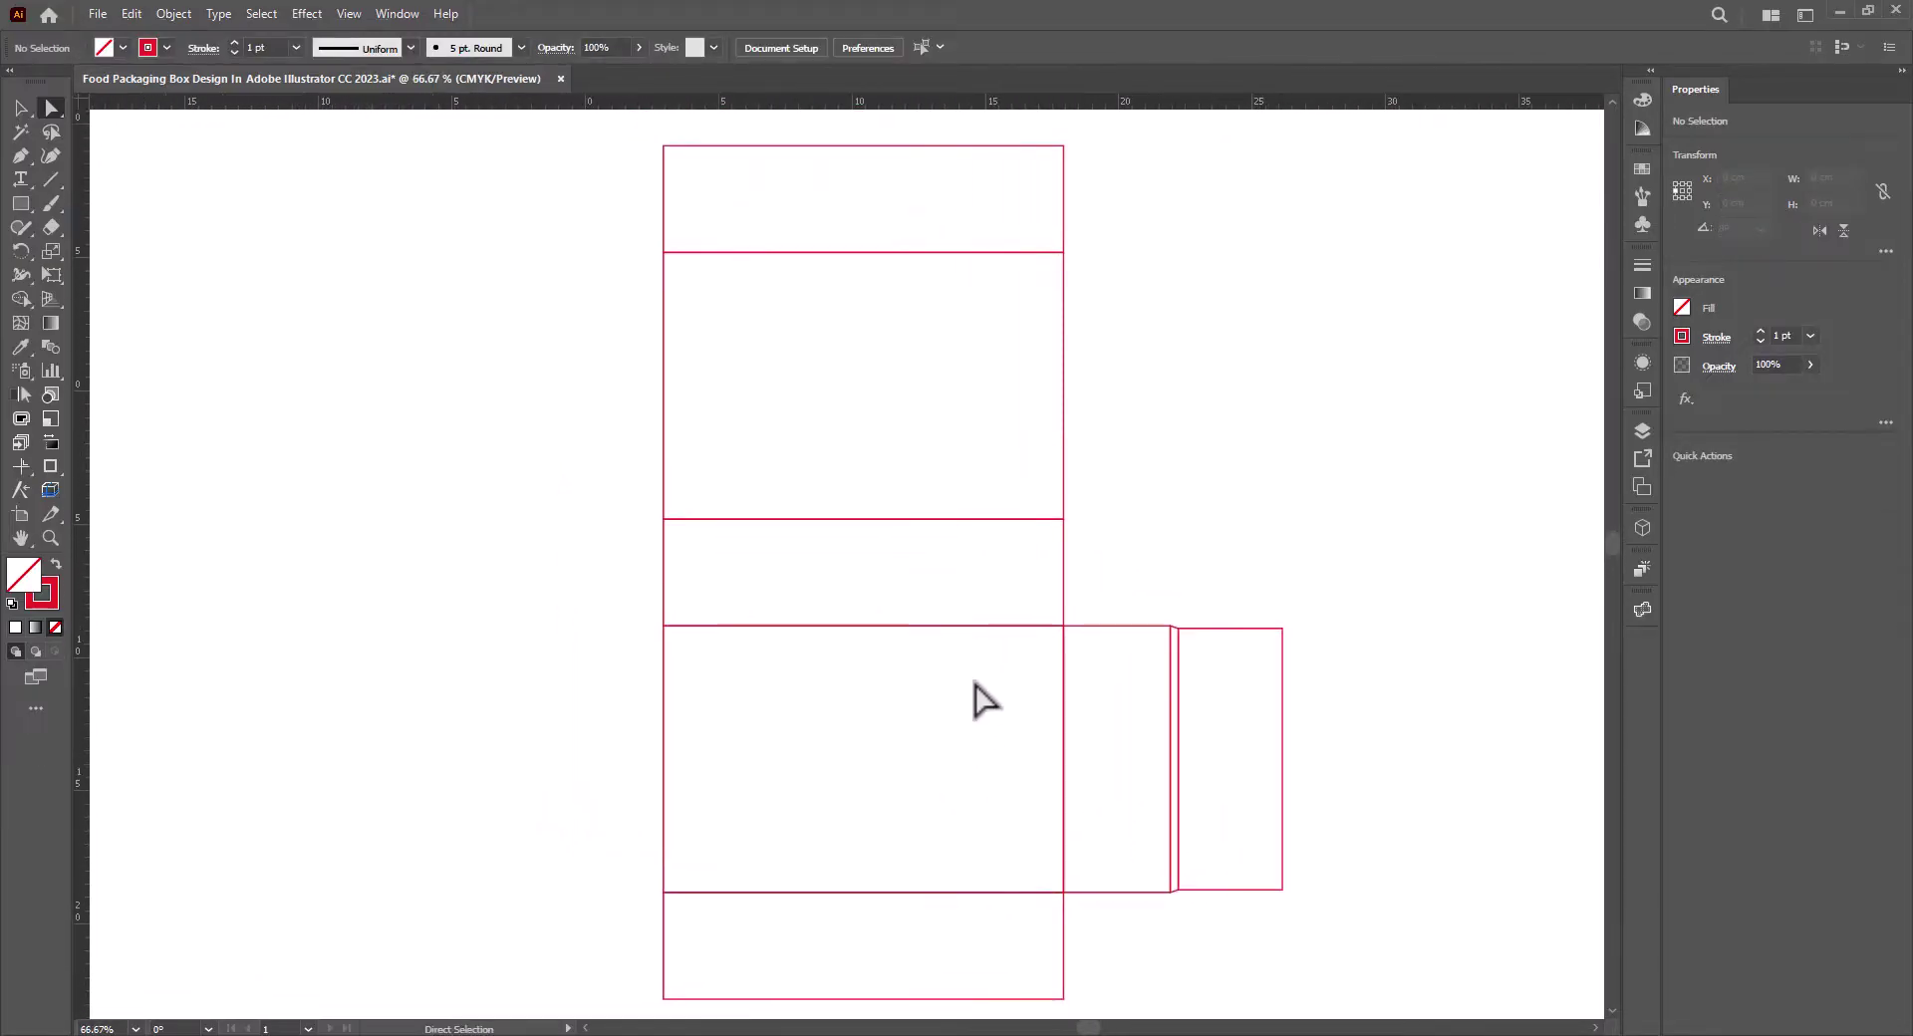
pyautogui.click(20, 108)
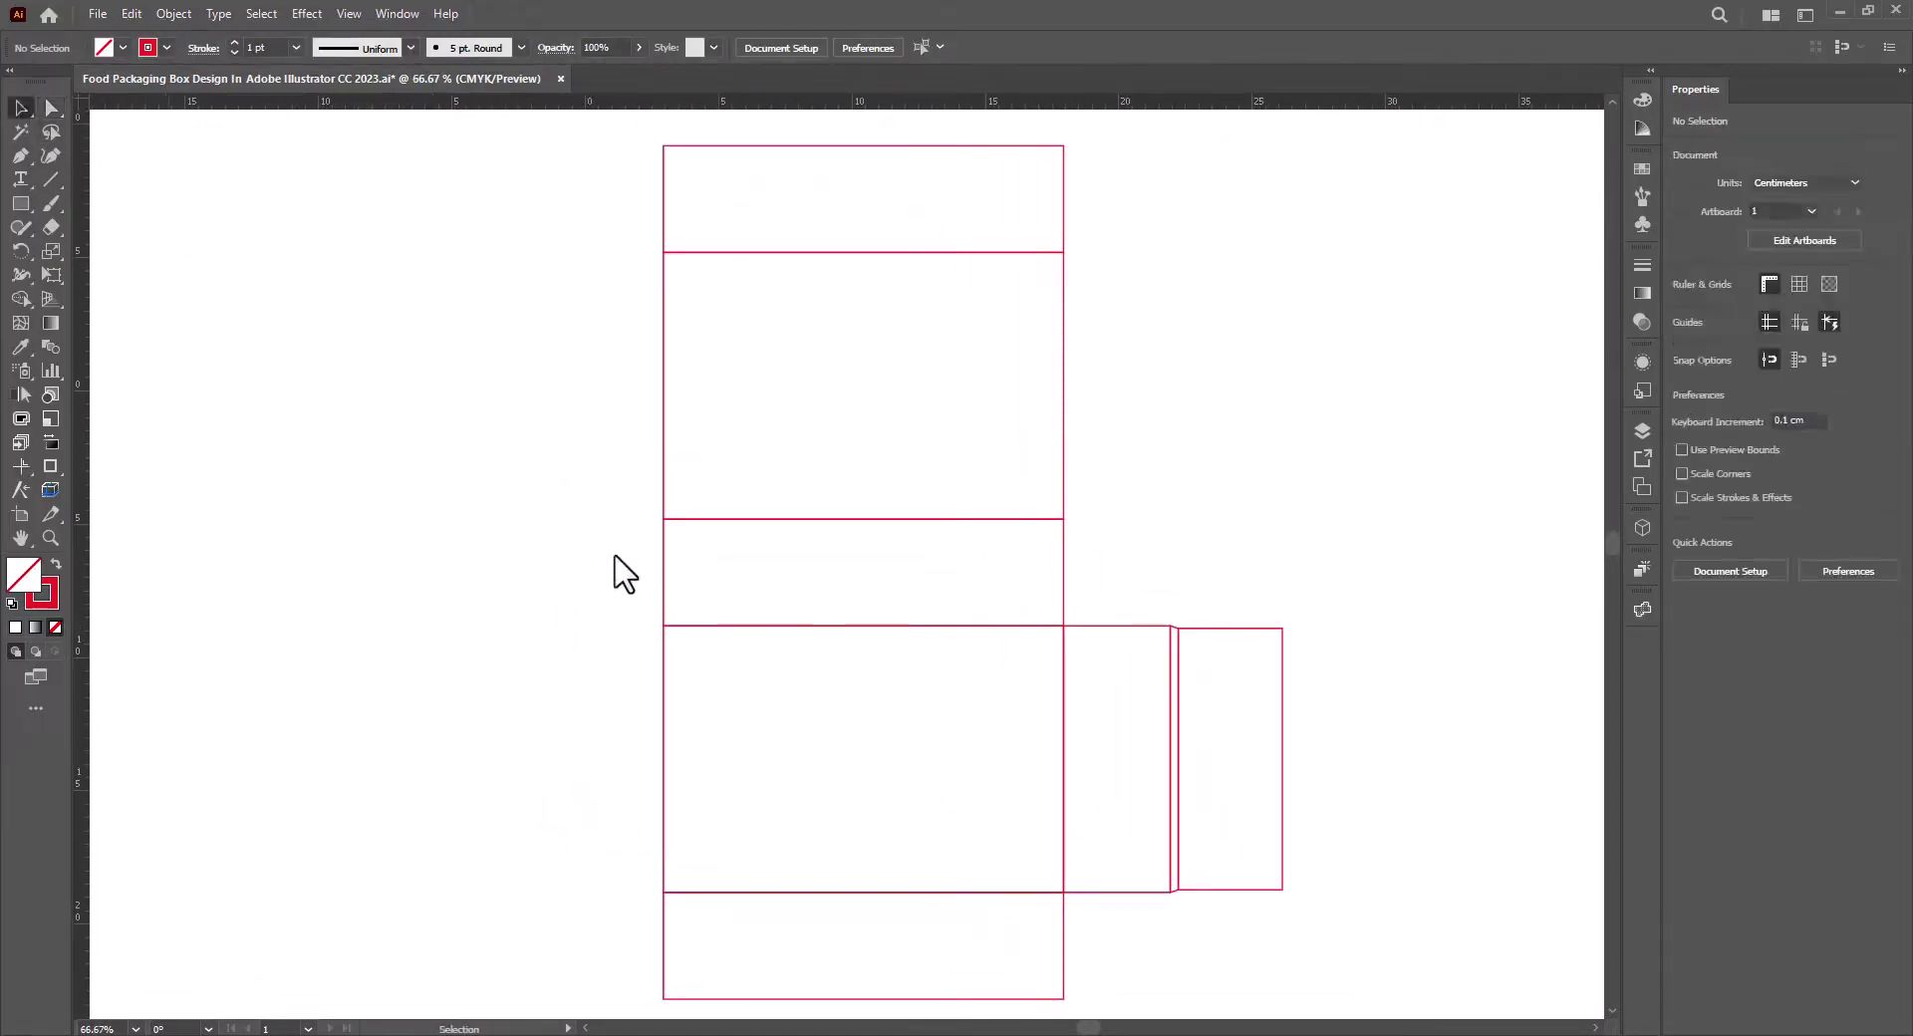
pyautogui.click(665, 582)
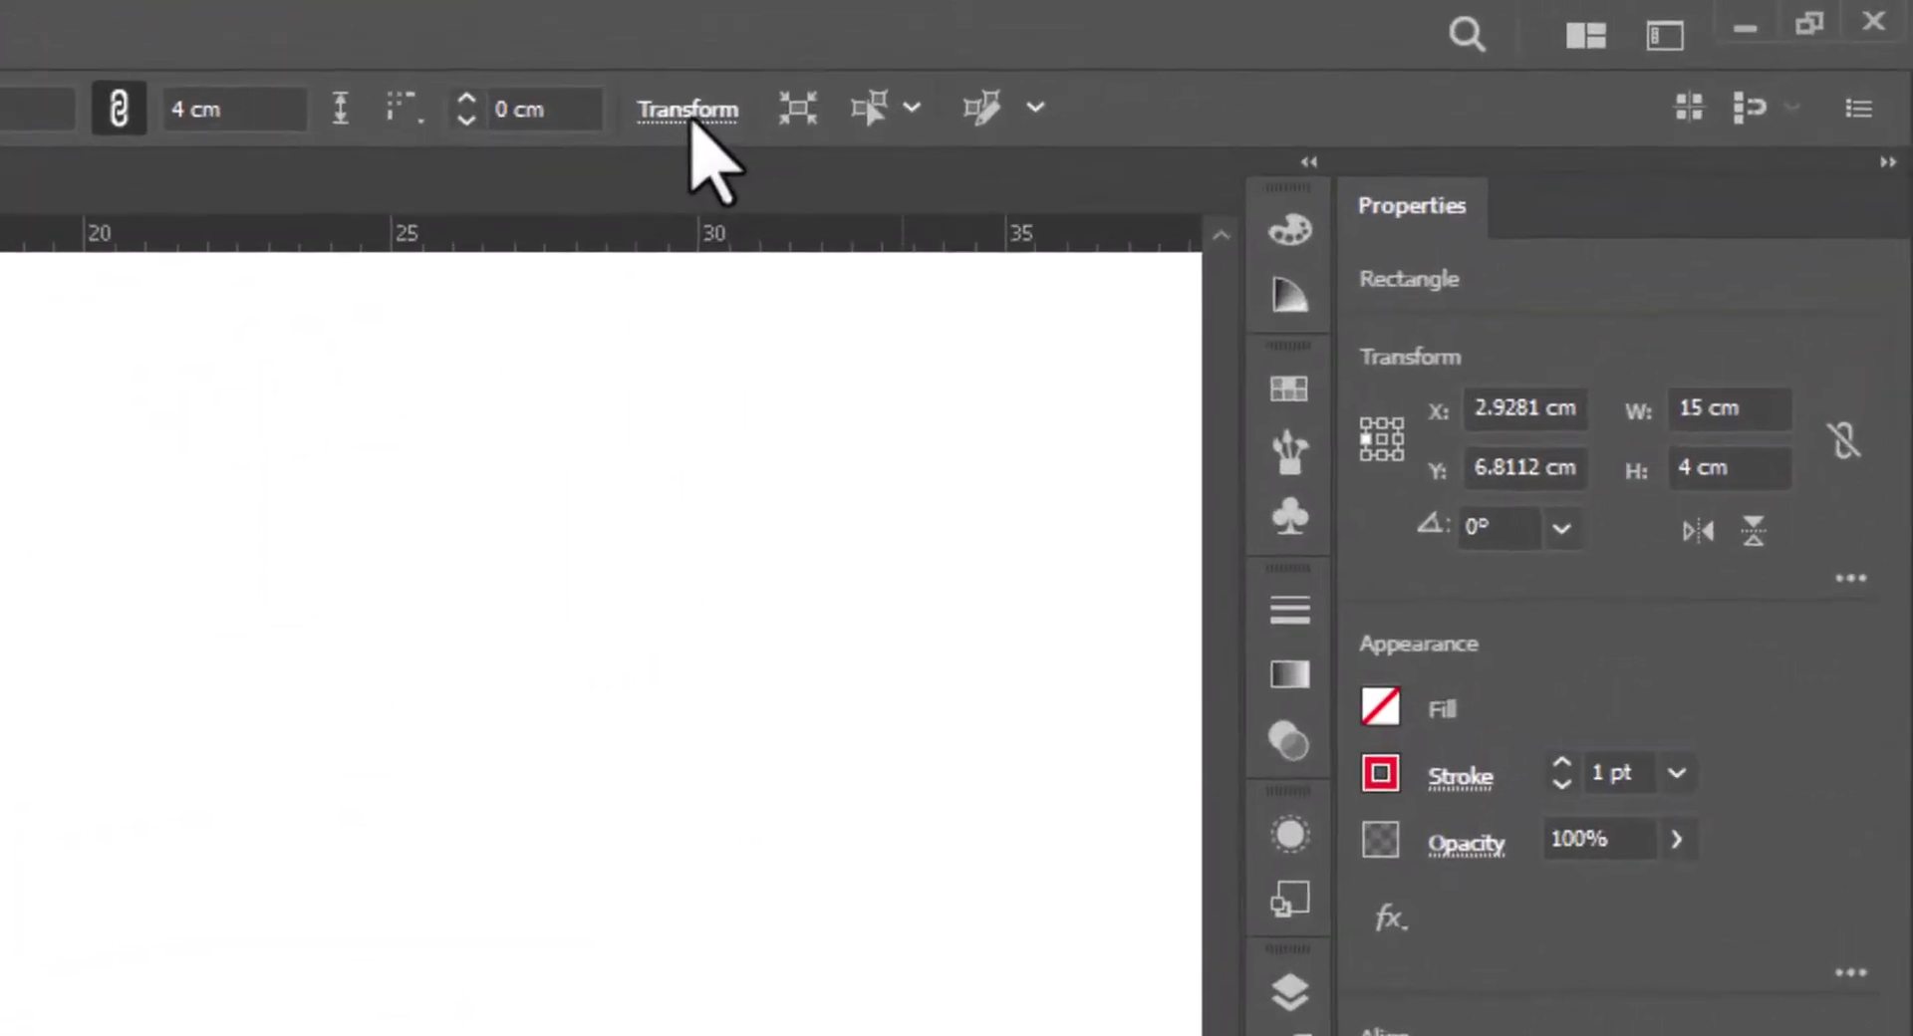
pyautogui.click(1382, 47)
pyautogui.click(226, 216)
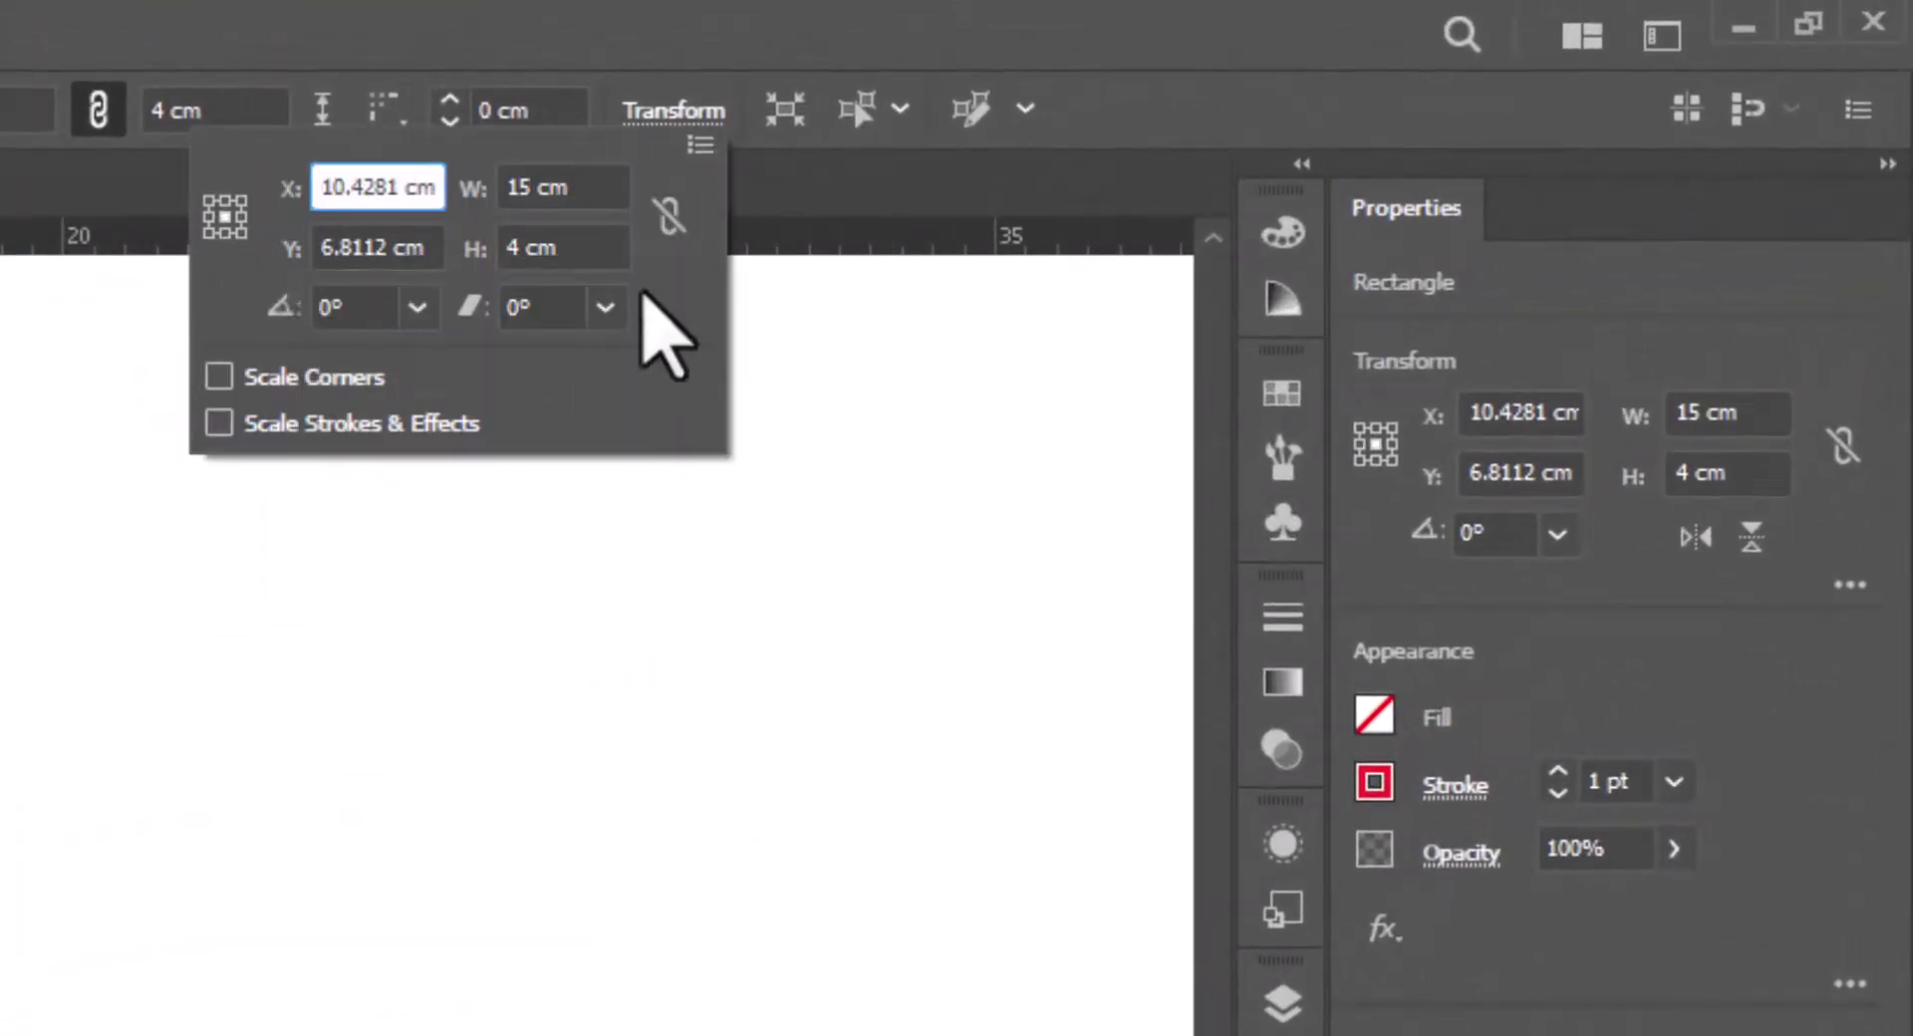
pyautogui.click(594, 189)
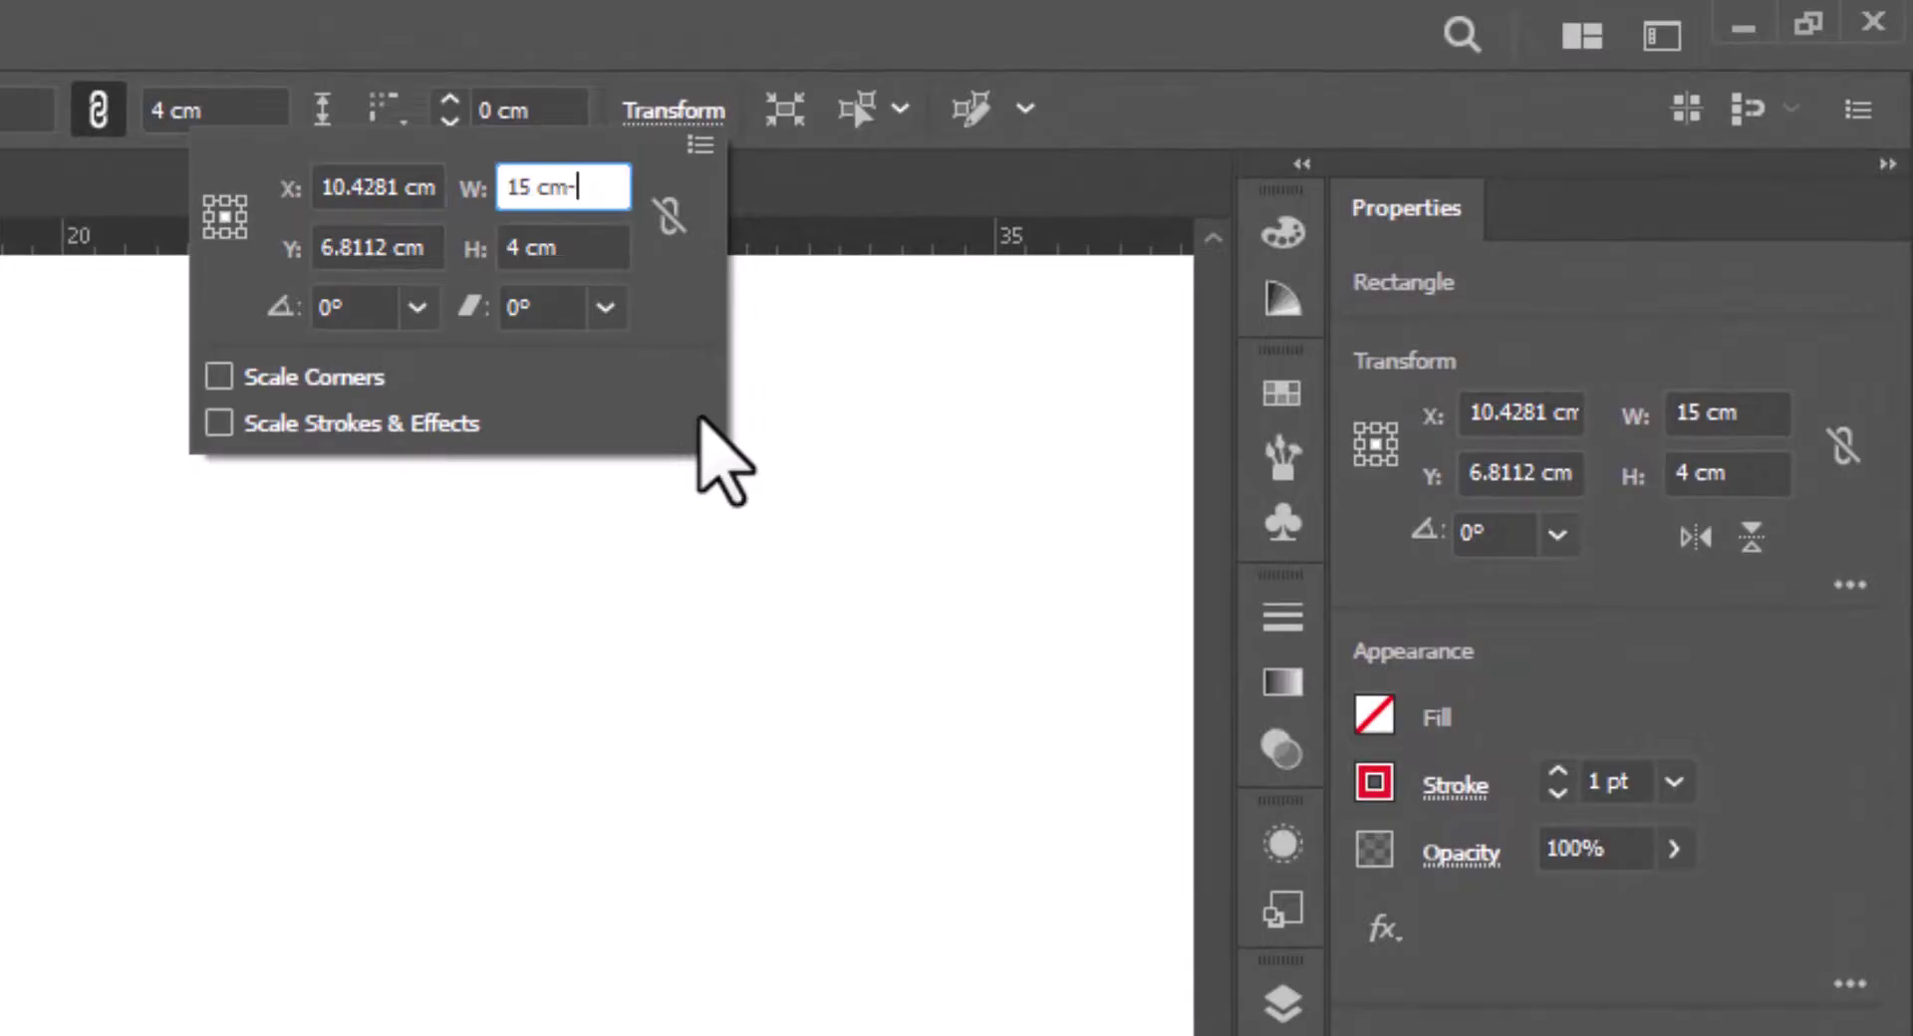
pyautogui.write('-0.2')
pyautogui.press('Return')
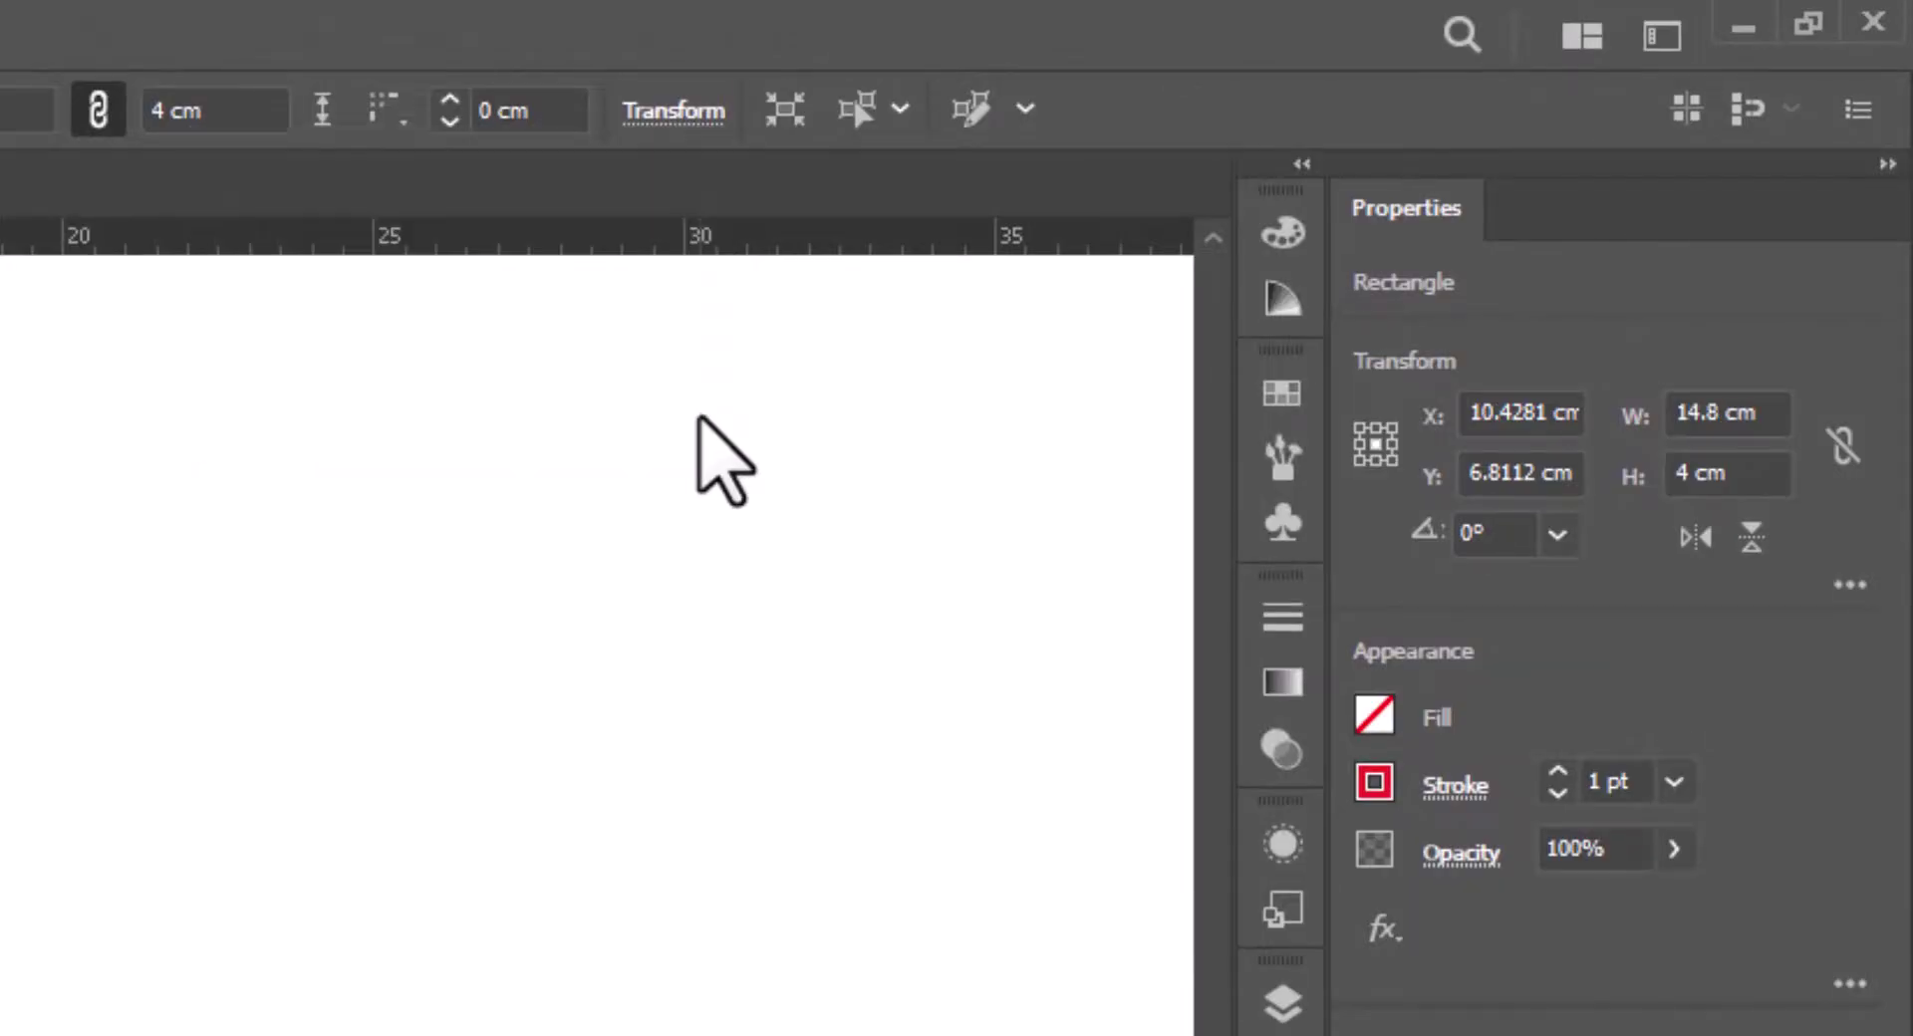
pyautogui.click(1180, 537)
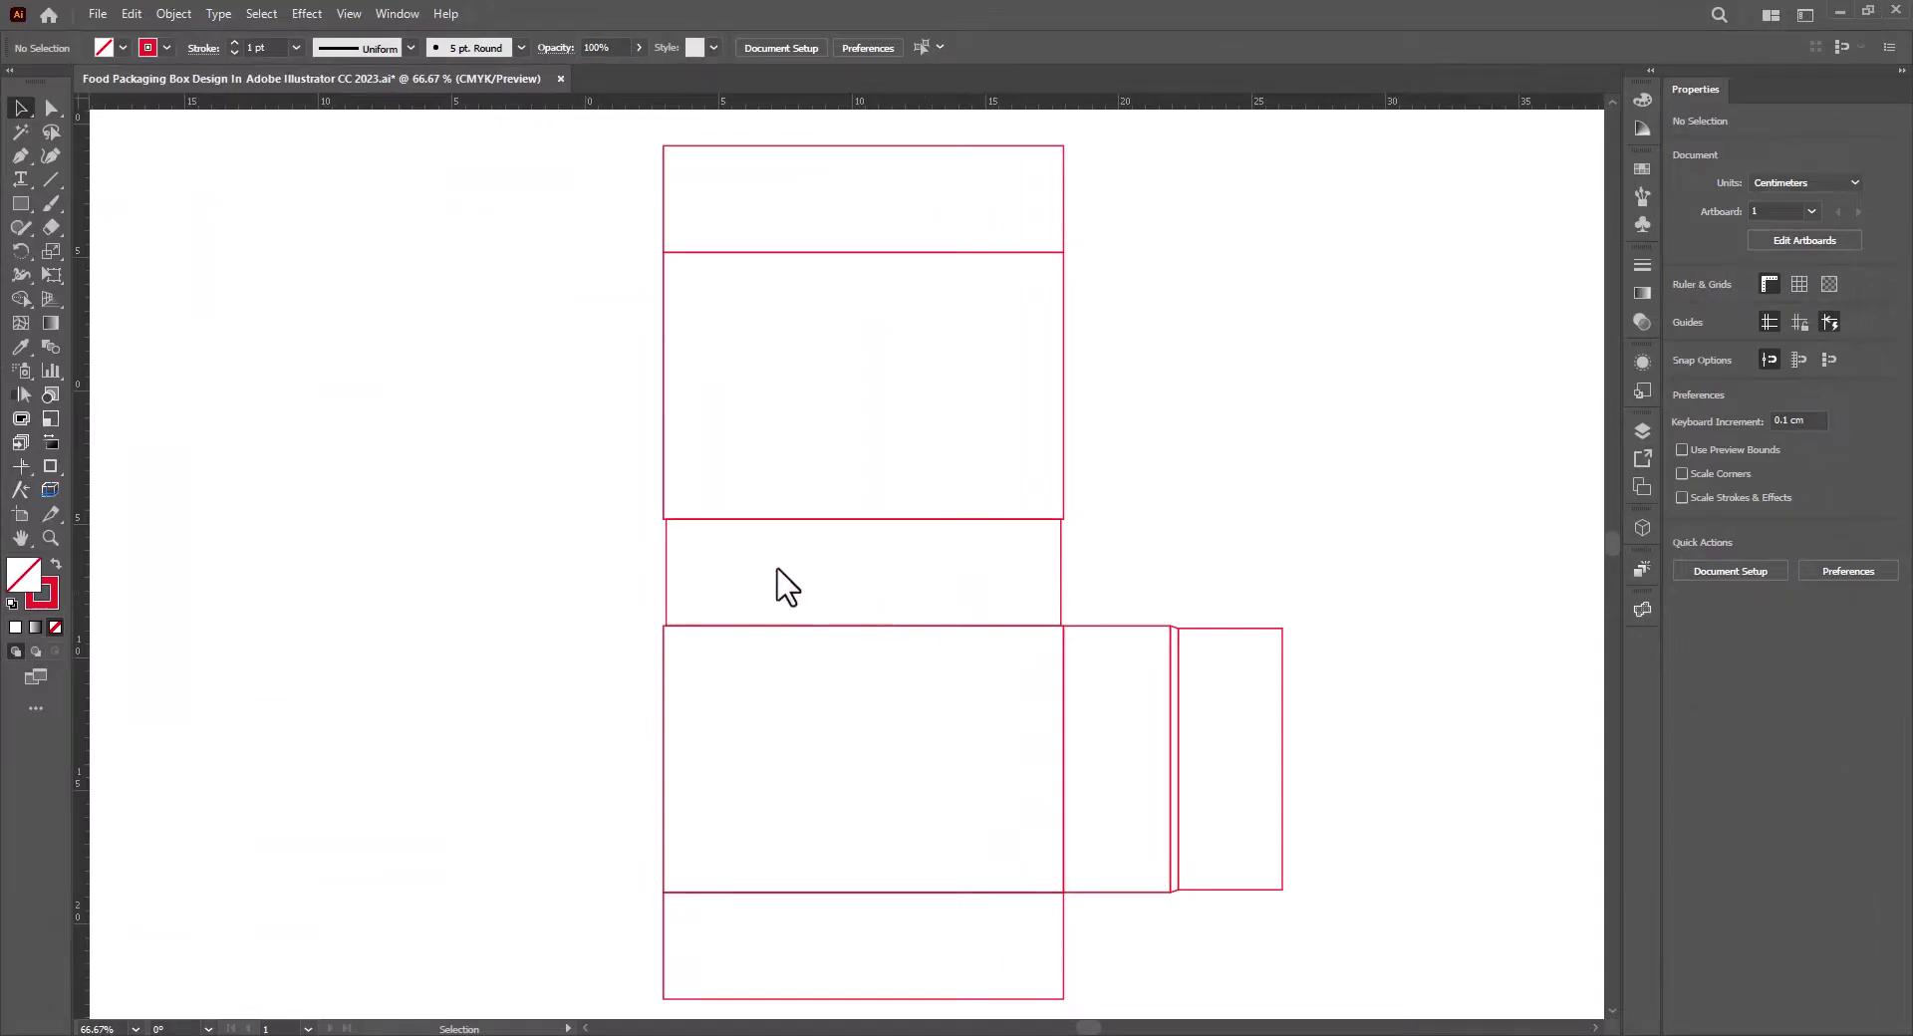
# Duplicate the 14.8 cm strip against its right edge and narrow the copy to 4.1 cm, flush with the lower side panel's outer edge.
pyautogui.click(661, 571)
pyautogui.moveTo(668, 563); pyautogui.dragTo(1064, 560)
pyautogui.scroll(3, 1071, 576)
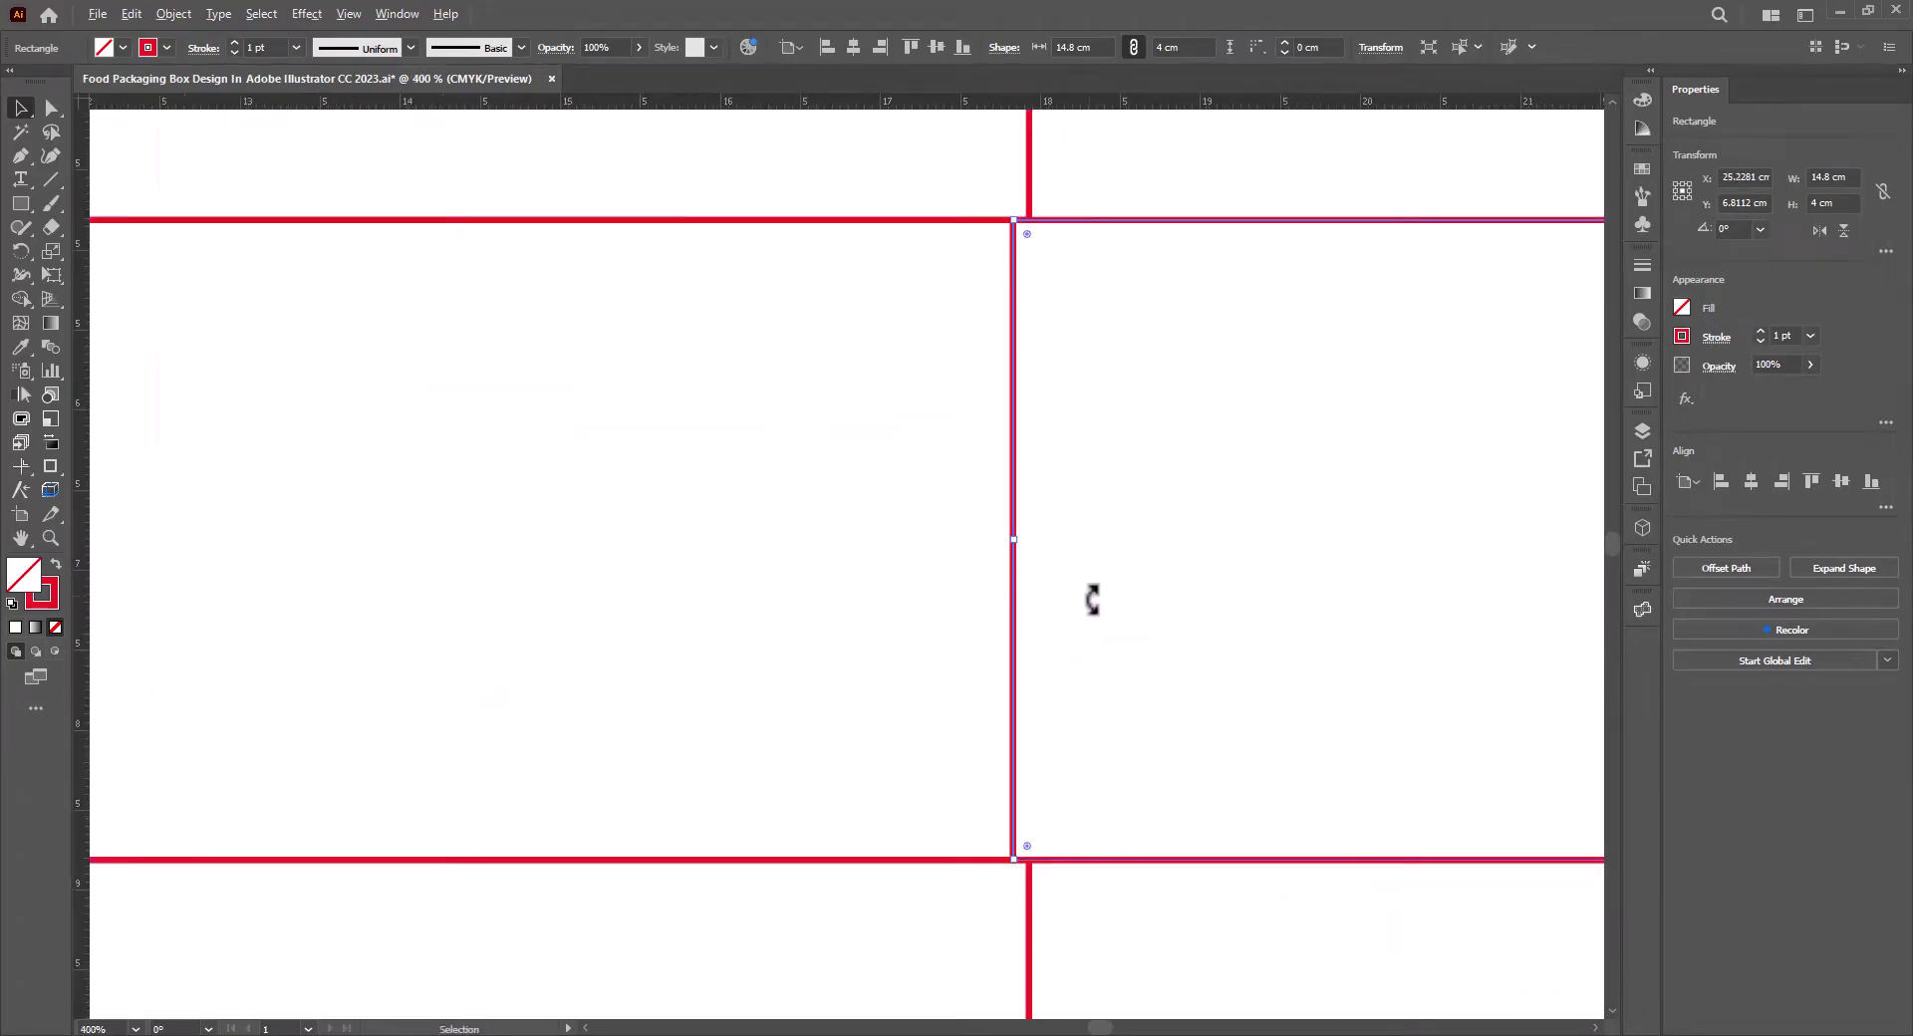
pyautogui.moveTo(1179, 608); pyautogui.dragTo(718, 512)
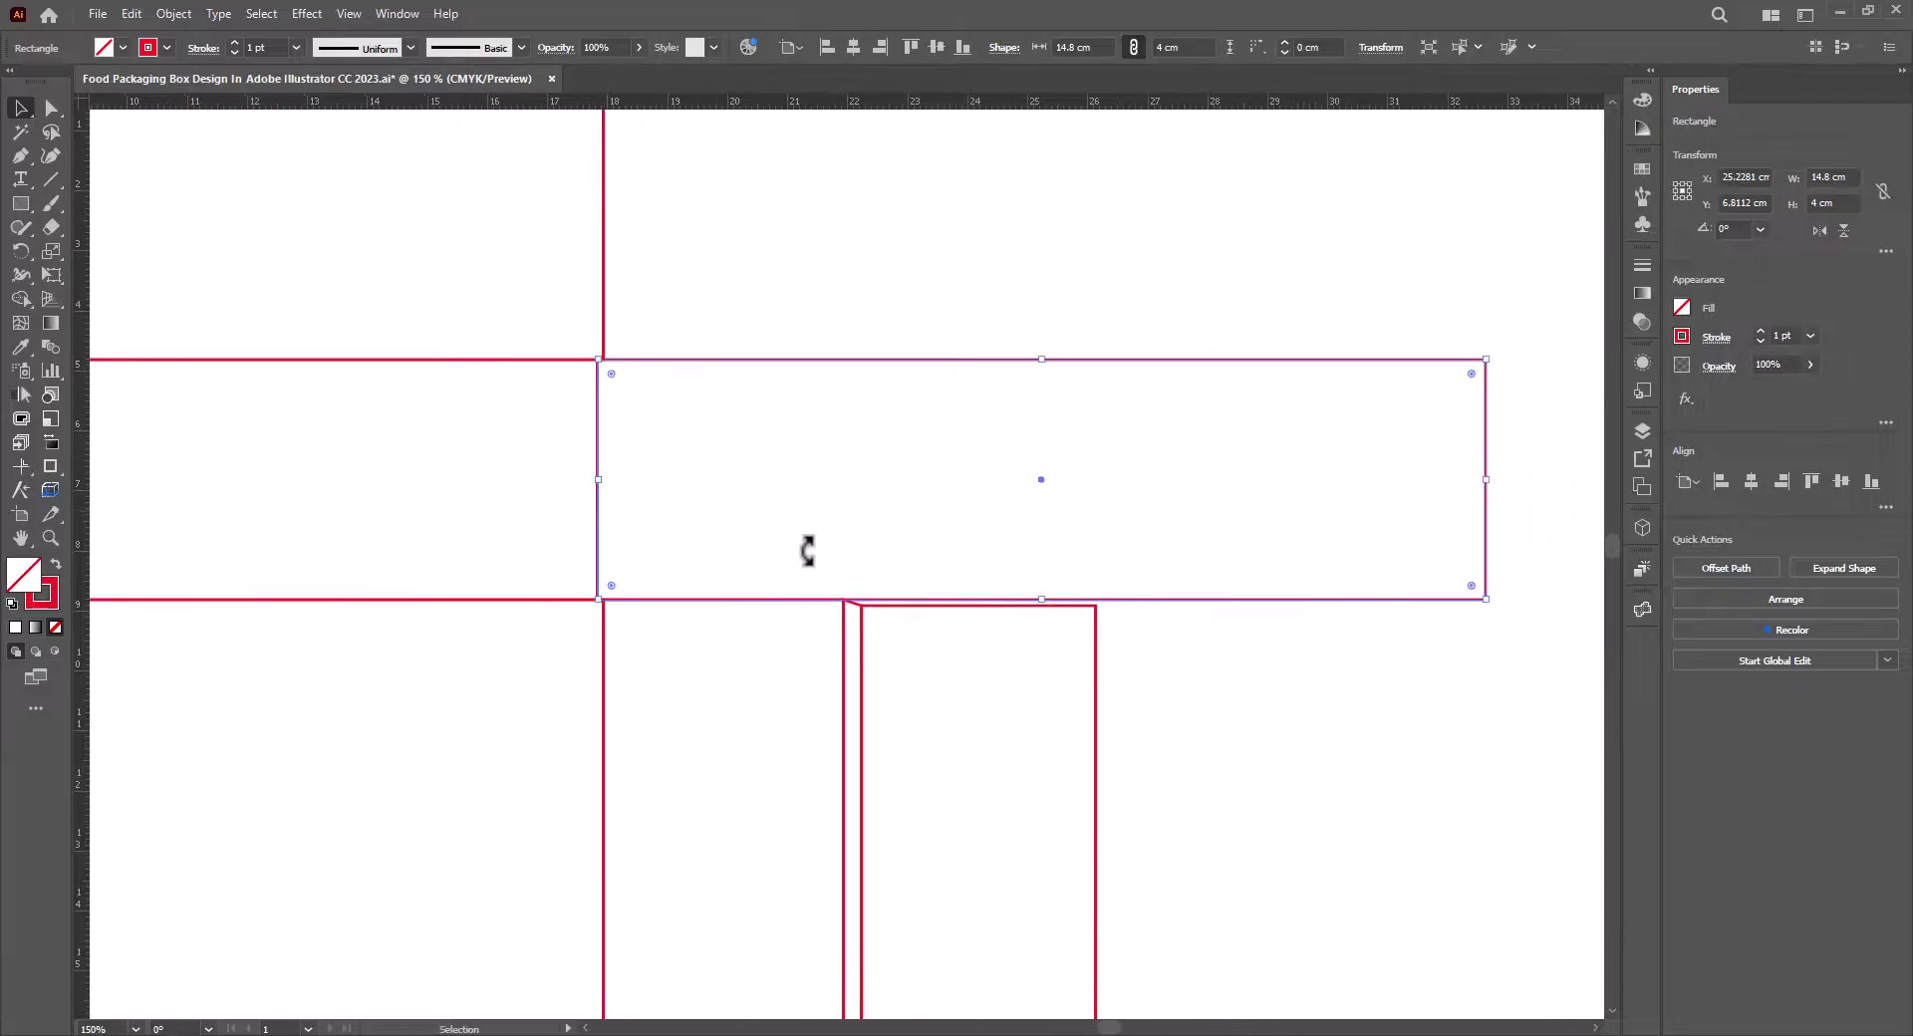
pyautogui.moveTo(1482, 479); pyautogui.dragTo(845, 523)
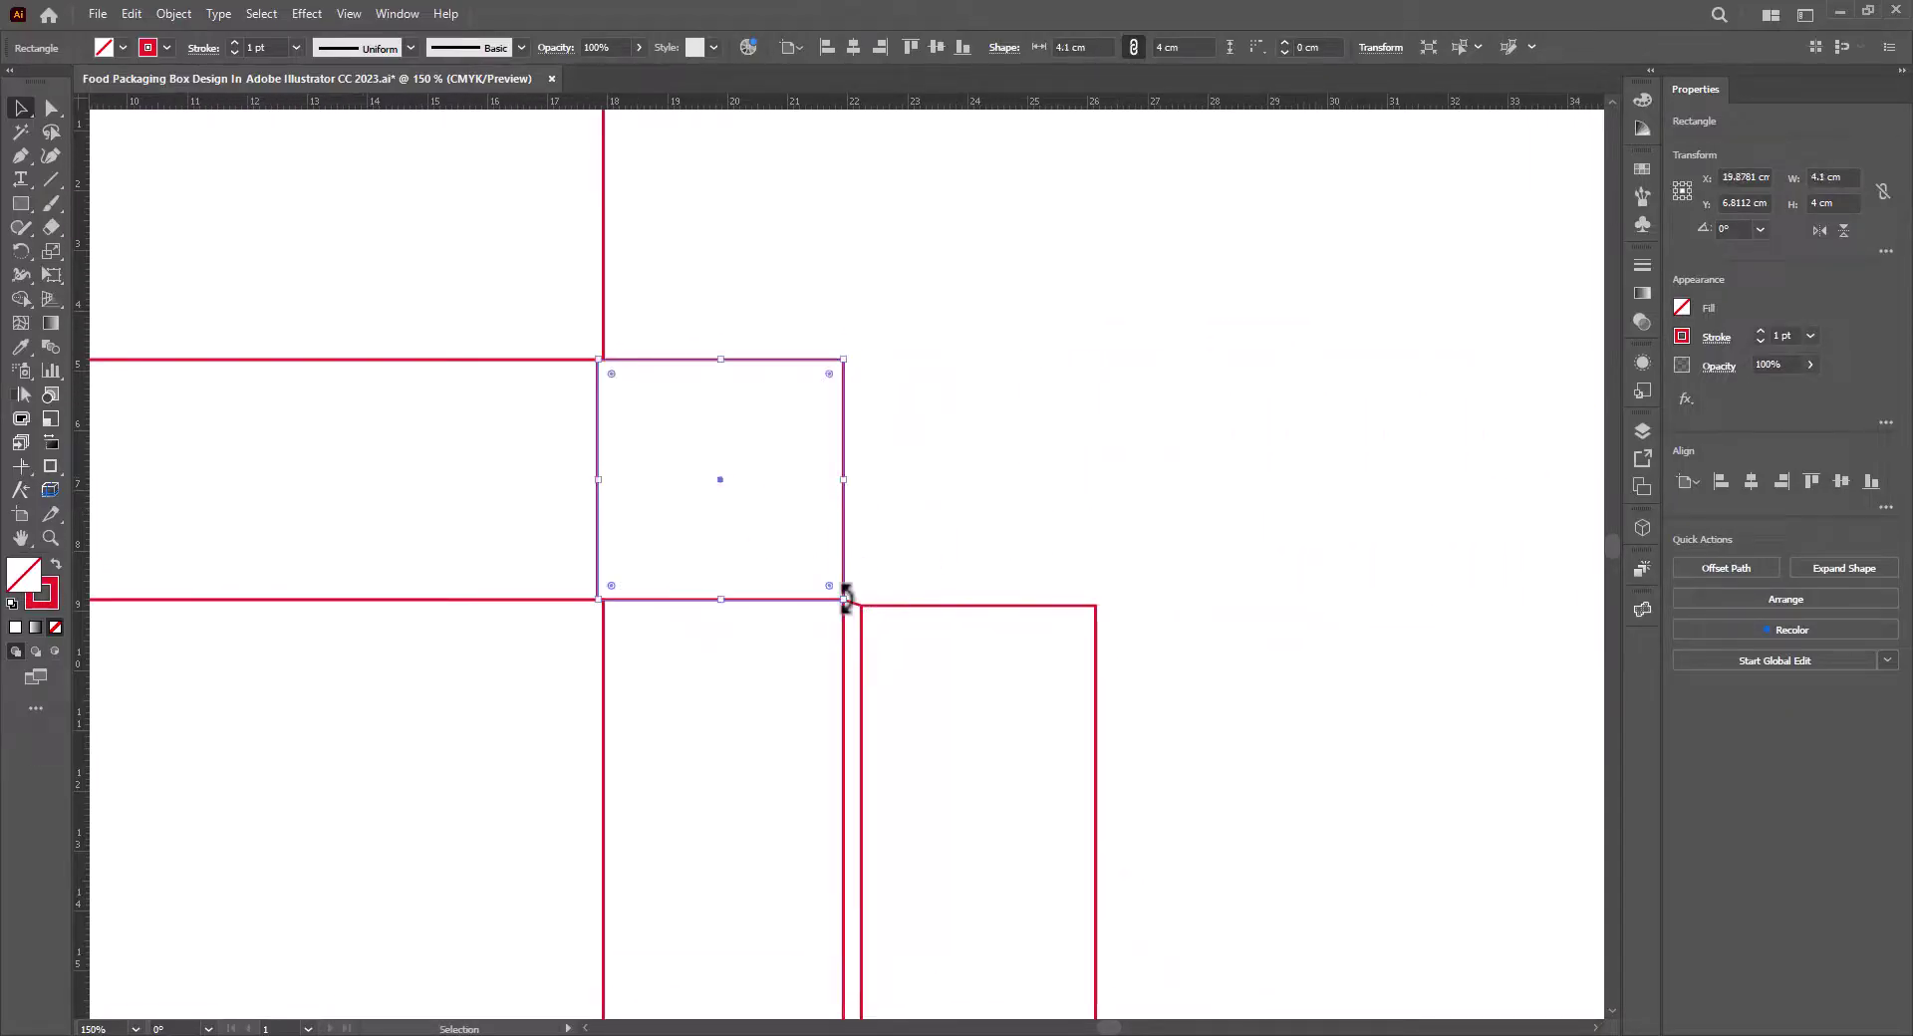
# Isolate the 4.1 cm wide flap beside the middle strip and add an anchor point on its lower edge near the inner corner.
pyautogui.doubleClick(845, 442)
pyautogui.scroll(3, 839, 598)
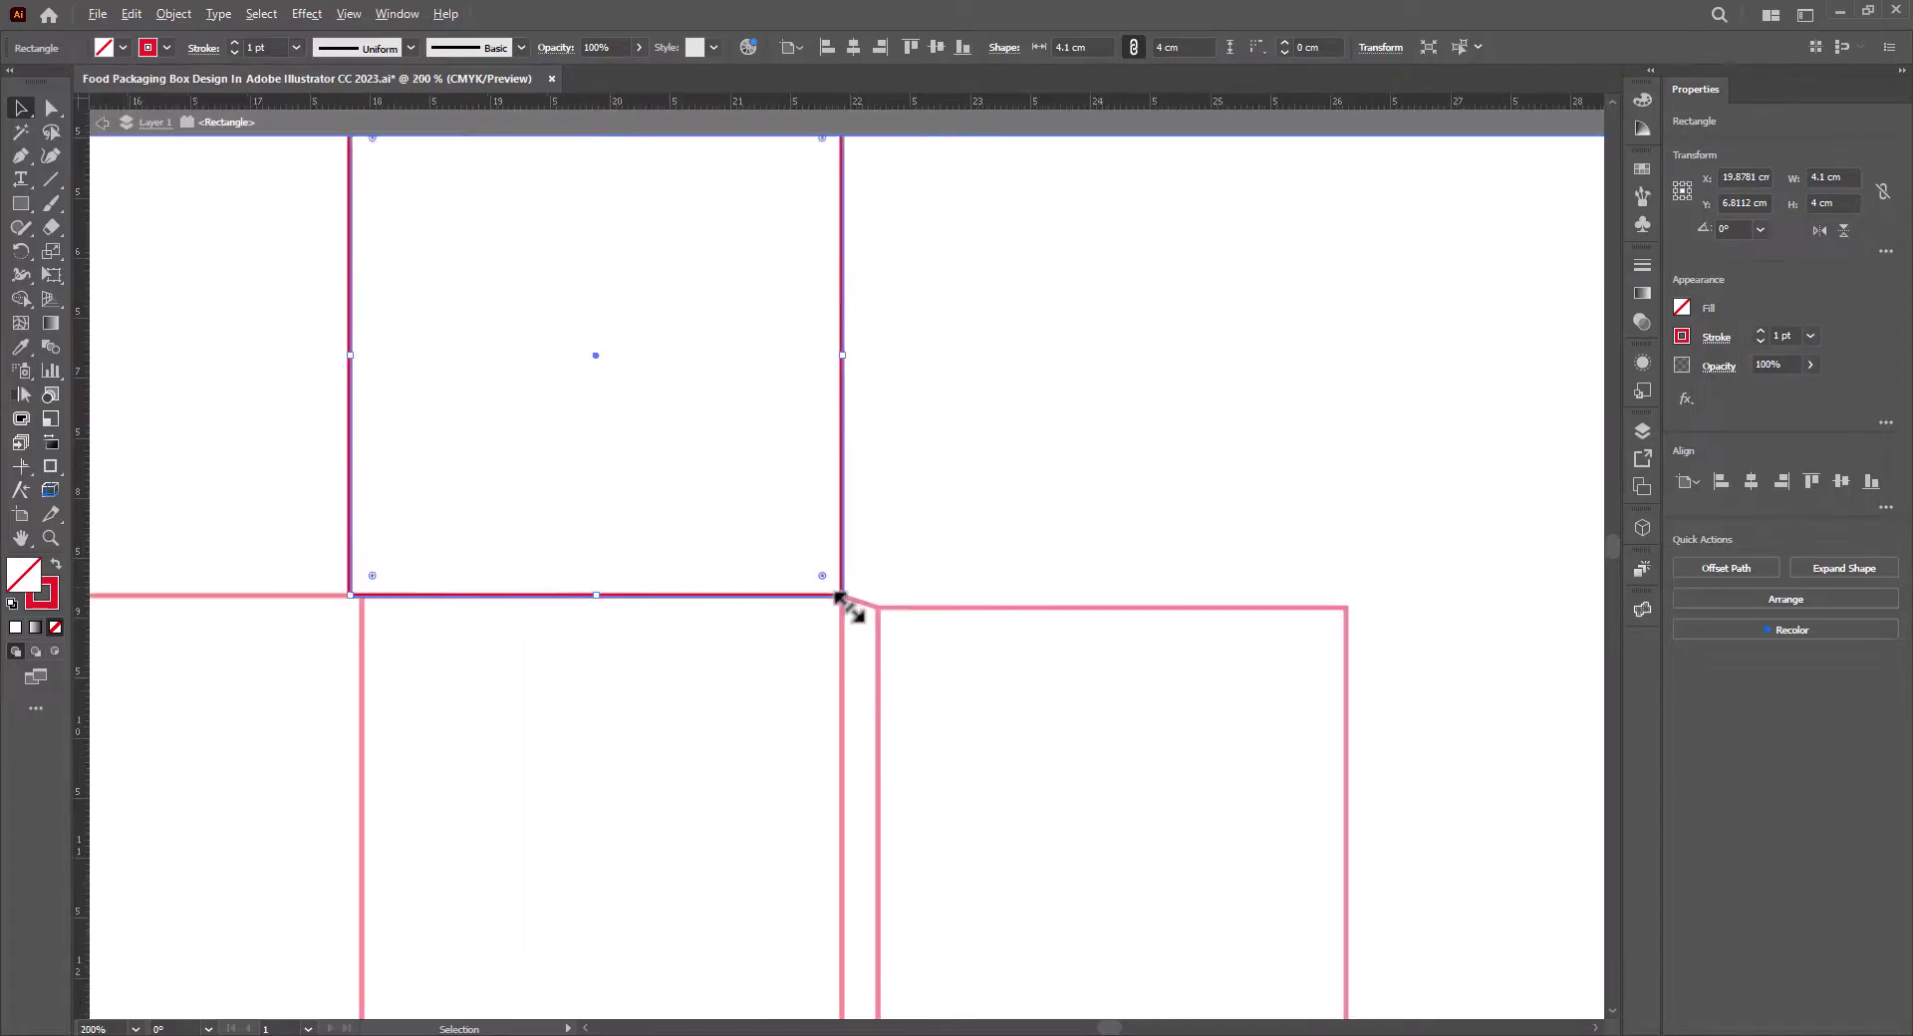
pyautogui.click(898, 606)
pyautogui.moveTo(955, 598); pyautogui.dragTo(1220, 827)
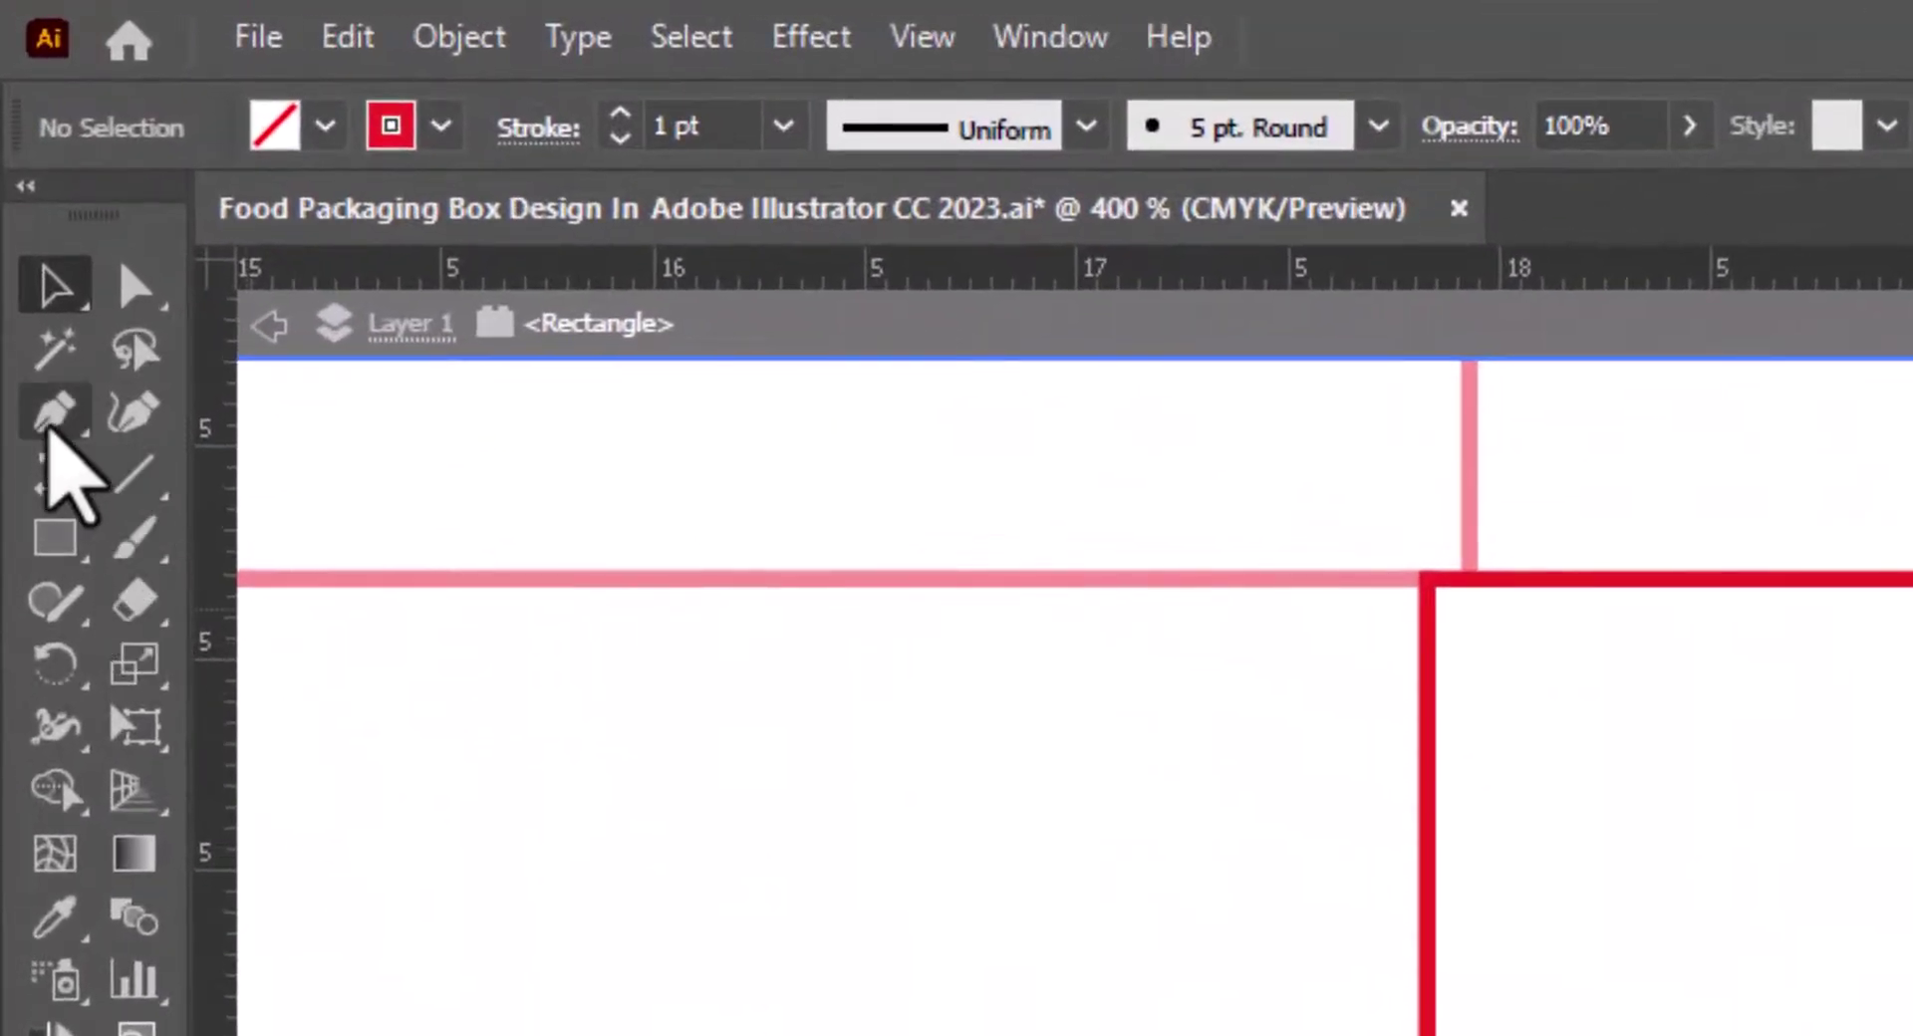
pyautogui.click(50, 431)
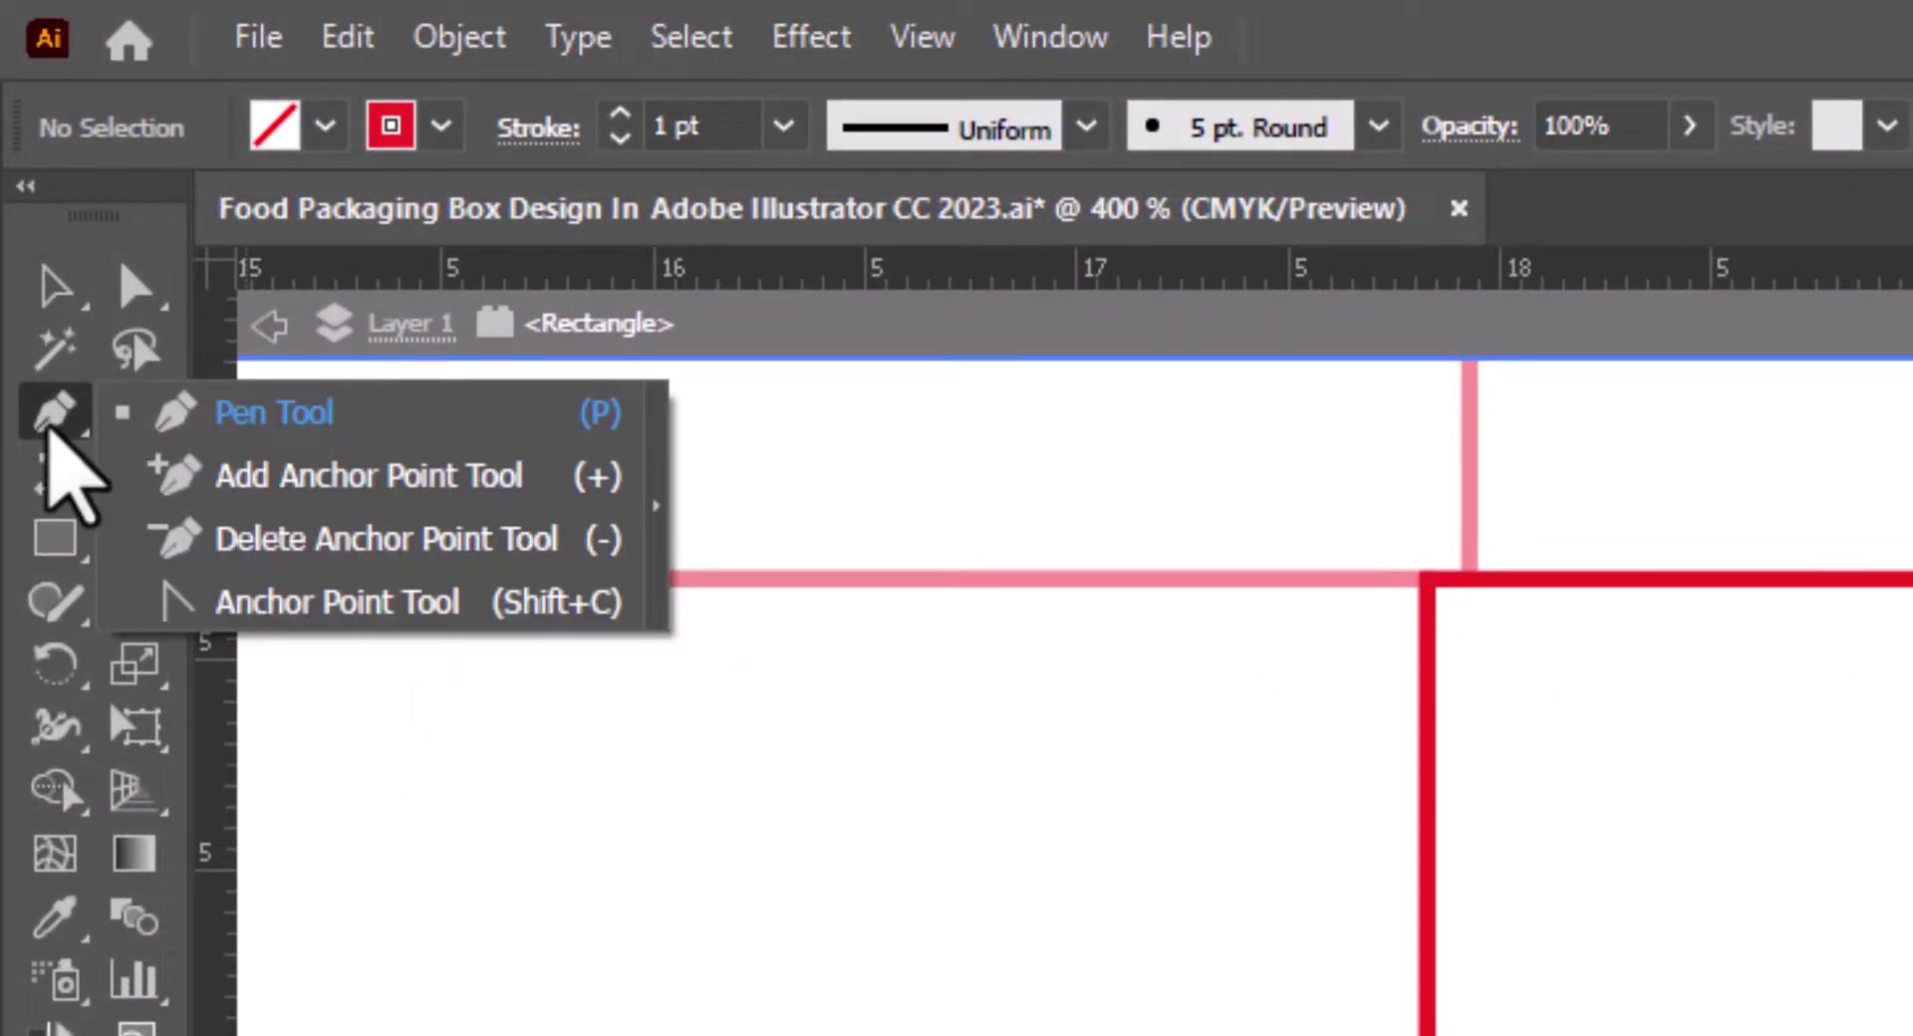
pyautogui.click(279, 476)
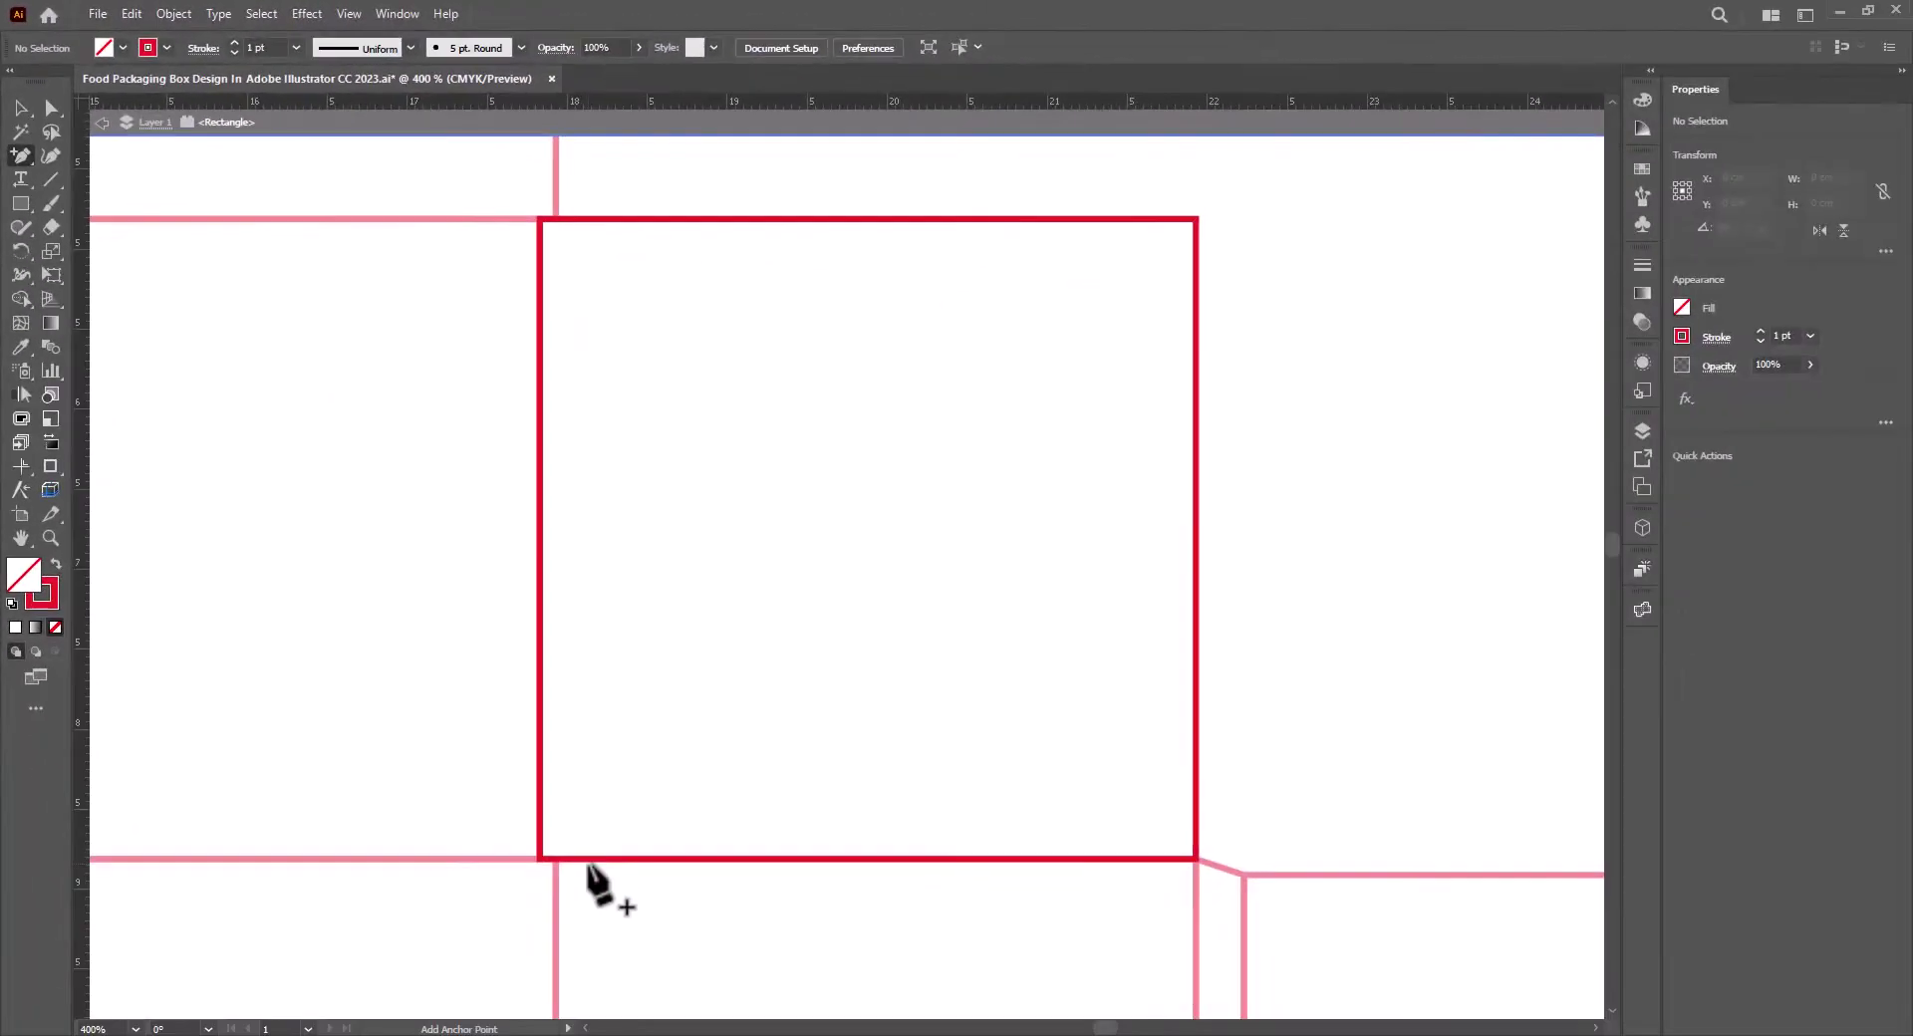
pyautogui.click(581, 859)
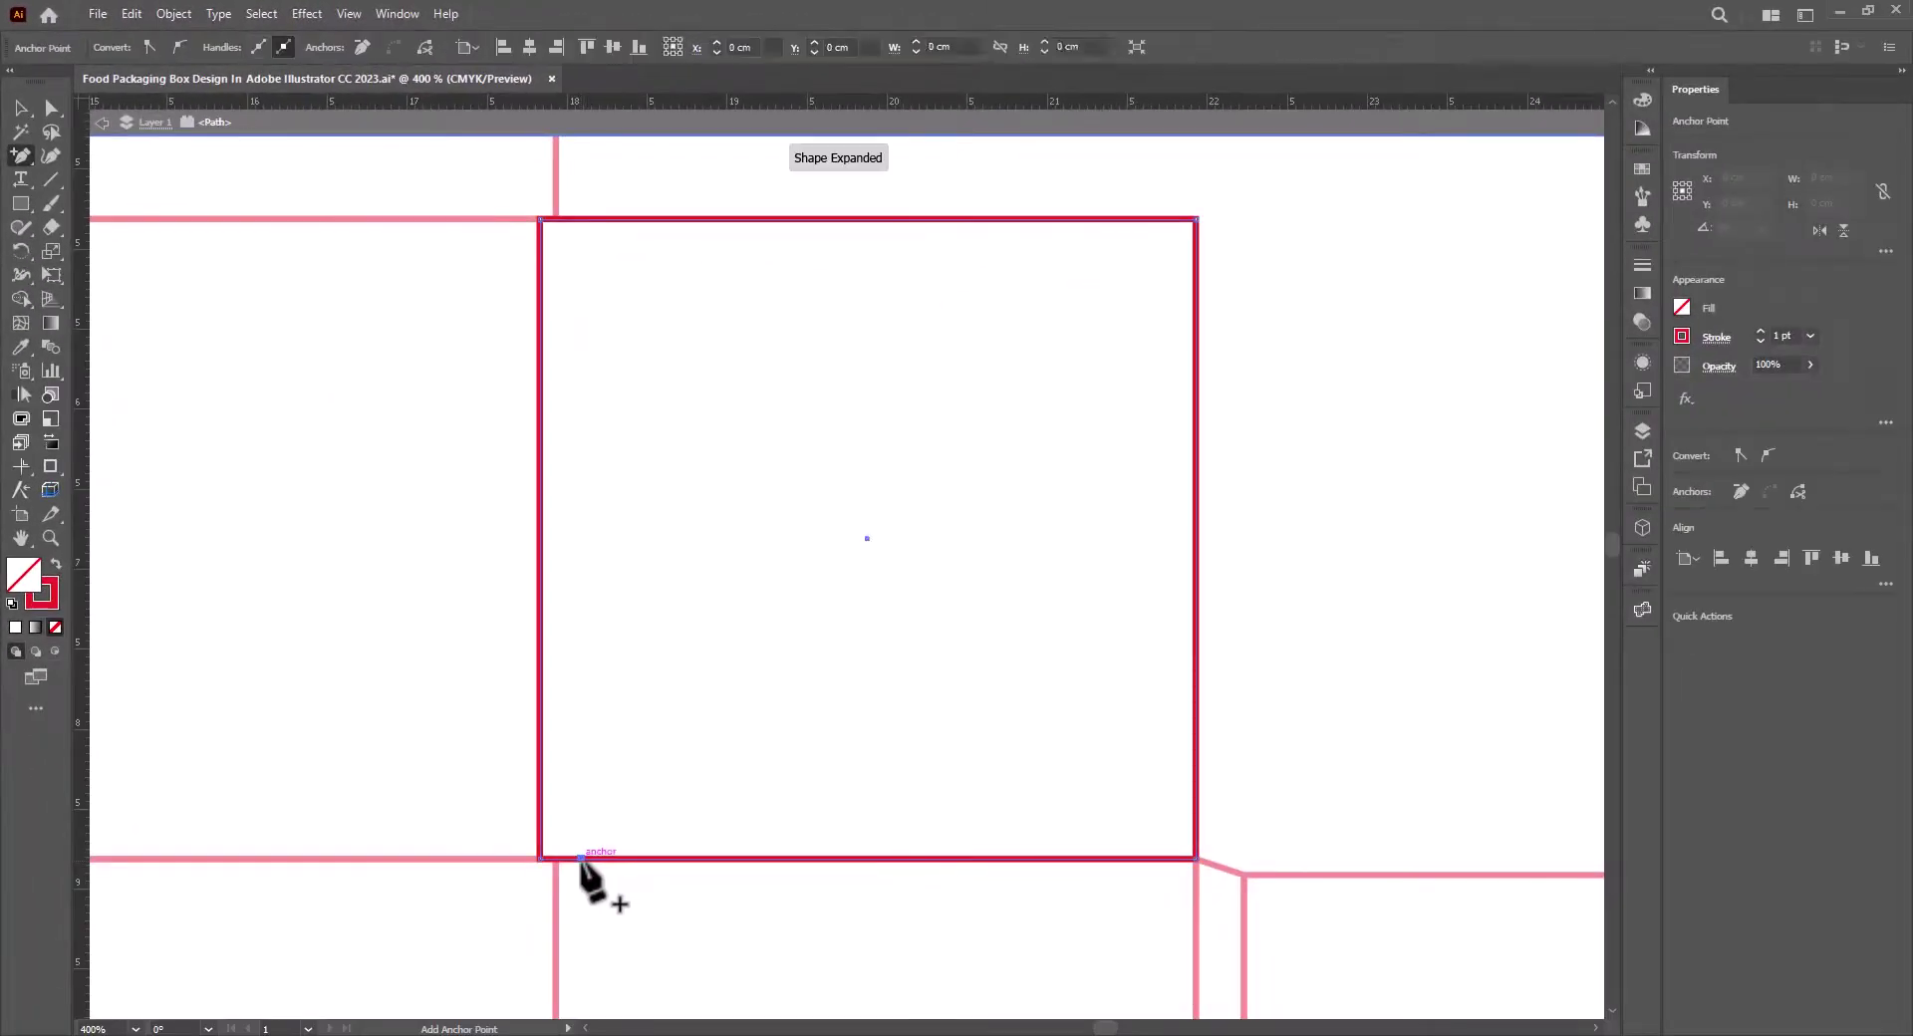
# Raise the flap's added anchor point and lower outer corner slightly to create a beveled lower edge, and exit isolation mode.
pyautogui.click(50, 108)
pyautogui.moveTo(1369, 910); pyautogui.dragTo(570, 741)
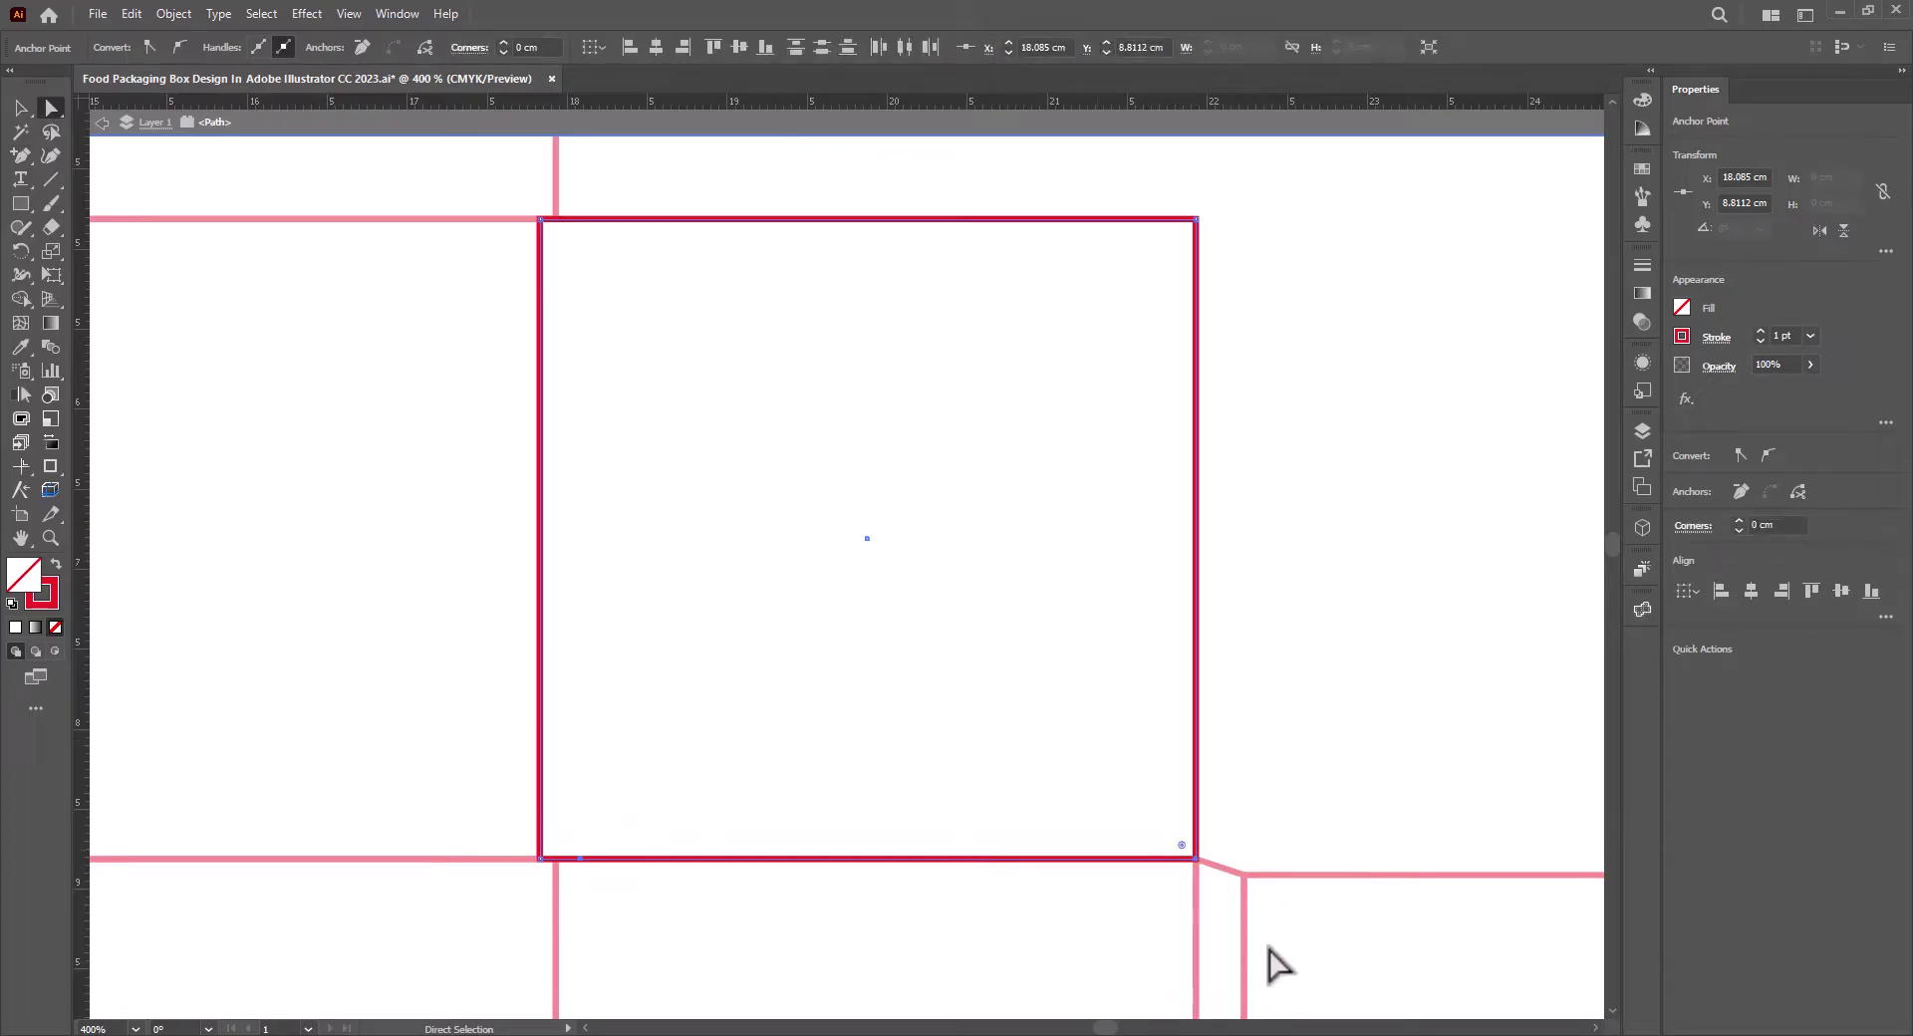
pyautogui.moveTo(1197, 859); pyautogui.dragTo(1195, 835)
pyautogui.press('Escape')
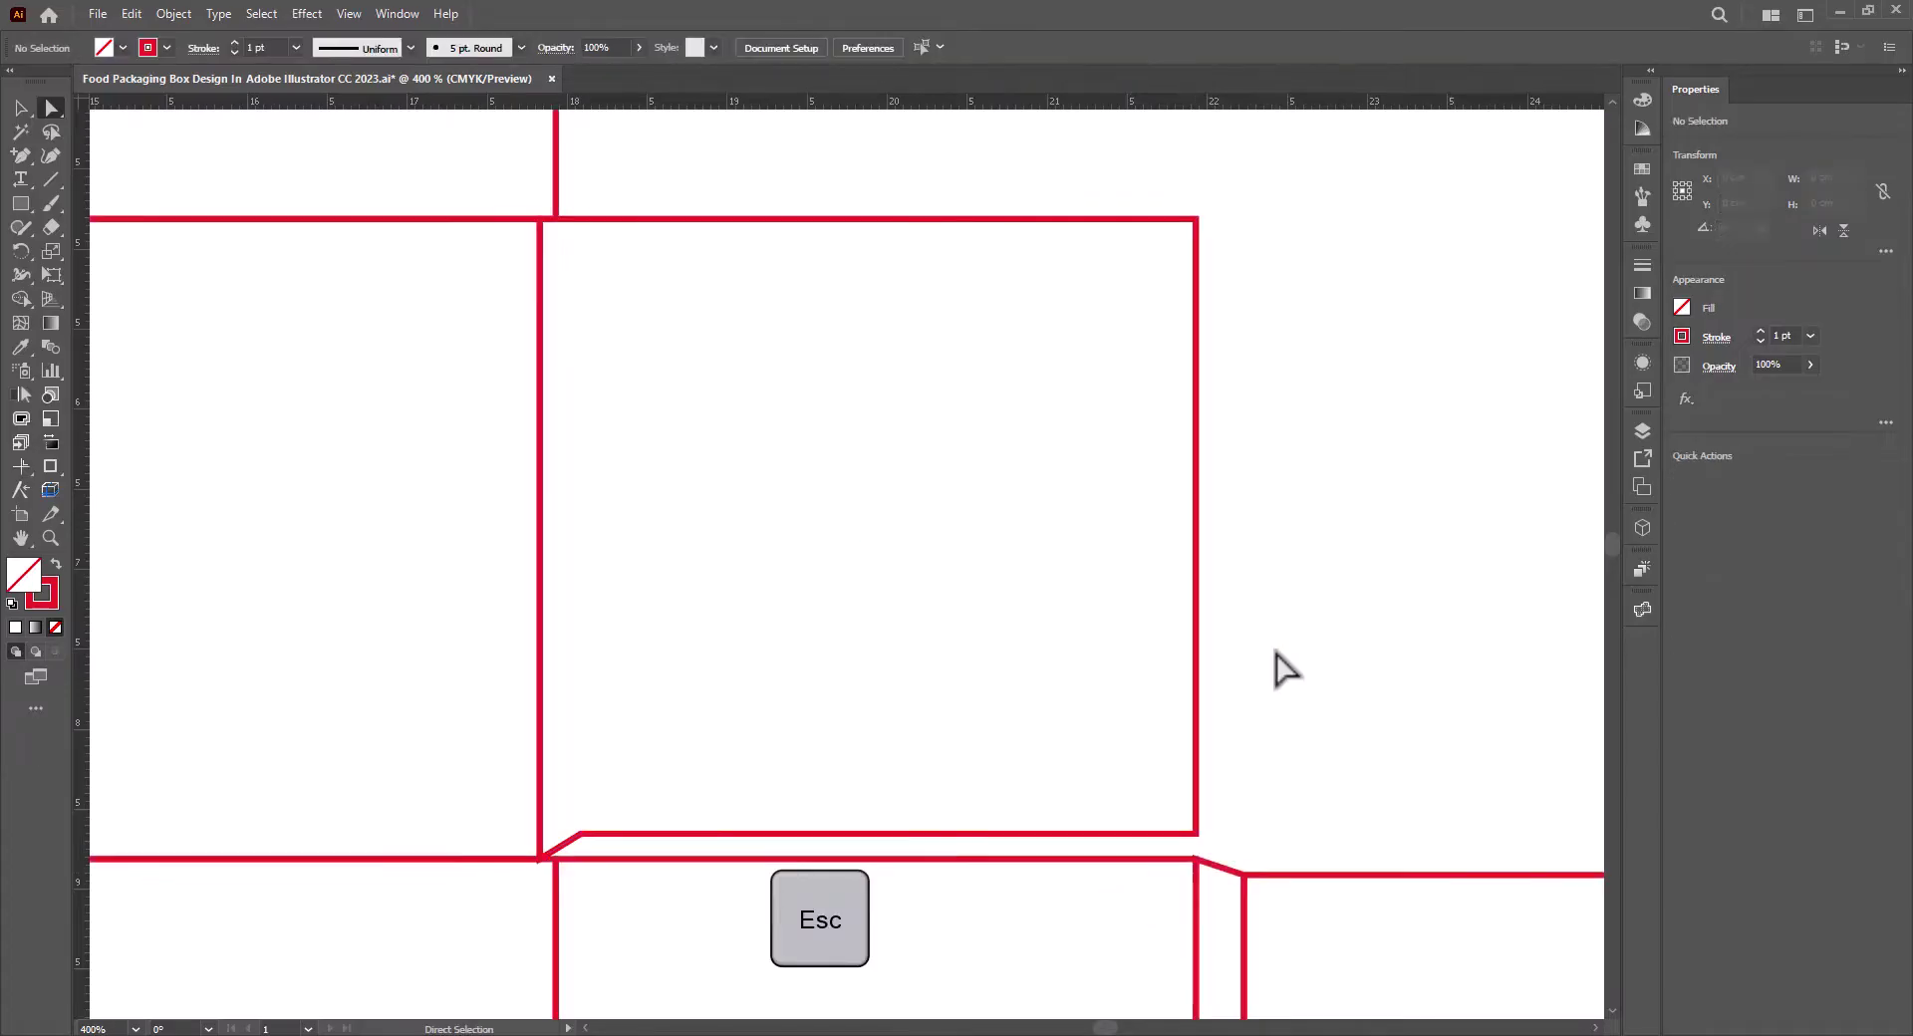
# Delete the 15 by 4 cm panel below the lower main panel.
pyautogui.scroll(-1, 1283, 676)
pyautogui.scroll(-4, 1280, 690)
pyautogui.scroll(-1, 1222, 542)
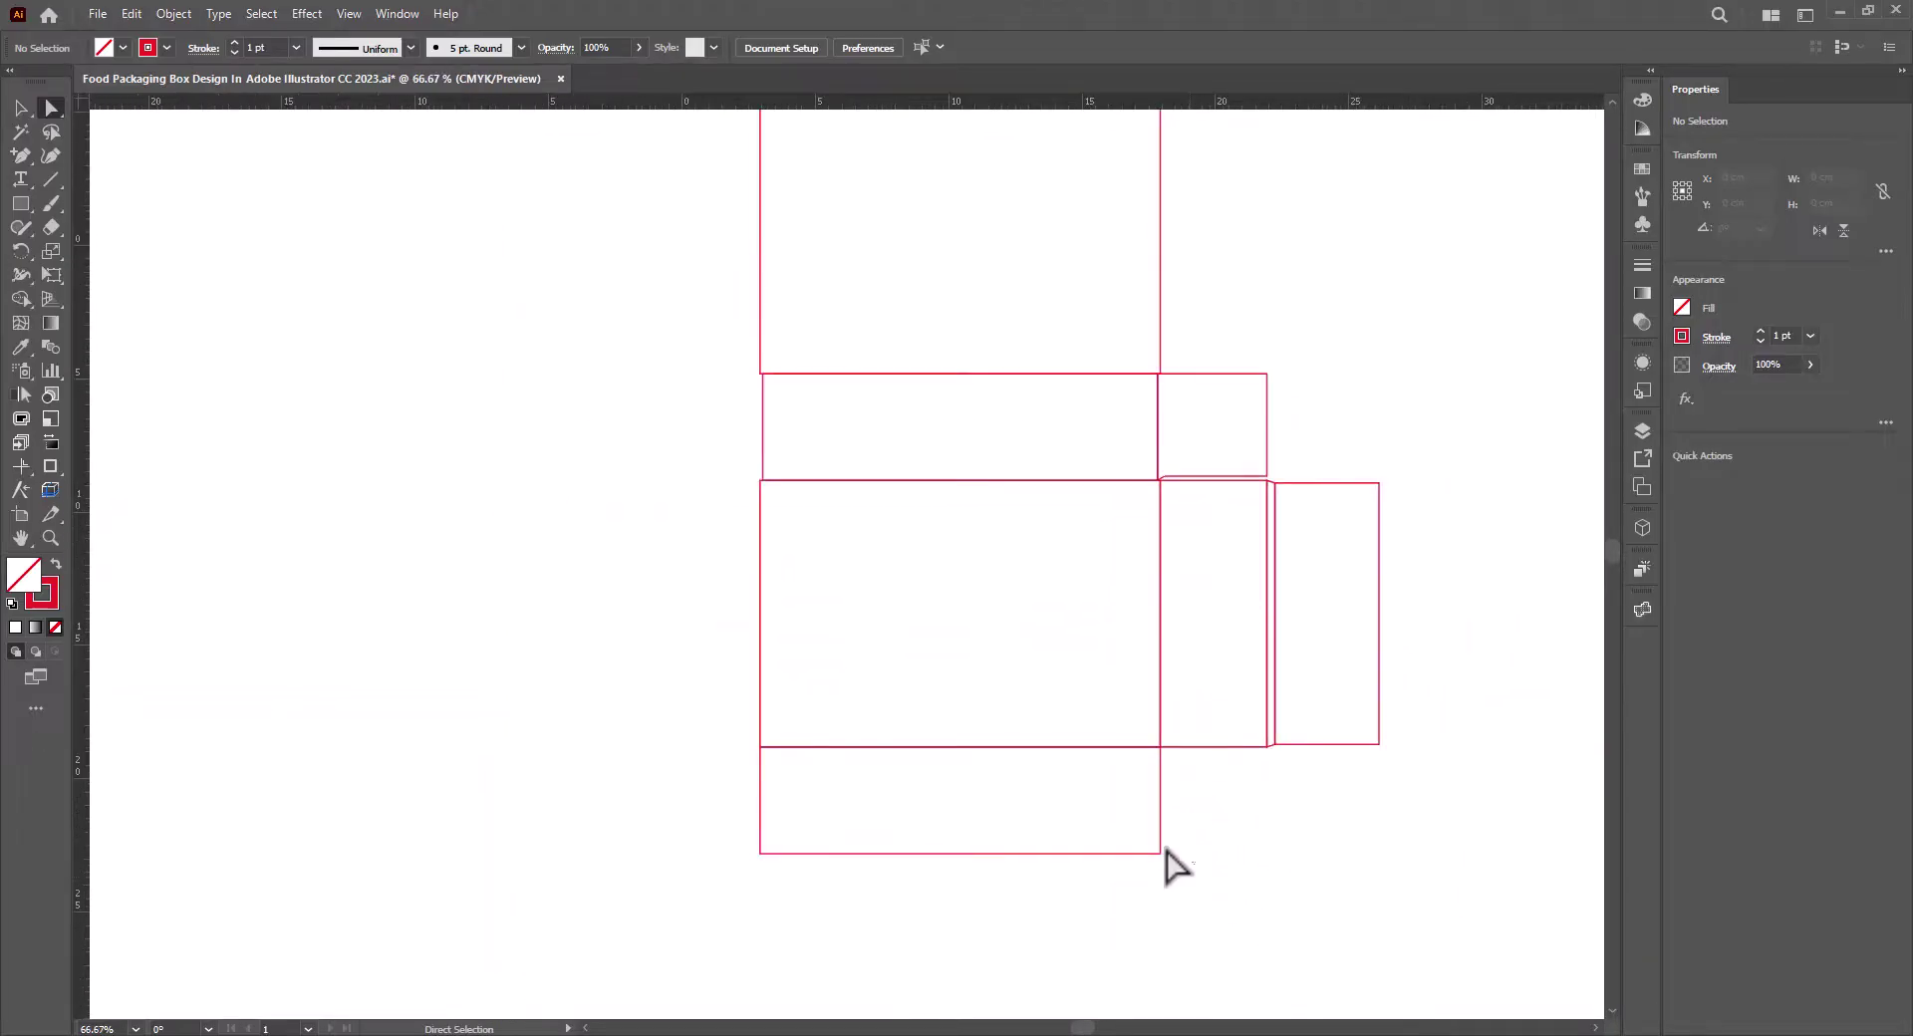
pyautogui.click(1160, 853)
pyautogui.press('Delete')
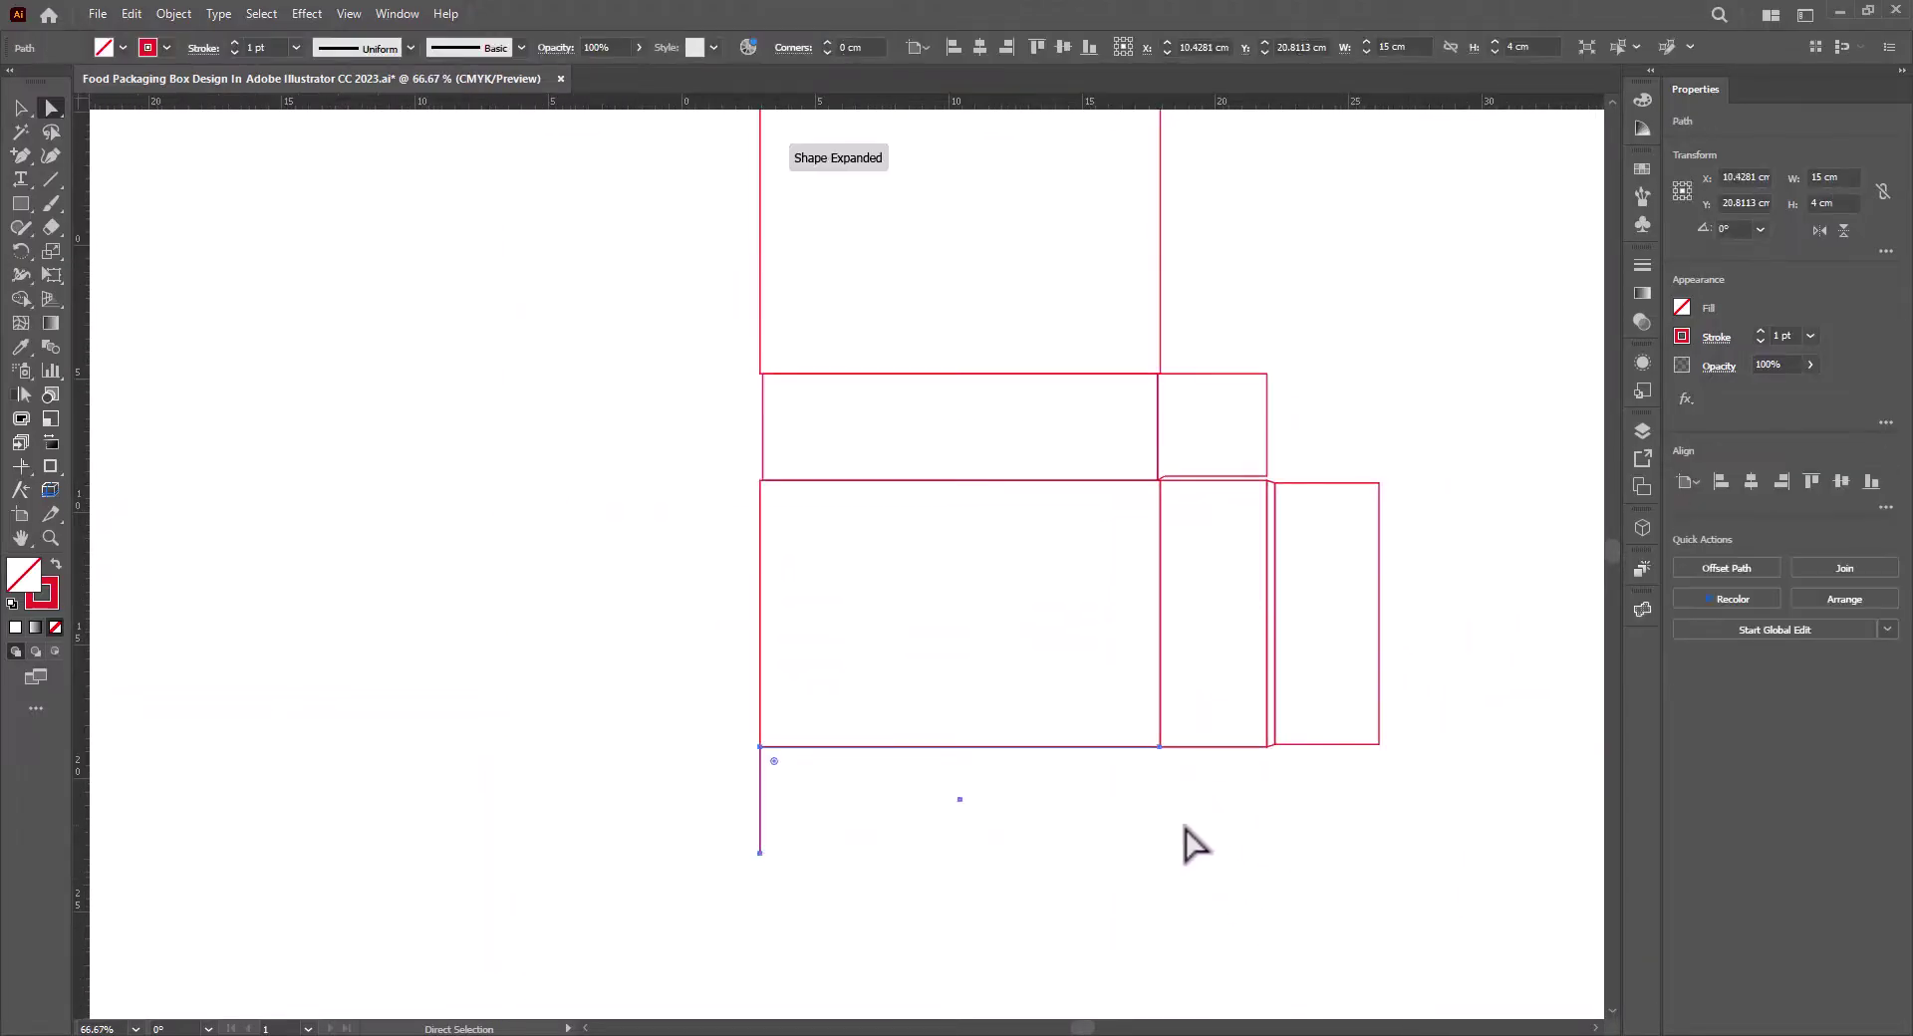
pyautogui.press('v')
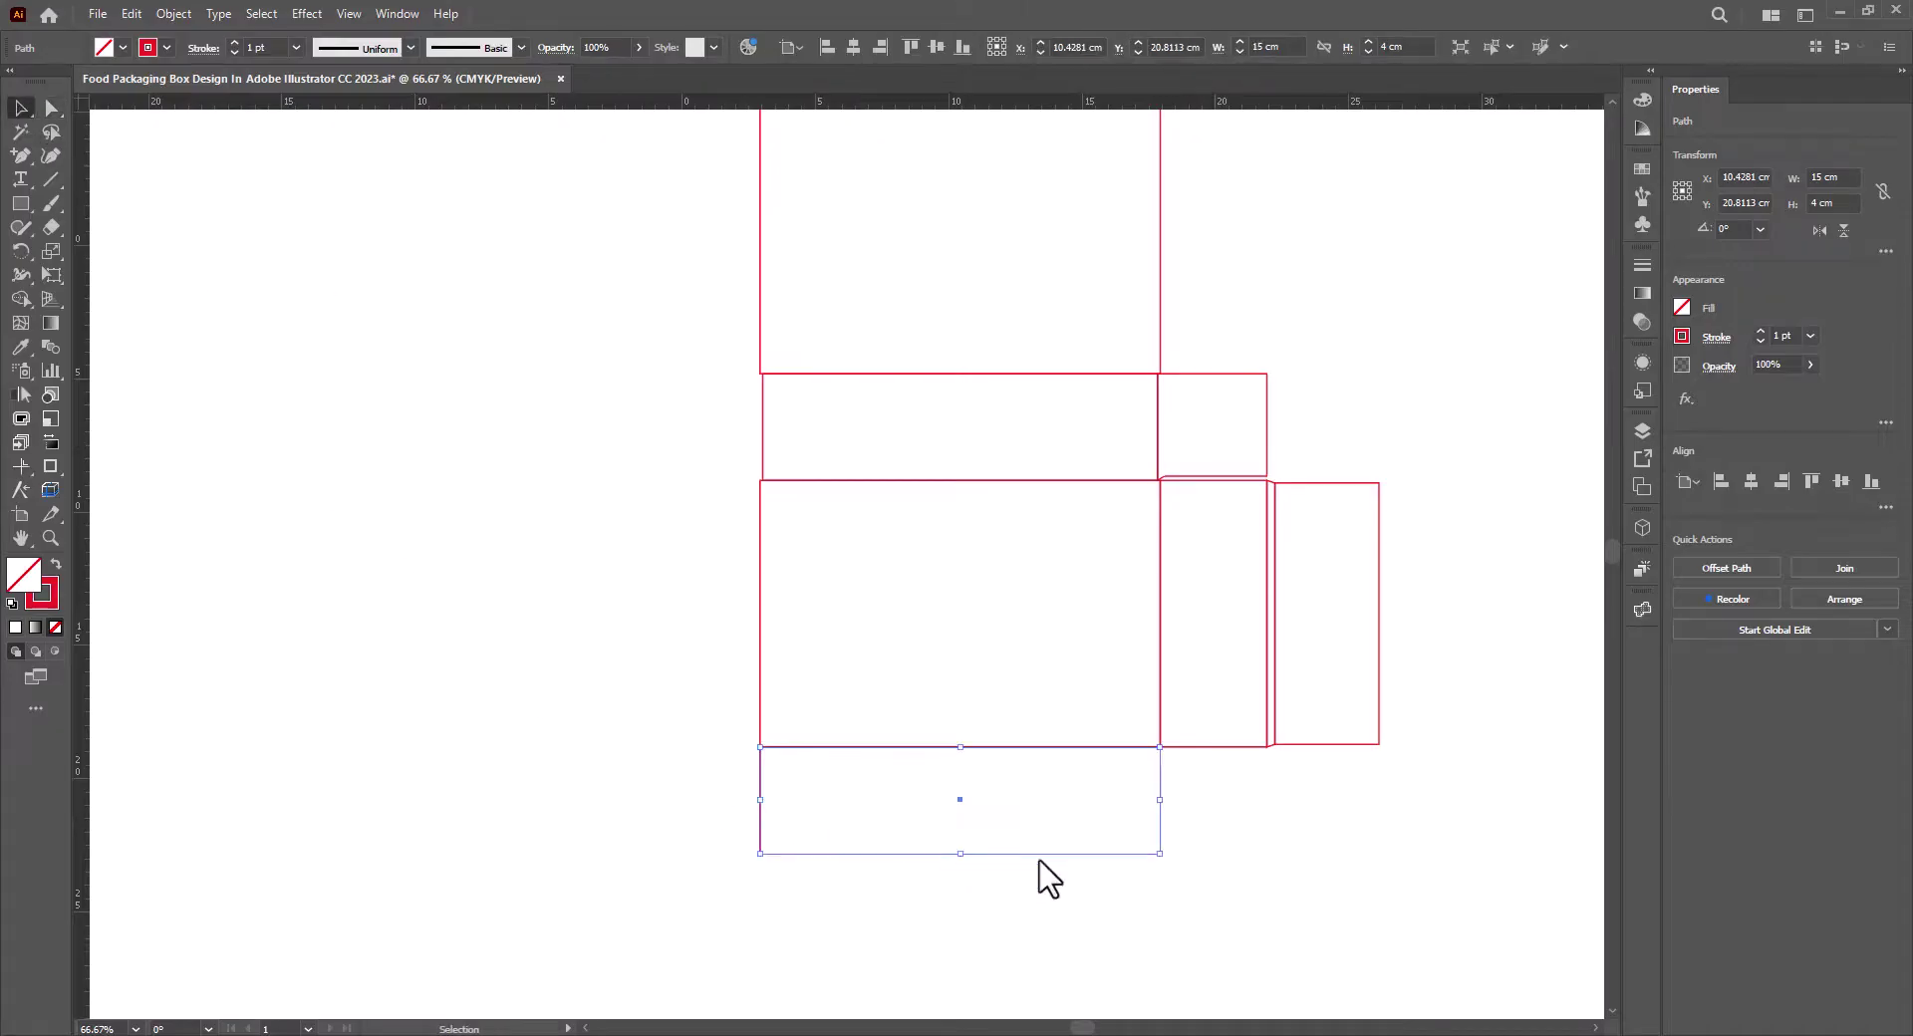
pyautogui.press('Delete')
# Copy the 14.8 cm strip and its beveled flap to below the lower main panel and reflect the copies across the horizontal axis.
pyautogui.moveTo(1091, 413); pyautogui.dragTo(1212, 752)
pyautogui.hotkey('alt', 'shift')
pyautogui.rightClick(1157, 800)
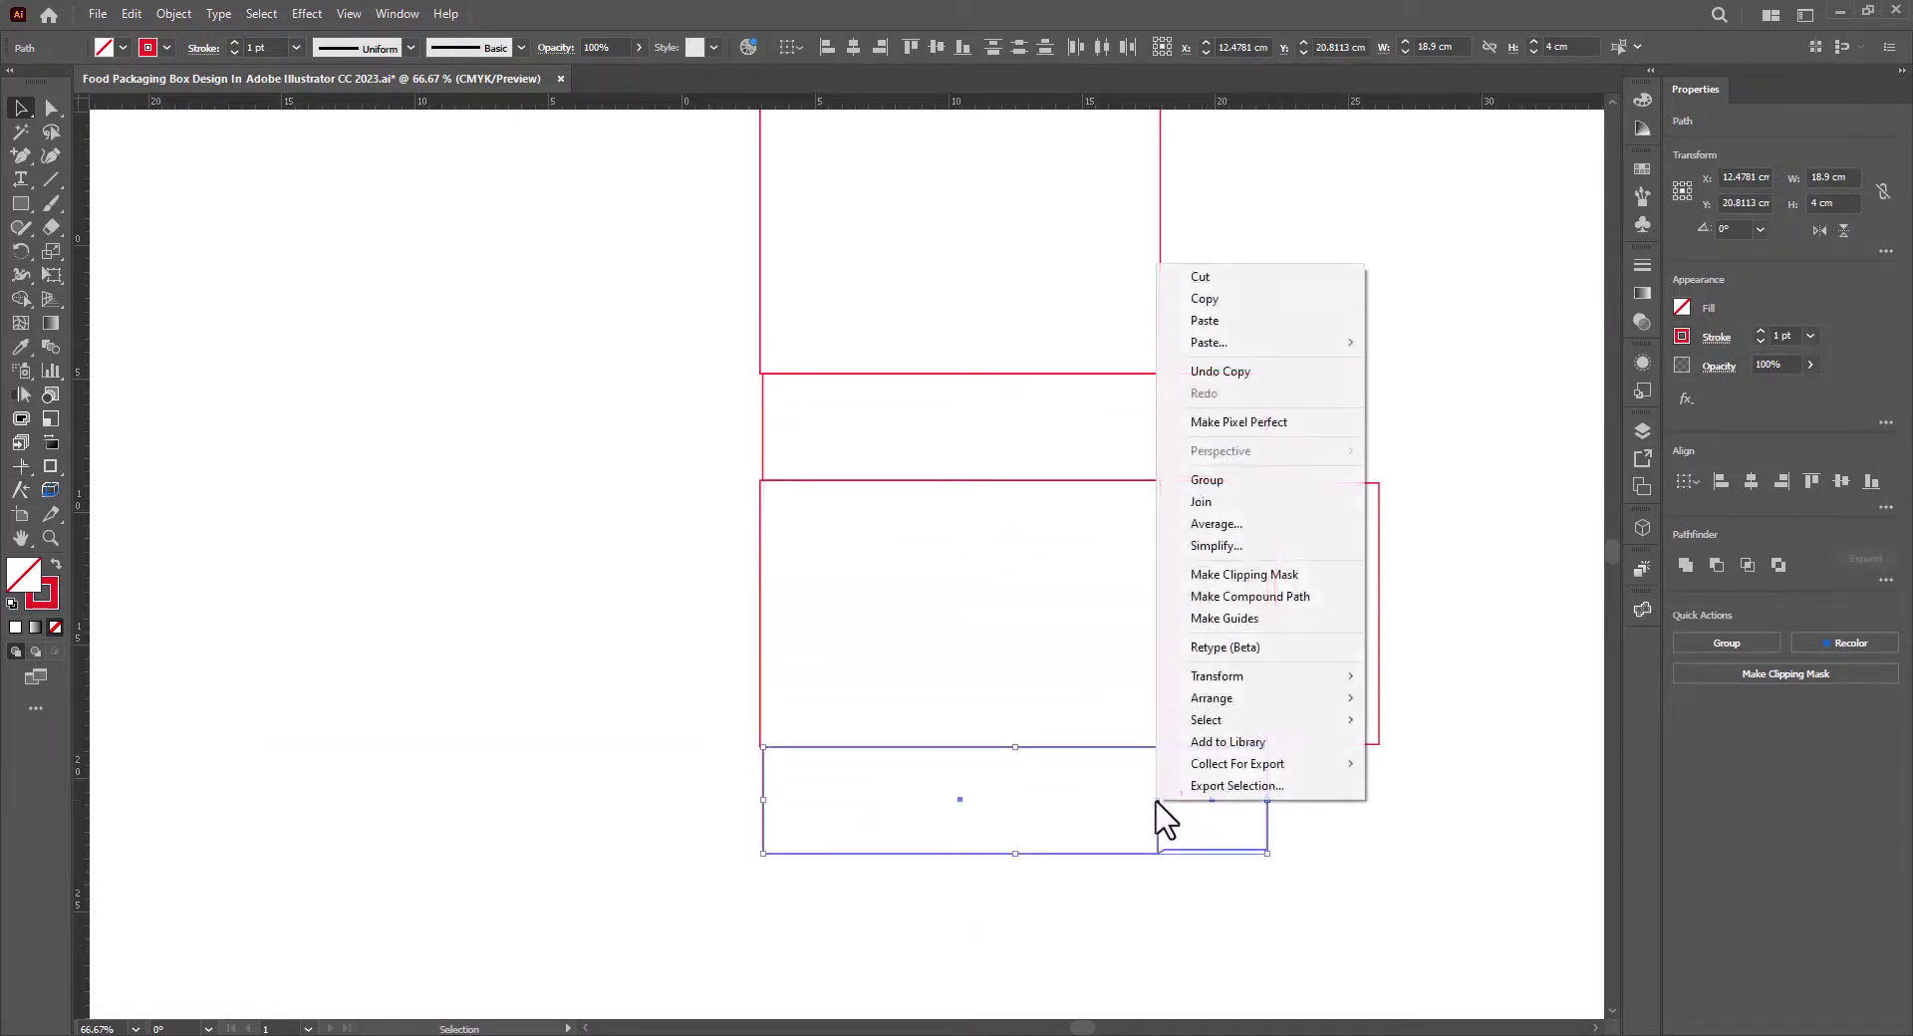
pyautogui.moveTo(1238, 687)
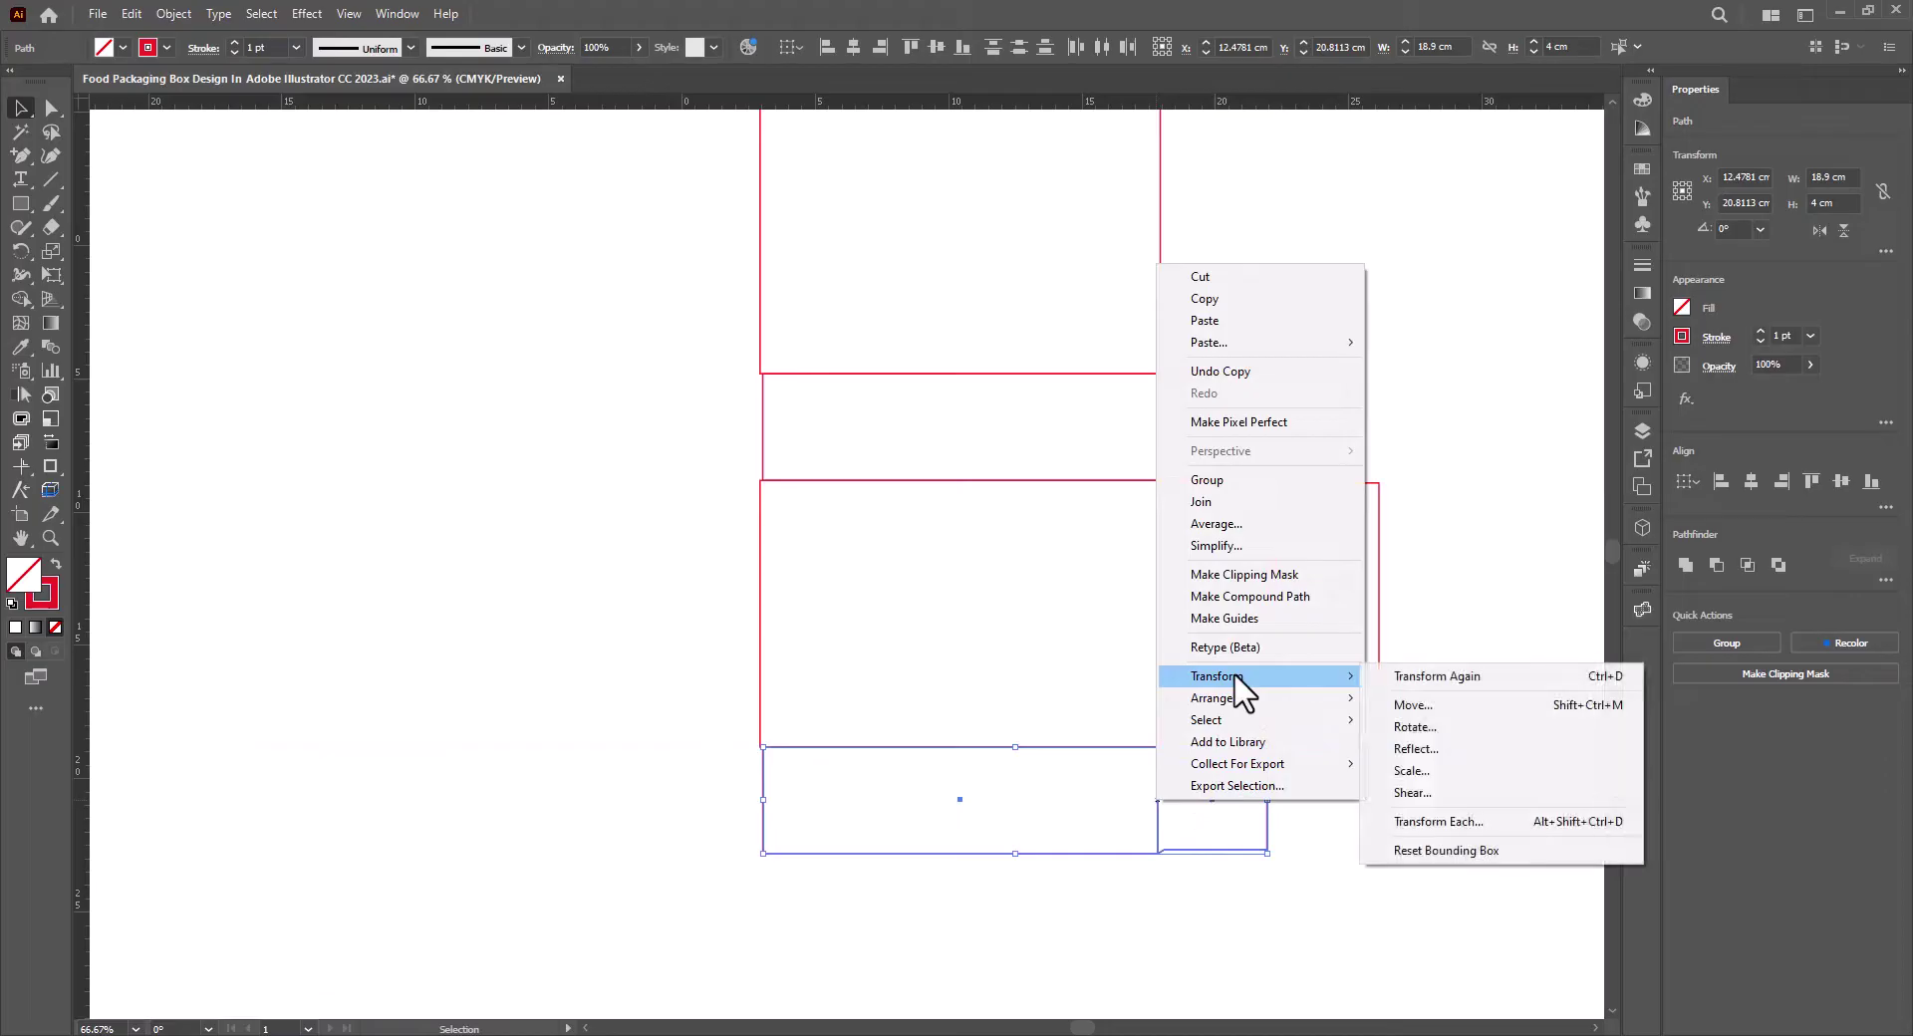
pyautogui.click(1416, 749)
pyautogui.click(512, 413)
pyautogui.click(612, 644)
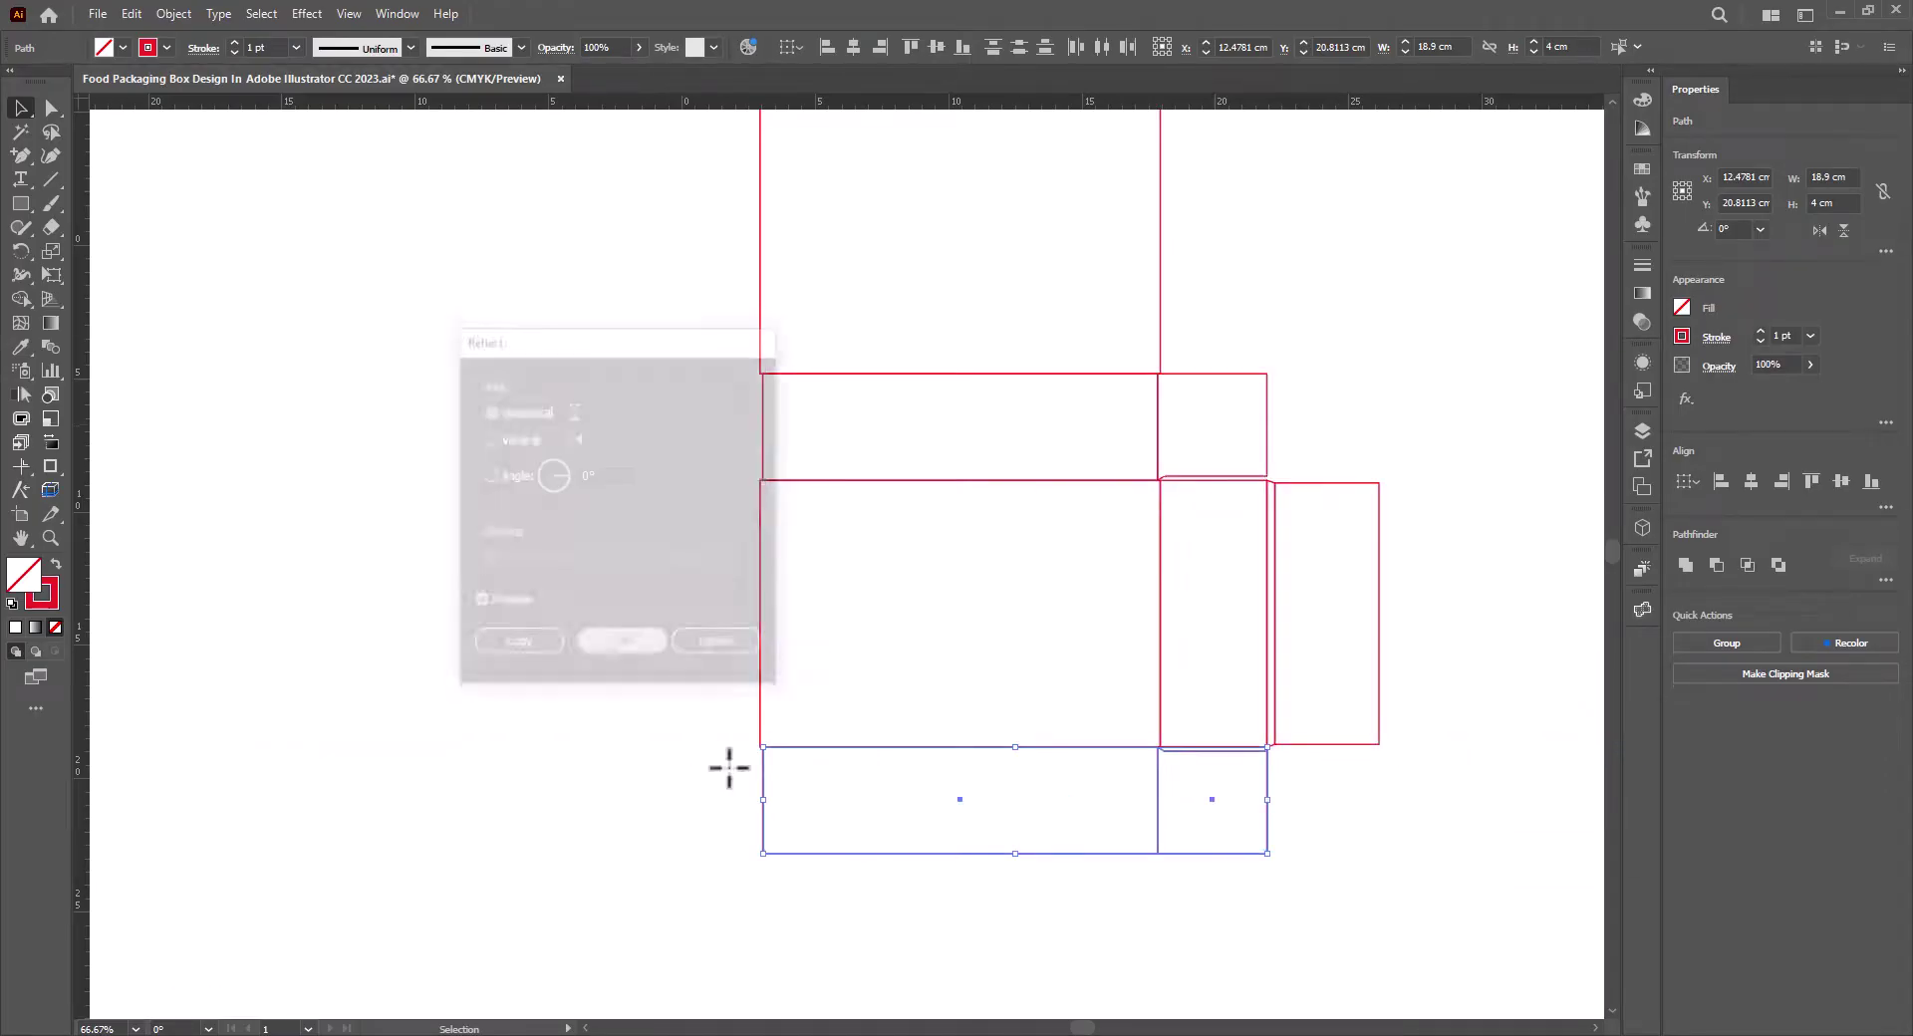
pyautogui.click(1312, 843)
# Check the joint between the mirrored flap and the panels above it in outline view, and return to preview.
pyautogui.hotkey('ctrl', 'y')
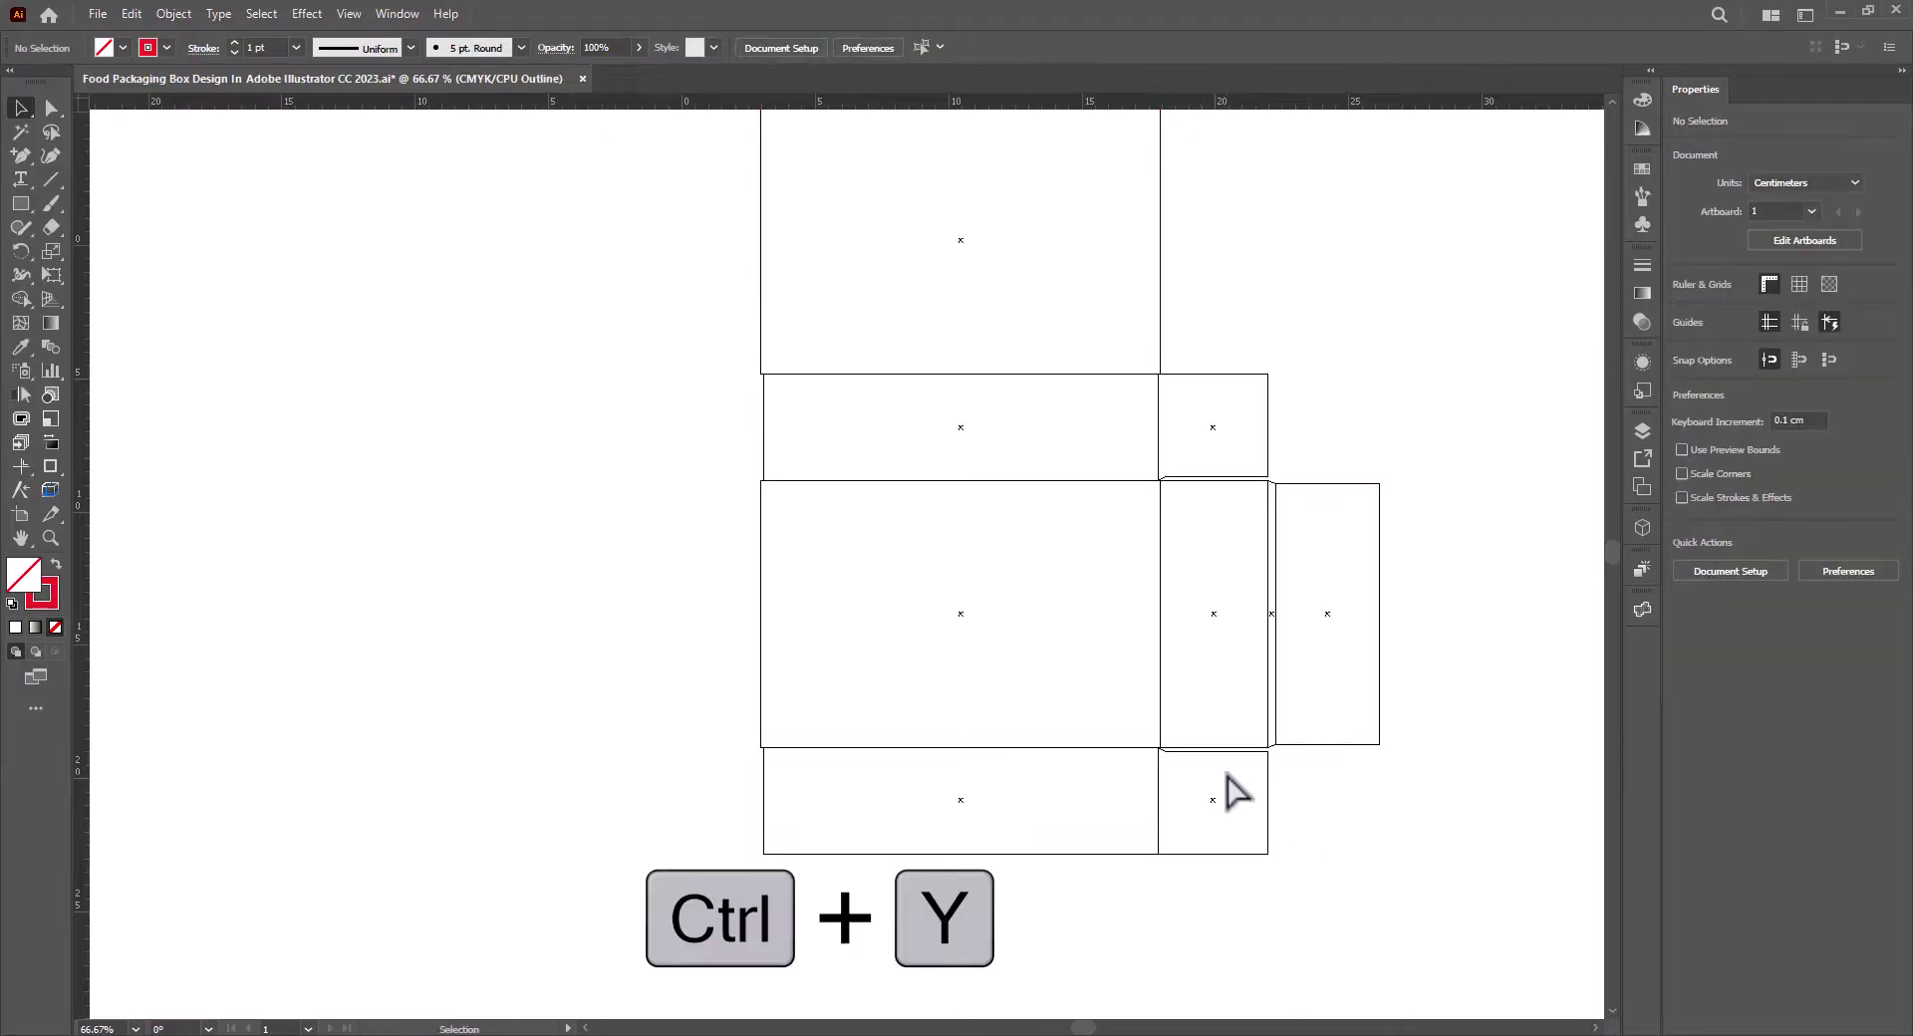
pyautogui.scroll(4, 1271, 775)
pyautogui.scroll(-2, 952, 743)
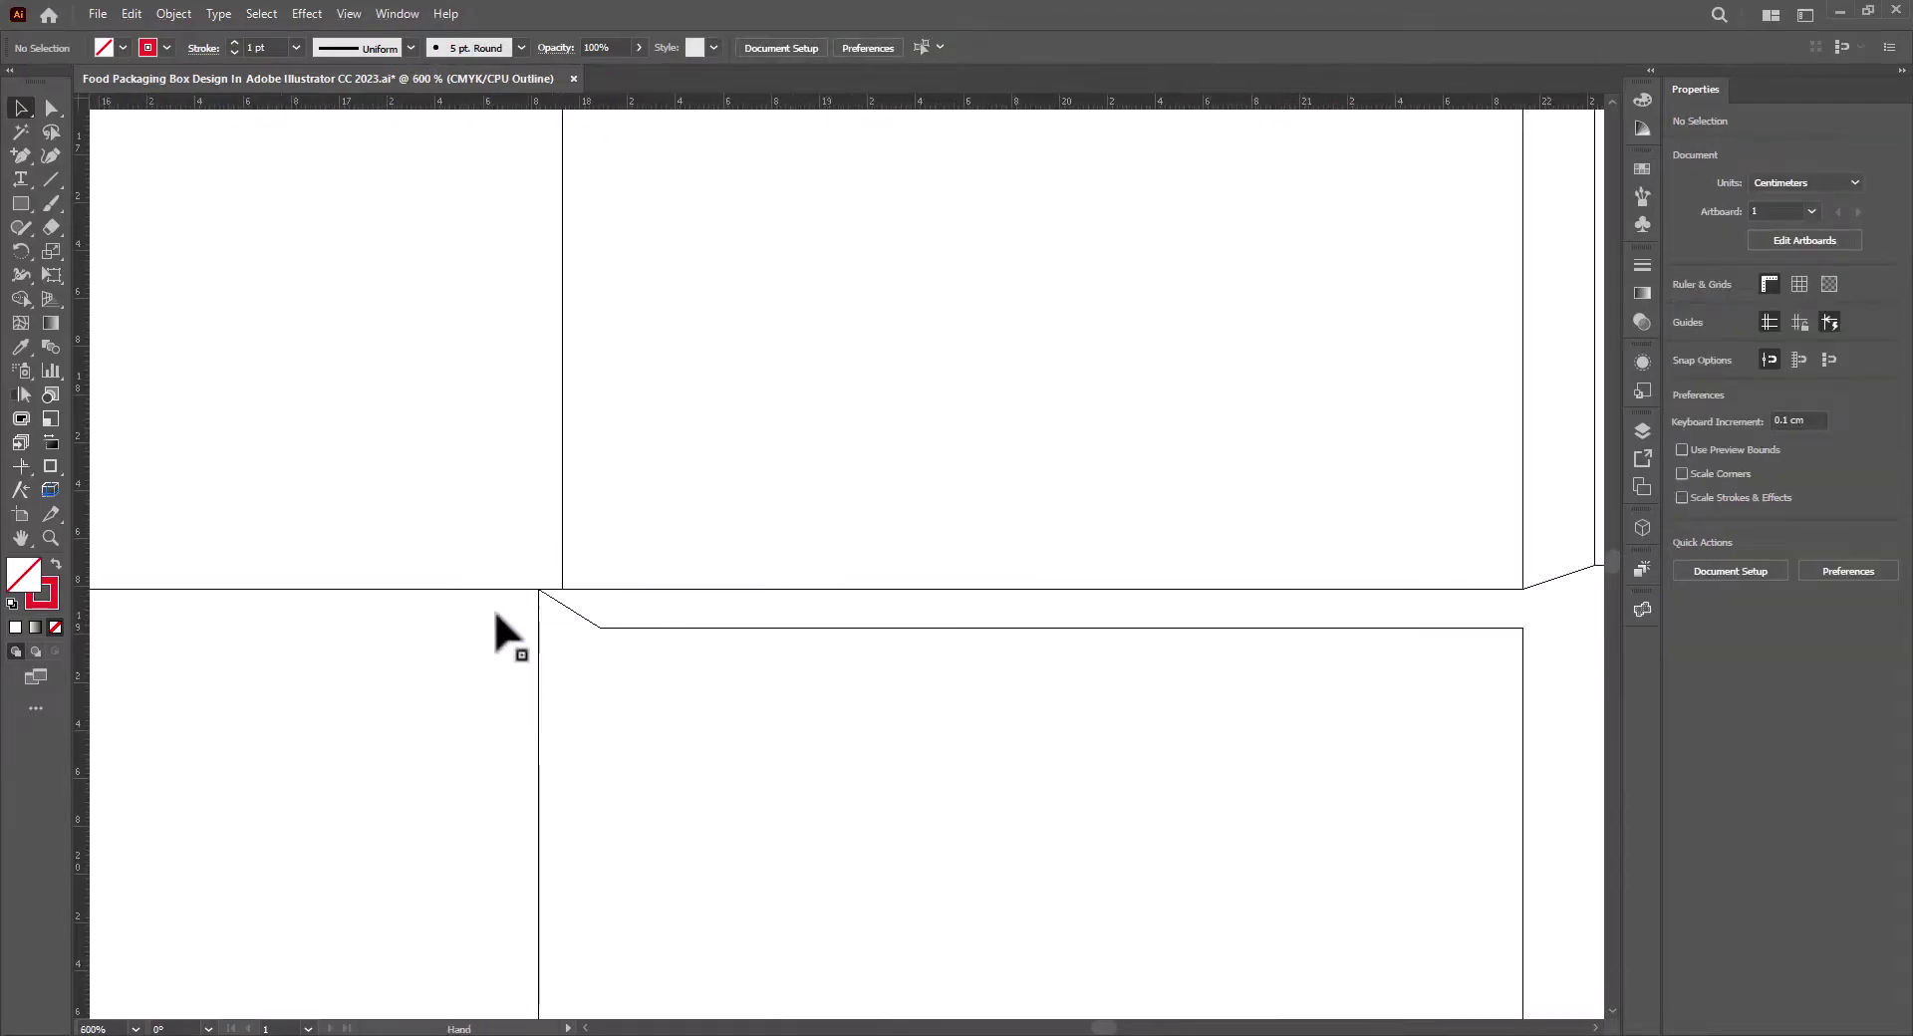
pyautogui.scroll(-4, 937, 628)
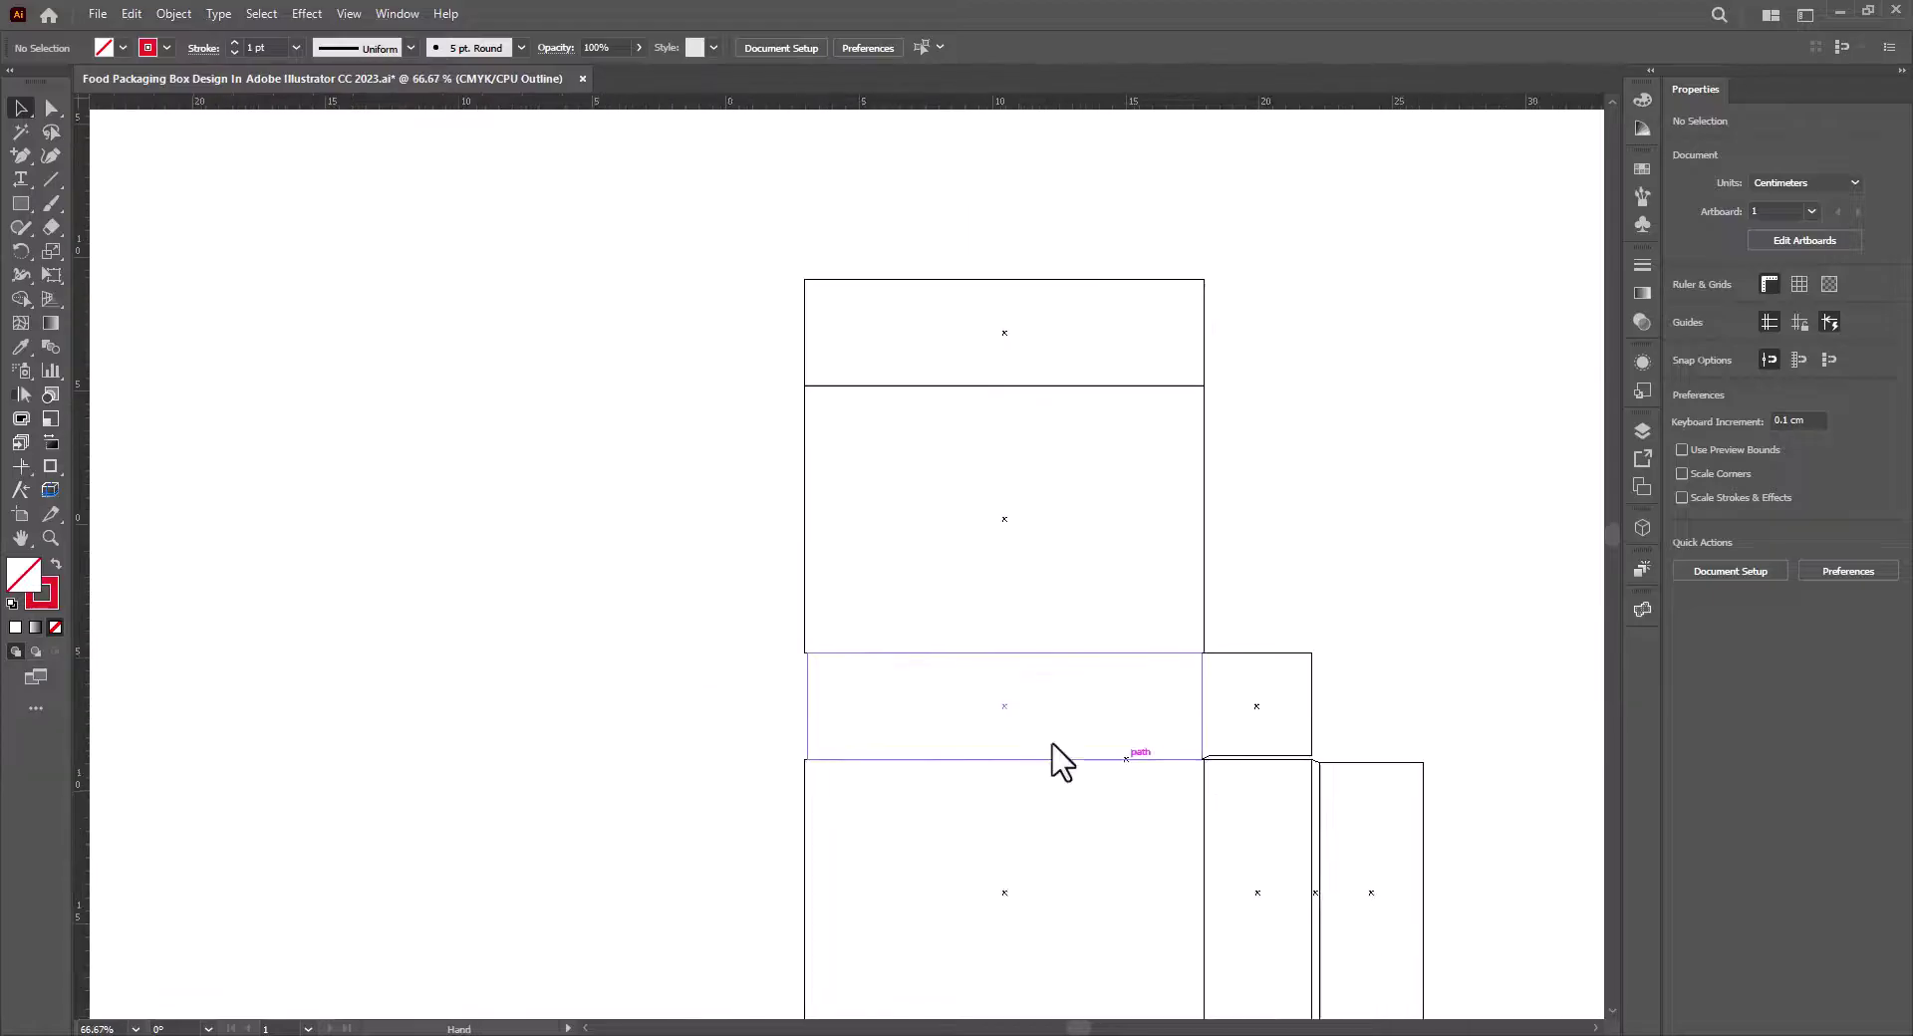
pyautogui.hotkey('ctrl', 'y')
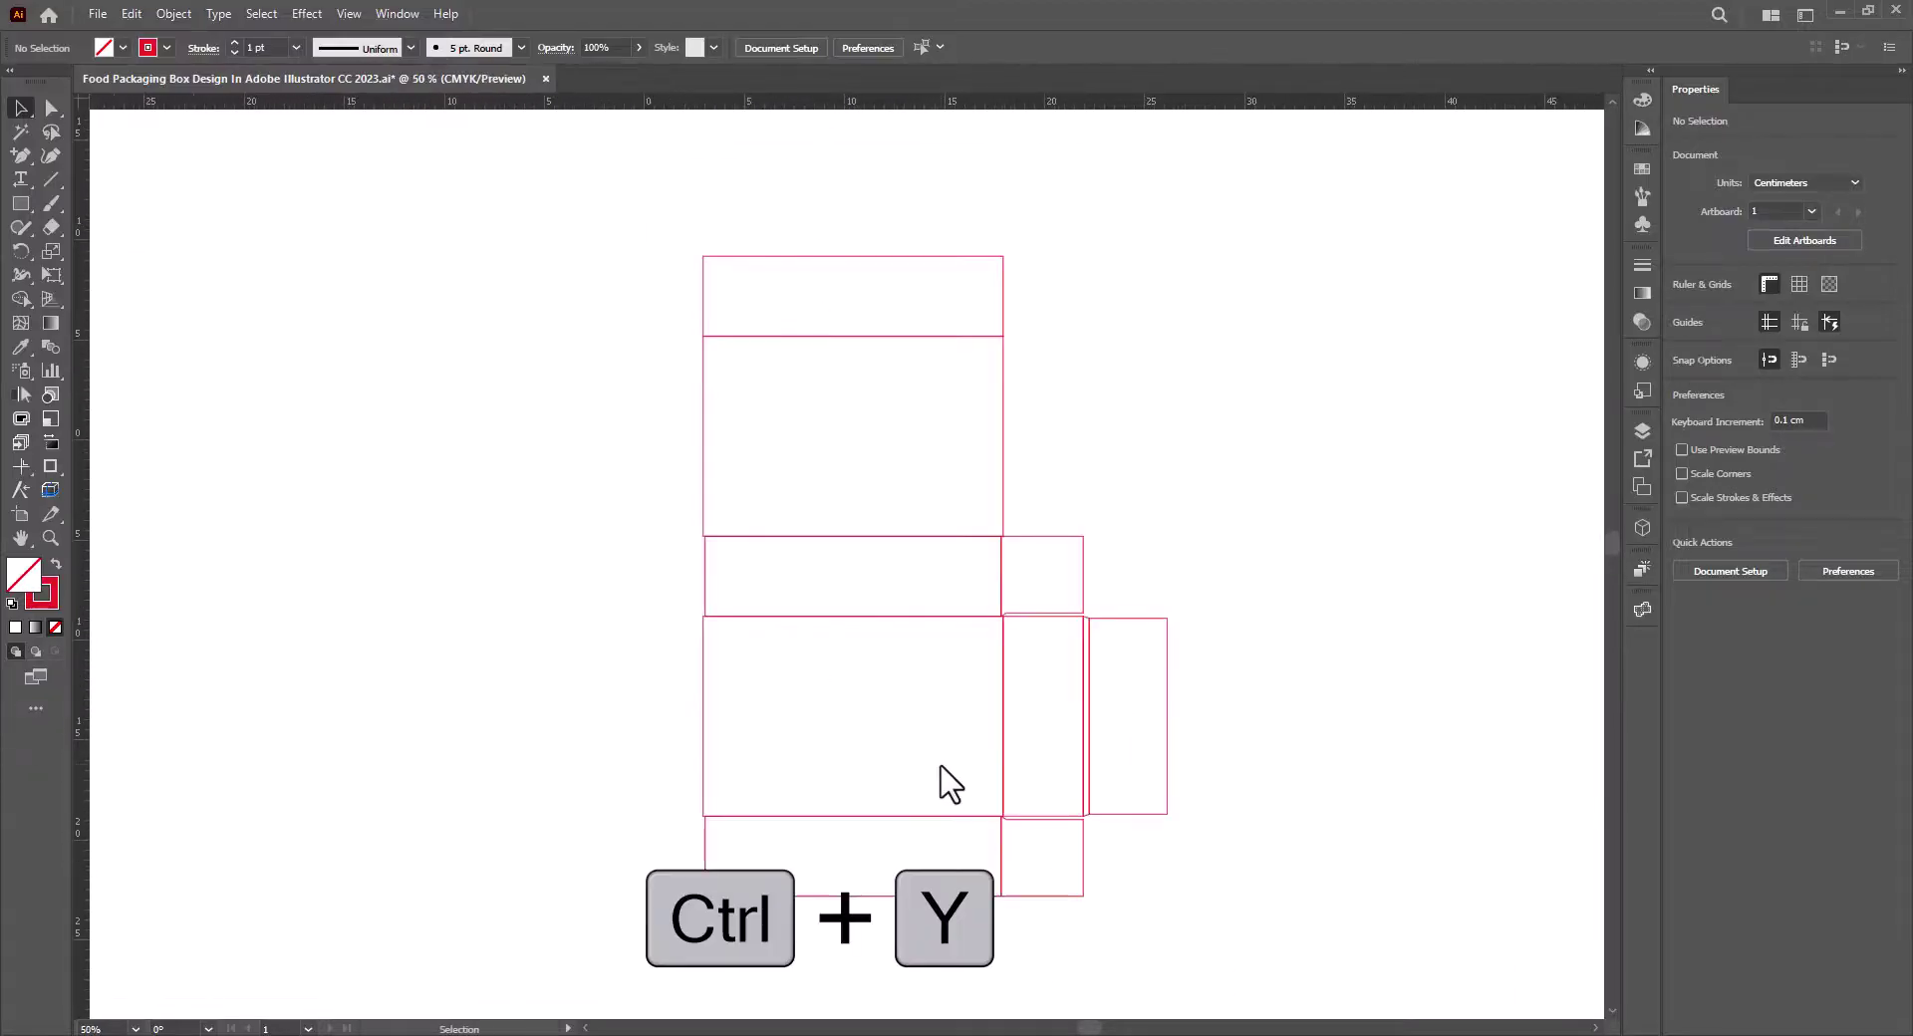
# Reduce the height of the bottom strip and its flap together by 0.1 cm to 3.9 cm, keeping their upper edge fixed.
pyautogui.moveTo(1136, 925); pyautogui.dragTo(797, 881)
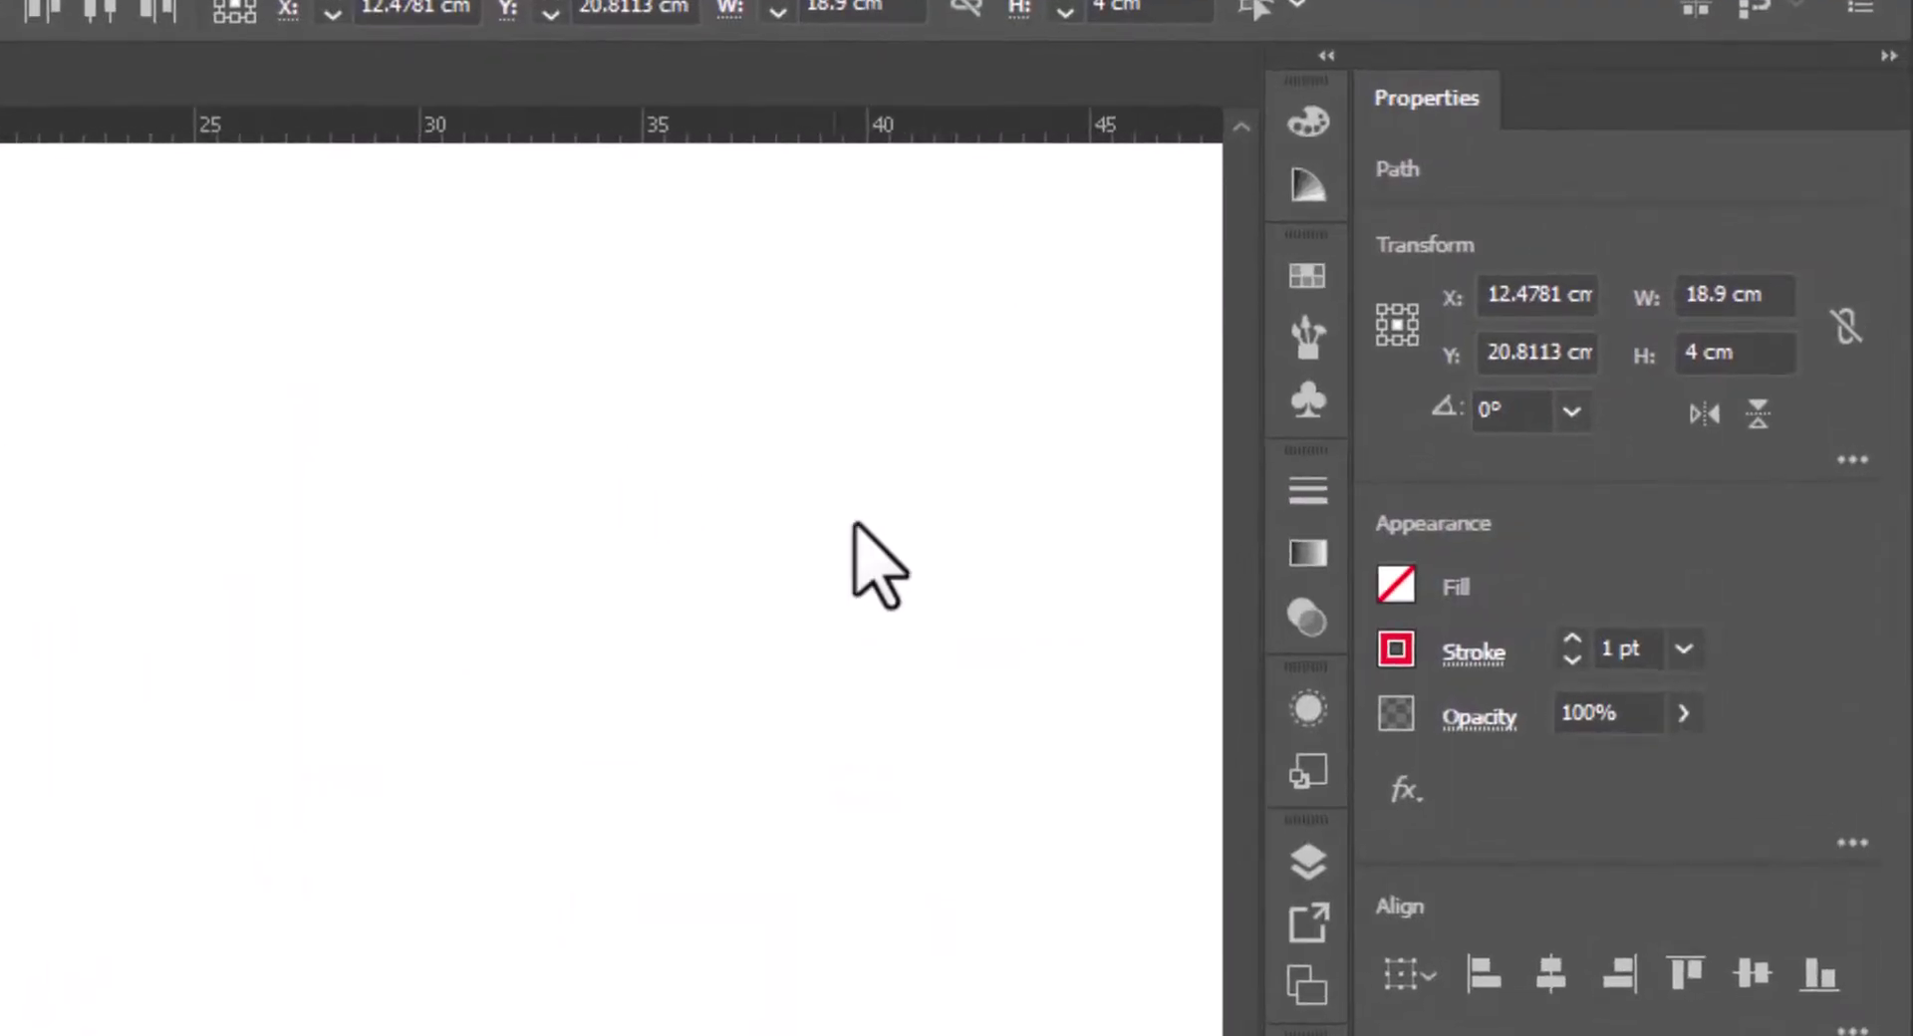
pyautogui.click(1397, 311)
pyautogui.click(1688, 360)
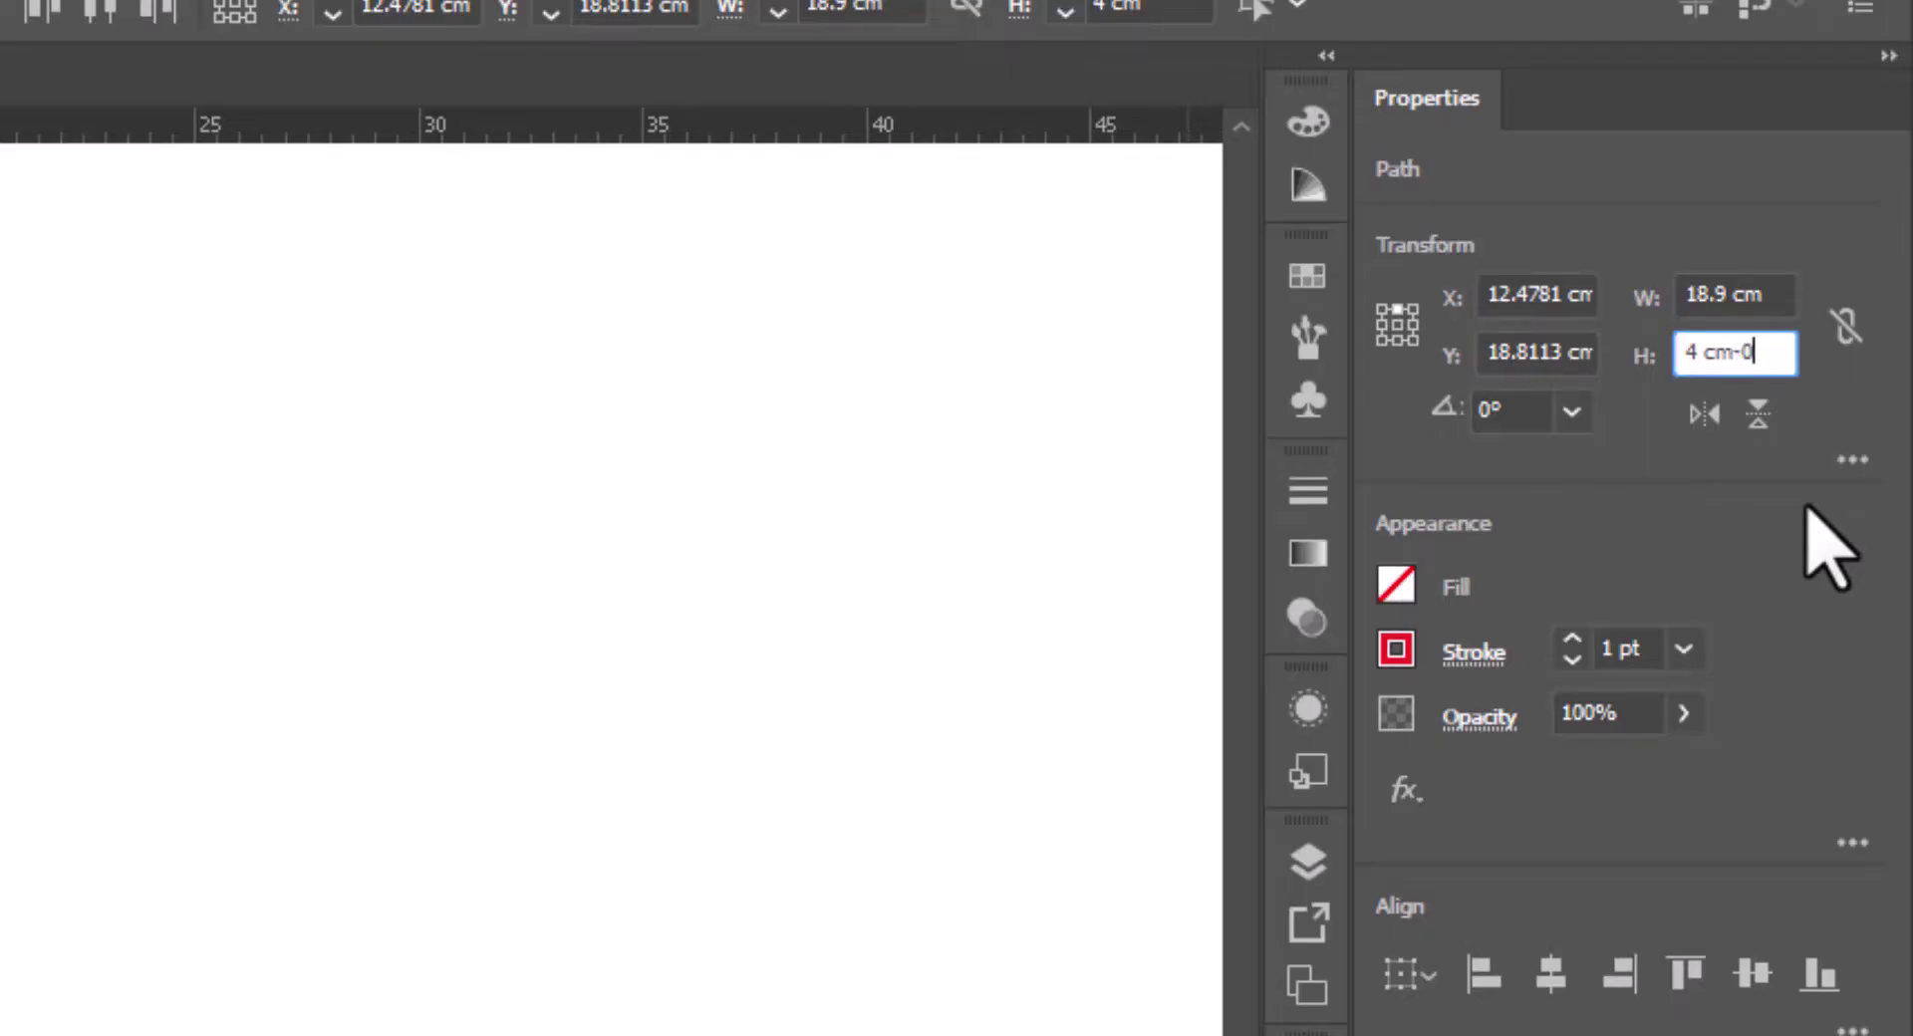
pyautogui.write('-0.1')
pyautogui.press('Return')
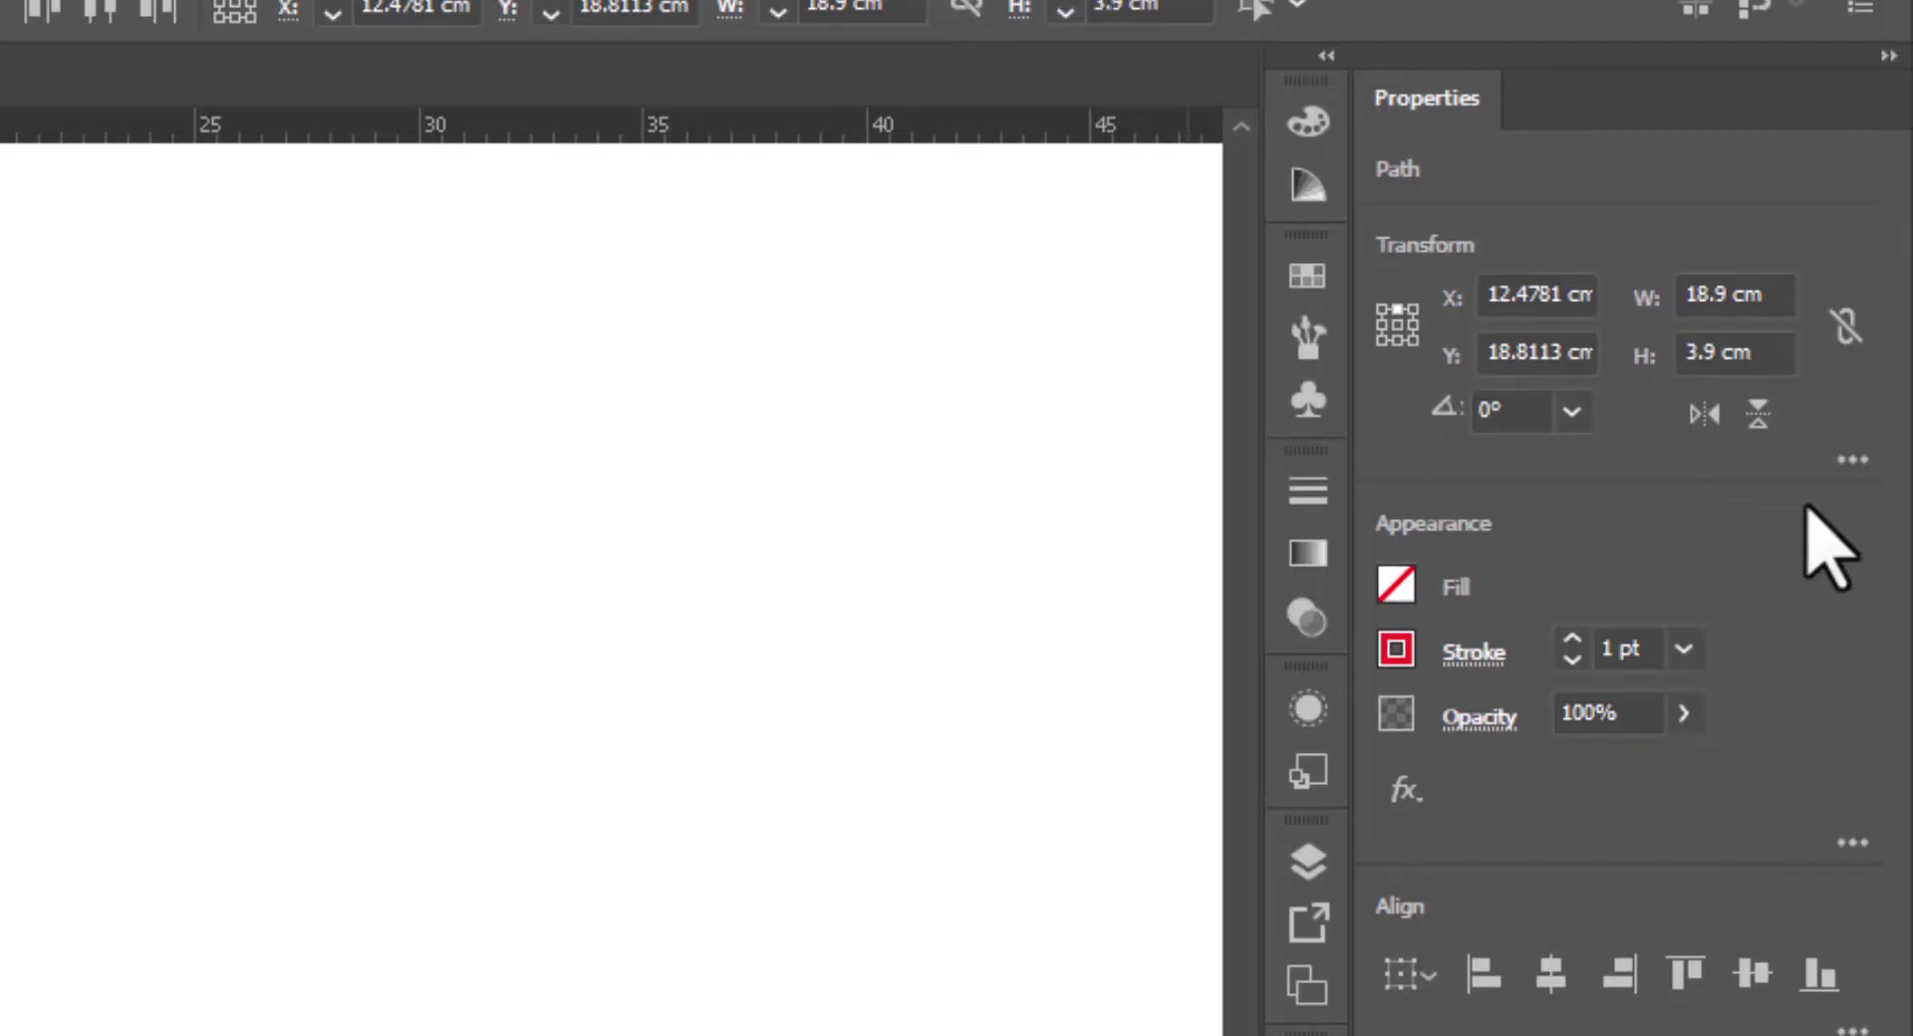
pyautogui.click(1280, 778)
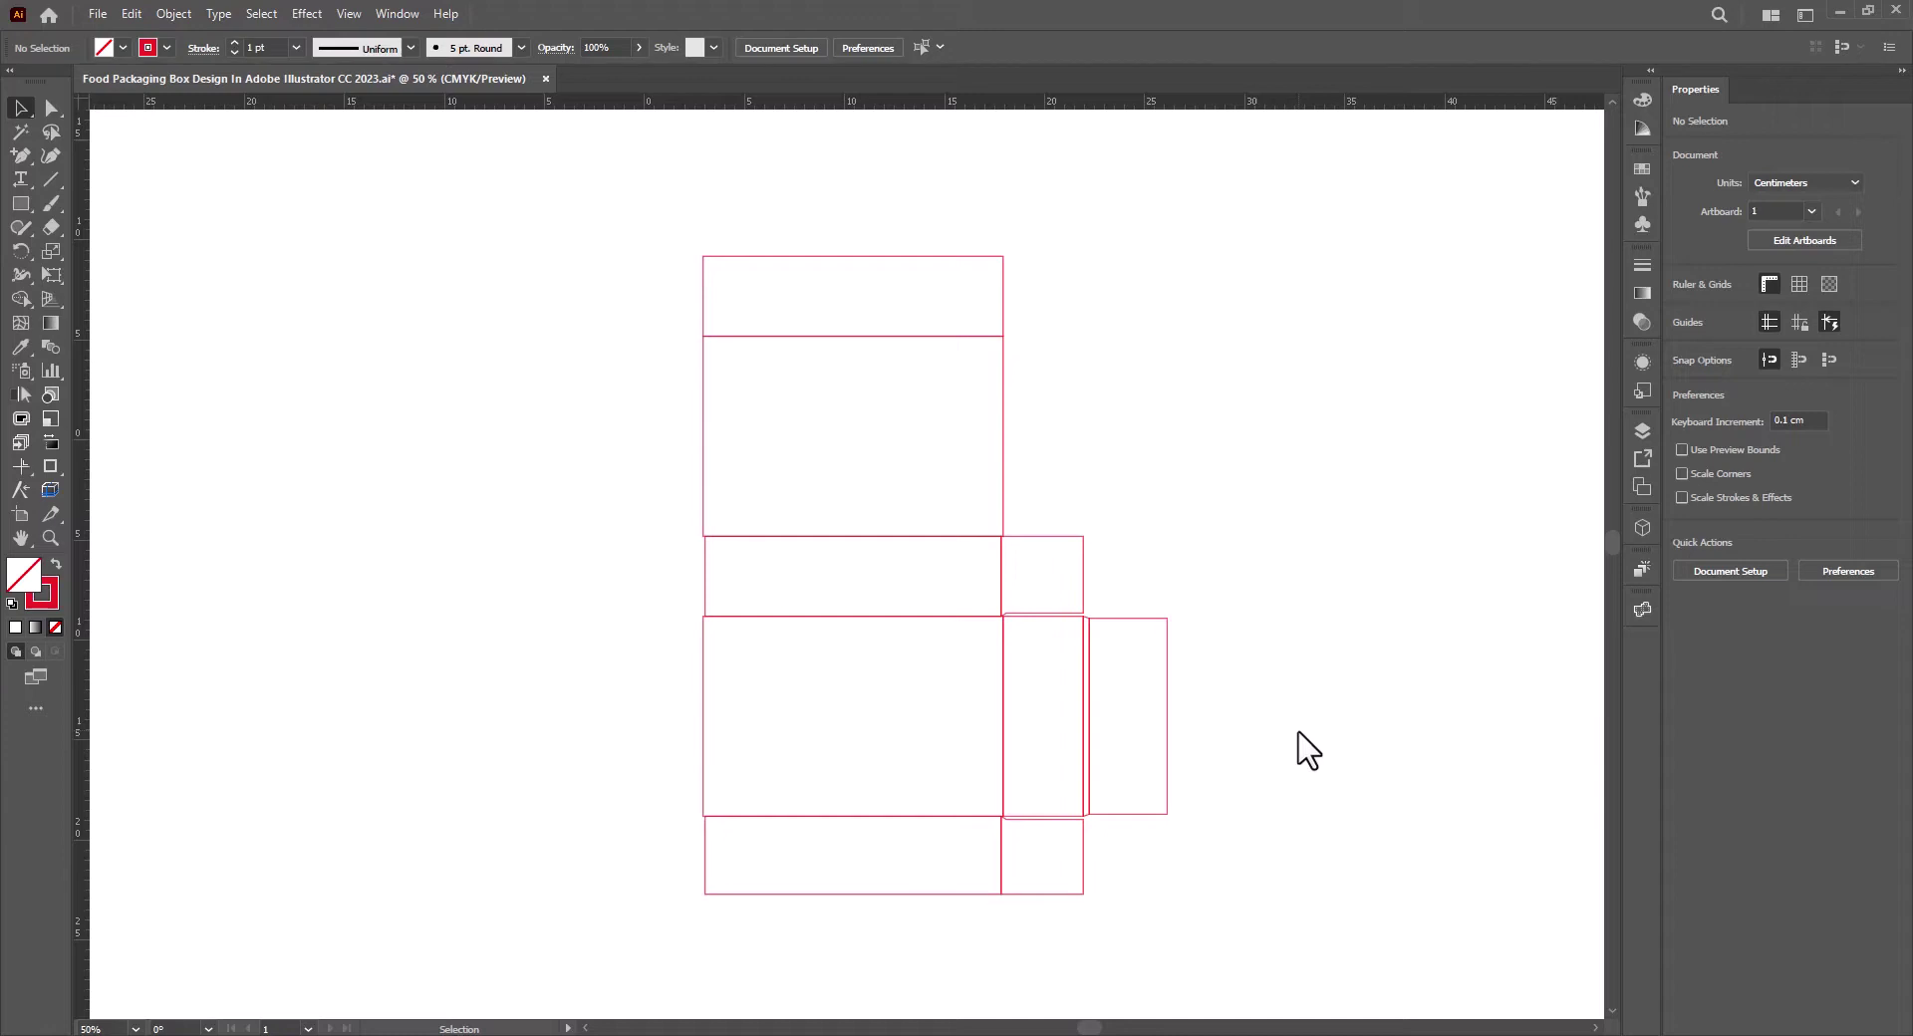
# Narrow the upper 10 cm high main panel to 14.8 cm, aligning both sides with the strip below it.
pyautogui.scroll(2, 909, 498)
pyautogui.scroll(2, 924, 538)
pyautogui.click(539, 460)
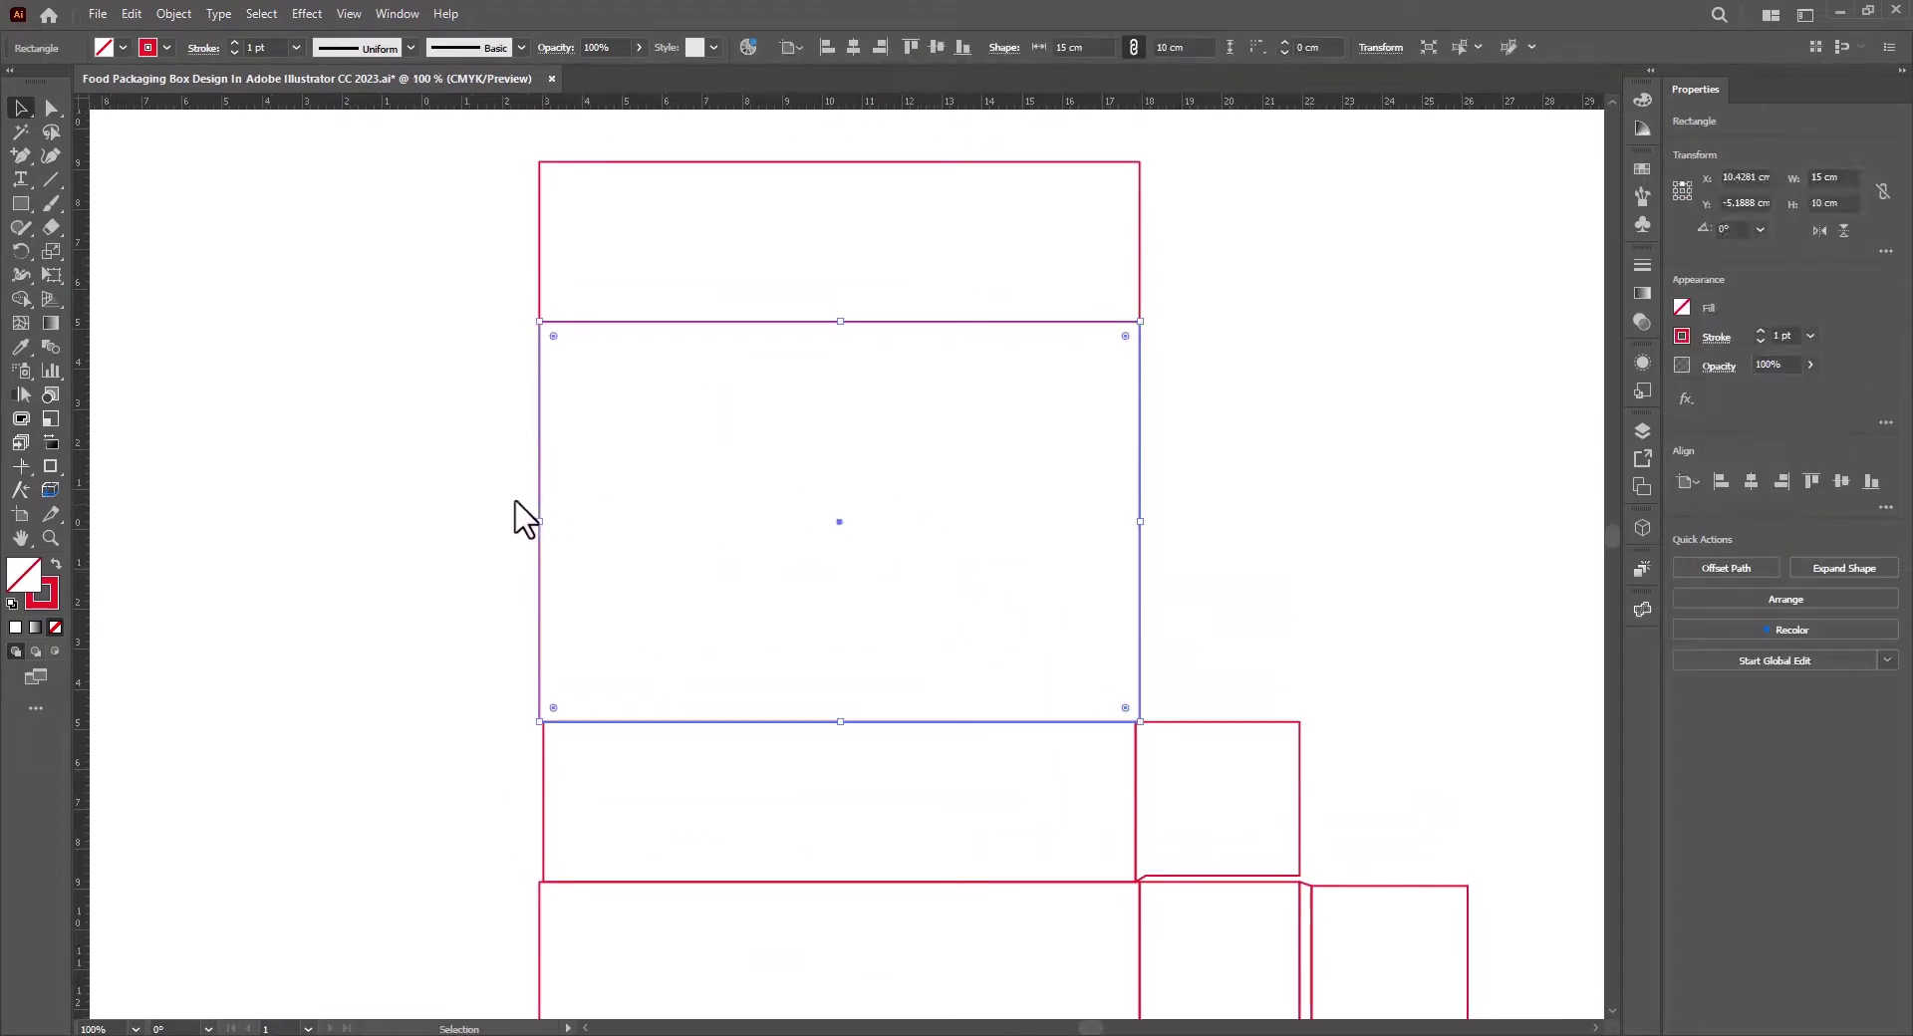
pyautogui.moveTo(539, 521); pyautogui.dragTo(544, 521)
pyautogui.moveTo(1142, 521); pyautogui.dragTo(1136, 521)
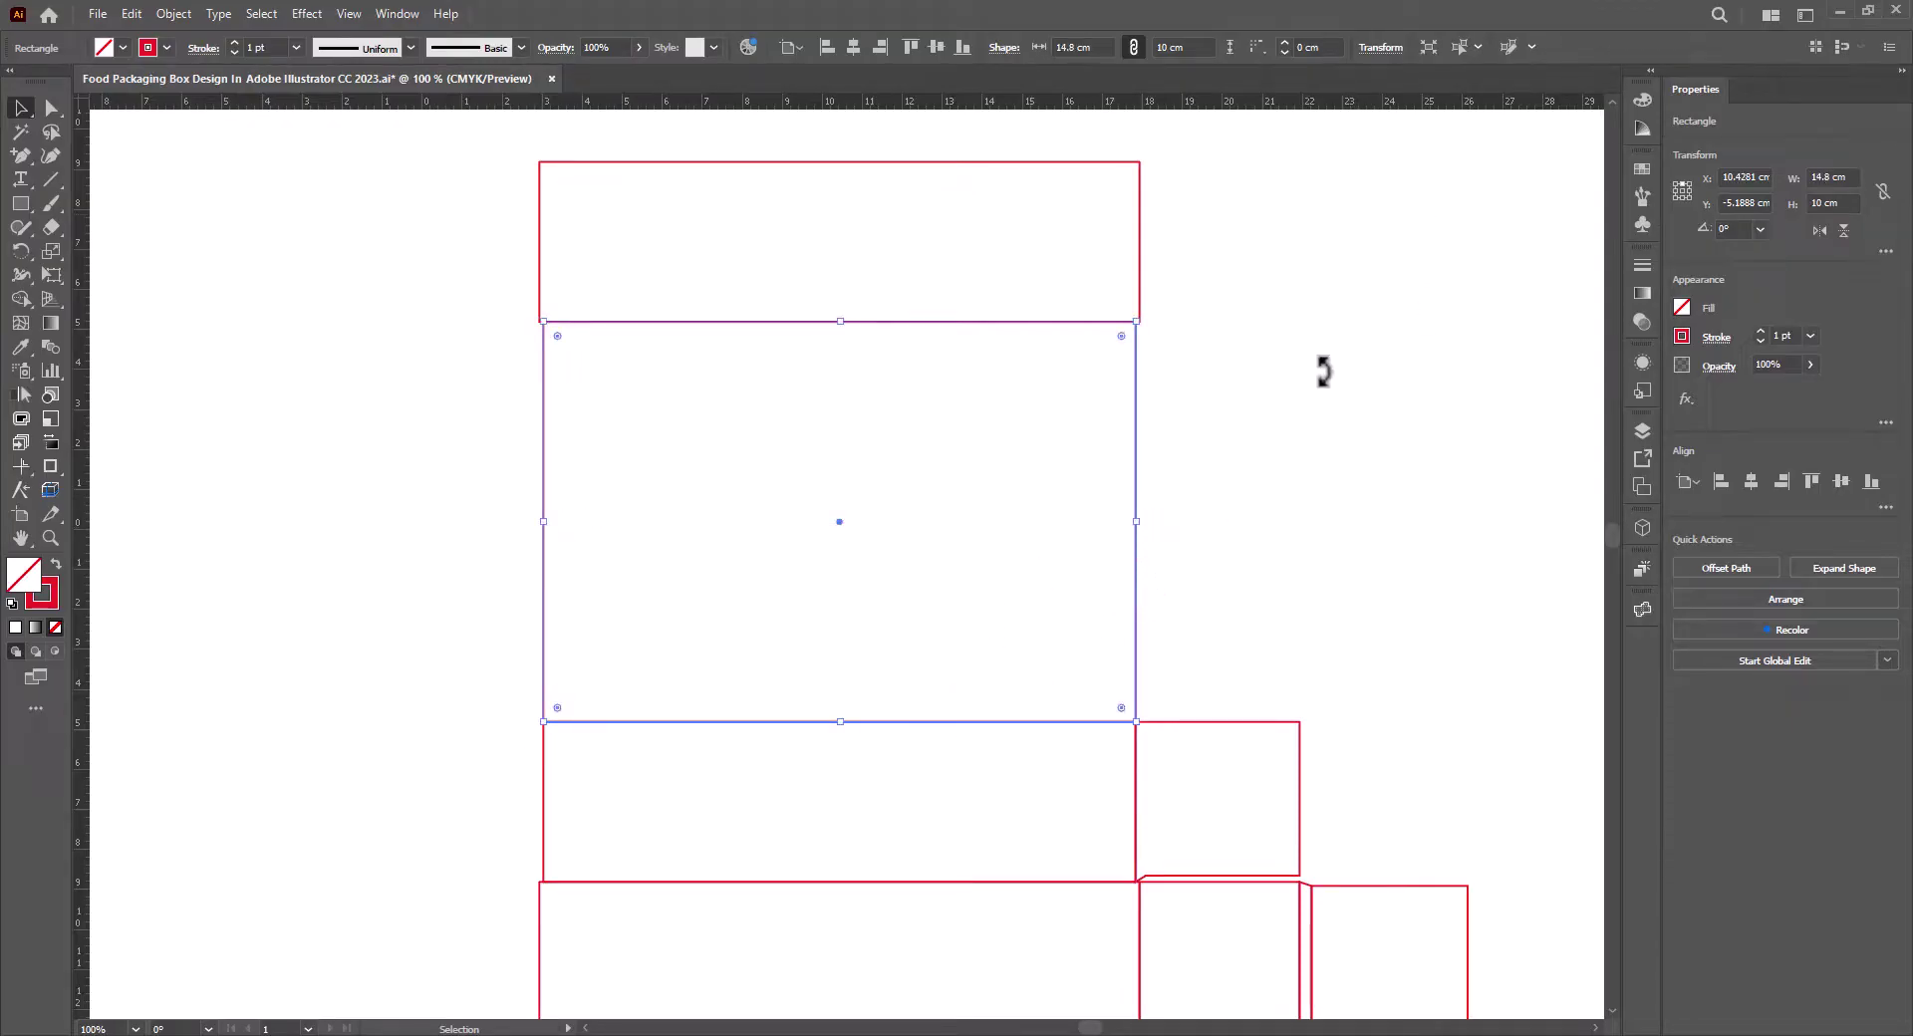
# Reduce the upper main panel's width by 0.3 cm to 14.5 cm, scaling from its center.
pyautogui.click(1381, 48)
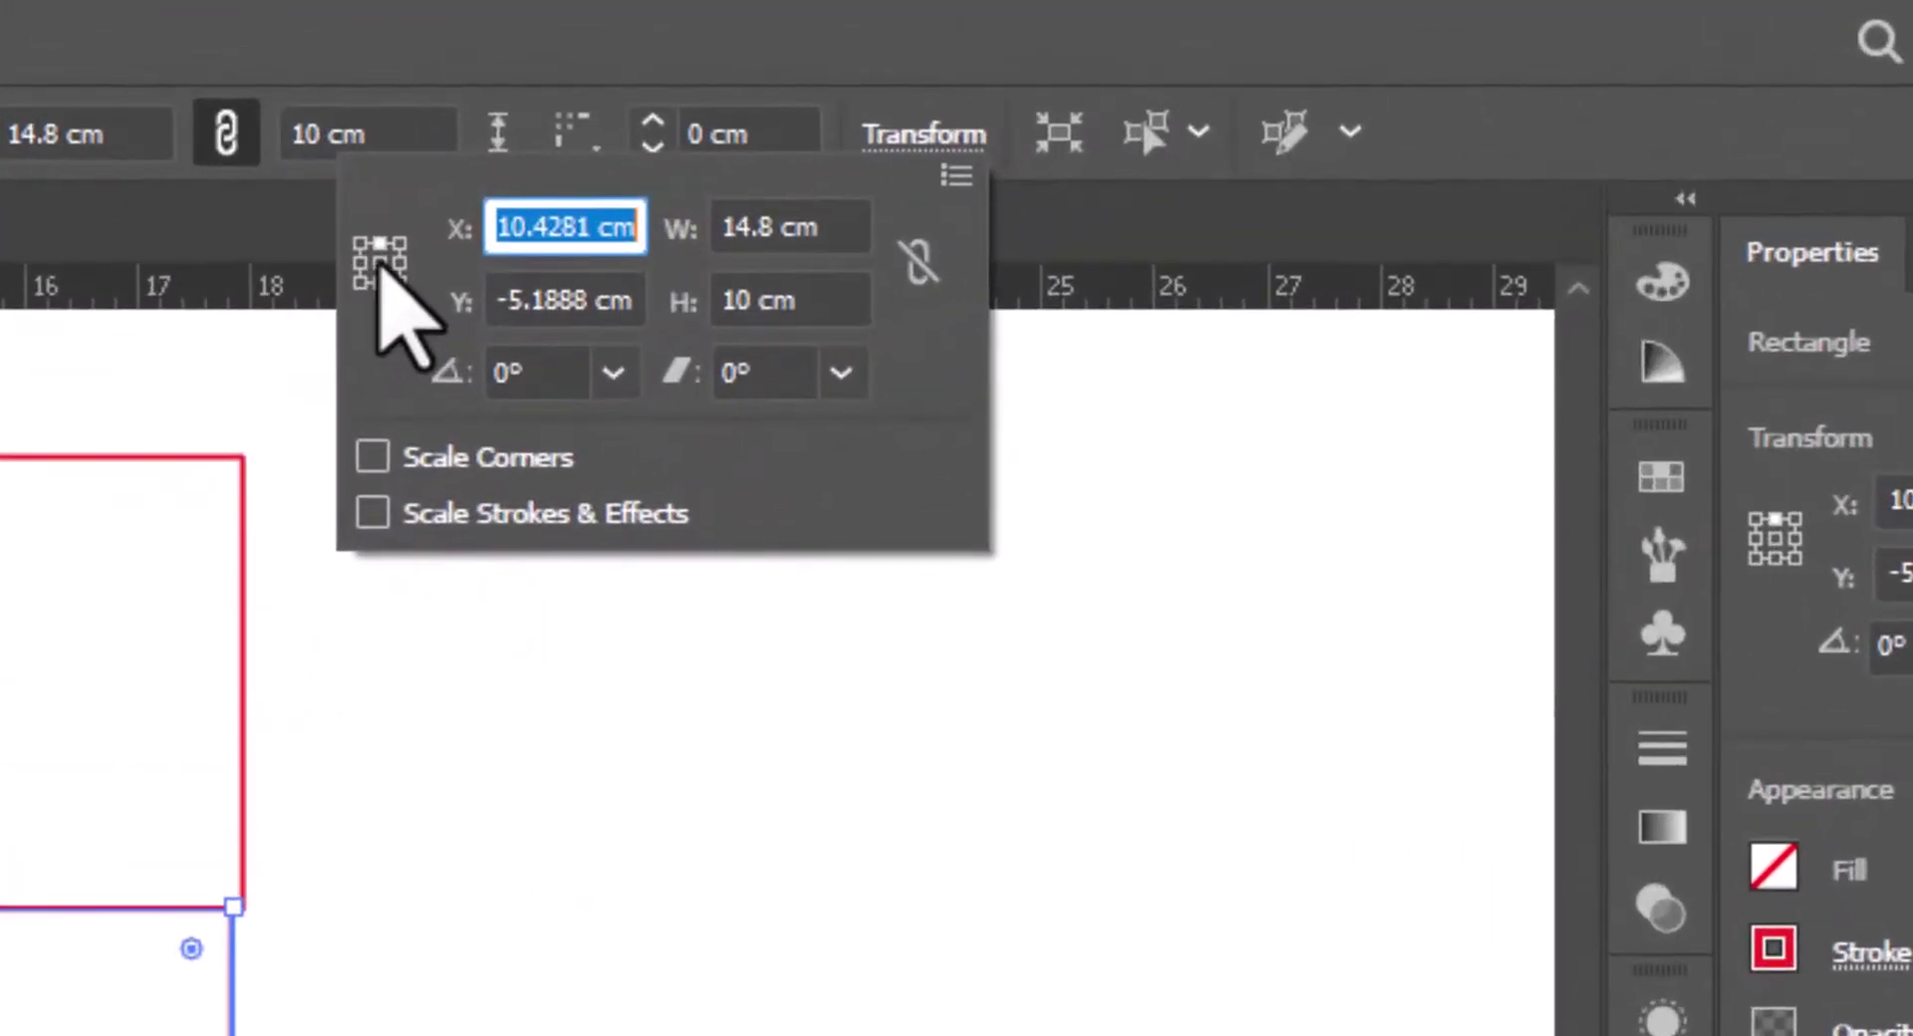
pyautogui.click(380, 264)
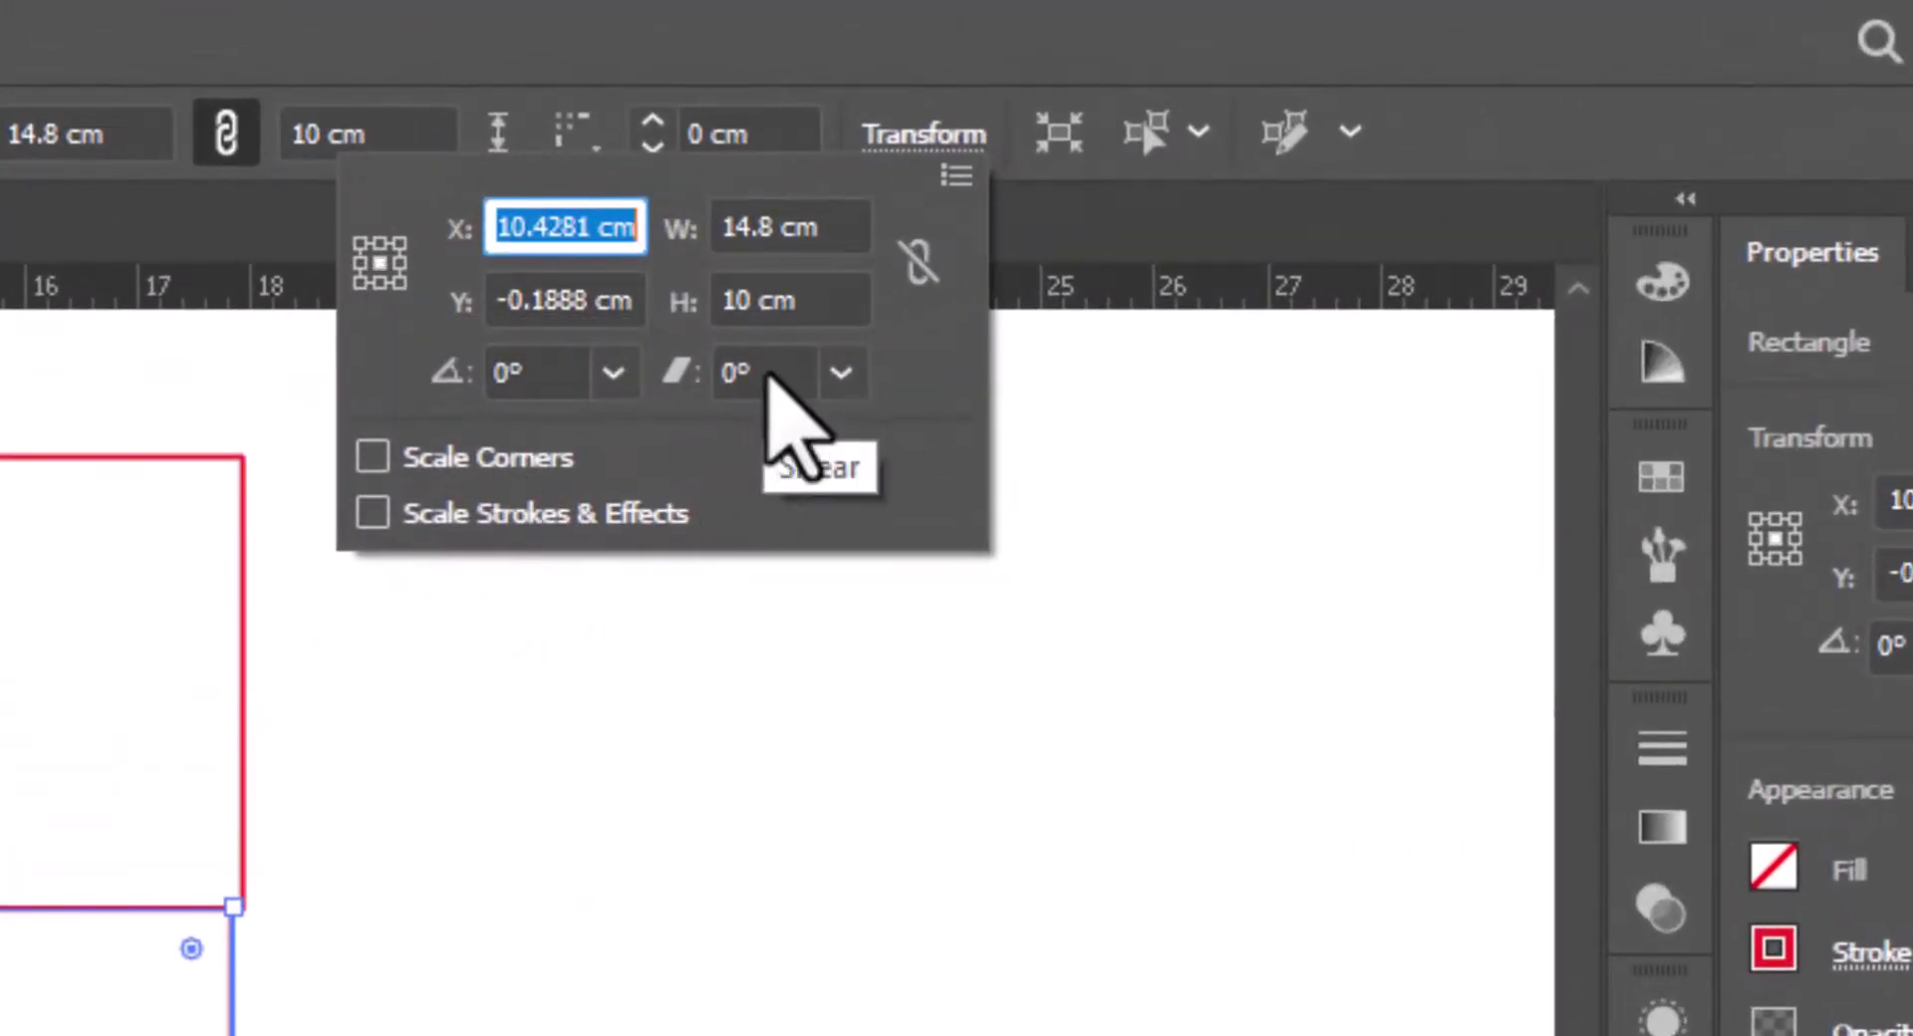
pyautogui.click(854, 233)
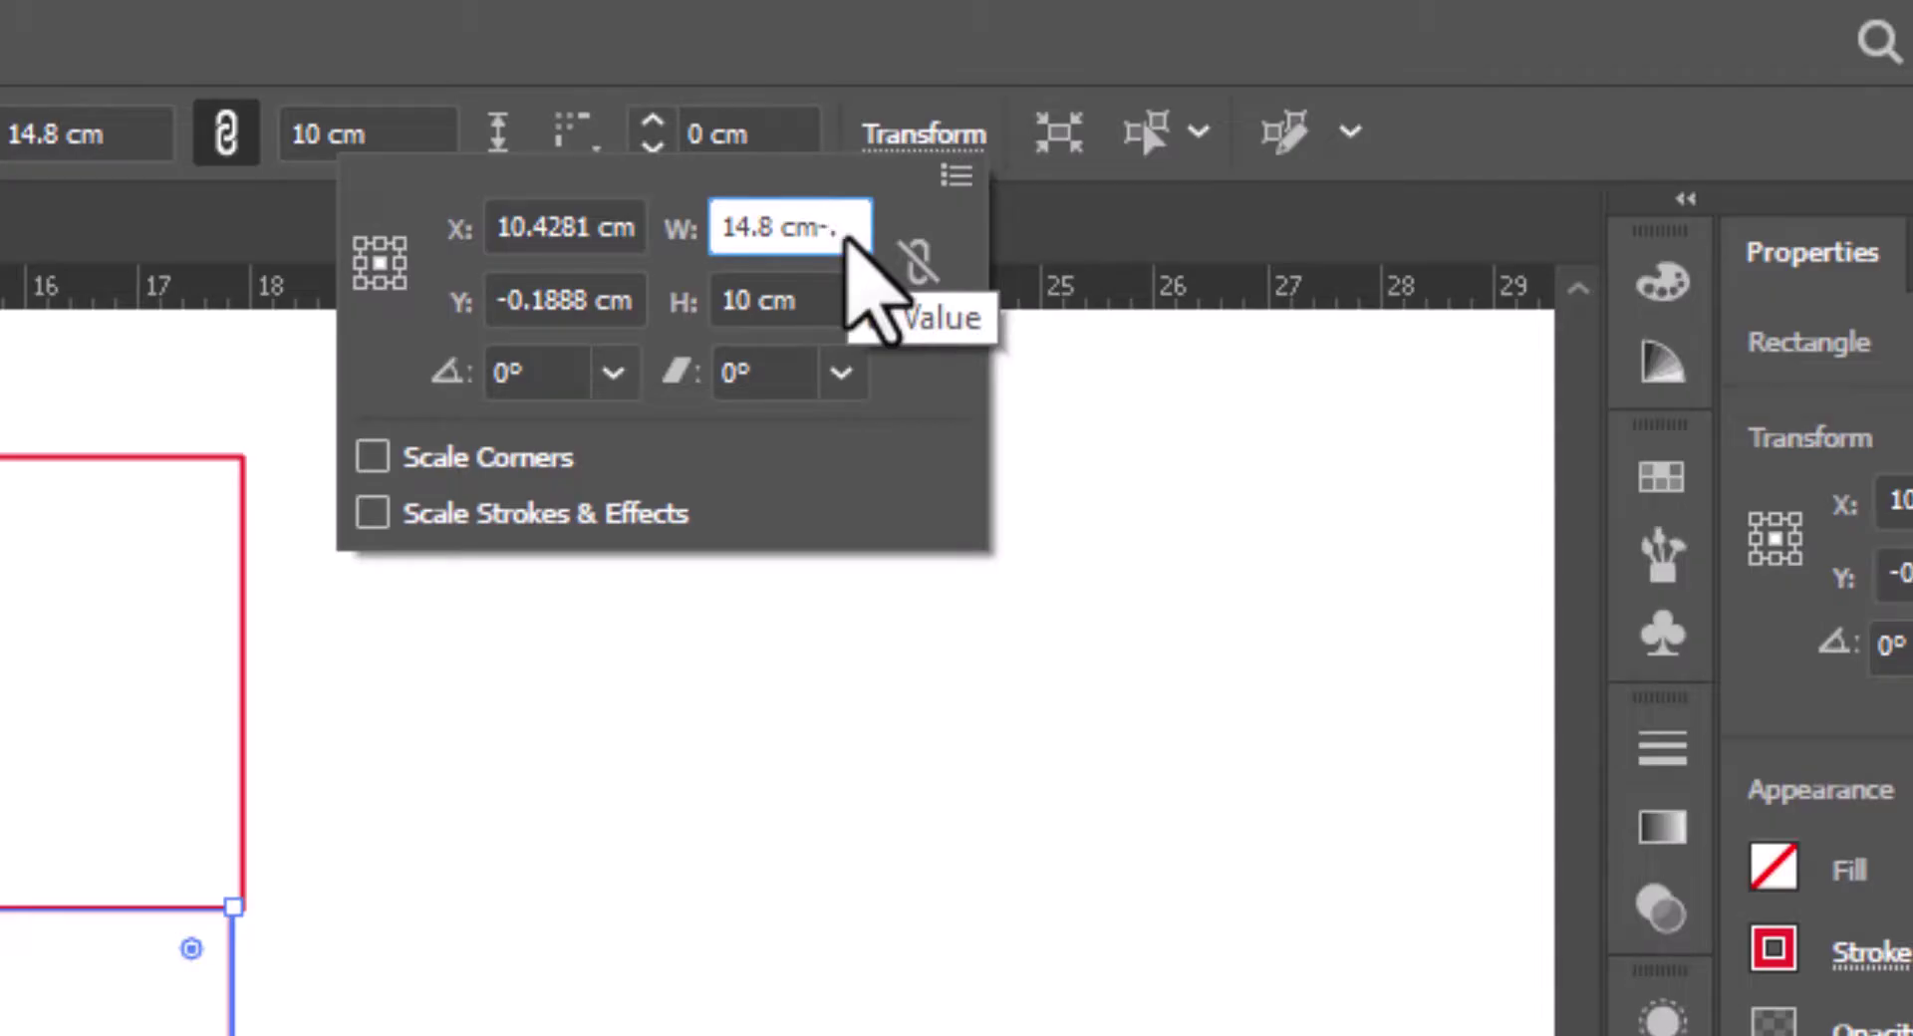
pyautogui.write('-.3')
pyautogui.press('Return')
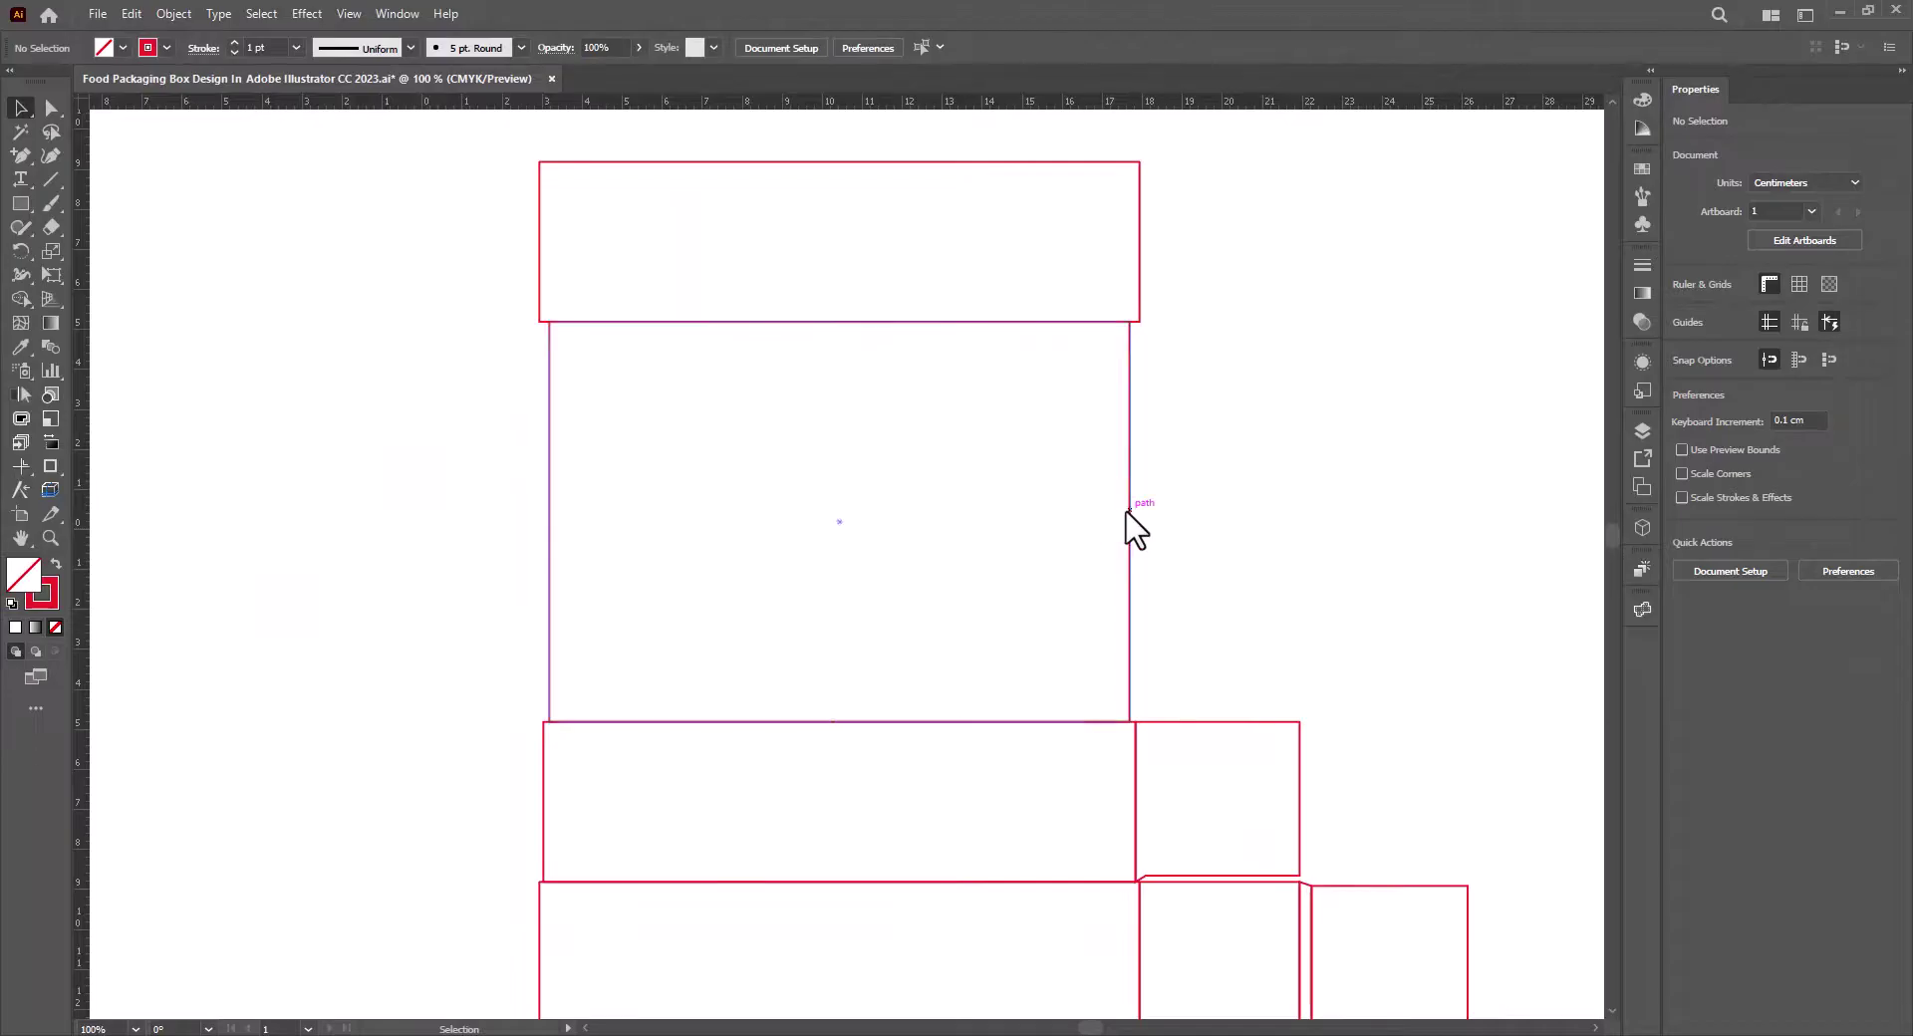
# Duplicate the 14.5 cm panel against its right edge and set the copy's width to 4 cm, keeping its inner edge fixed.
pyautogui.click(1130, 519)
pyautogui.moveTo(550, 486); pyautogui.dragTo(1130, 488)
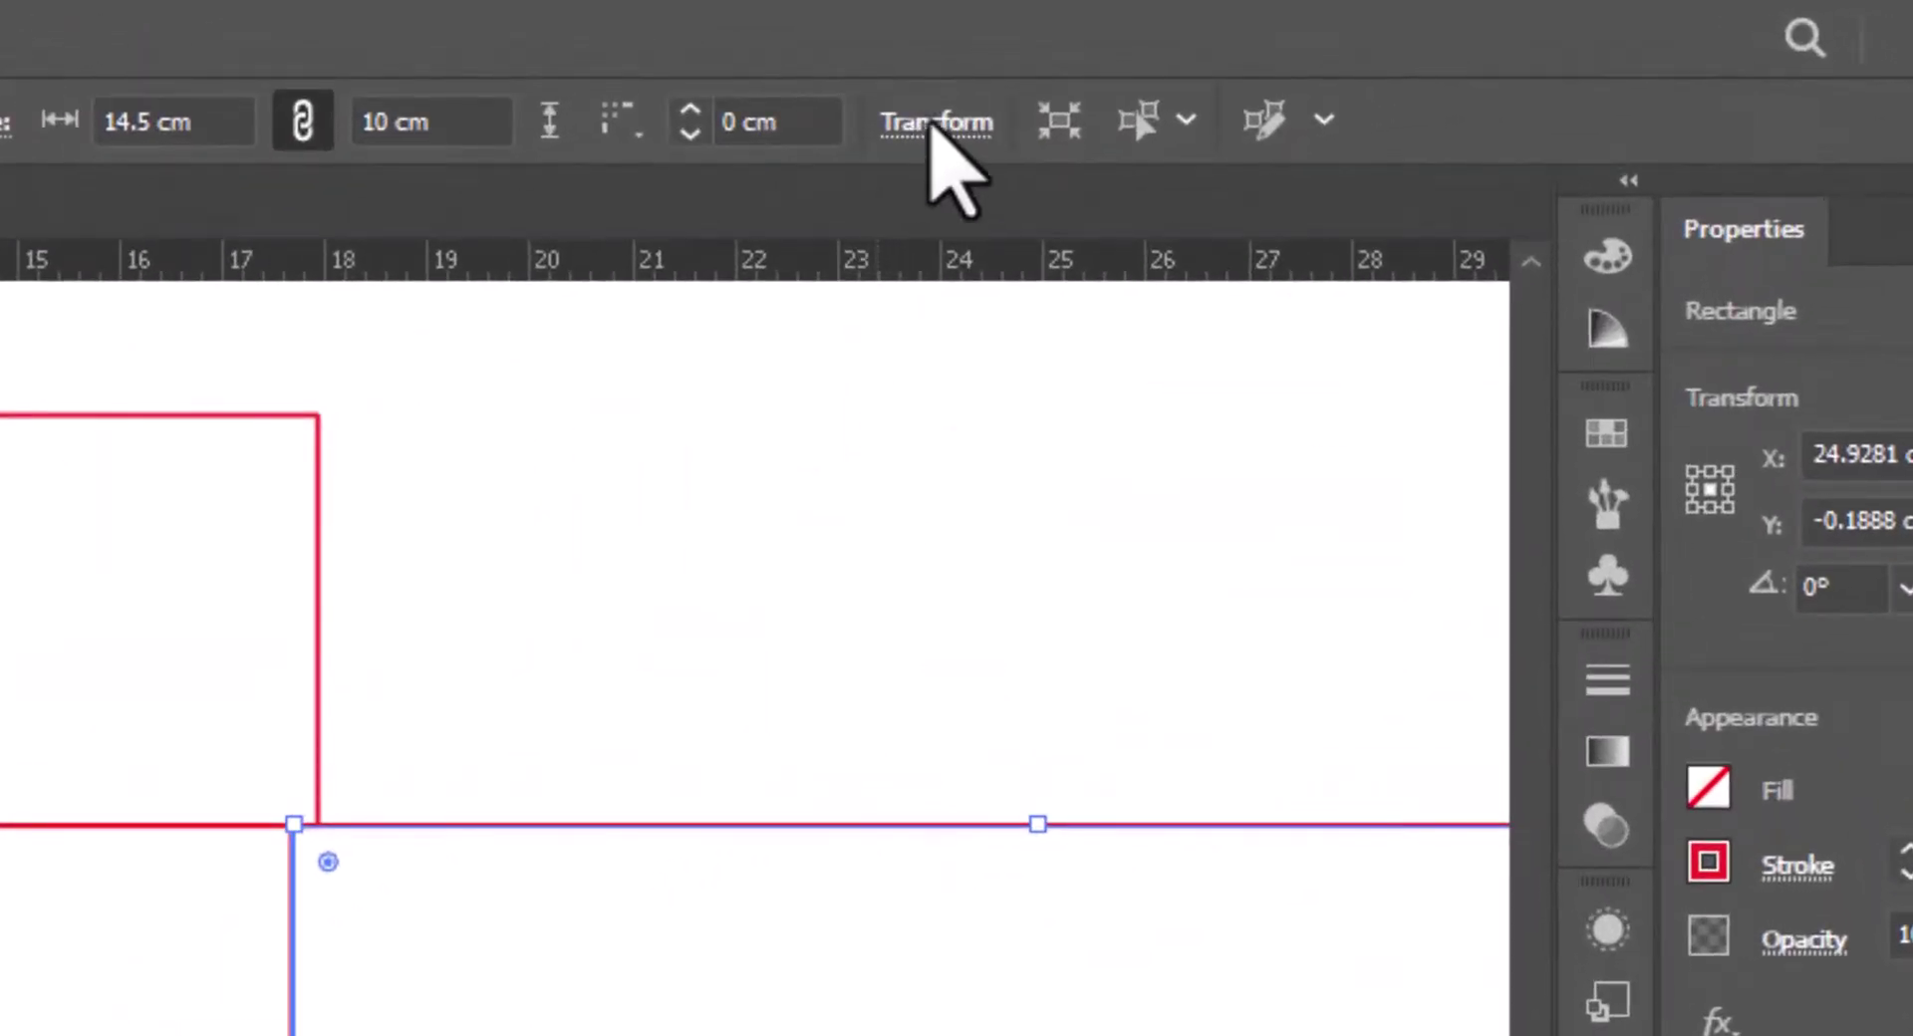
pyautogui.click(932, 122)
pyautogui.click(424, 221)
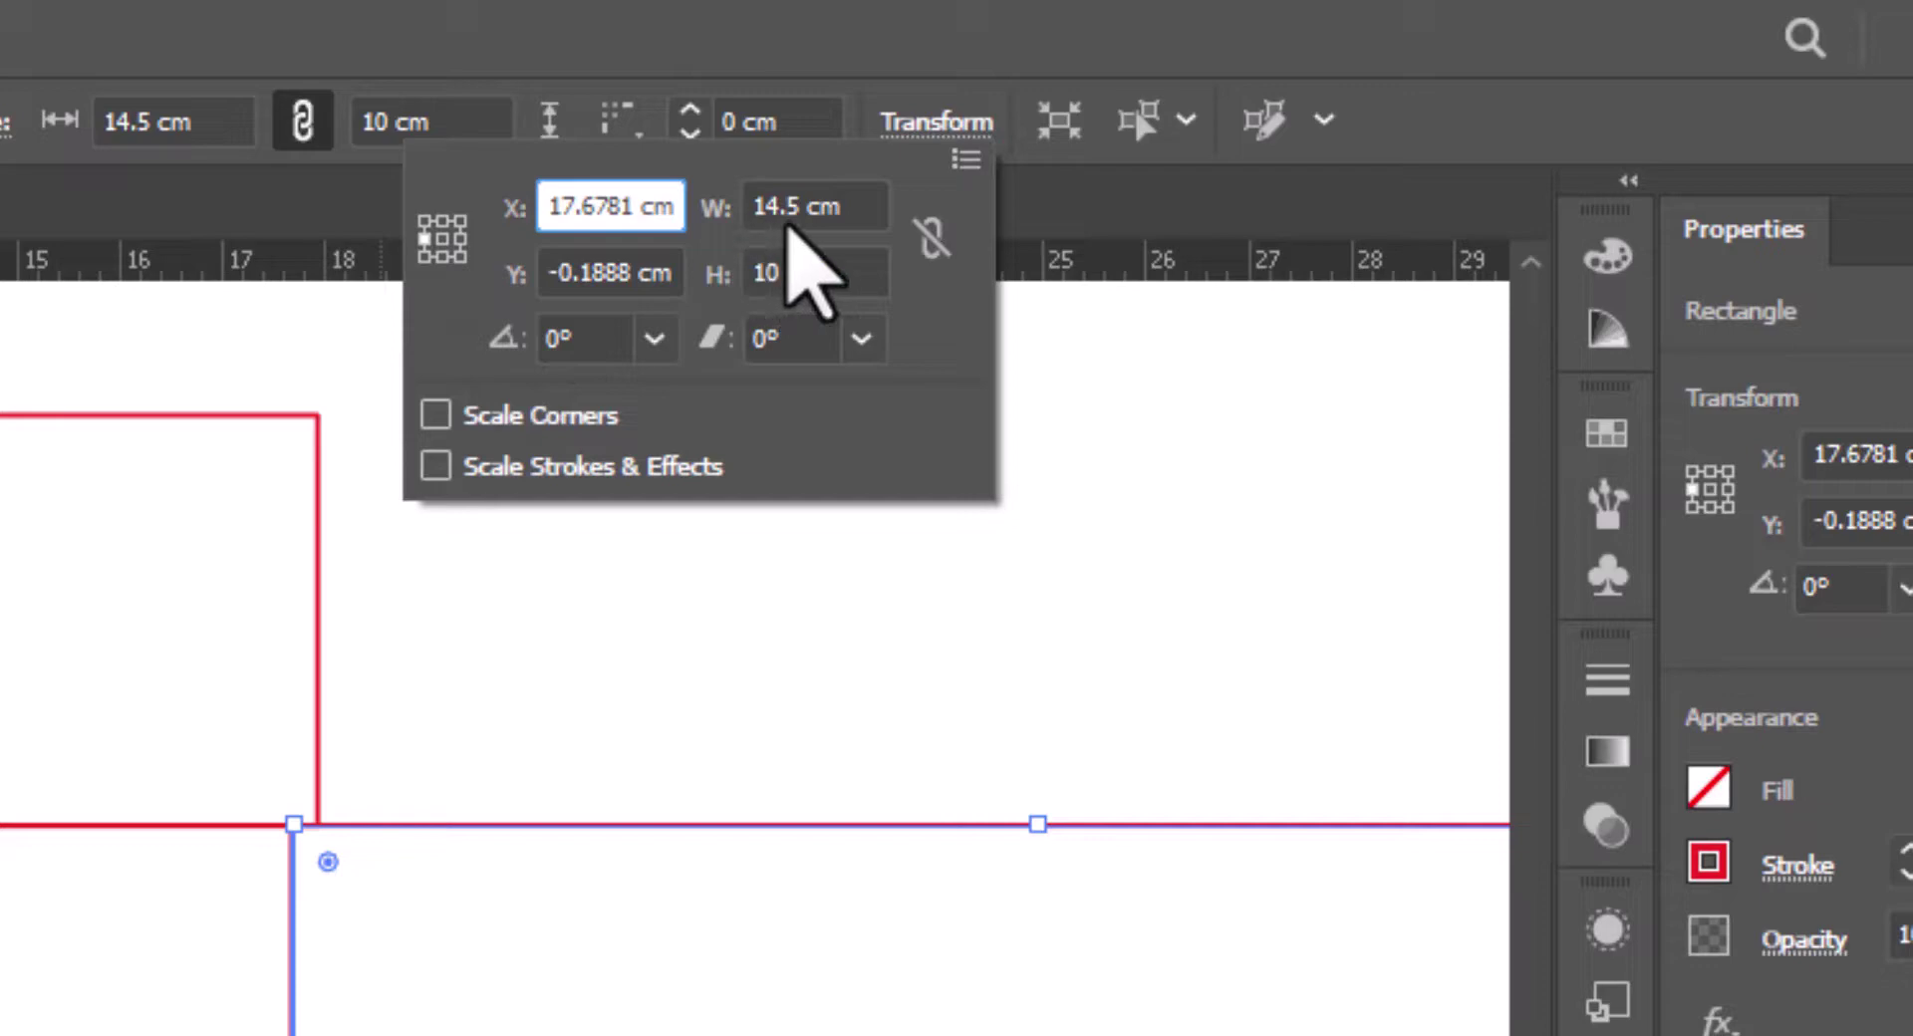
pyautogui.click(849, 213)
pyautogui.write('4')
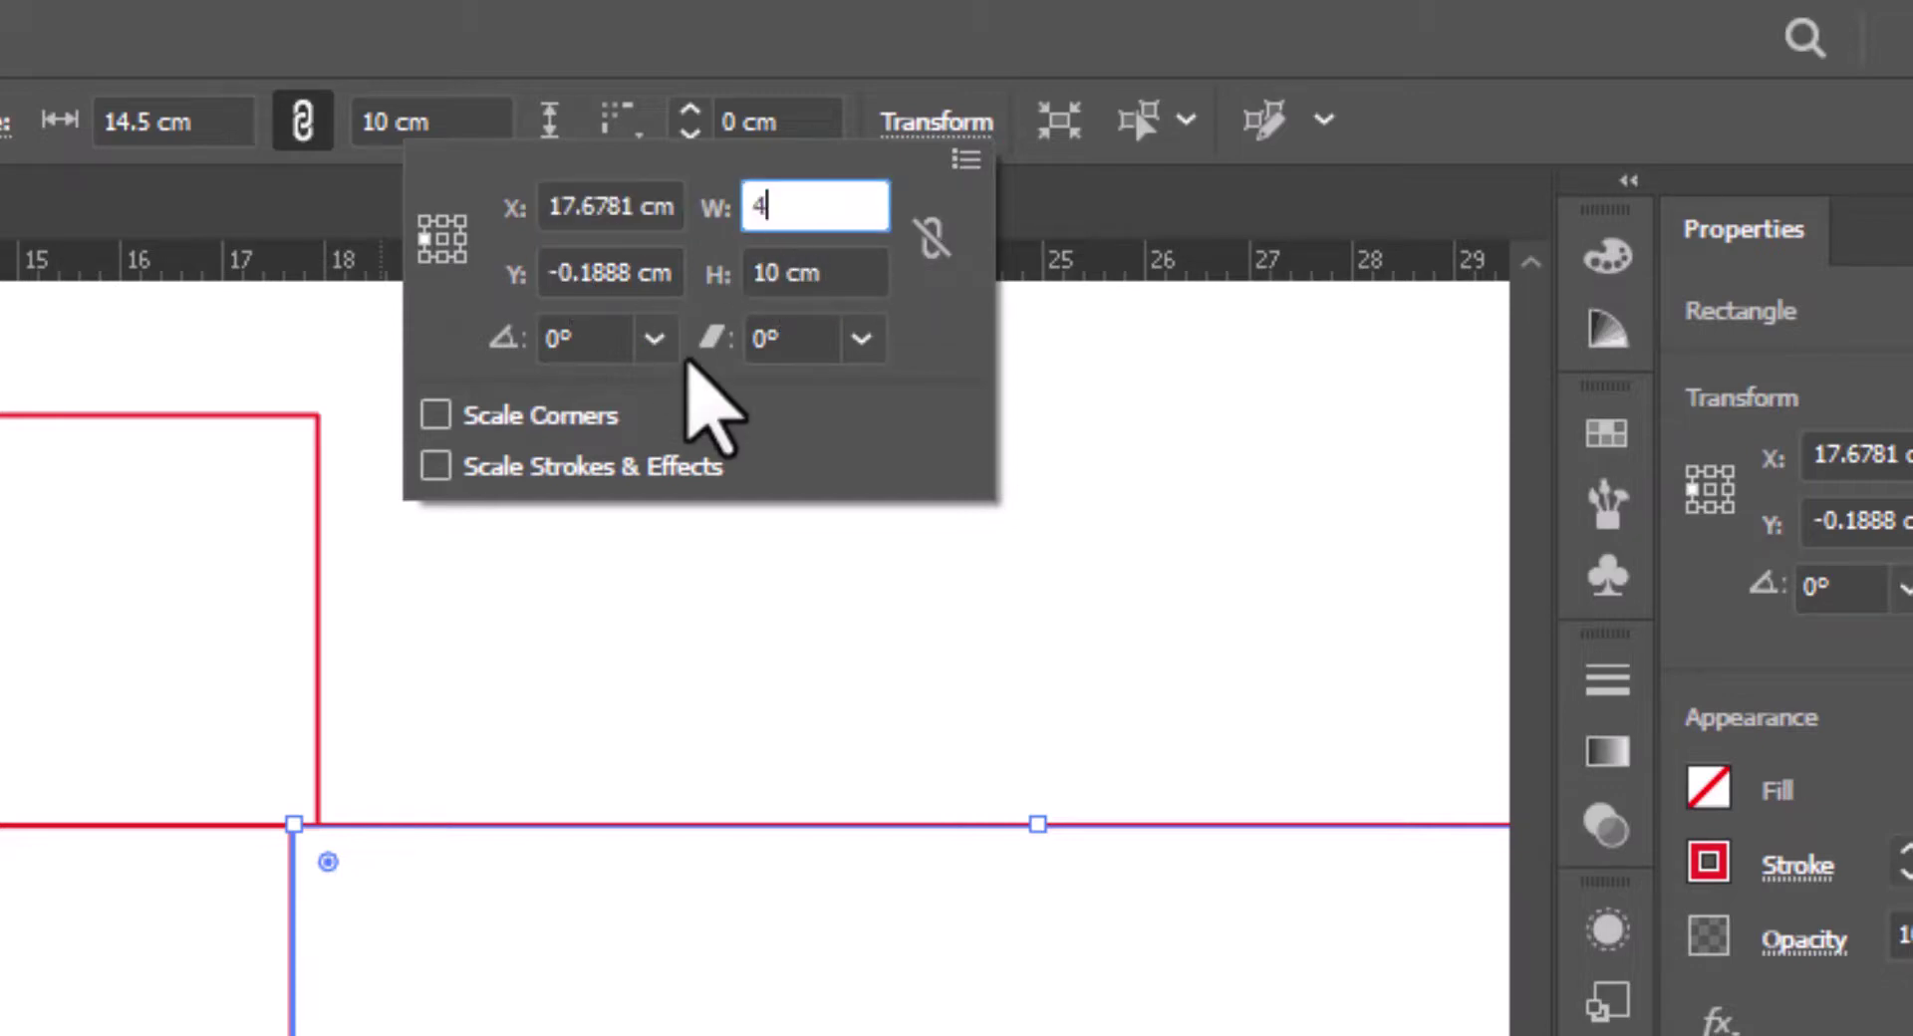
pyautogui.press('Return')
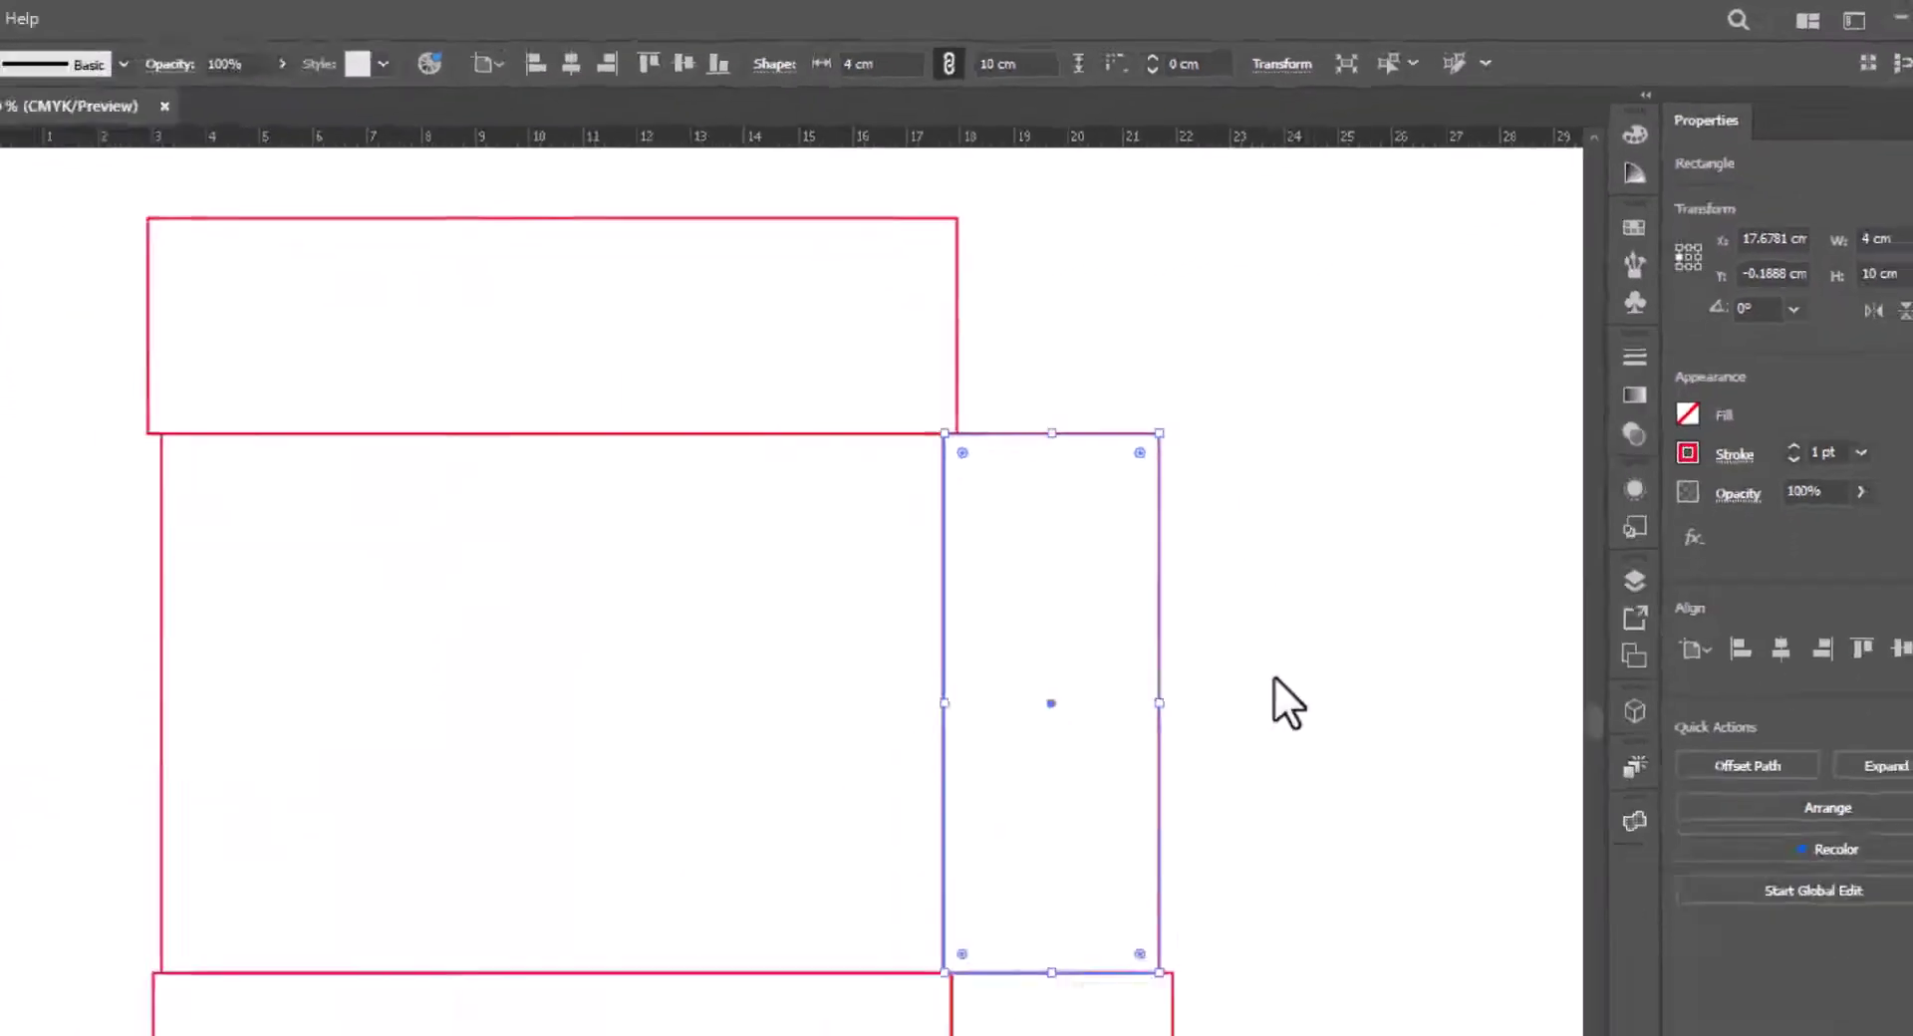
pyautogui.click(1396, 528)
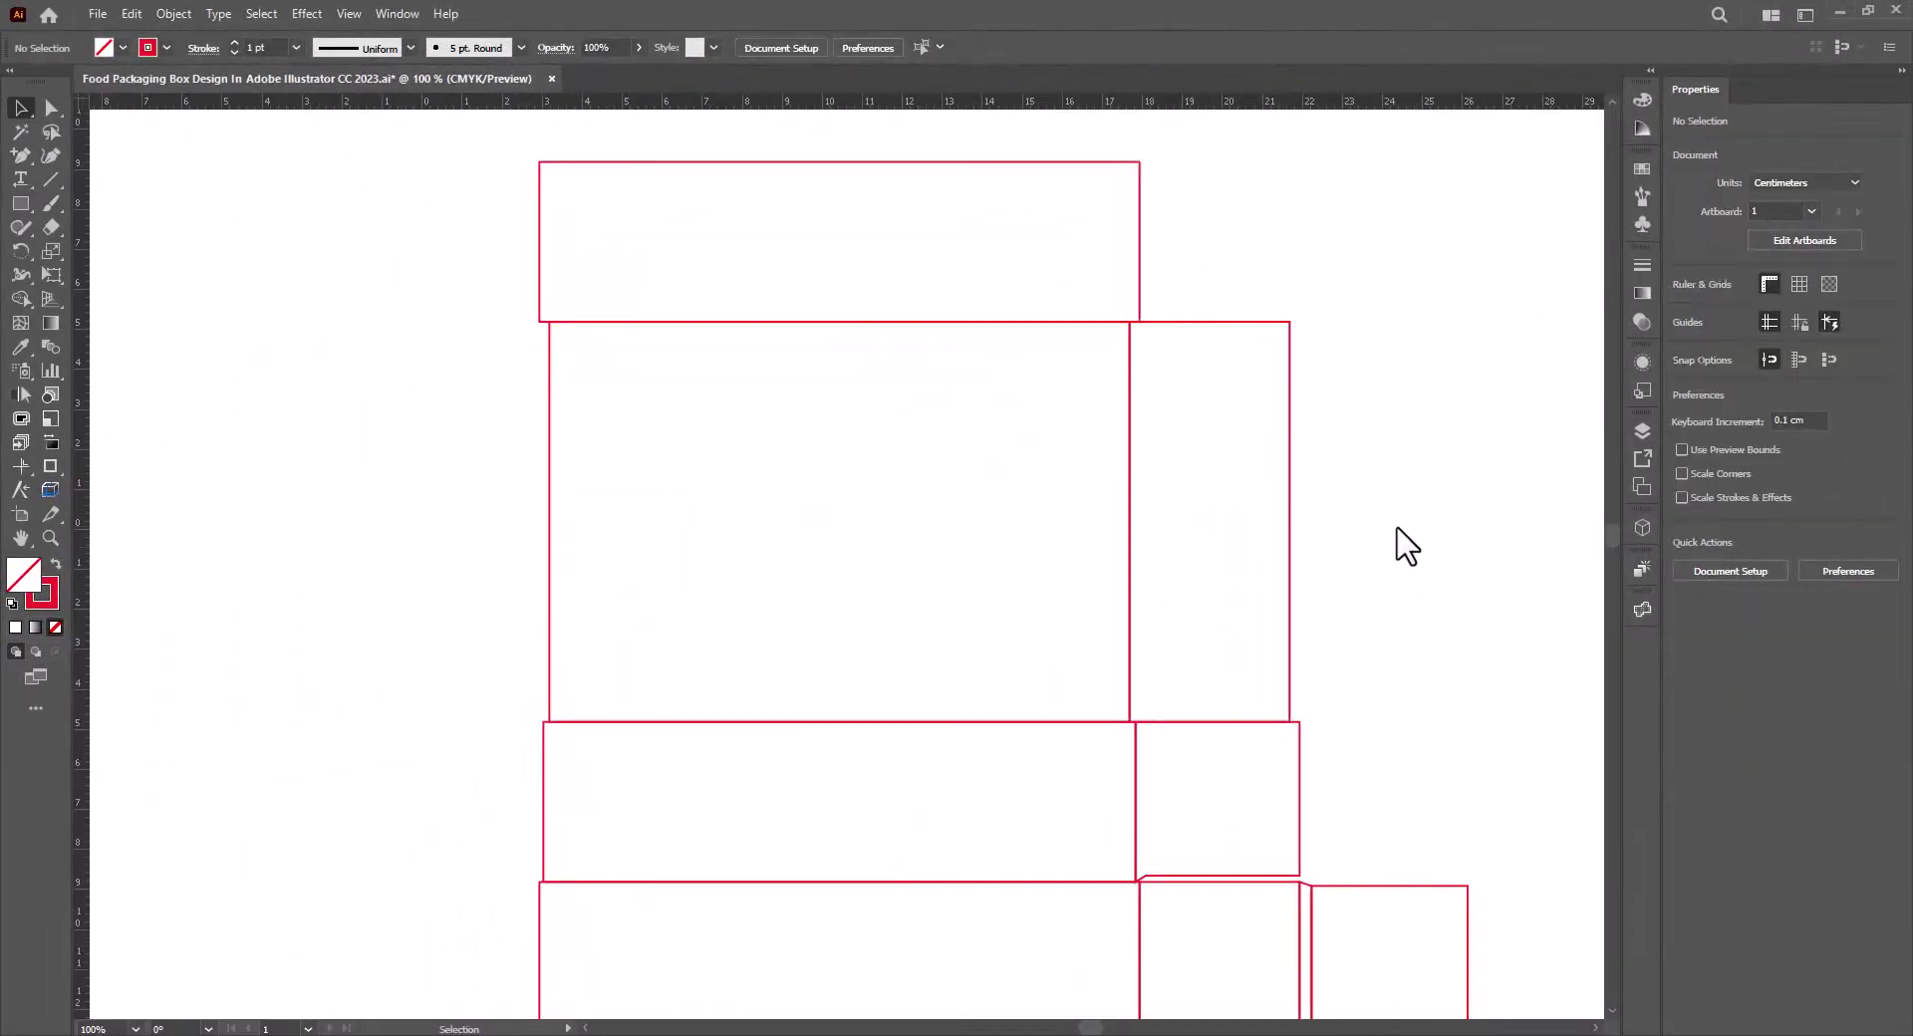
# Set the keyboard increment preference to 0.5 cm.
pyautogui.click(133, 14)
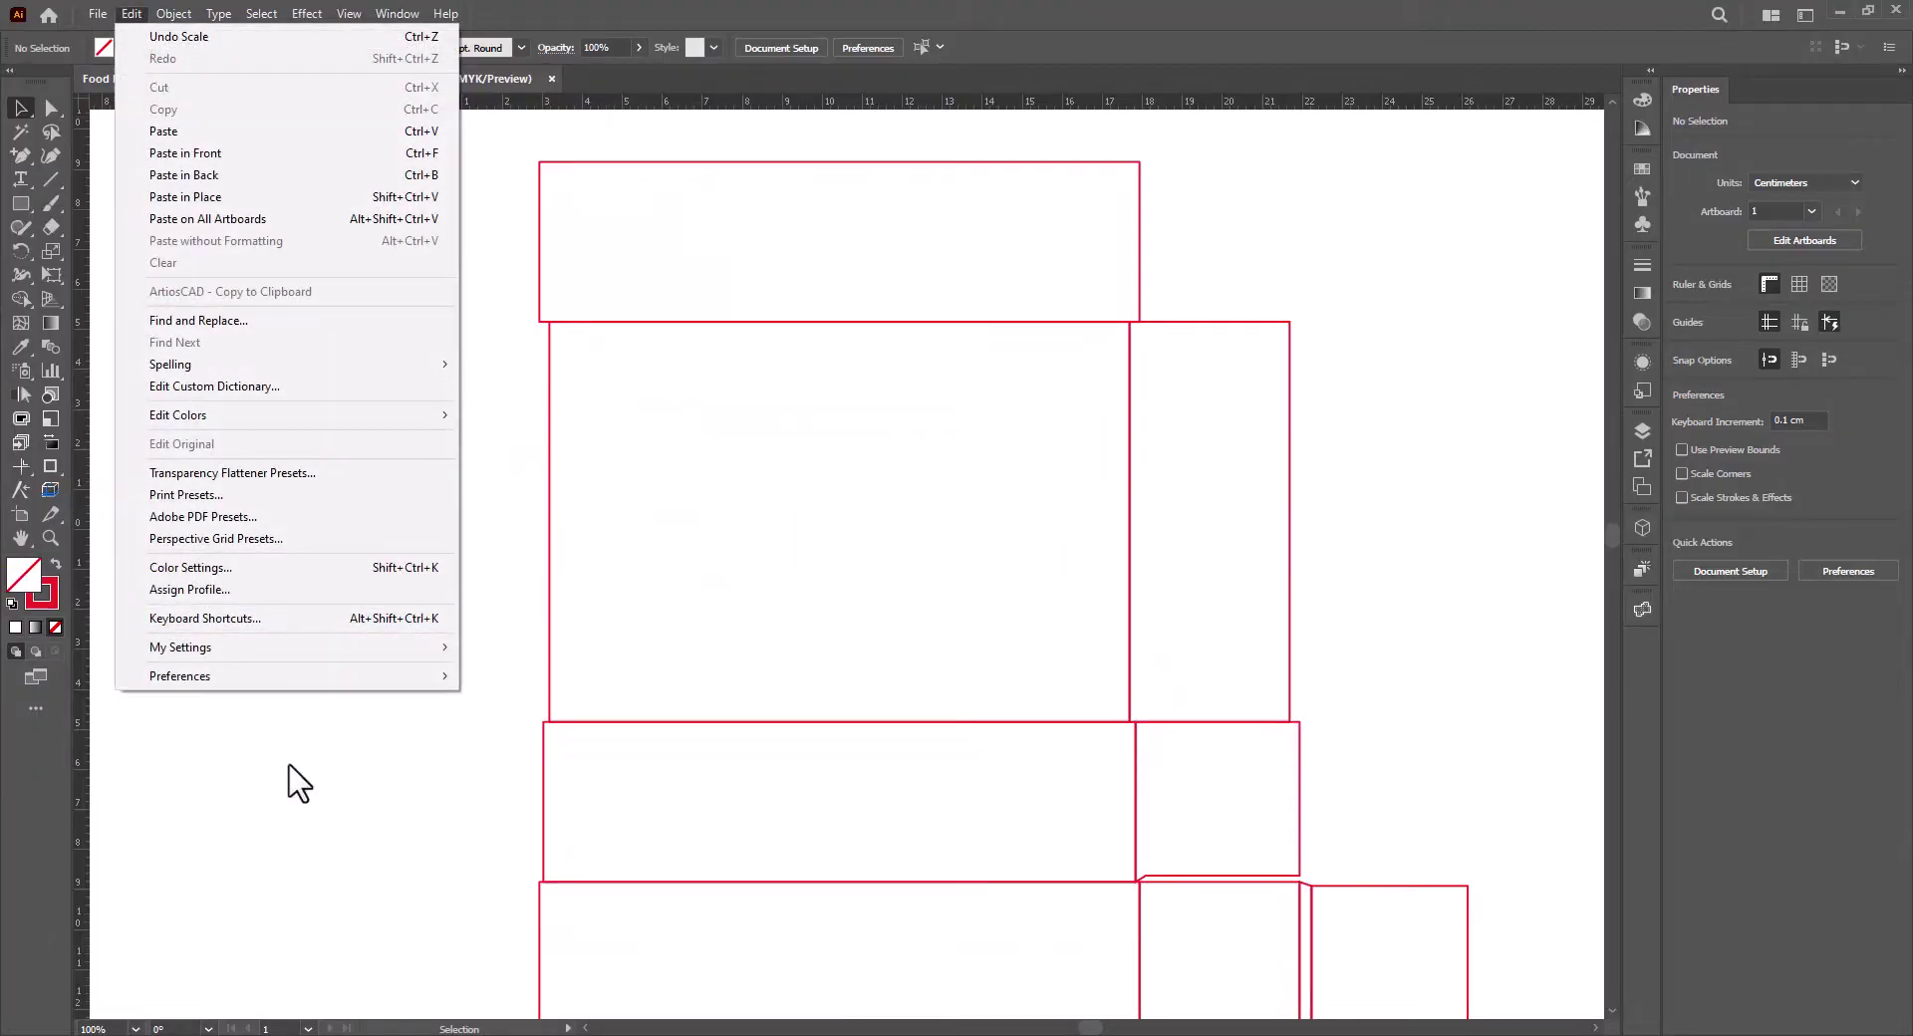
pyautogui.moveTo(332, 680)
pyautogui.click(525, 672)
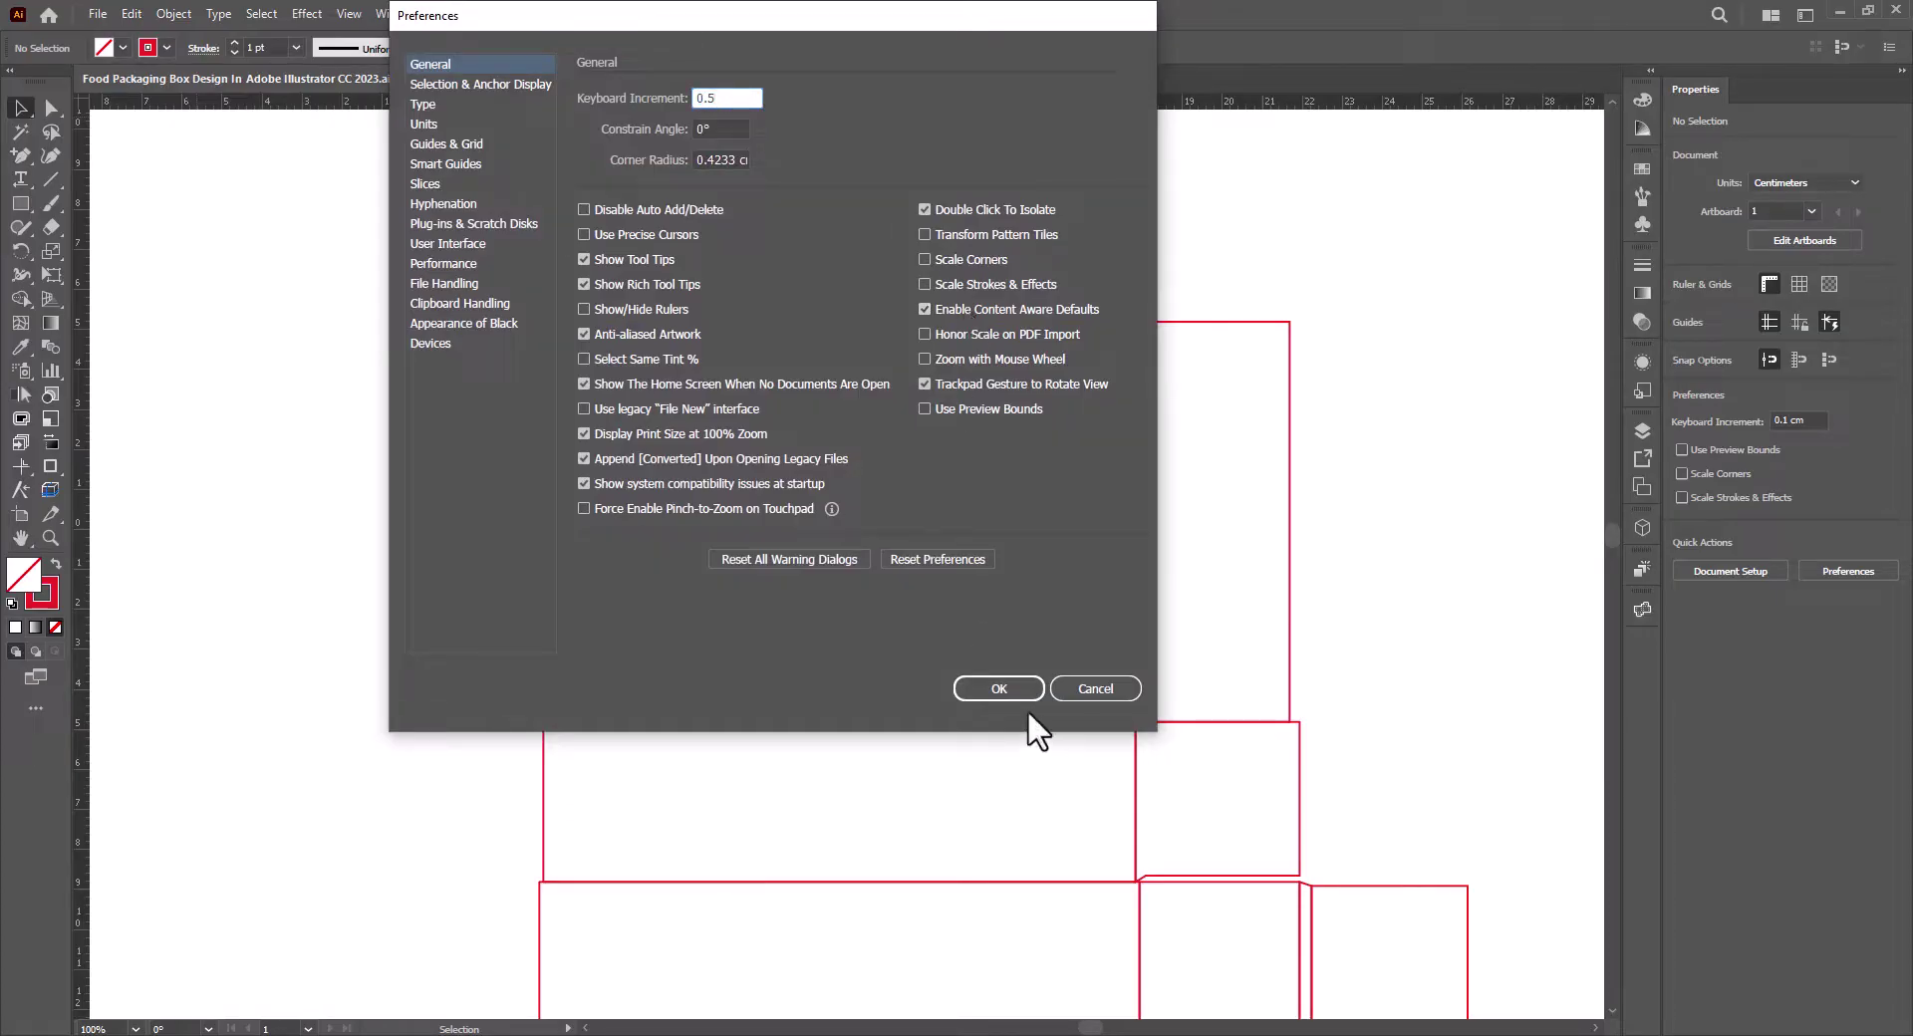
pyautogui.click(999, 688)
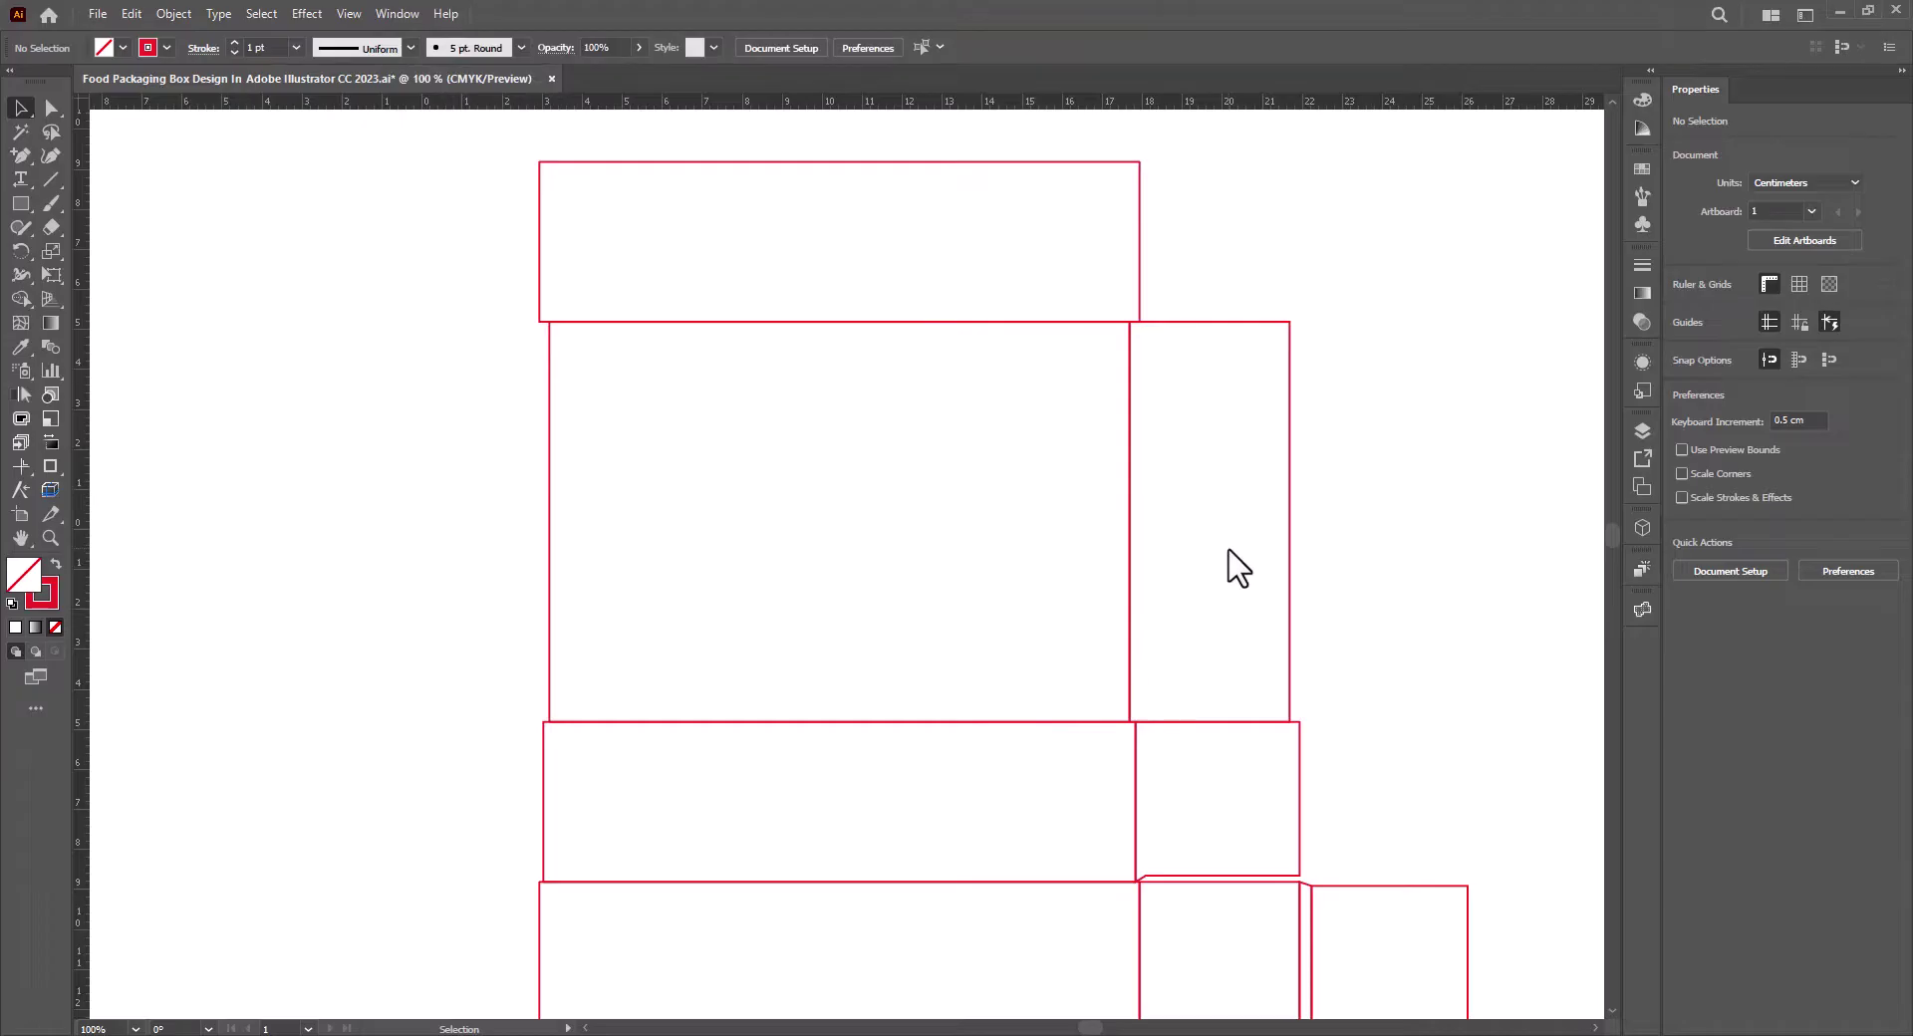
# Taper the 4 cm side panel beside the upper main panel by moving its two outer corners 0.5 cm inward vertically.
pyautogui.click(57, 109)
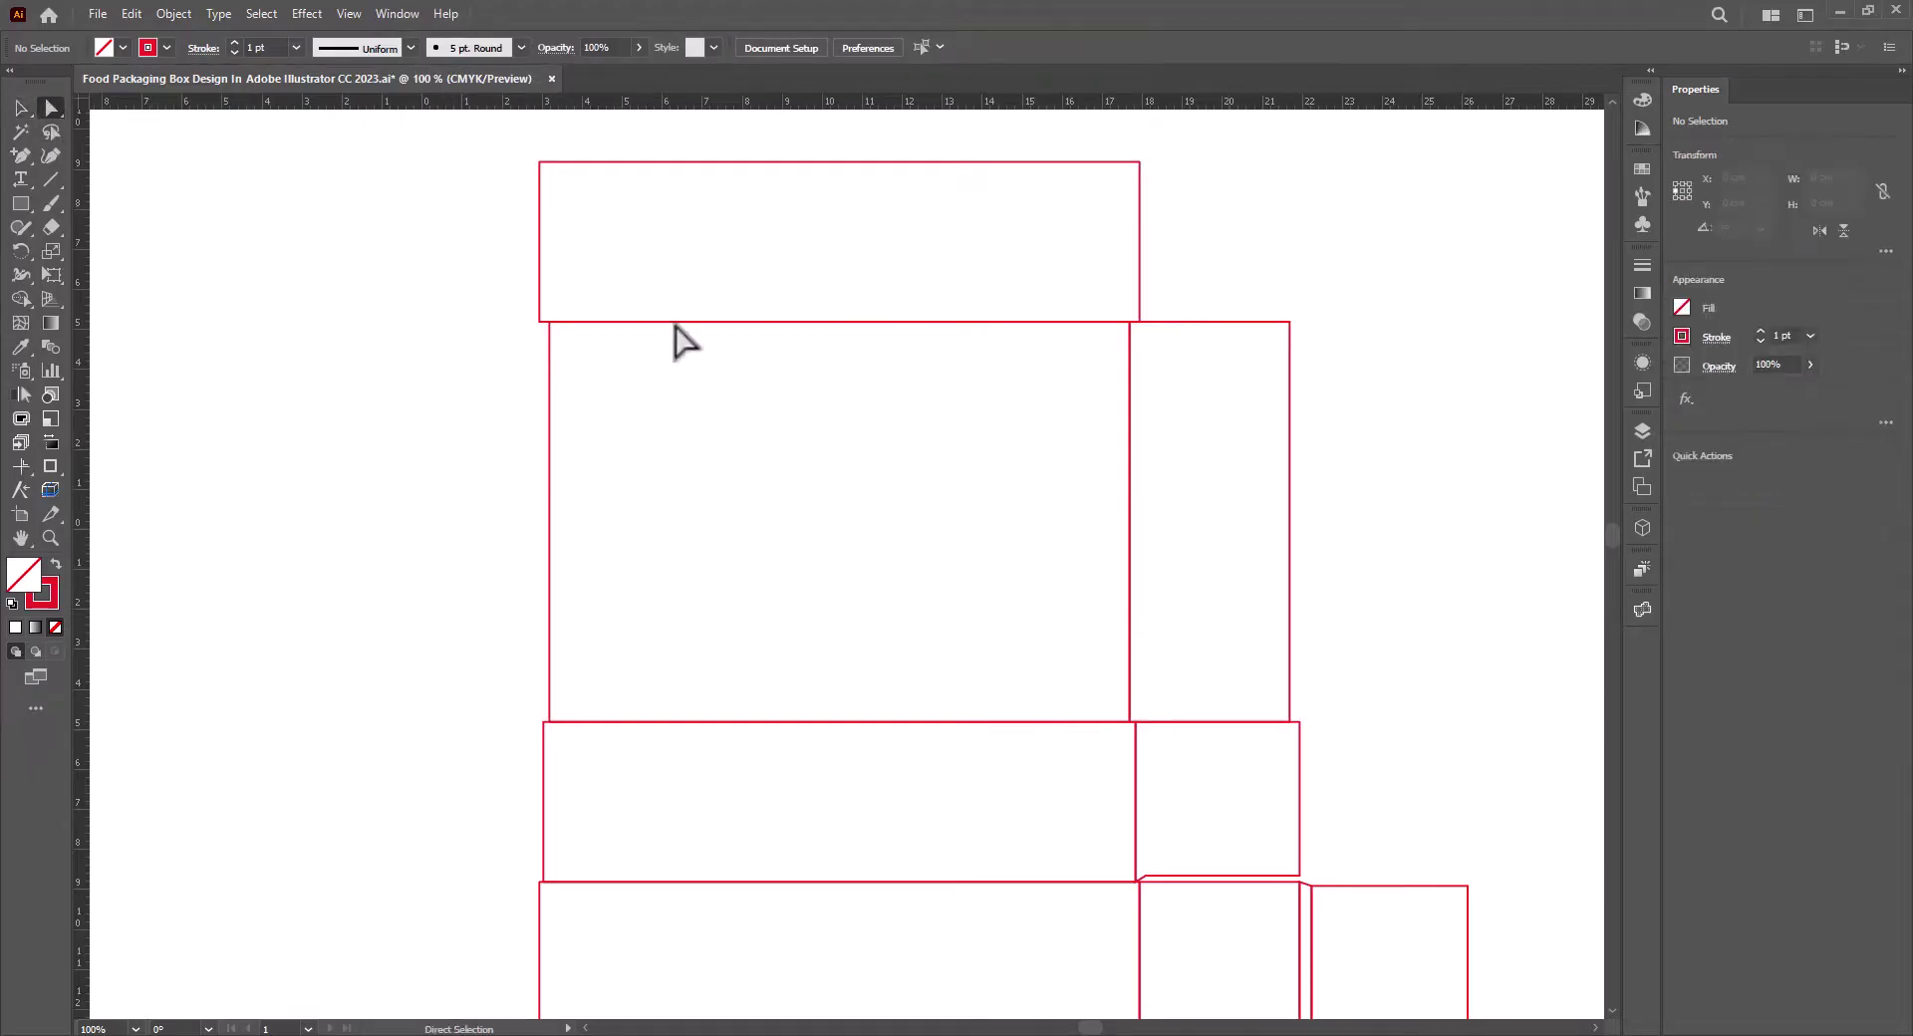
pyautogui.click(1287, 323)
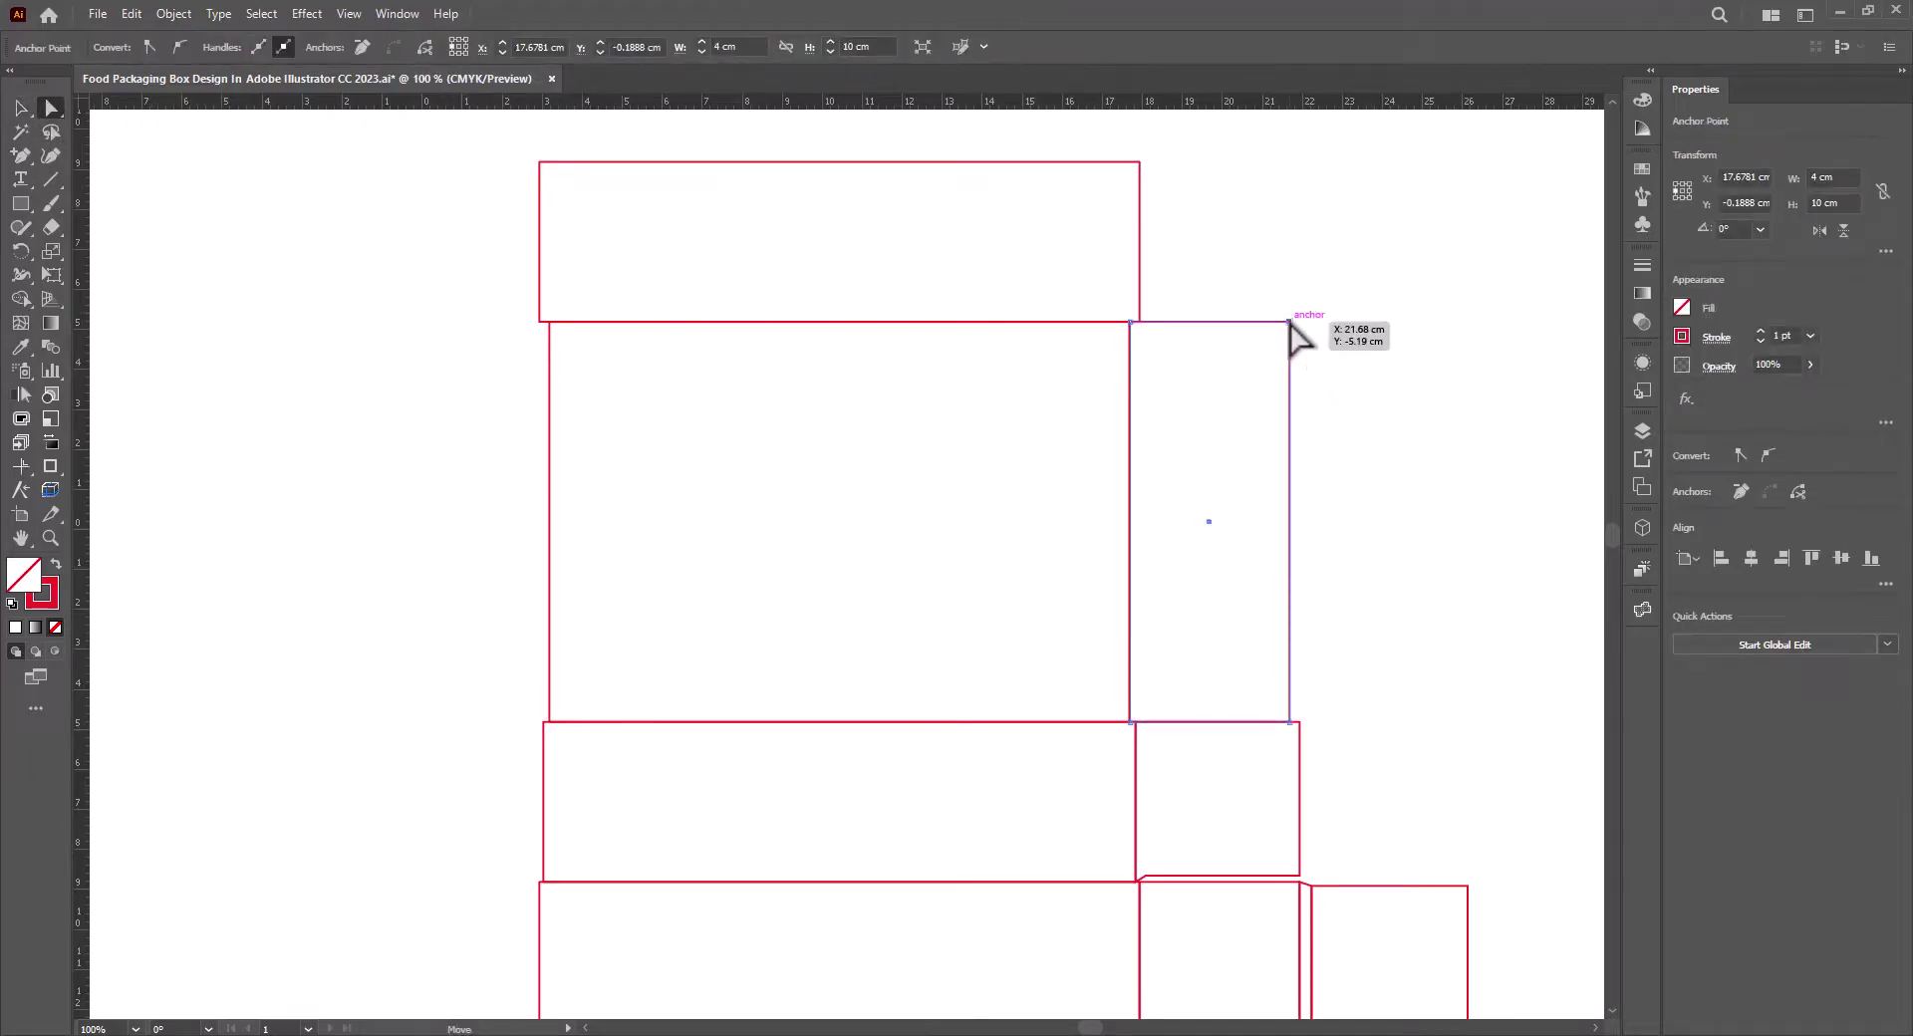
pyautogui.press('Down')
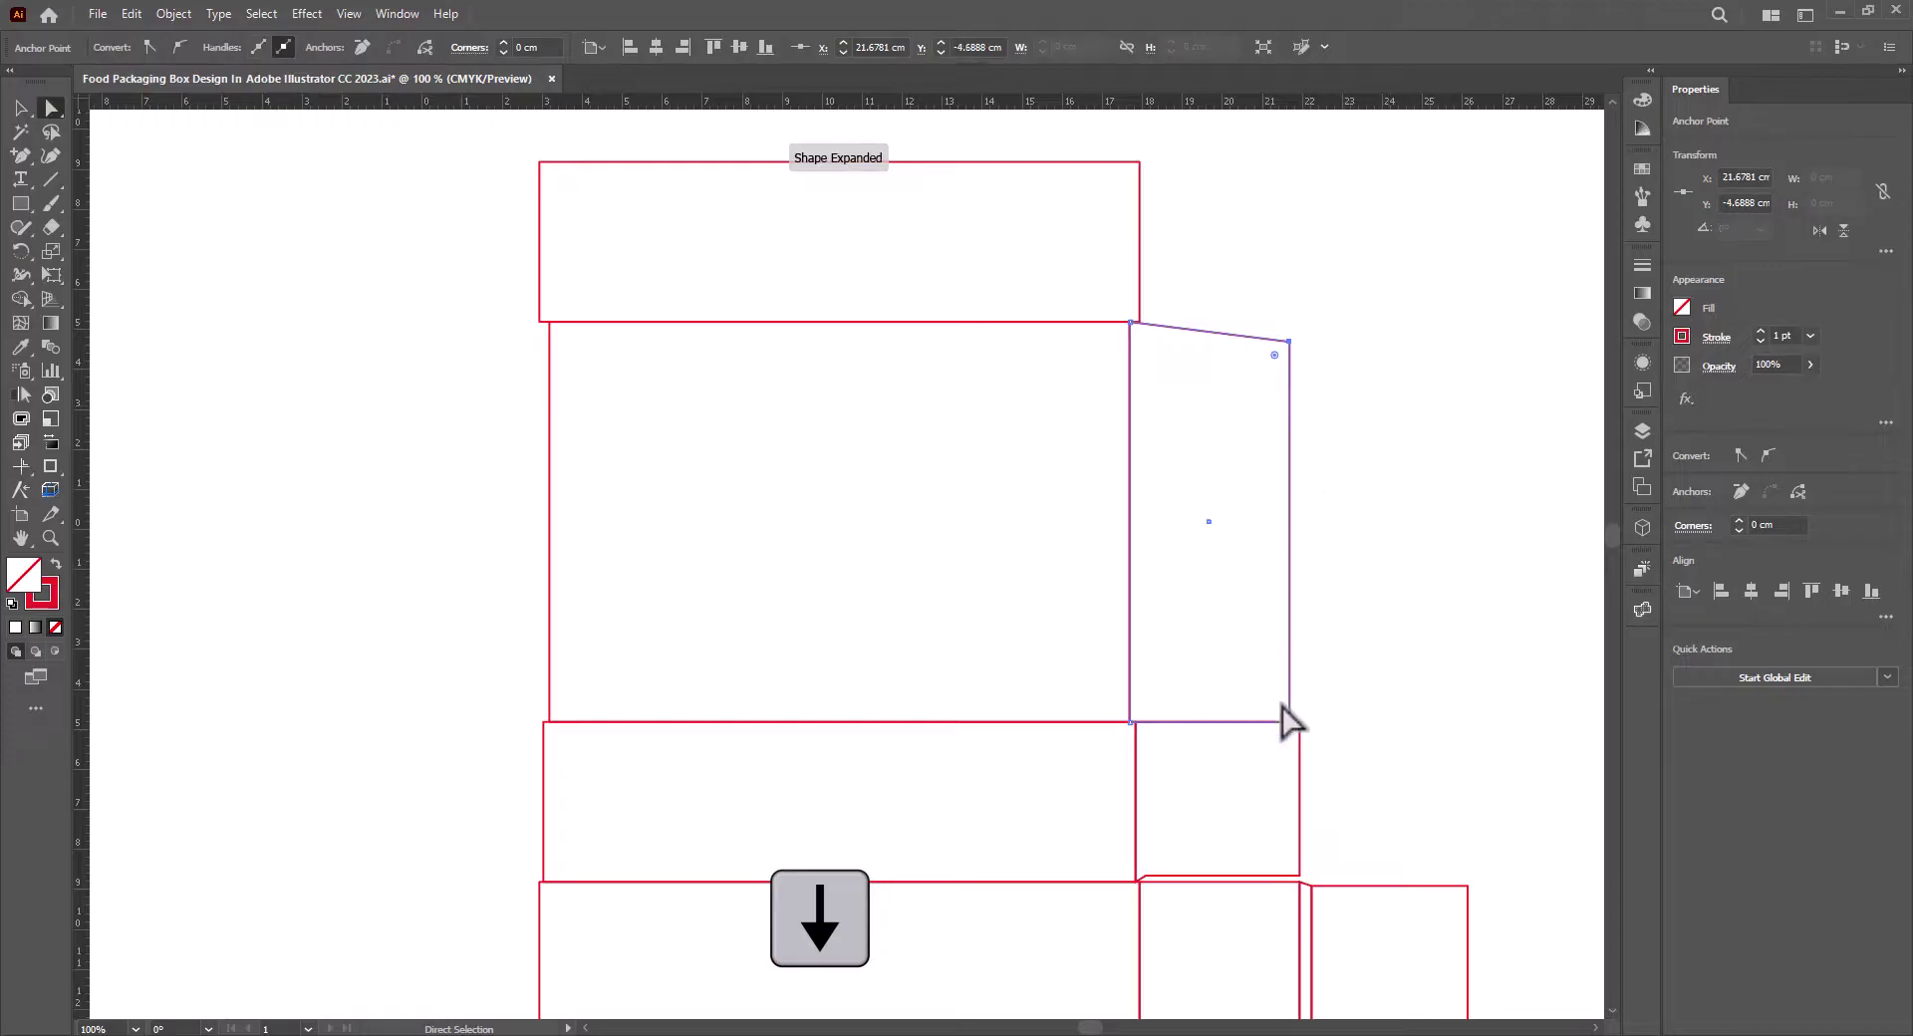
pyautogui.click(1289, 722)
pyautogui.press('Up')
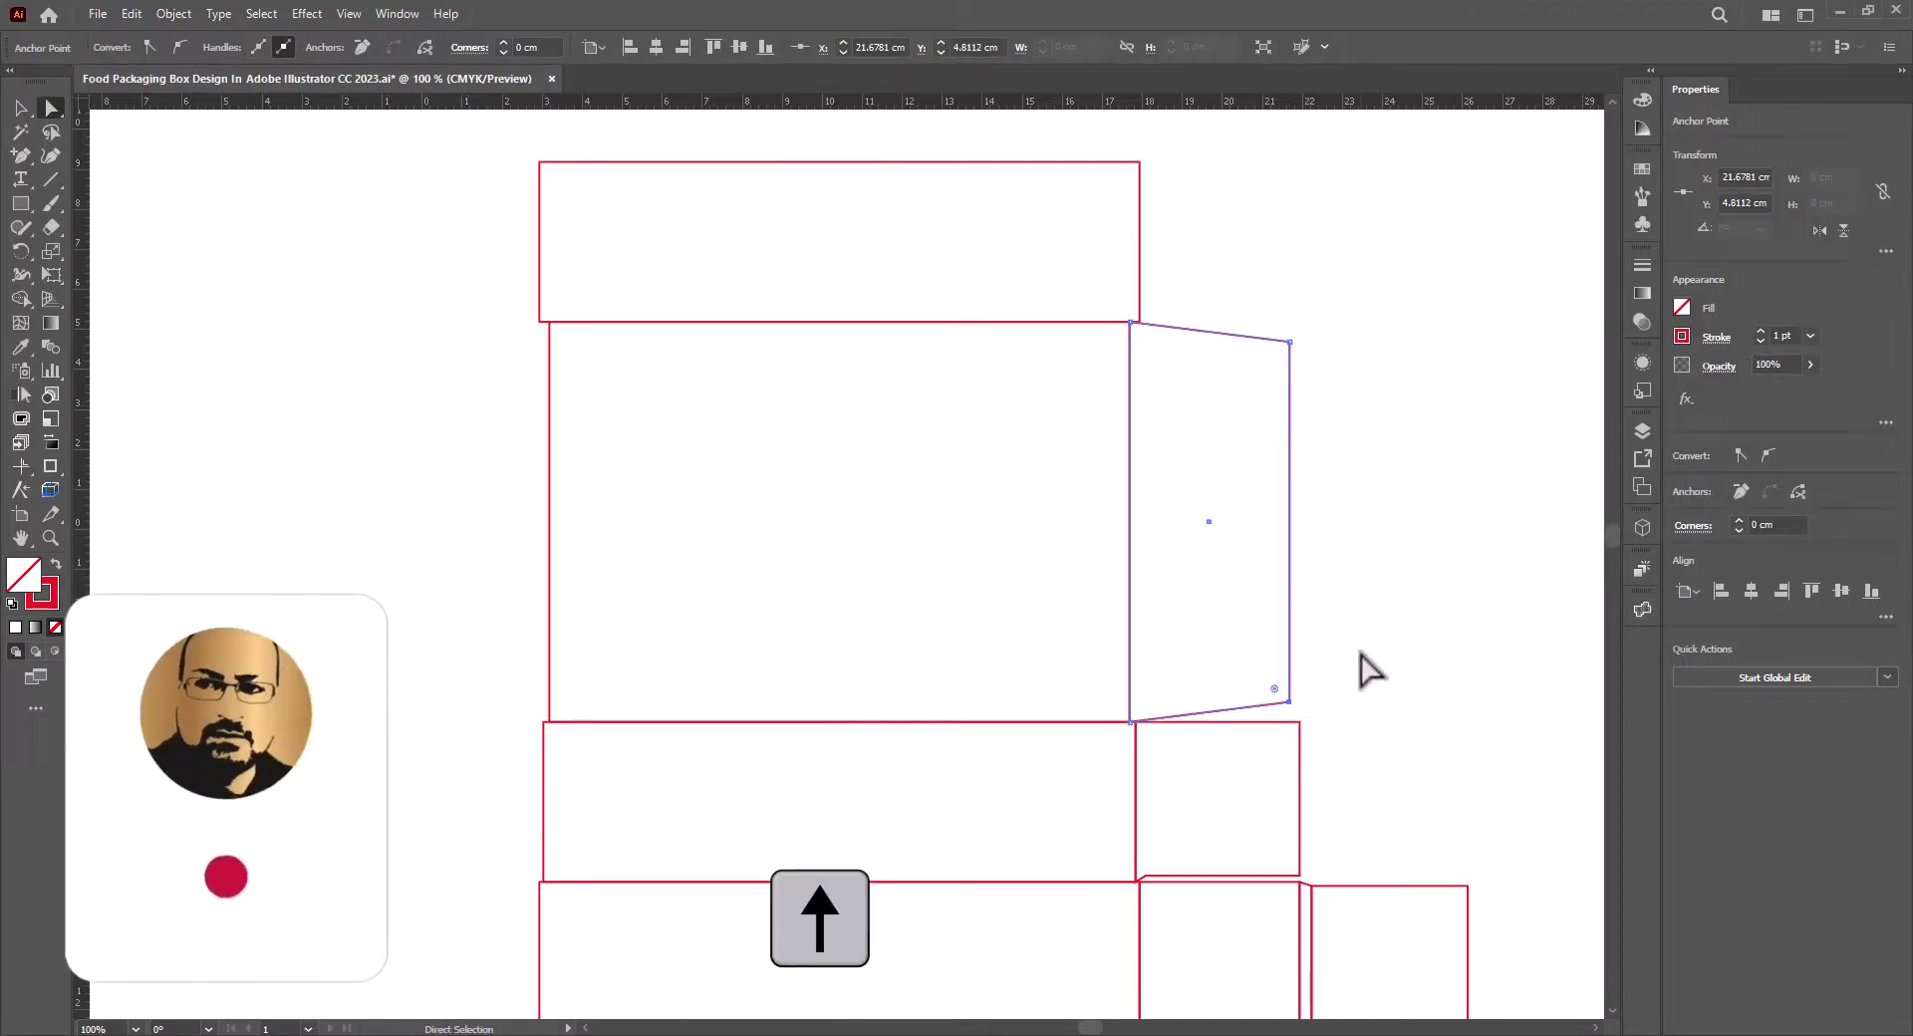
# Round both outer corners of the tapered side panel with a radius of about 0.95 cm.
pyautogui.click(1264, 456)
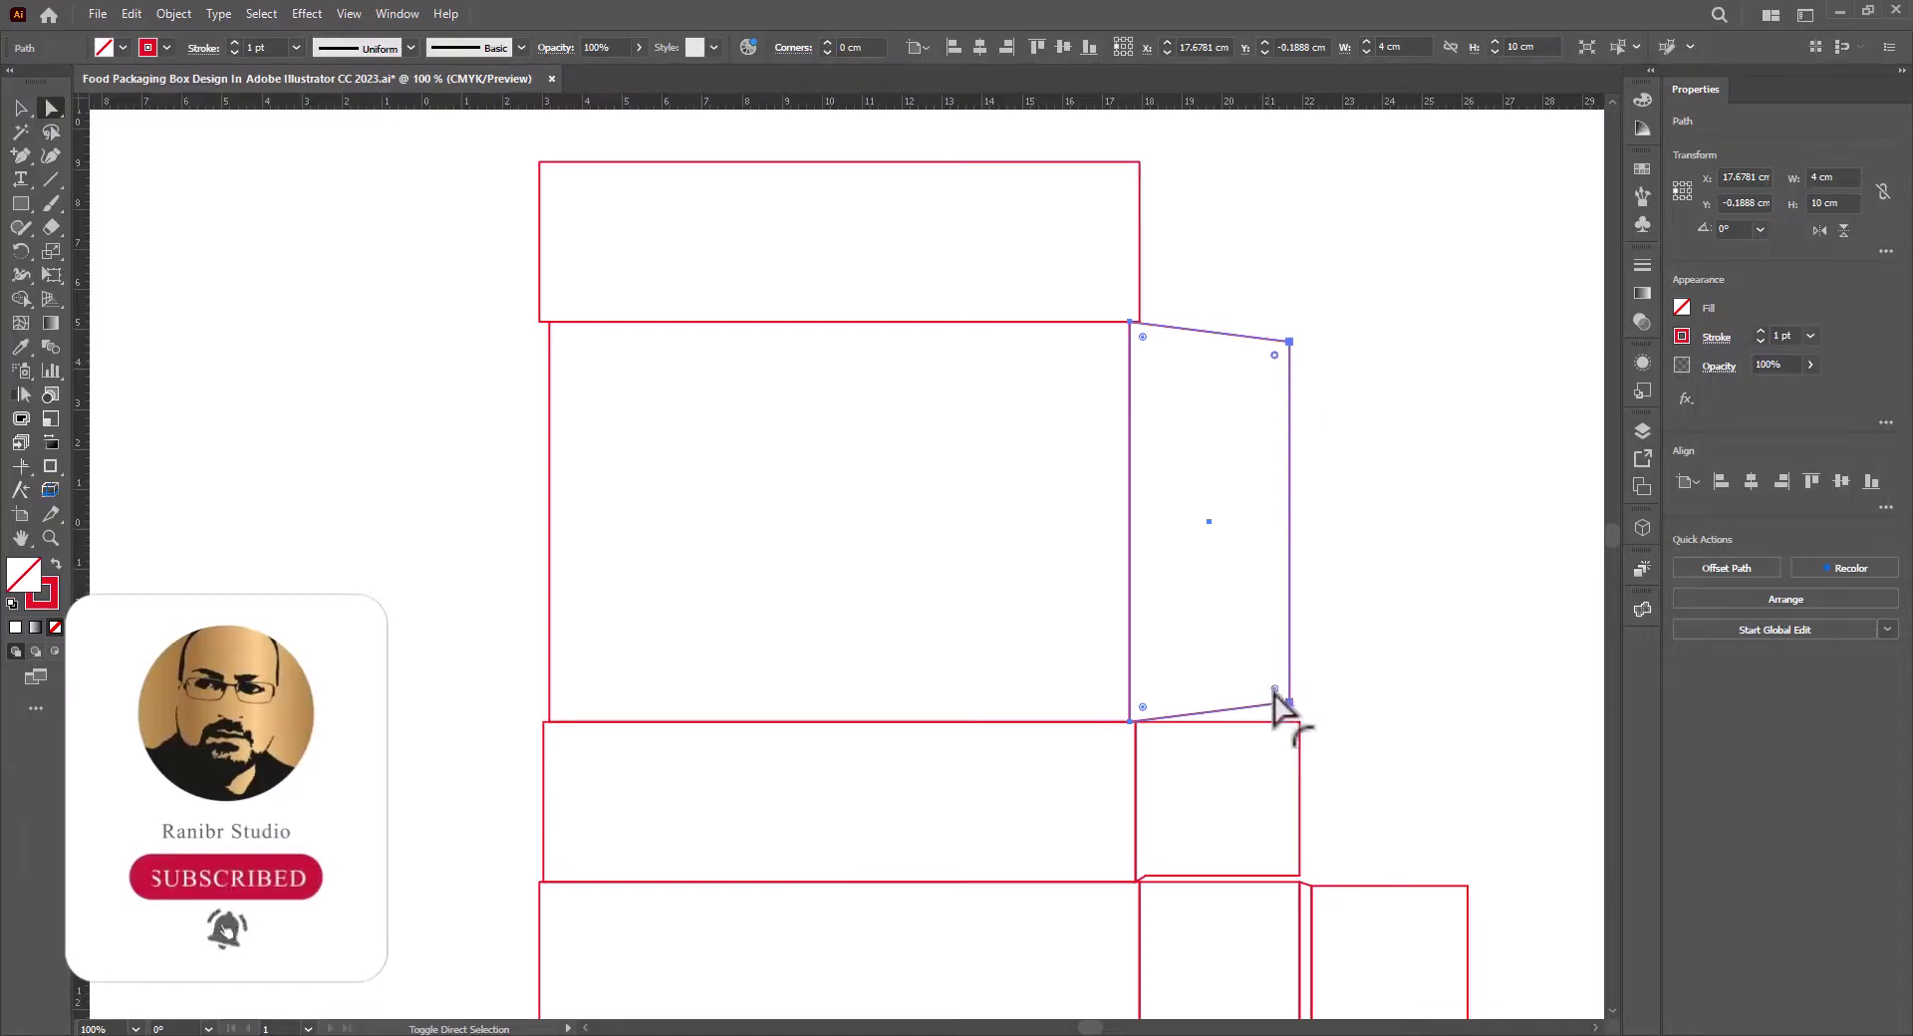
pyautogui.moveTo(1274, 690); pyautogui.dragTo(1253, 670)
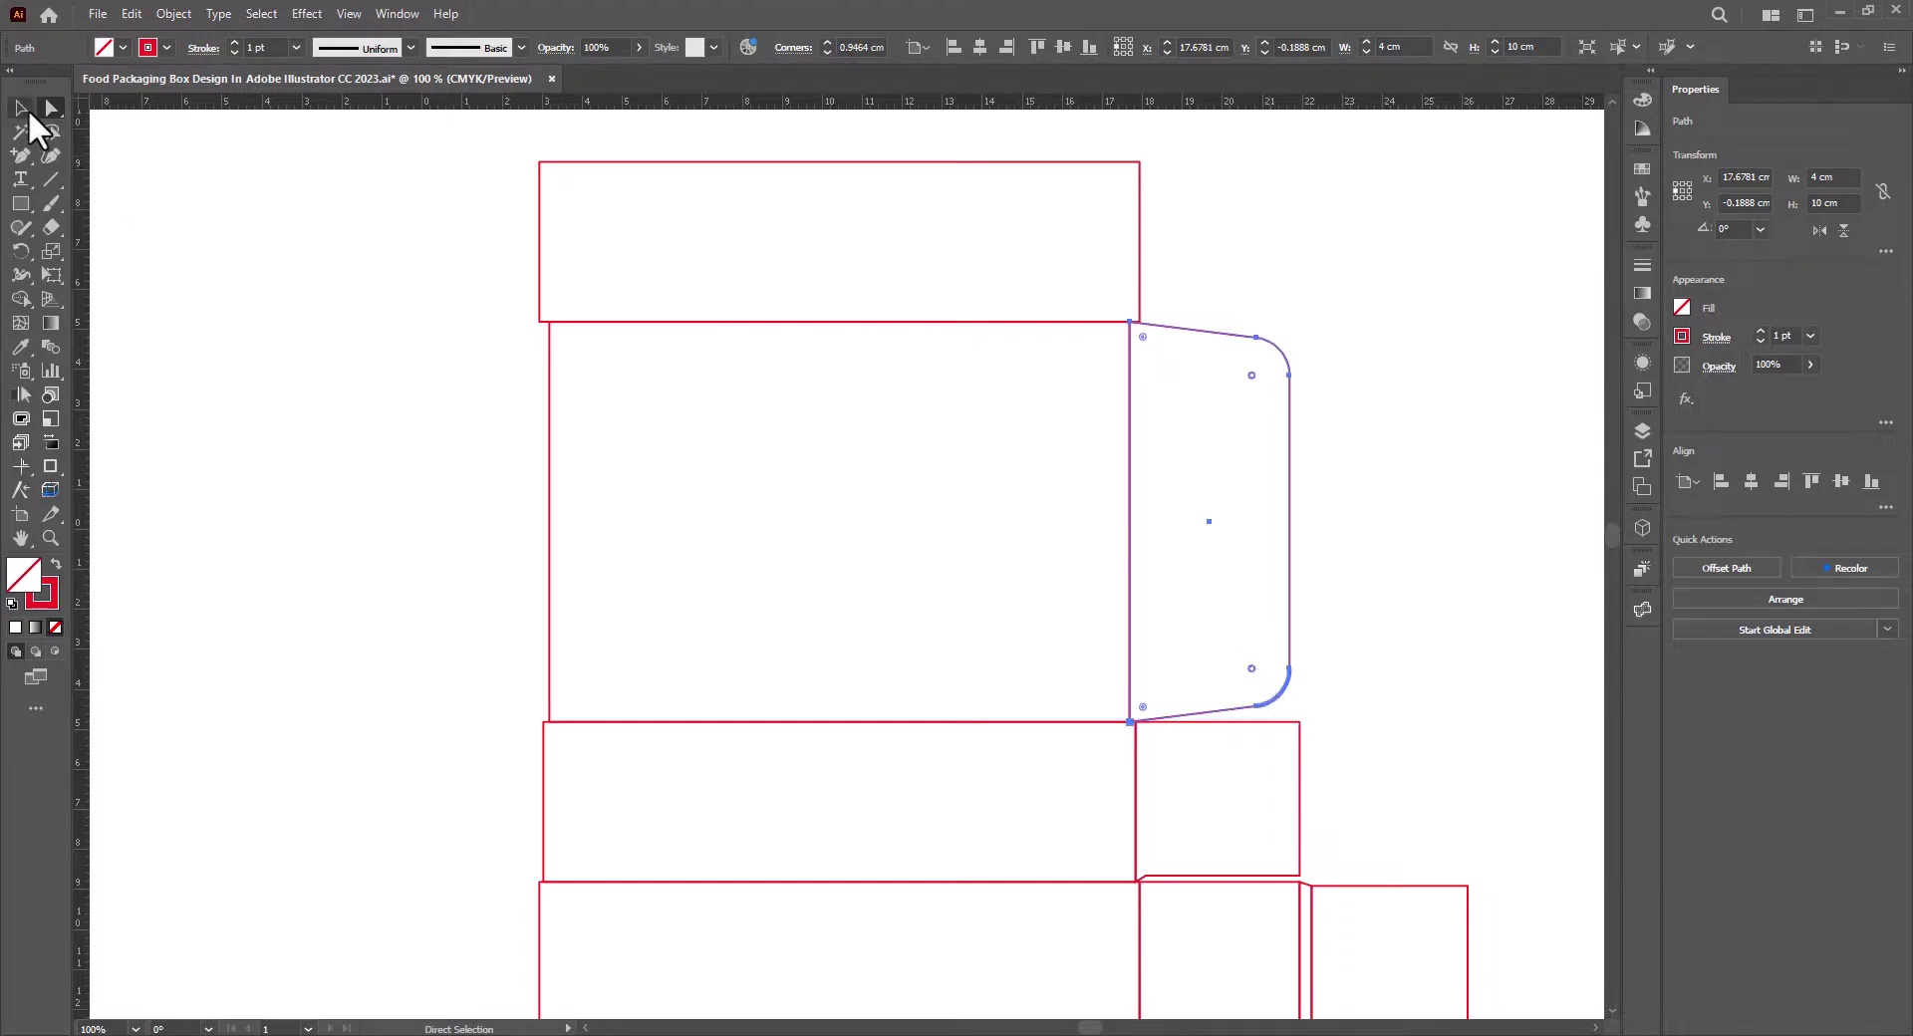
pyautogui.click(22, 108)
pyautogui.click(1230, 308)
# Replace the 15 cm wide top strip with a copy of the 14.8 cm strip, placed against the upper main panel's top edge.
pyautogui.click(1037, 319)
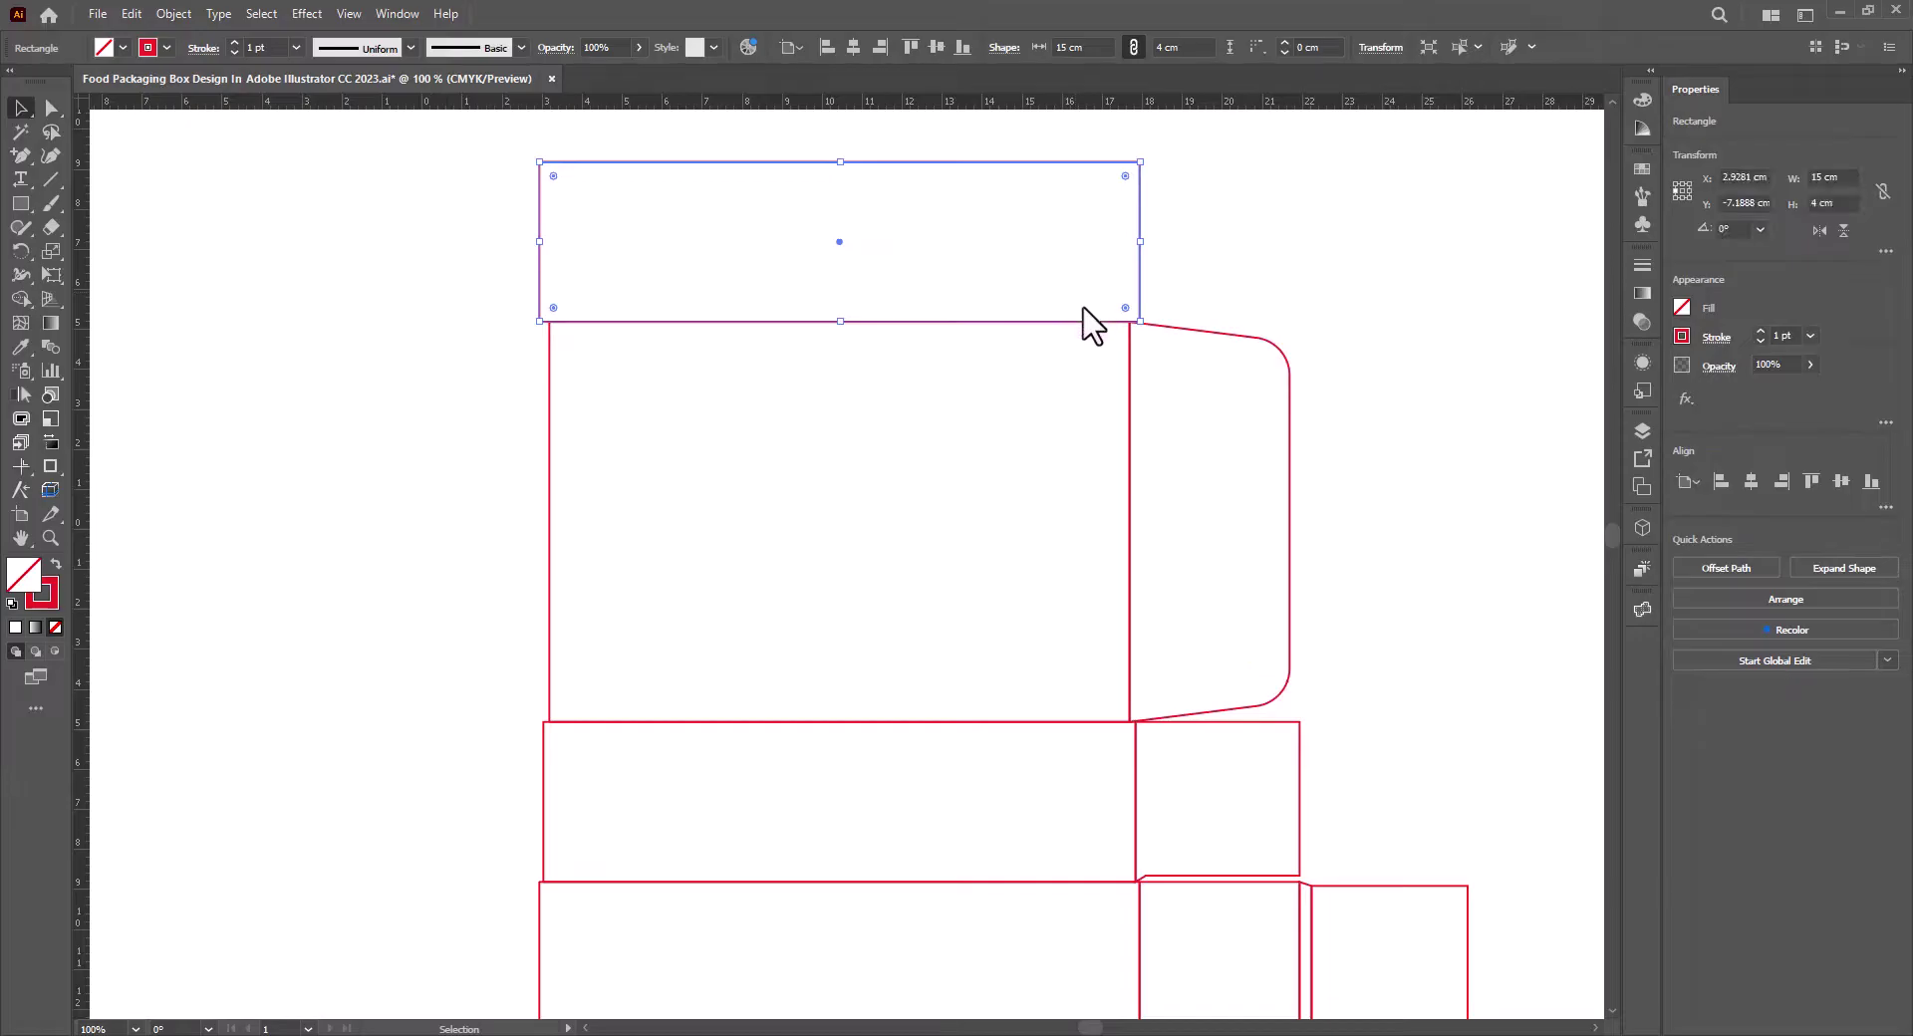
pyautogui.press('Delete')
pyautogui.click(549, 779)
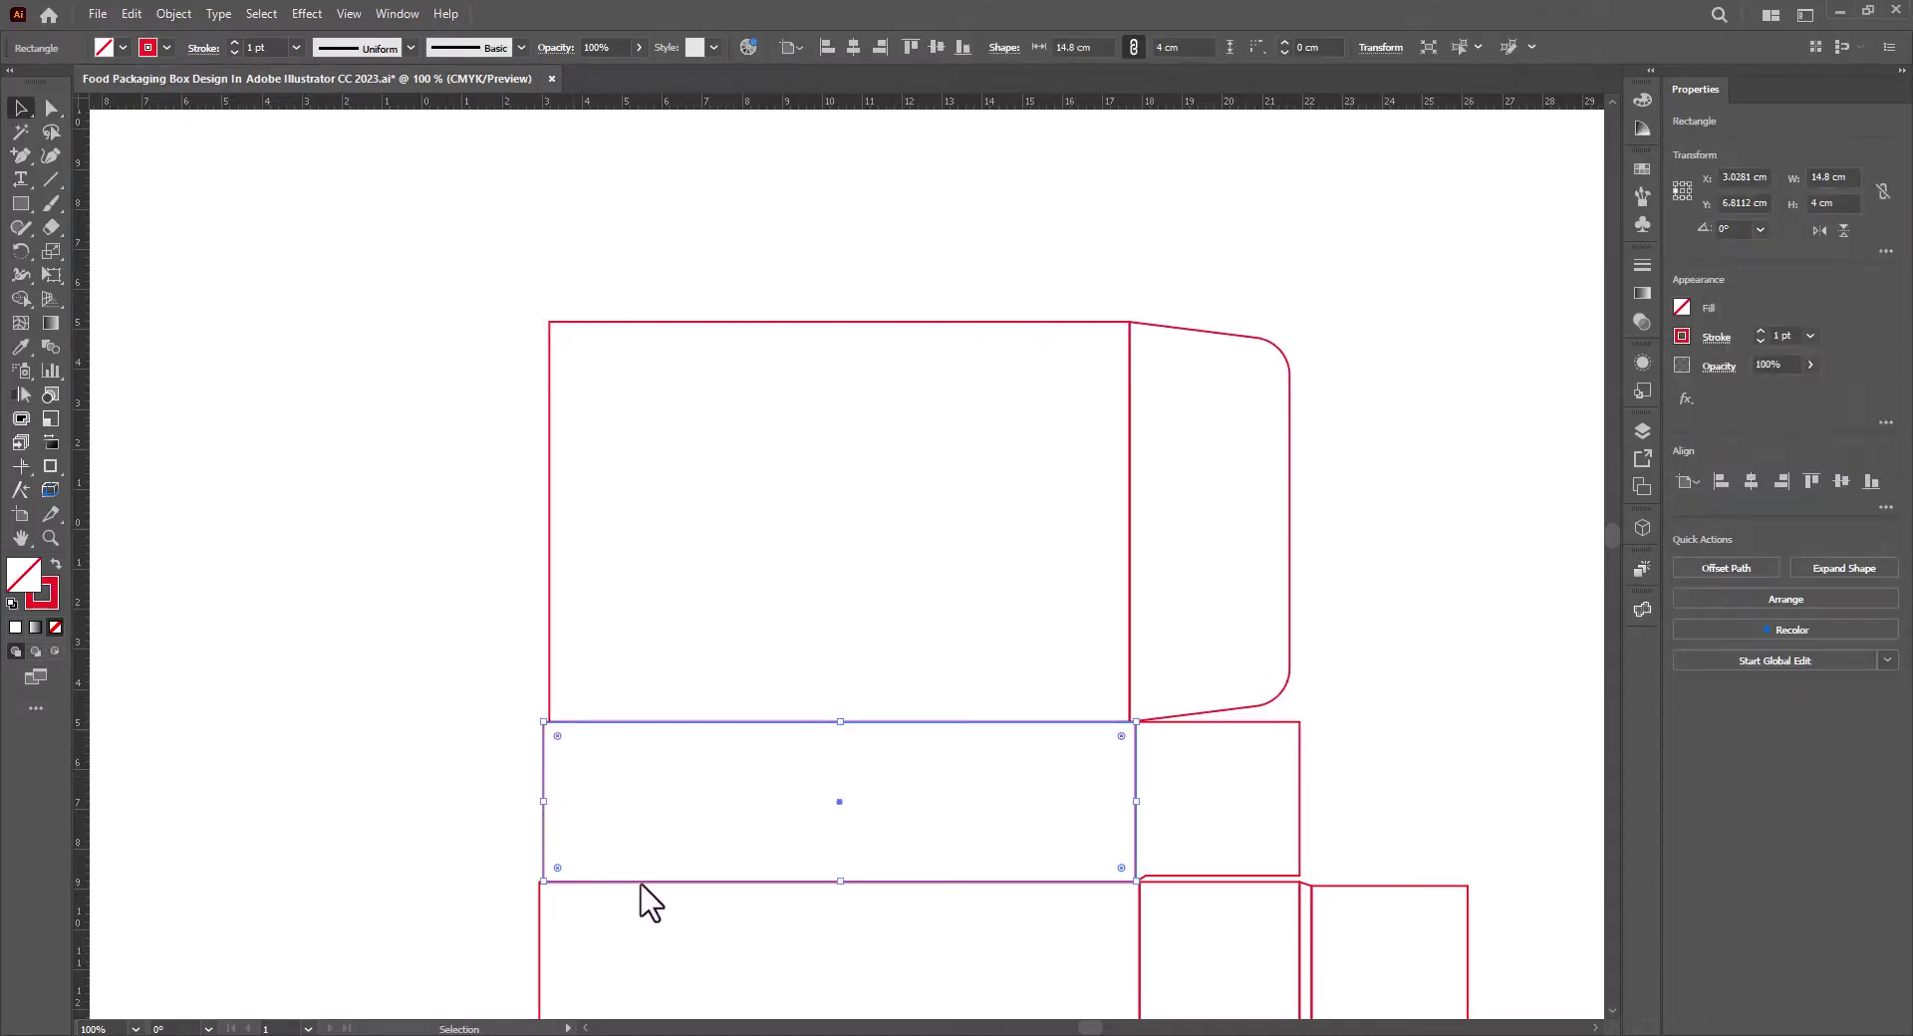
pyautogui.moveTo(640, 883); pyautogui.dragTo(663, 324)
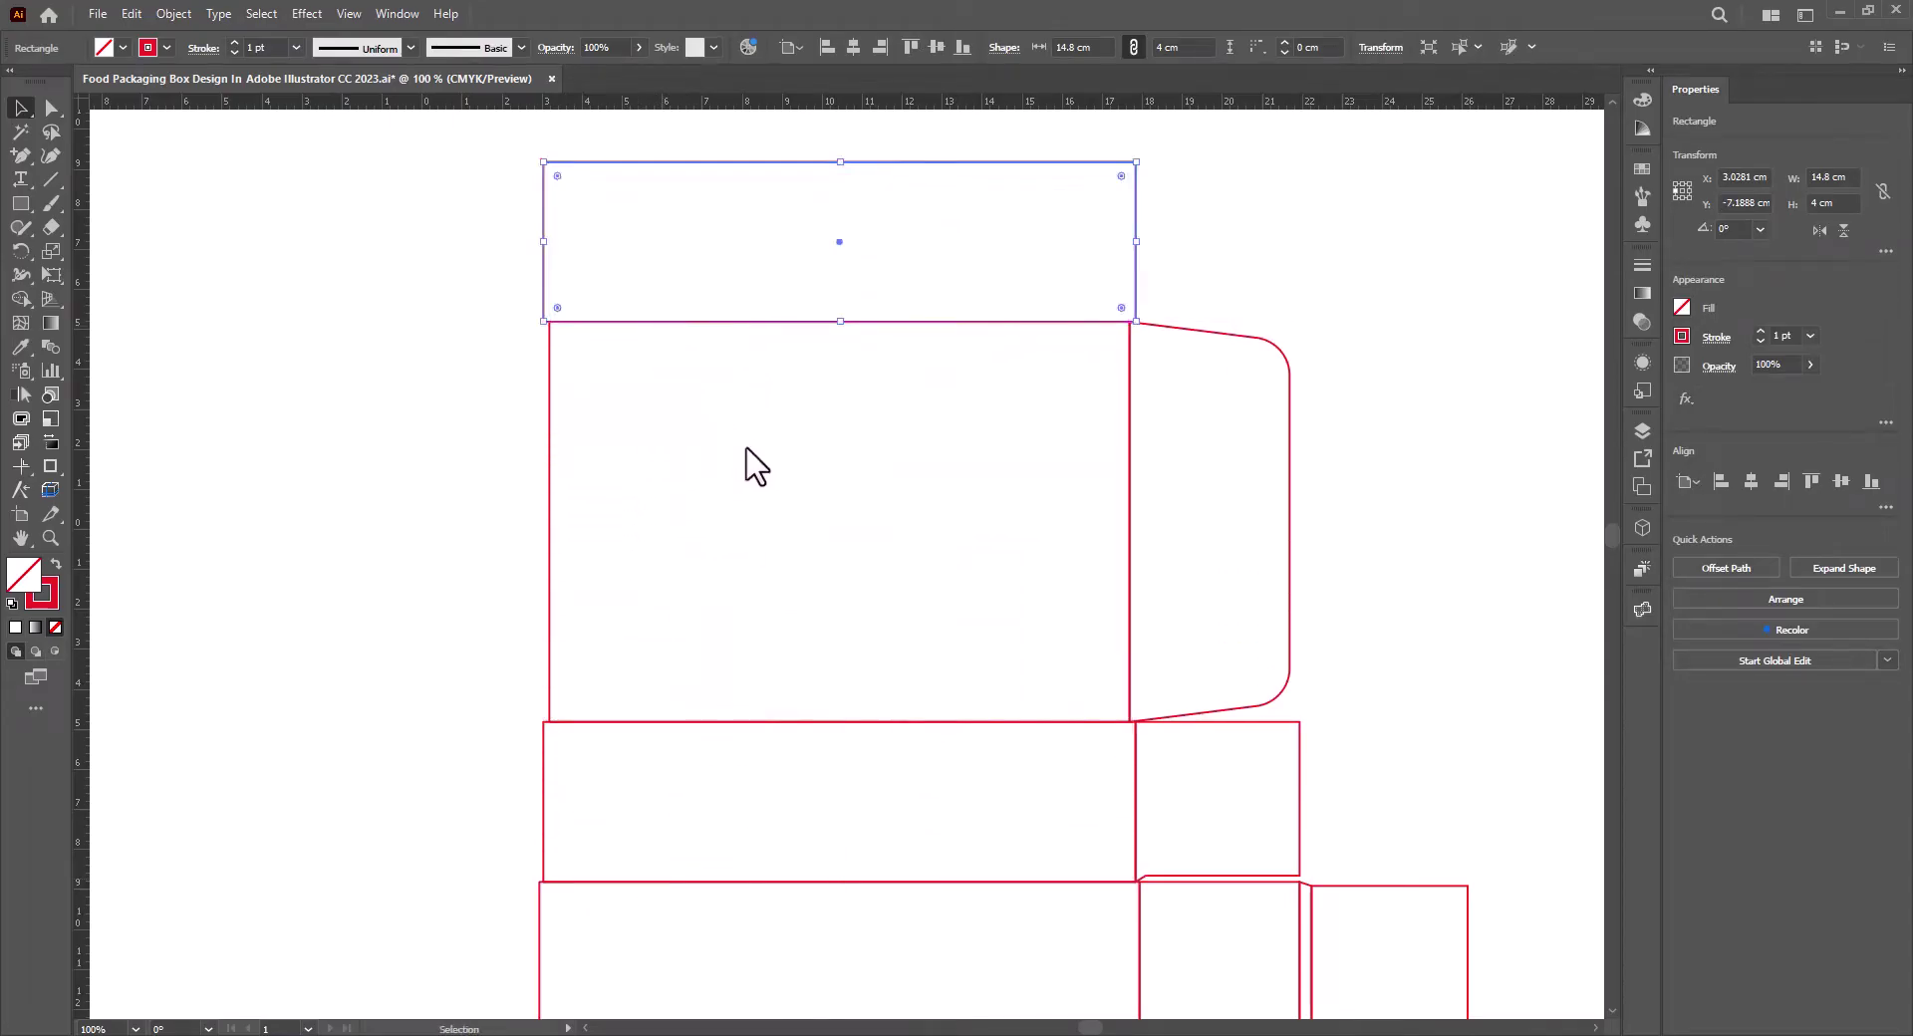
# Duplicate the top strip against its right edge and narrow the copy to 3.85 cm, aligned with the rounded flap's outer edge.
pyautogui.moveTo(543, 276); pyautogui.dragTo(1139, 284)
pyautogui.moveTo(1356, 520); pyautogui.dragTo(1037, 556)
pyautogui.moveTo(1387, 292); pyautogui.dragTo(947, 323)
# Examine the dieline's panel edges up close in outline view for gaps or misalignment, and return to preview.
pyautogui.hotkey('ctrl', 'y')
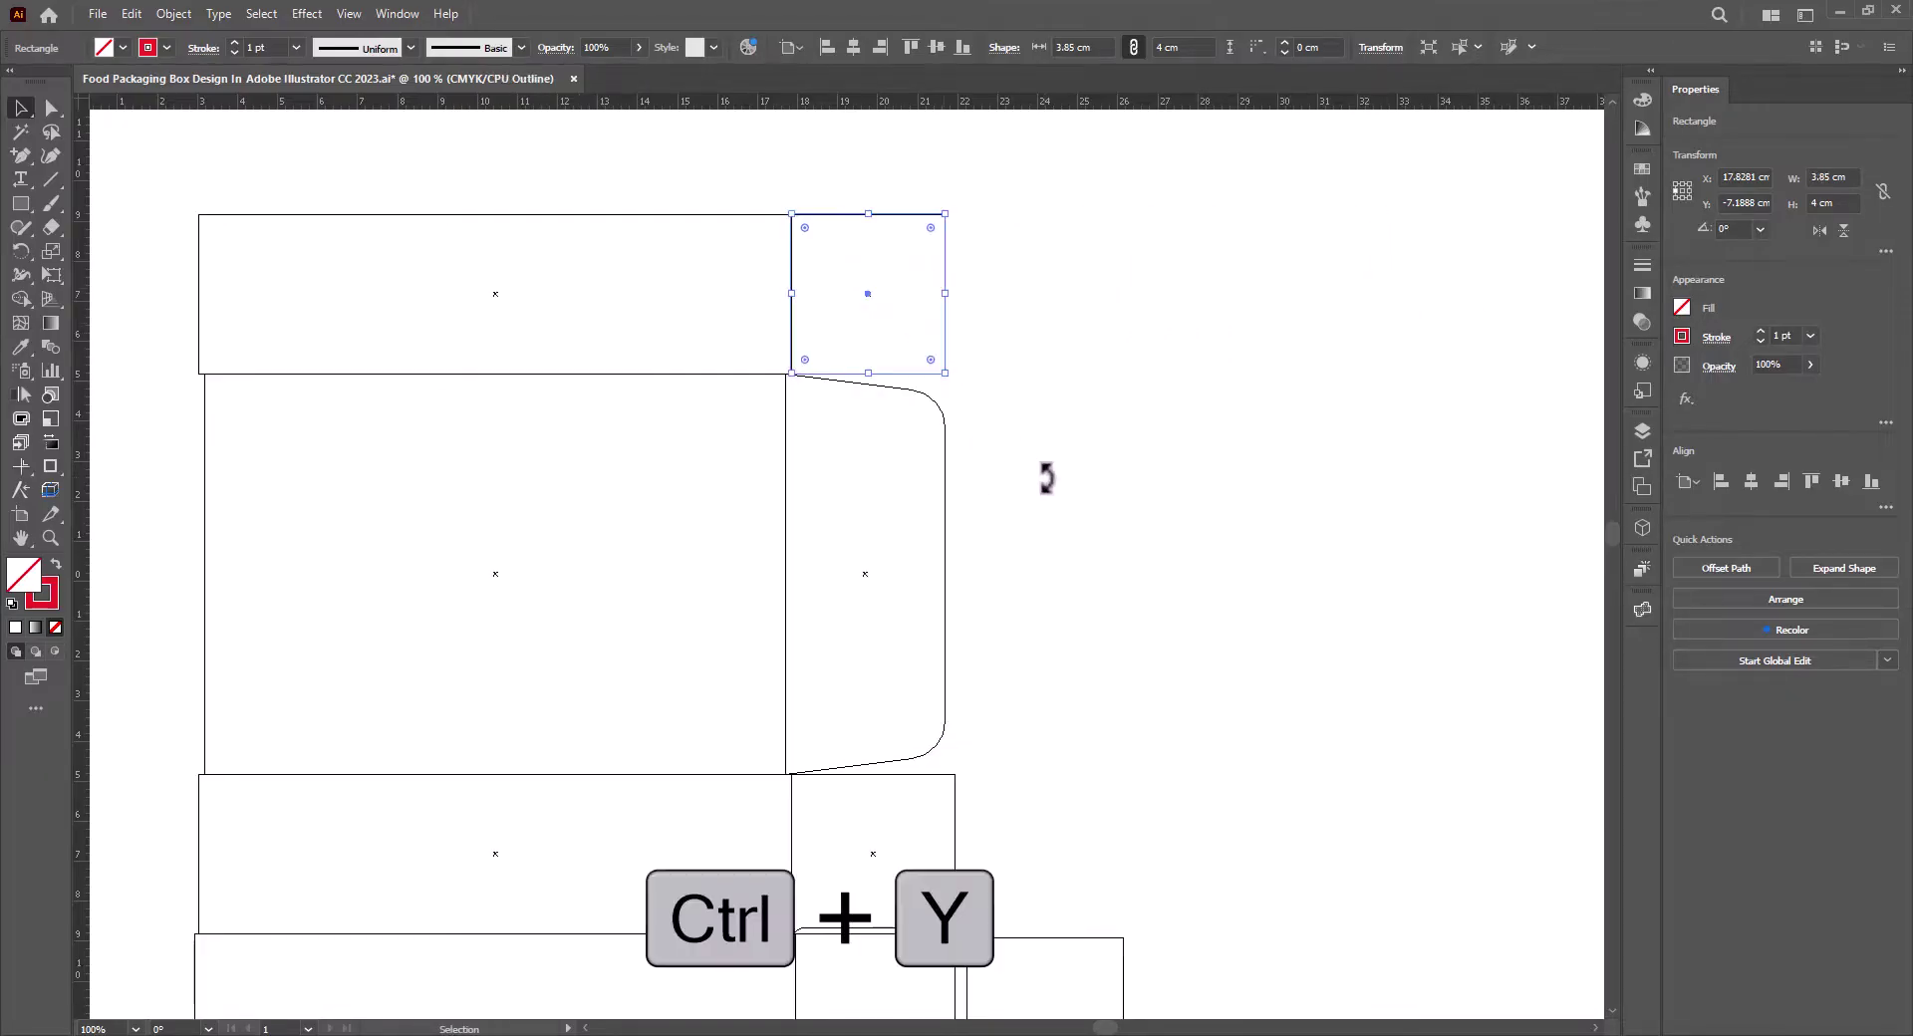
pyautogui.click(1030, 399)
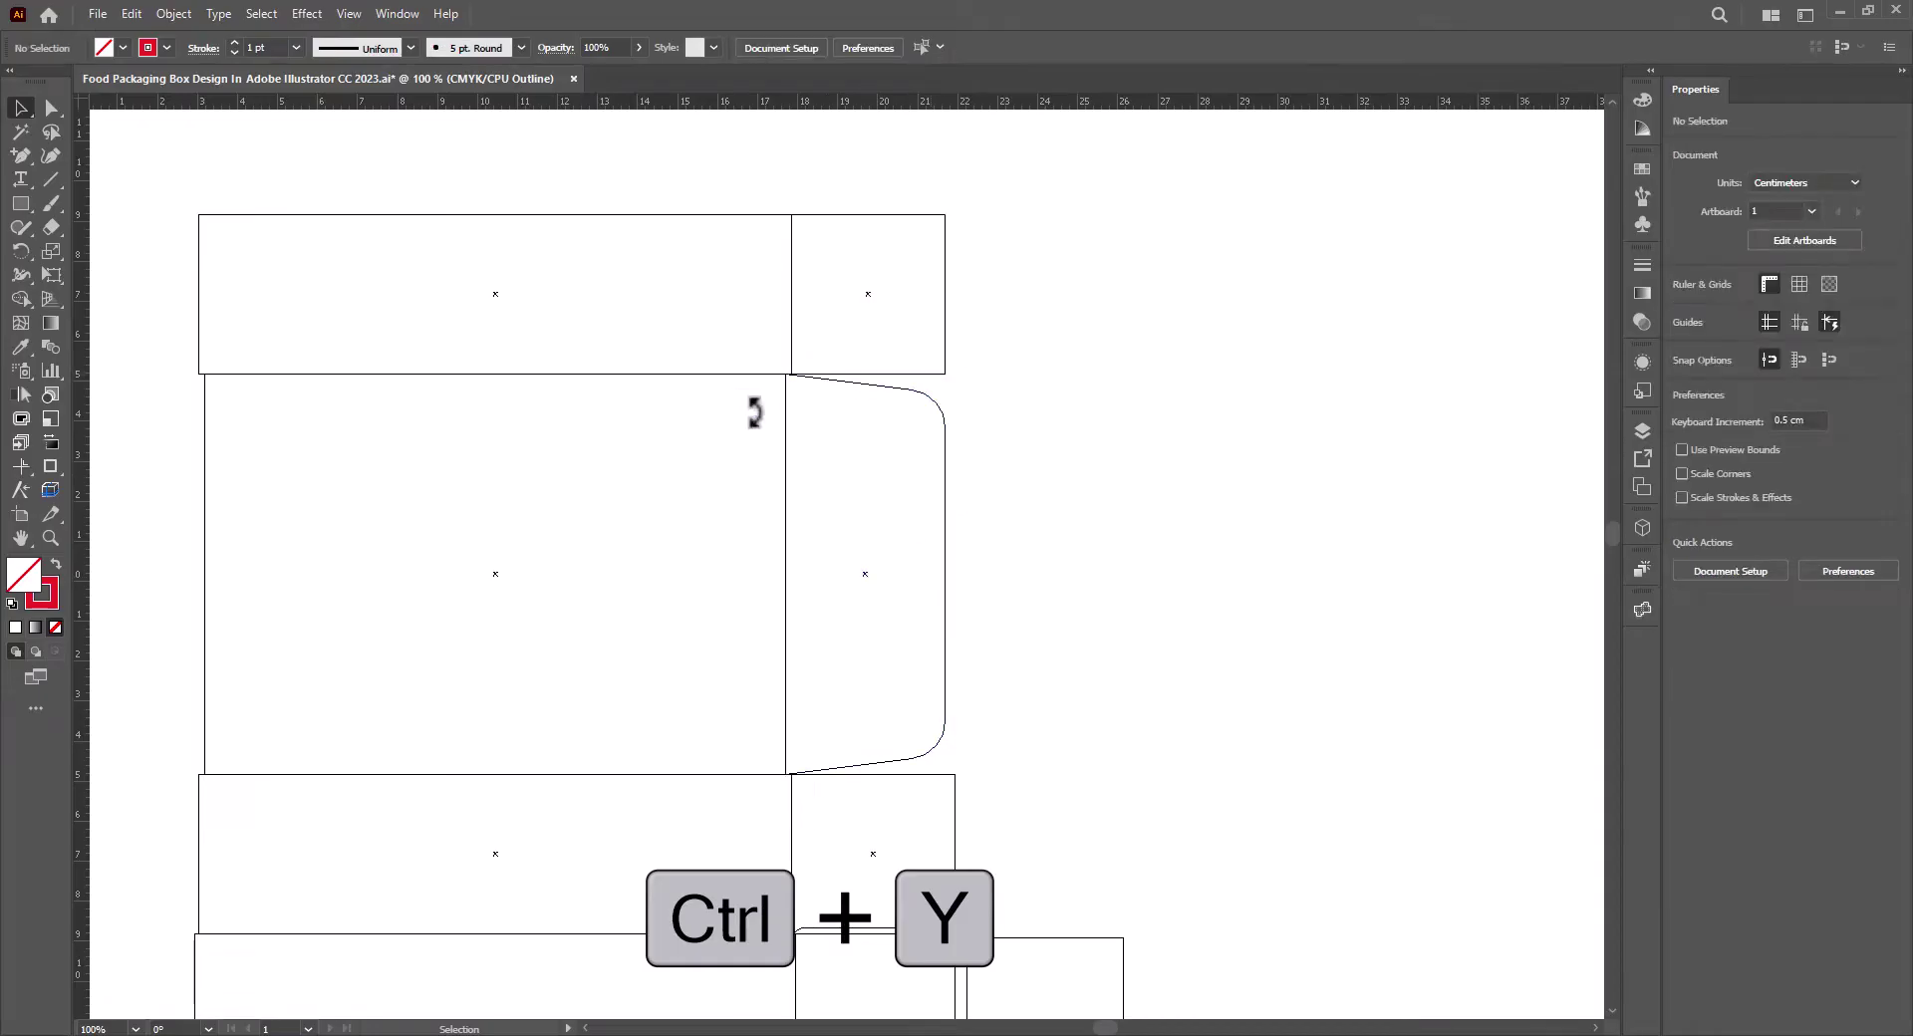
pyautogui.scroll(7, 787, 378)
pyautogui.scroll(-6, 807, 412)
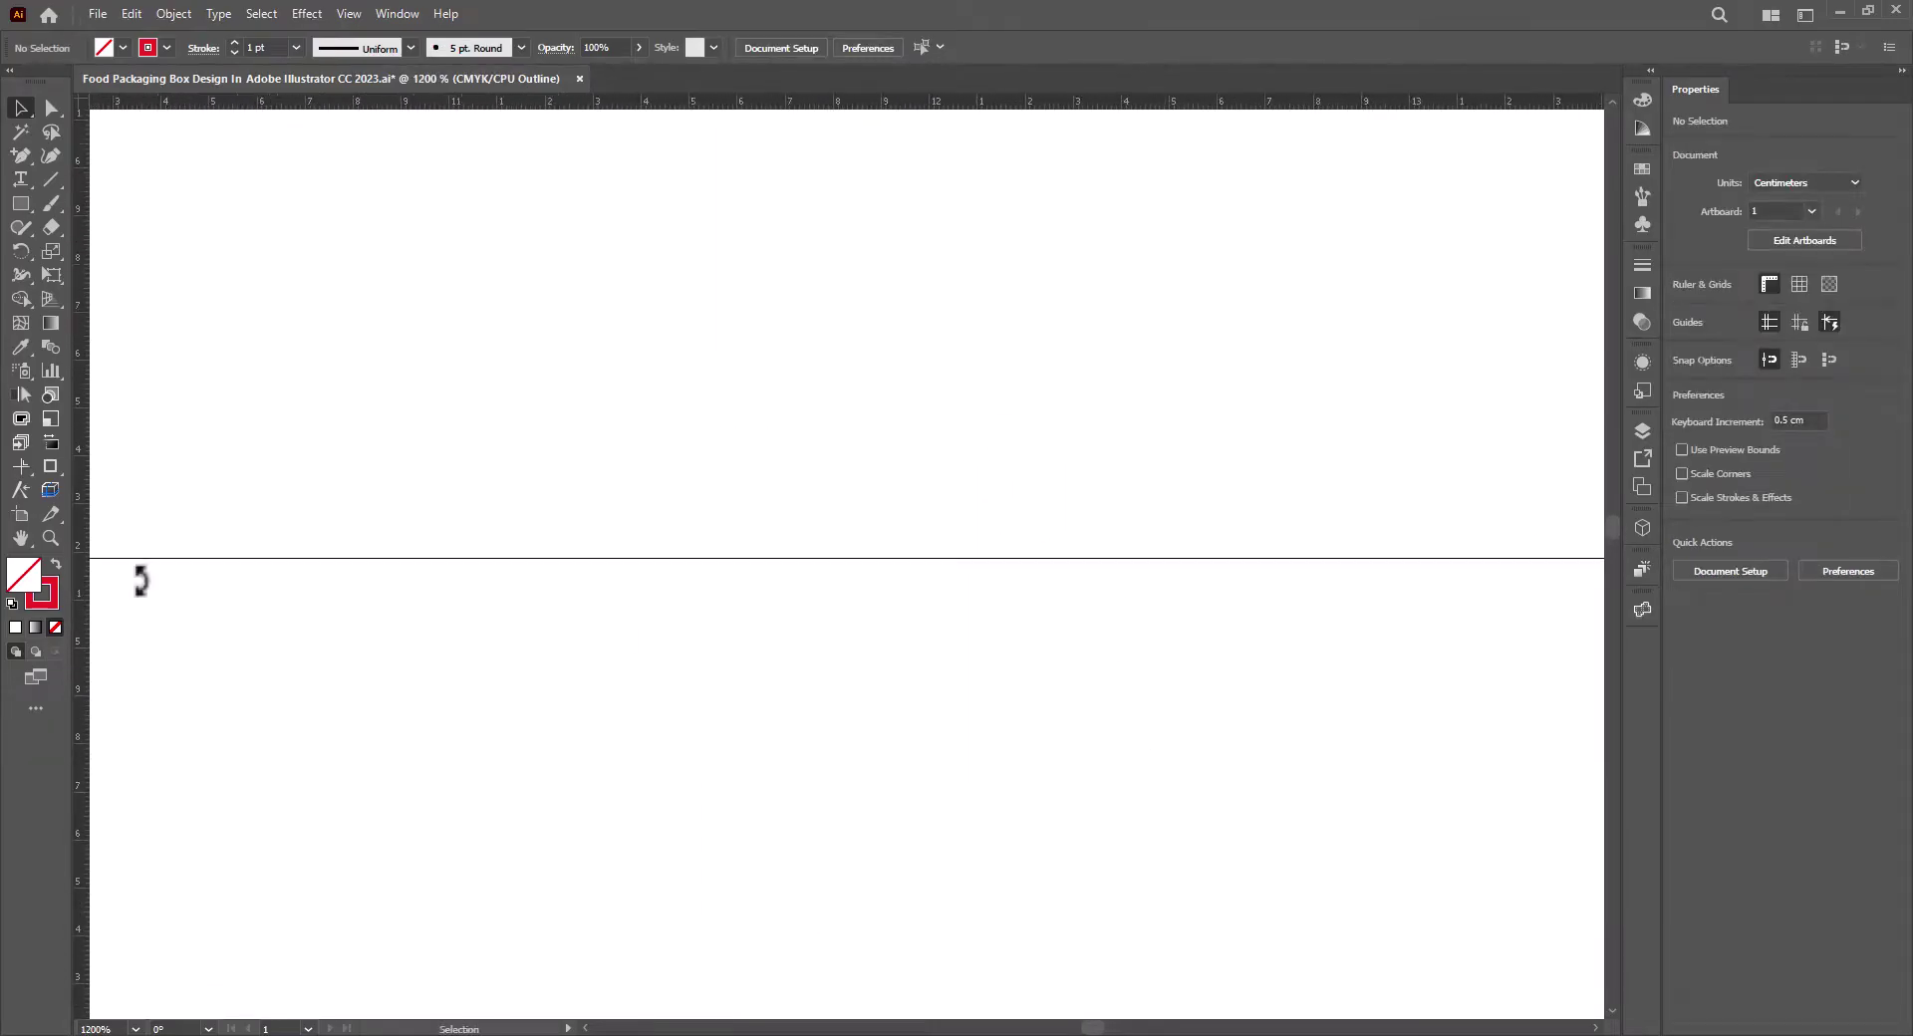
pyautogui.scroll(-4, 626, 582)
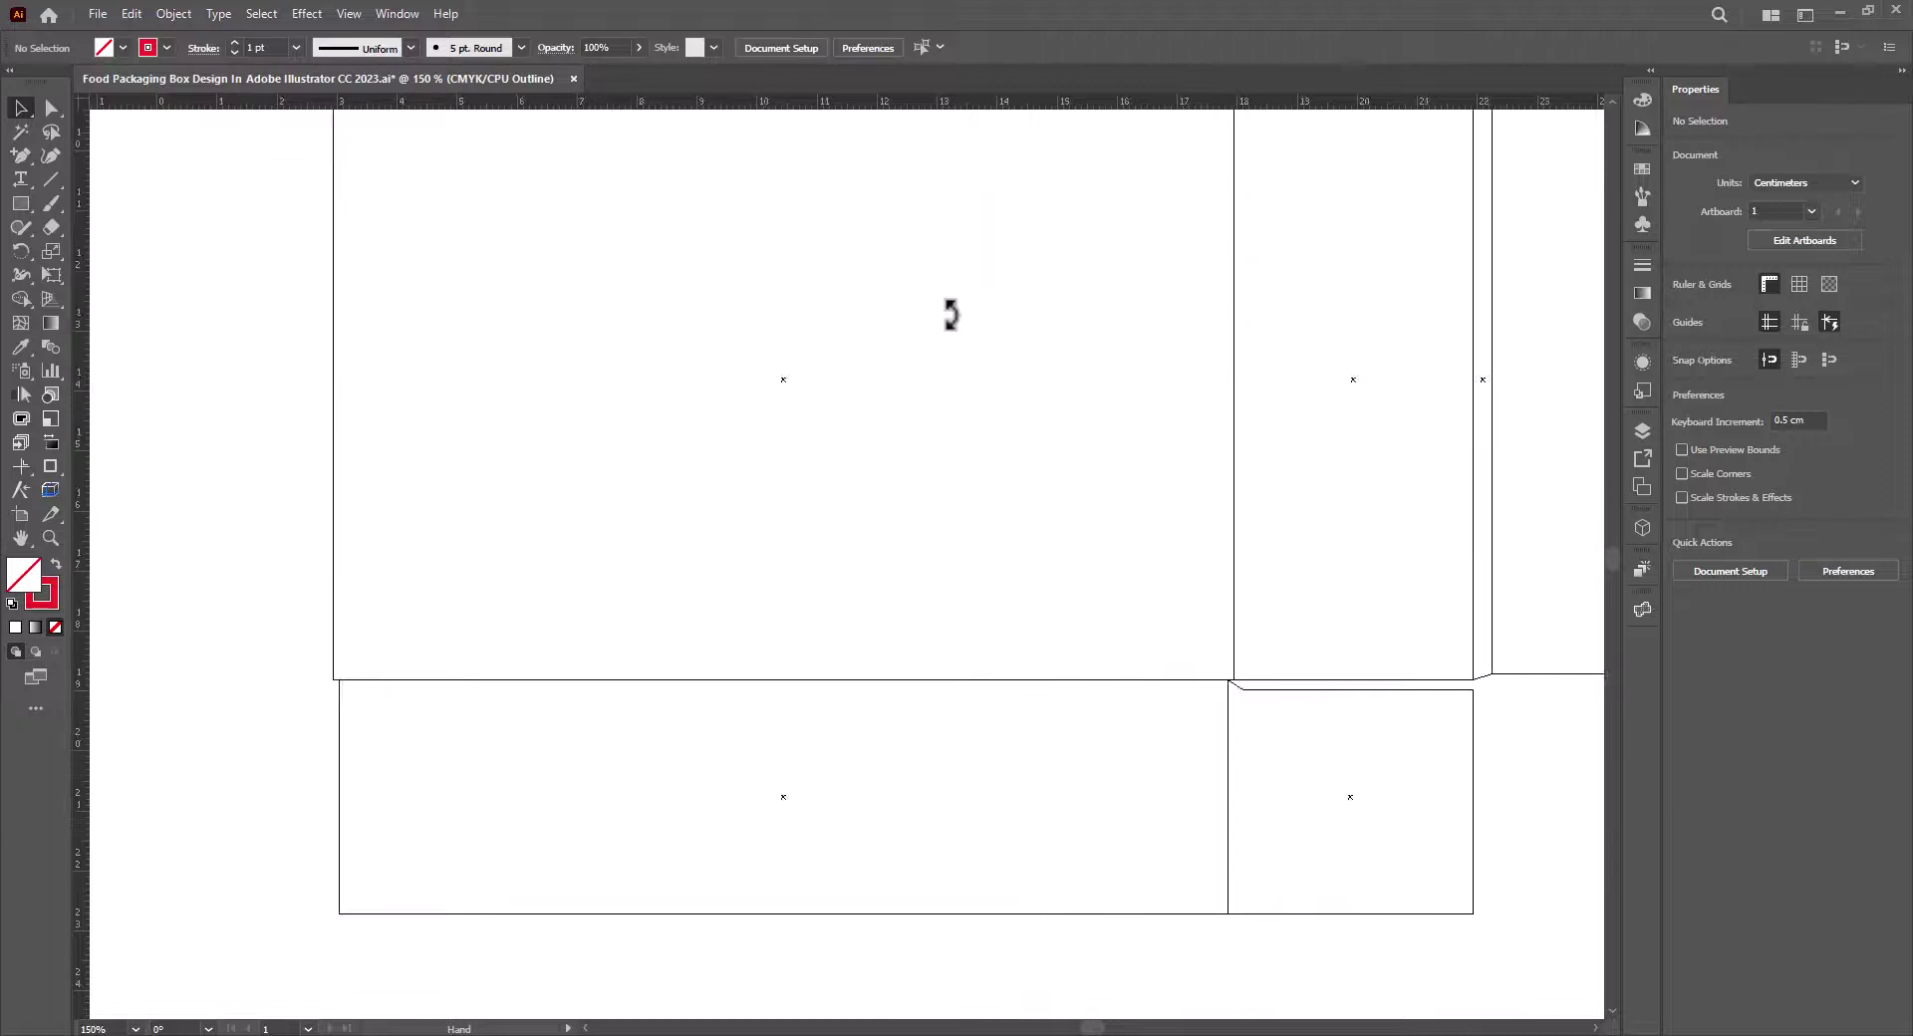
pyautogui.hotkey('ctrl', 'y')
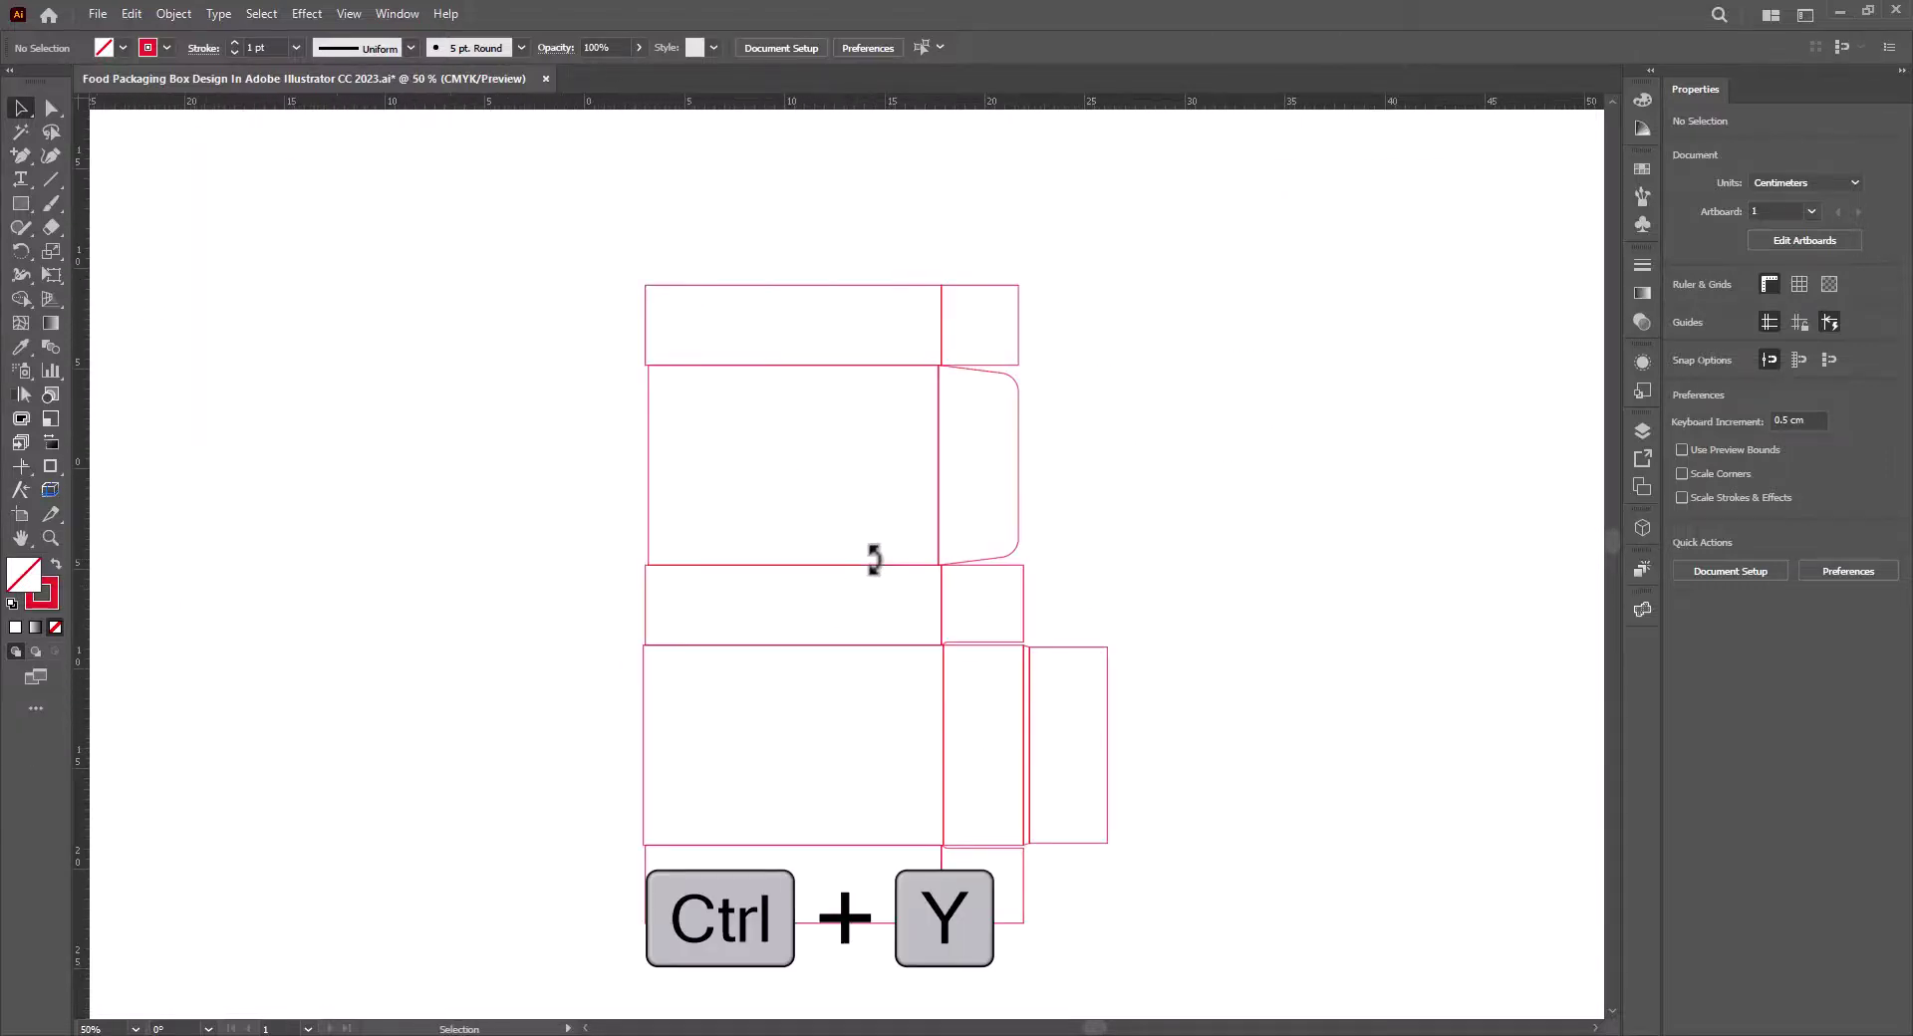
# Slant the top side flap's lower edge upward toward its outer end, rounding the lower outer corner slightly and the upper one with a wide curve.
pyautogui.scroll(5, 957, 352)
pyautogui.moveTo(1016, 363); pyautogui.dragTo(880, 640)
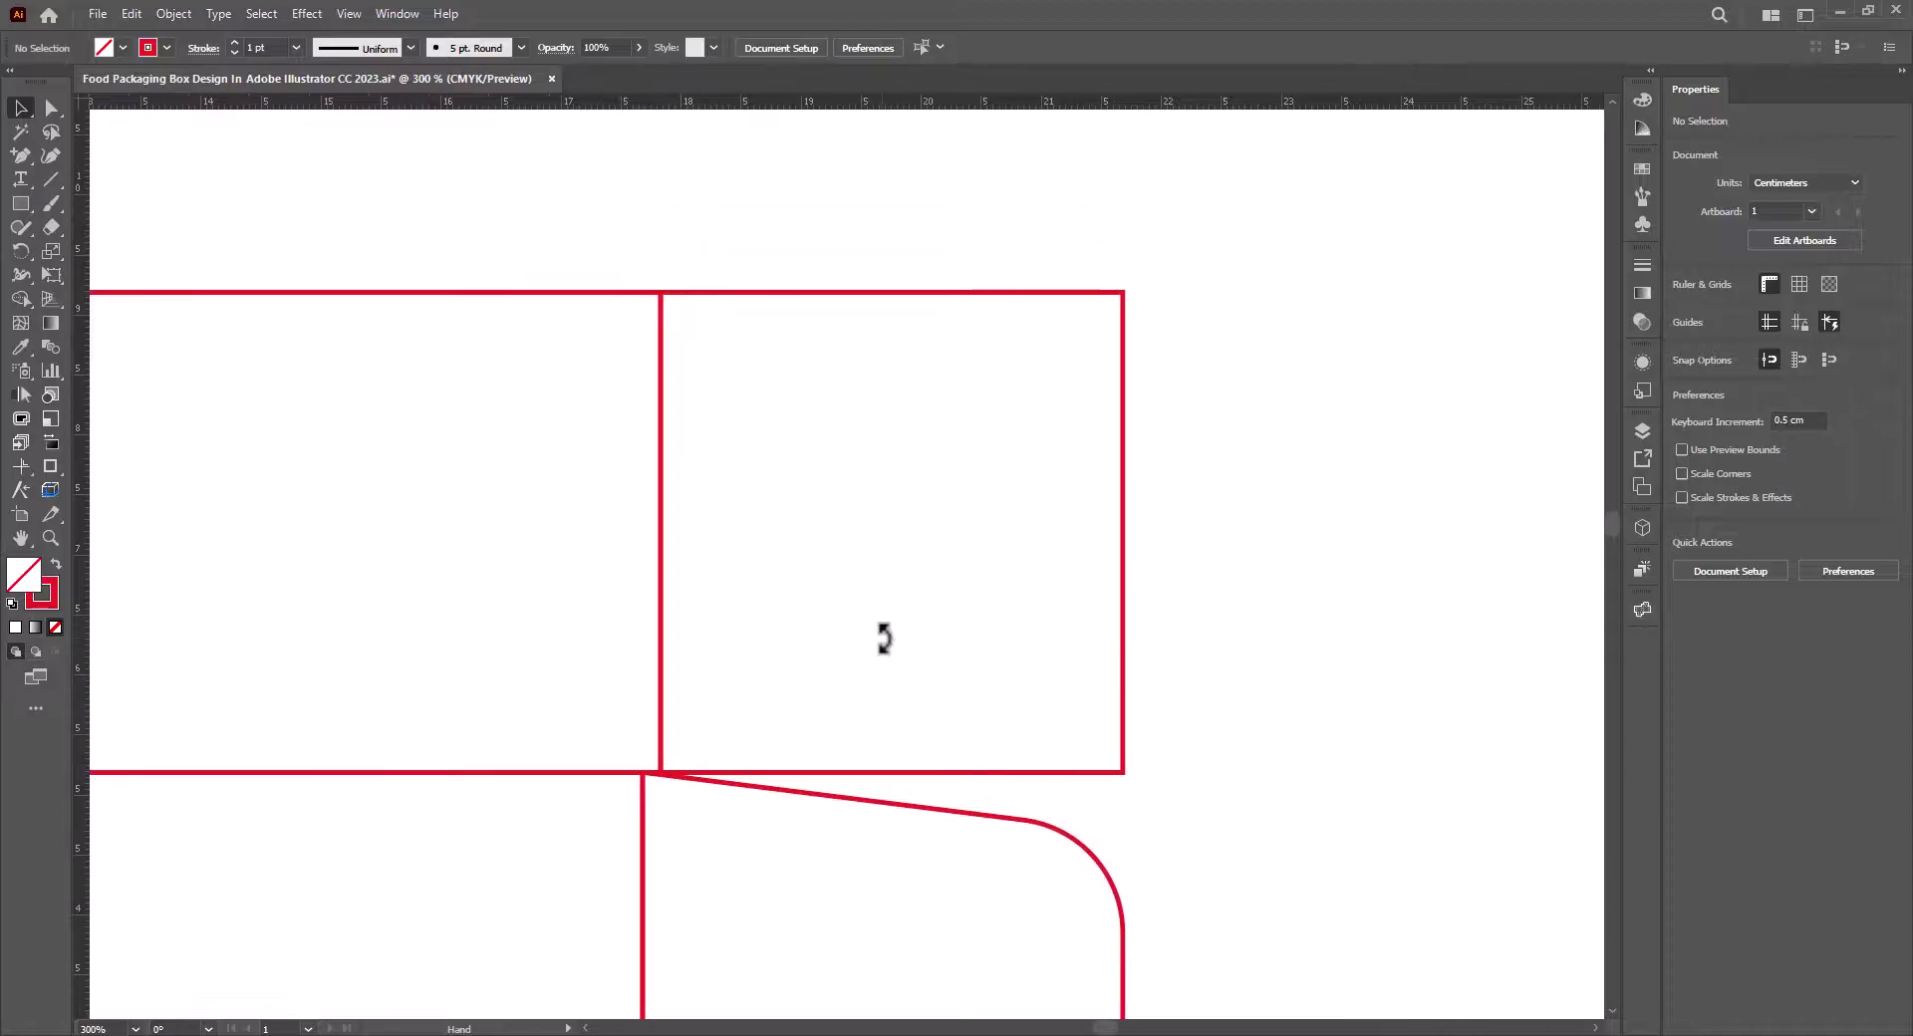
pyautogui.click(1126, 658)
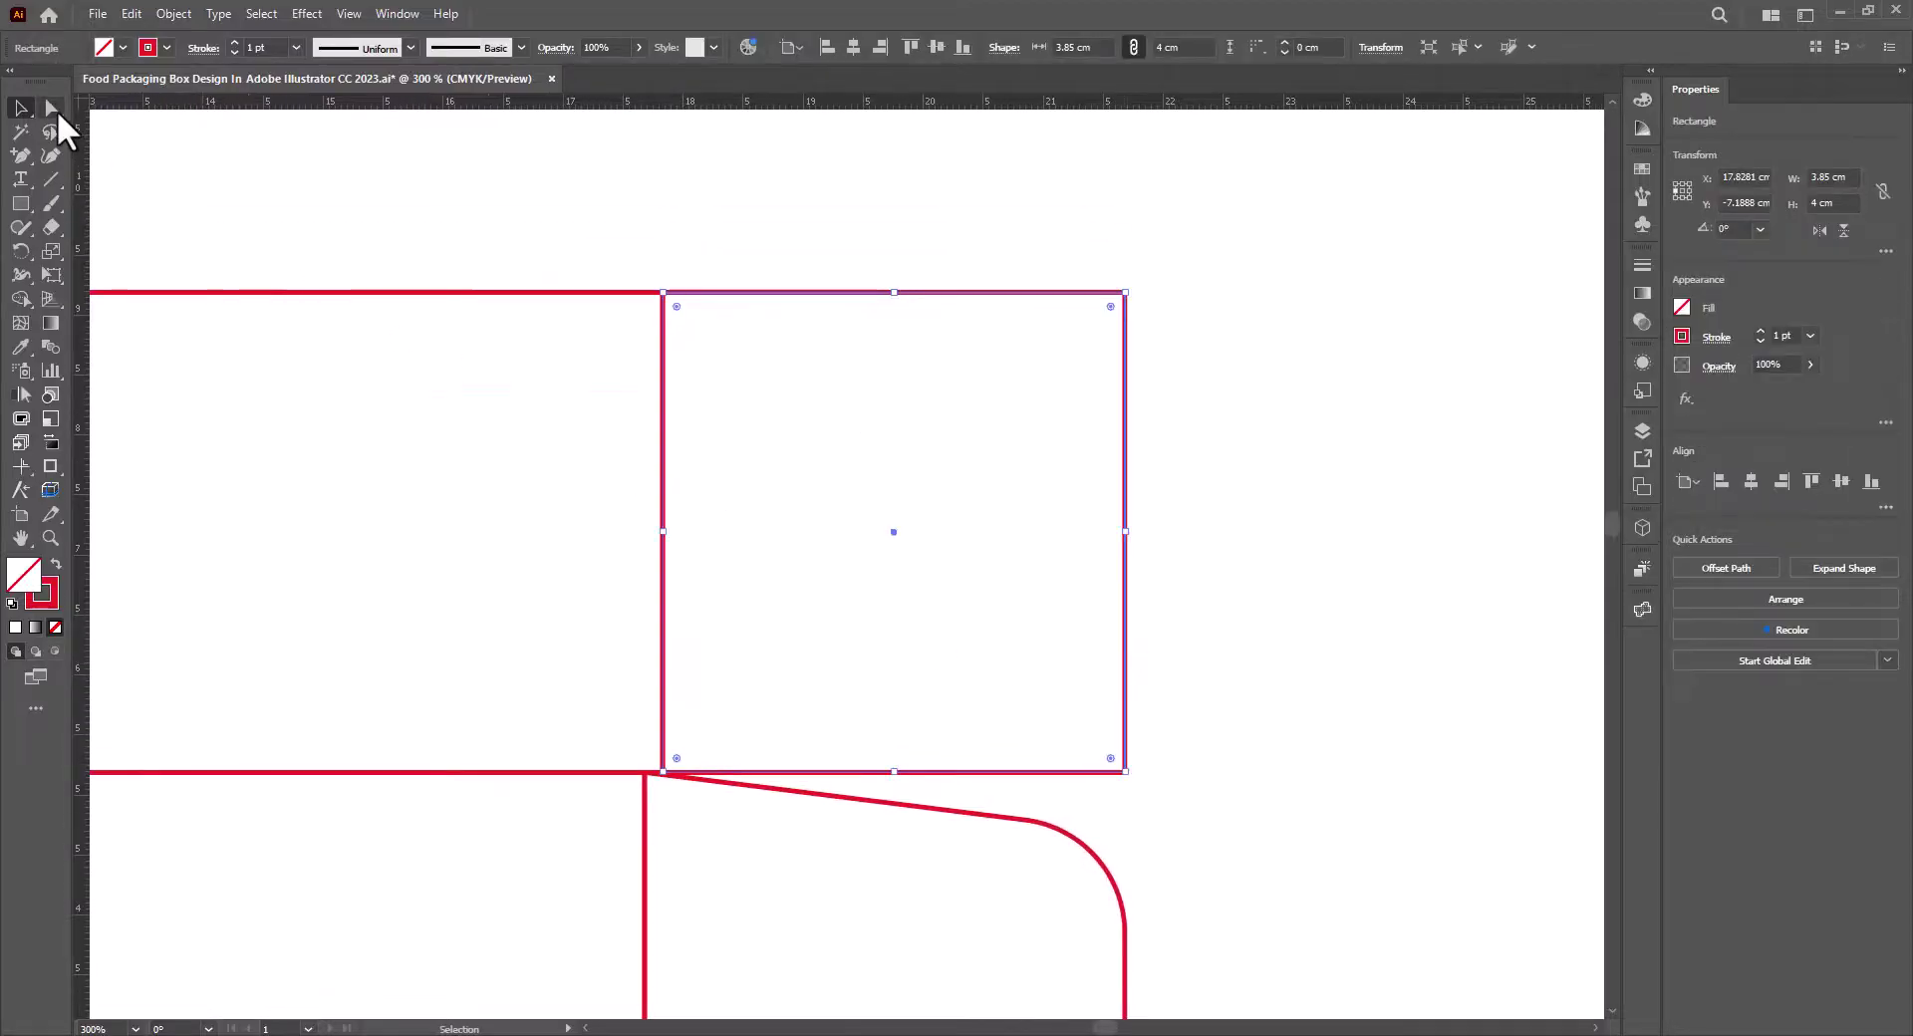
pyautogui.click(50, 108)
pyautogui.click(1126, 773)
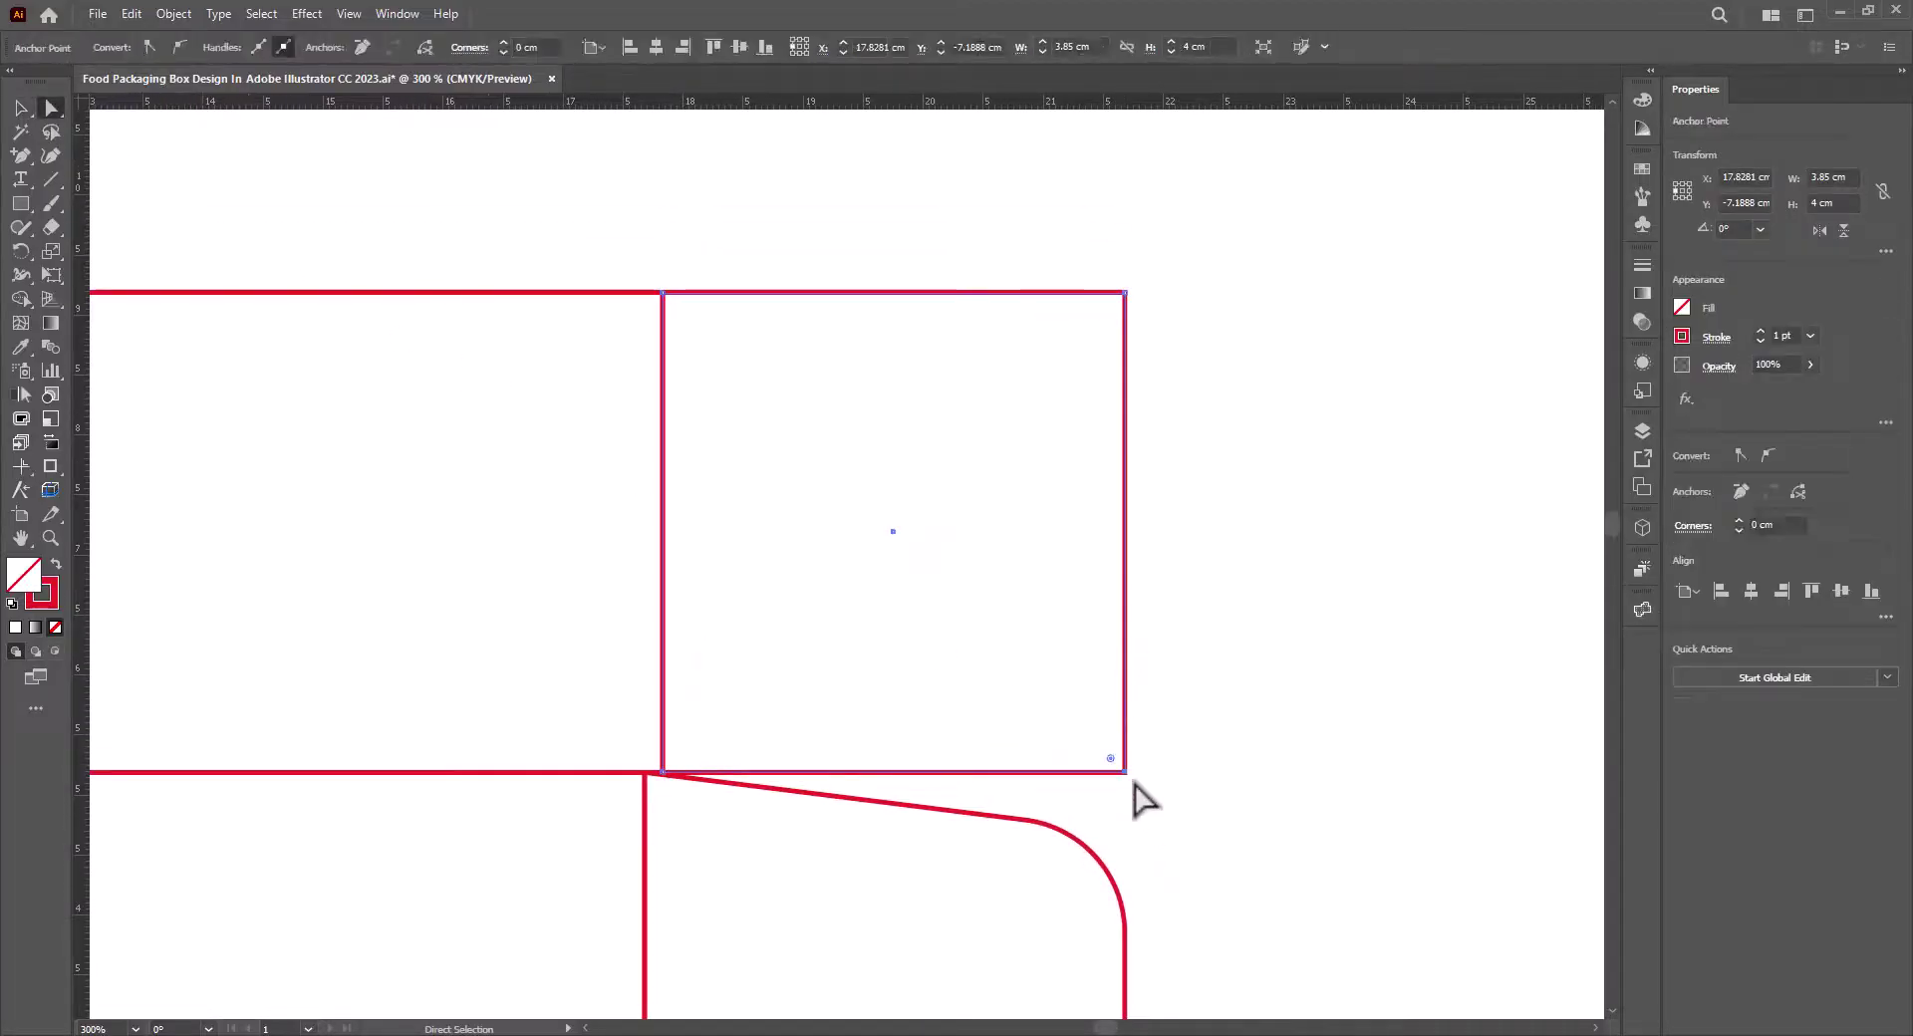
pyautogui.moveTo(1126, 772); pyautogui.dragTo(1081, 675)
pyautogui.moveTo(1058, 230); pyautogui.dragTo(1058, 230)
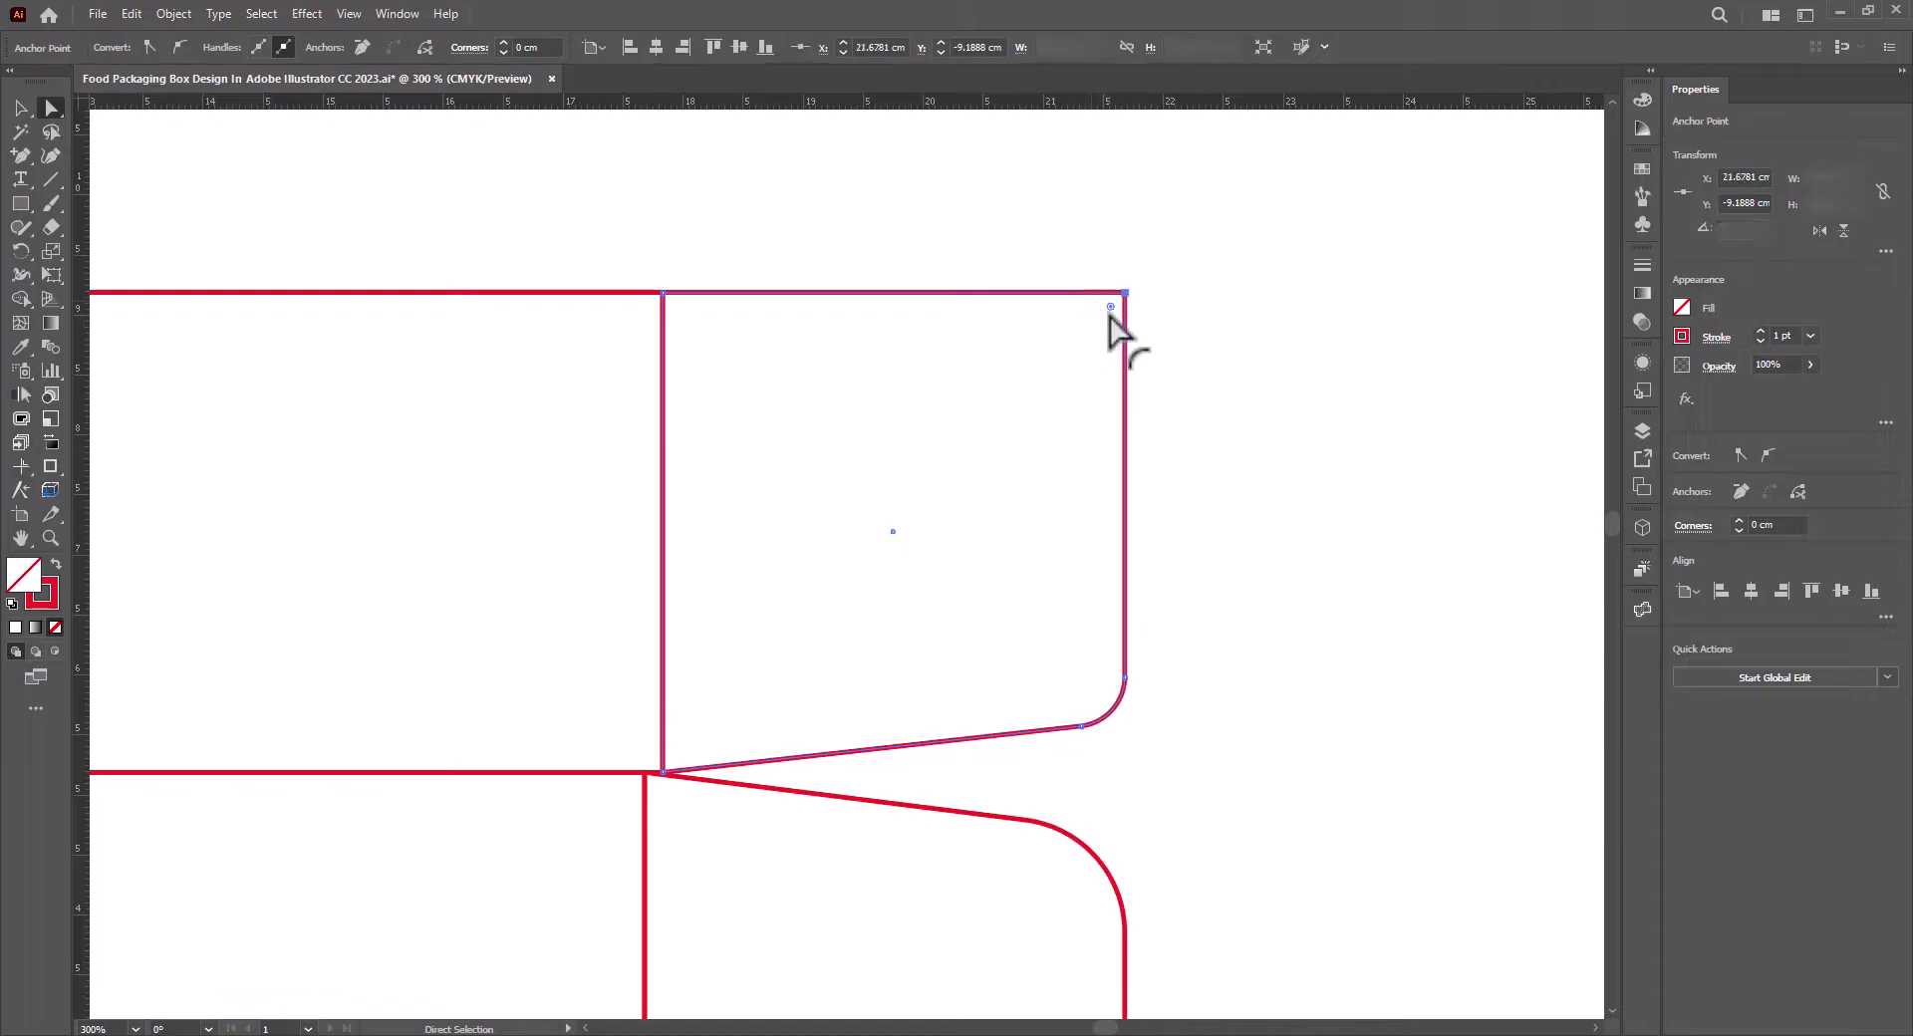
pyautogui.moveTo(1111, 308); pyautogui.dragTo(618, 665)
pyautogui.click(1174, 750)
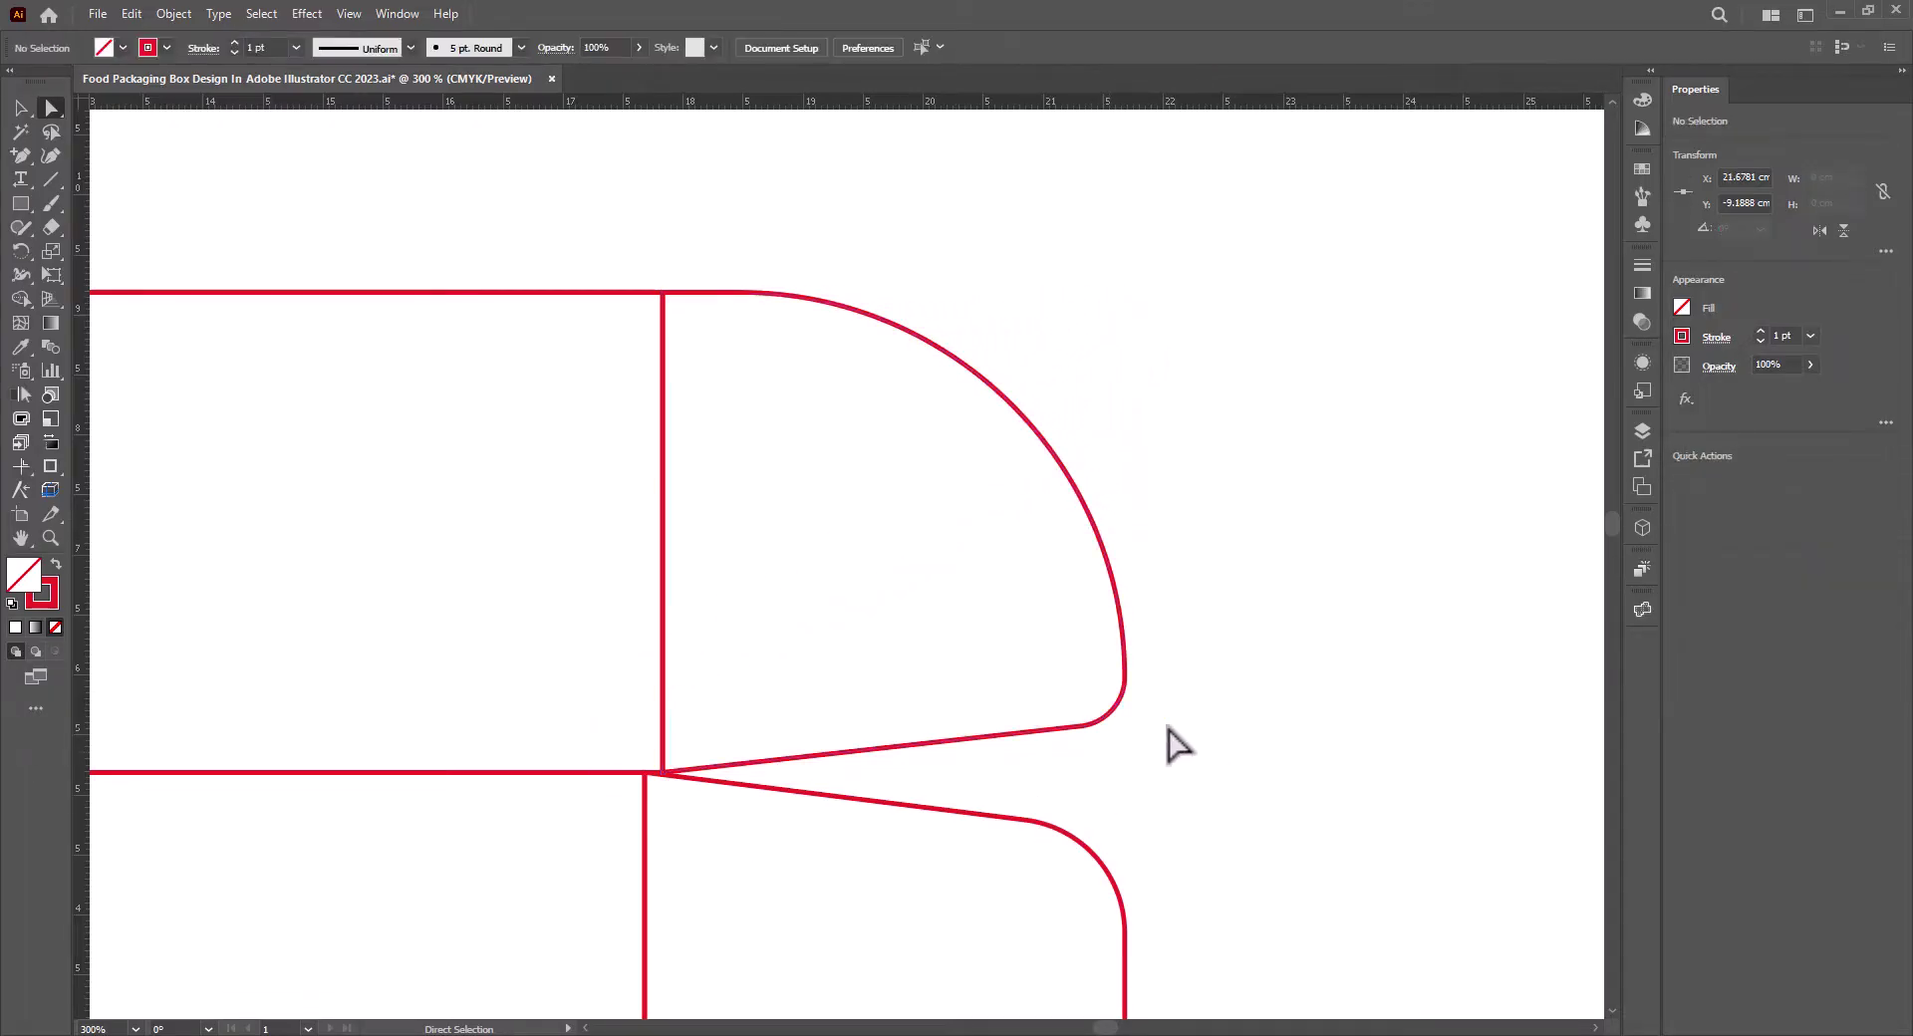
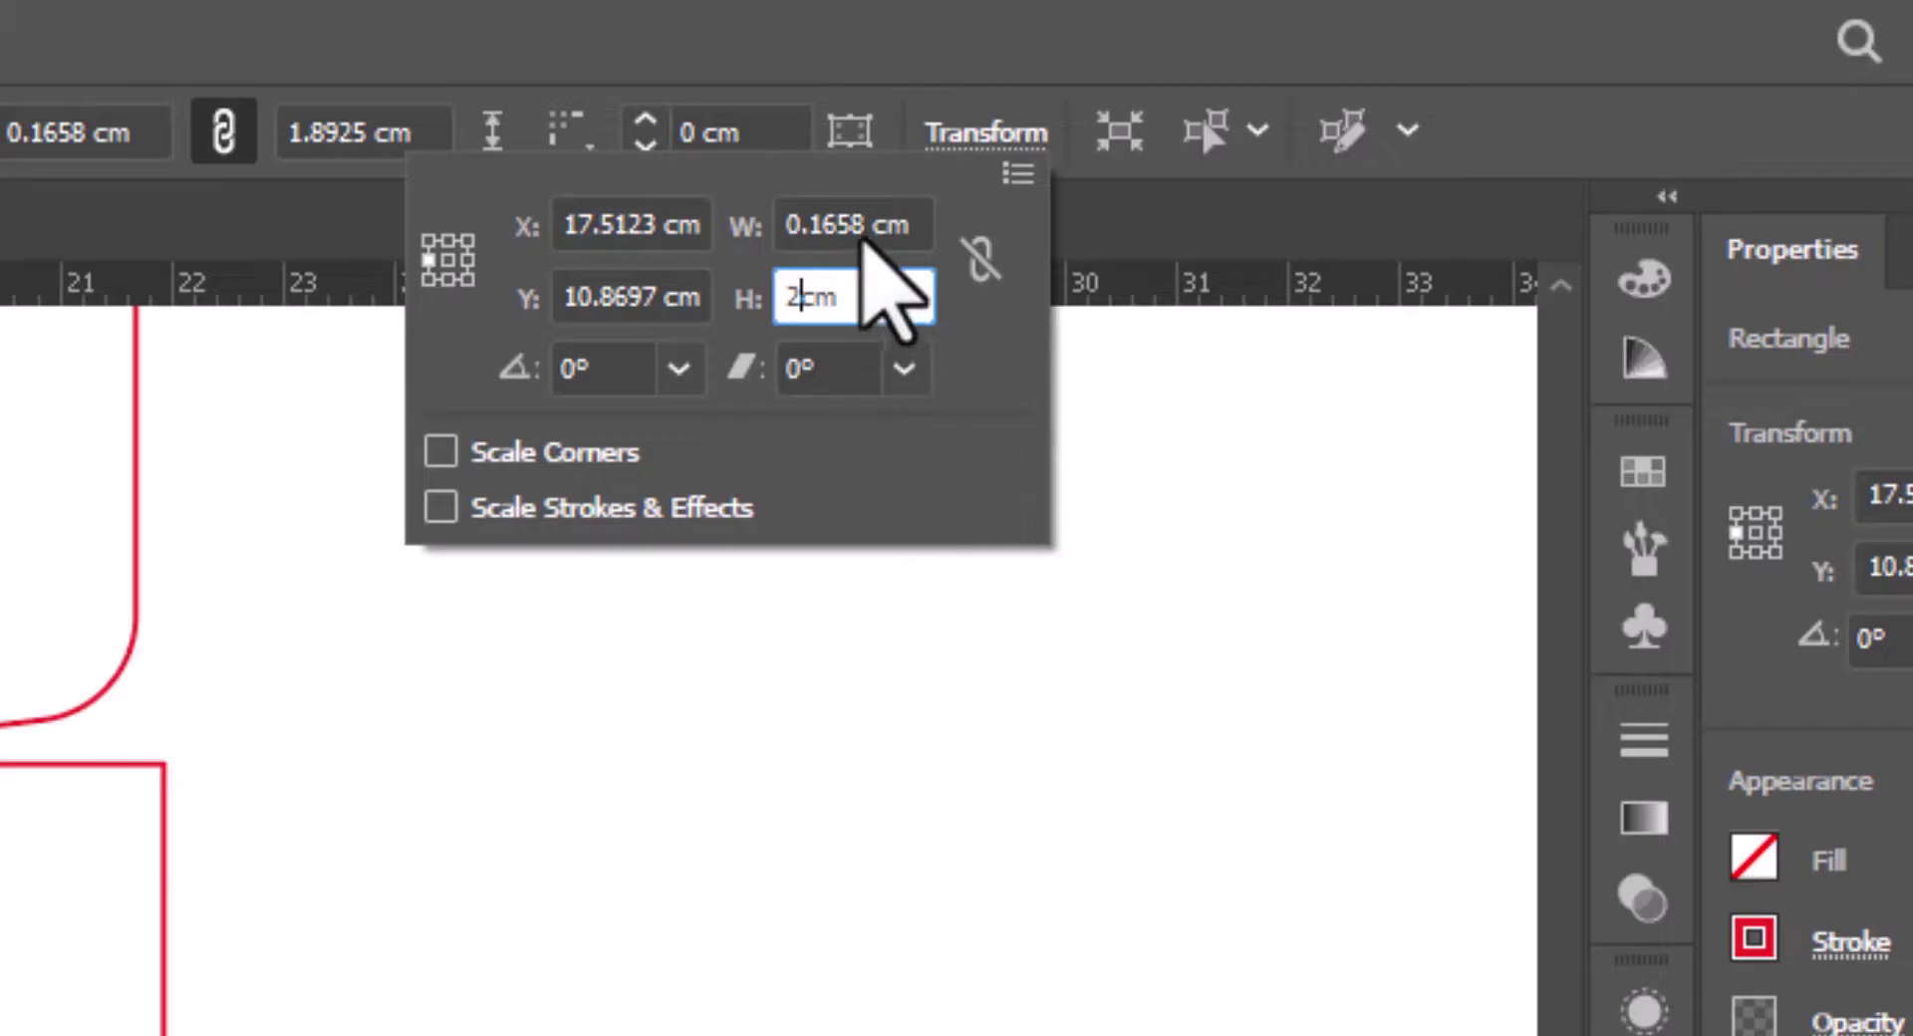
# Finish sizing the small slot rectangle in the lower main panel at 0.25 cm wide and 2 cm high.
pyautogui.click(869, 234)
pyautogui.write('0.2')
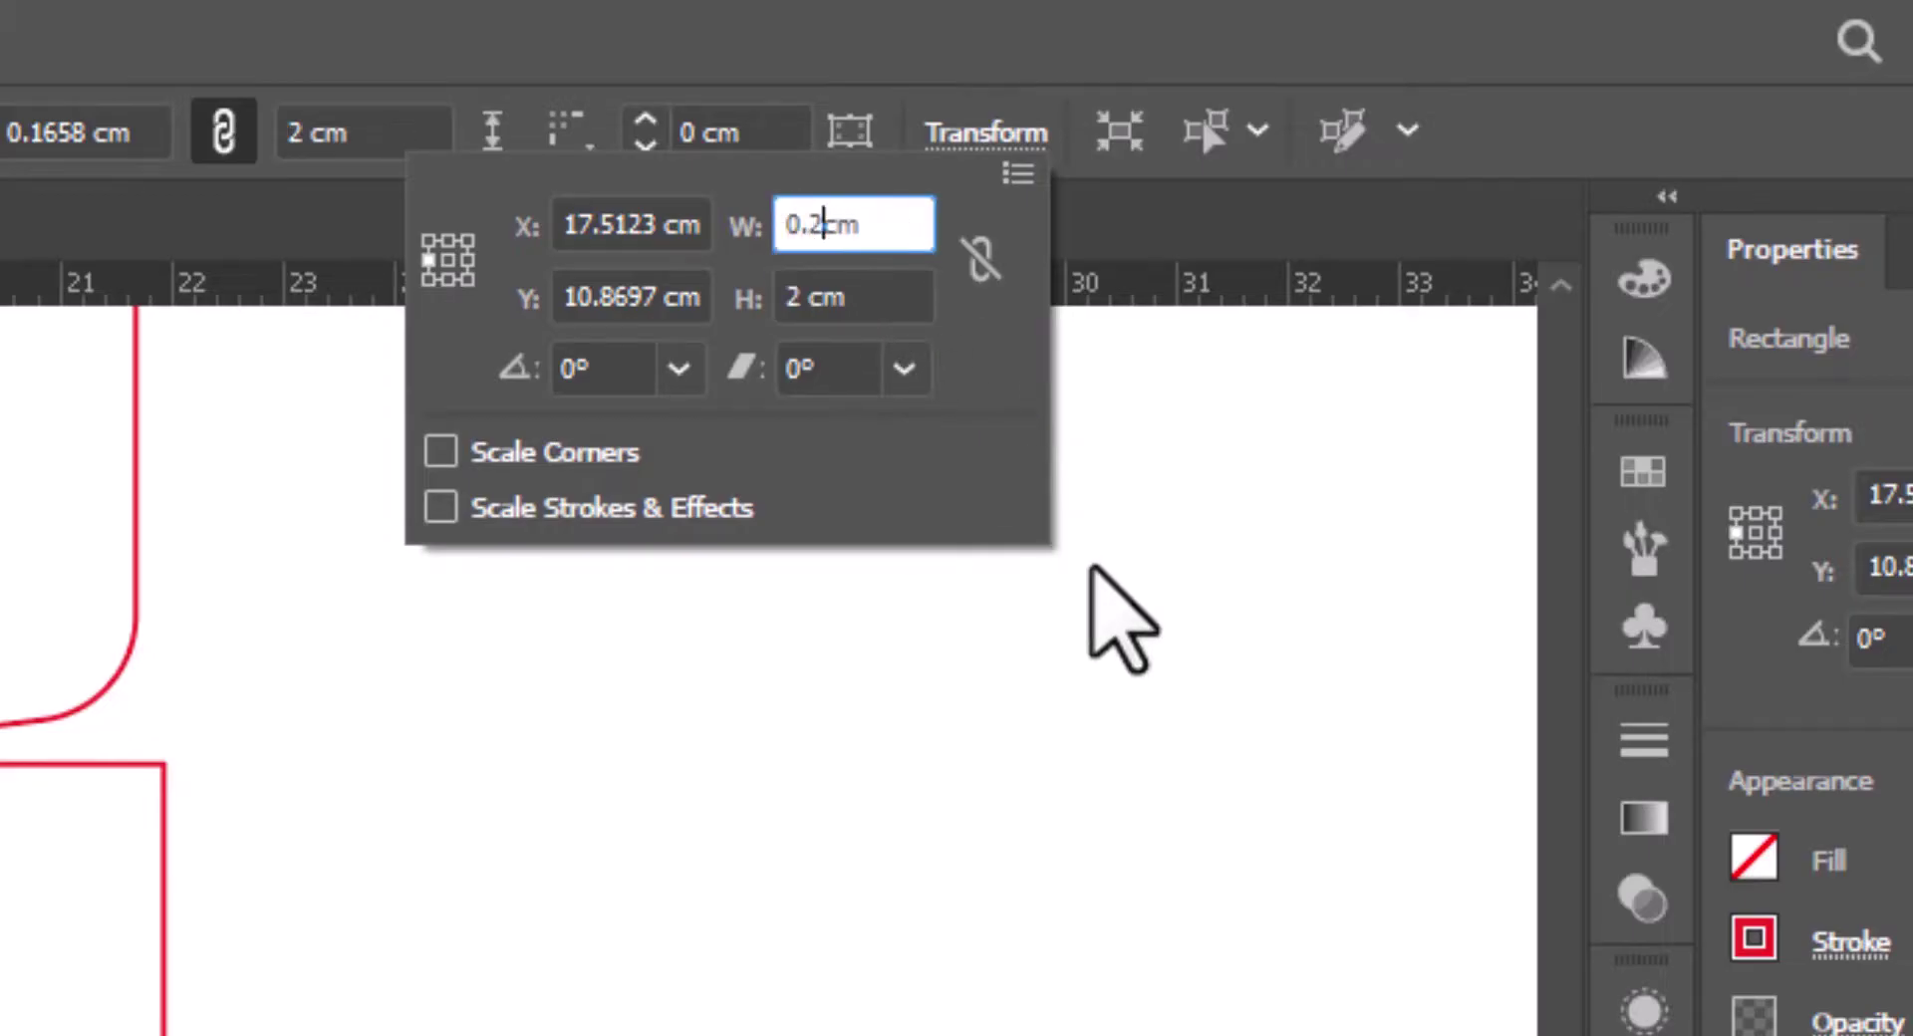
pyautogui.write('5')
pyautogui.press('Return')
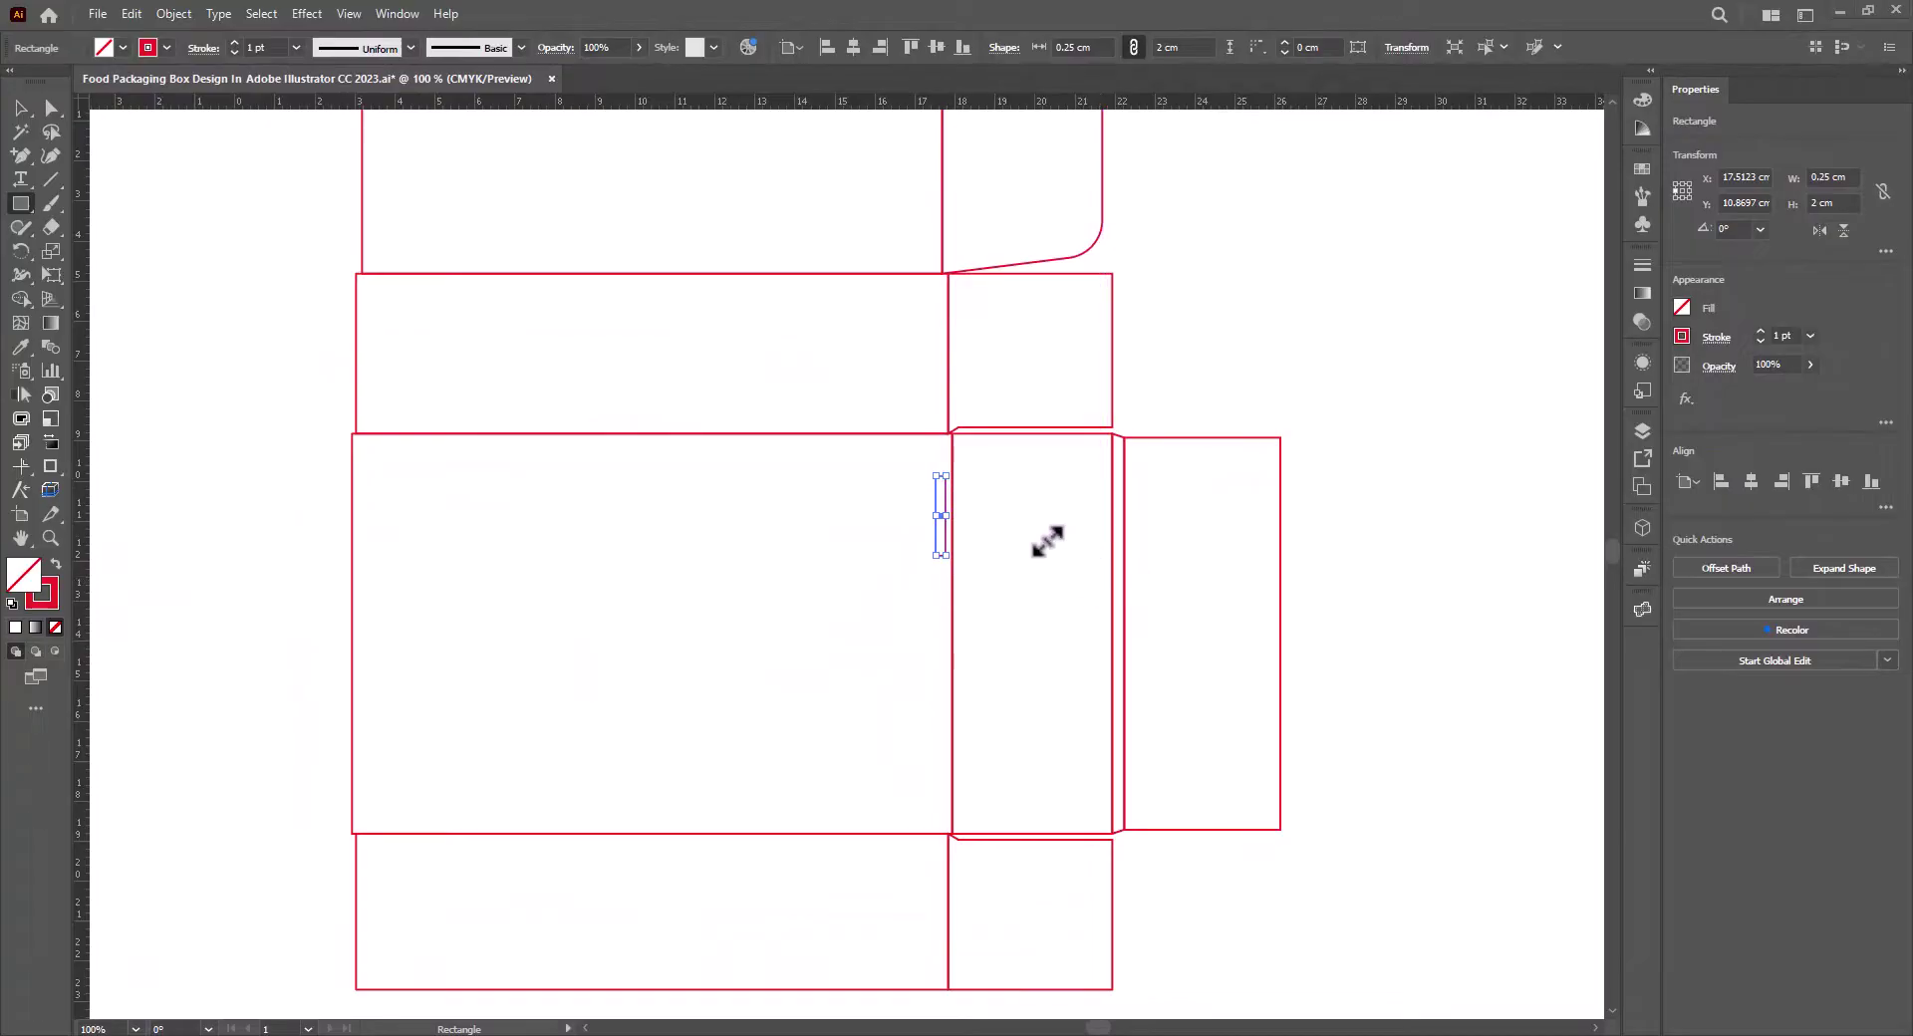
# Move the slot rectangle so its right edge lies exactly on the fold between the lower main panel and its side panel, using outline view.
pyautogui.scroll(3, 941, 518)
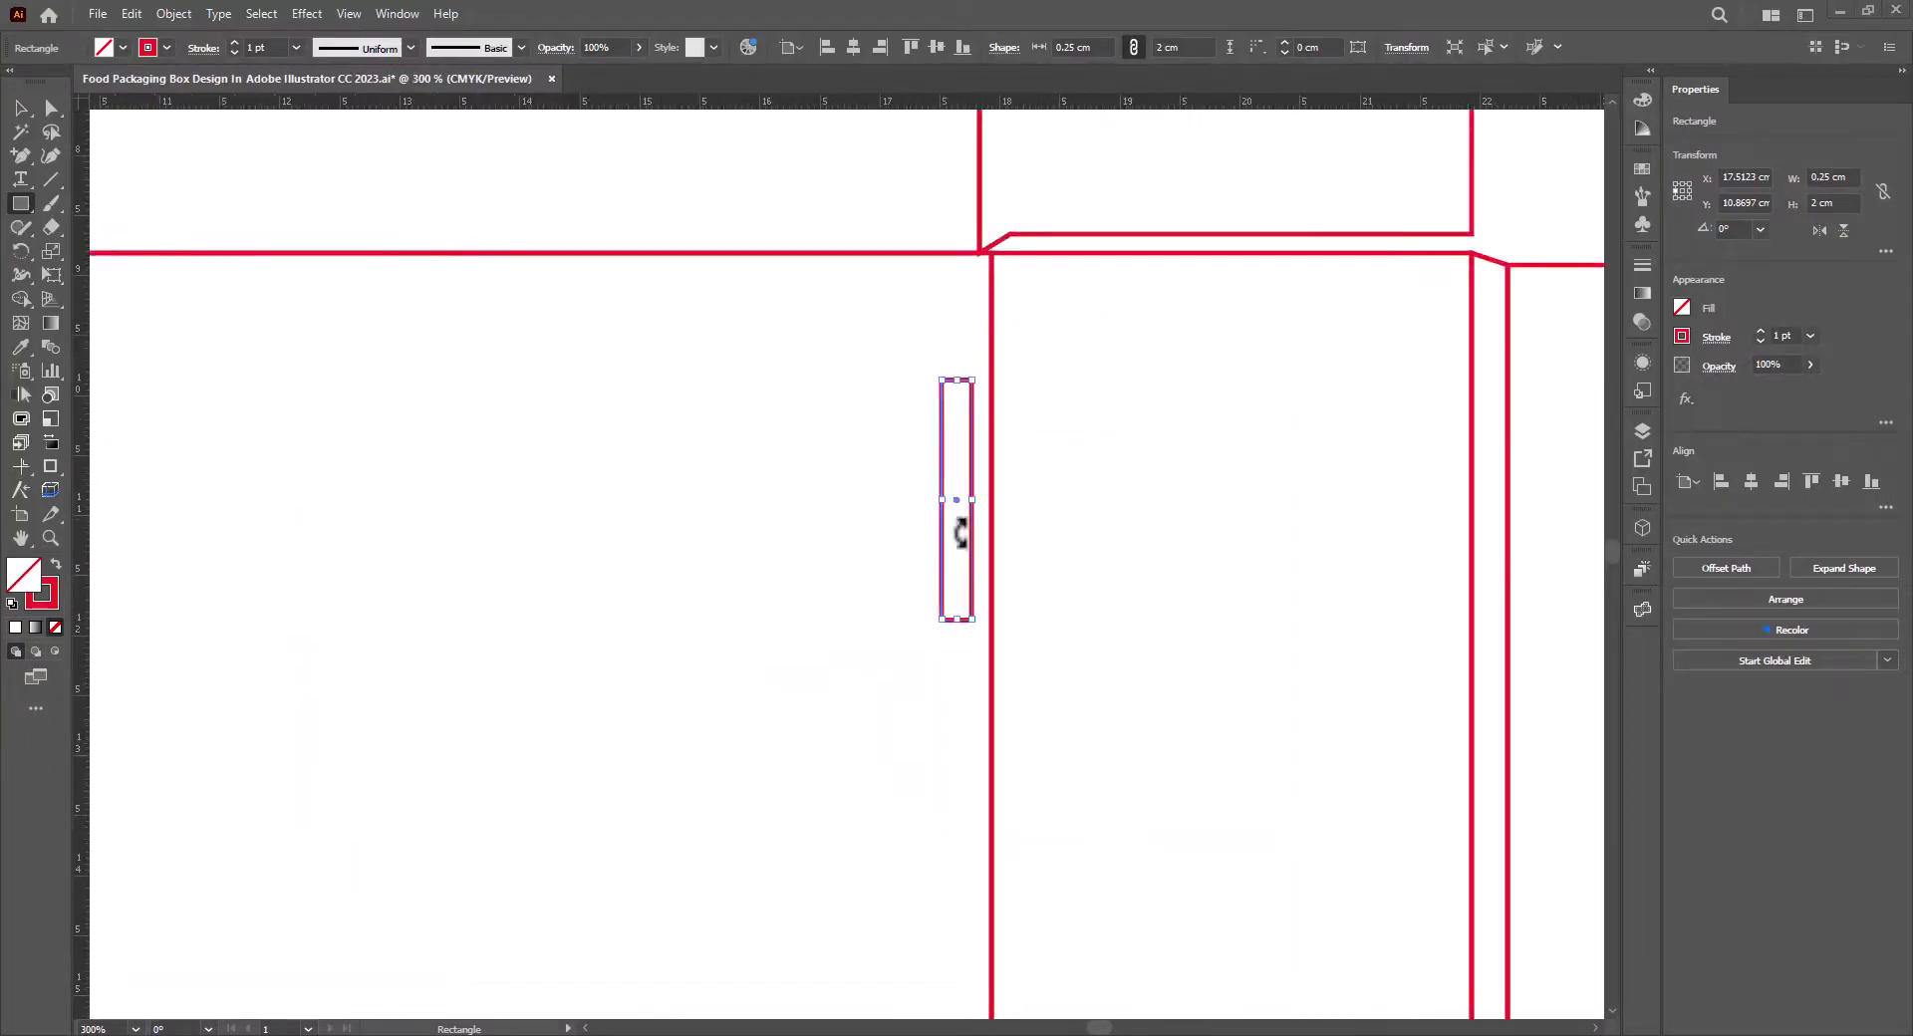
pyautogui.click(20, 110)
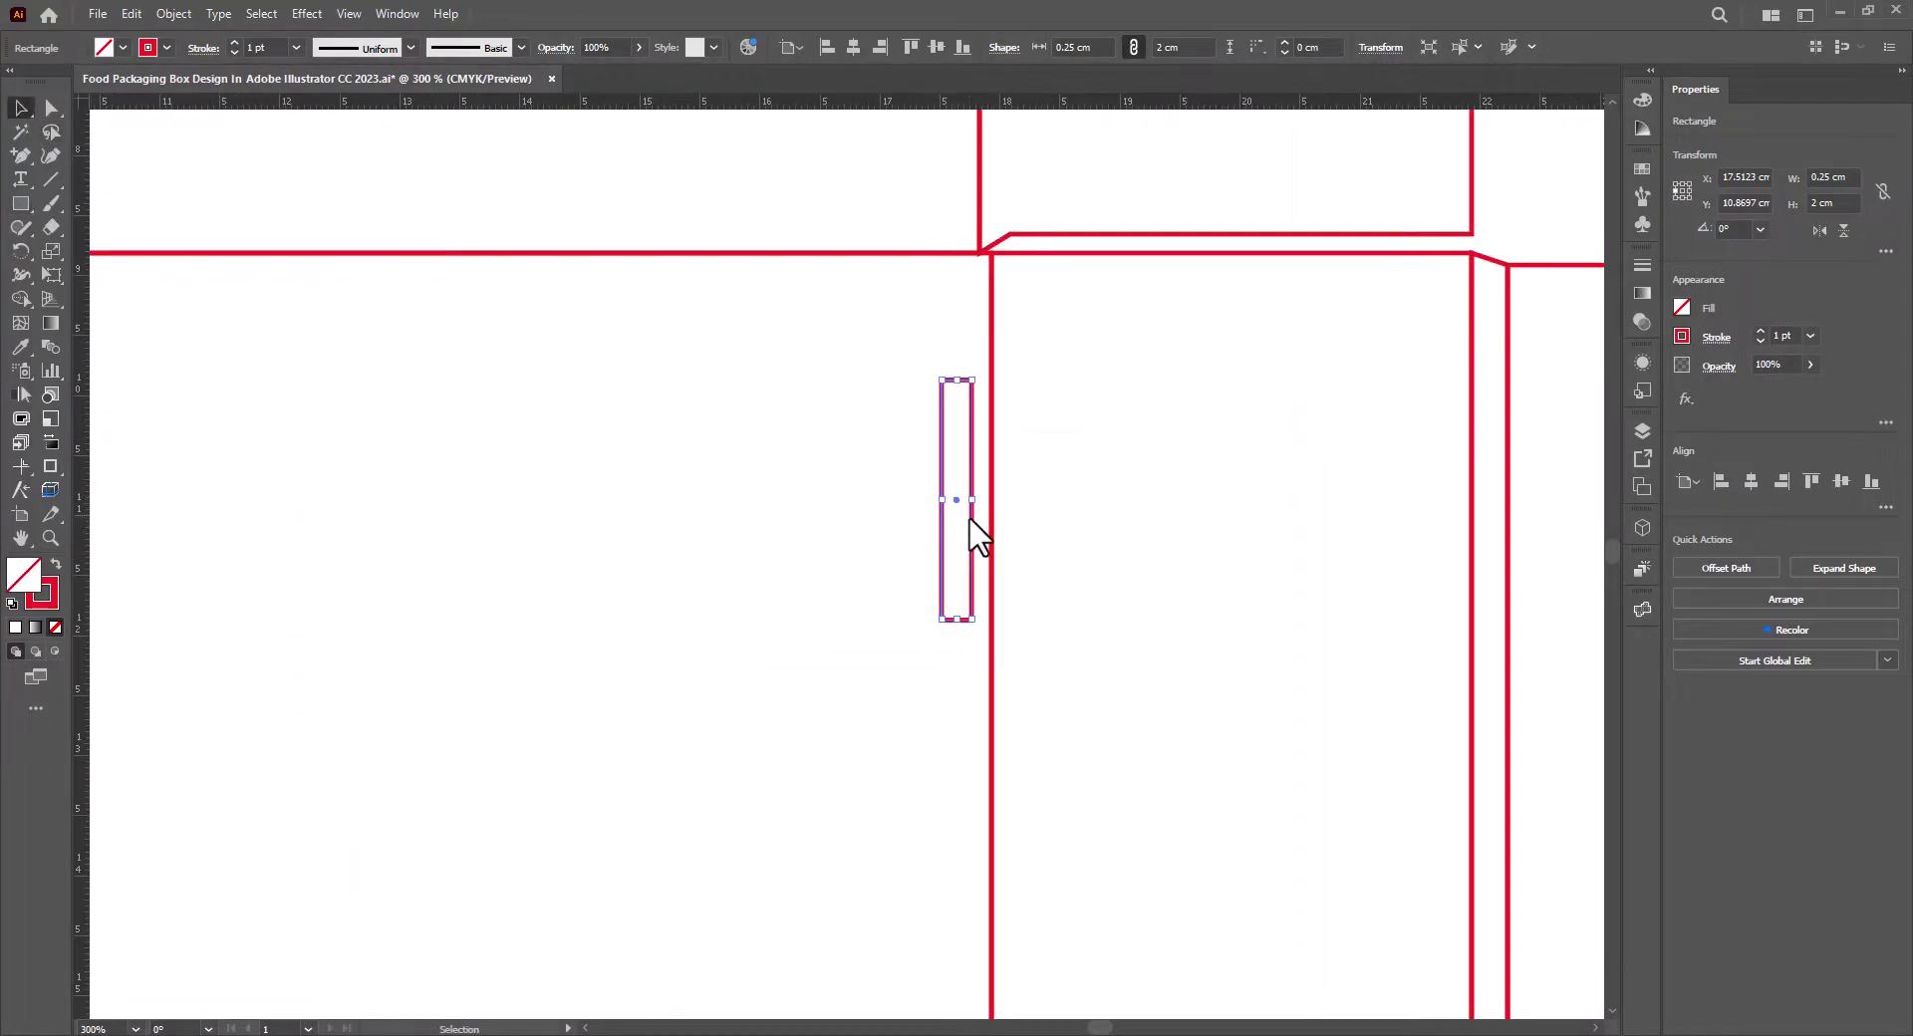
pyautogui.moveTo(974, 519); pyautogui.dragTo(990, 516)
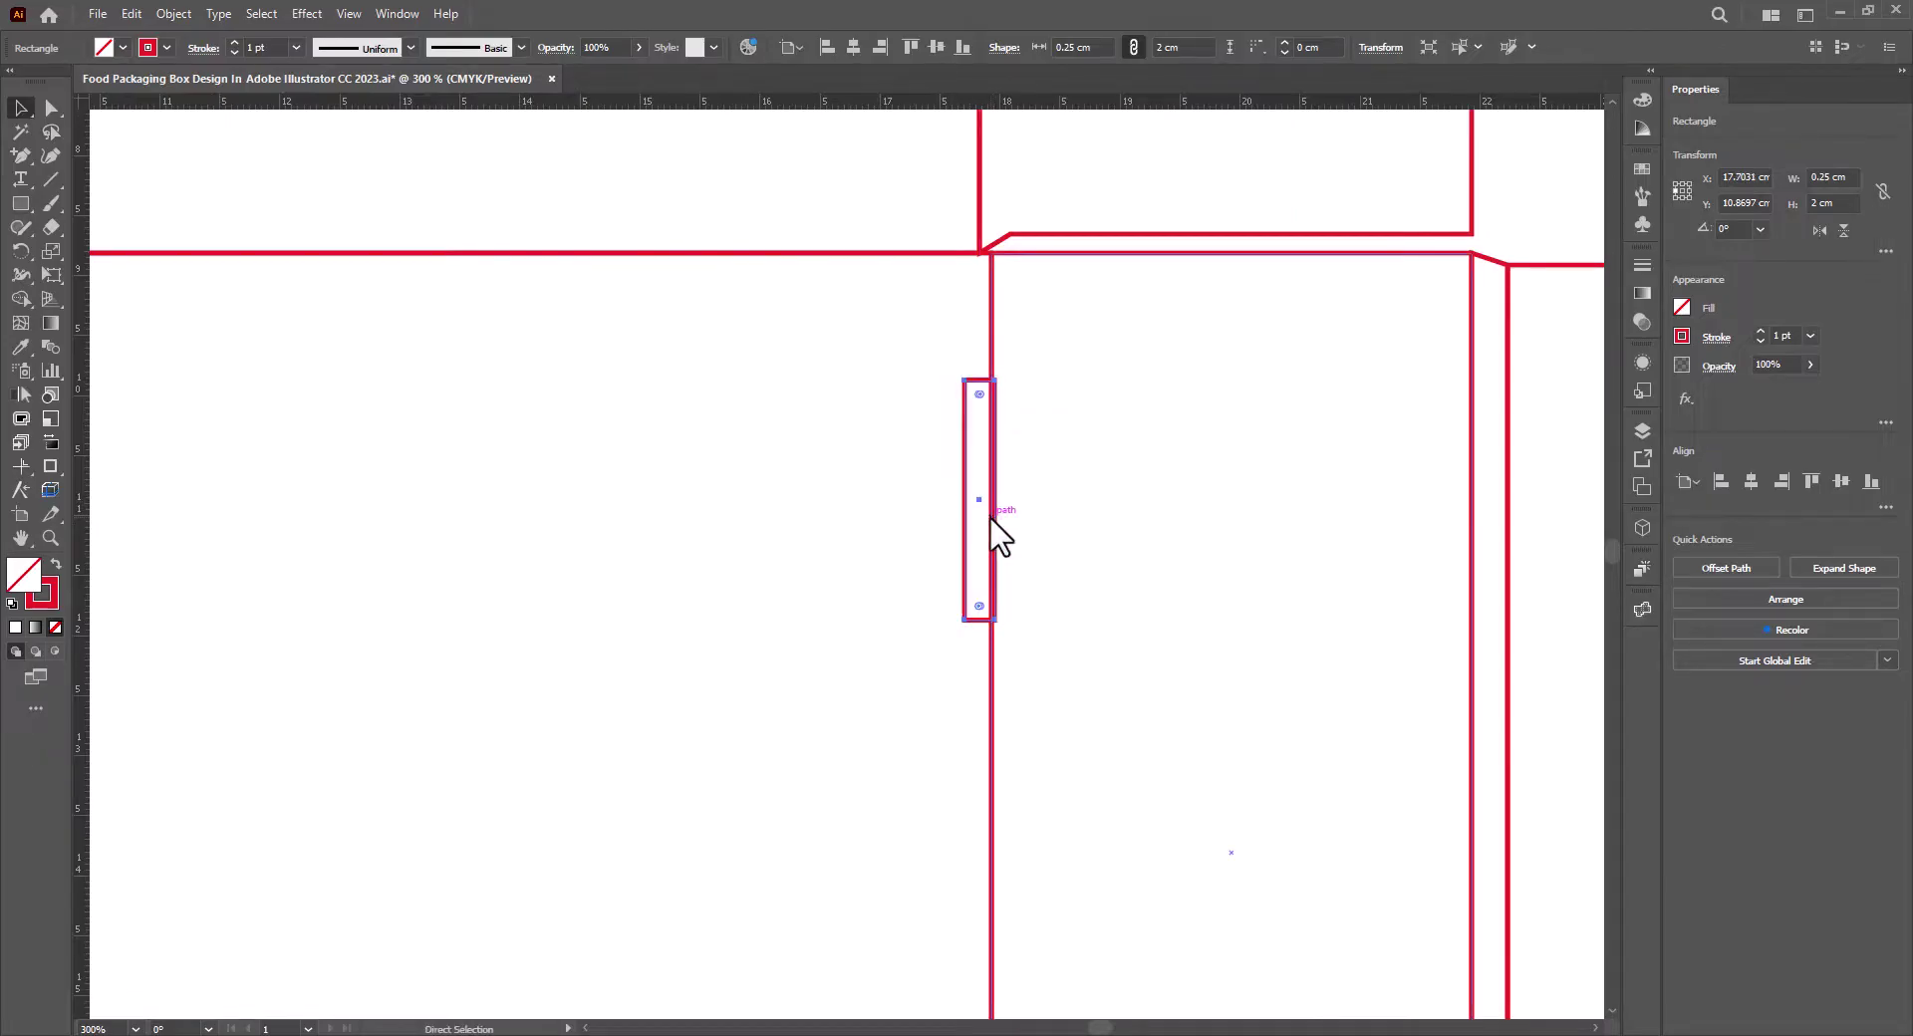
pyautogui.hotkey('ctrl', 'y')
pyautogui.scroll(4, 990, 530)
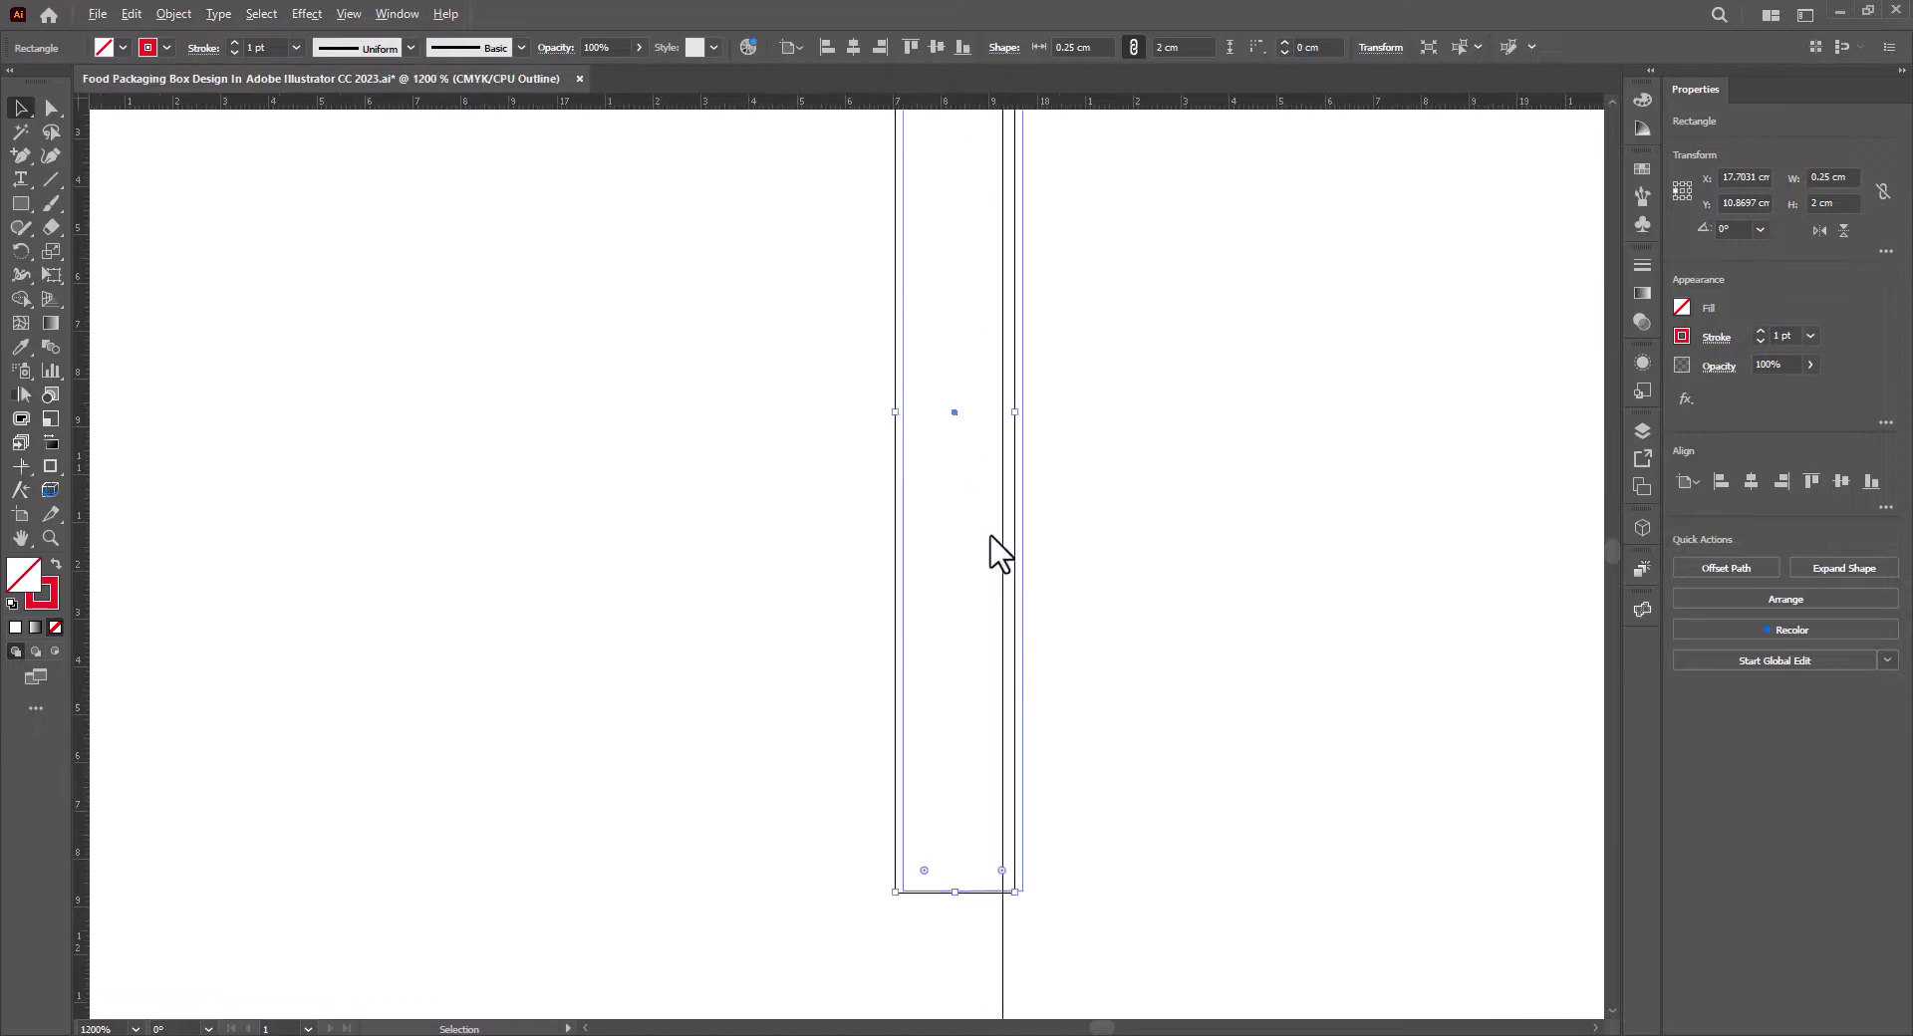
pyautogui.moveTo(1015, 585)
pyautogui.mouseDown()
pyautogui.moveTo(1002, 596)
pyautogui.moveTo(1027, 583)
pyautogui.mouseUp()
pyautogui.scroll(-4, 1037, 594)
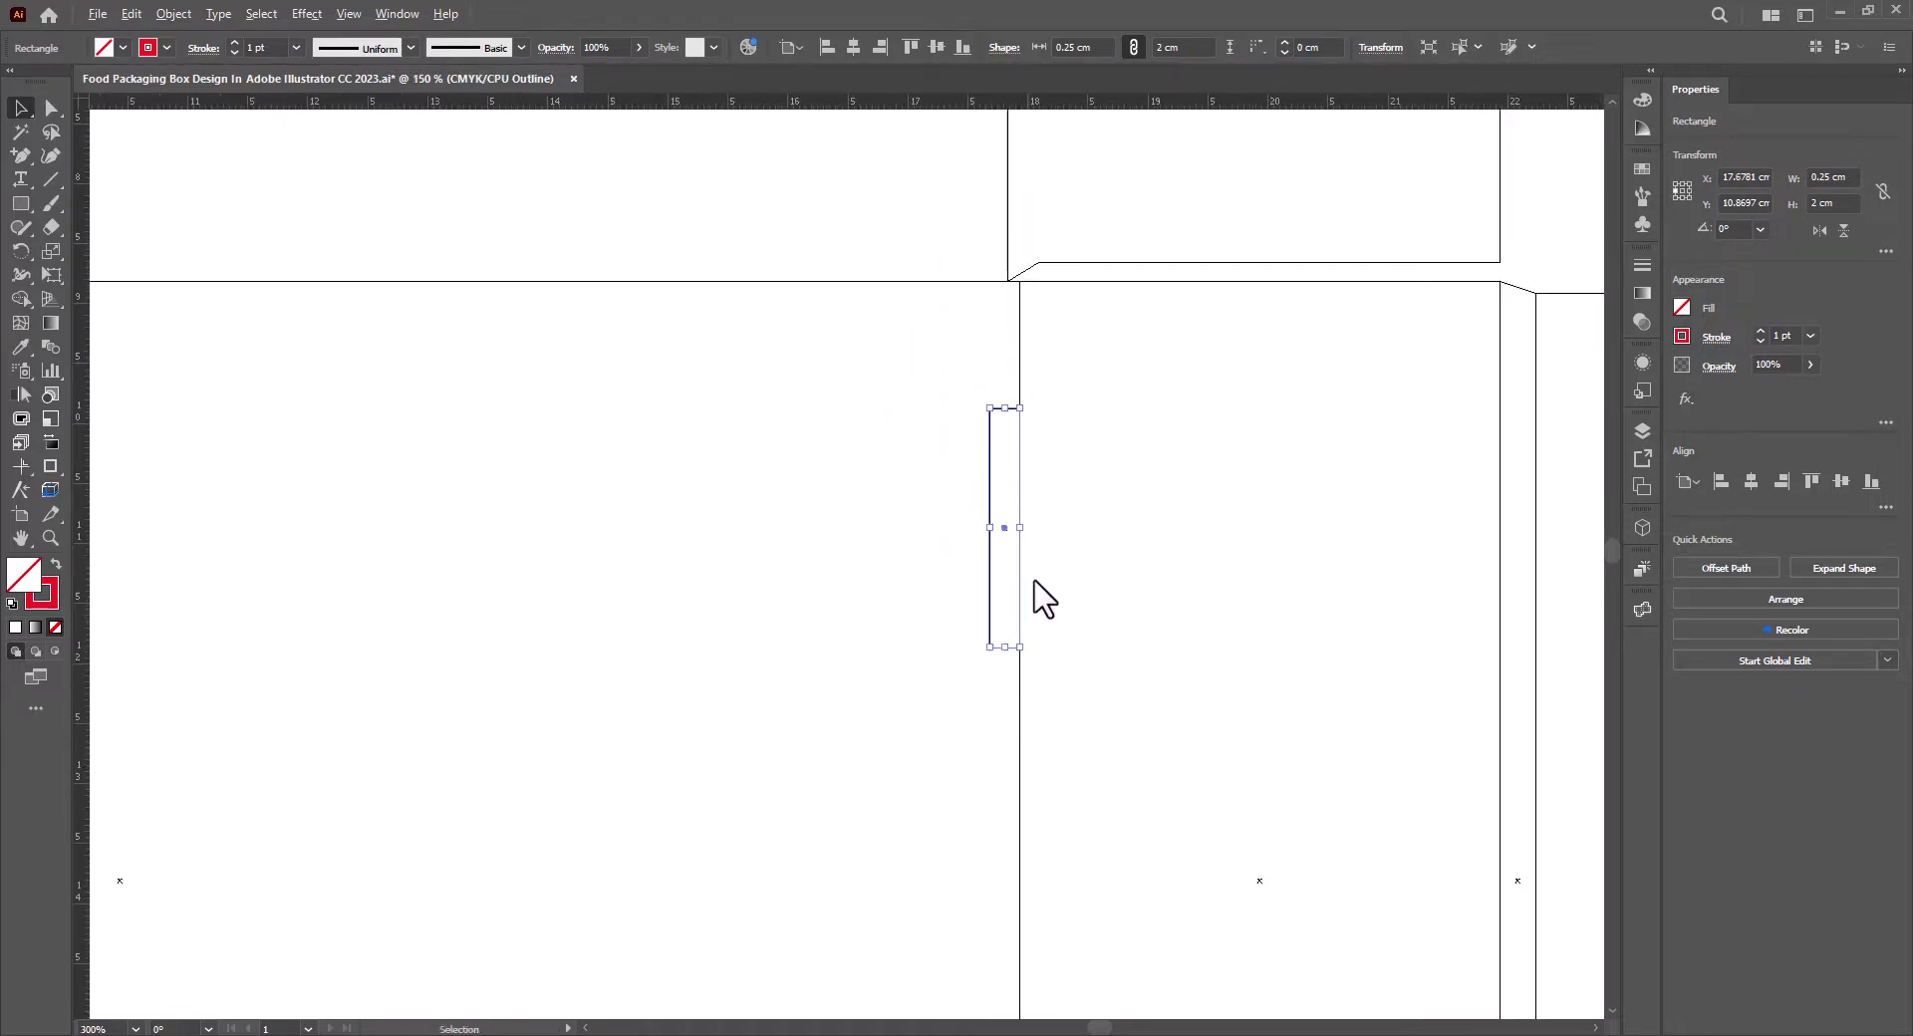
# Duplicate the slot straight down along the same fold line, about 5.3 cm below the first.
pyautogui.scroll(-2, 1044, 598)
pyautogui.moveTo(1145, 675); pyautogui.dragTo(1025, 495)
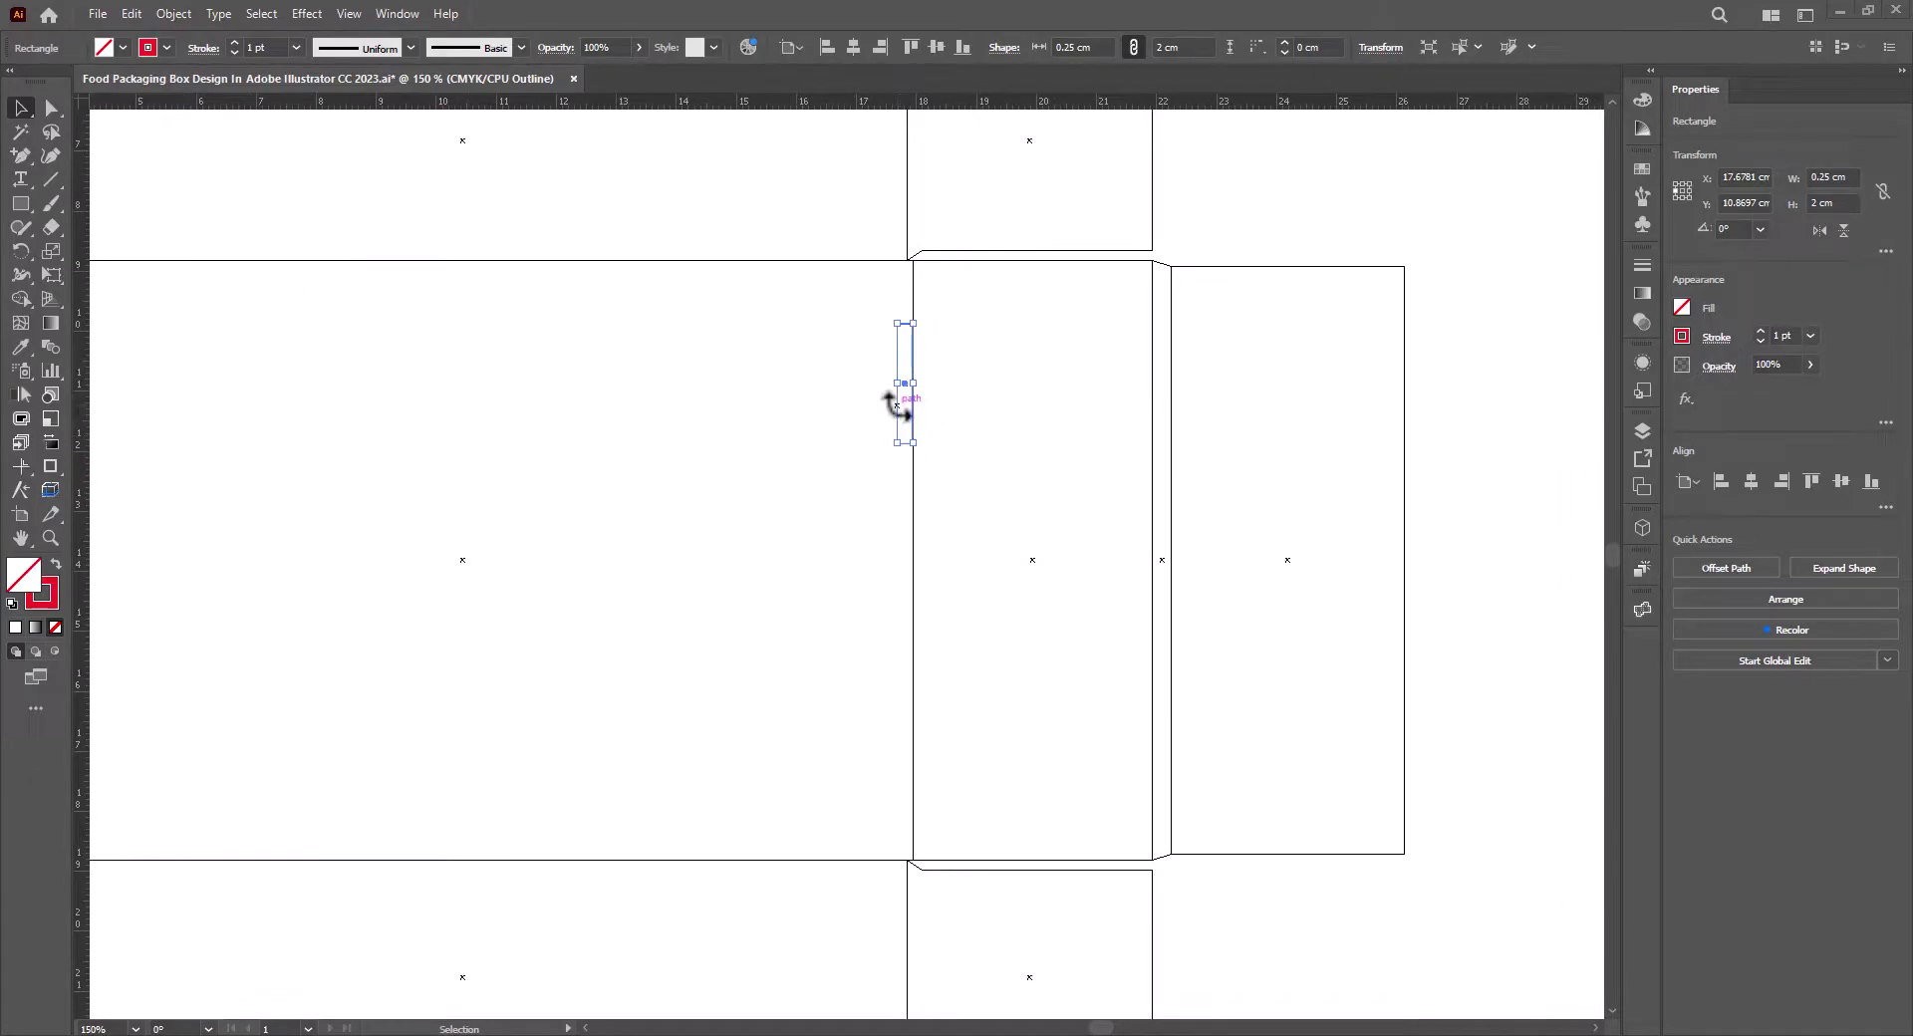
pyautogui.hotkey('alt', 'shift')
pyautogui.moveTo(899, 404); pyautogui.dragTo(905, 726)
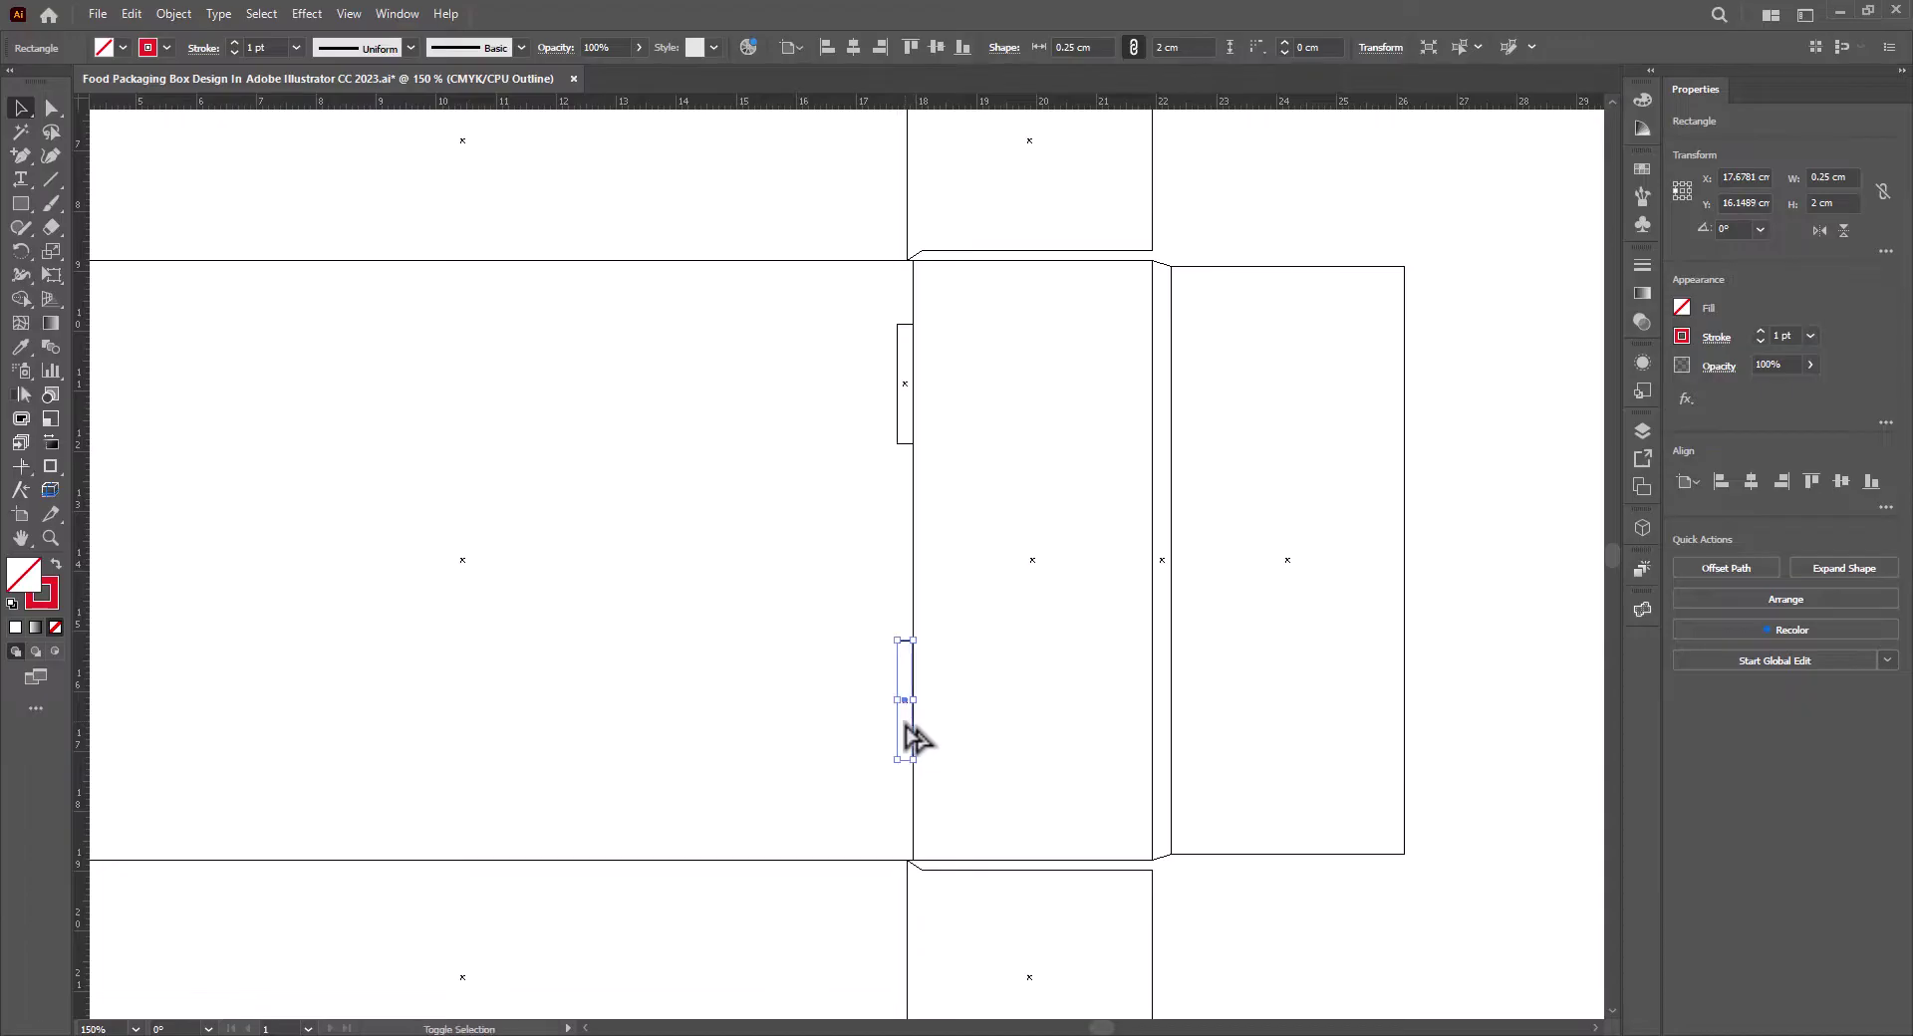
# Hide the bounding box and place a horizontal guide through the center of the lower main panel.
pyautogui.hotkey('ctrl', 'shift', 'b')
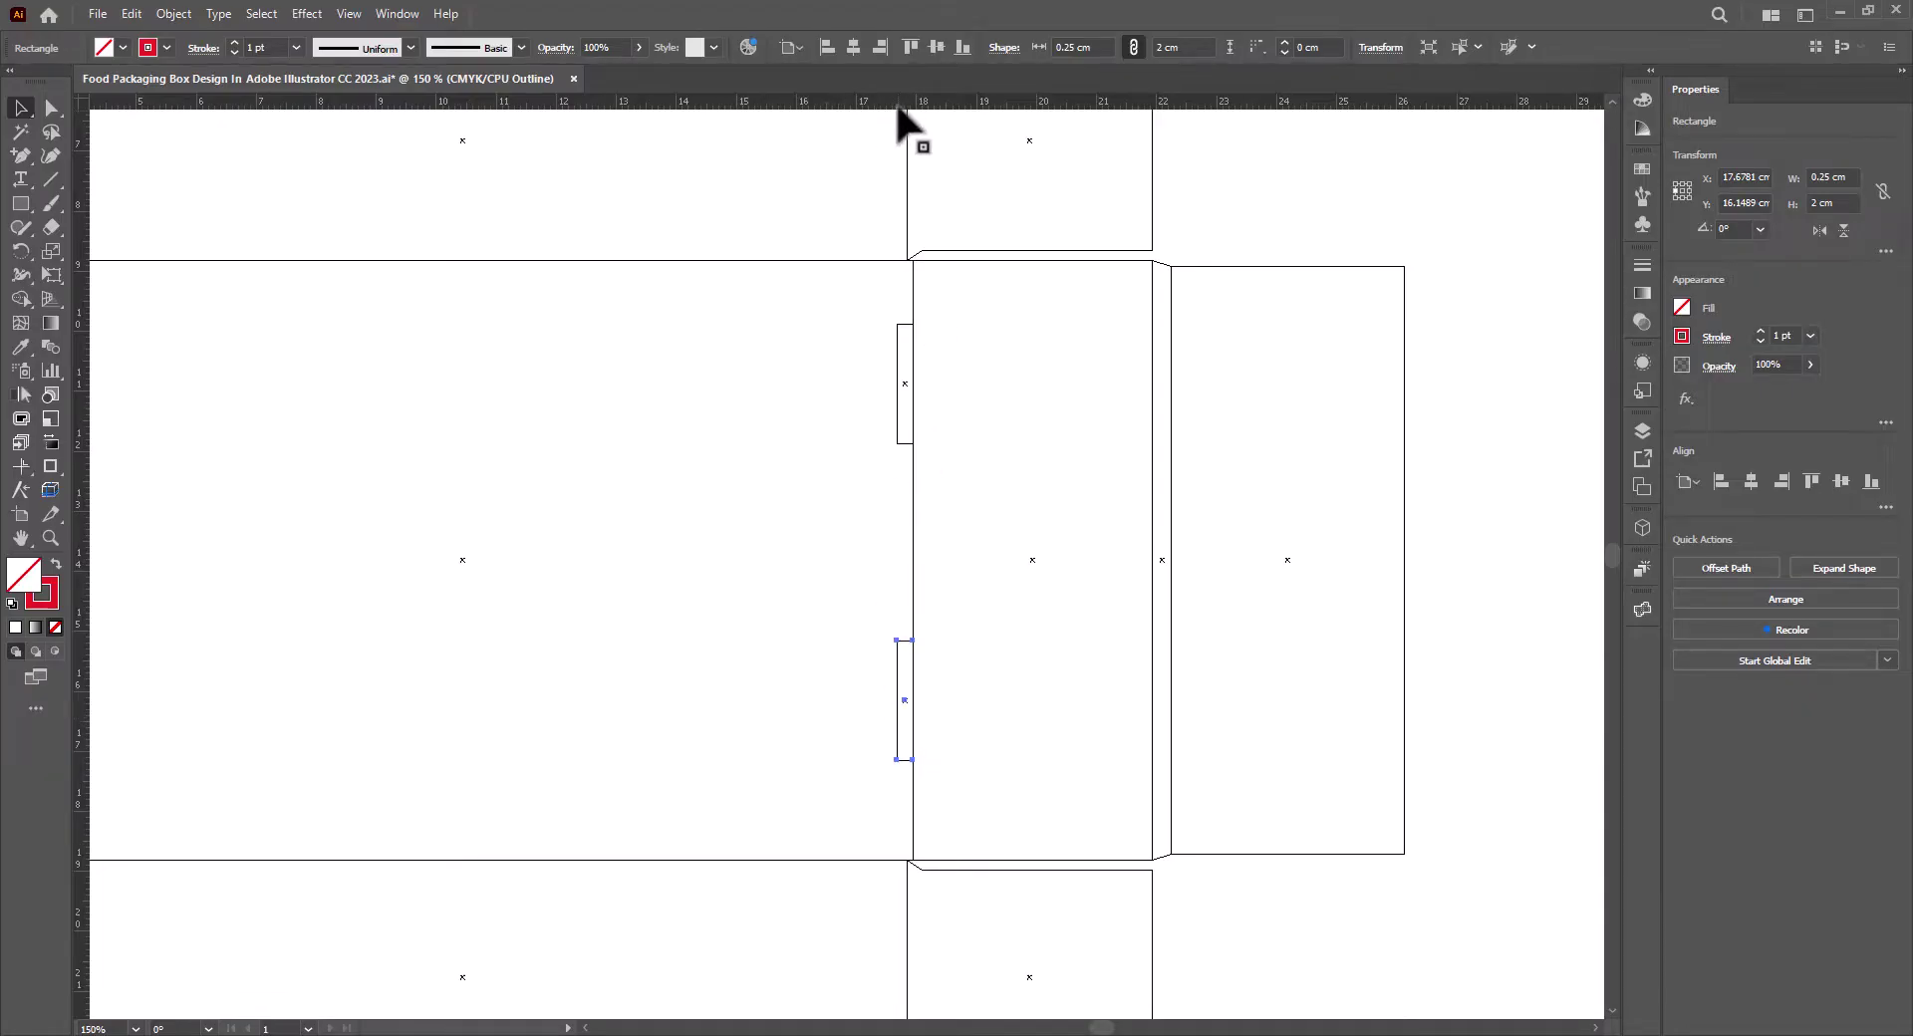
pyautogui.moveTo(898, 104); pyautogui.dragTo(1034, 562)
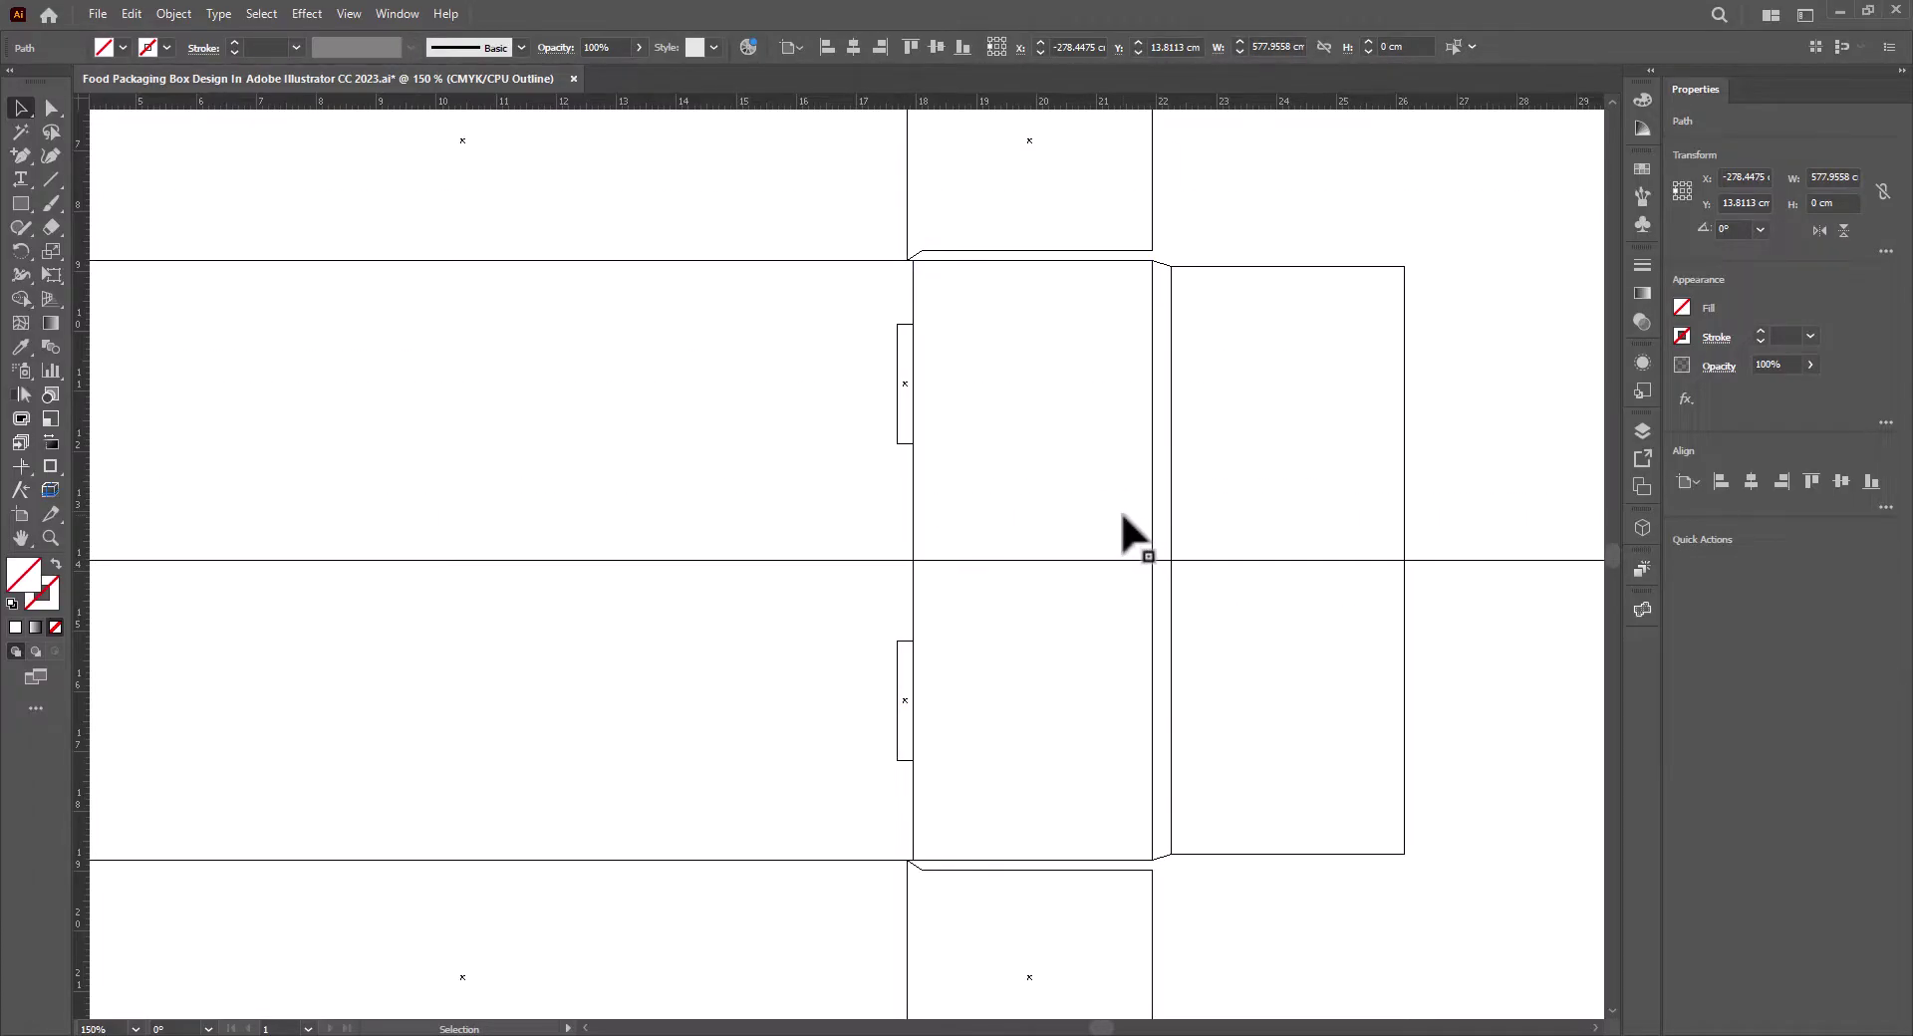
# Set the keyboard increment preference to 0.01 cm.
pyautogui.click(134, 14)
pyautogui.moveTo(448, 684)
pyautogui.click(648, 676)
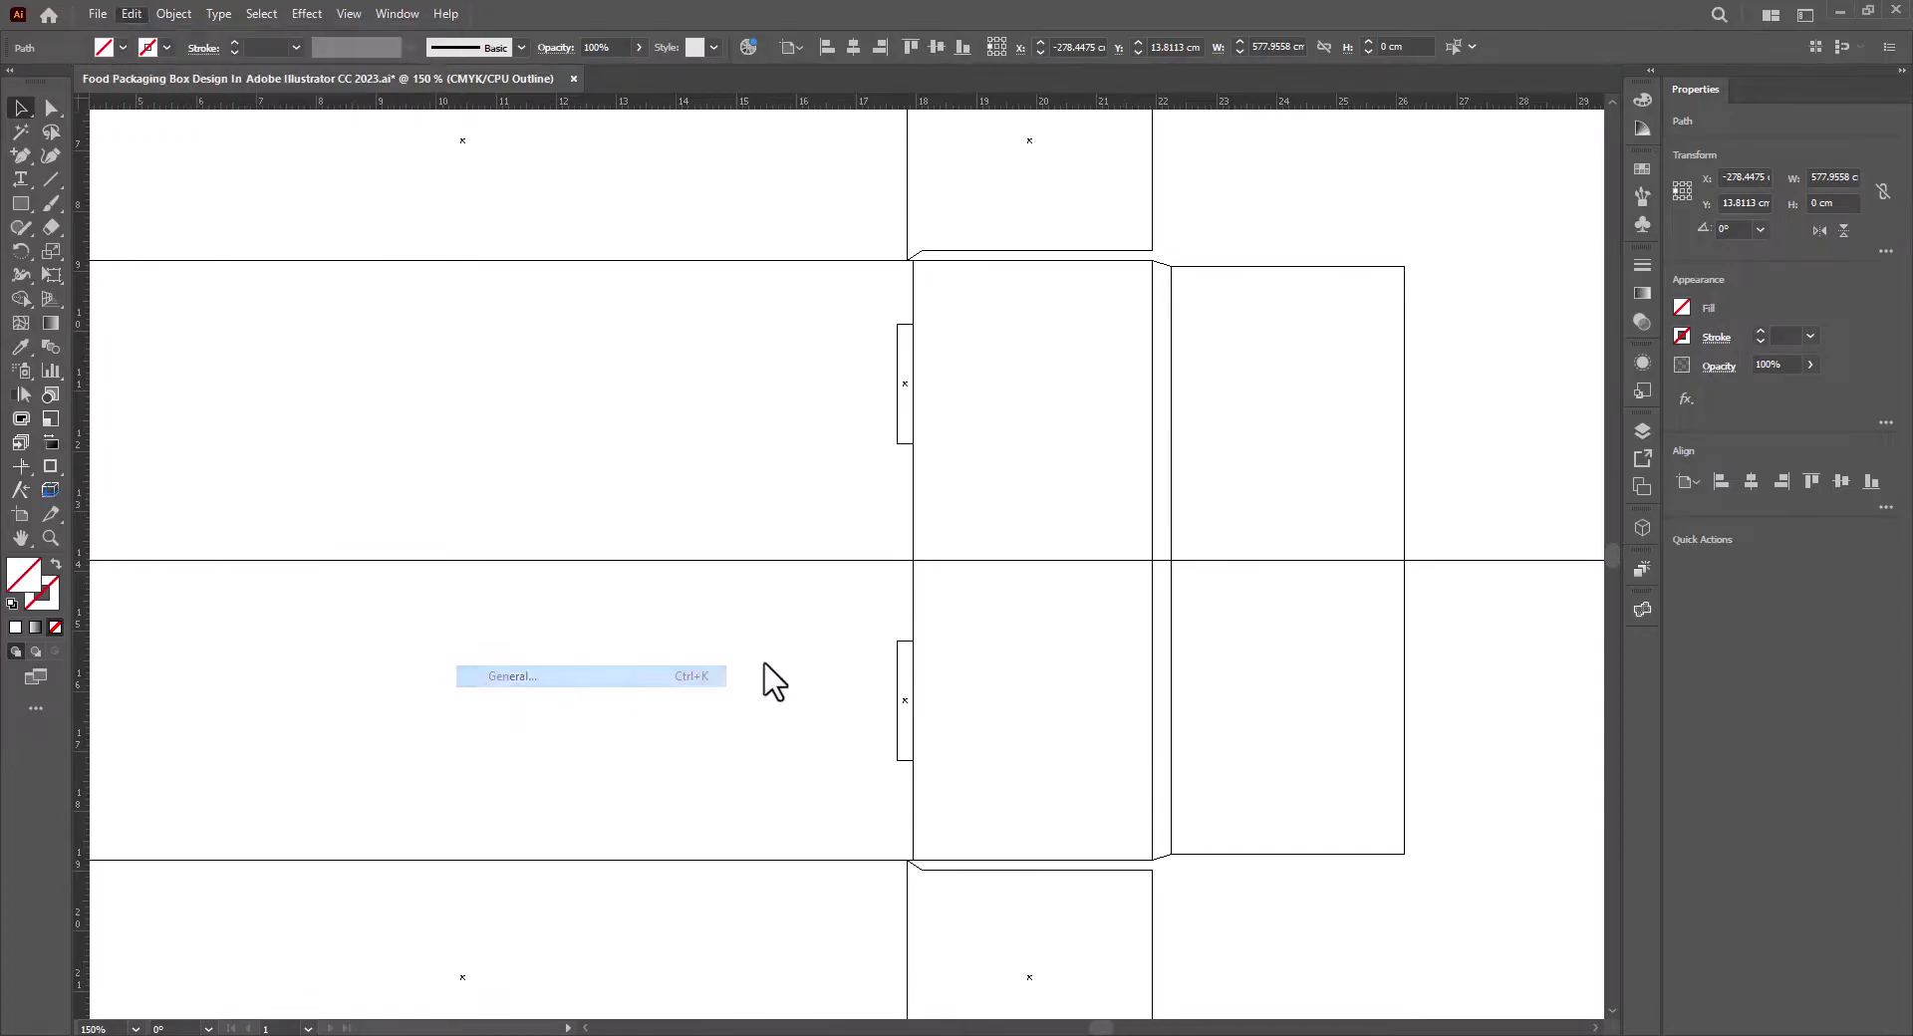
pyautogui.write('0.01')
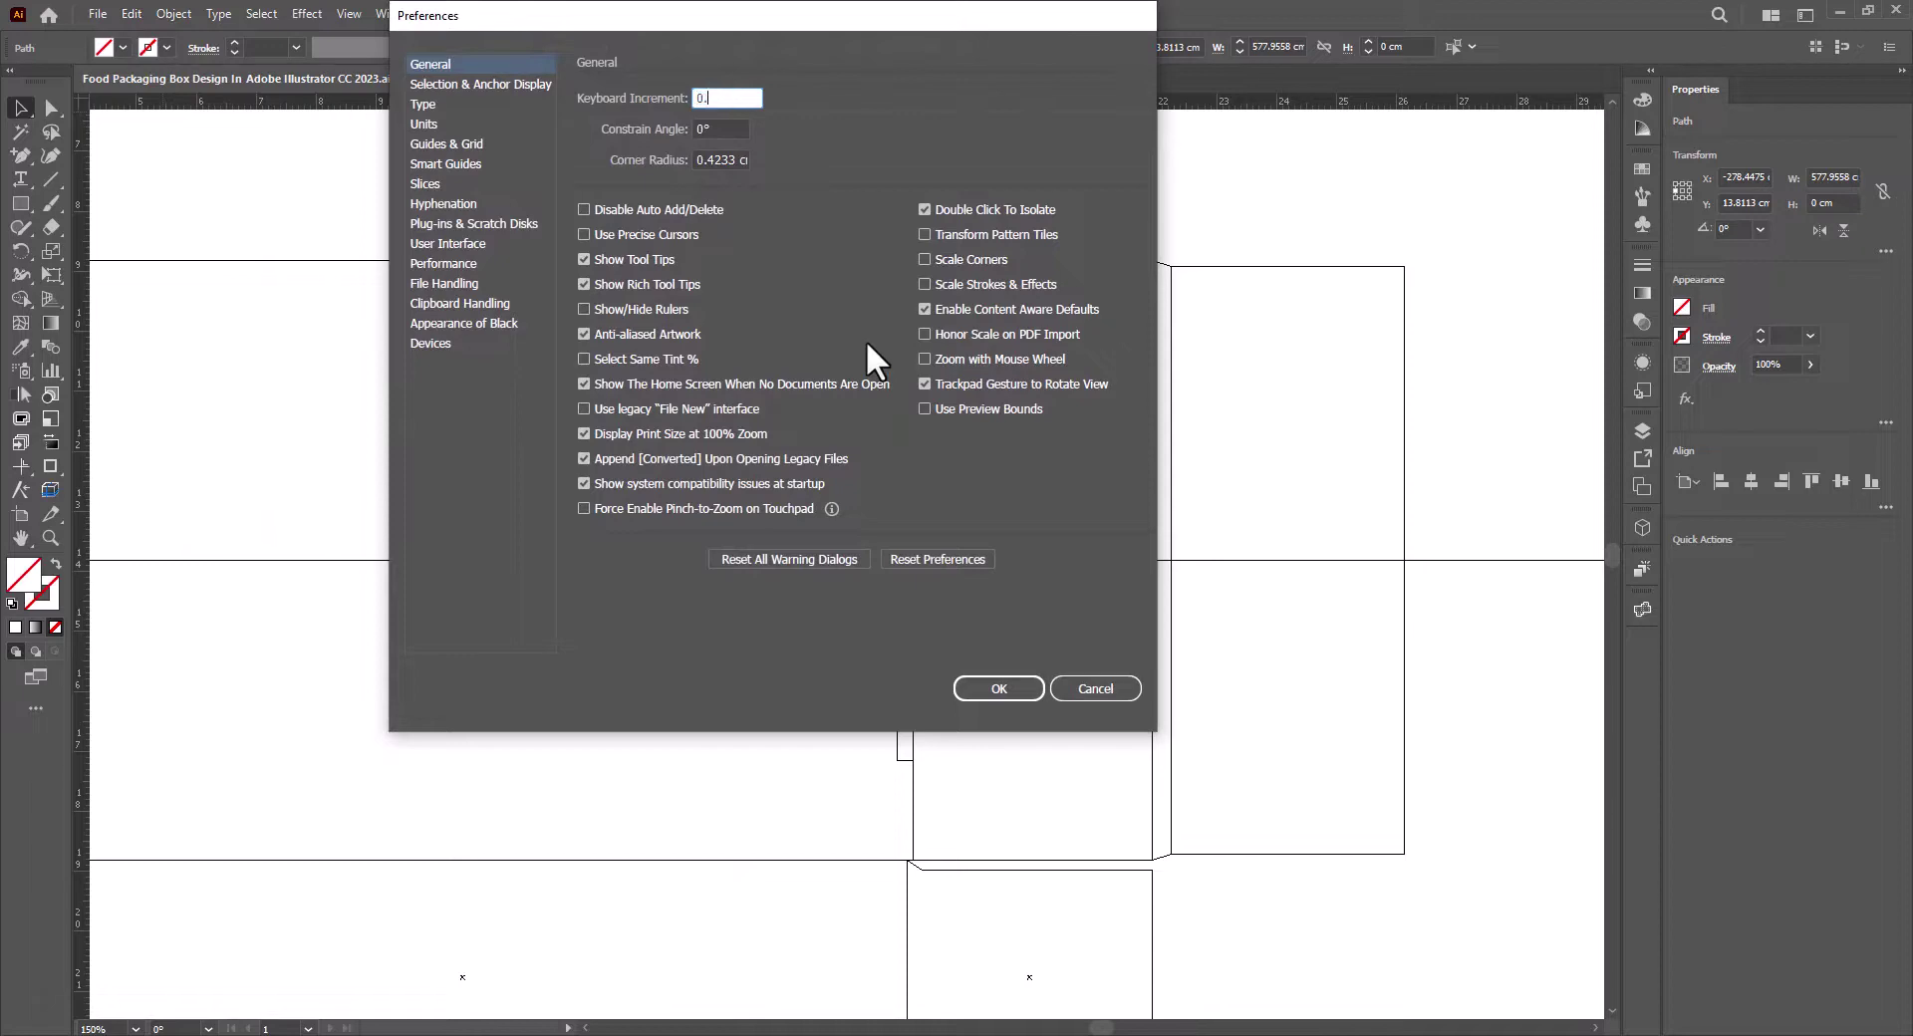
pyautogui.click(997, 687)
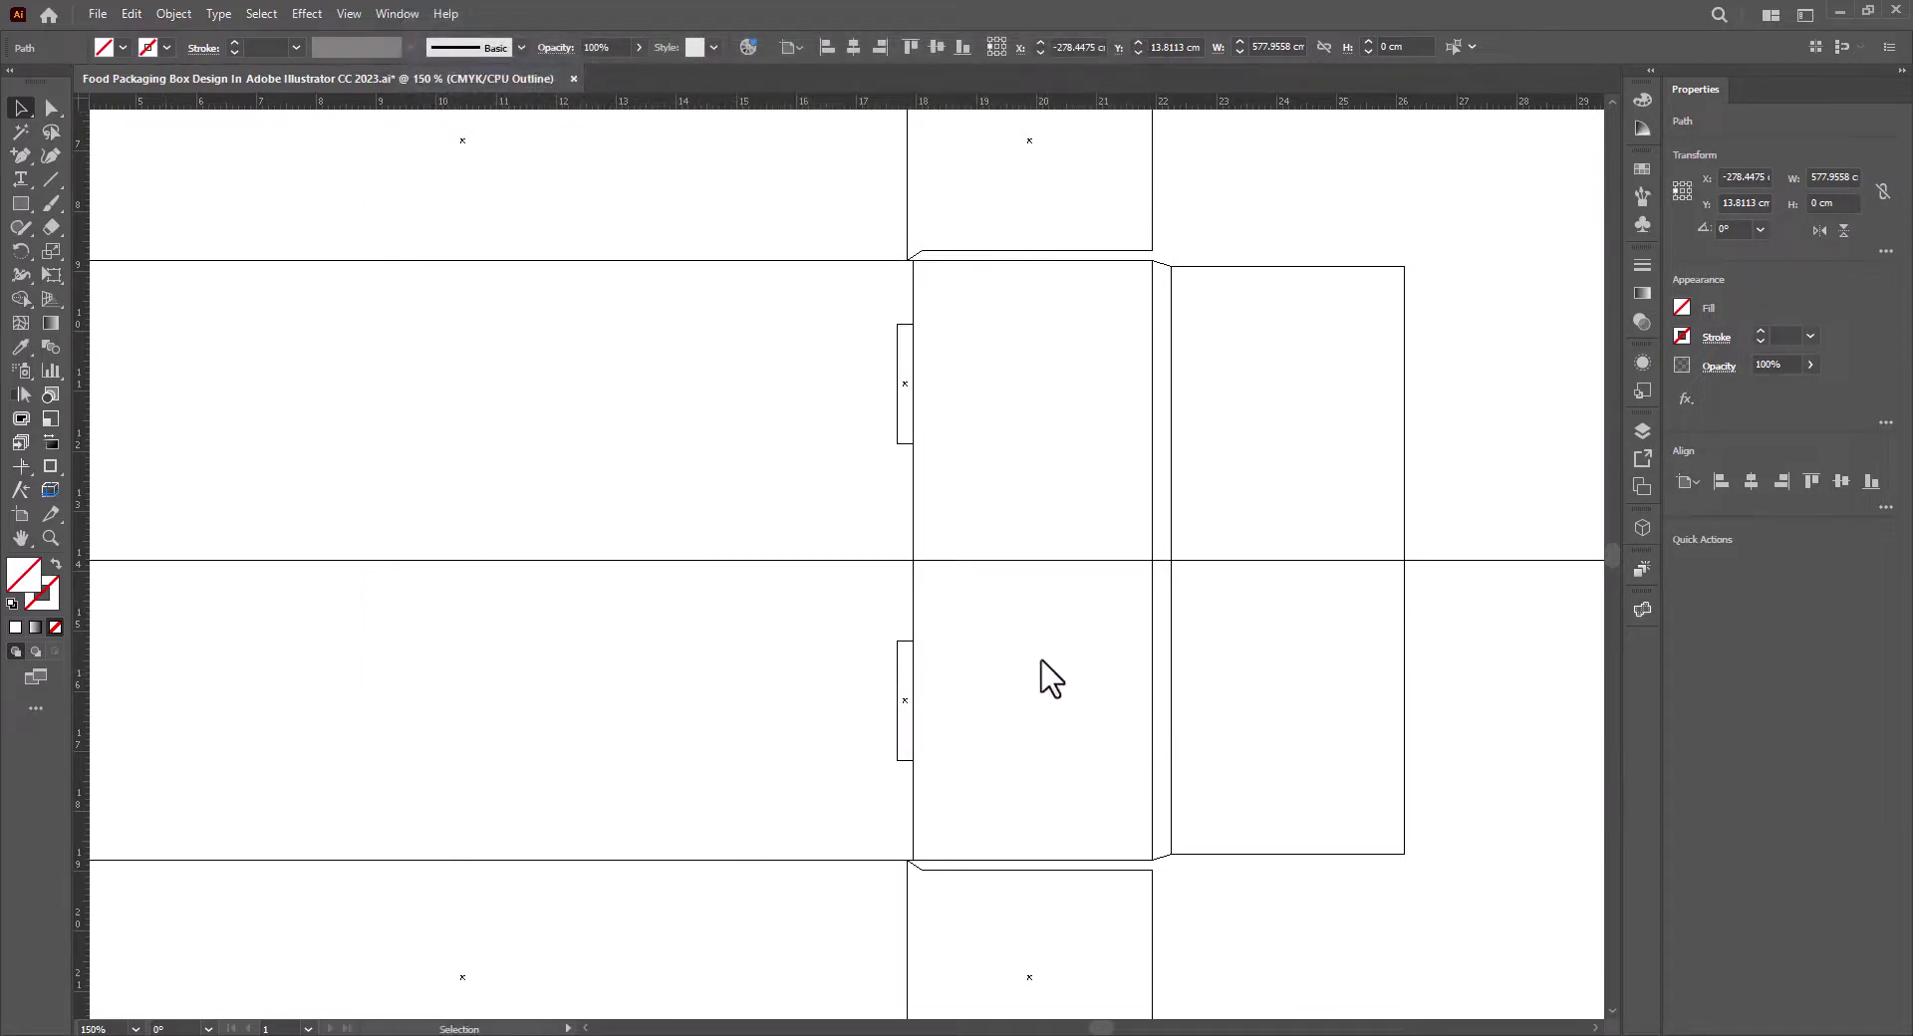
# Group the two slot rectangles on the fold and center the group vertically on the horizontal guide.
pyautogui.click(900, 438)
pyautogui.keyDown('shift'); pyautogui.click(900, 641); pyautogui.keyUp('shift')
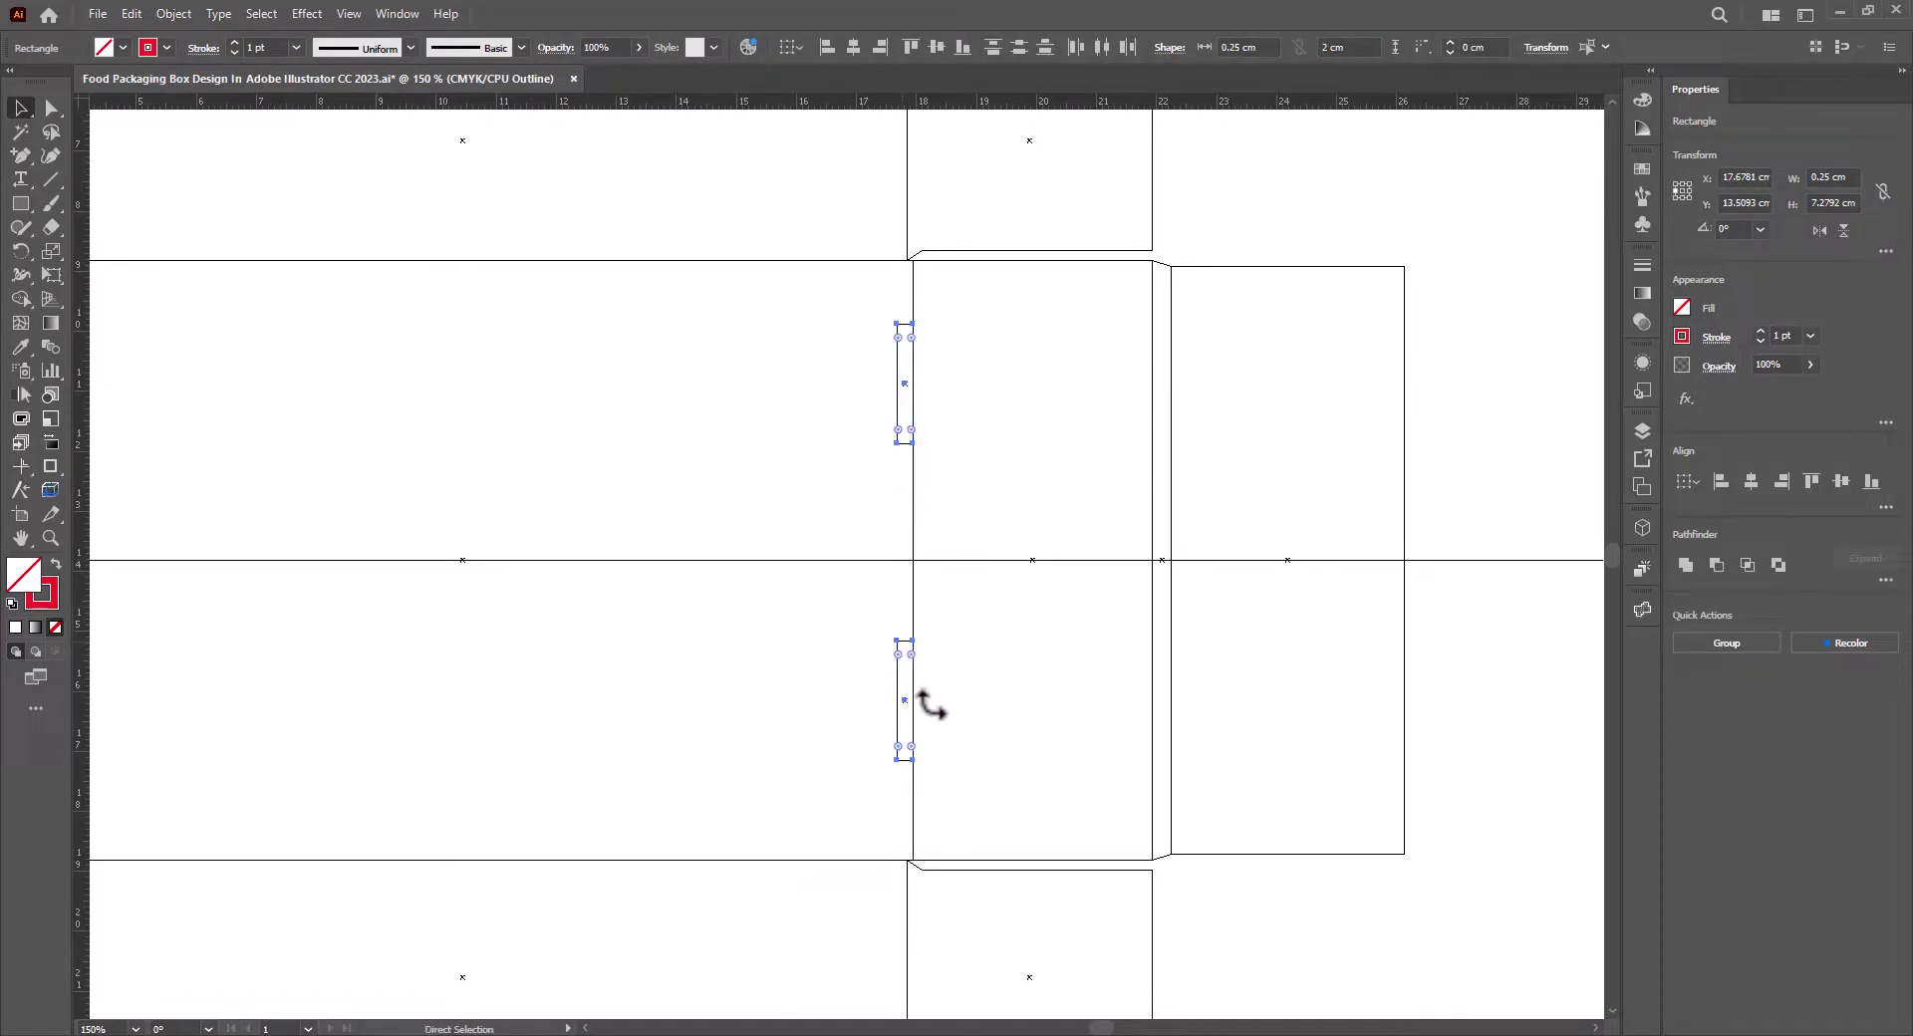
pyautogui.hotkey('ctrl', 'g')
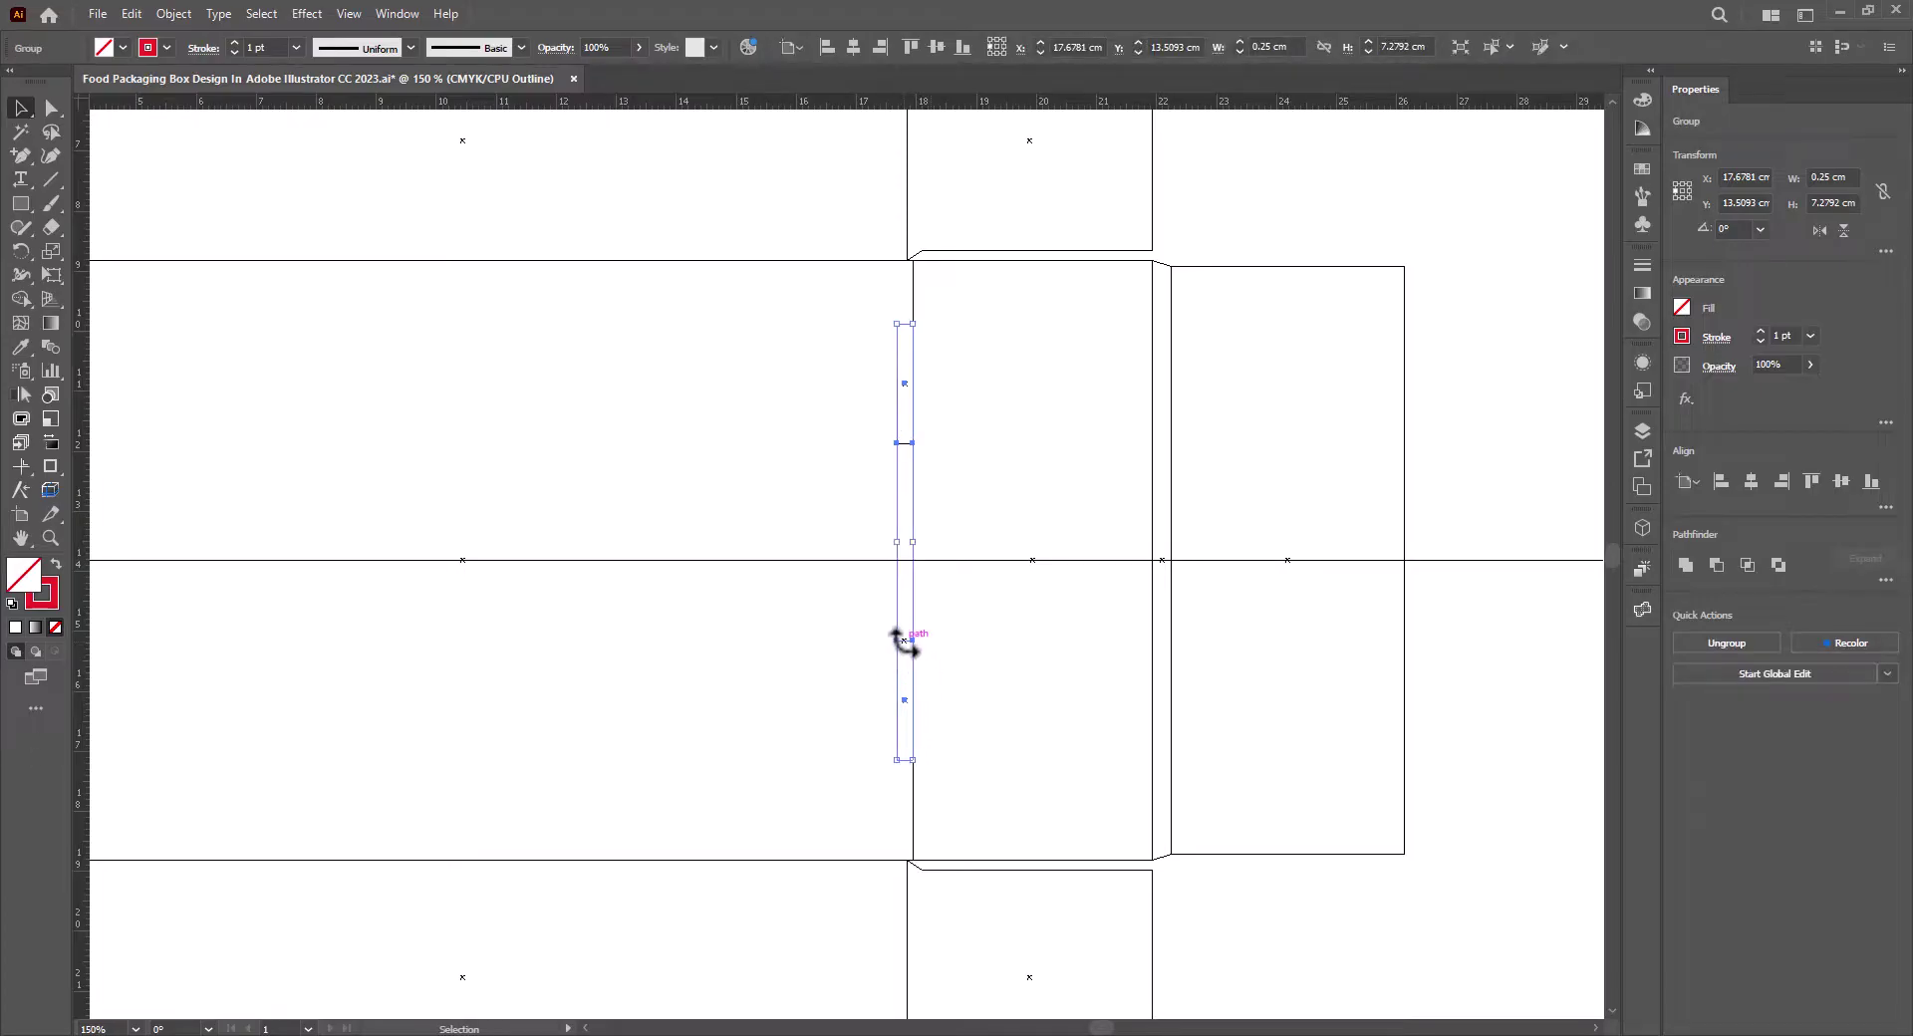
pyautogui.moveTo(897, 636); pyautogui.dragTo(902, 697)
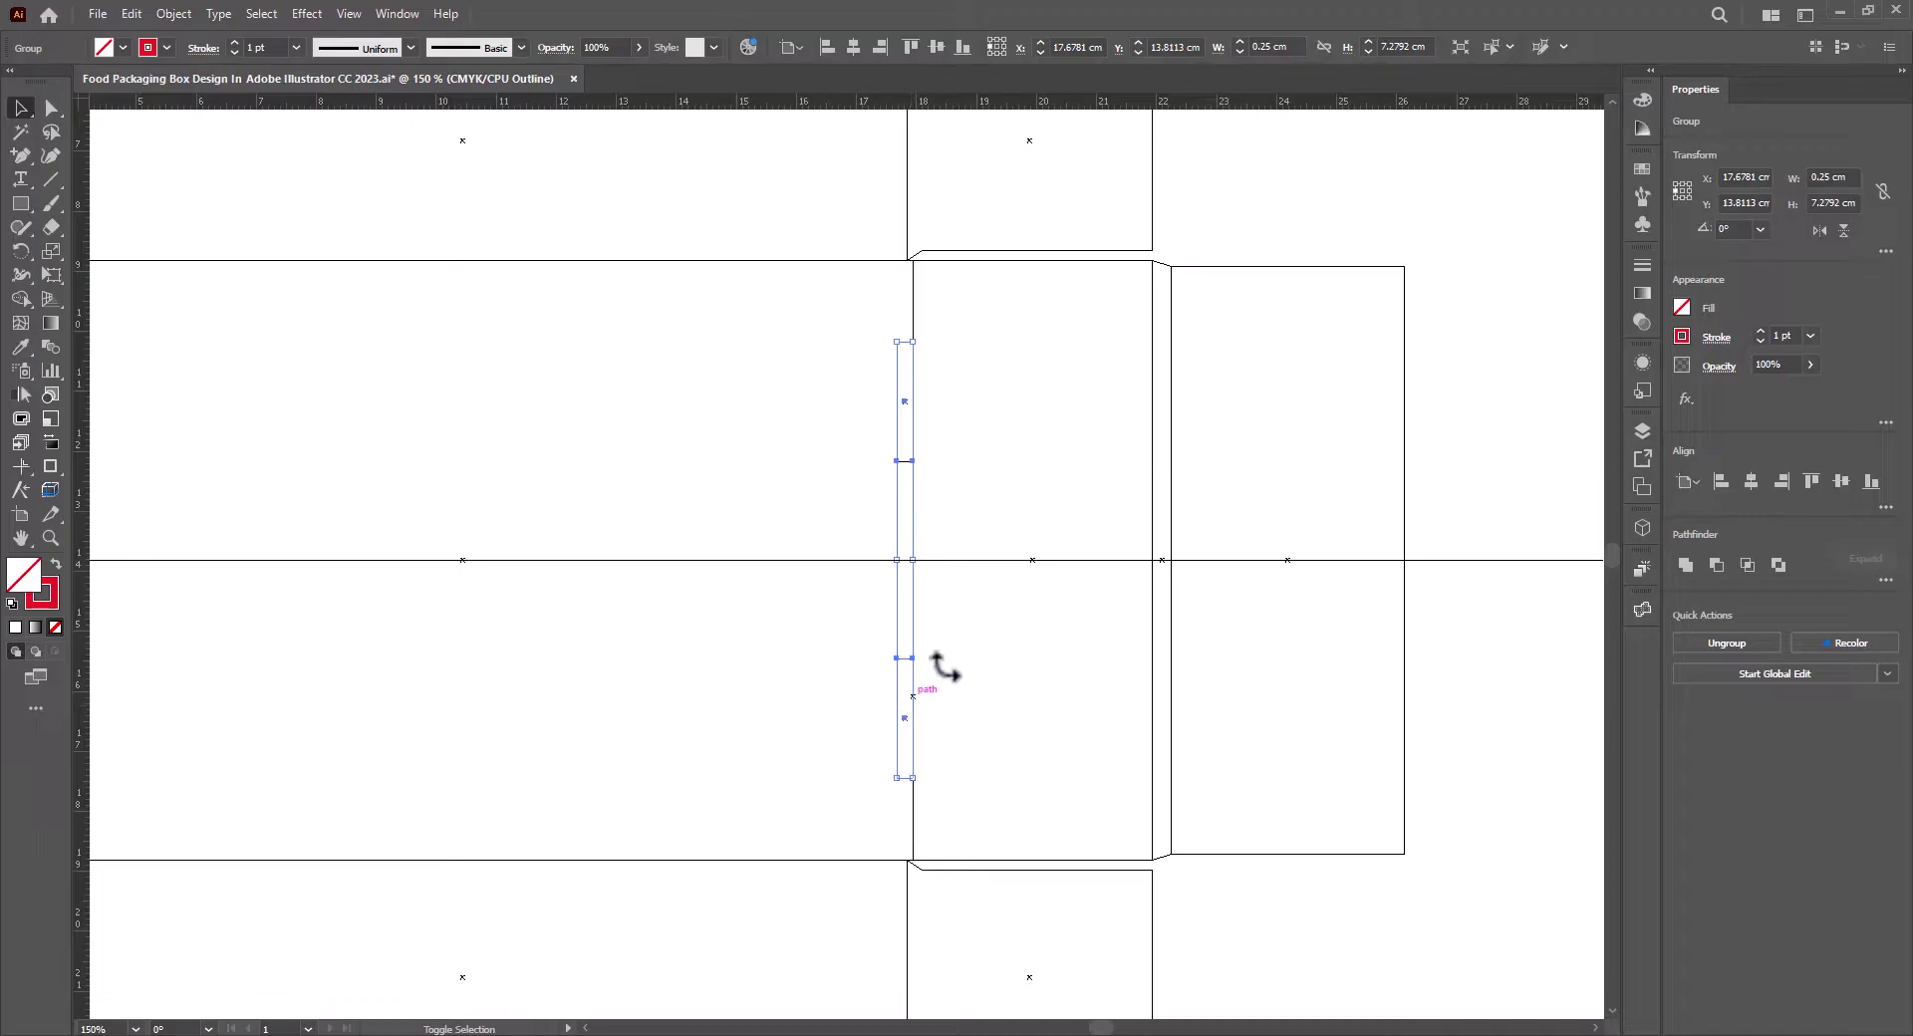
pyautogui.click(1336, 684)
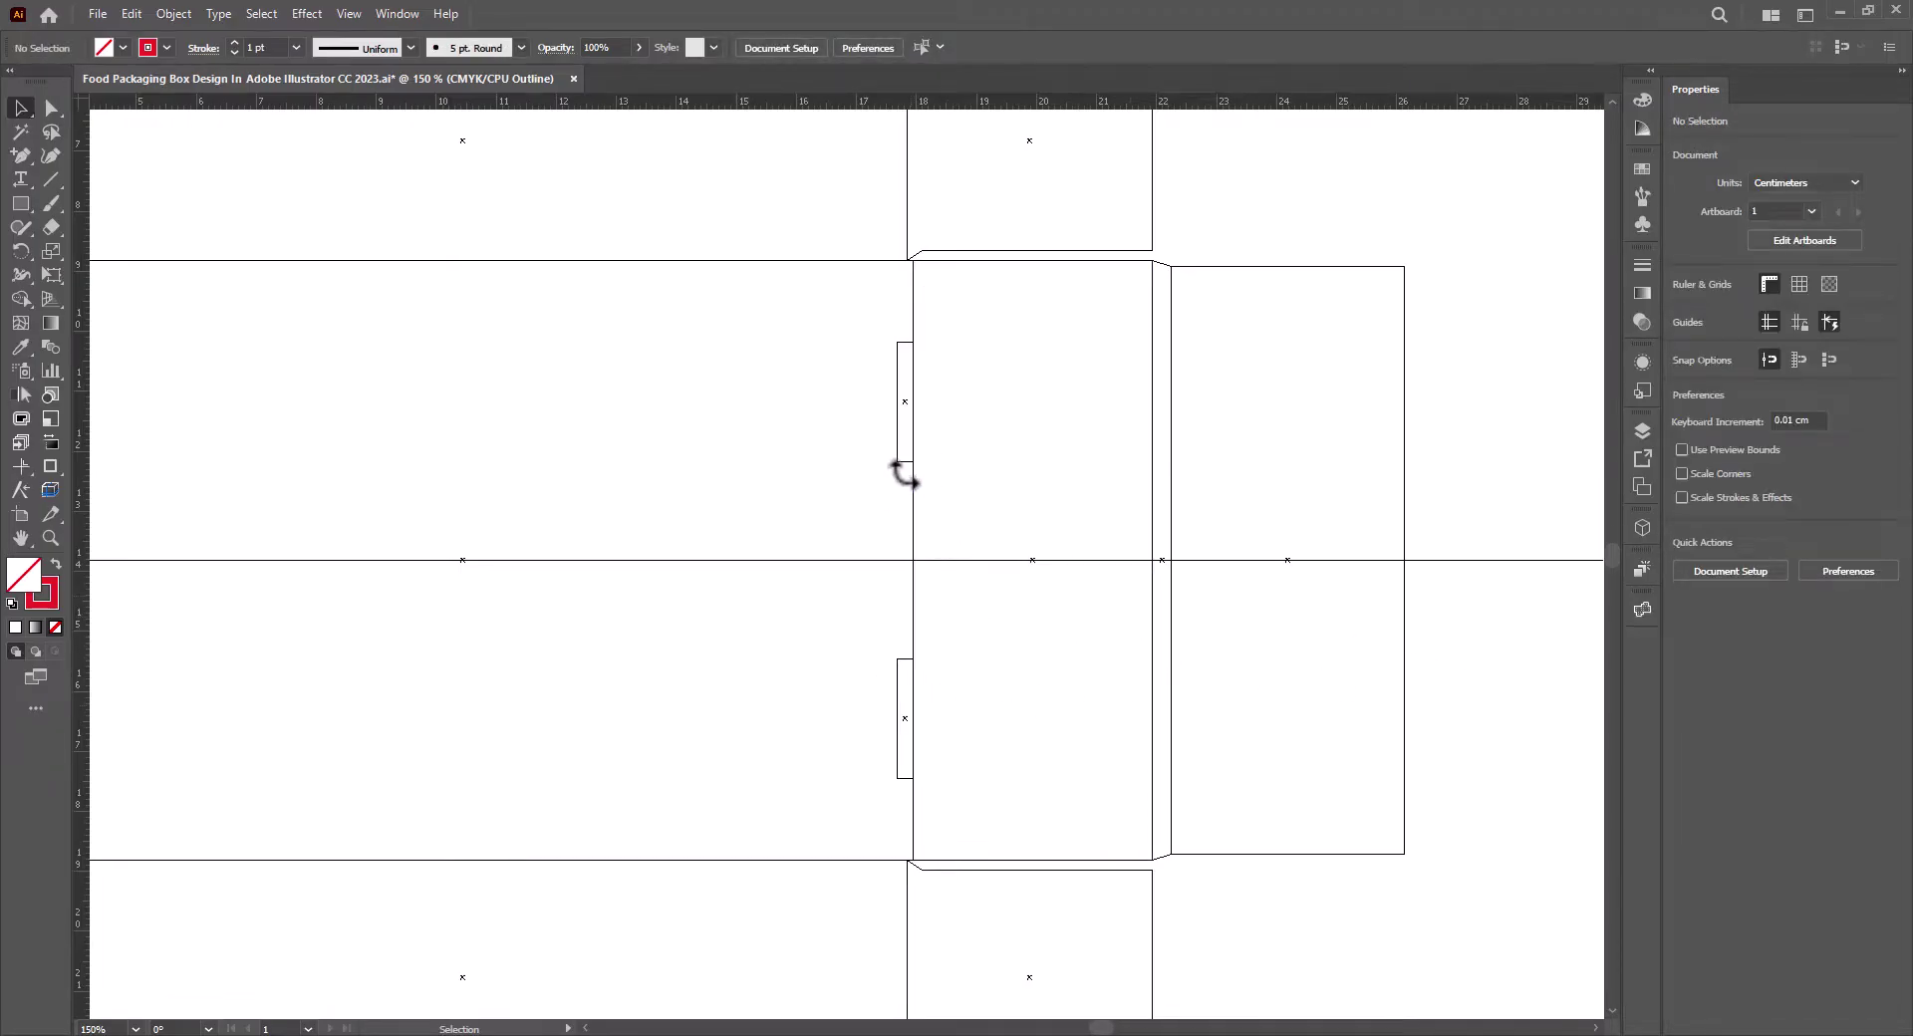
# Return to preview mode, copy the slot pair straight across to the outside edge of the outermost panel, and ungroup the copy.
pyautogui.click(905, 461)
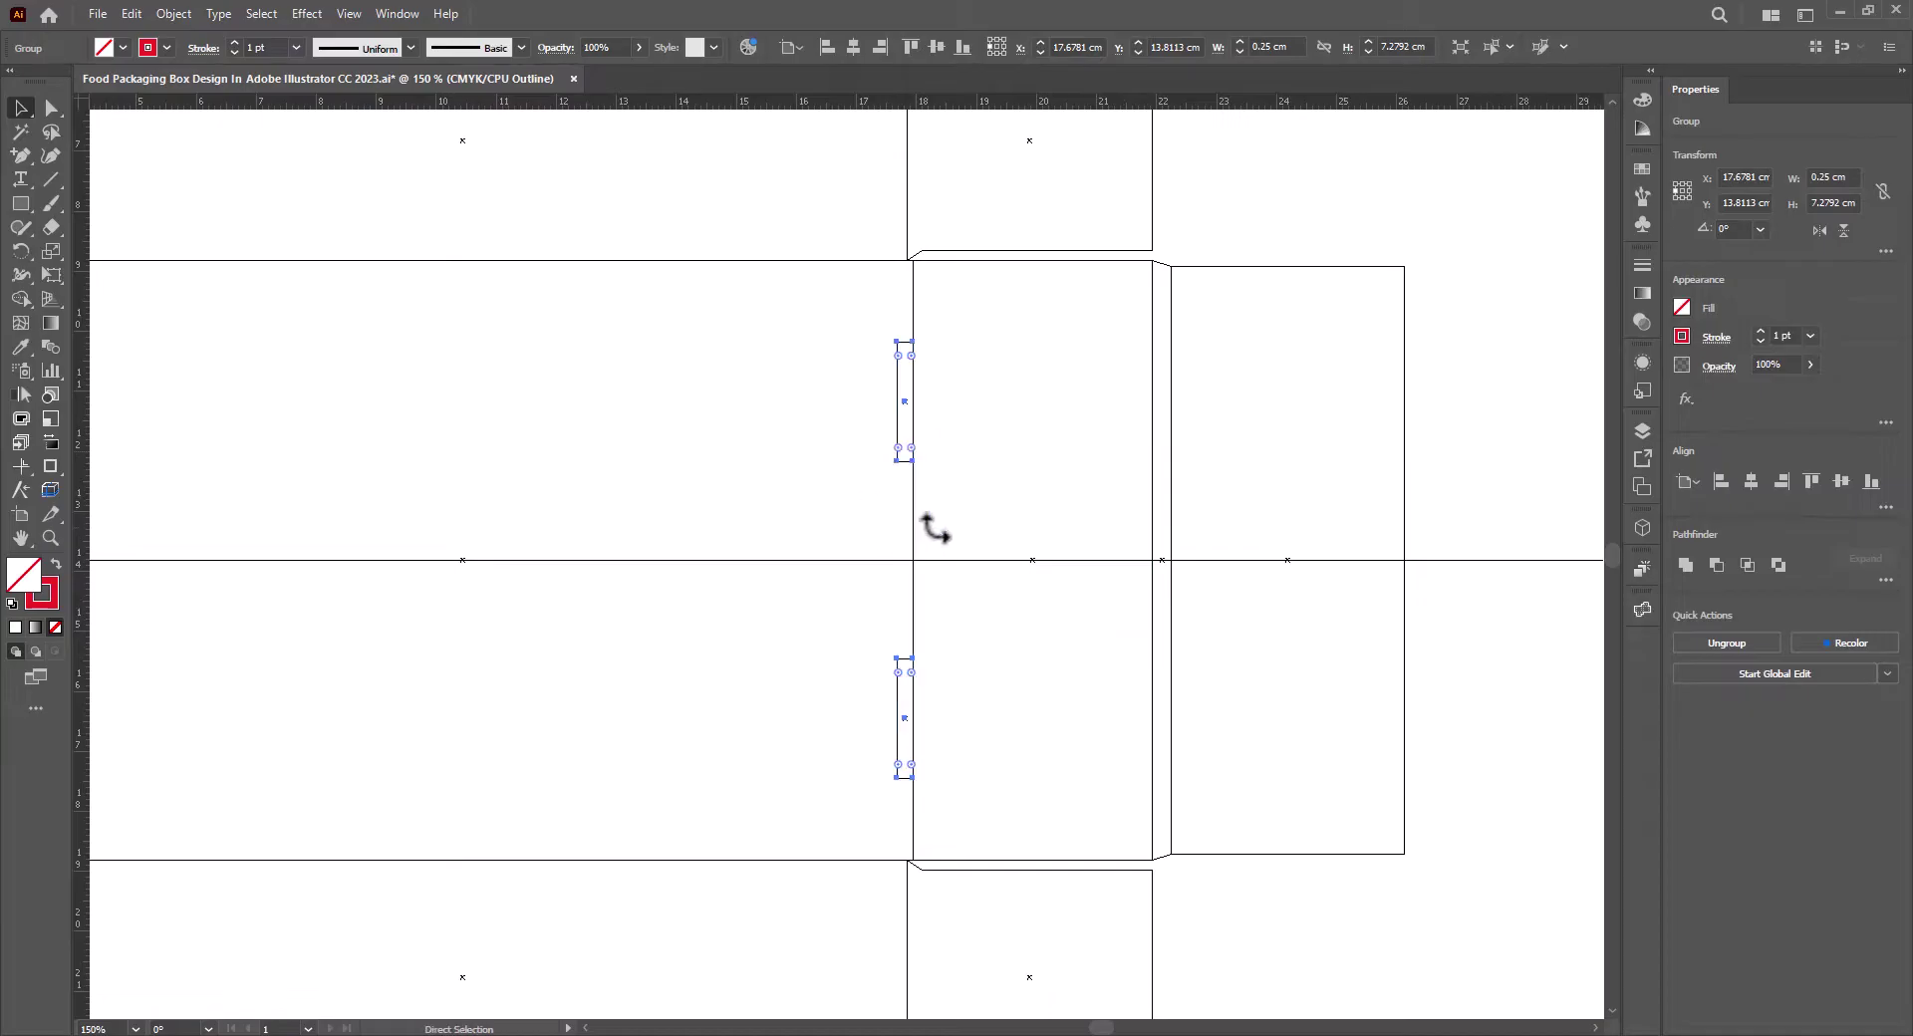
pyautogui.hotkey('ctrl', 'y')
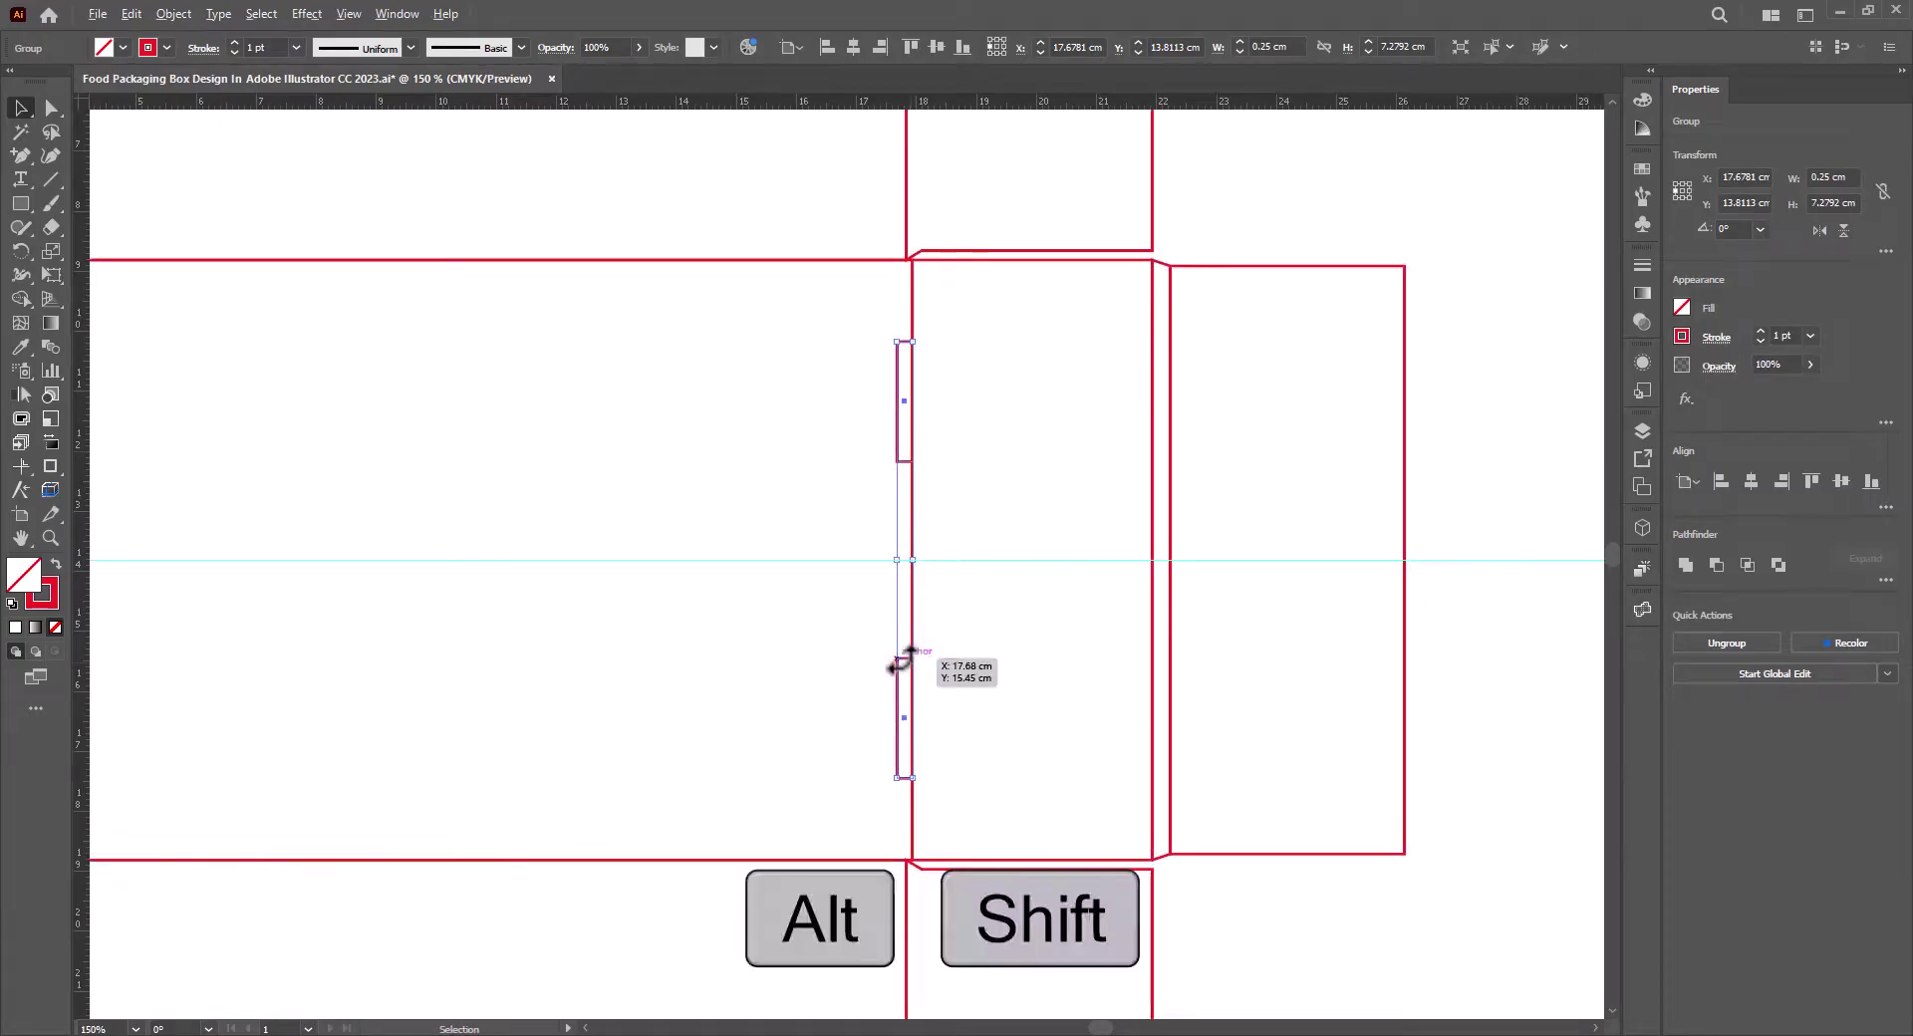
pyautogui.moveTo(901, 666); pyautogui.dragTo(1414, 673)
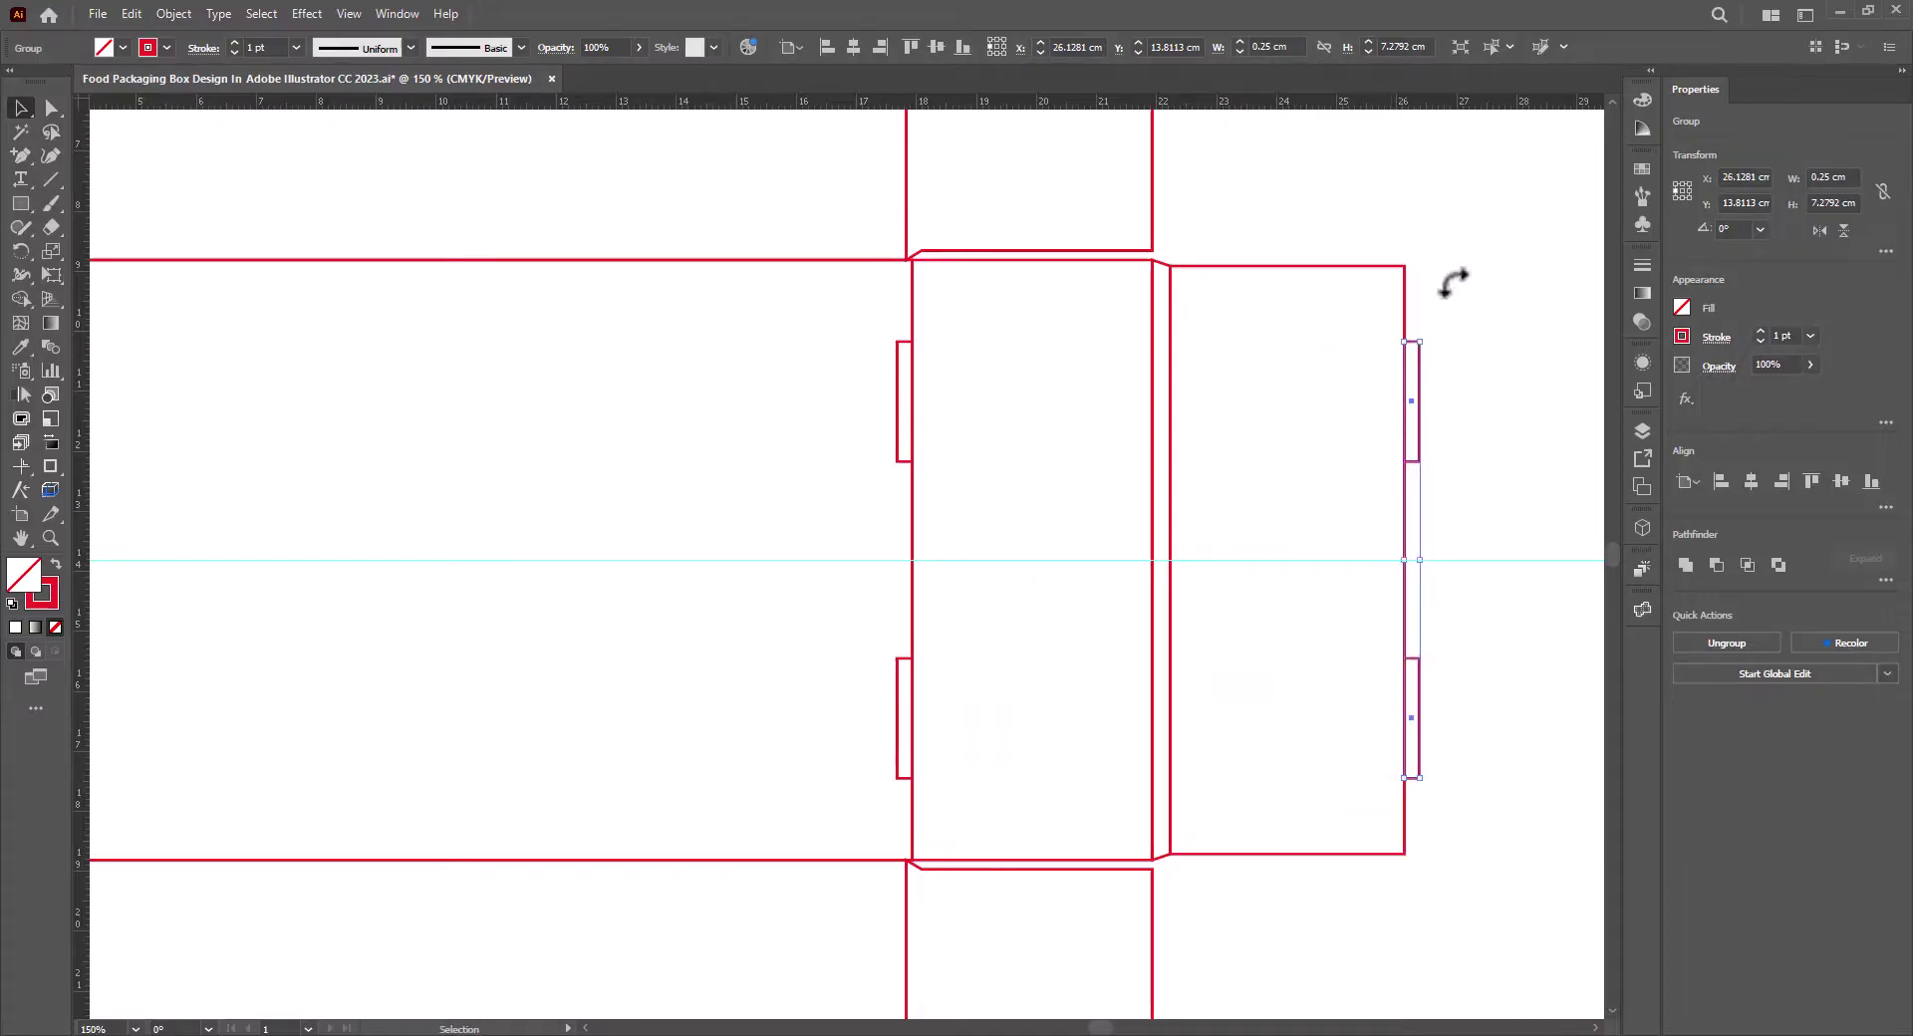
pyautogui.rightClick(1423, 424)
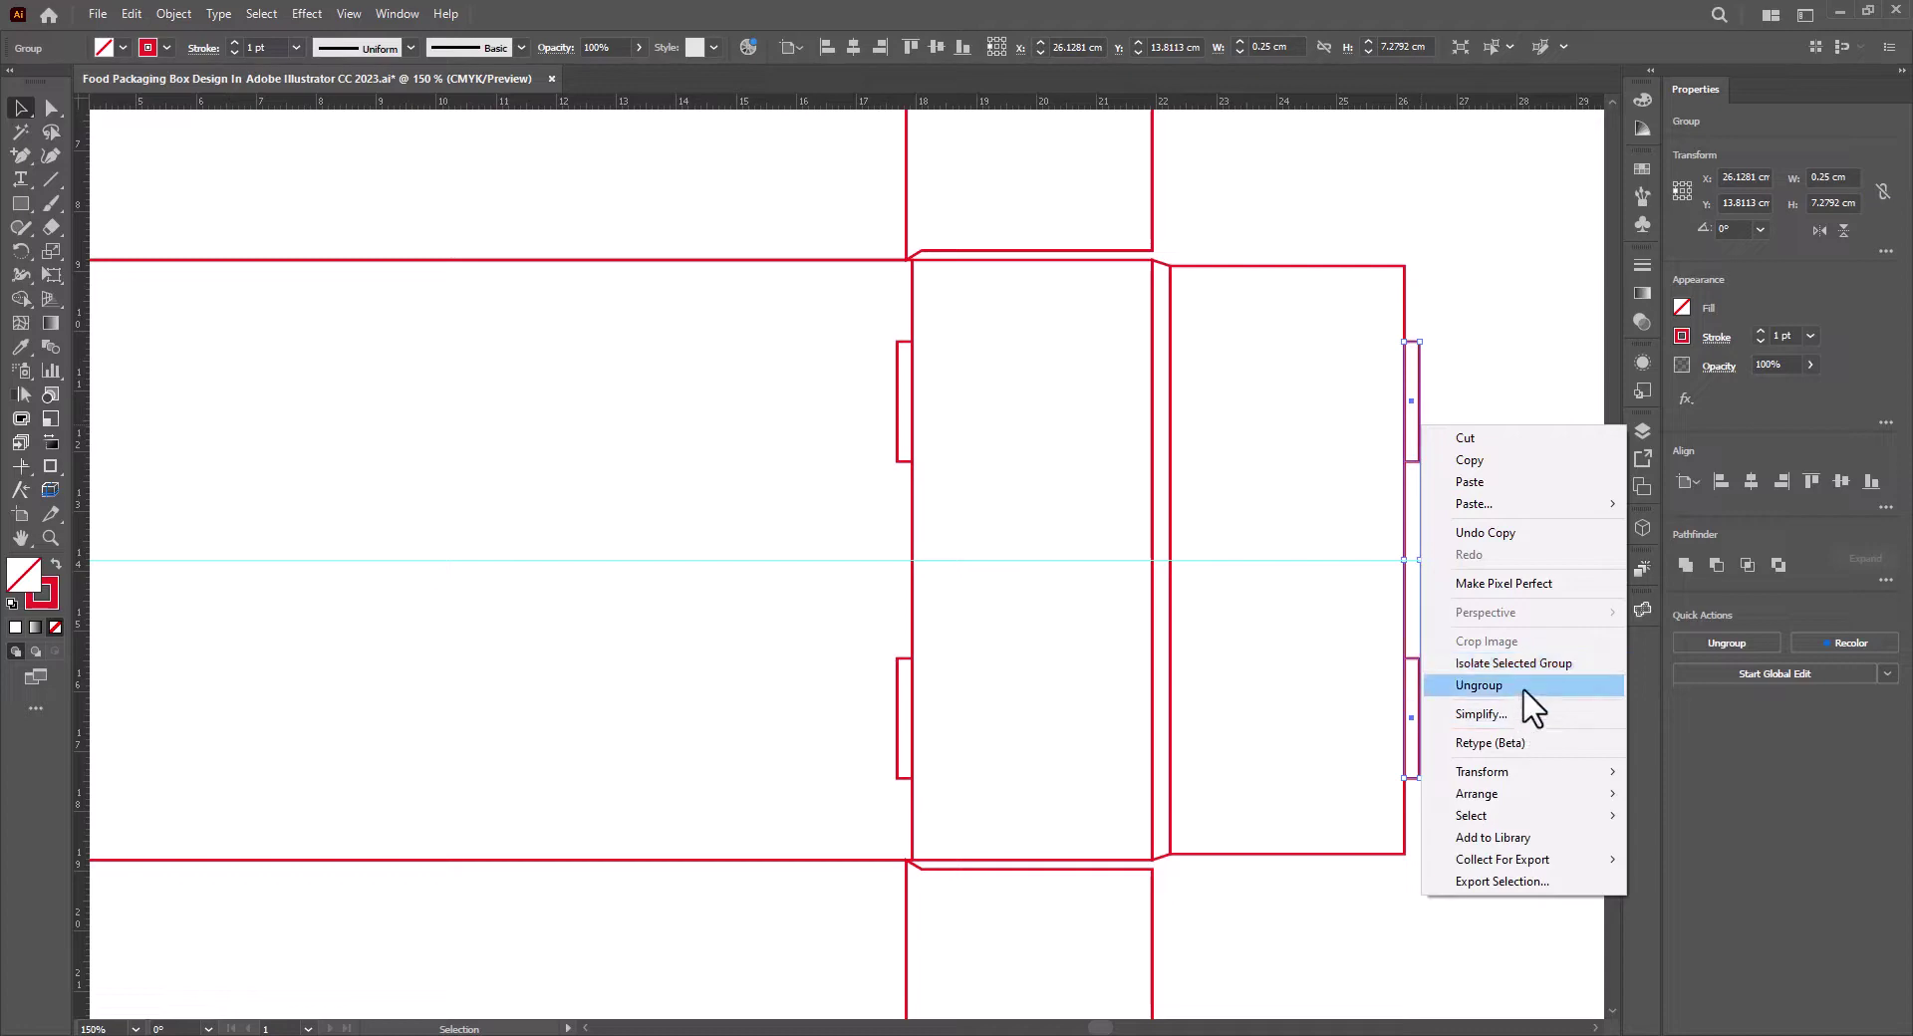
pyautogui.click(1525, 687)
pyautogui.click(1521, 708)
# Reduce the upper tab's height by 0.05 cm to 1.95 cm, scaling from its center reference point.
pyautogui.click(1418, 431)
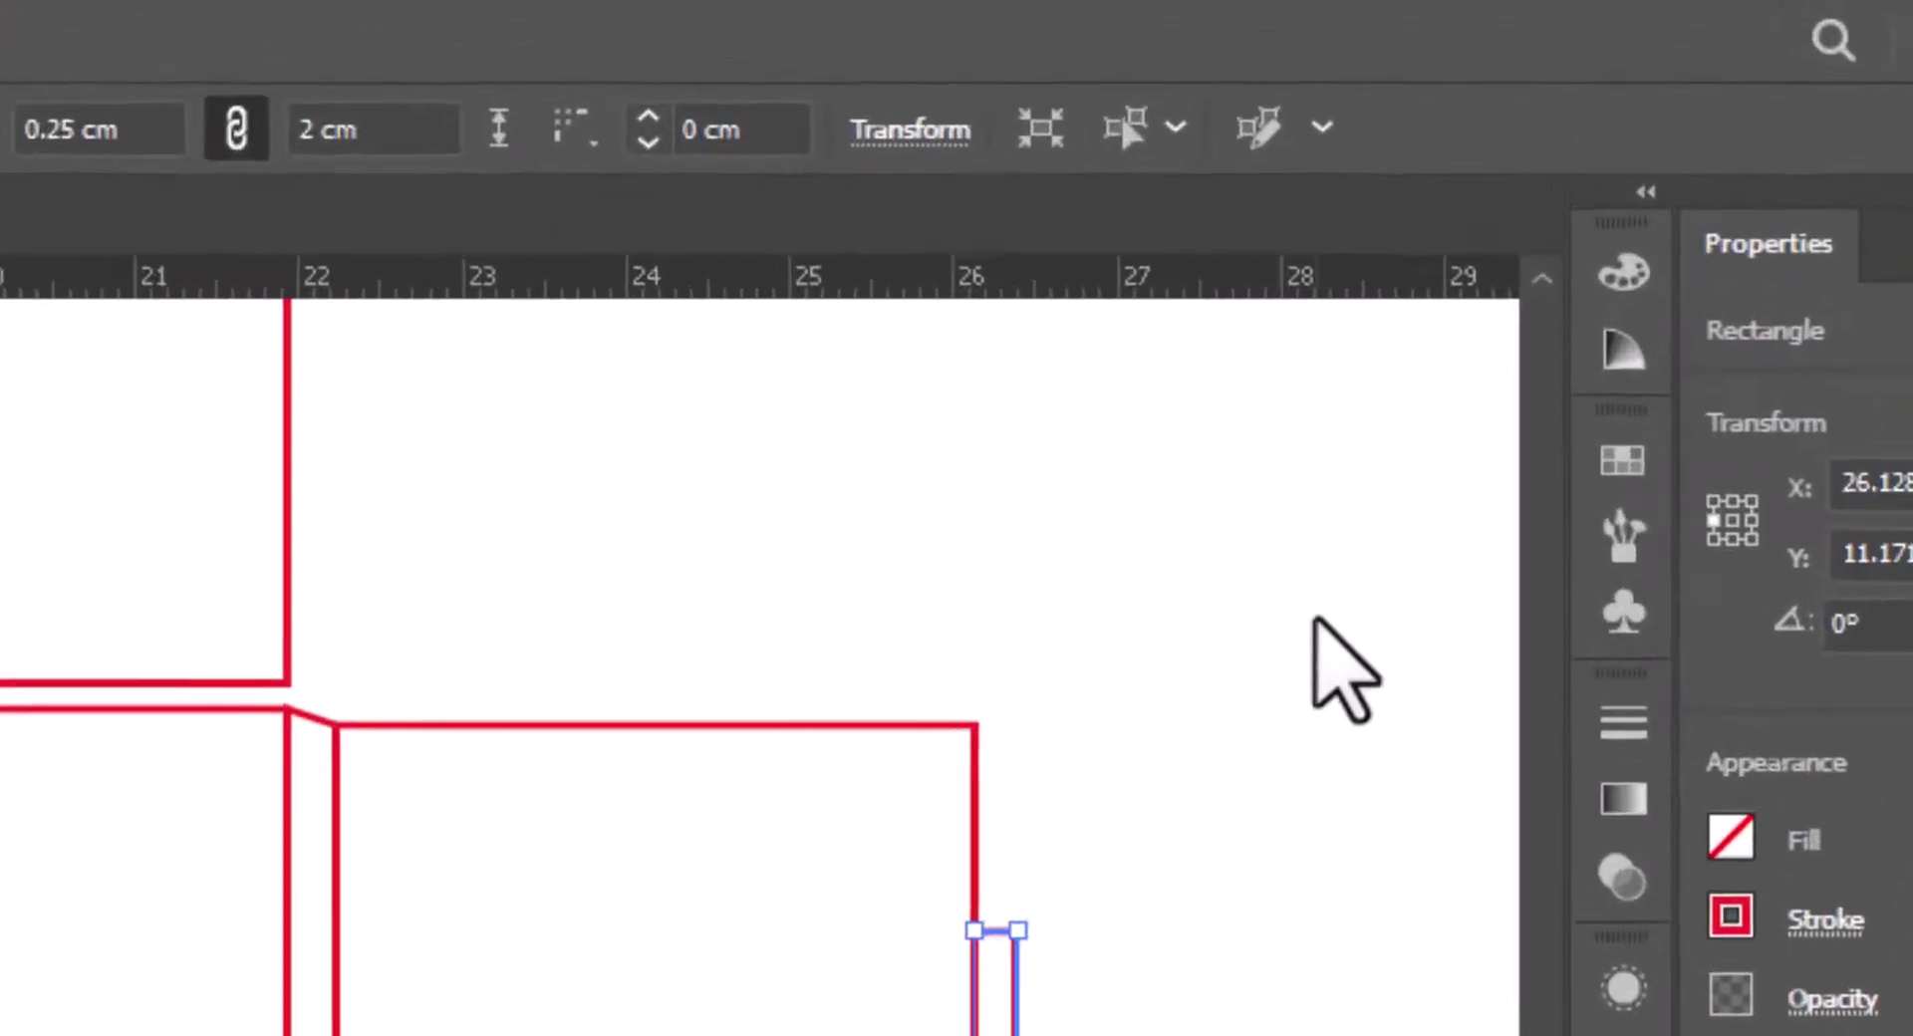
pyautogui.click(908, 129)
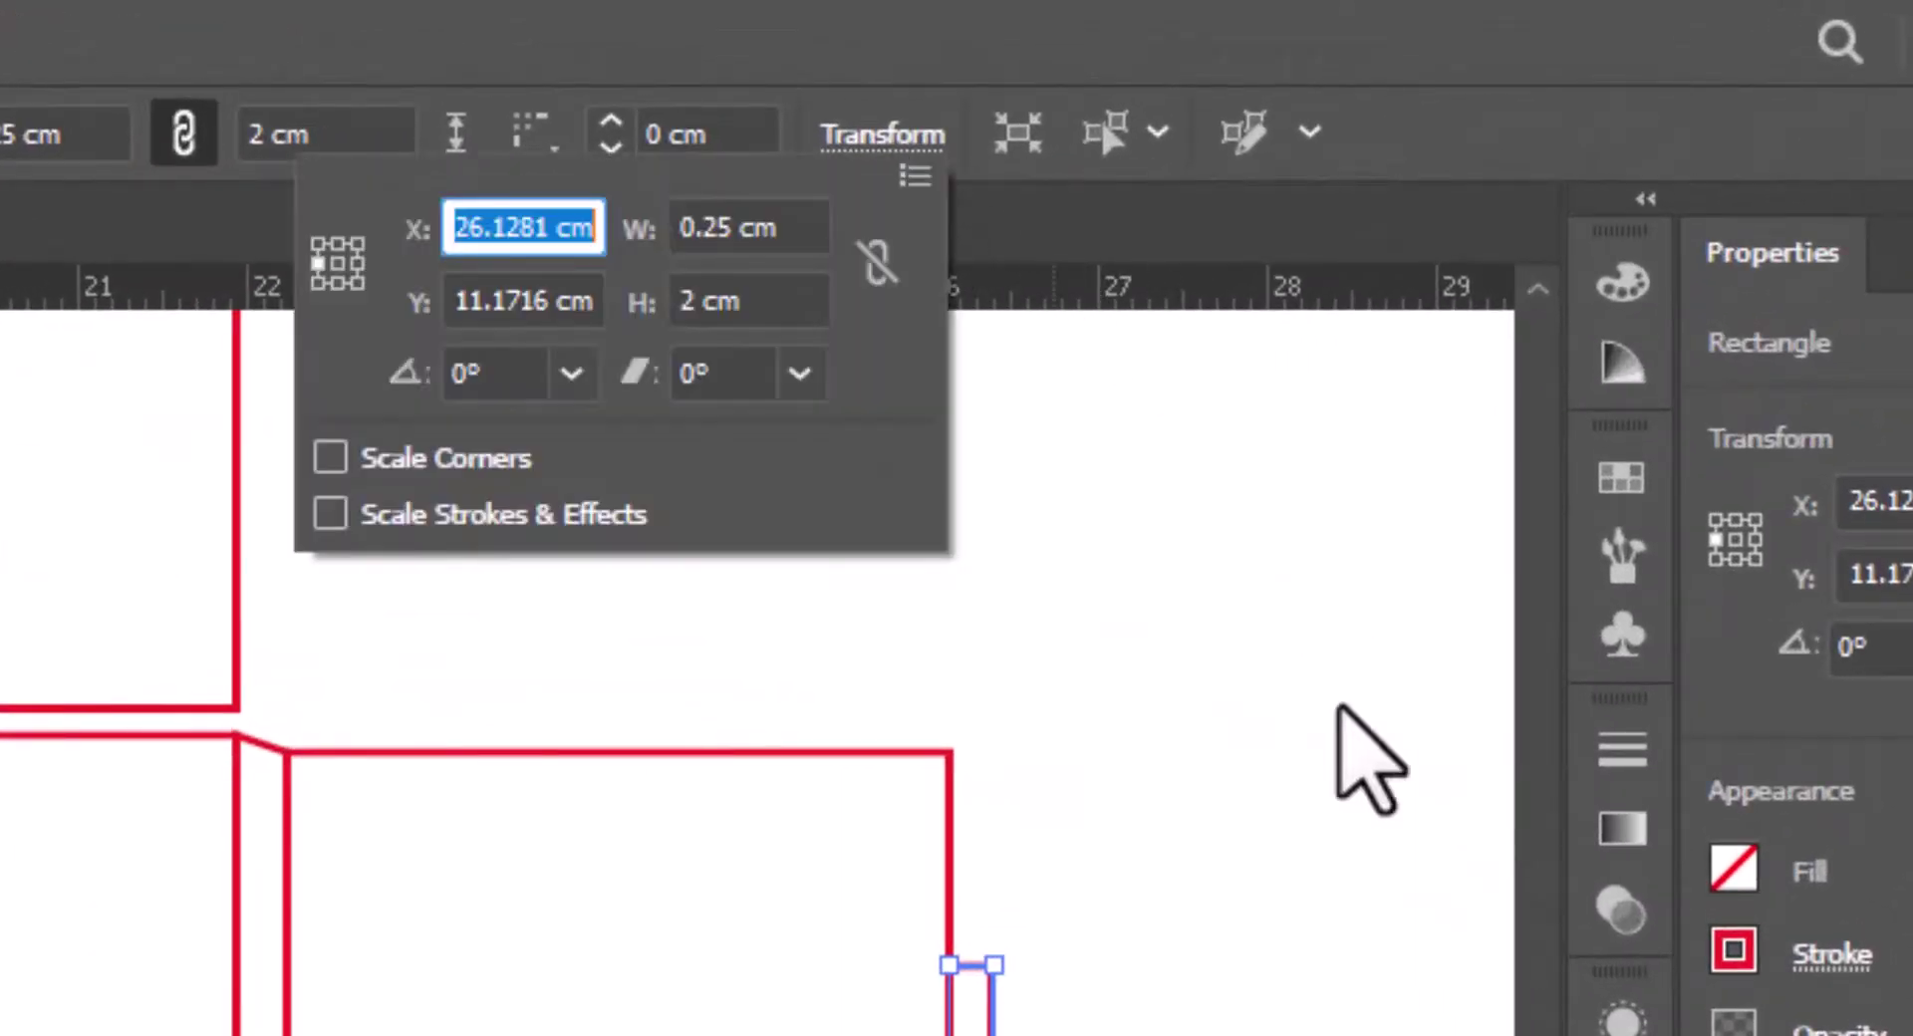
pyautogui.click(780, 304)
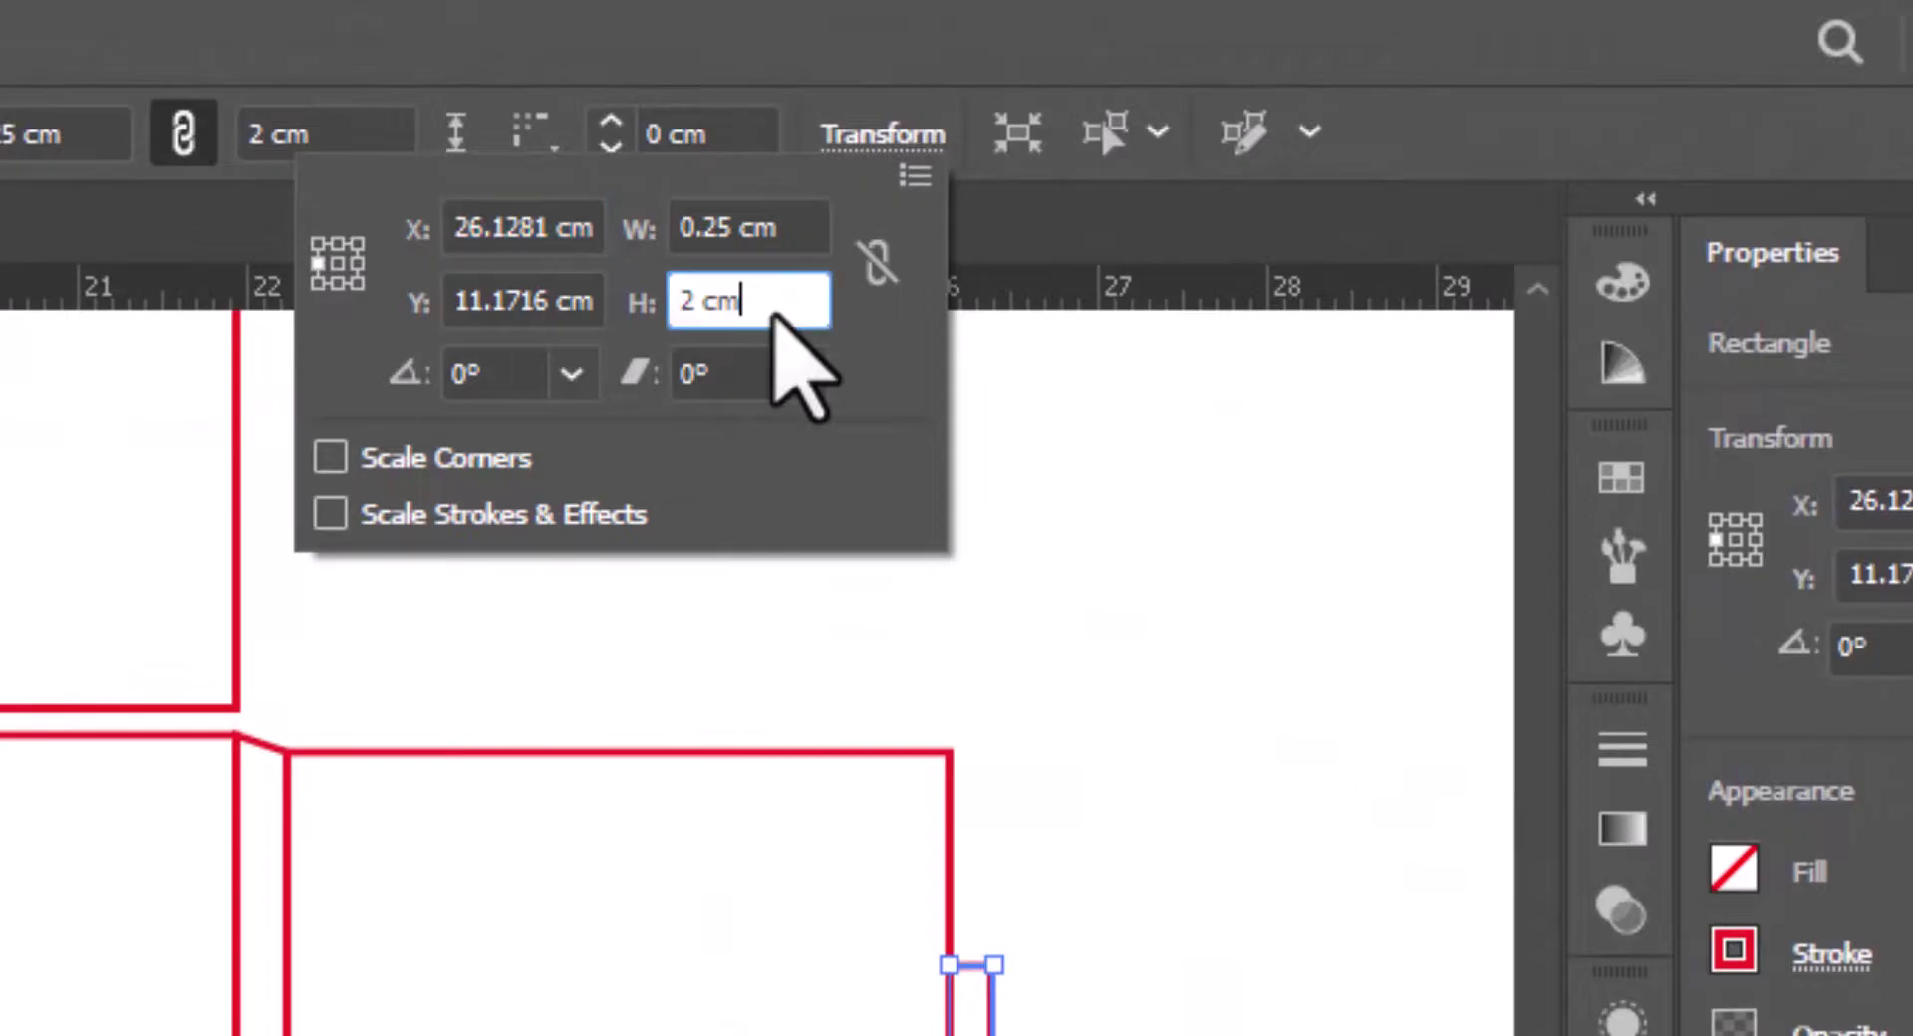
pyautogui.click(337, 264)
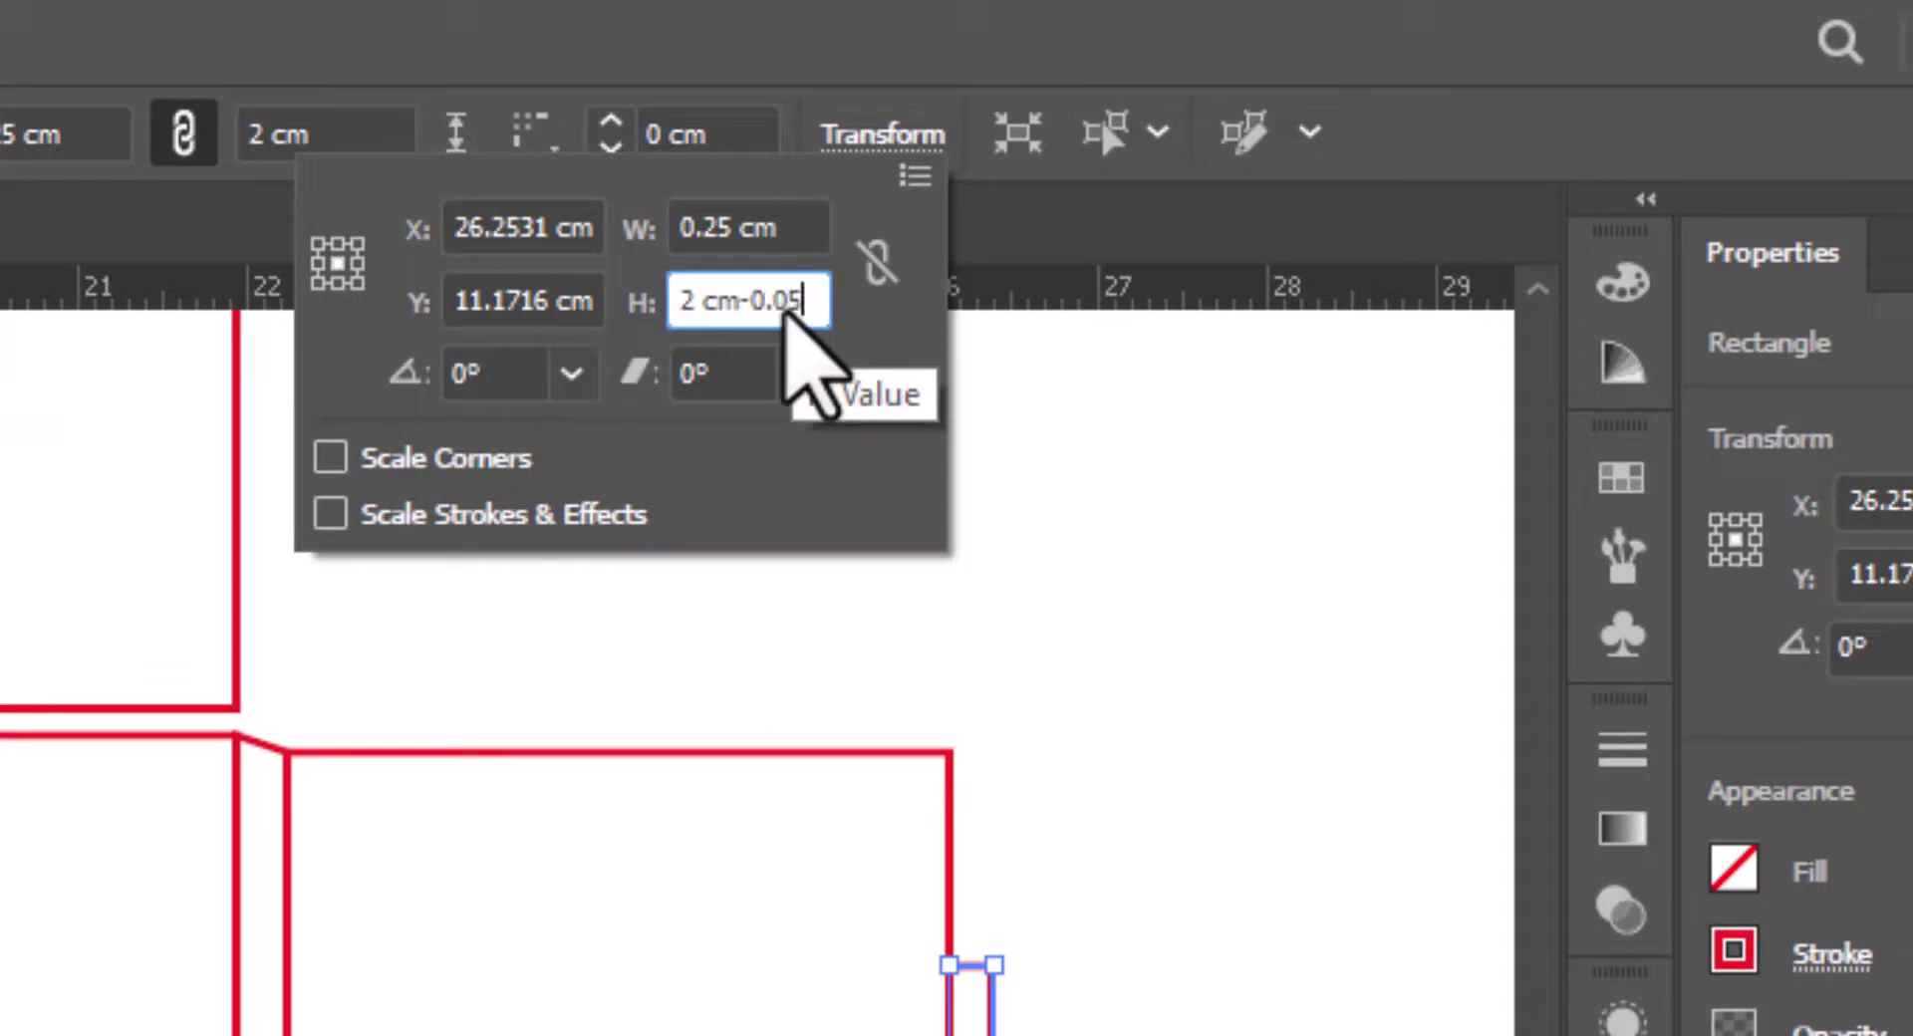
pyautogui.write('-0.05')
pyautogui.press('Return')
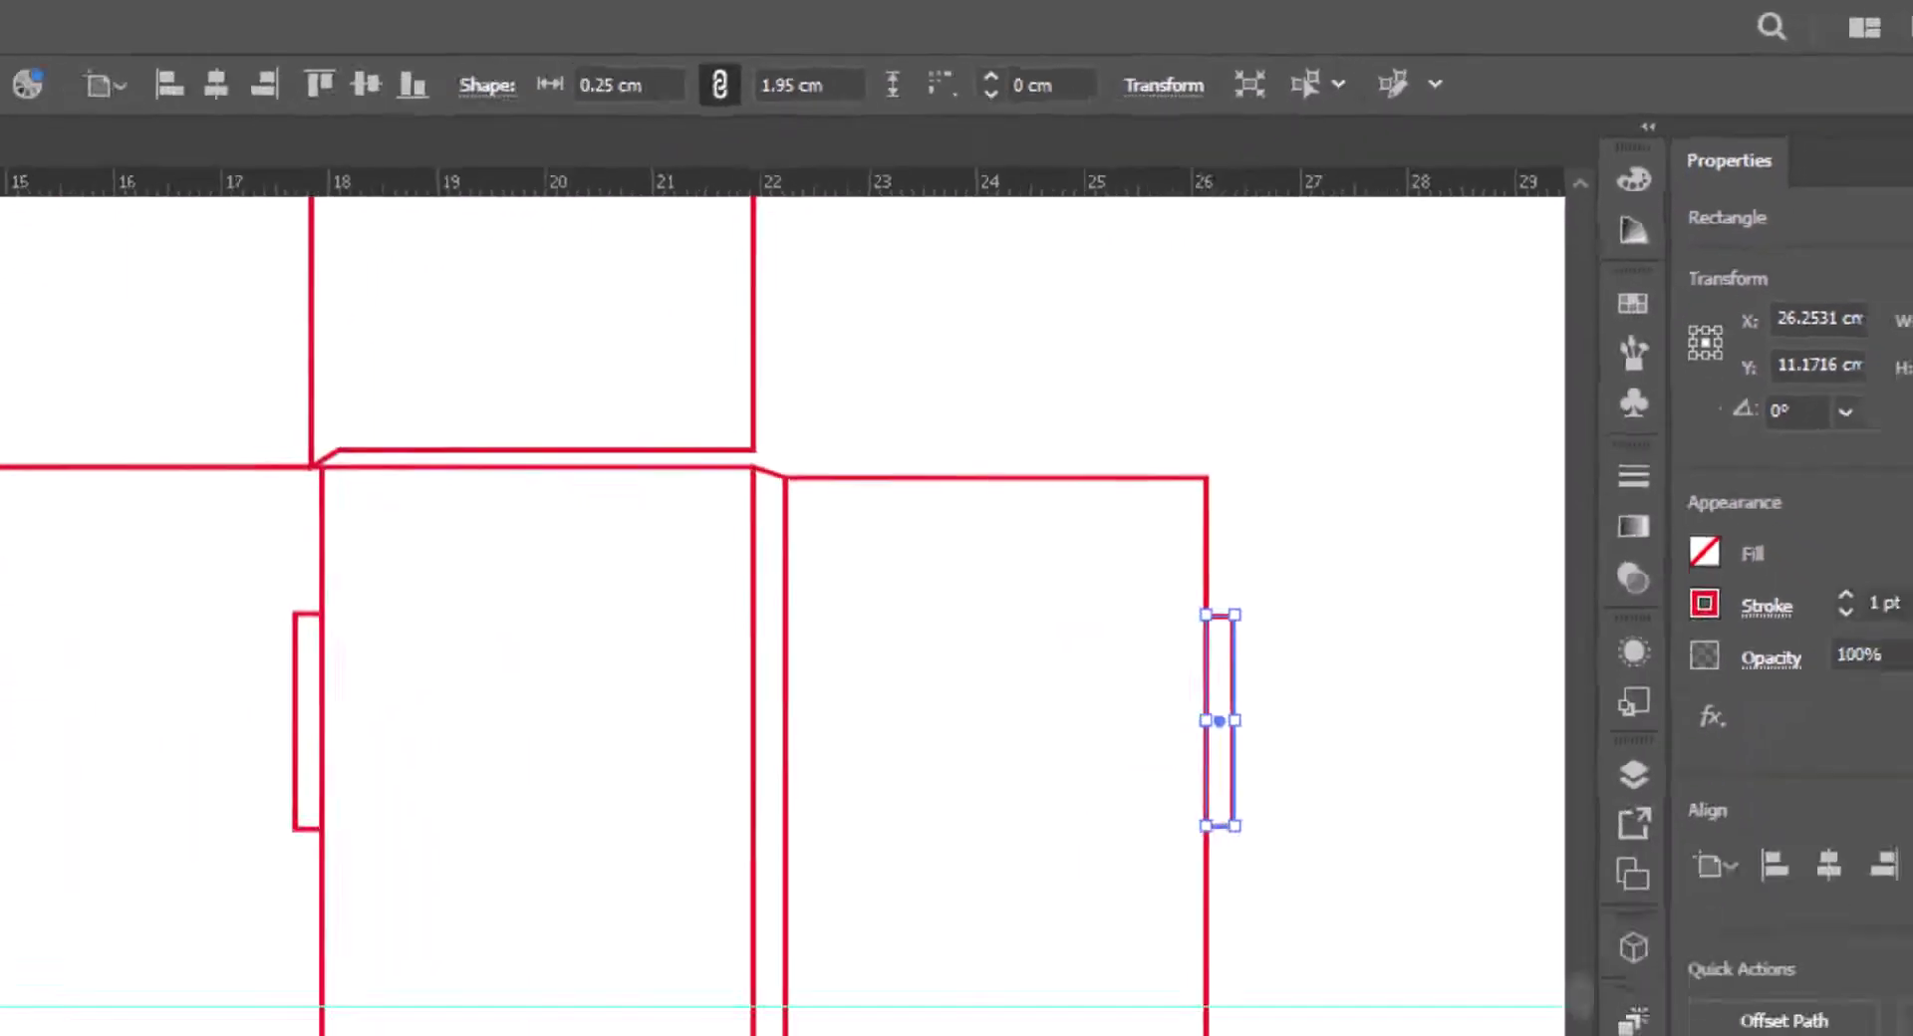
# Reduce the lower tab's height by 0.05 cm to 1.95 cm about its center.
pyautogui.click(1420, 699)
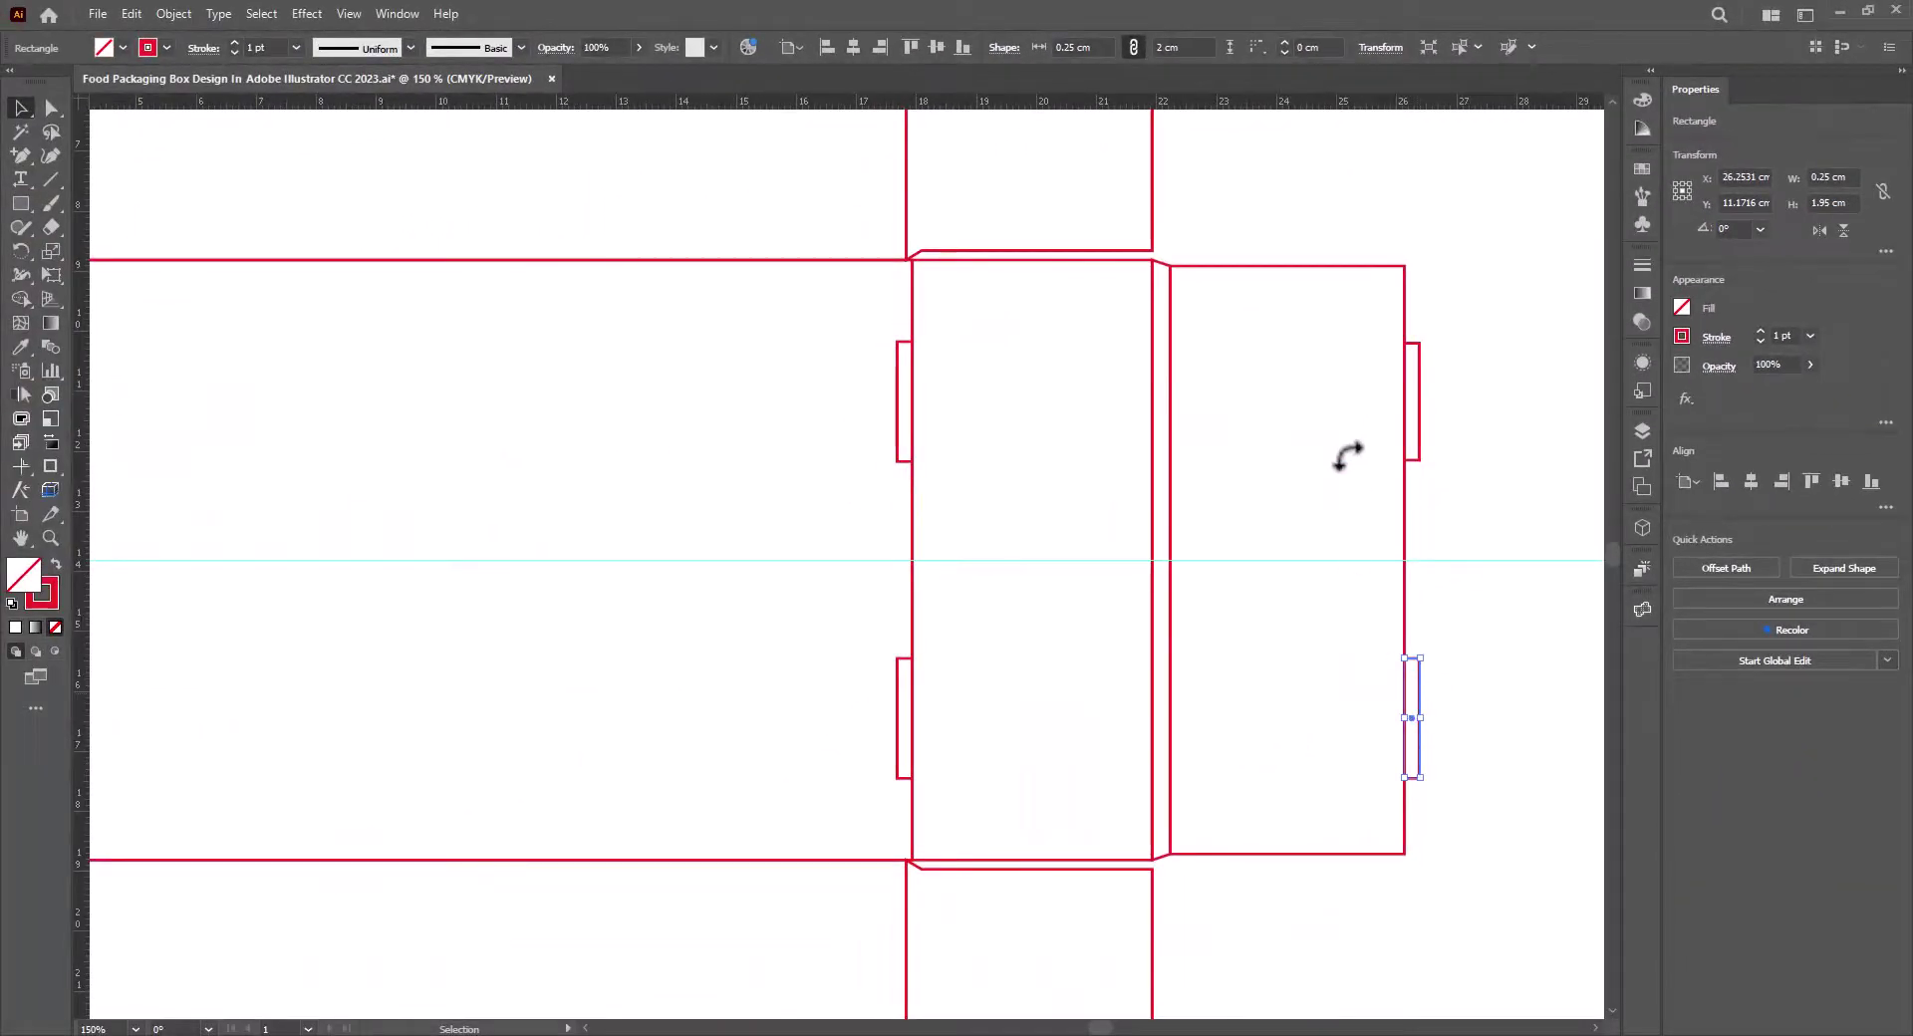
pyautogui.click(1379, 48)
pyautogui.click(1335, 106)
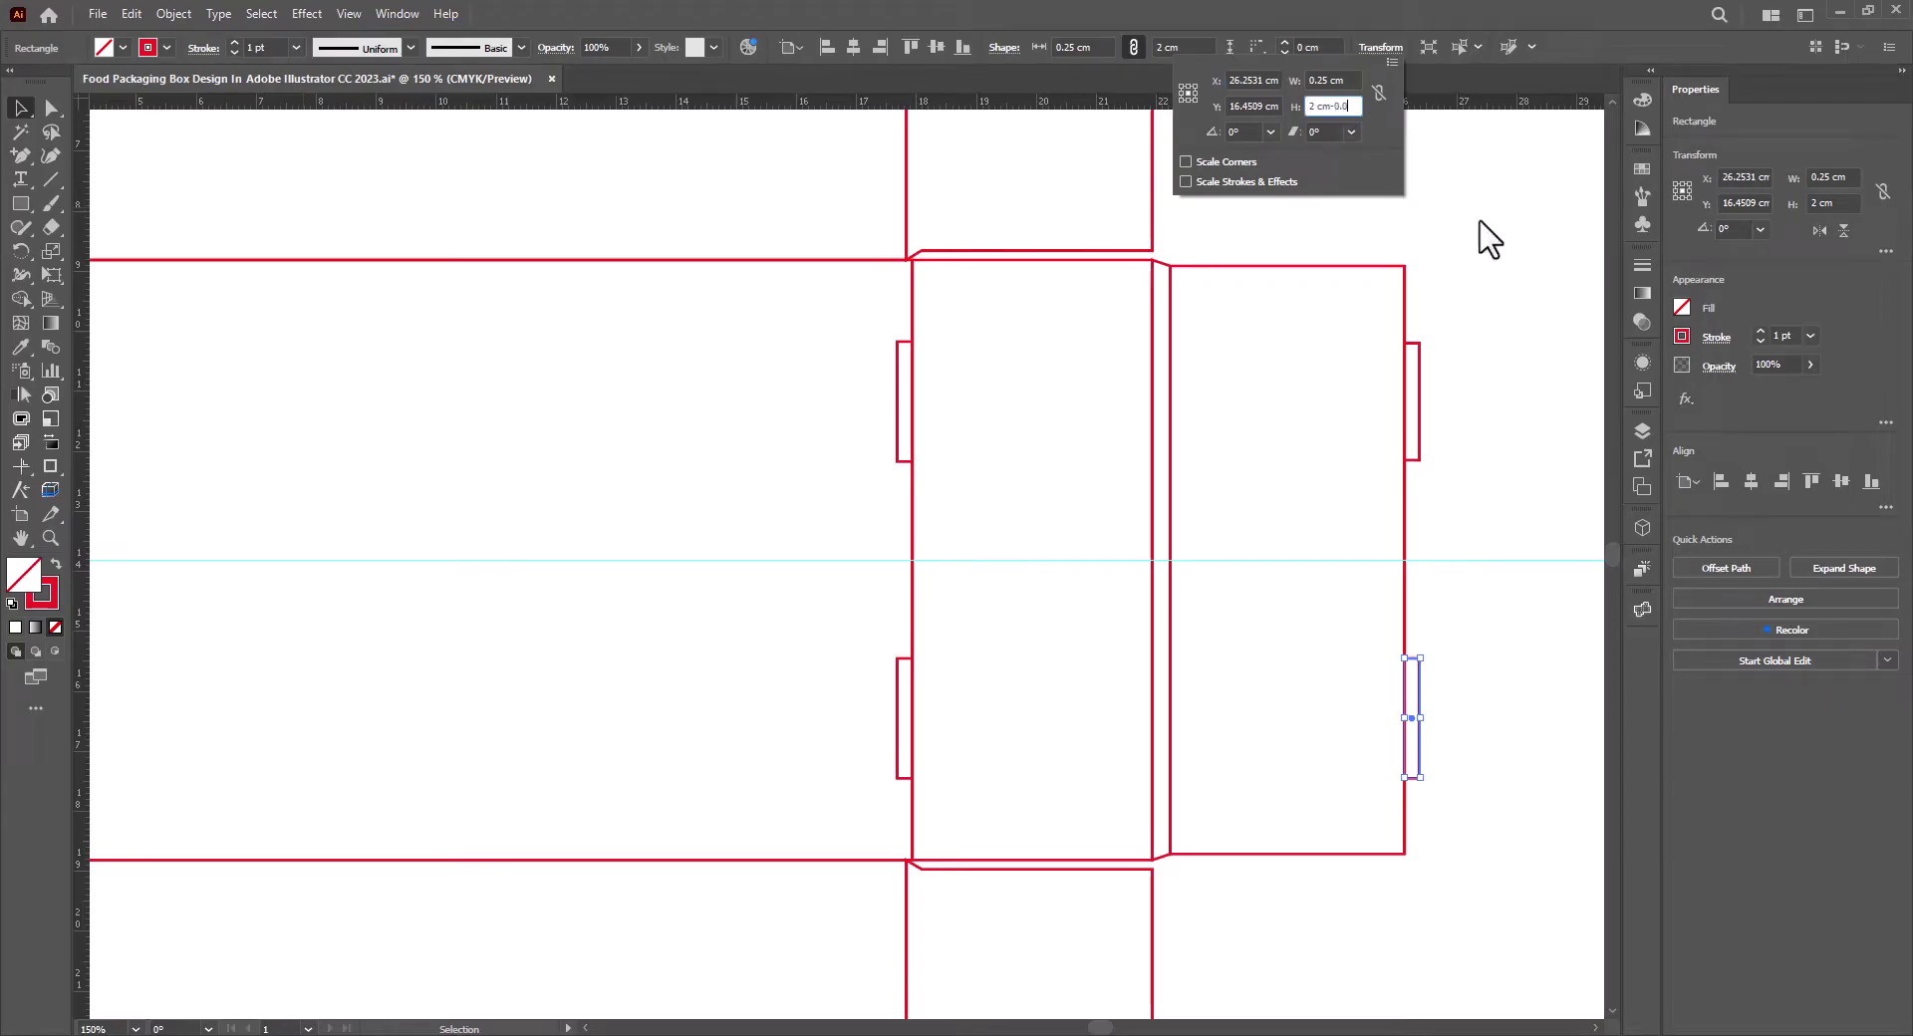
pyautogui.write('-0.05')
pyautogui.press('Return')
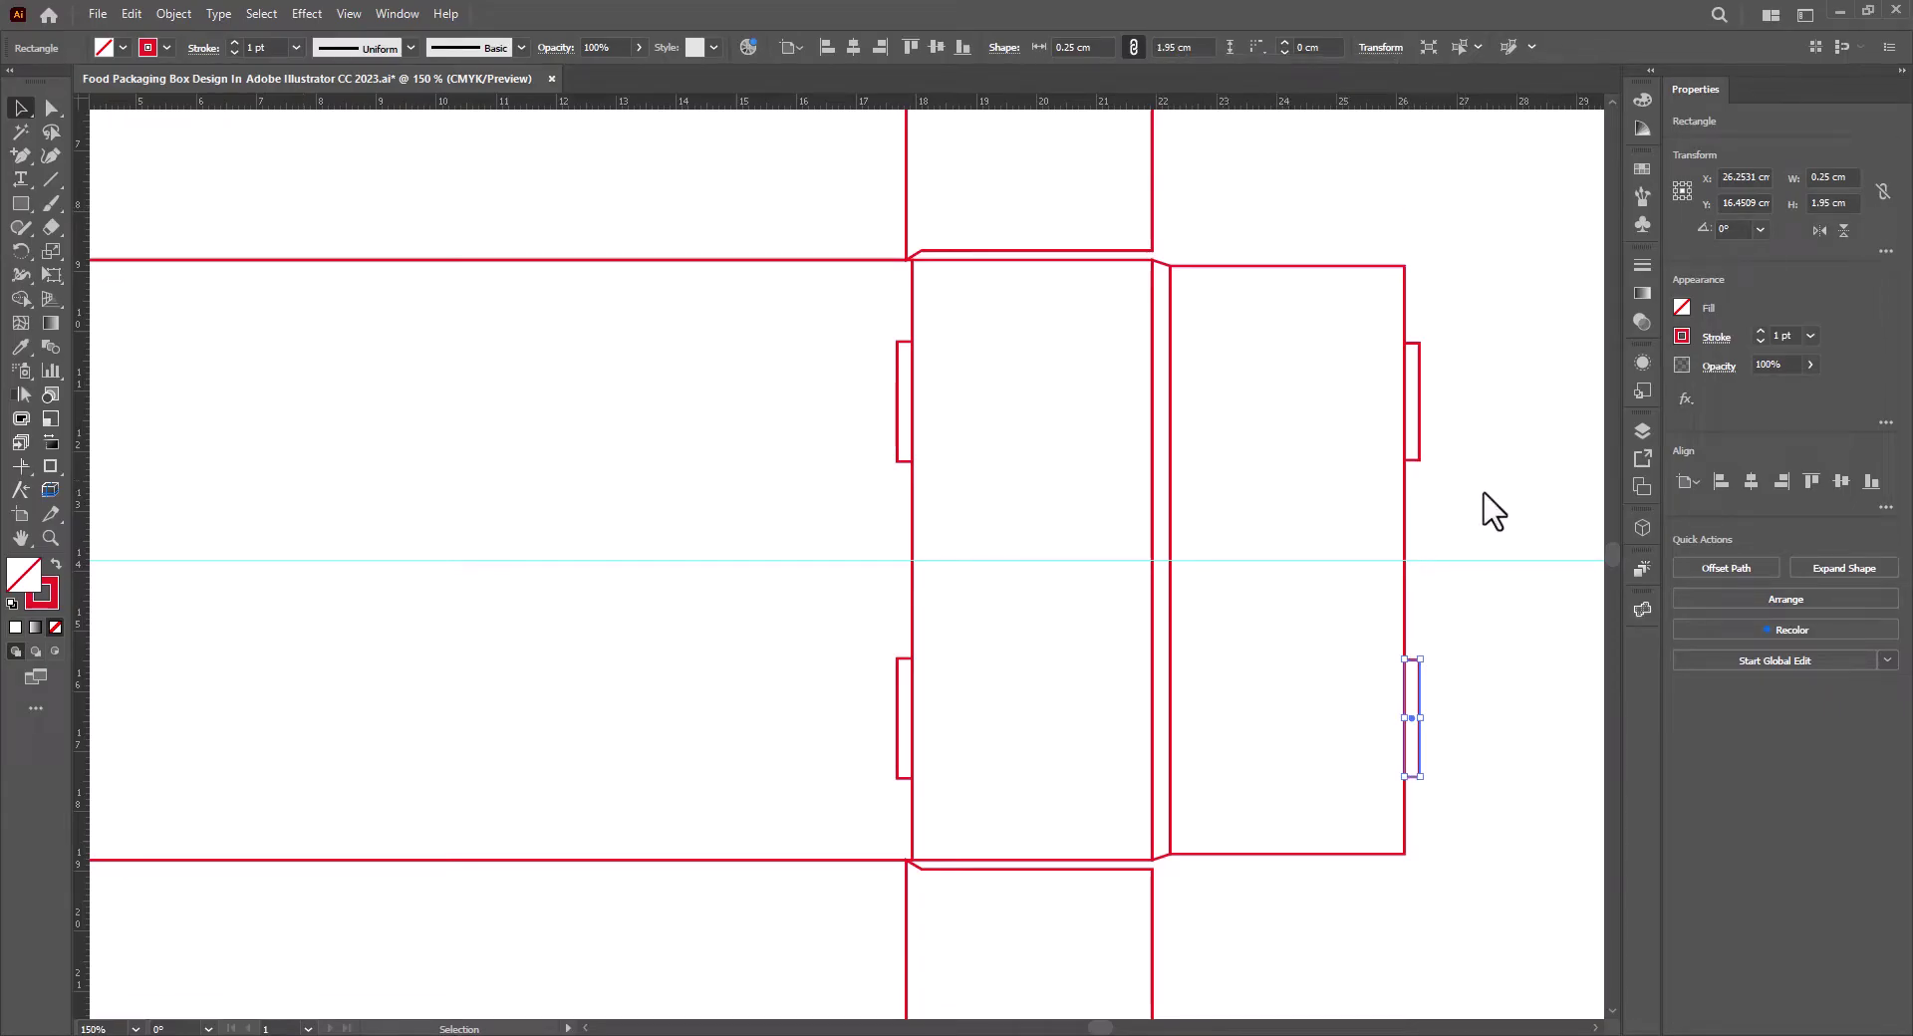
# Set the keyboard increment preference to 0.05 cm.
pyautogui.click(130, 14)
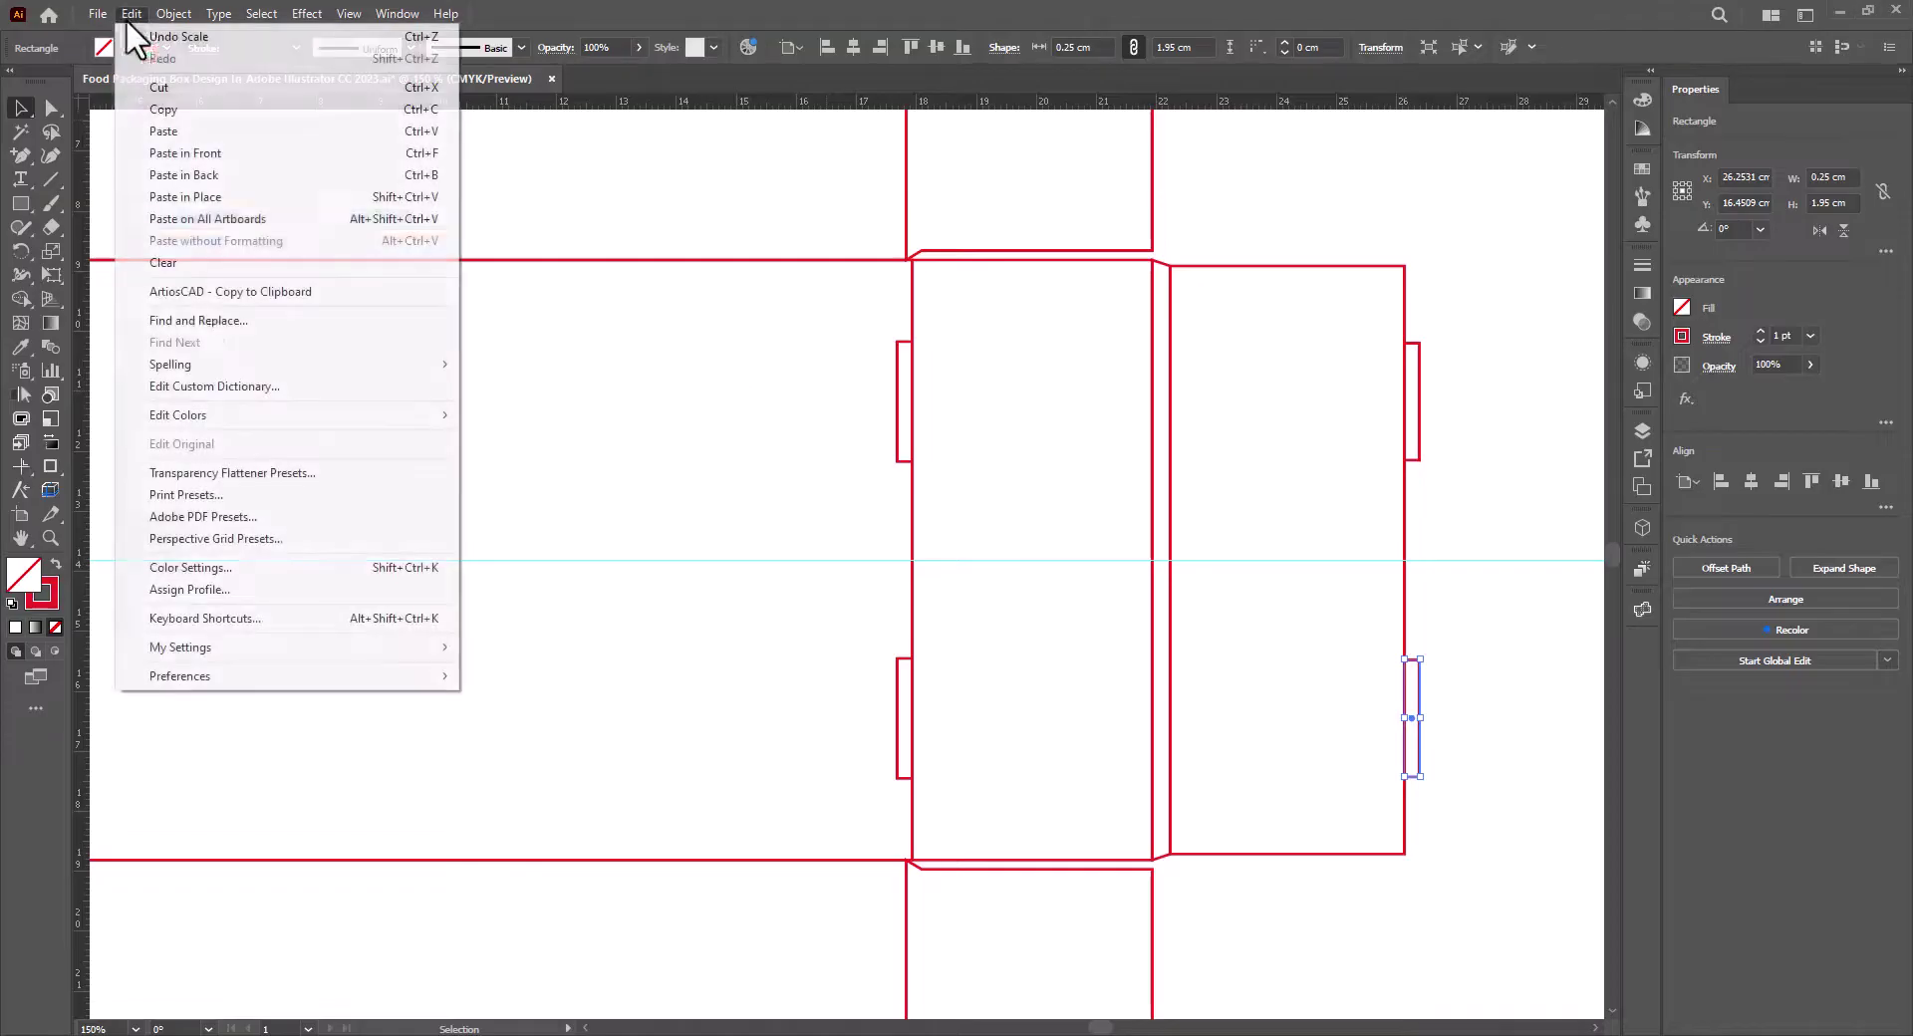
pyautogui.moveTo(354, 685)
pyautogui.click(520, 679)
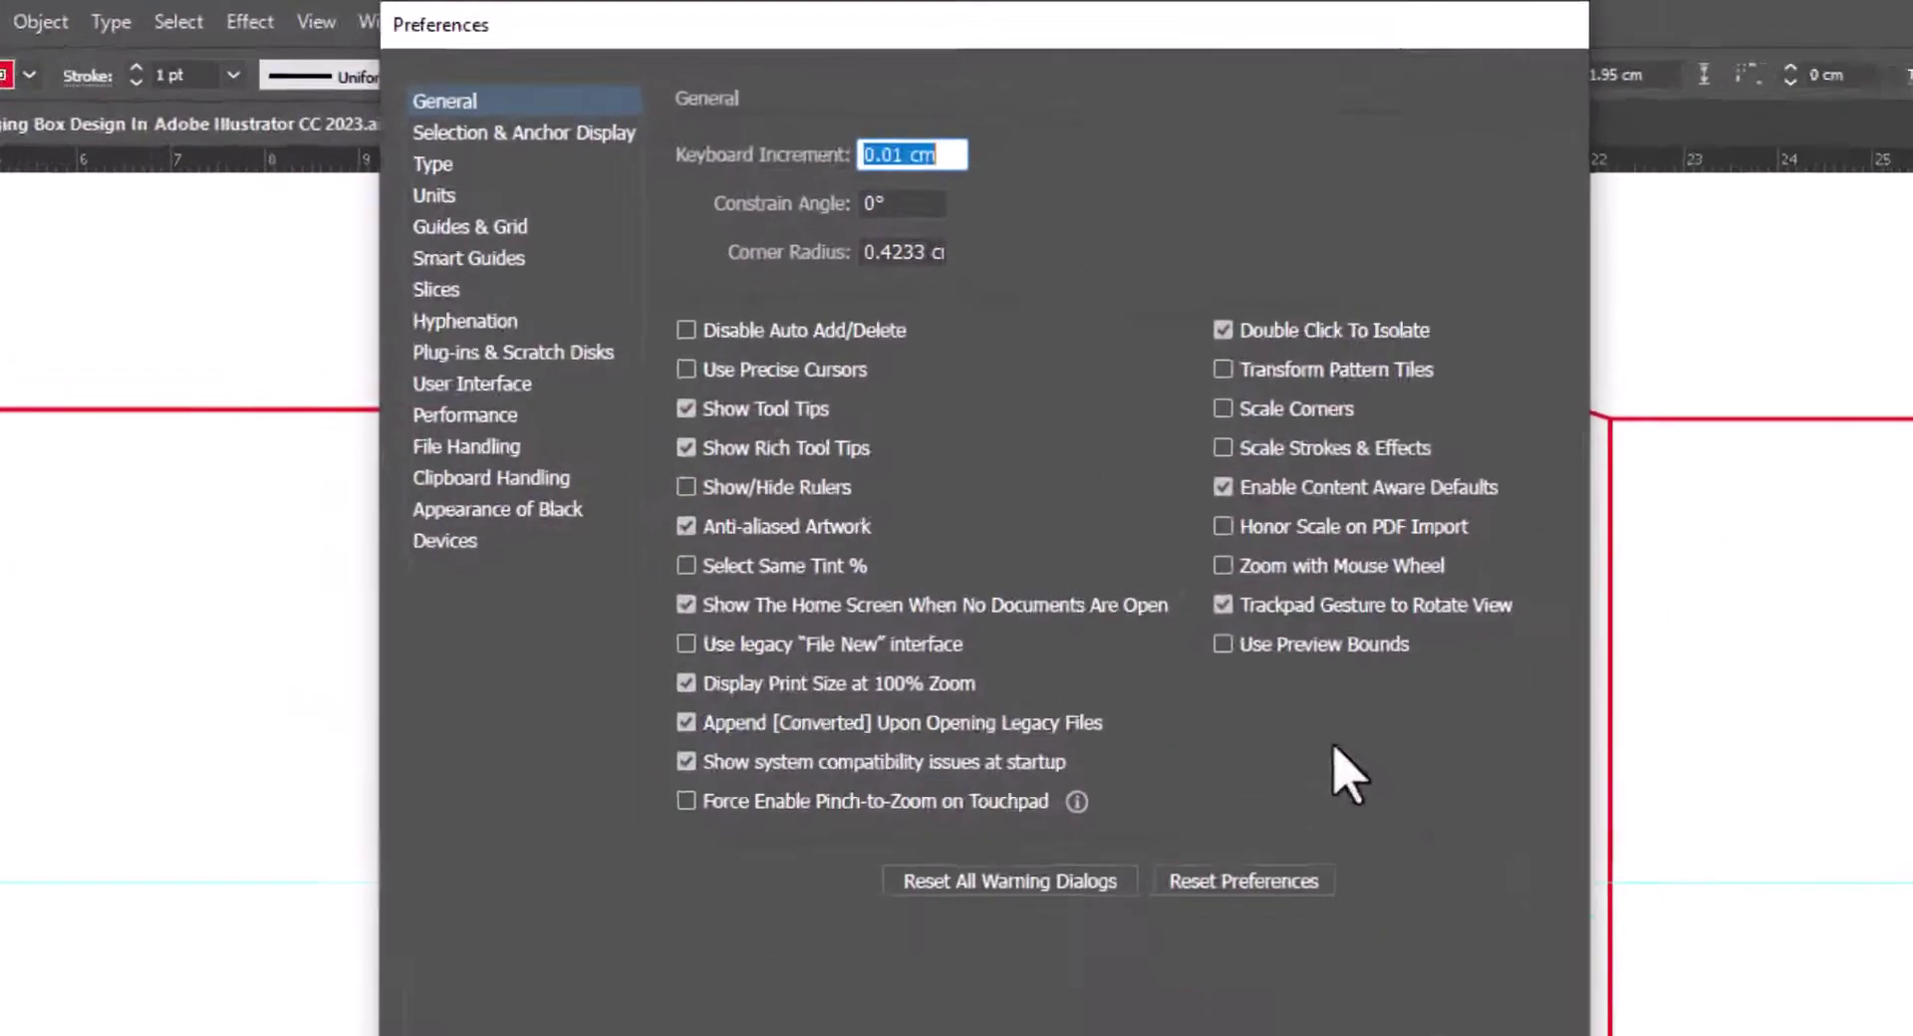
pyautogui.write('0.')
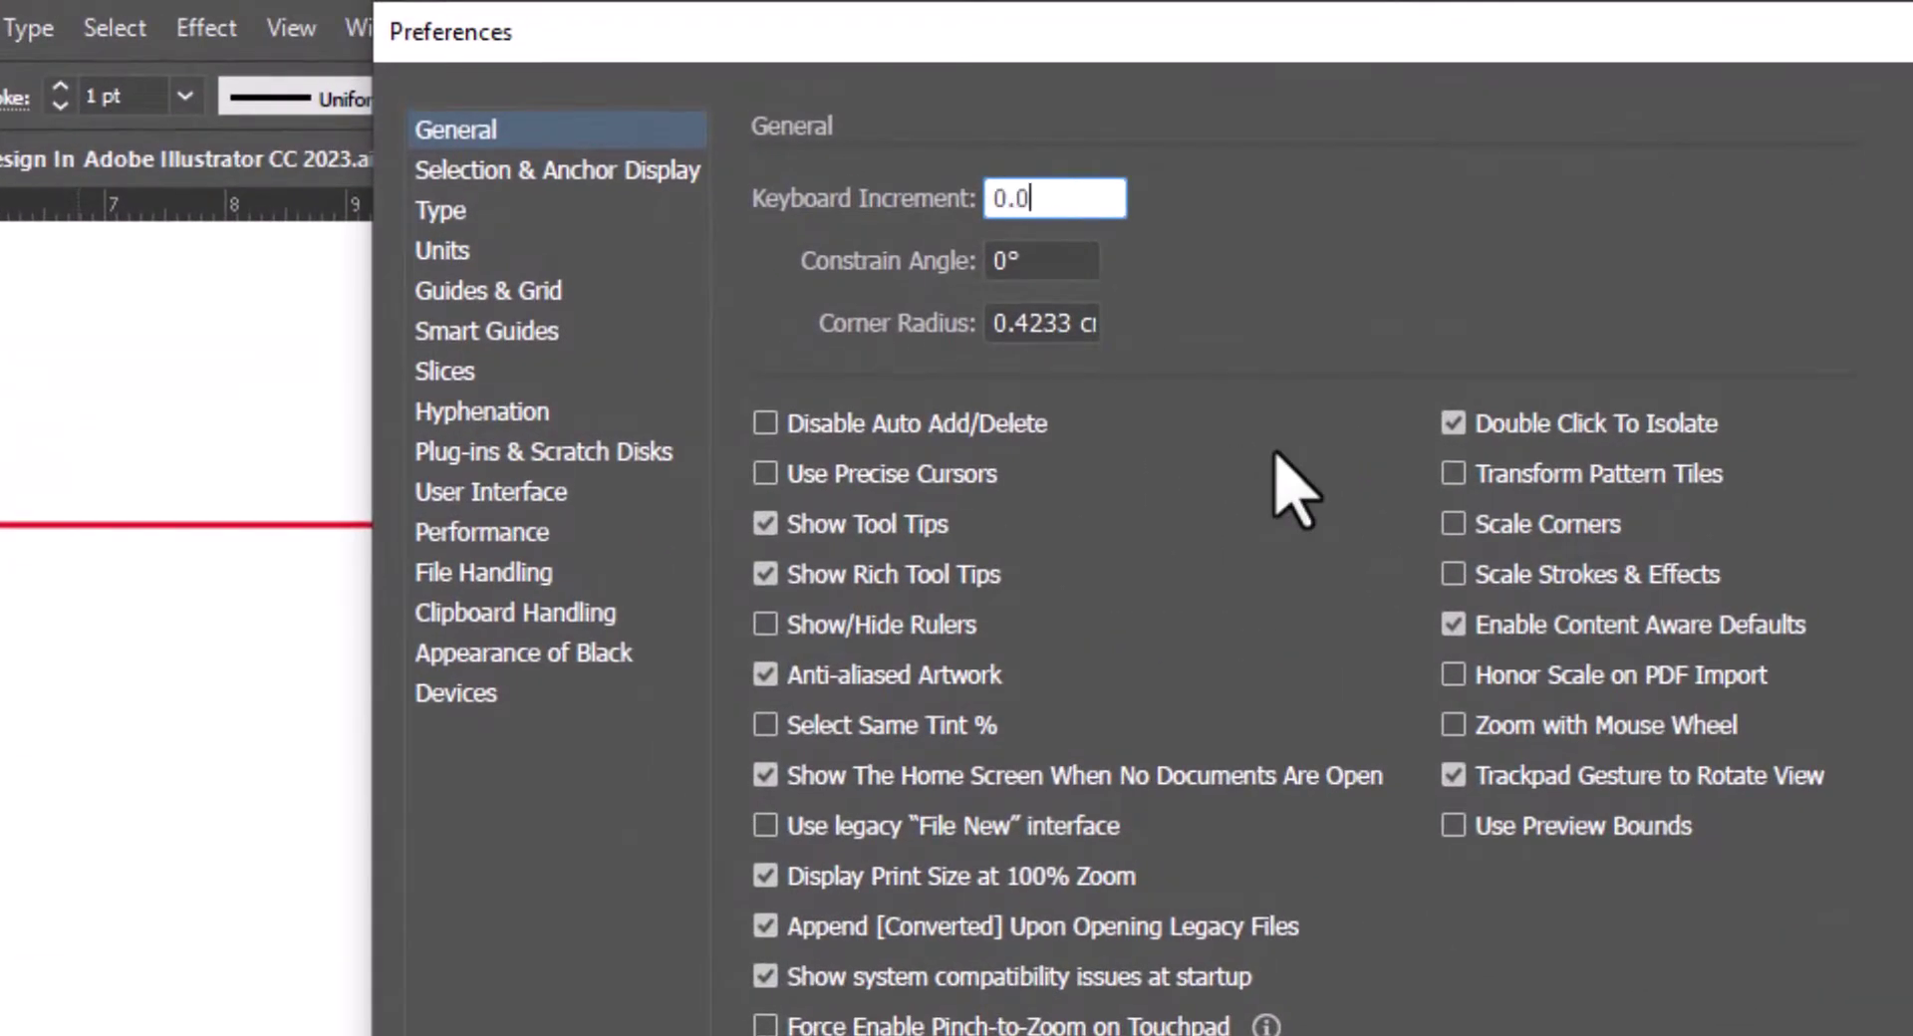
pyautogui.write('05')
pyautogui.press('Return')
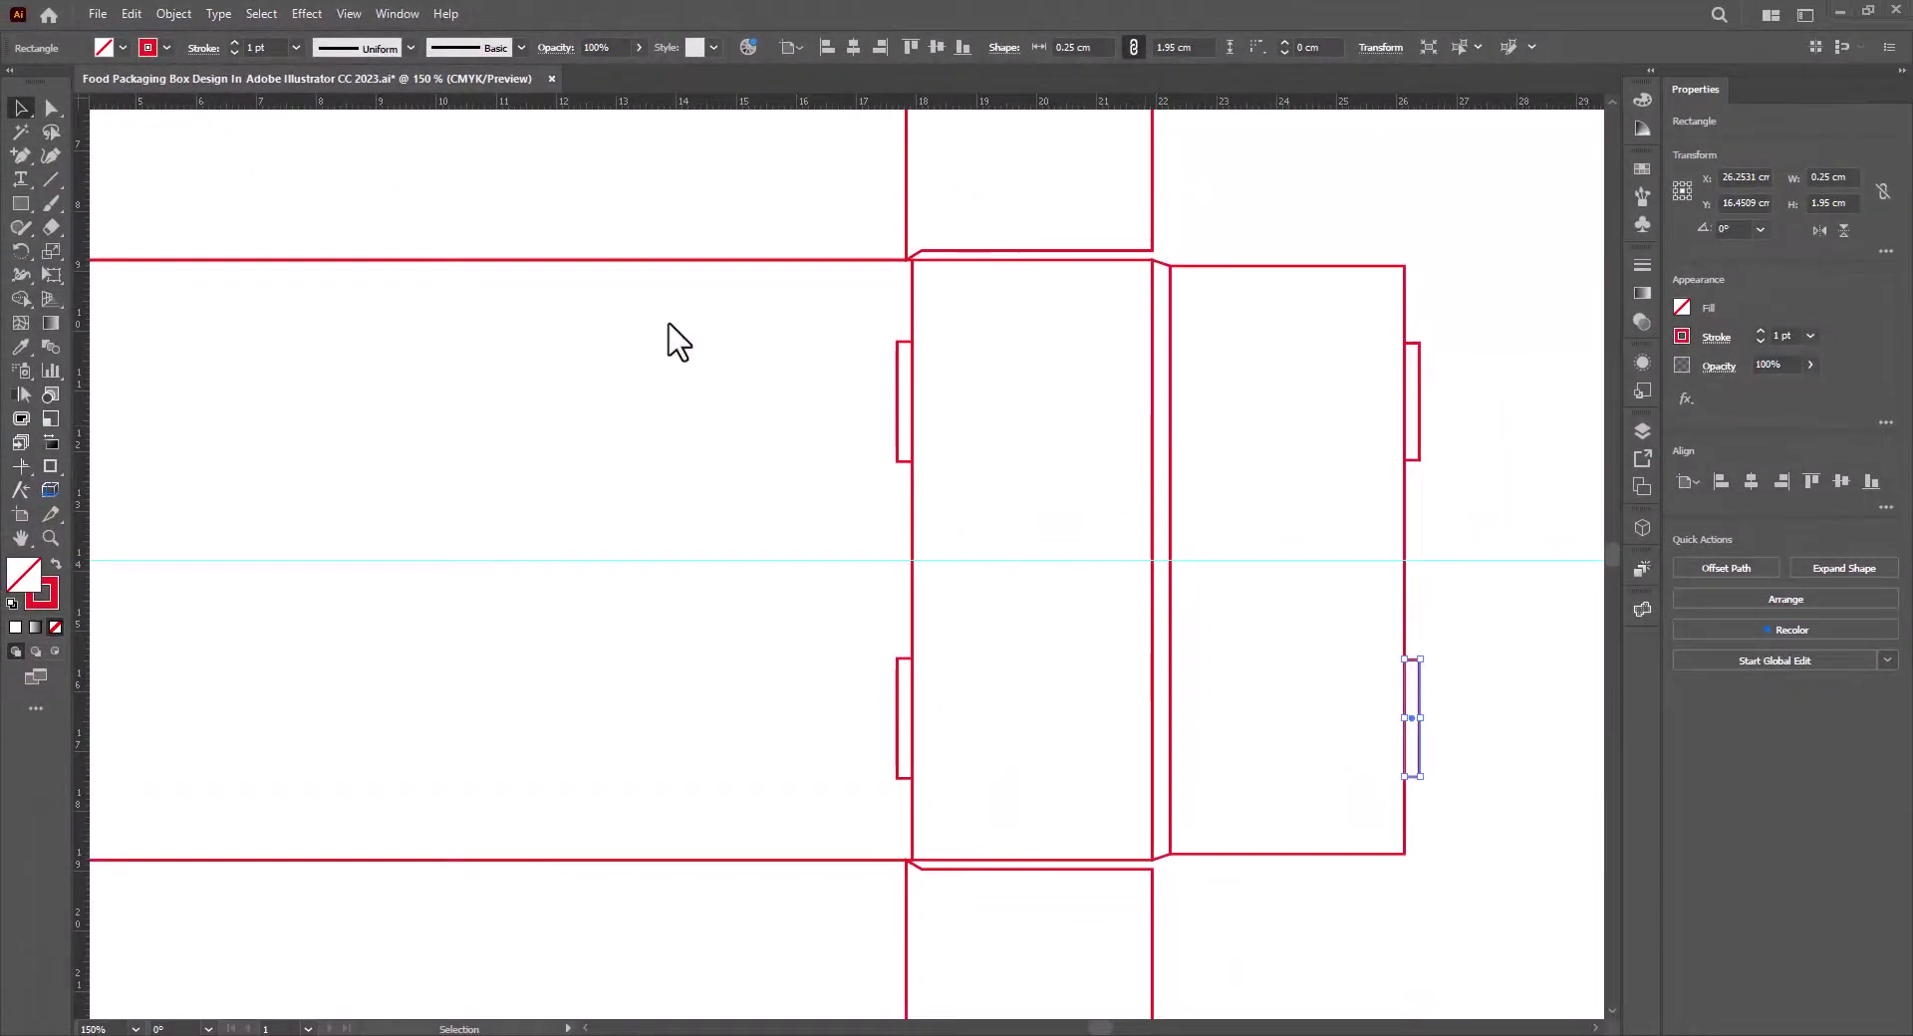
# Taper both tabs by nudging each outer corner point 0.05 cm inward toward the middle of its tab.
pyautogui.click(51, 107)
pyautogui.click(1402, 668)
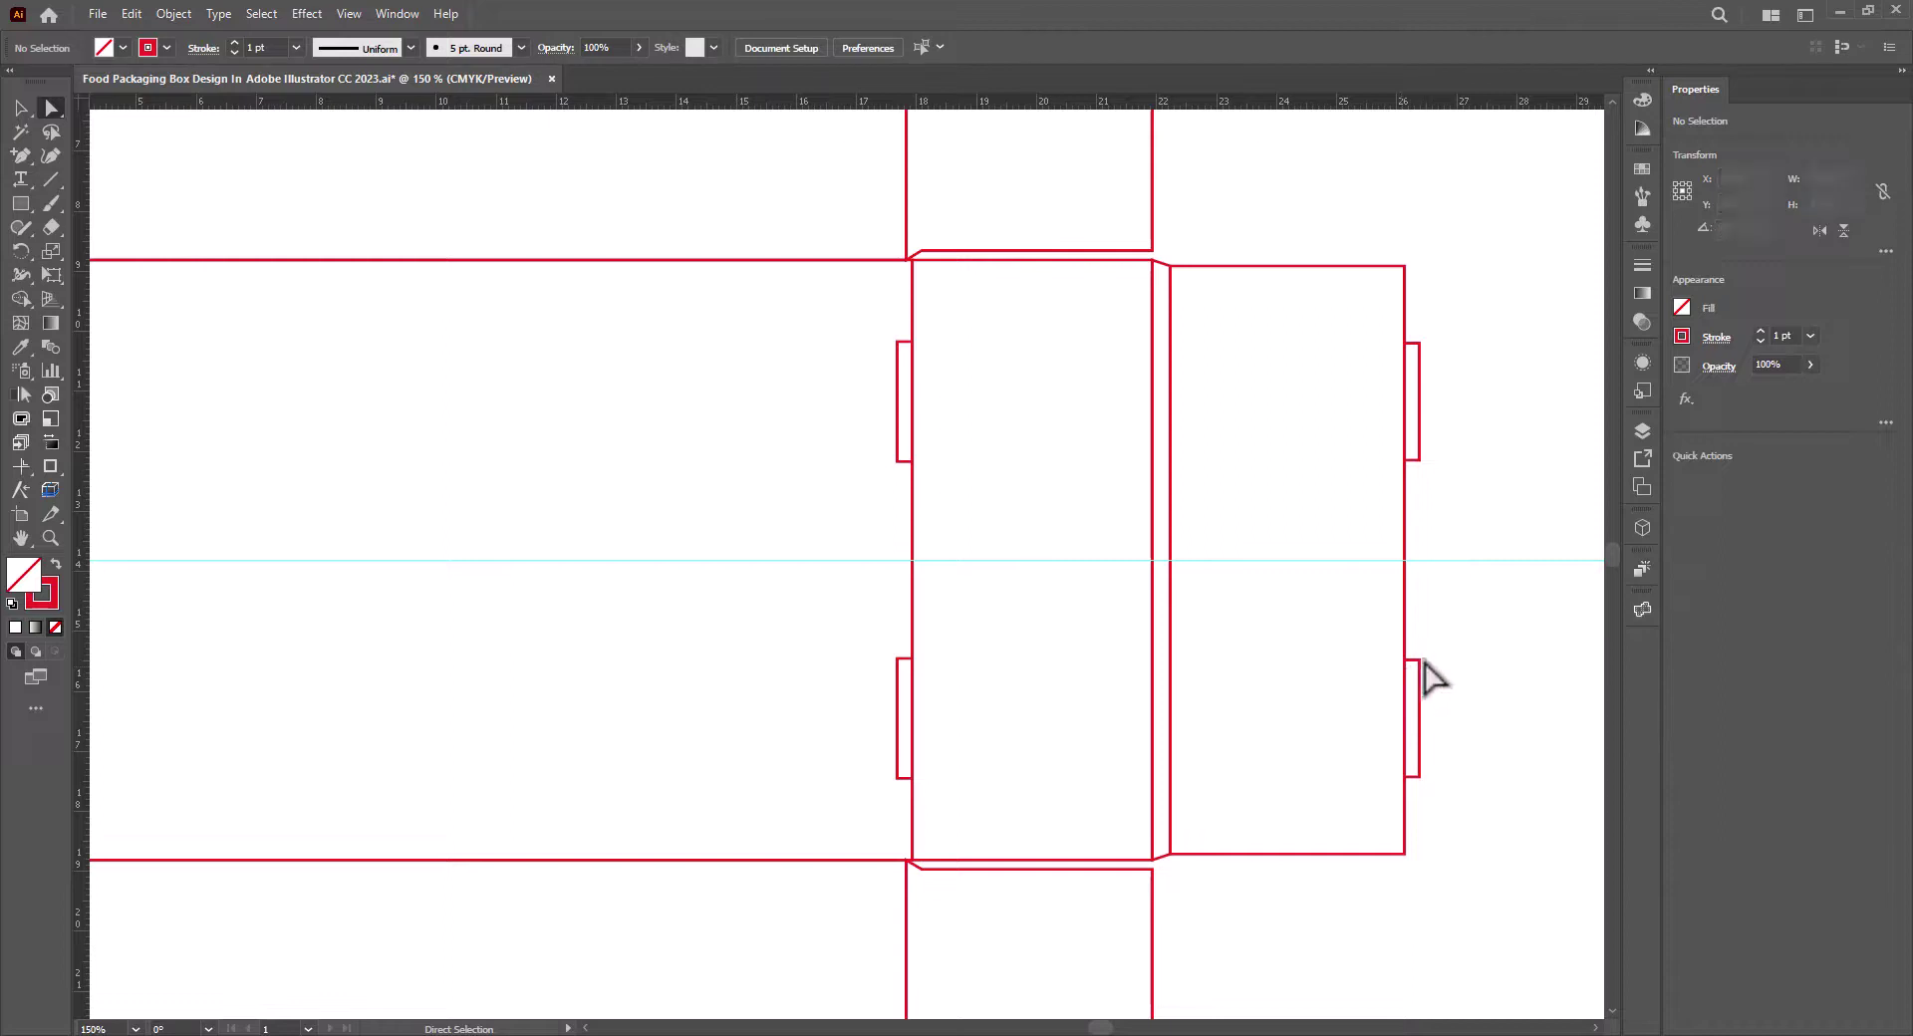
pyautogui.click(1419, 660)
pyautogui.press('Down')
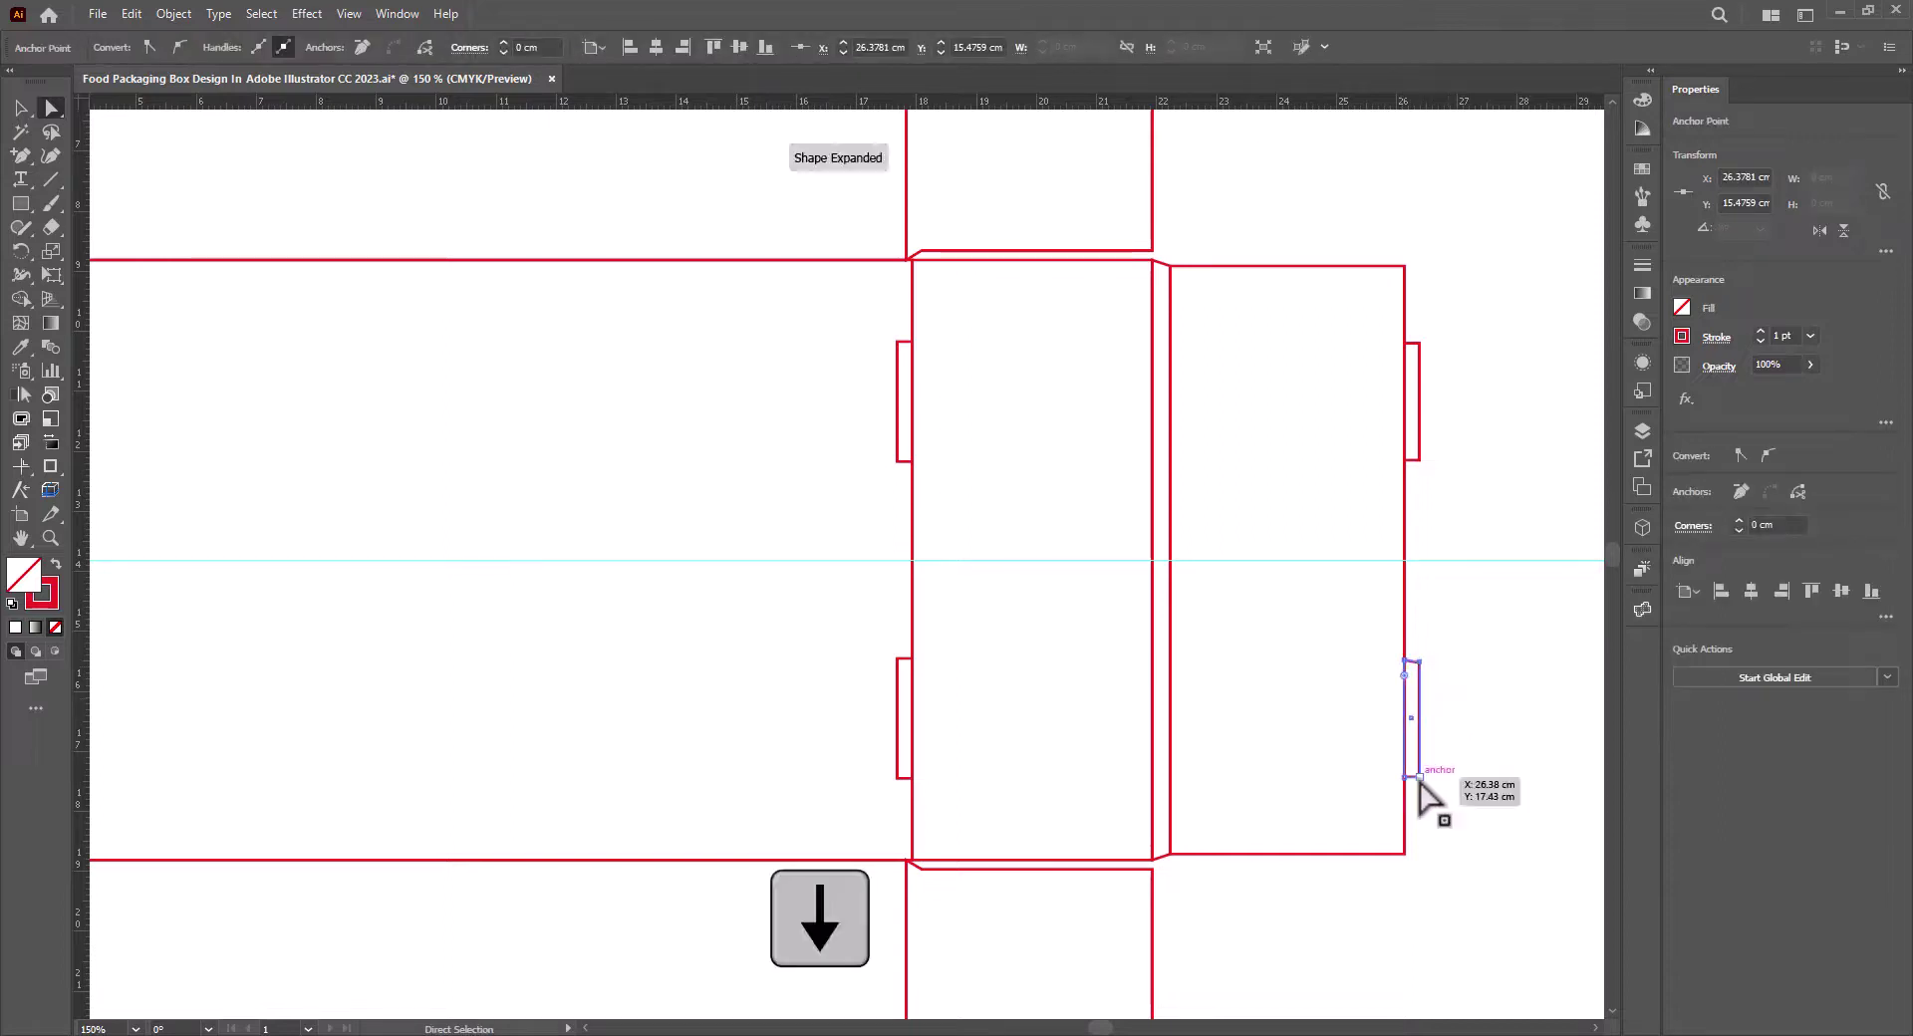
pyautogui.click(1420, 776)
pyautogui.press('Up')
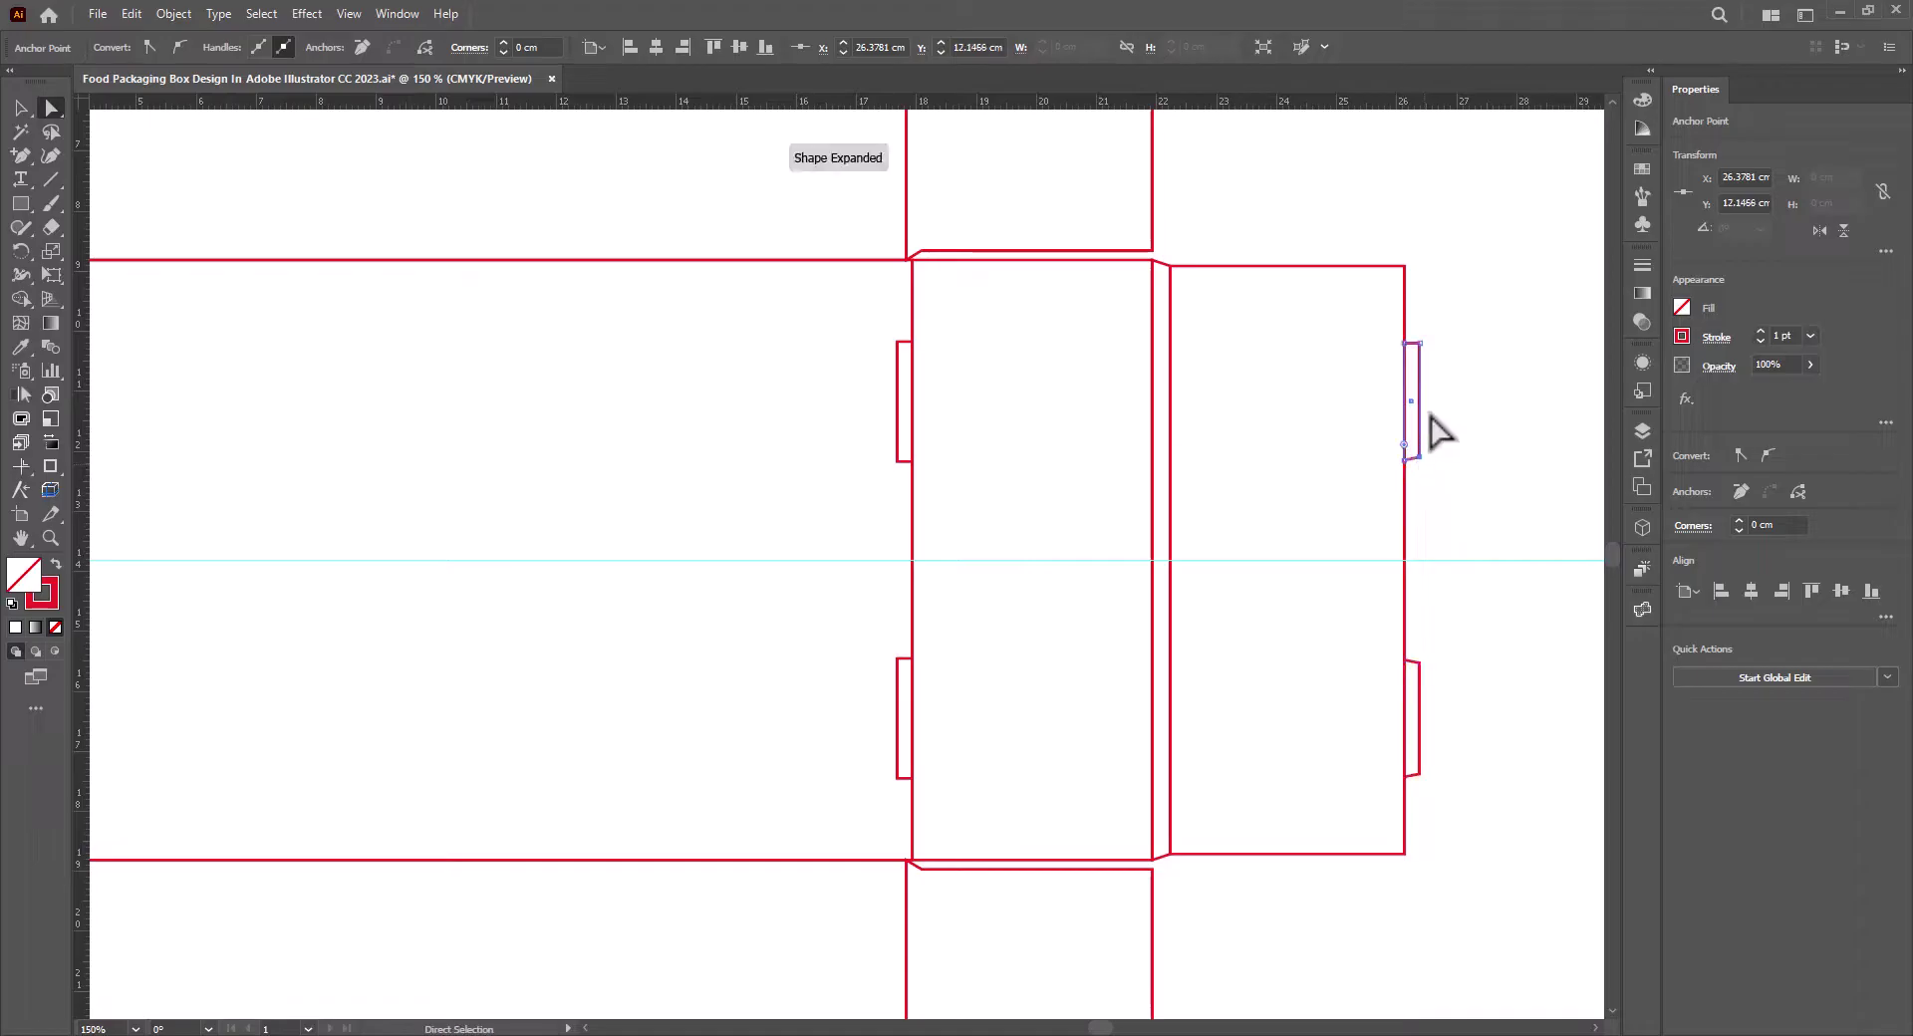
pyautogui.click(1420, 344)
pyautogui.click(22, 108)
pyautogui.click(1500, 533)
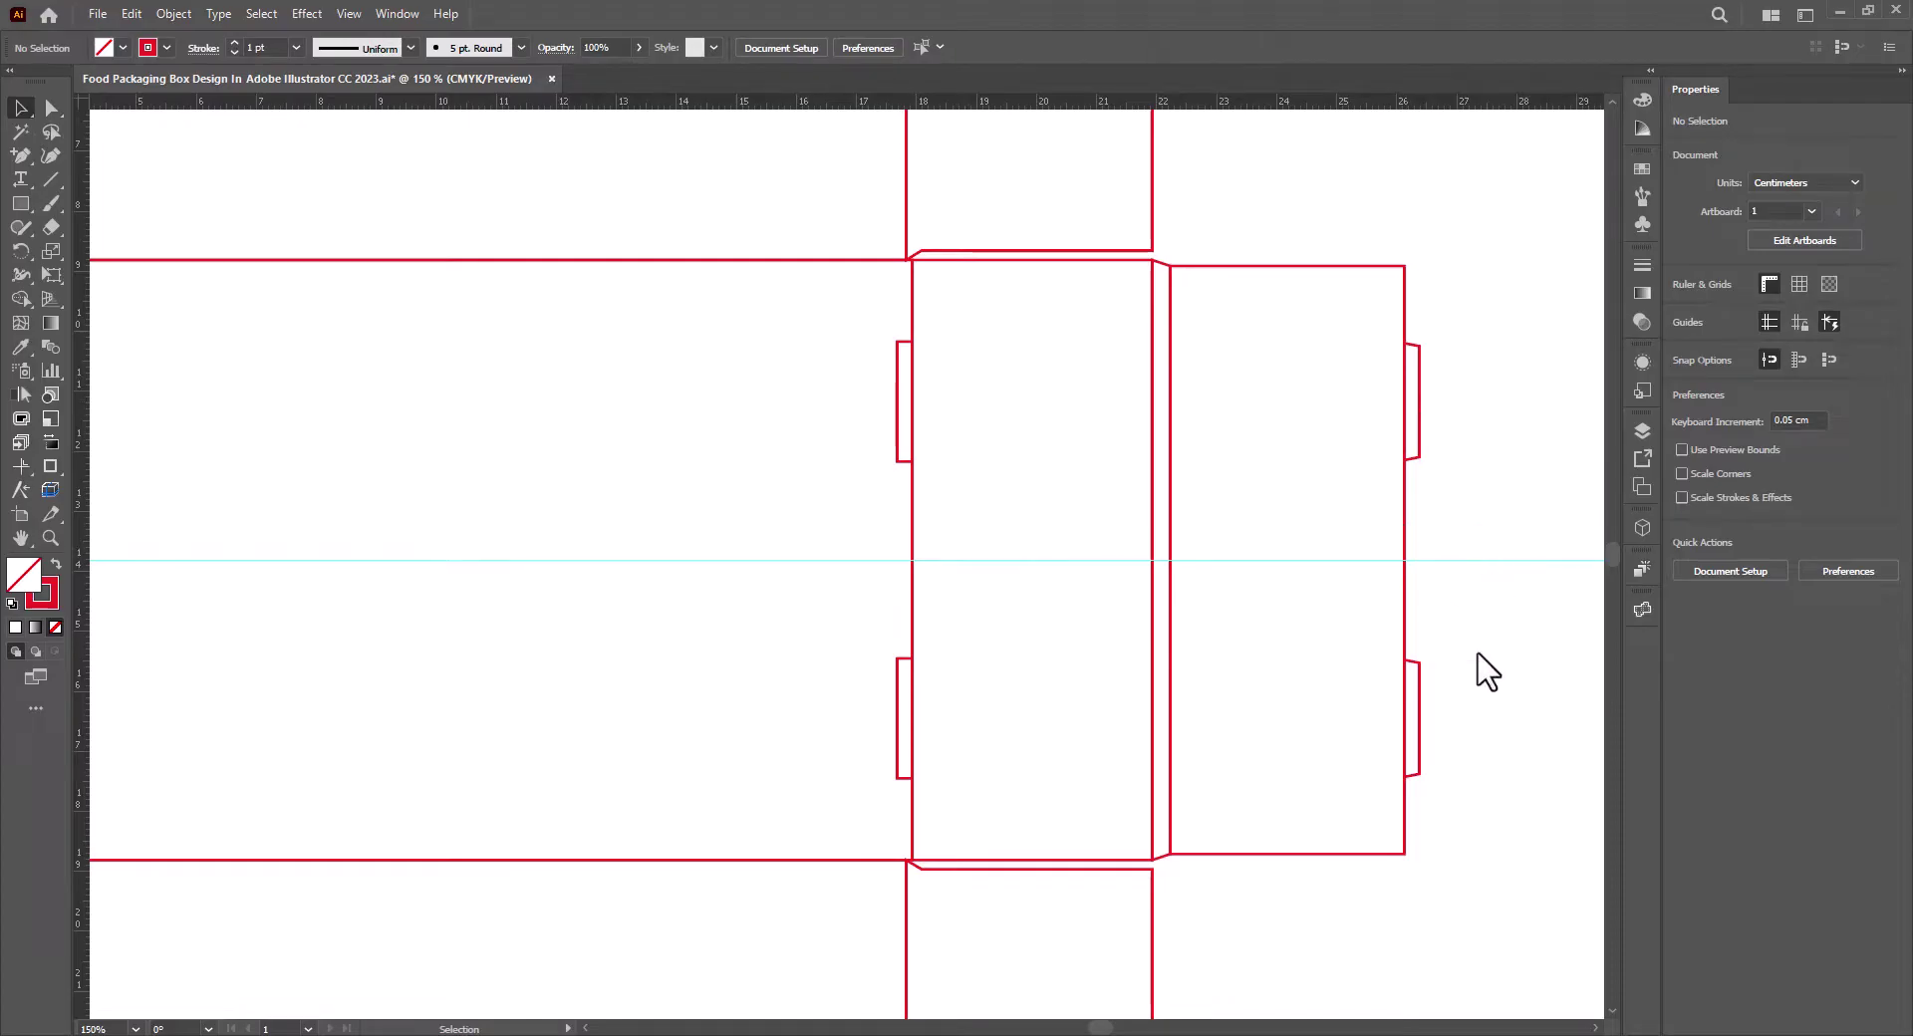
# Unite the two tapered tabs with the outermost panel into a single outline.
pyautogui.moveTo(1483, 752); pyautogui.dragTo(1315, 426)
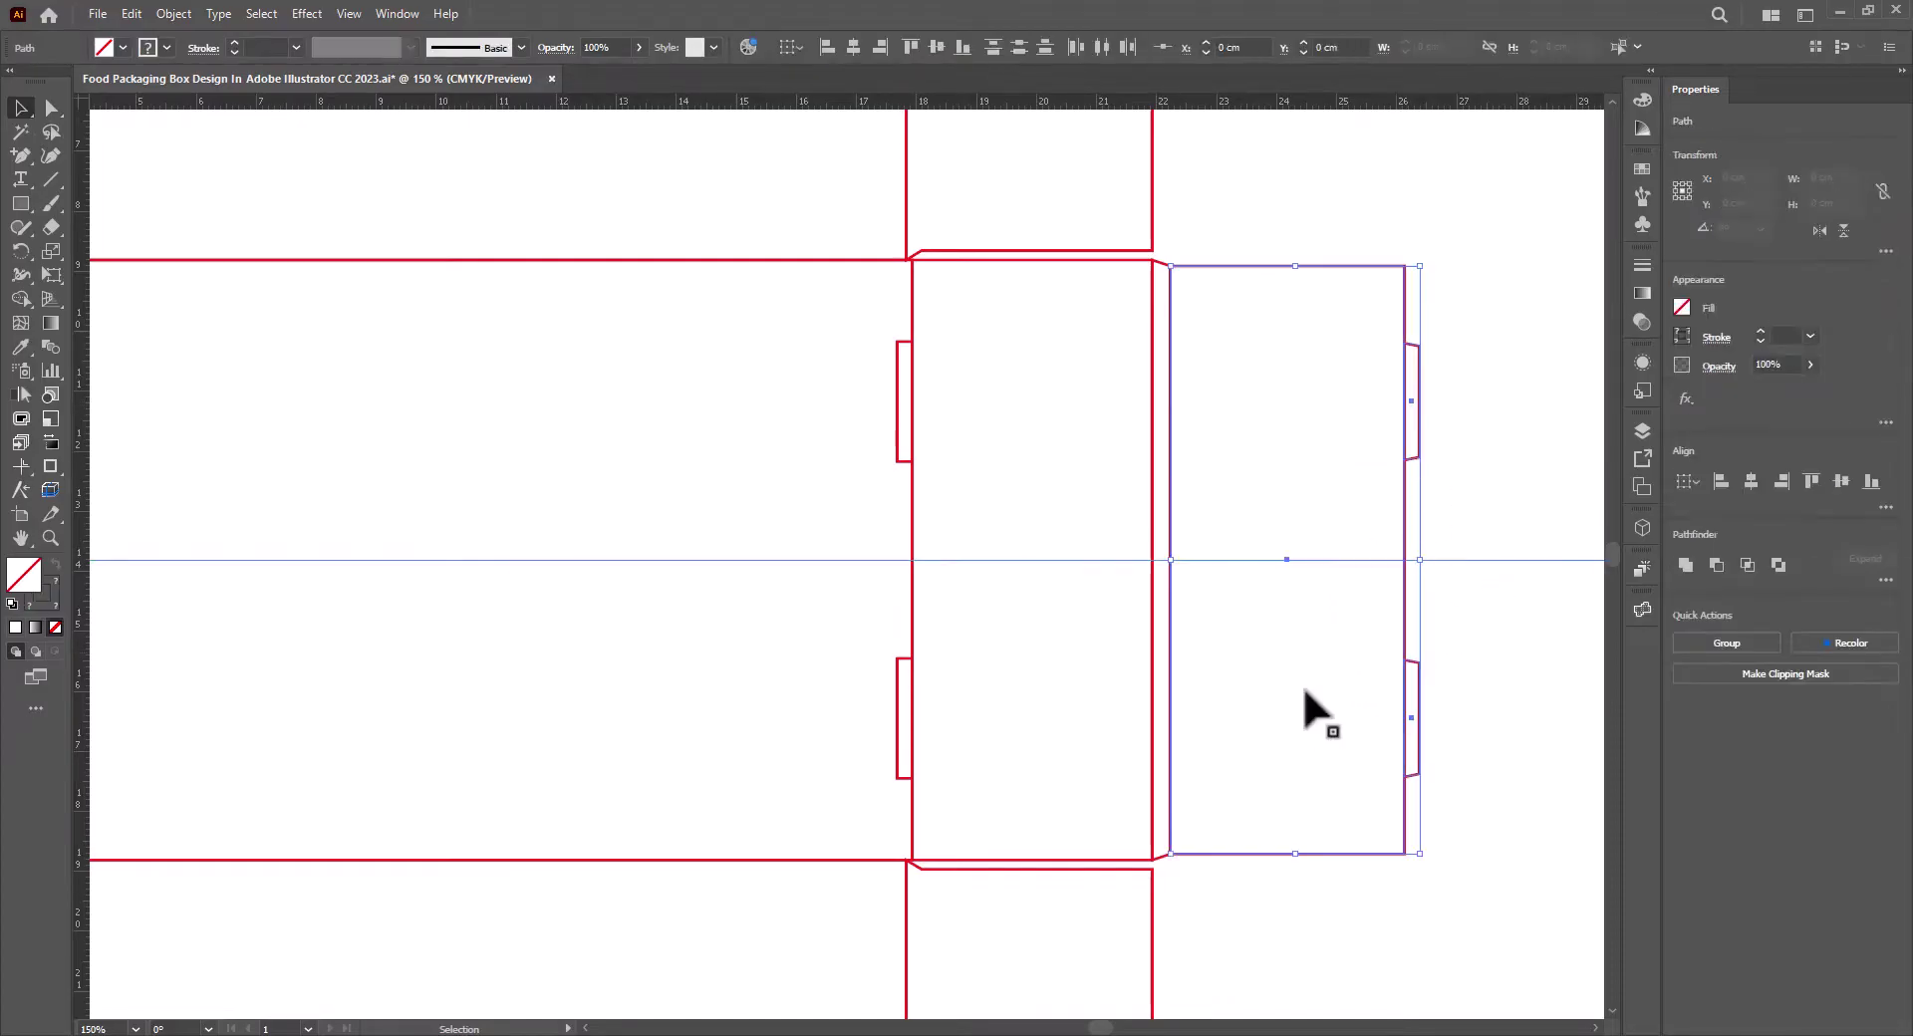
pyautogui.click(1686, 565)
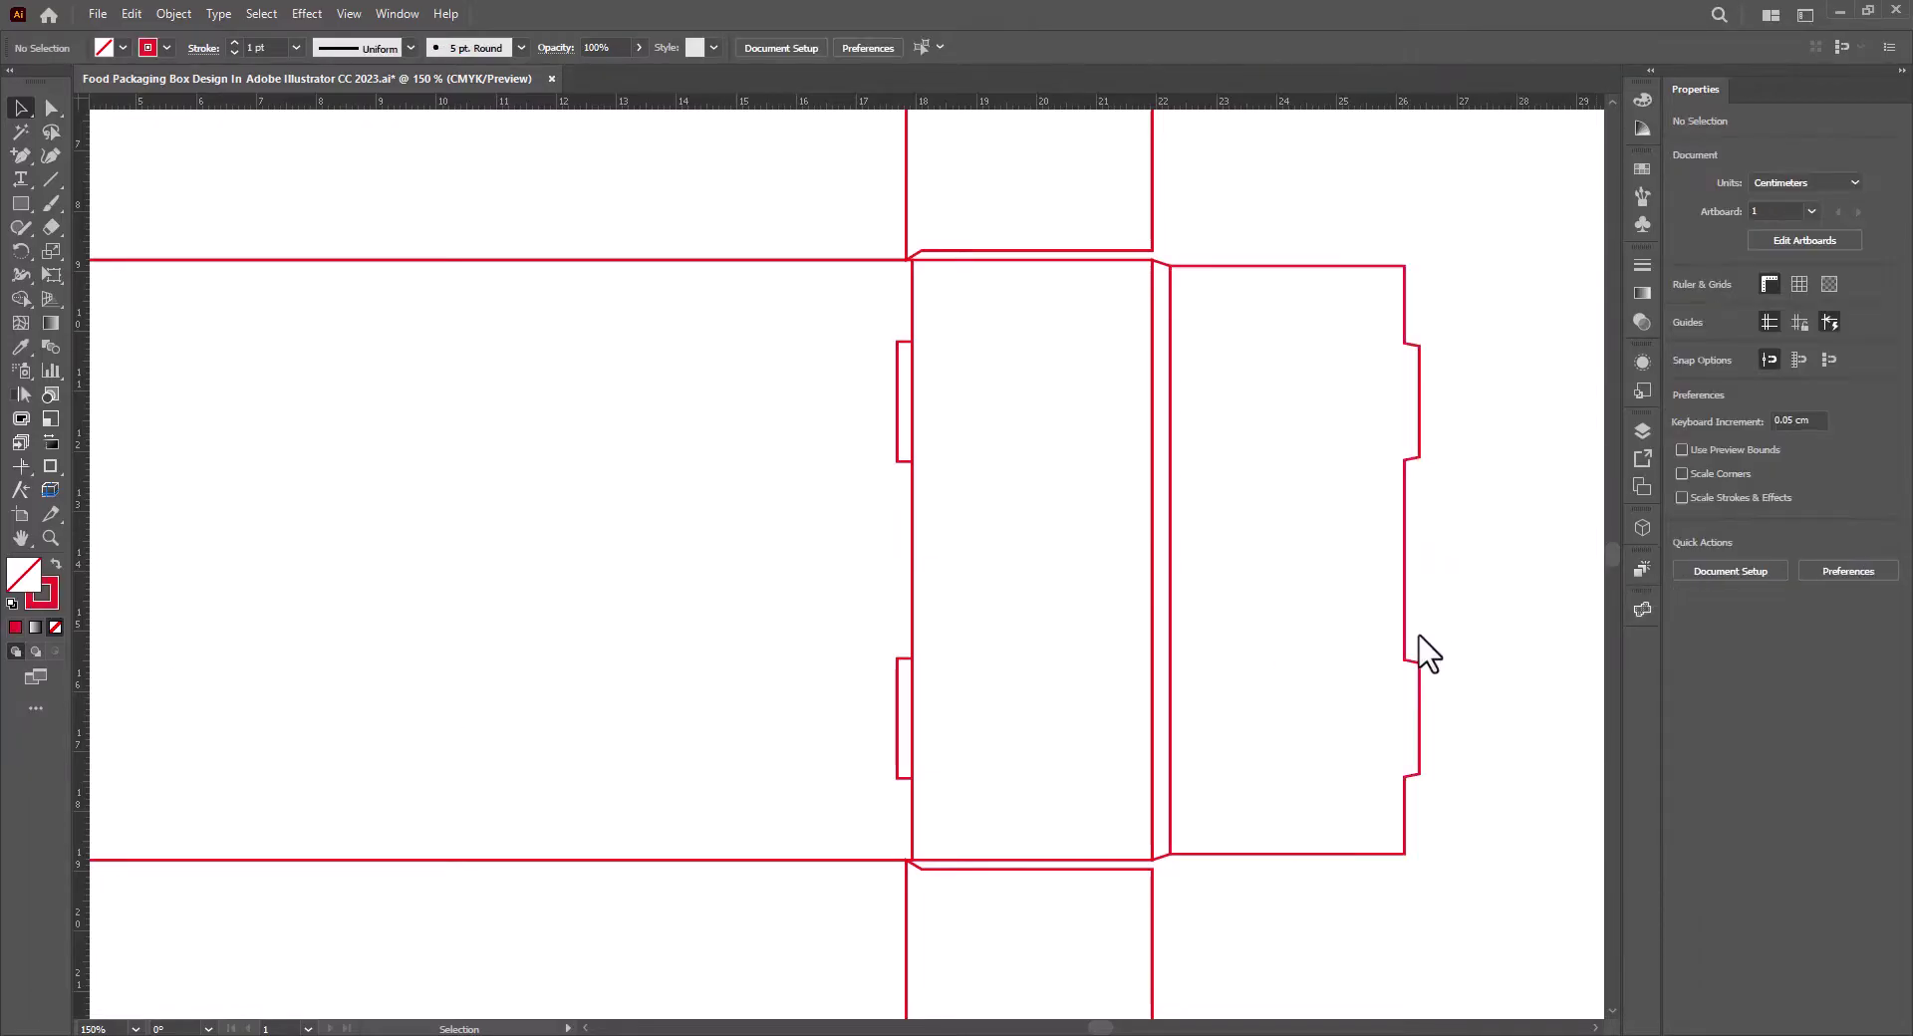
pyautogui.click(1525, 533)
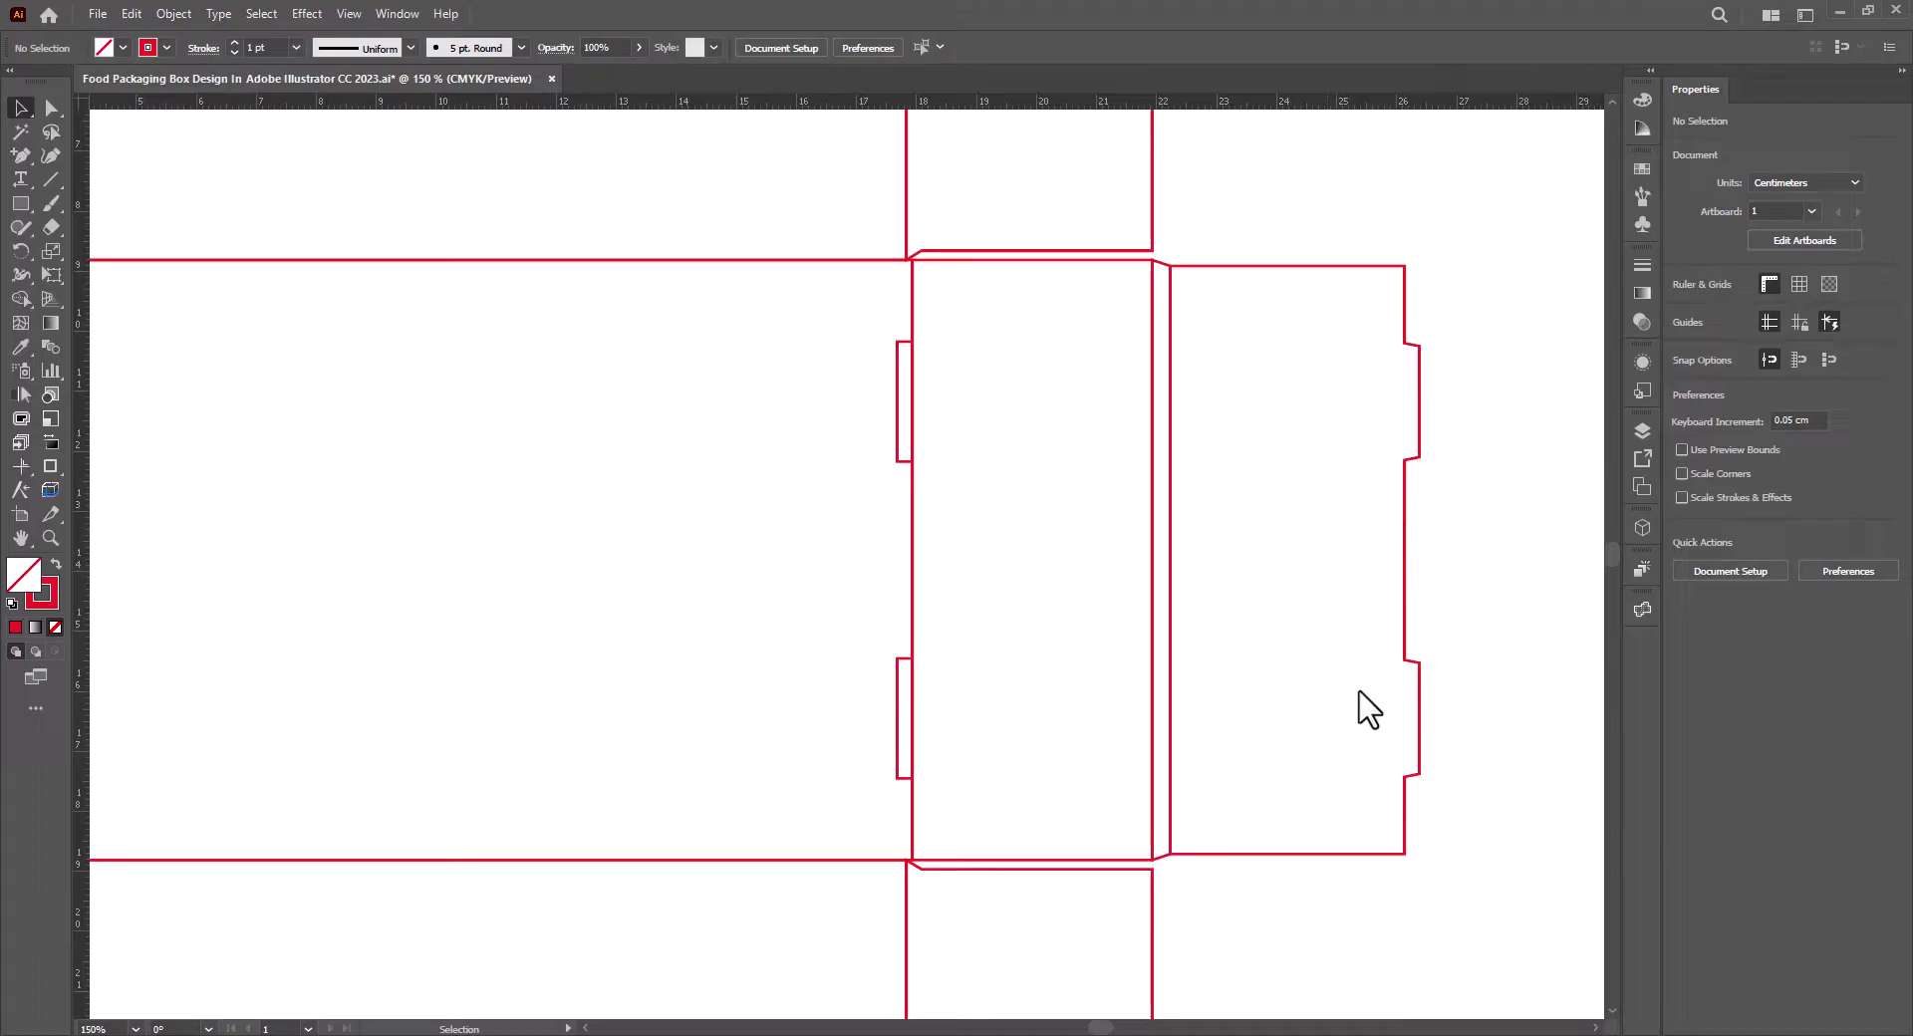
# Round the two outer corners of the small flap below the lower side panel.
pyautogui.moveTo(1342, 845); pyautogui.dragTo(1312, 610)
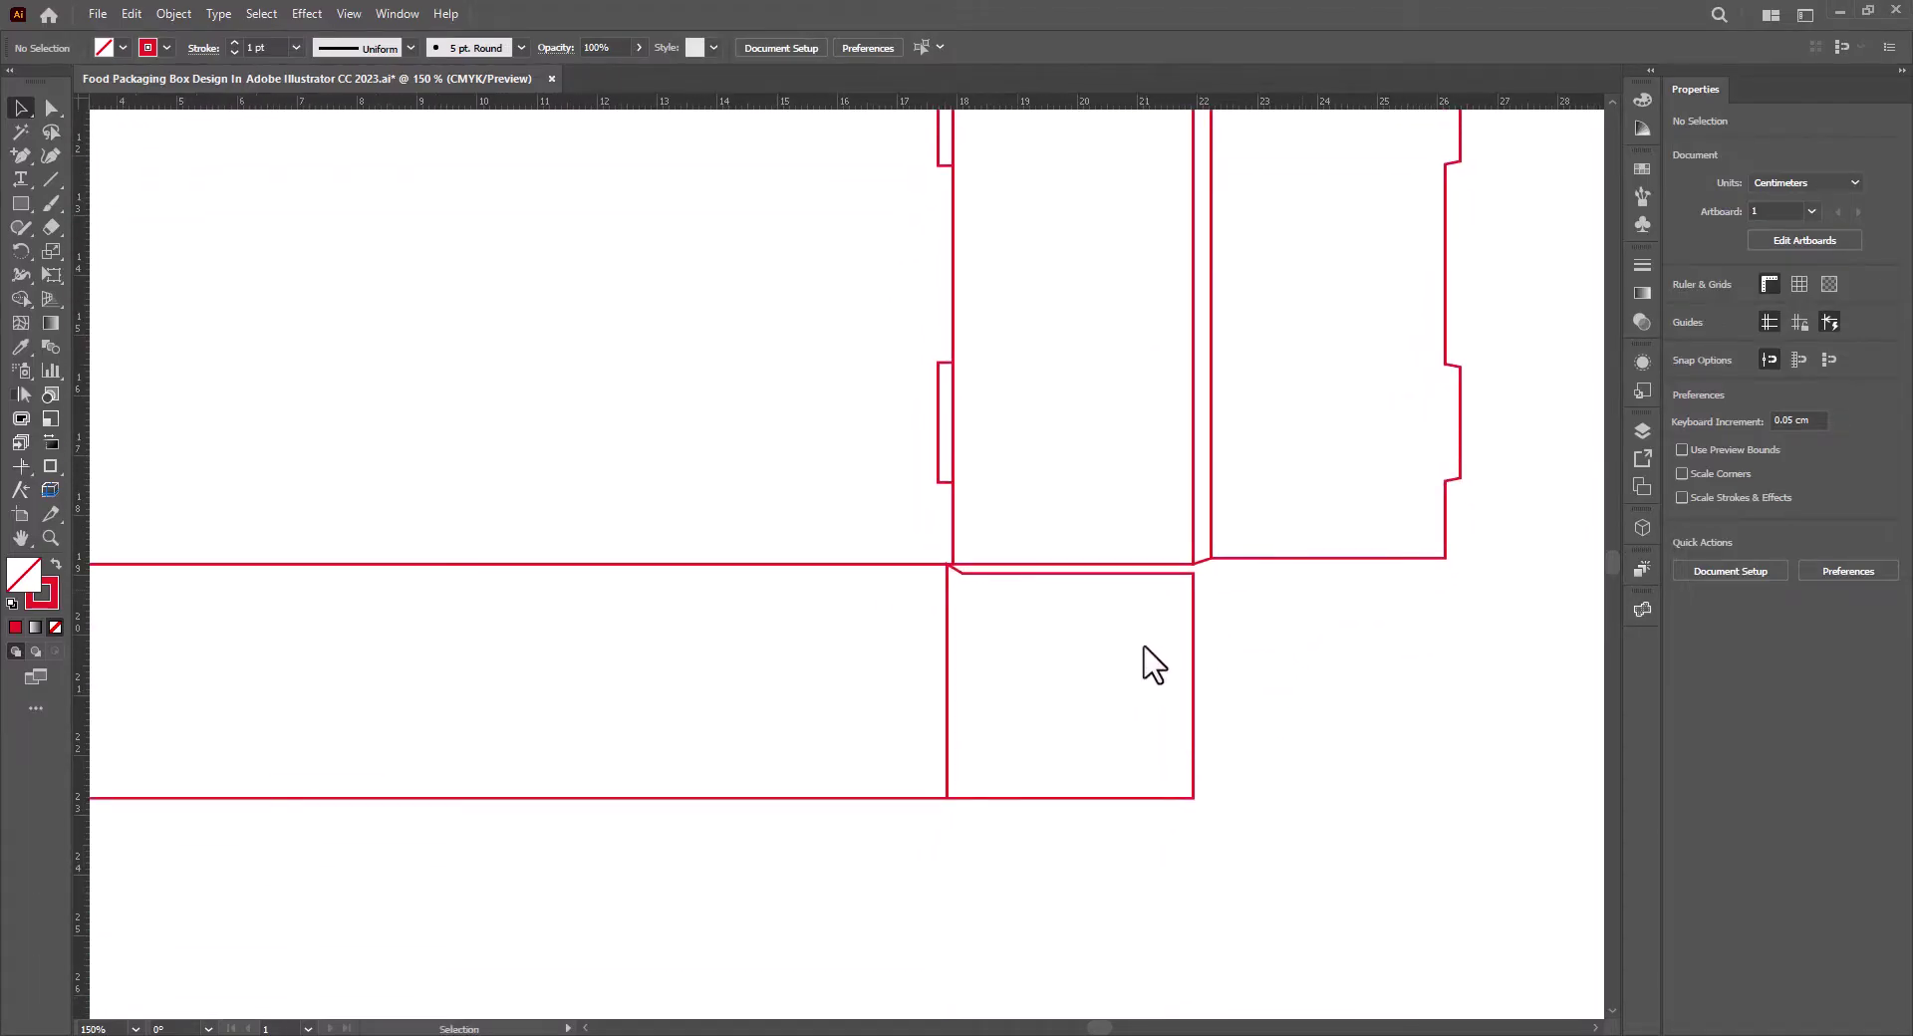
pyautogui.click(1194, 684)
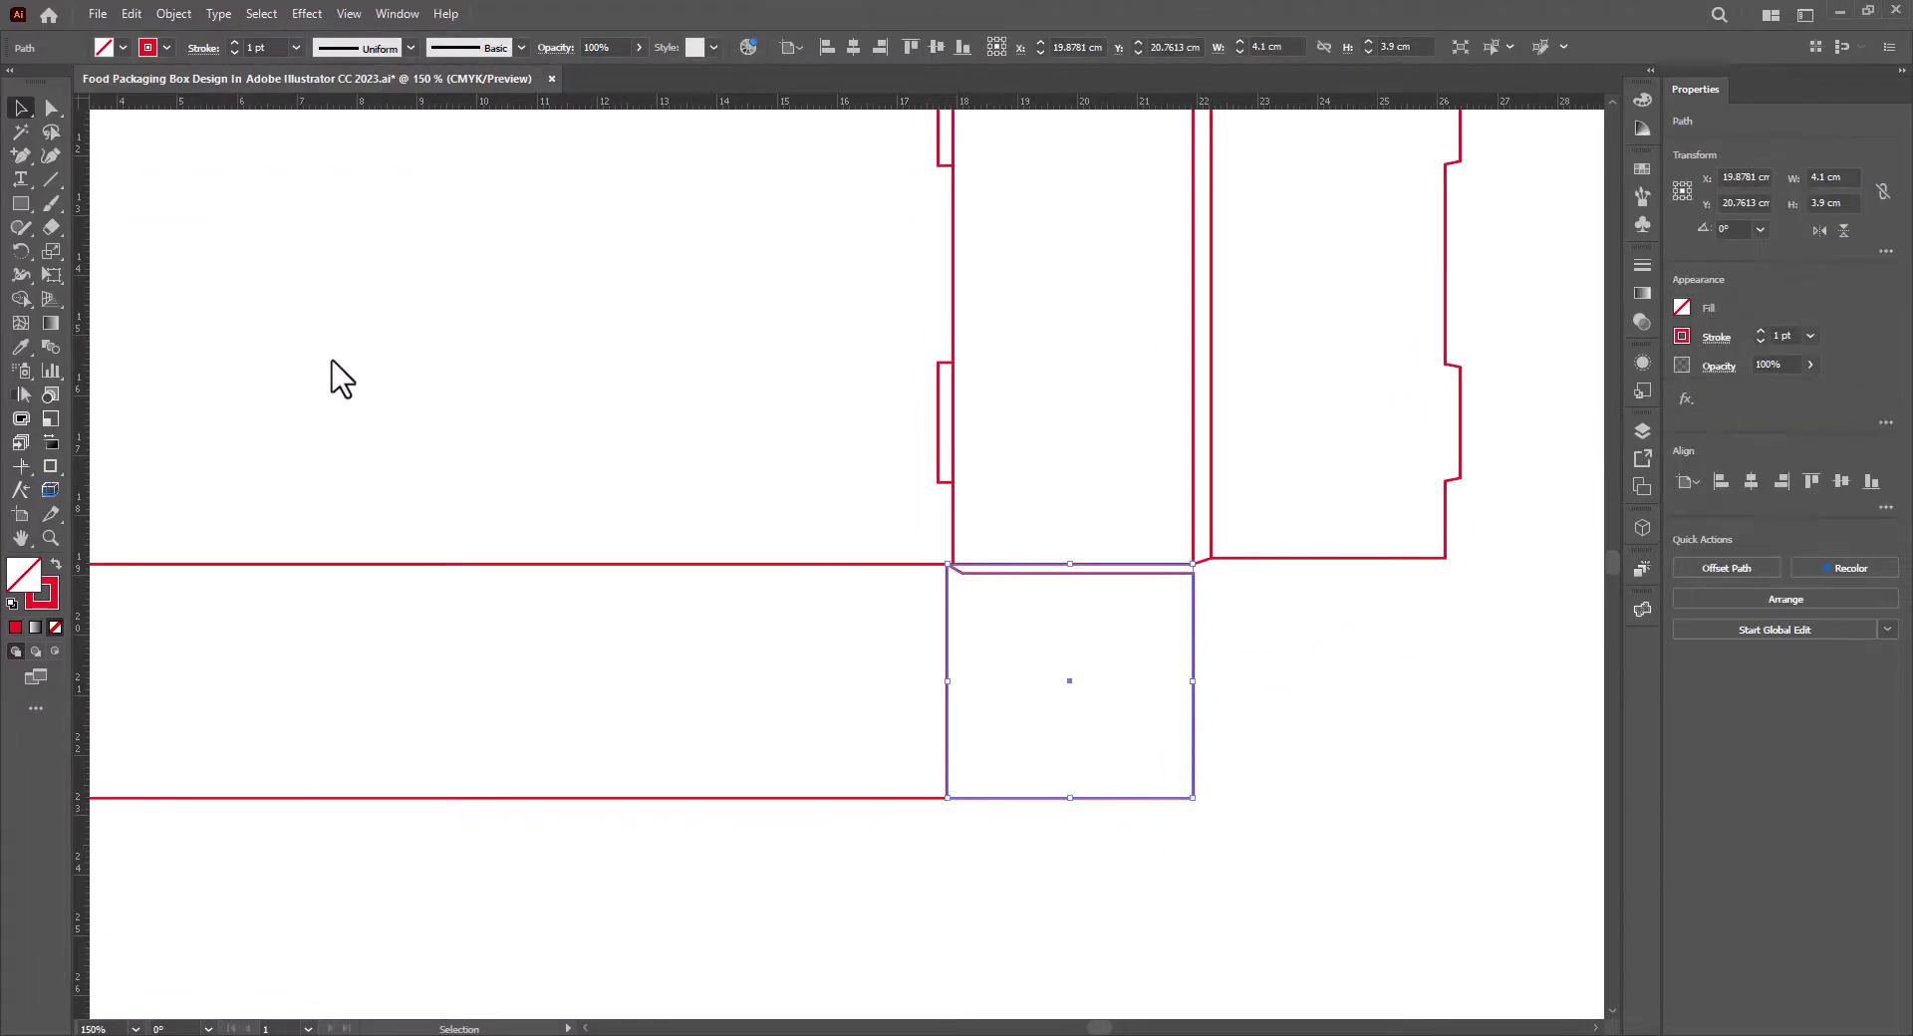
pyautogui.click(52, 109)
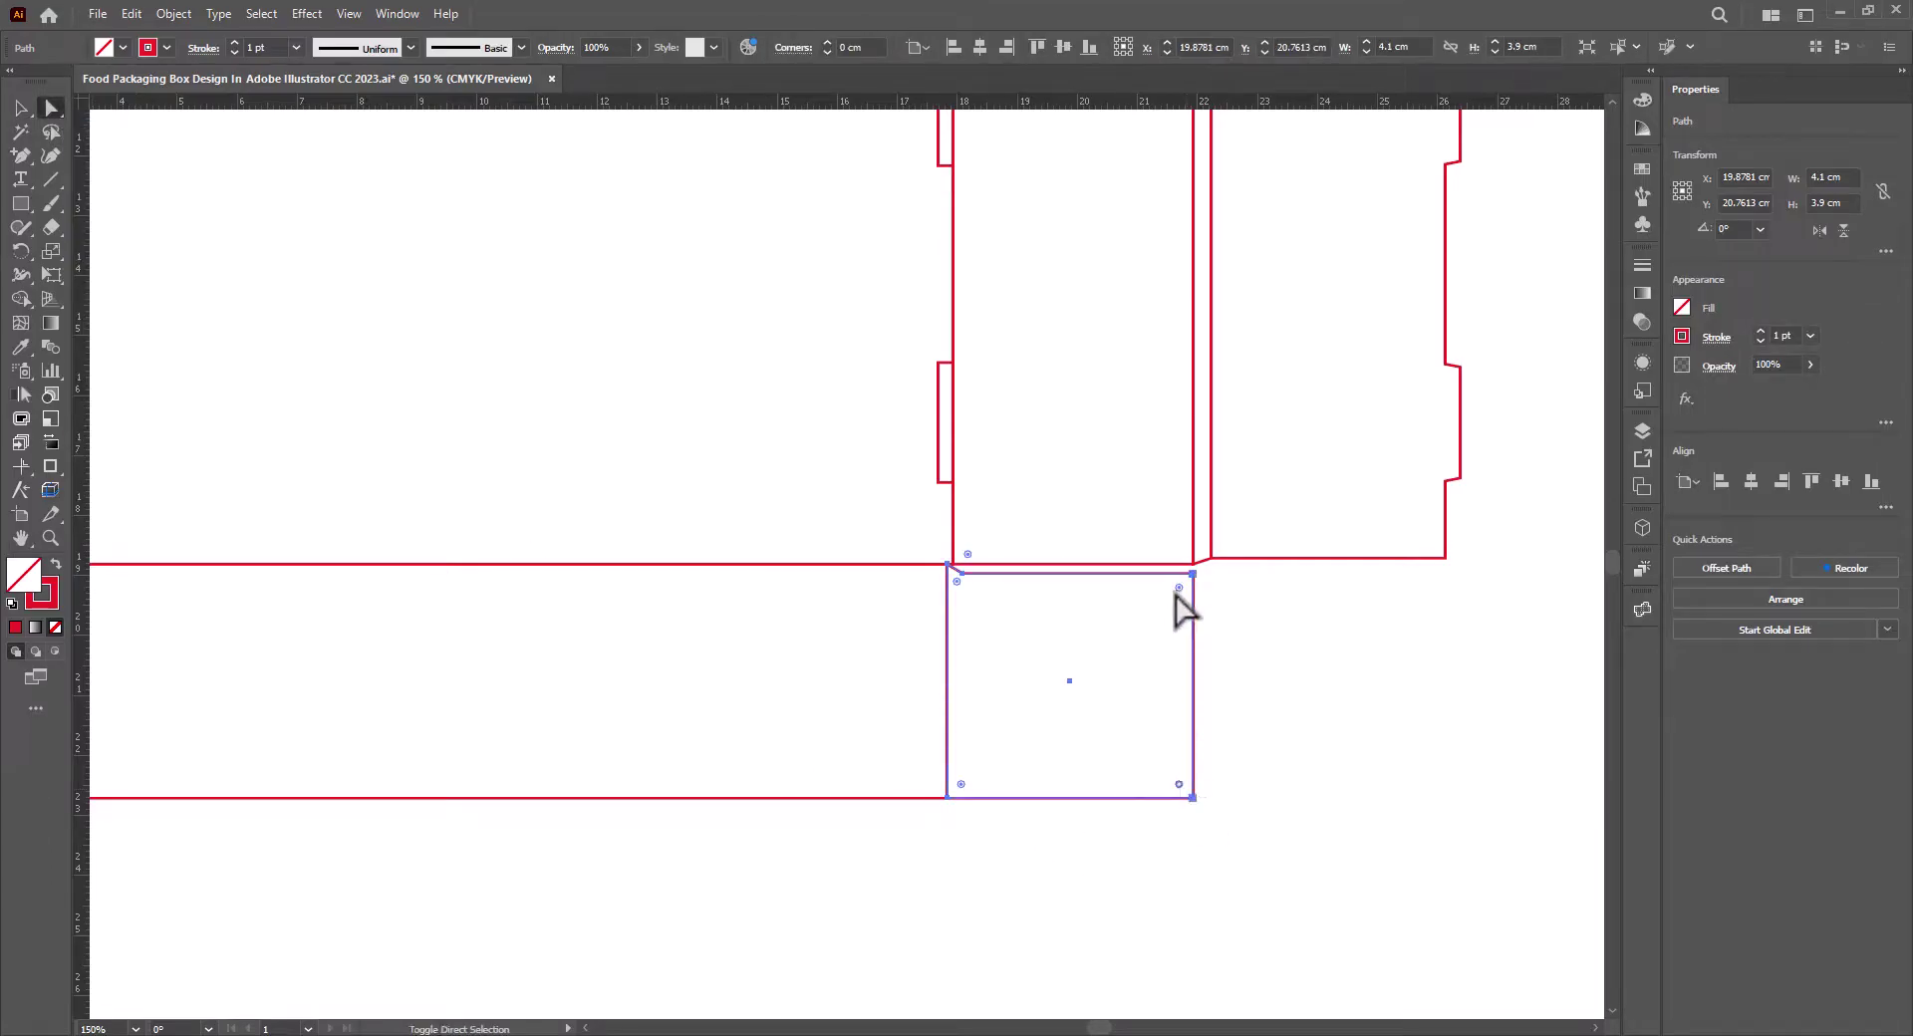
pyautogui.moveTo(1179, 588); pyautogui.dragTo(1157, 615)
# Round the two outer corners of the small flap above the lower side panel to a radius of about 0.5 cm.
pyautogui.scroll(6, 1282, 897)
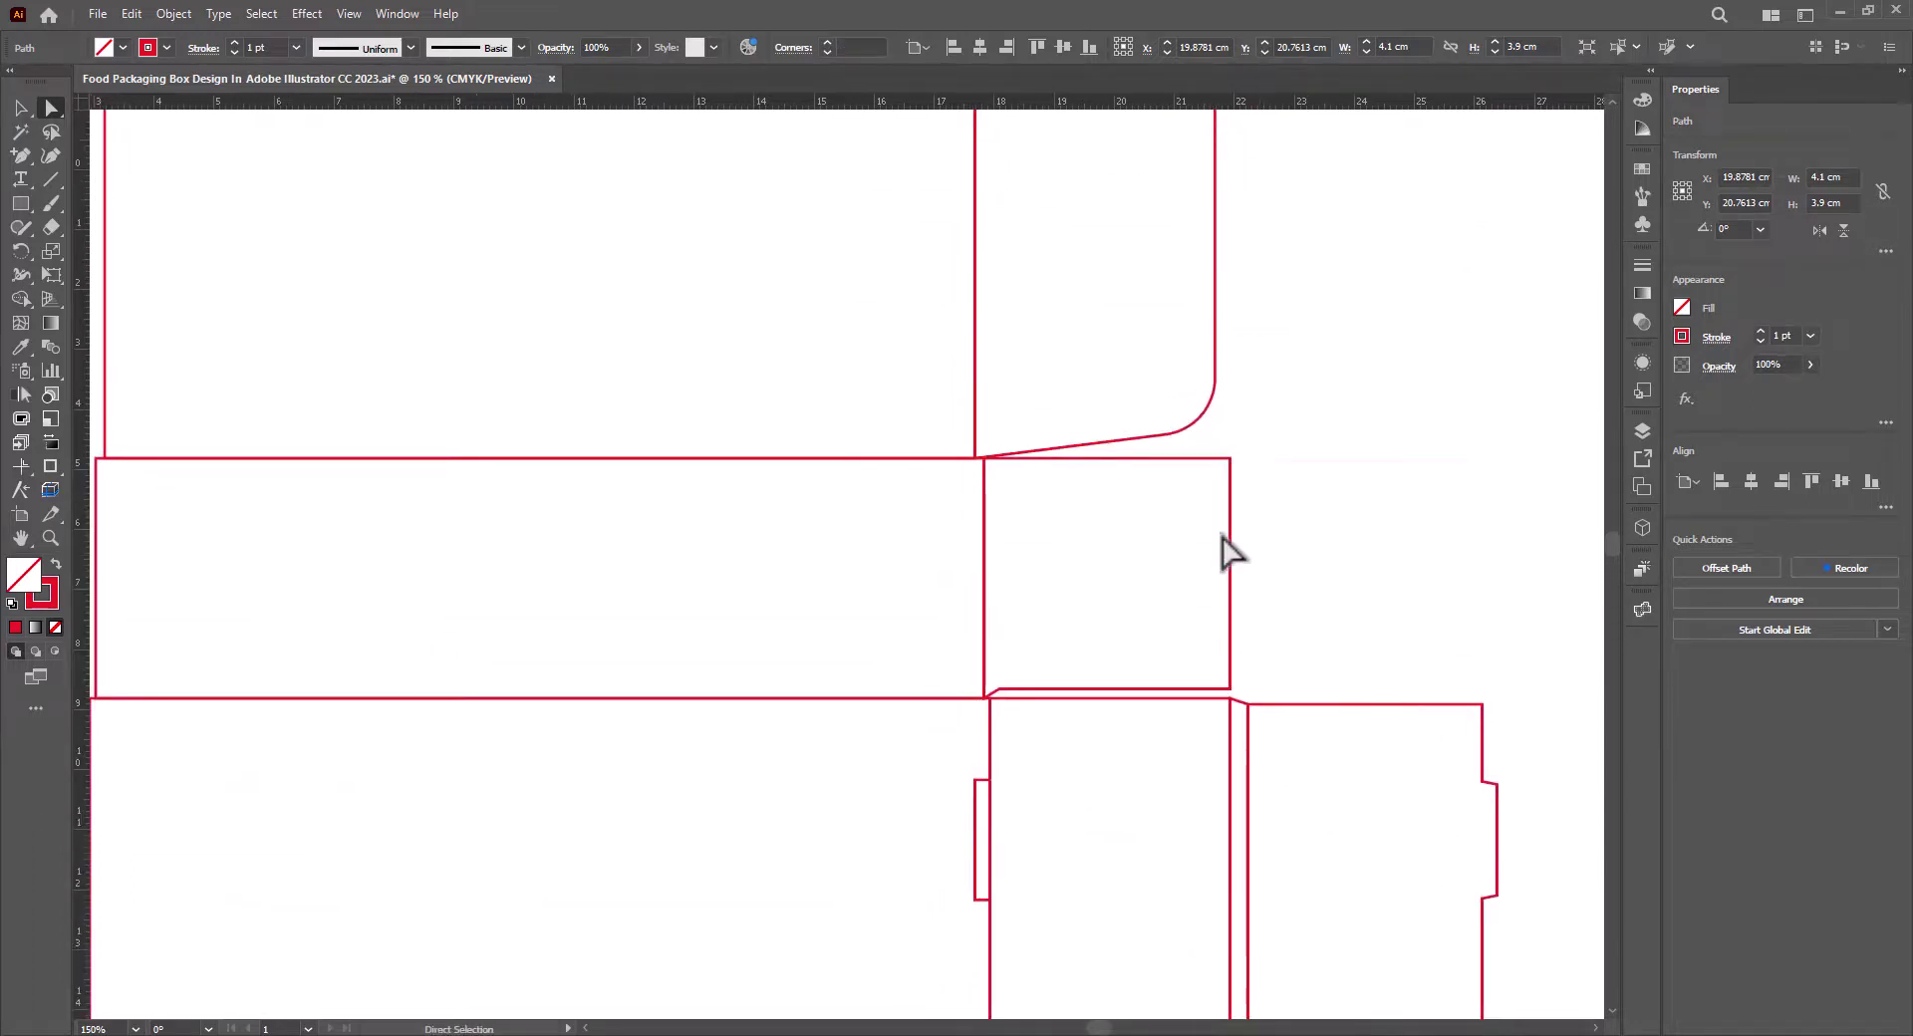
pyautogui.click(1231, 555)
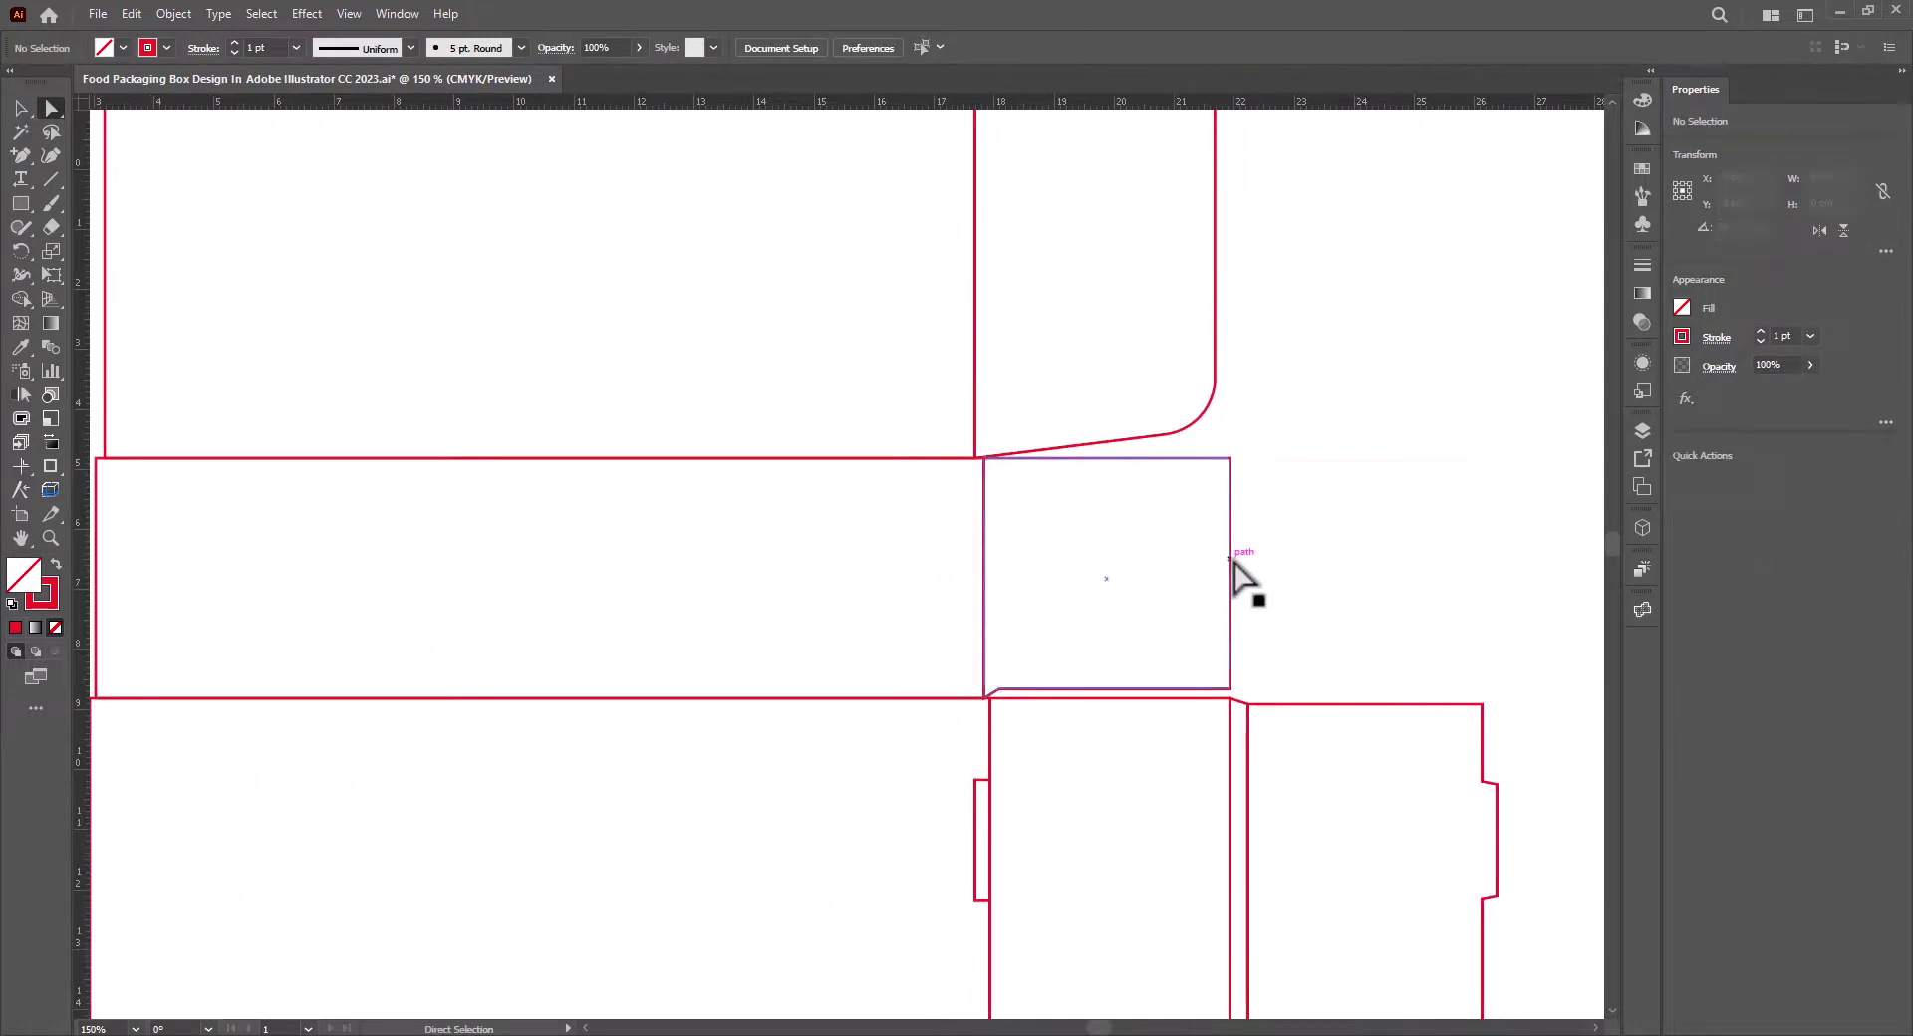
pyautogui.click(1229, 459)
pyautogui.keyDown('shift'); pyautogui.click(1229, 689); pyautogui.keyUp('shift')
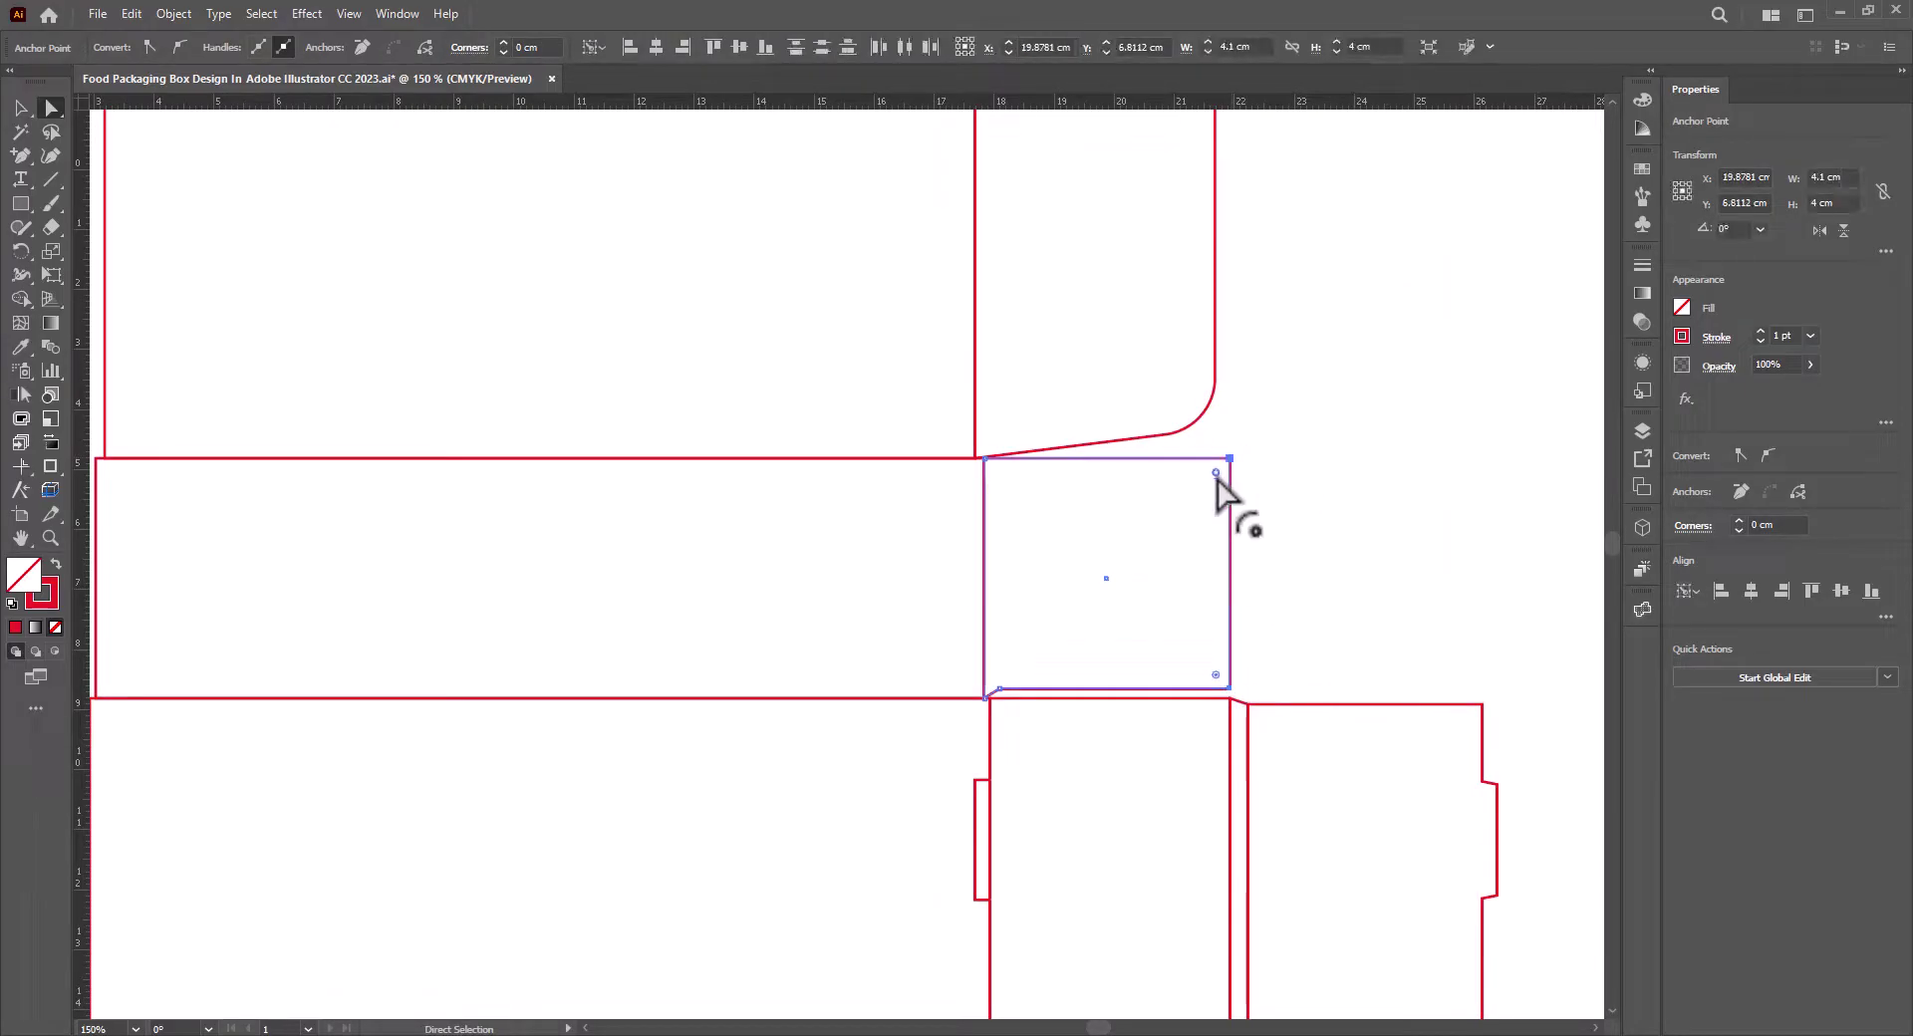
pyautogui.moveTo(1216, 677); pyautogui.dragTo(1201, 664)
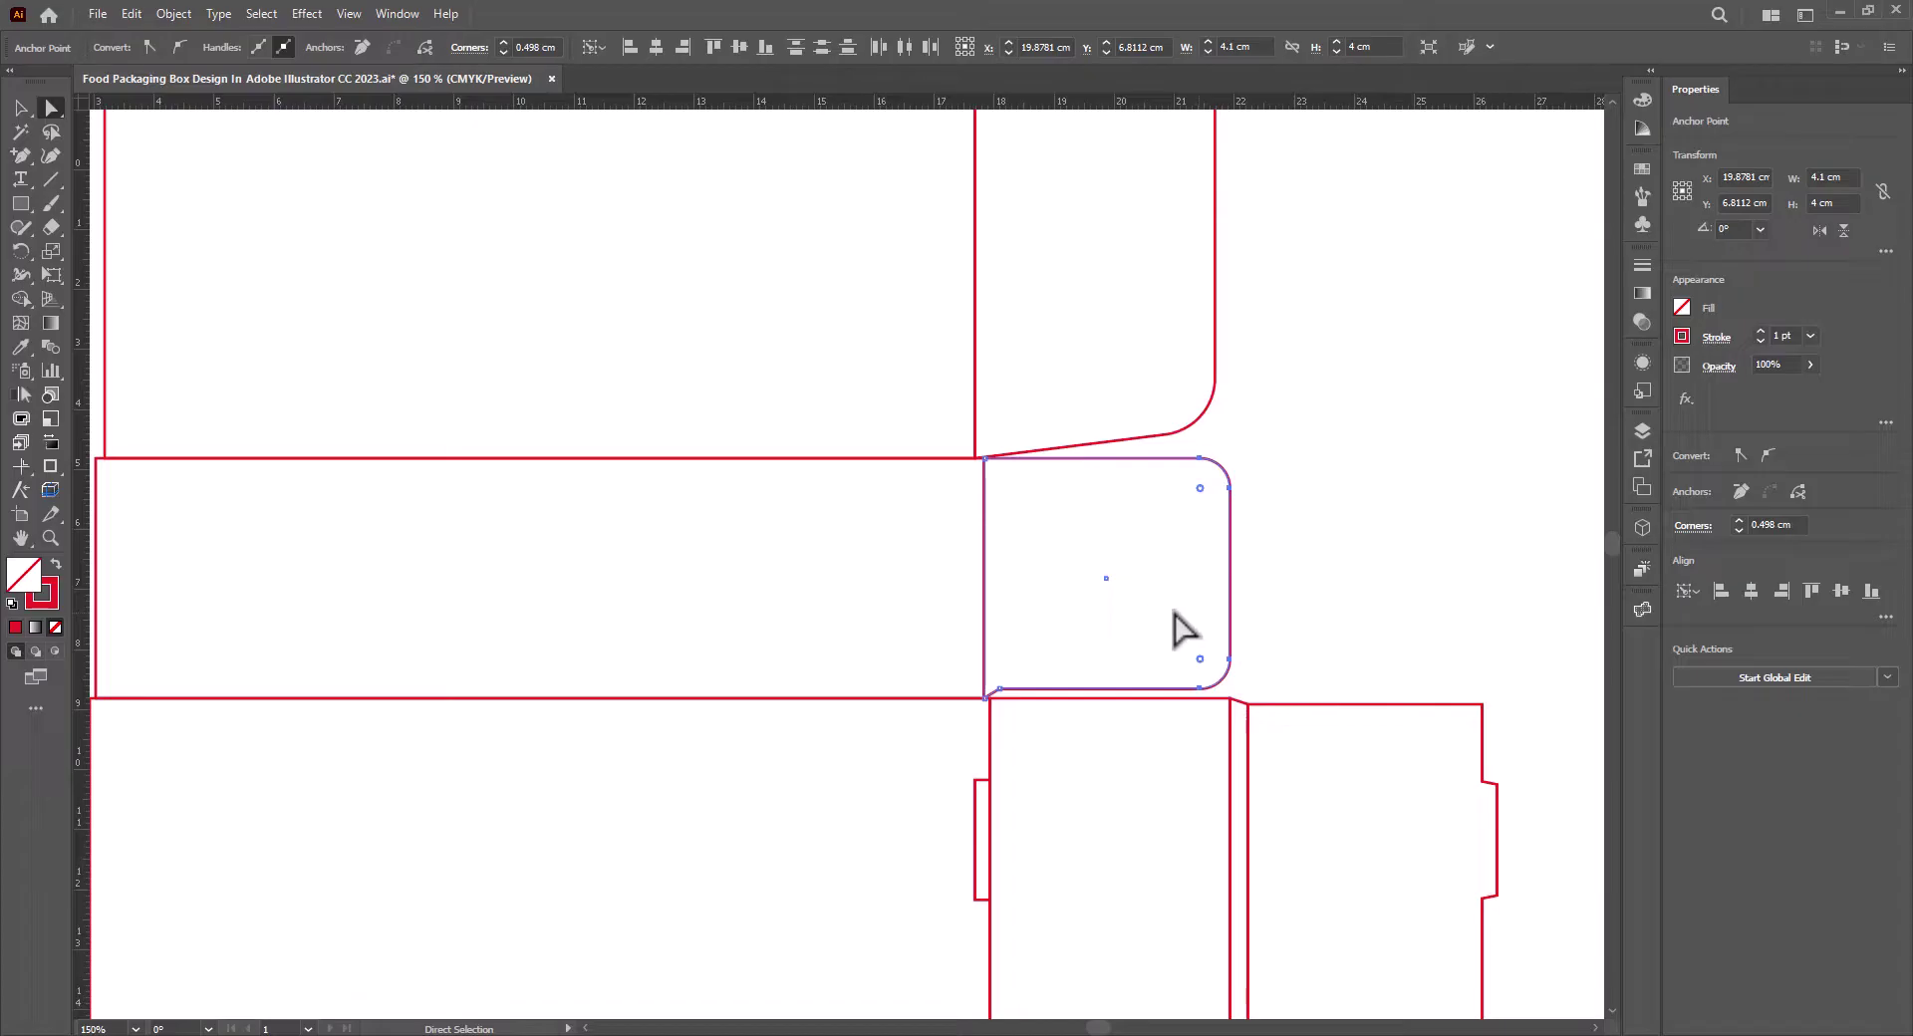
pyautogui.click(21, 108)
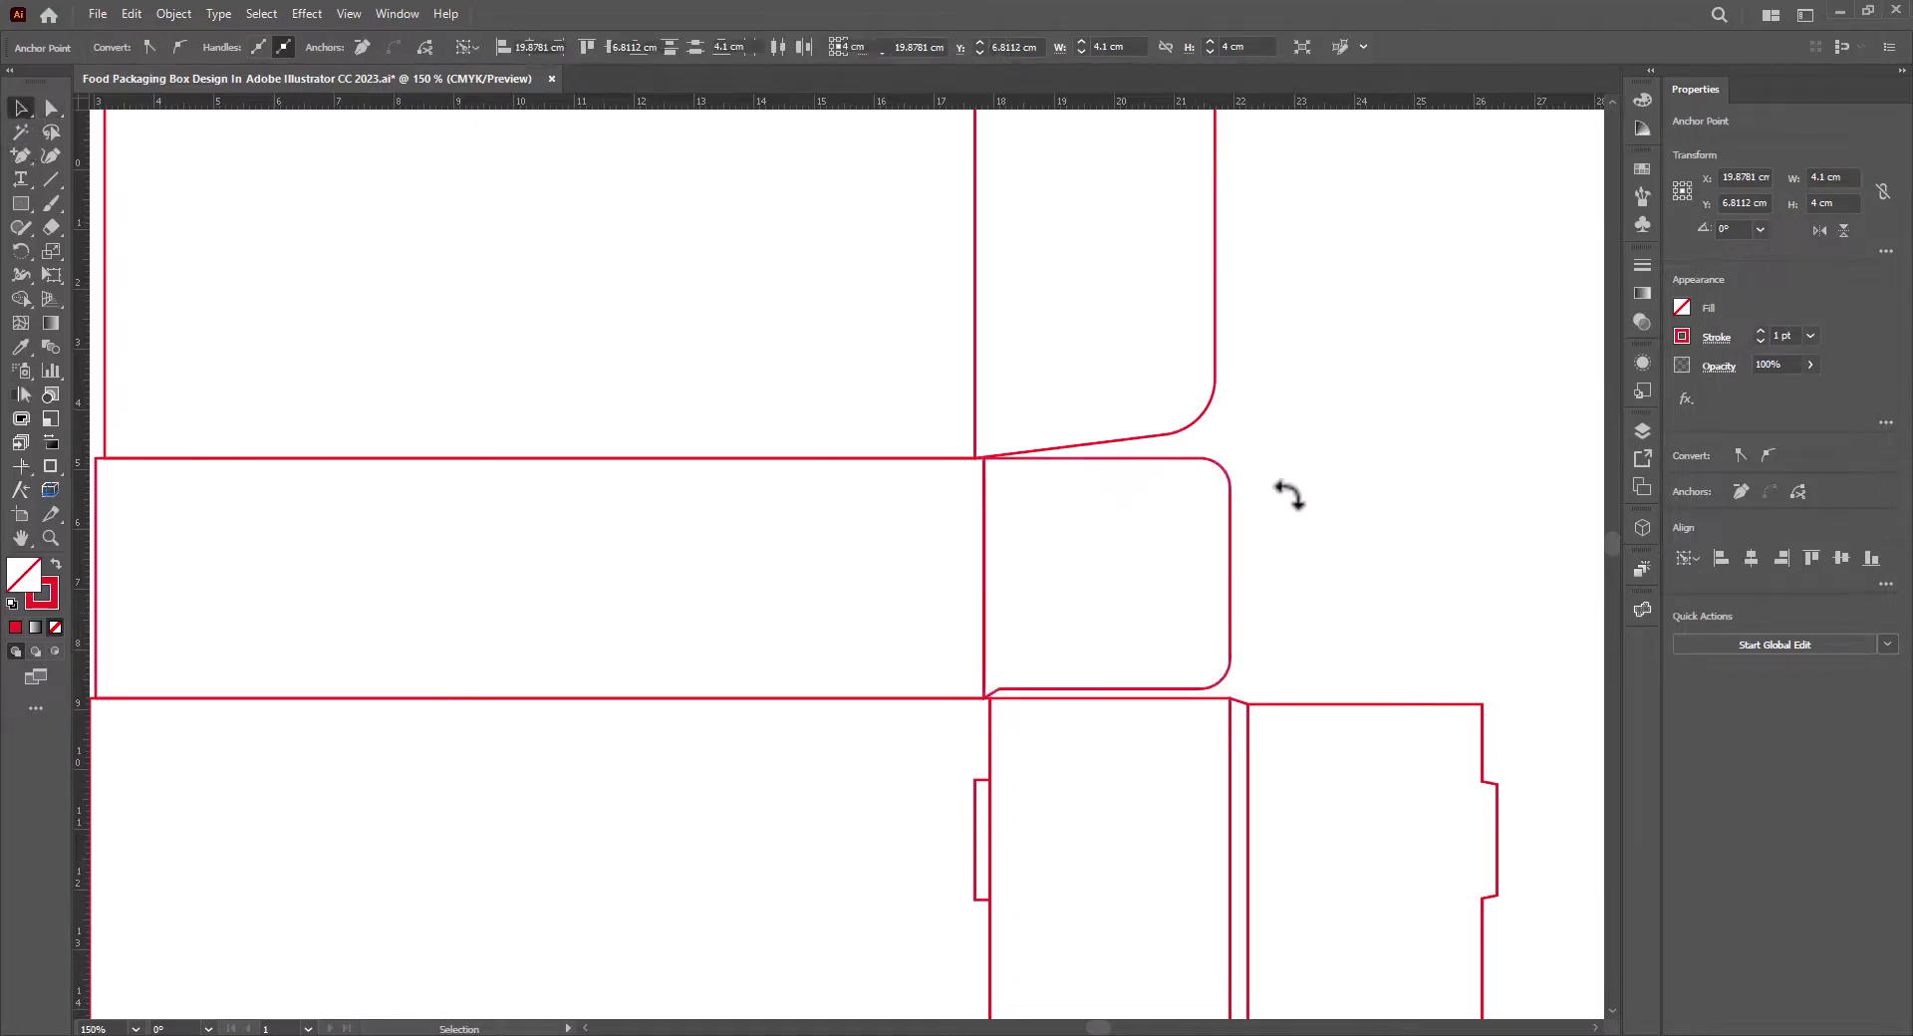
# Duplicate all the flaps, side panels and tabs beside the right edge of the central column and place the copy level on its left side.
pyautogui.click(1123, 530)
pyautogui.scroll(-3, 1123, 529)
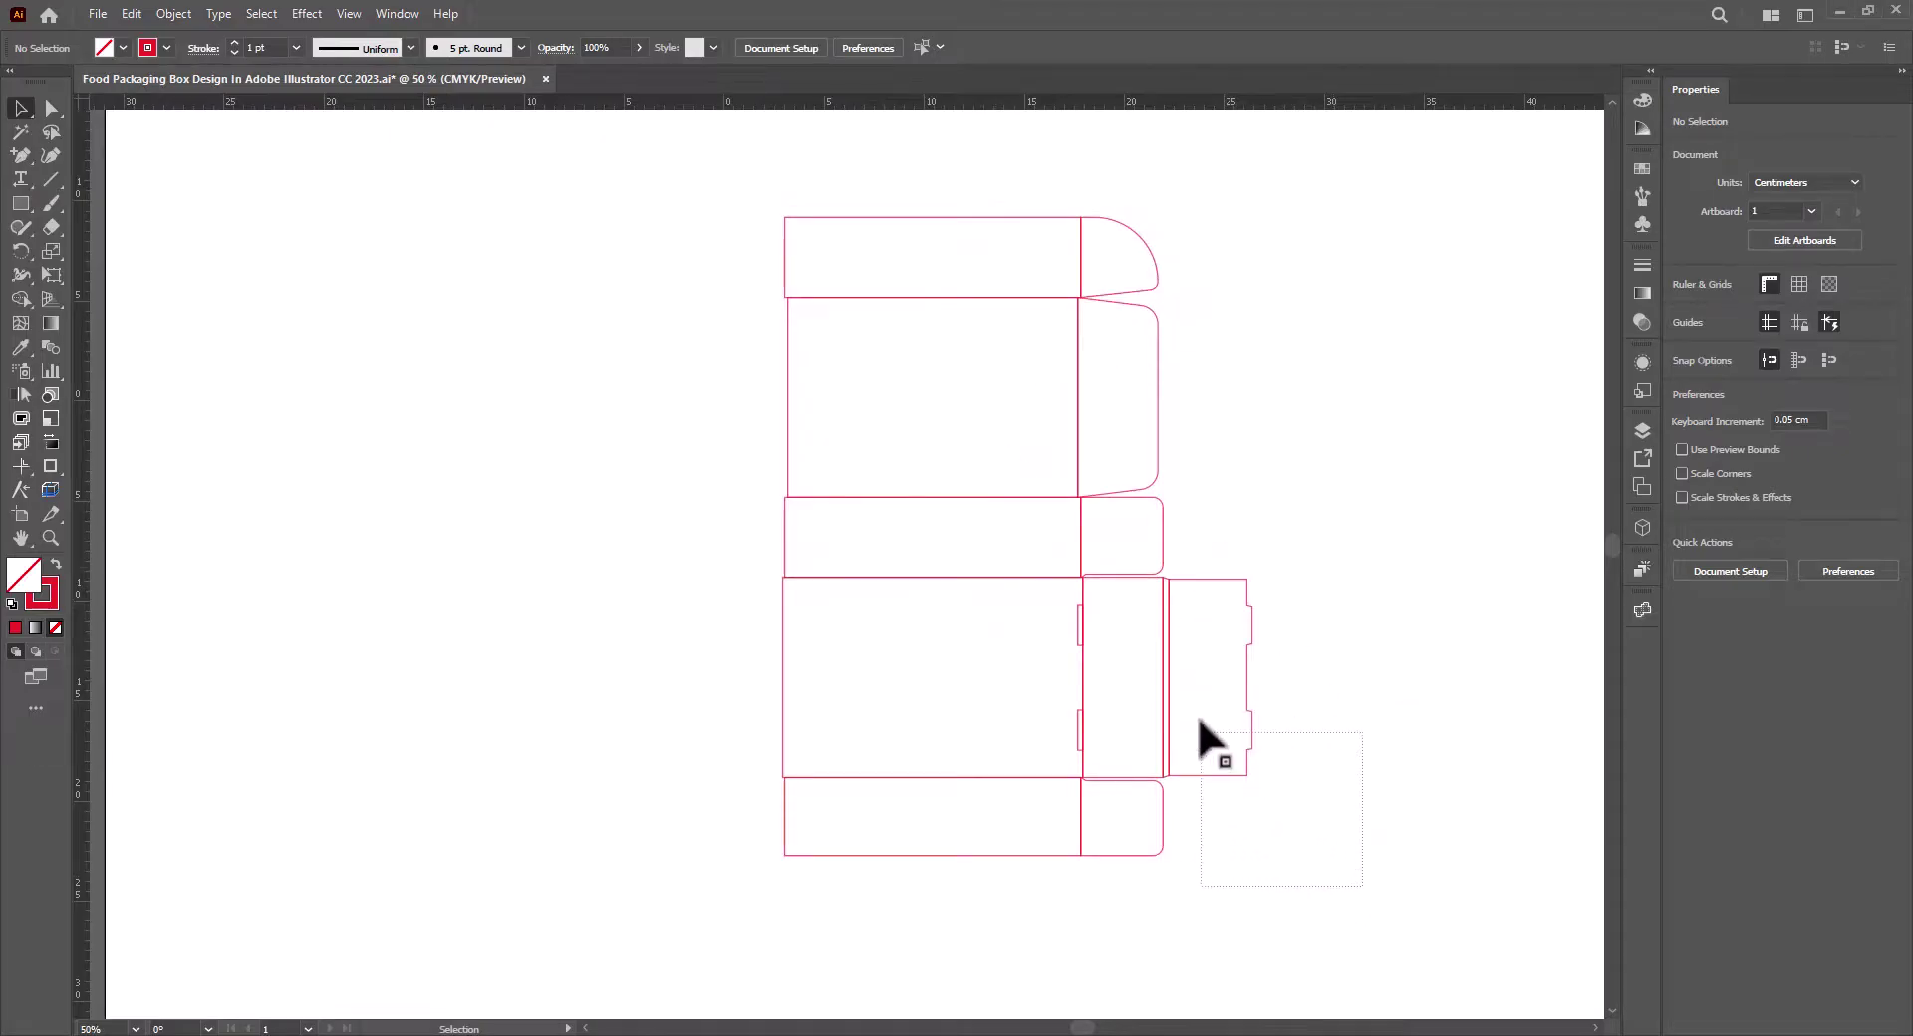
pyautogui.moveTo(1198, 719); pyautogui.dragTo(1121, 216)
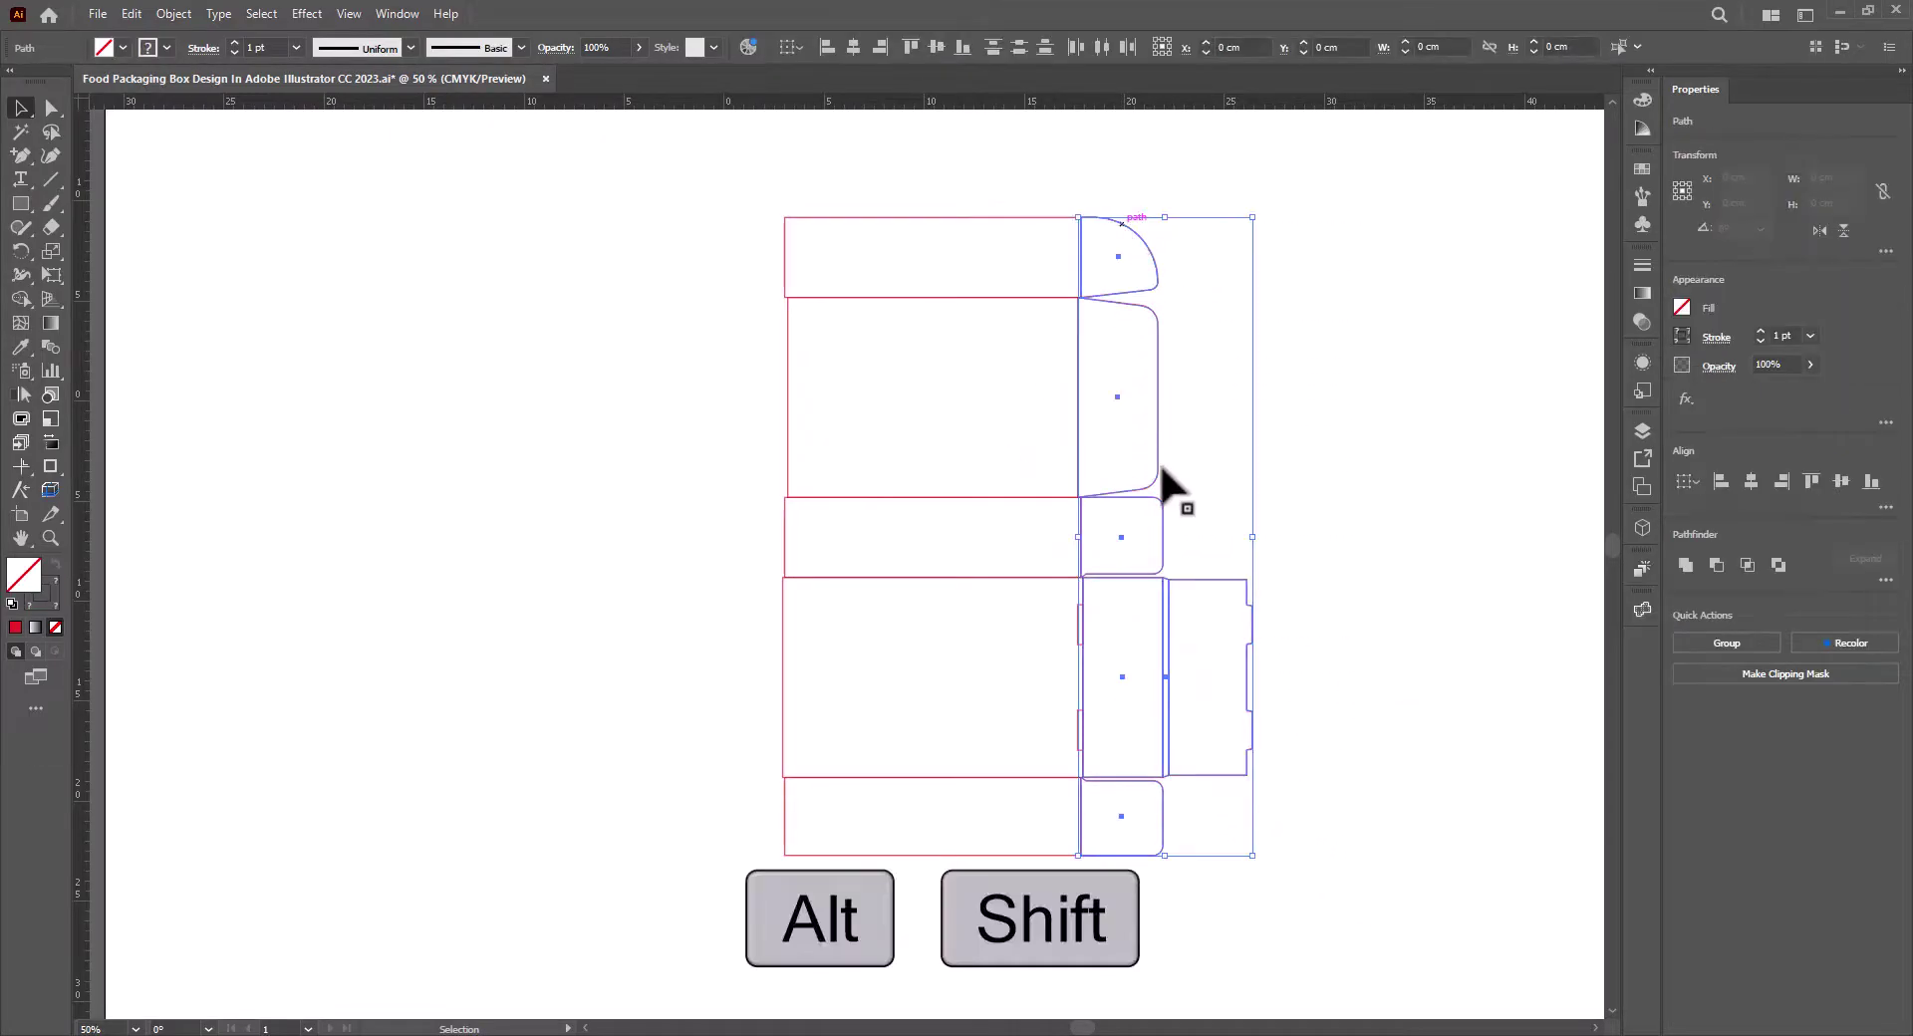
pyautogui.moveTo(1161, 467); pyautogui.dragTo(671, 477)
# Reflect the duplicated flaps and side panels across the vertical axis.
pyautogui.rightClick(670, 476)
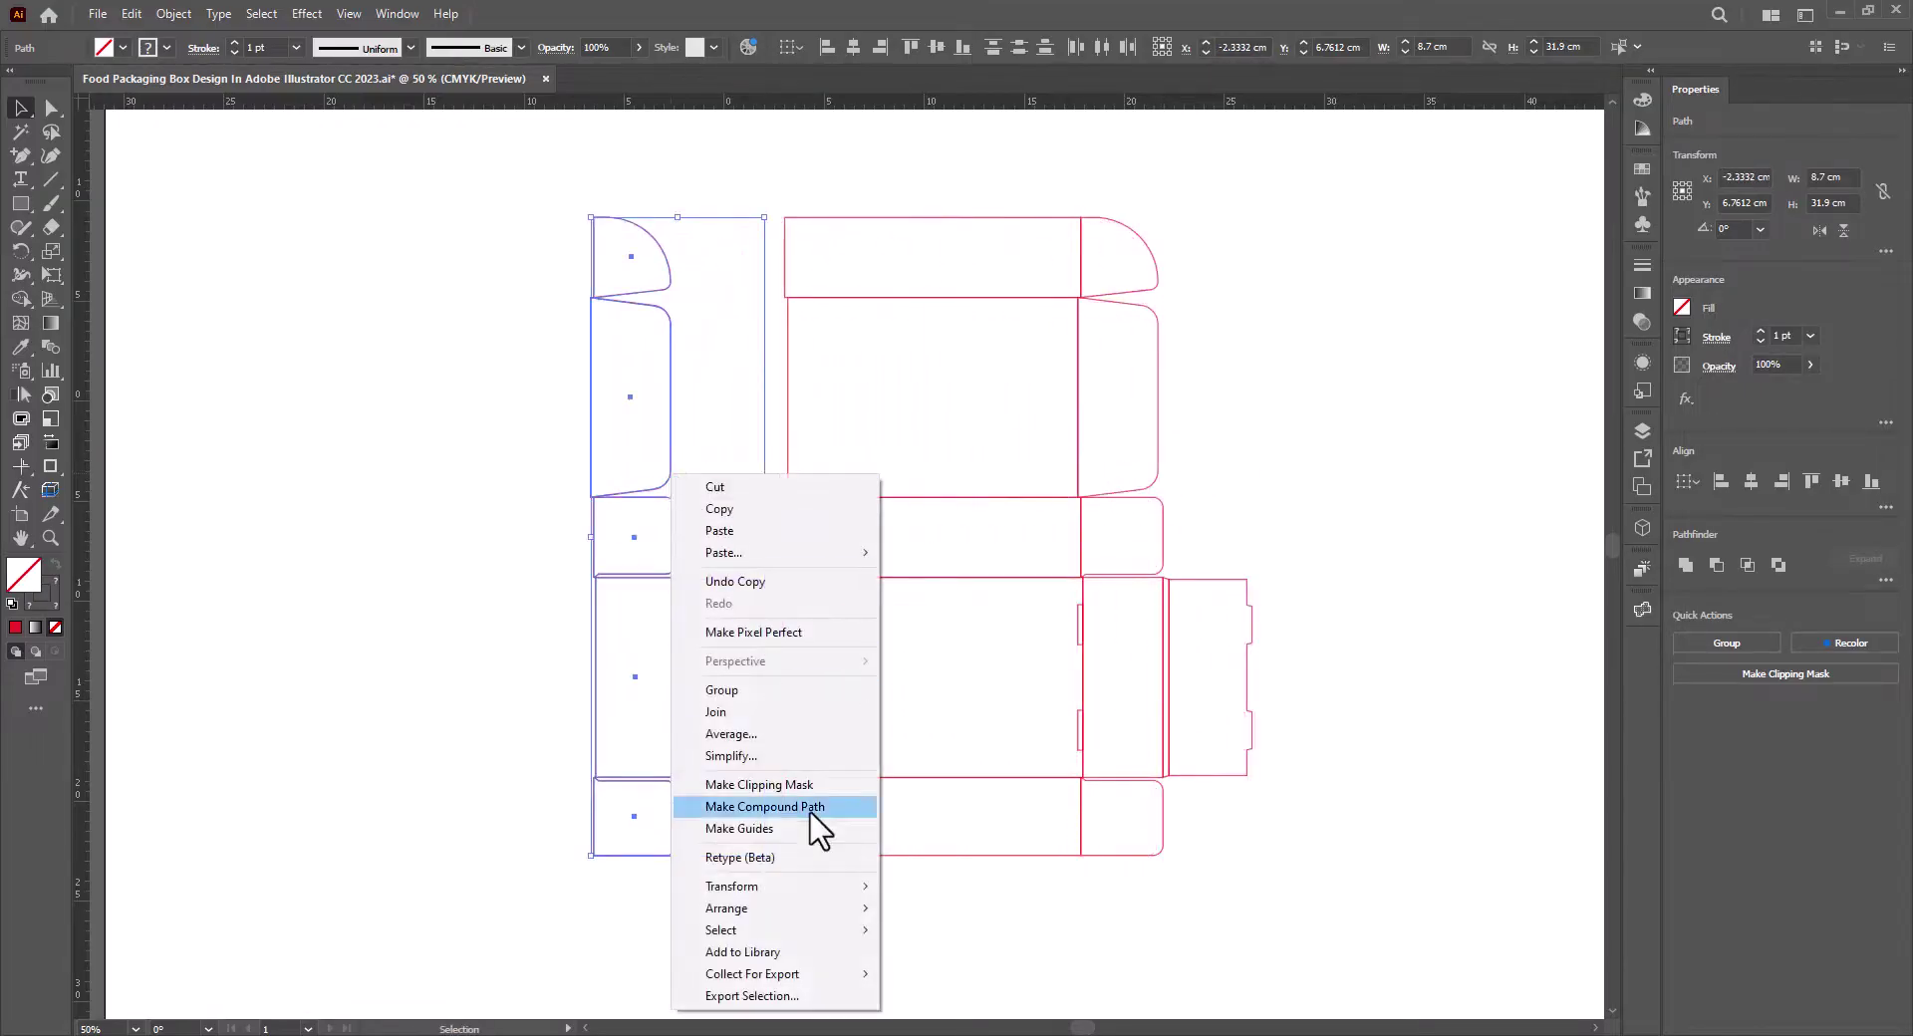
pyautogui.moveTo(812, 892)
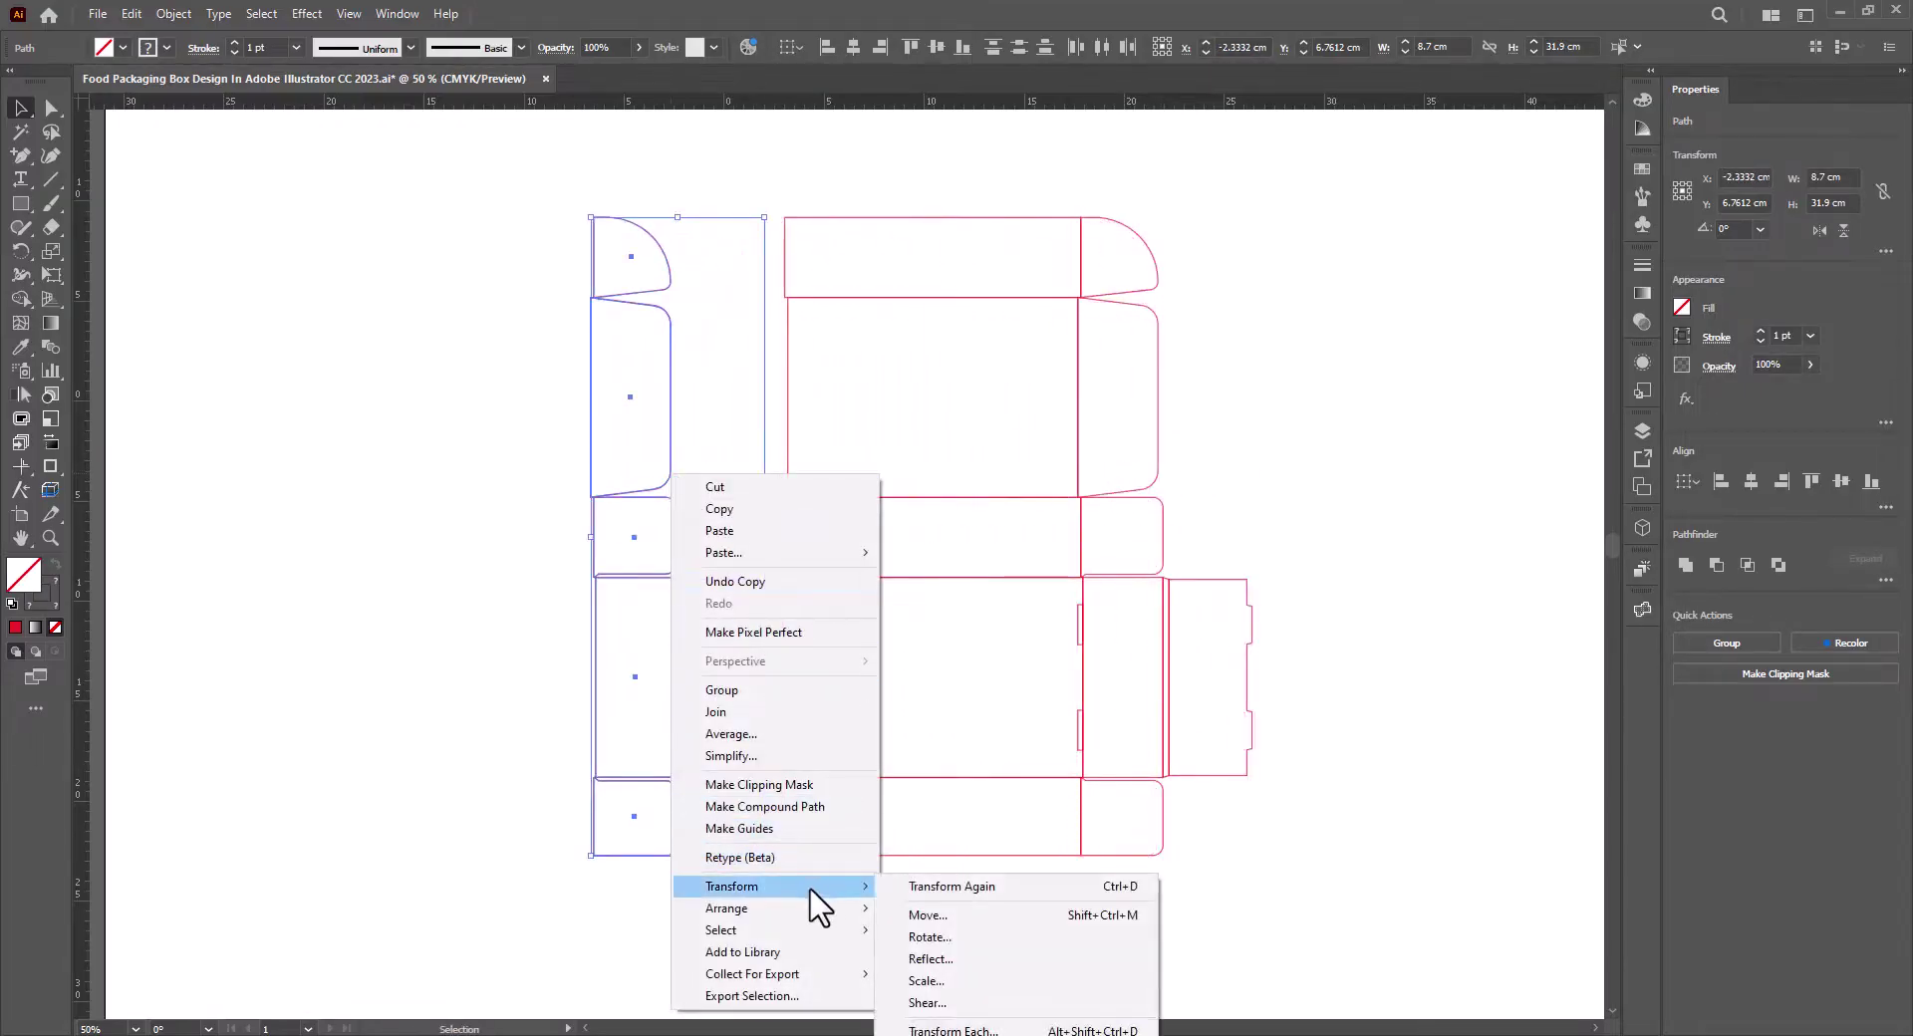
pyautogui.click(965, 964)
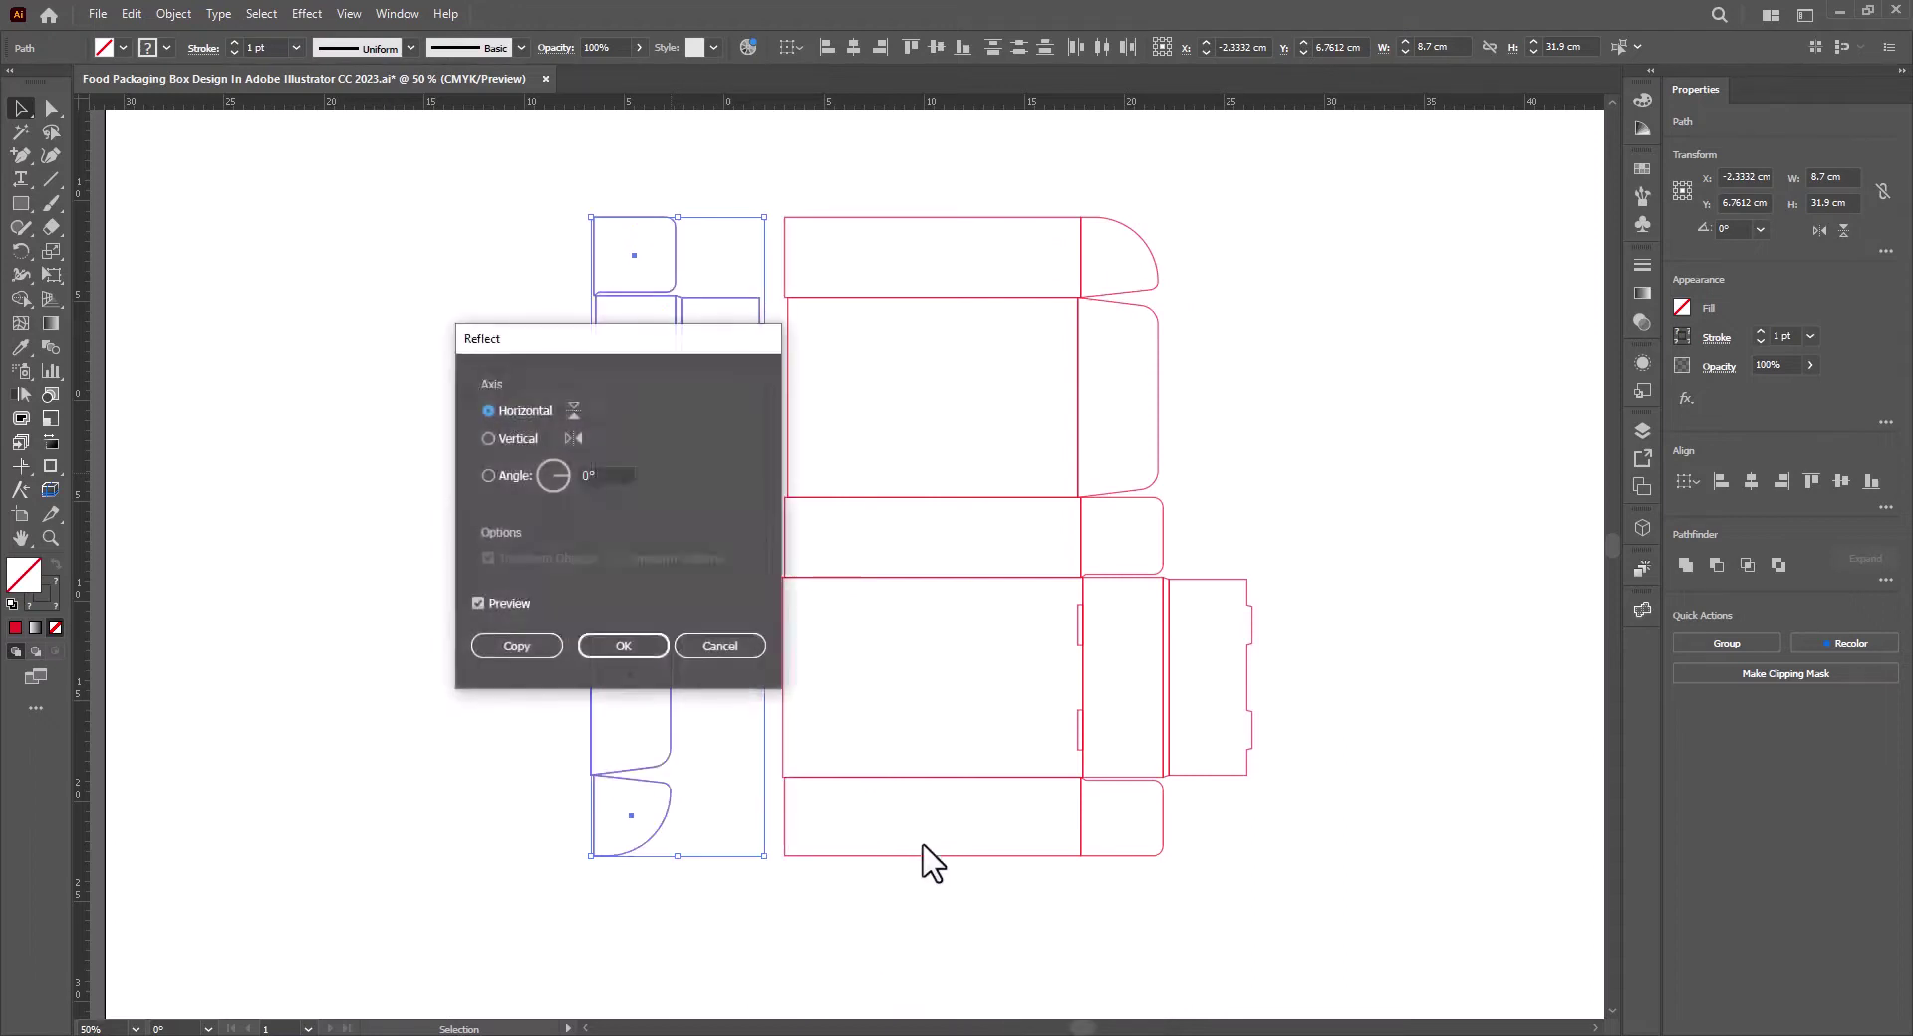
pyautogui.click(518, 439)
pyautogui.click(634, 643)
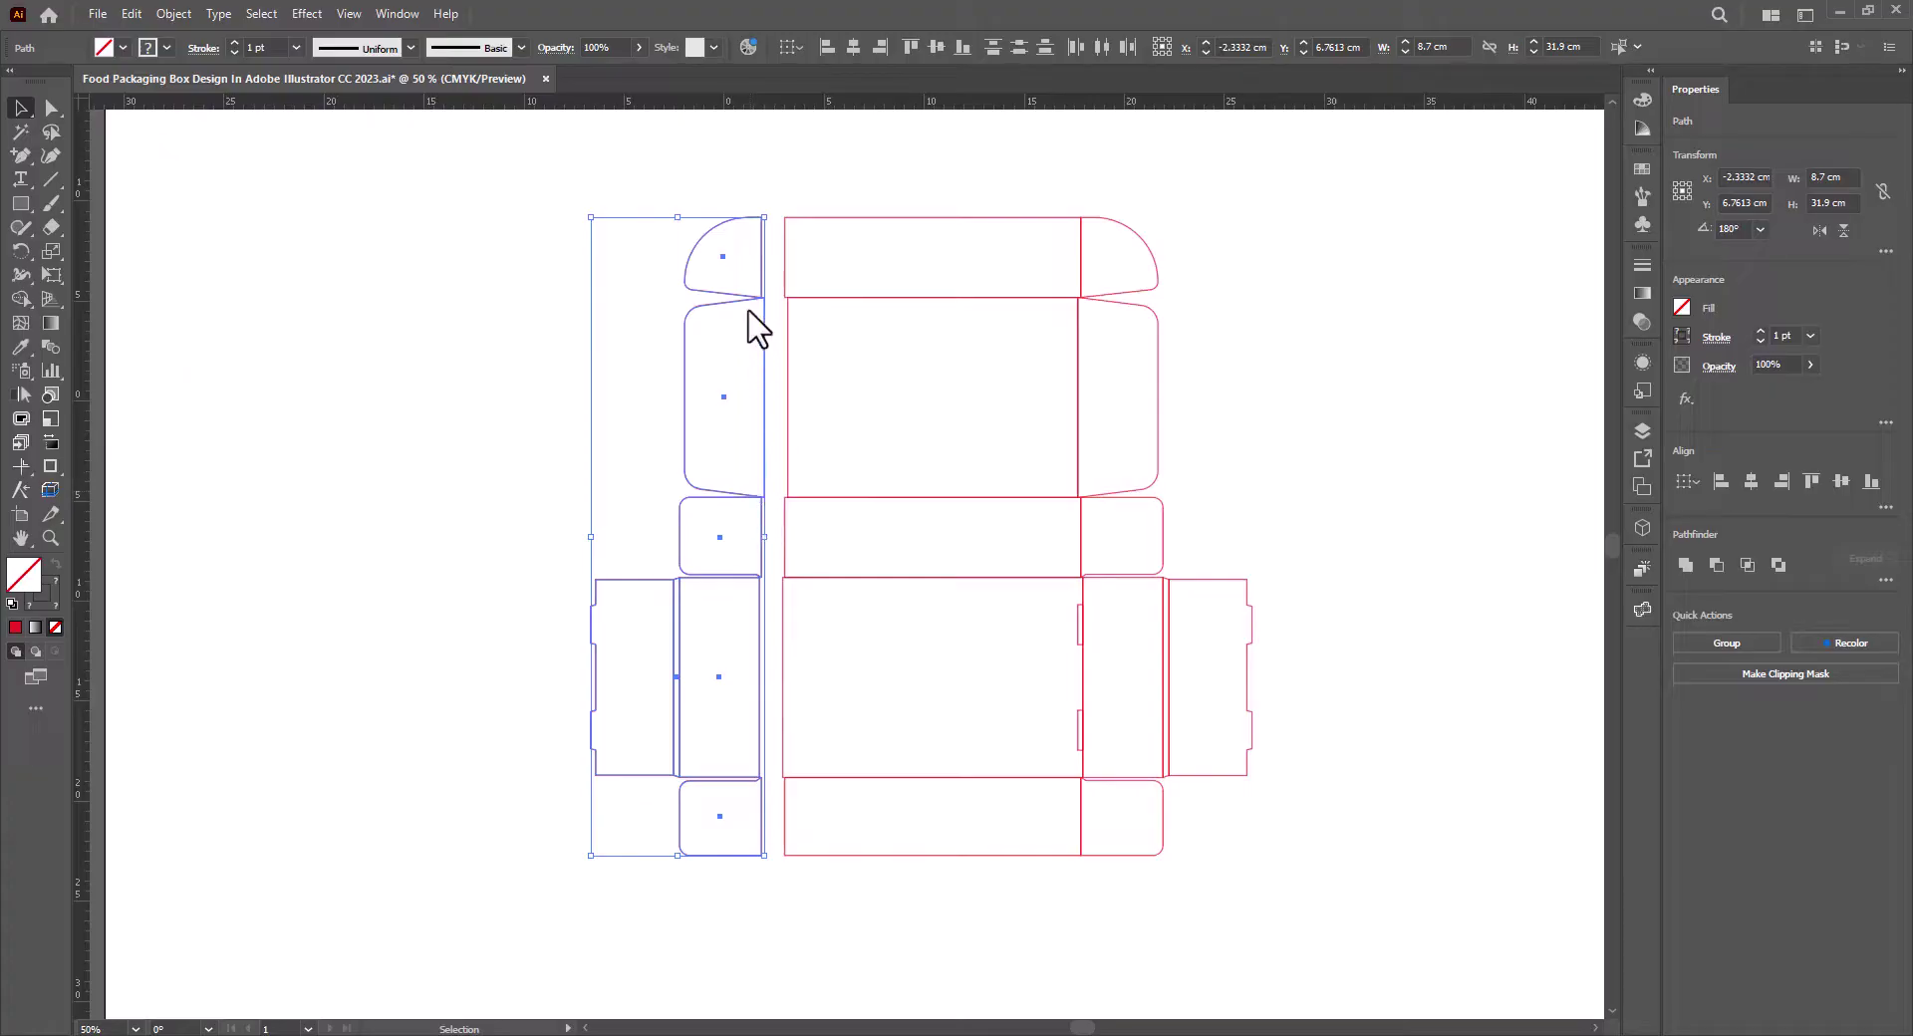
# Move the mirrored set against the central column, snapping its inner corner anchor exactly to the large upper panel's corner.
pyautogui.scroll(7, 767, 318)
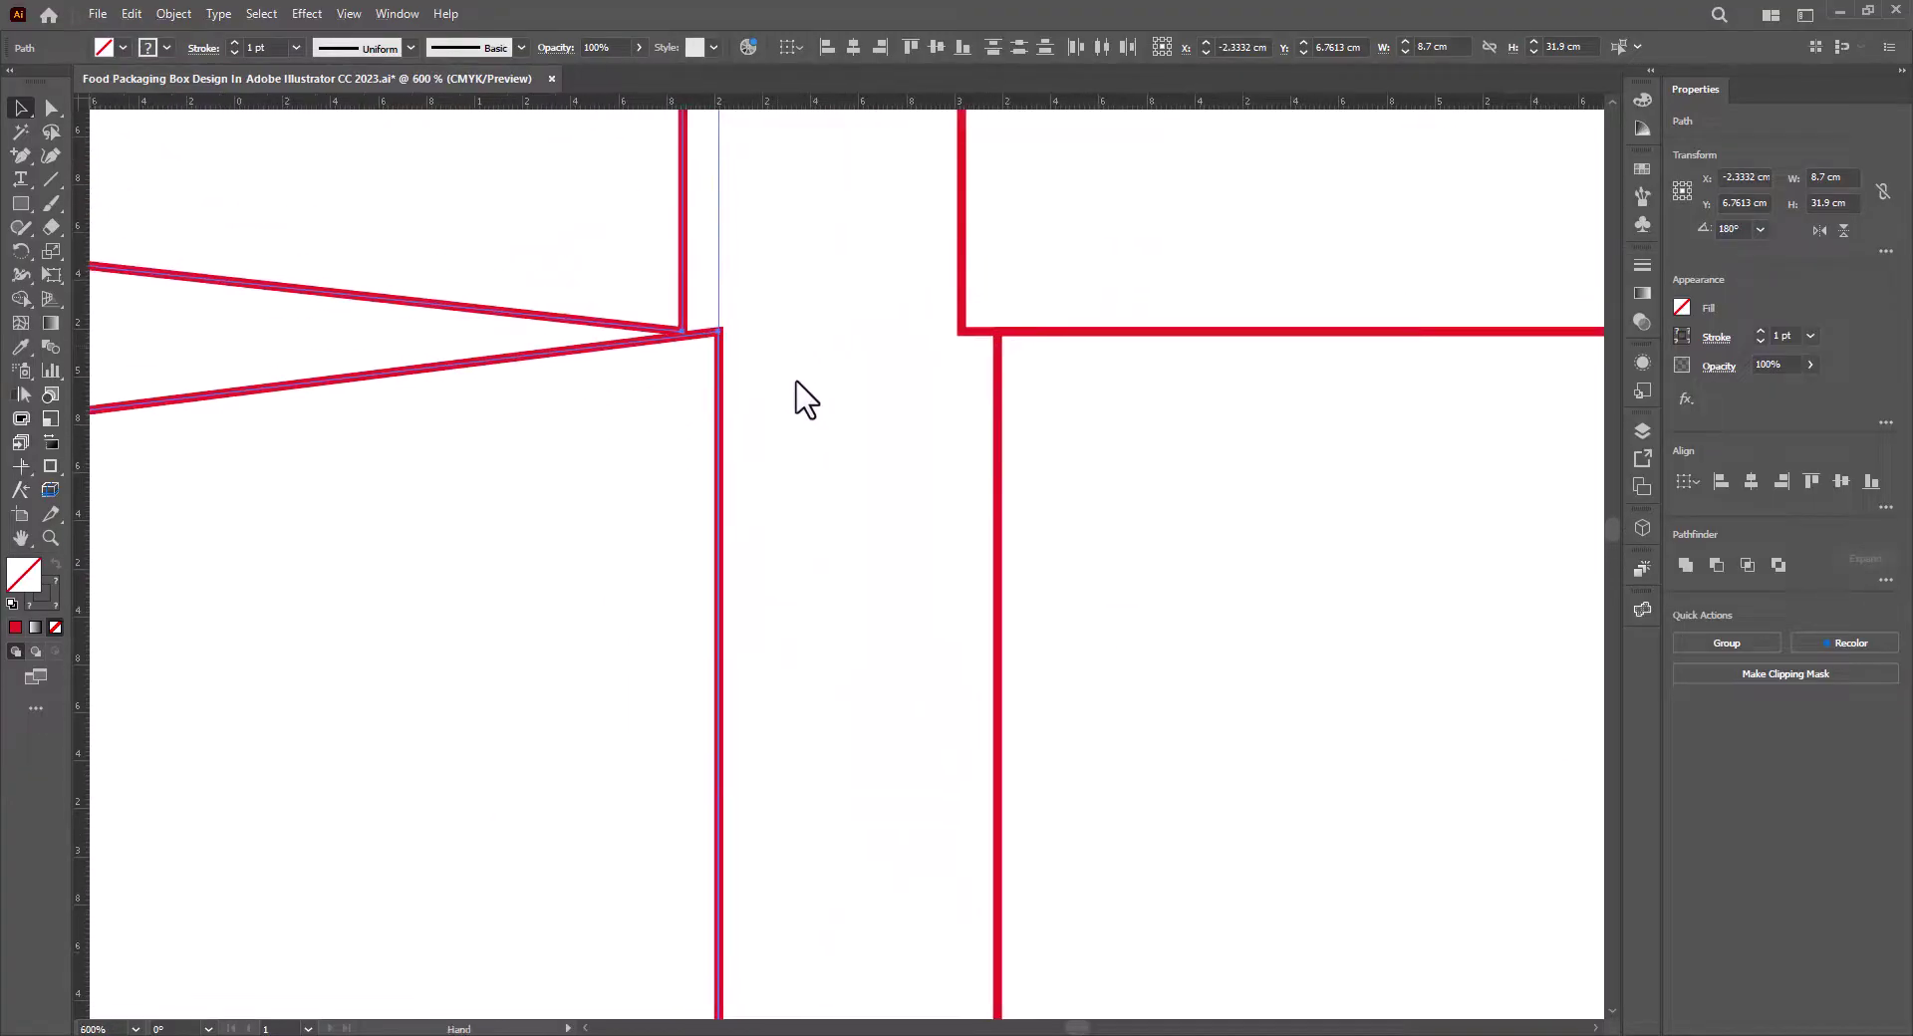
pyautogui.hotkey('ctrl', 'y')
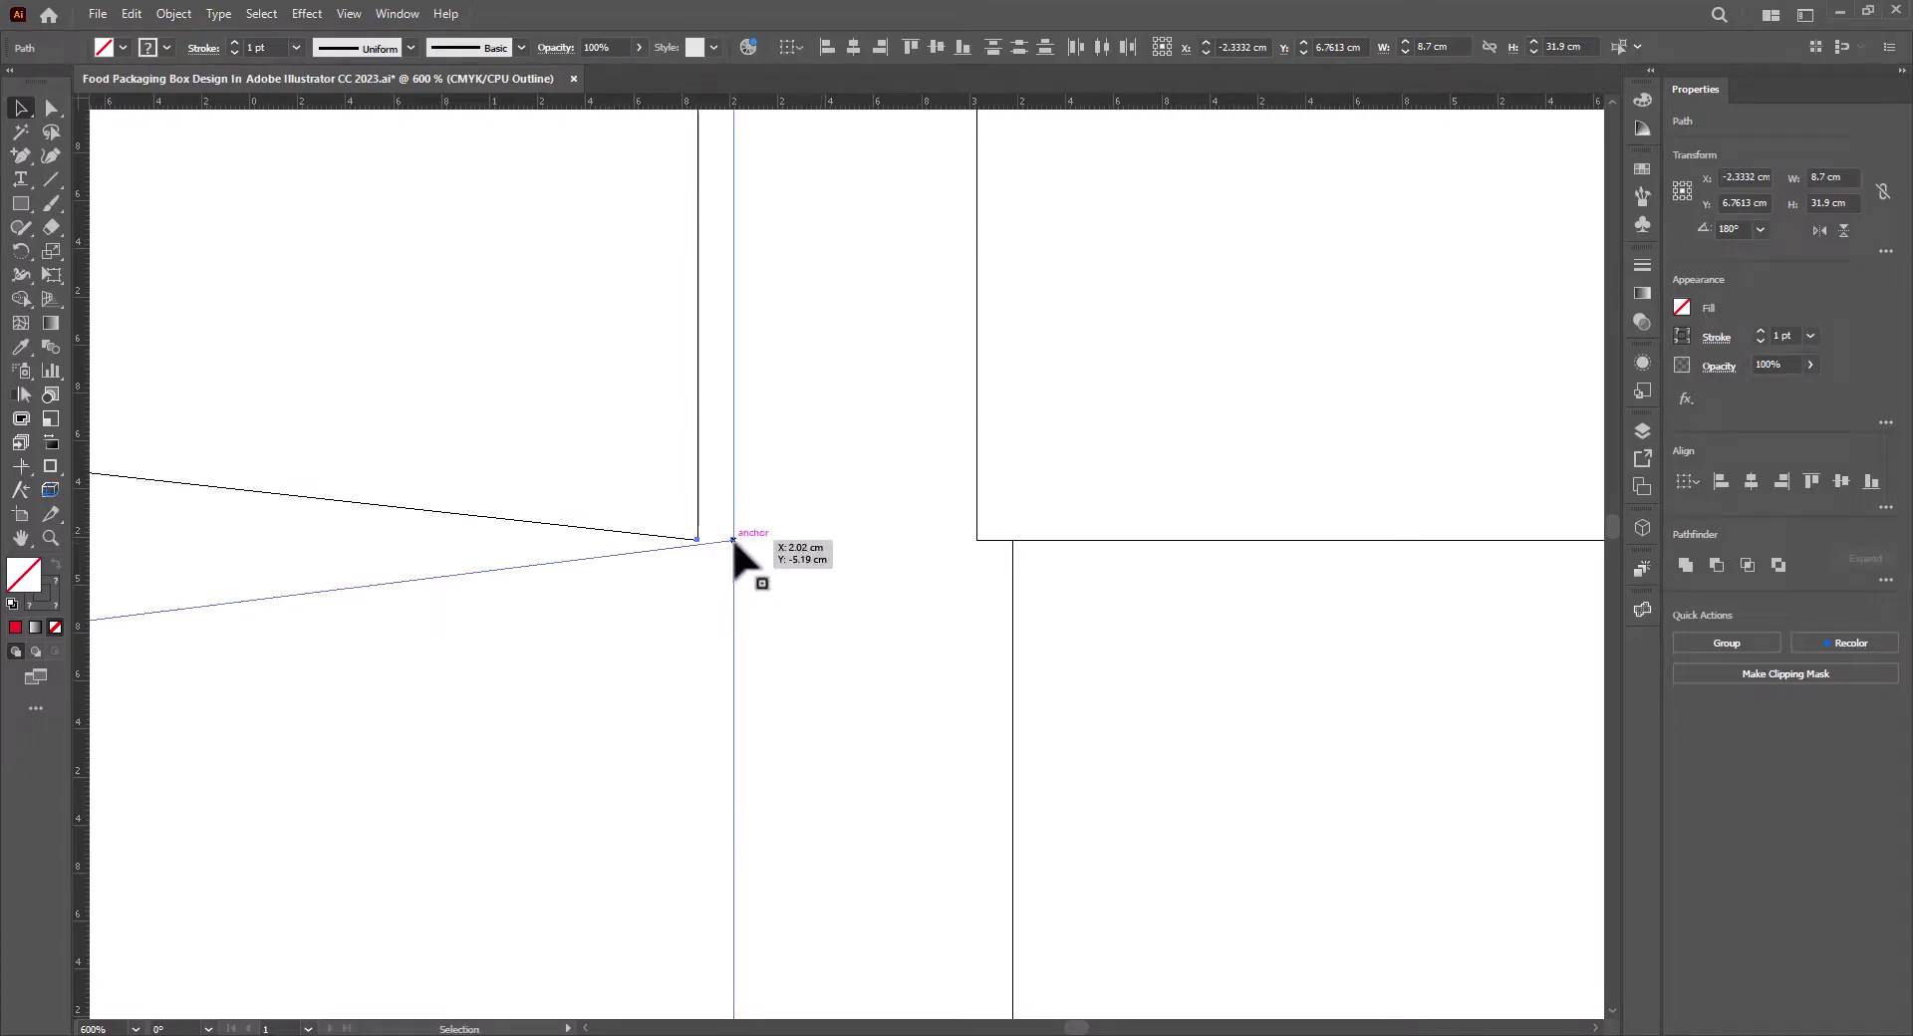
pyautogui.moveTo(734, 539); pyautogui.dragTo(1011, 540)
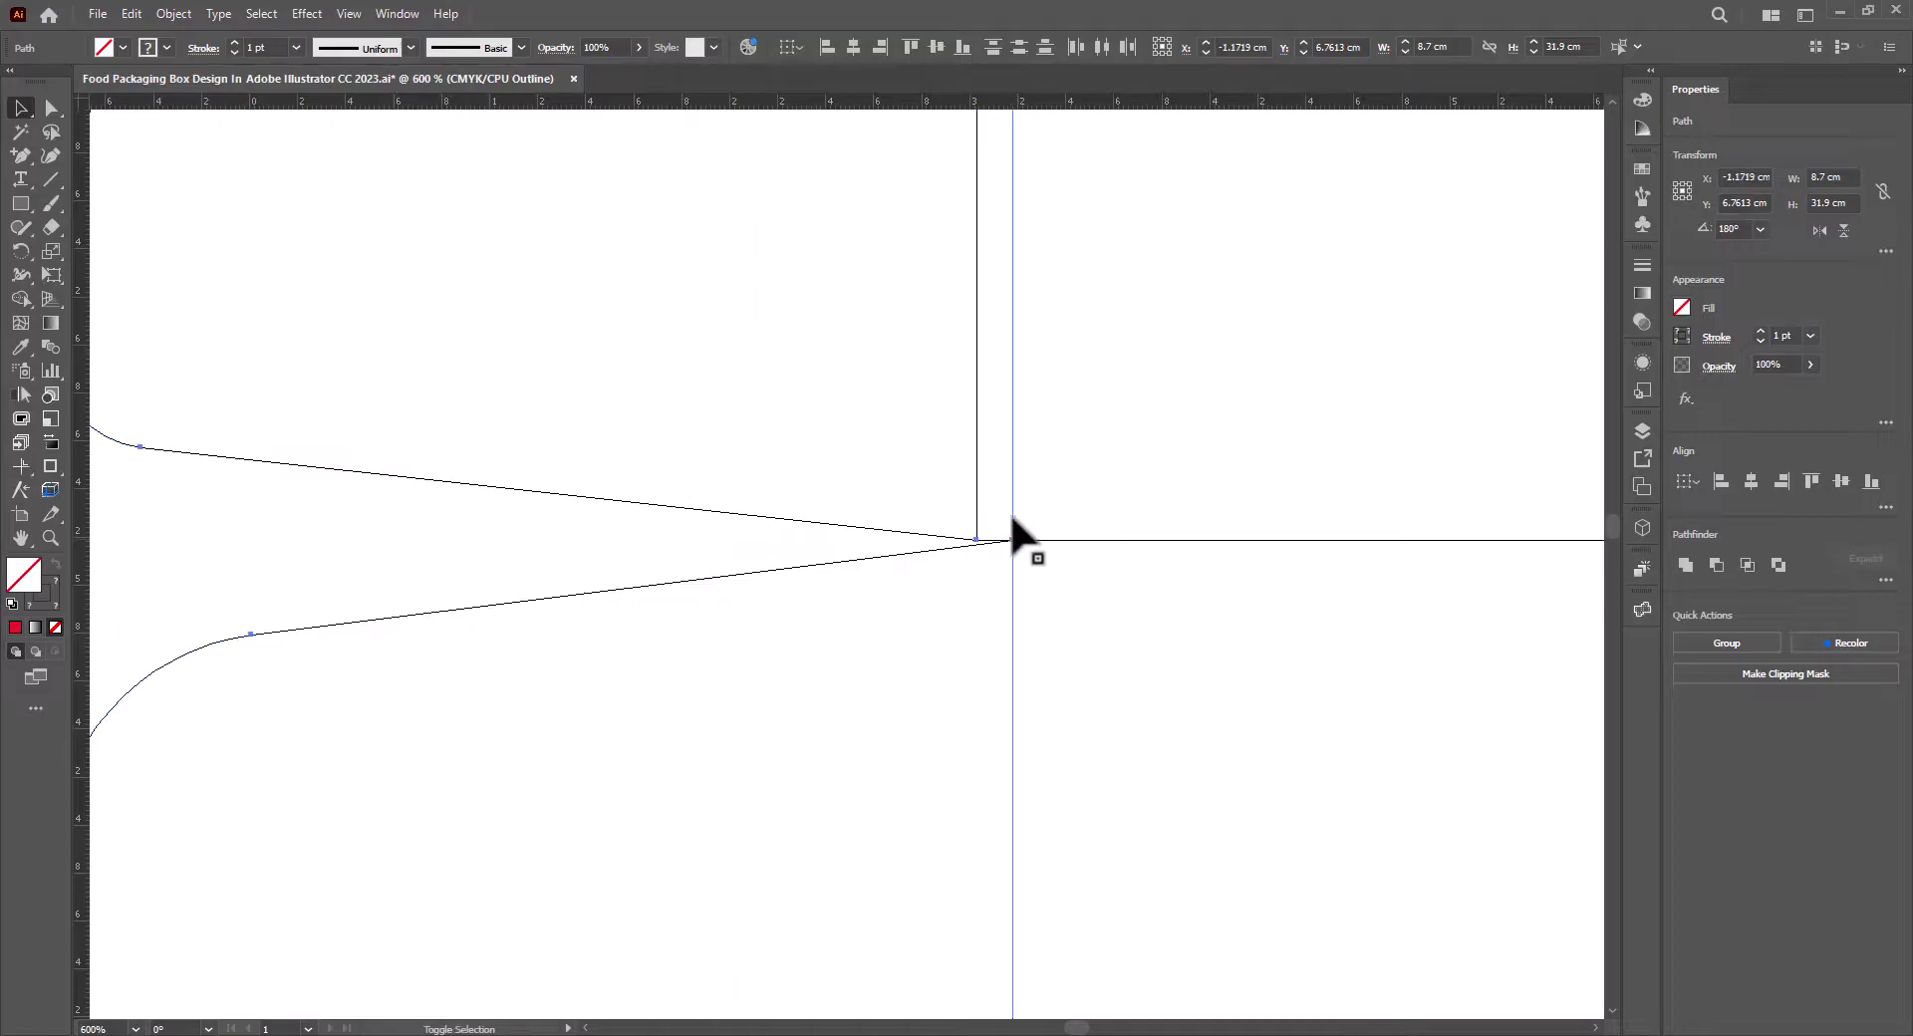
pyautogui.scroll(-7, 947, 482)
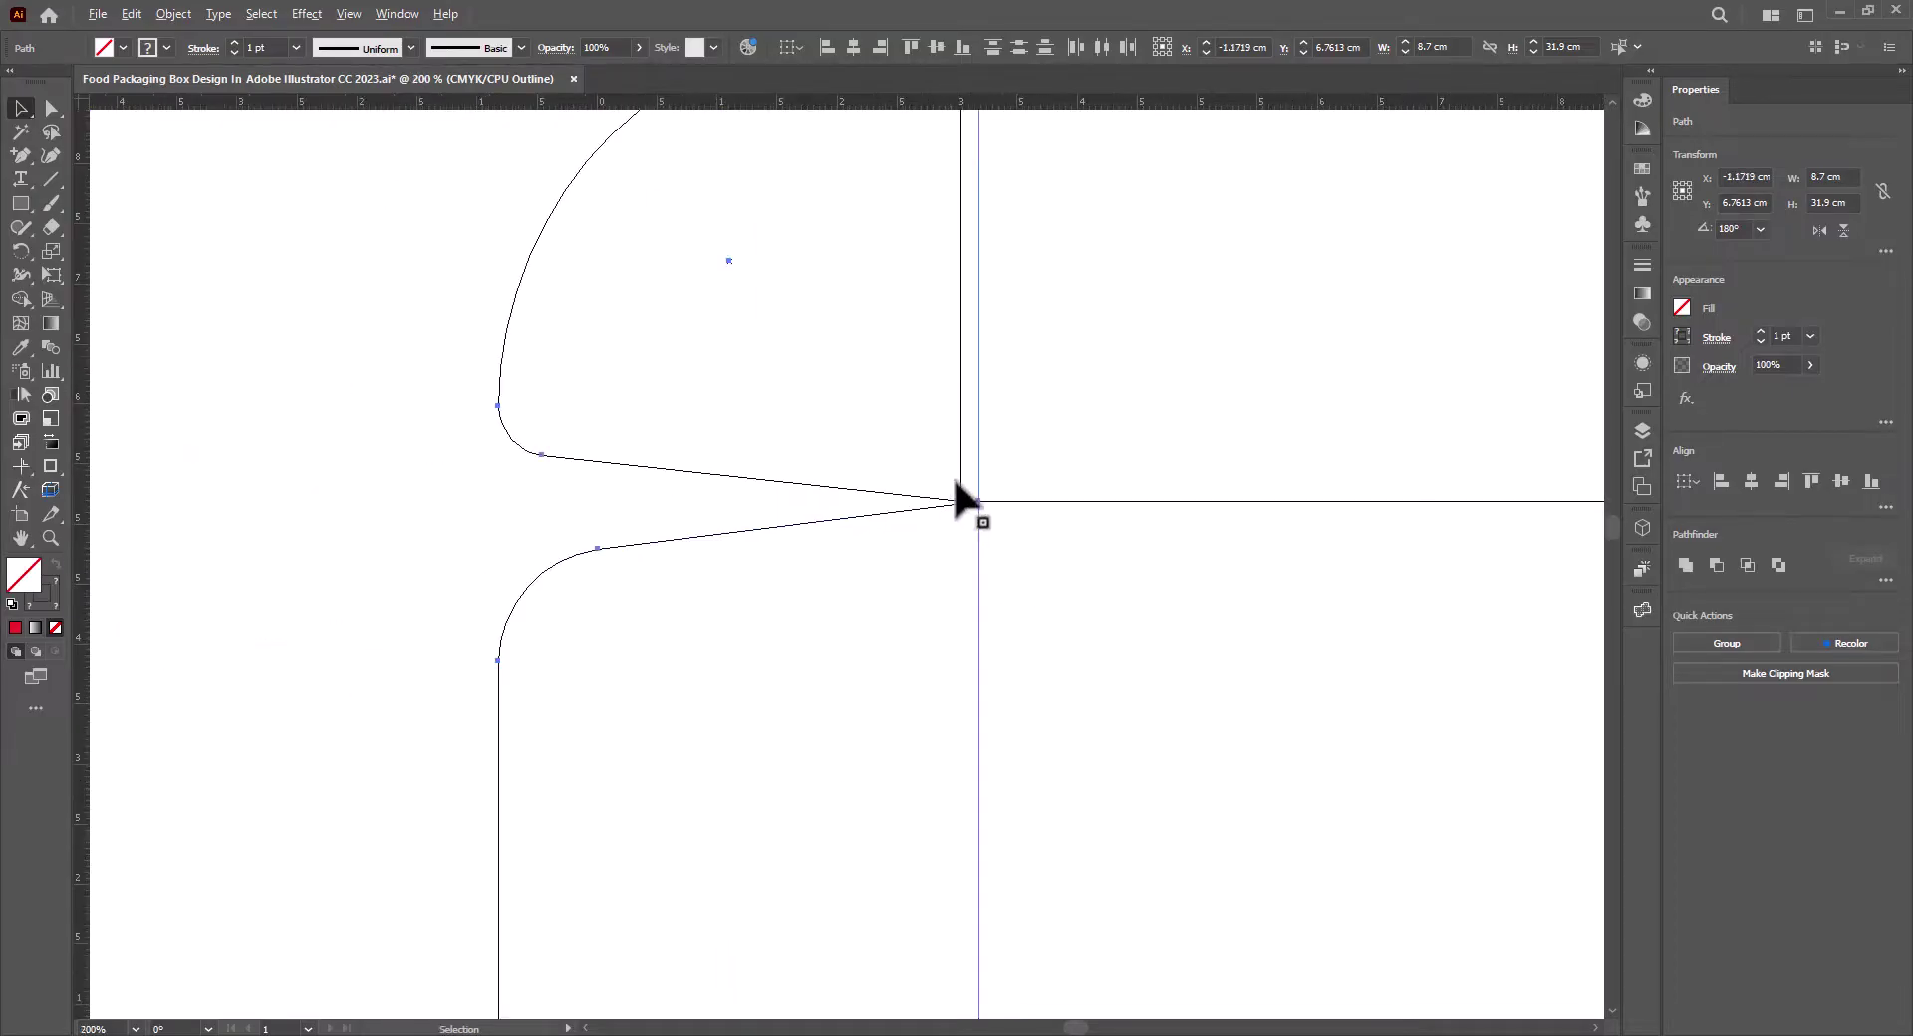
pyautogui.moveTo(1108, 658); pyautogui.dragTo(908, 482)
pyautogui.click(1279, 515)
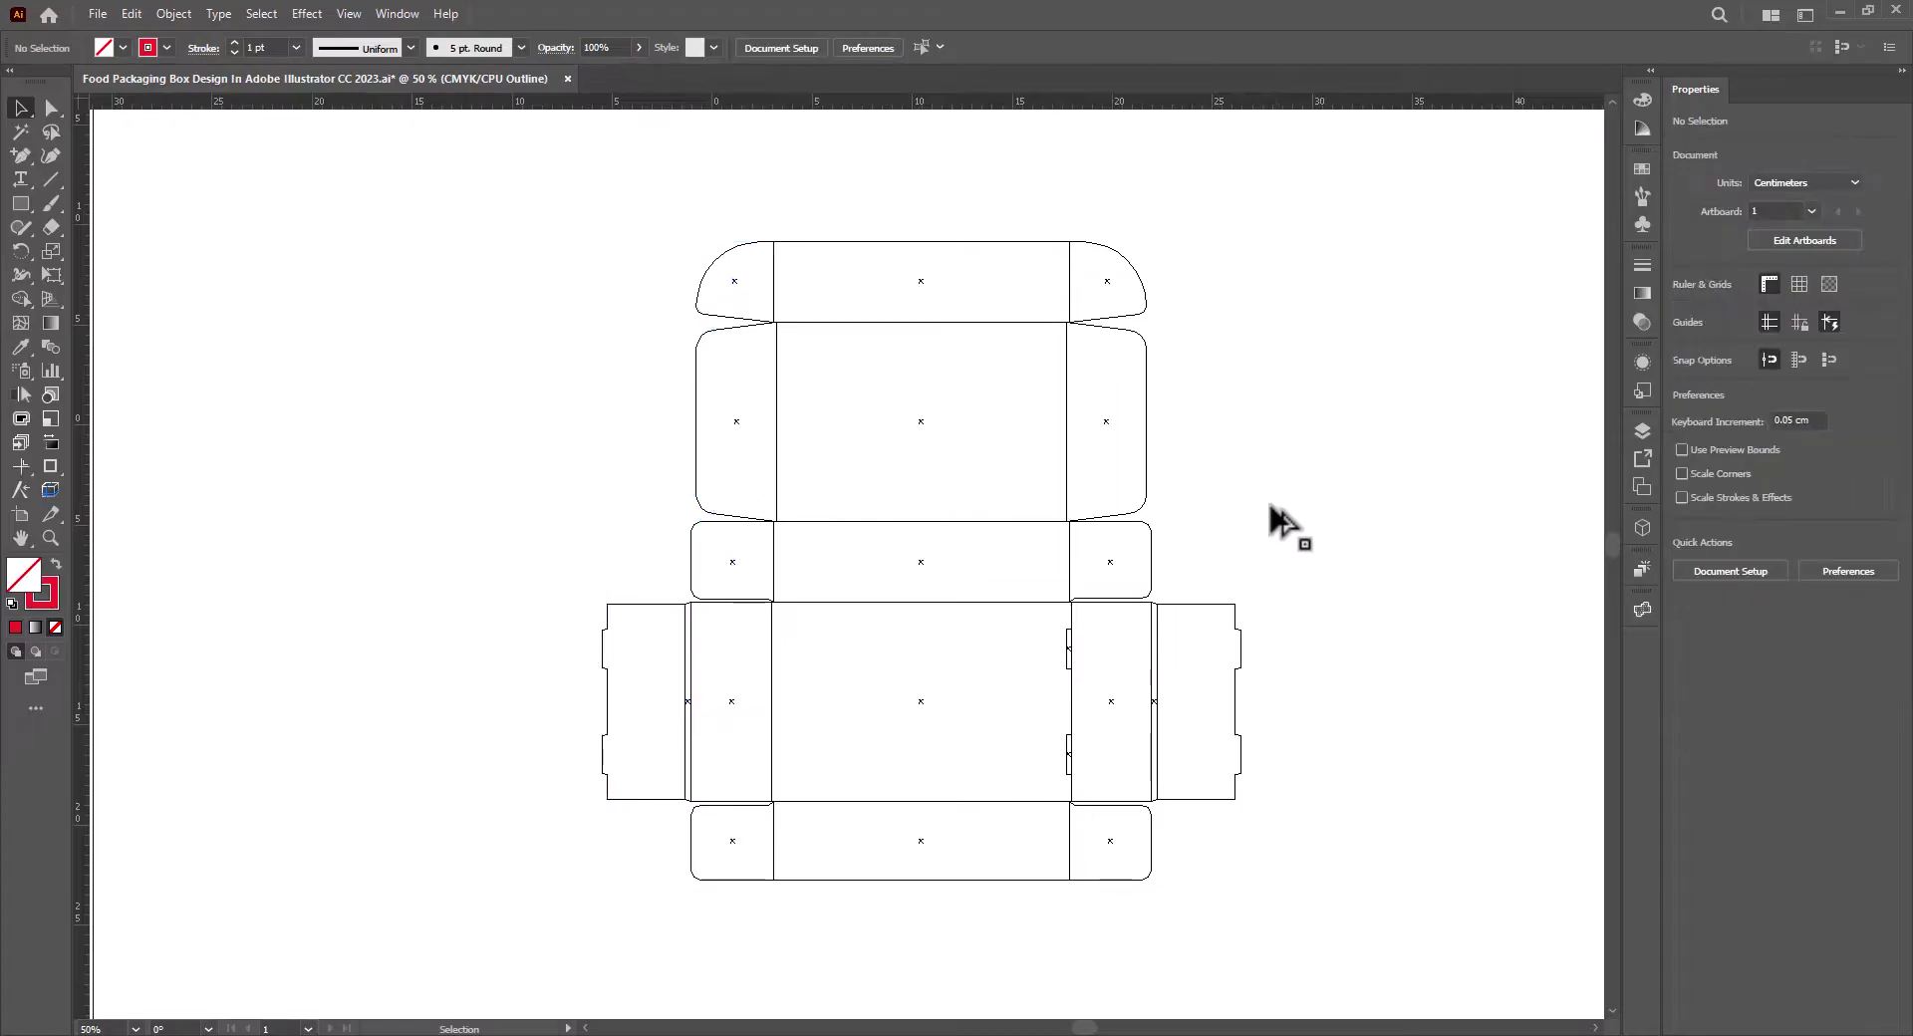
pyautogui.hotkey('ctrl', 'y')
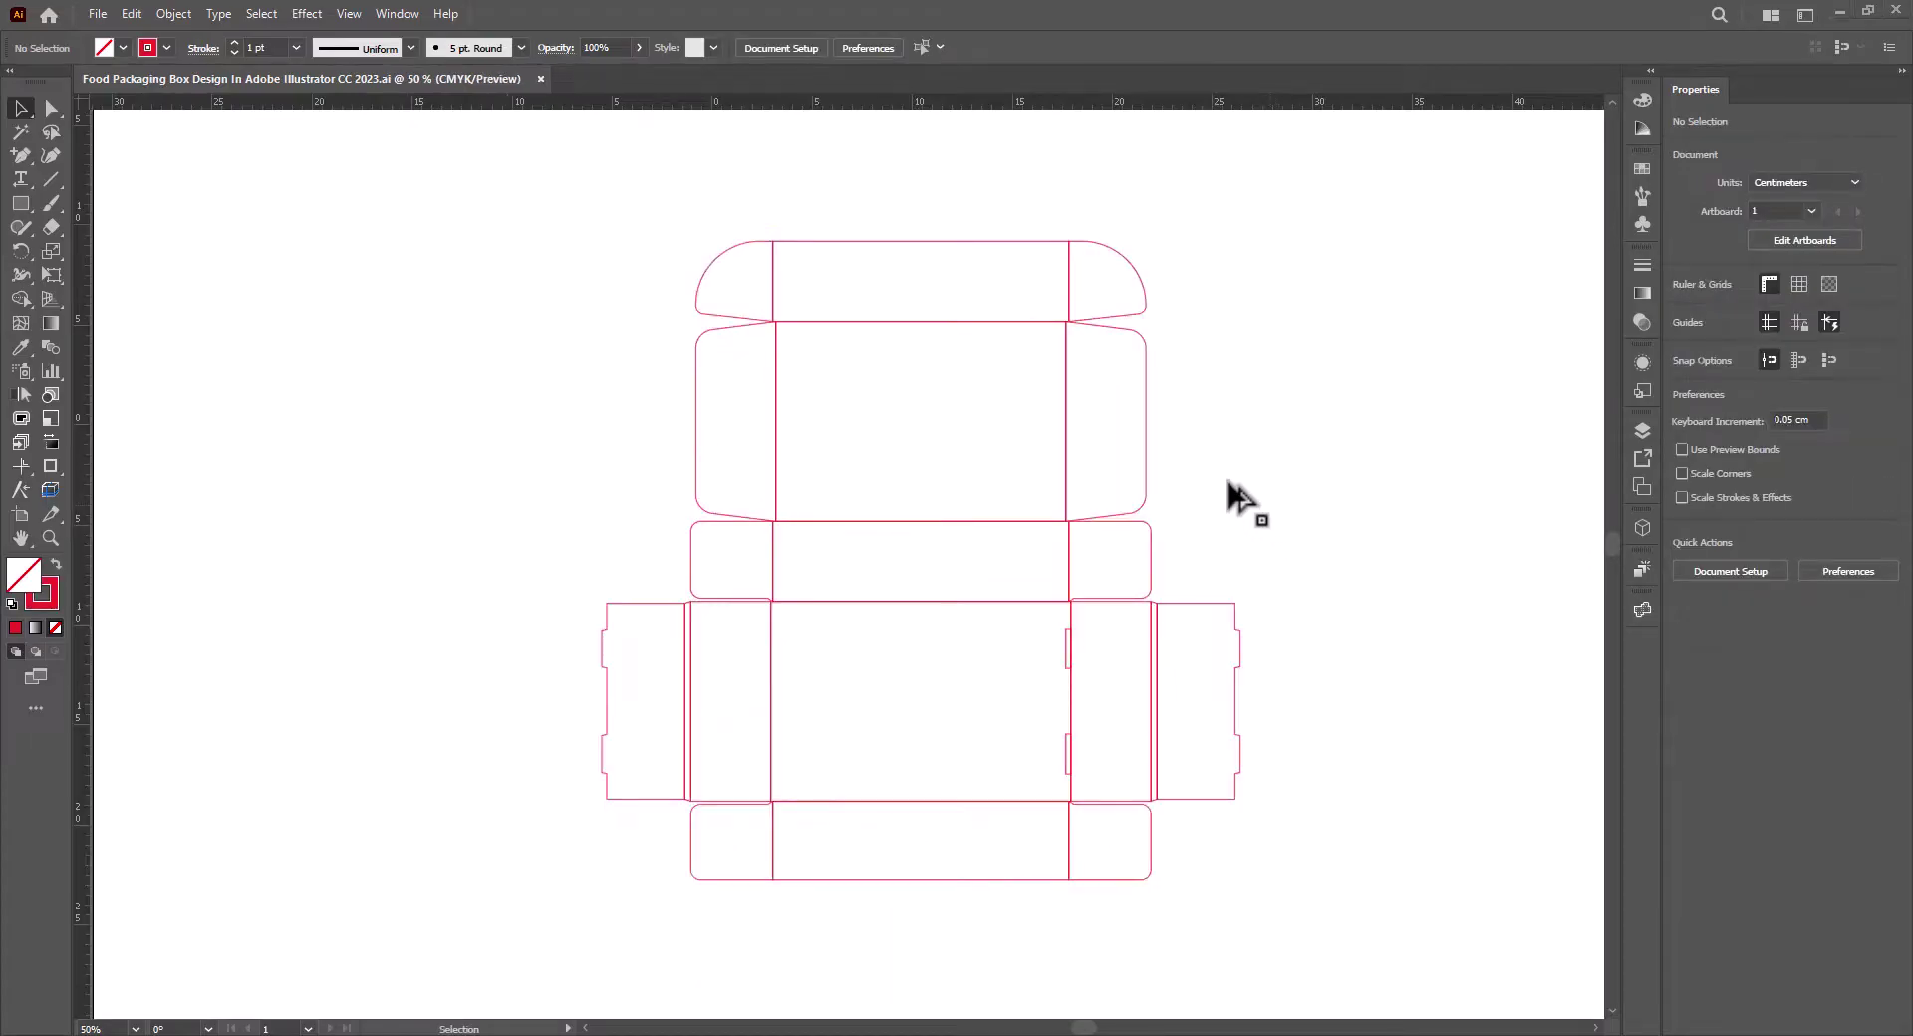
# Copy the pair of locking slots to the opposite edge of the large lower panel and align them flush with its fold line.
pyautogui.moveTo(1045, 640); pyautogui.dragTo(769, 764)
pyautogui.hotkey('ctrl', '=')
pyautogui.hotkey('ctrl', '=')
pyautogui.hotkey('ctrl', '=')
pyautogui.hotkey('ctrl', '=')
pyautogui.hotkey('ctrl', '=')
pyautogui.hotkey('ctrl', '=')
pyautogui.hotkey('ctrl', '=')
pyautogui.hotkey('ctrl', '=')
pyautogui.hotkey('ctrl', '=')
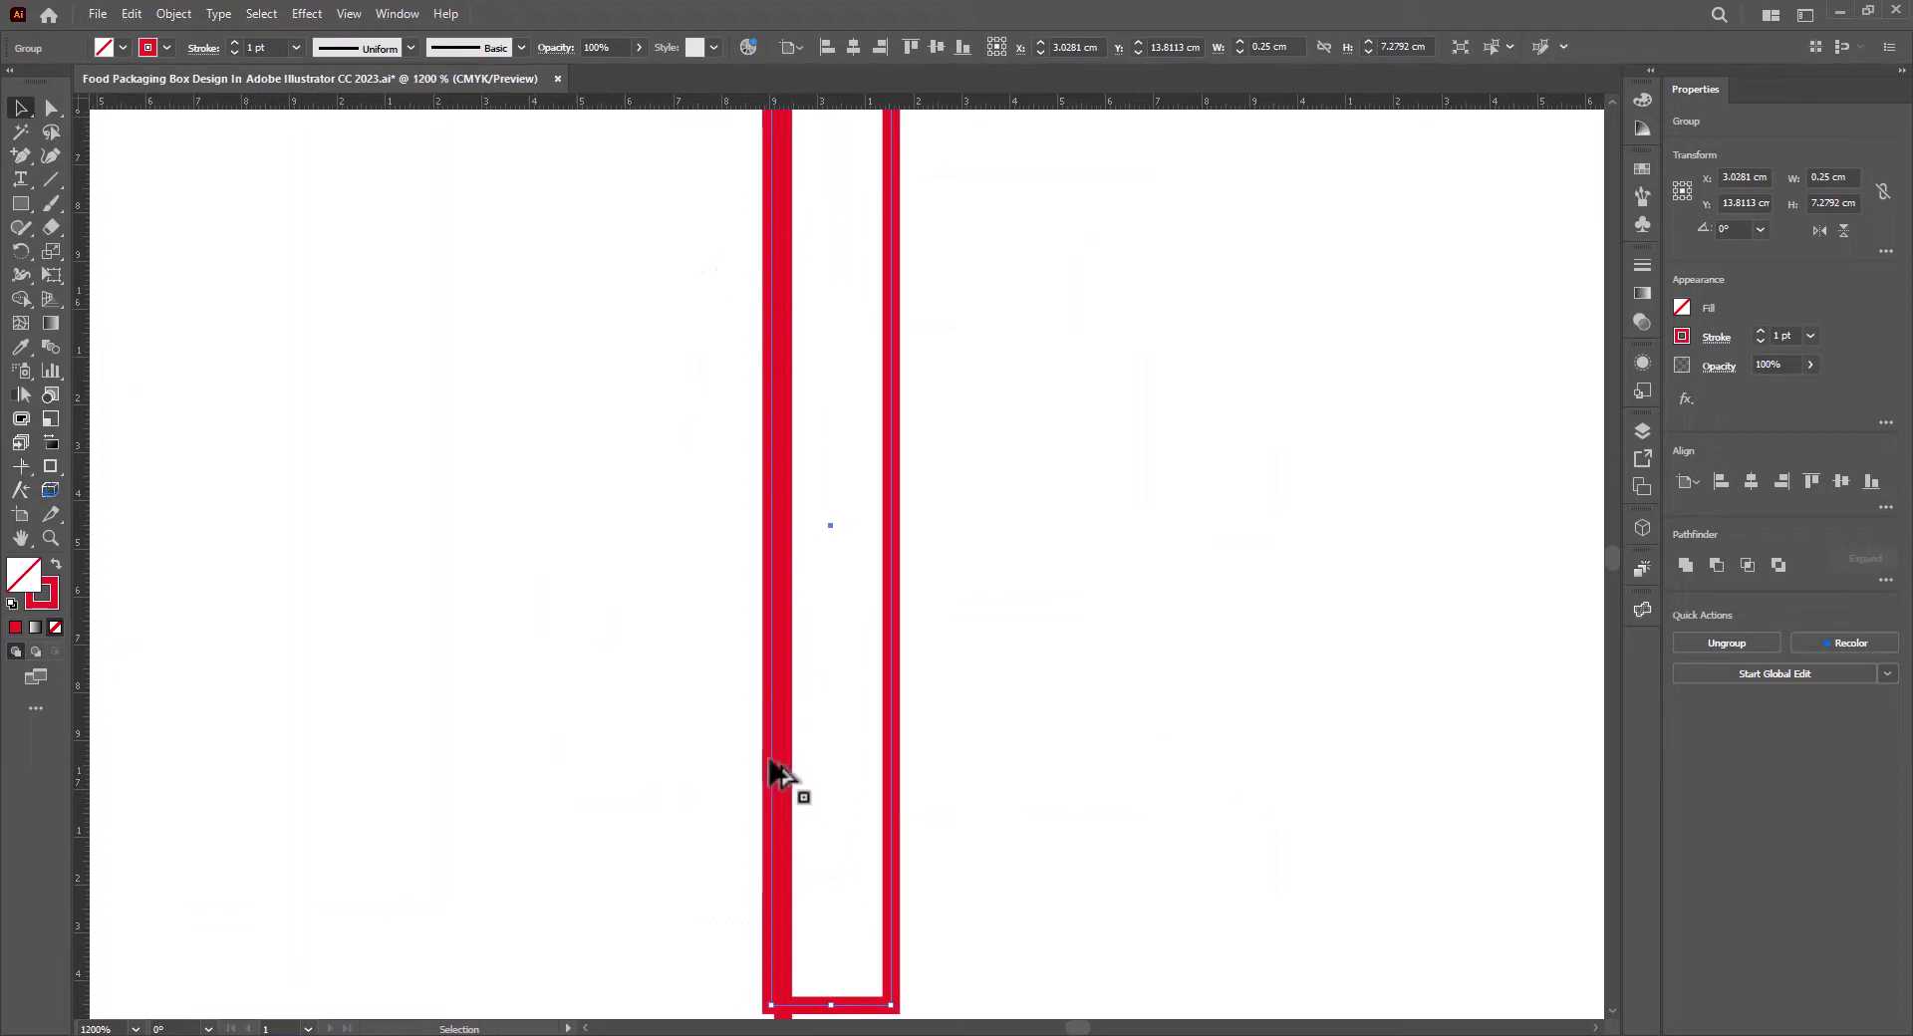
pyautogui.moveTo(773, 759); pyautogui.dragTo(786, 760)
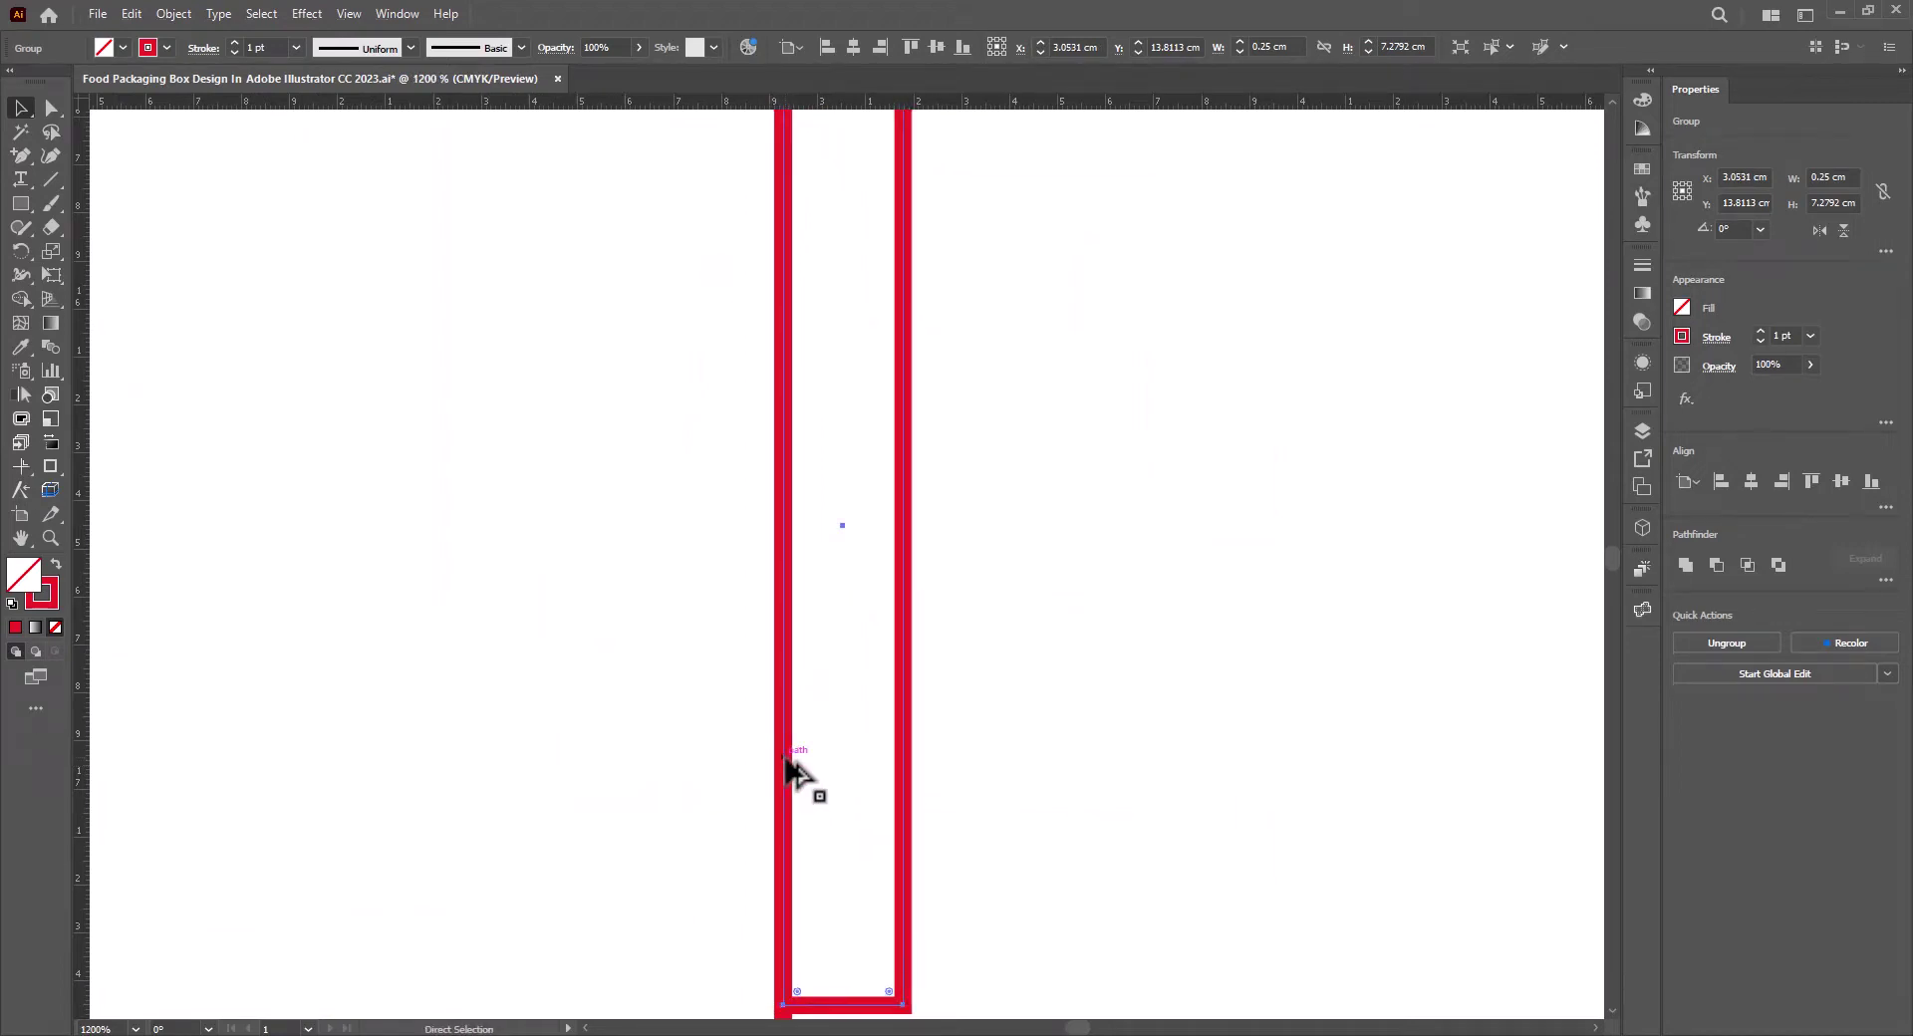
pyautogui.hotkey('ctrl', 'y')
pyautogui.hotkey('ctrl', 'y')
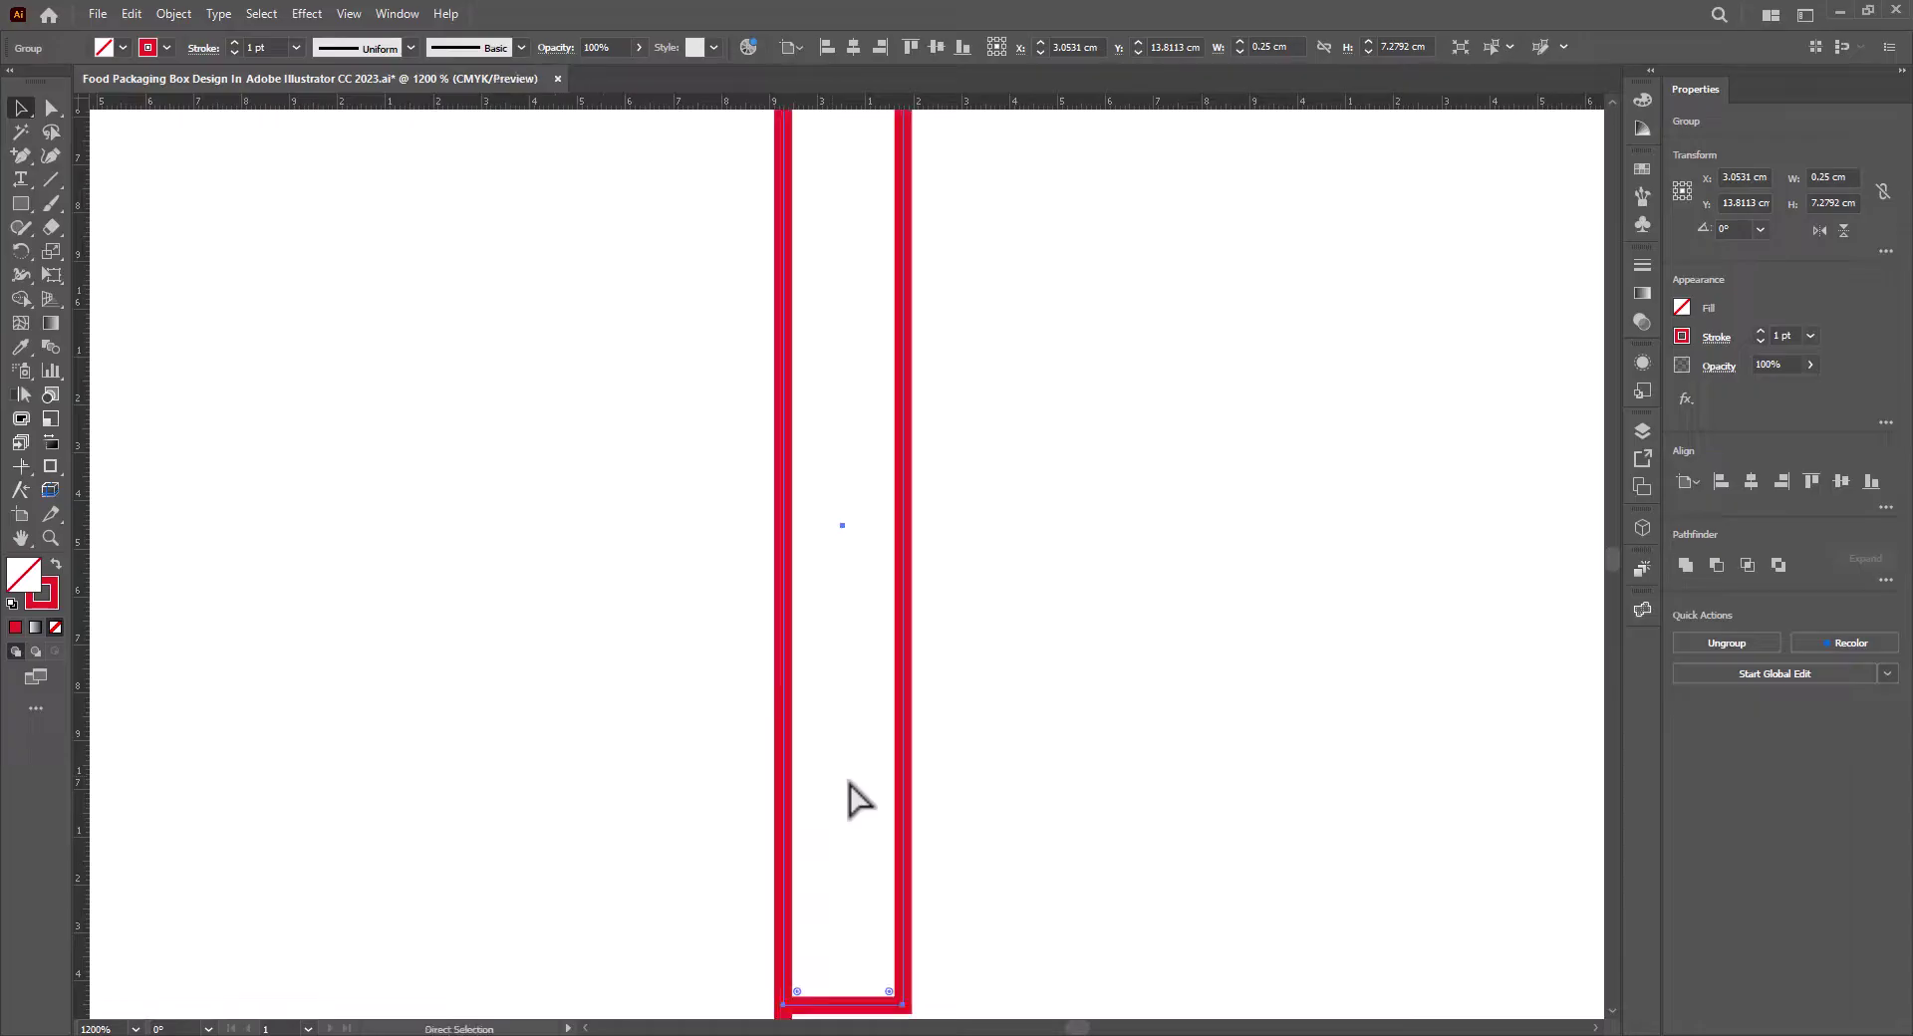
pyautogui.scroll(-7, 1064, 681)
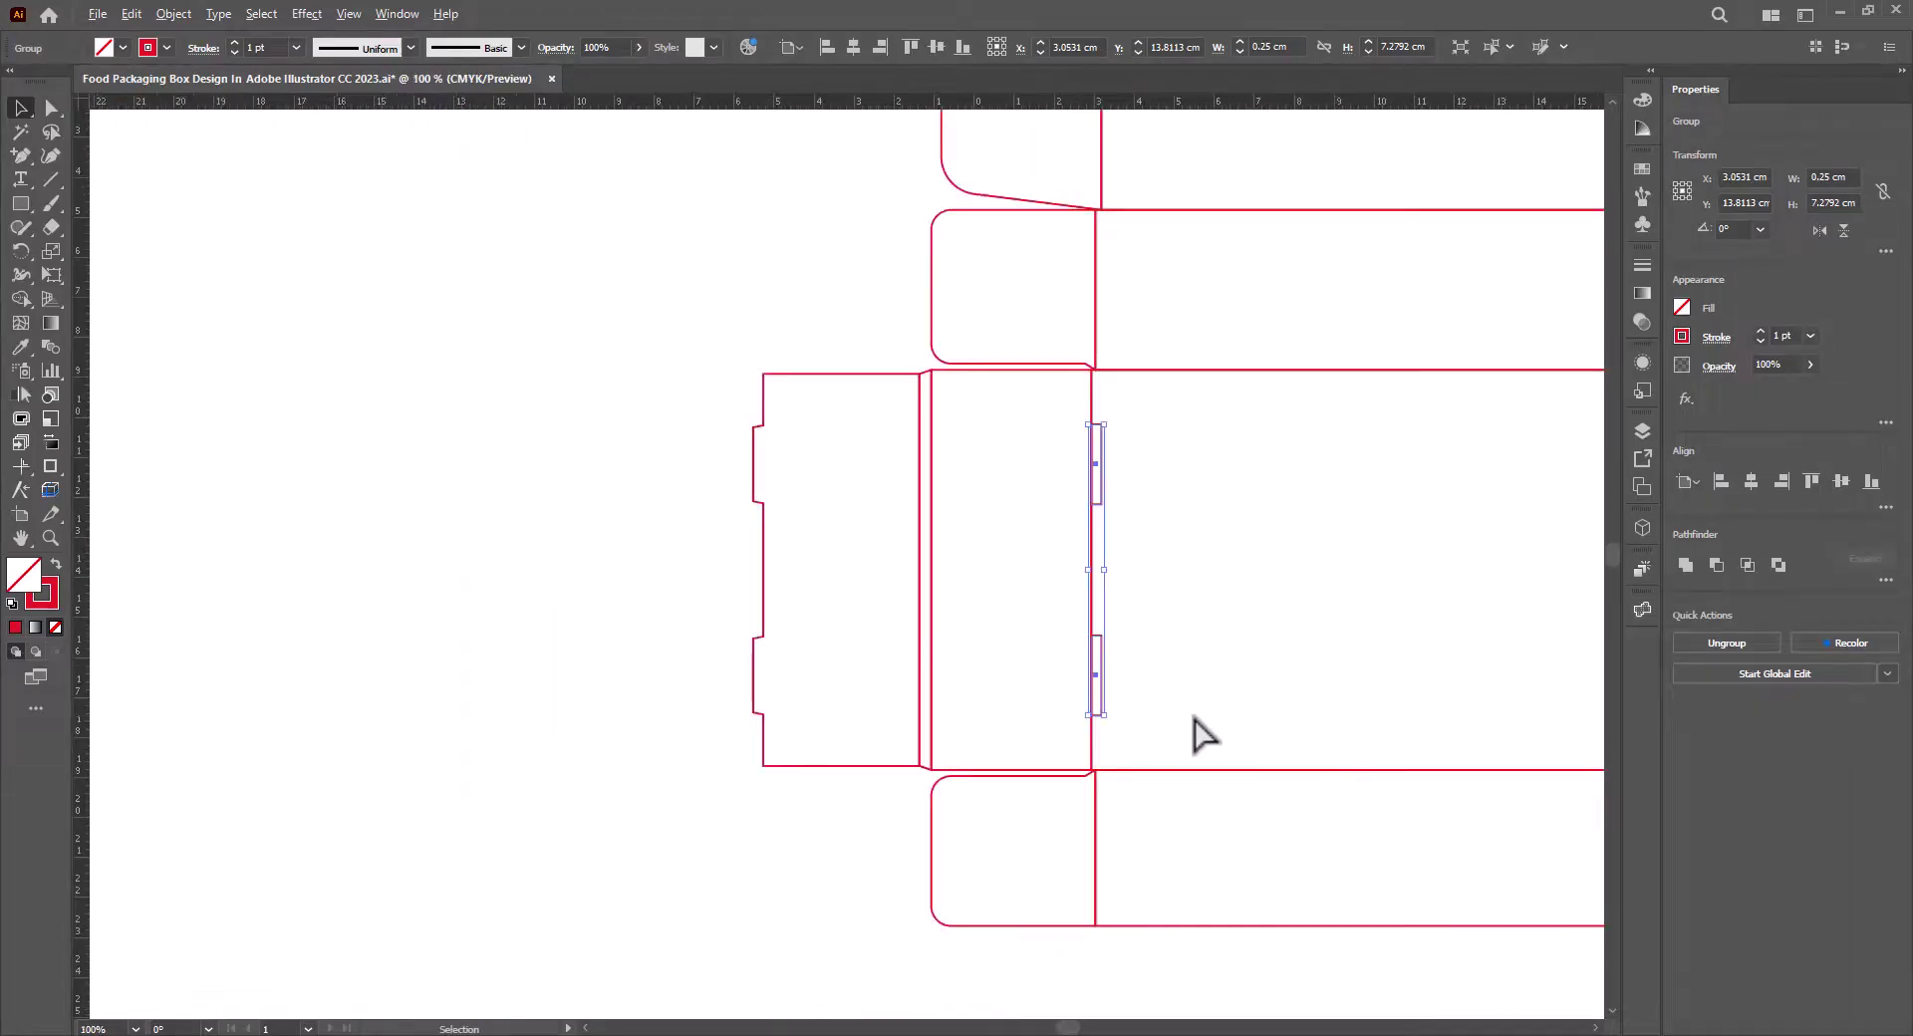
pyautogui.click(1349, 871)
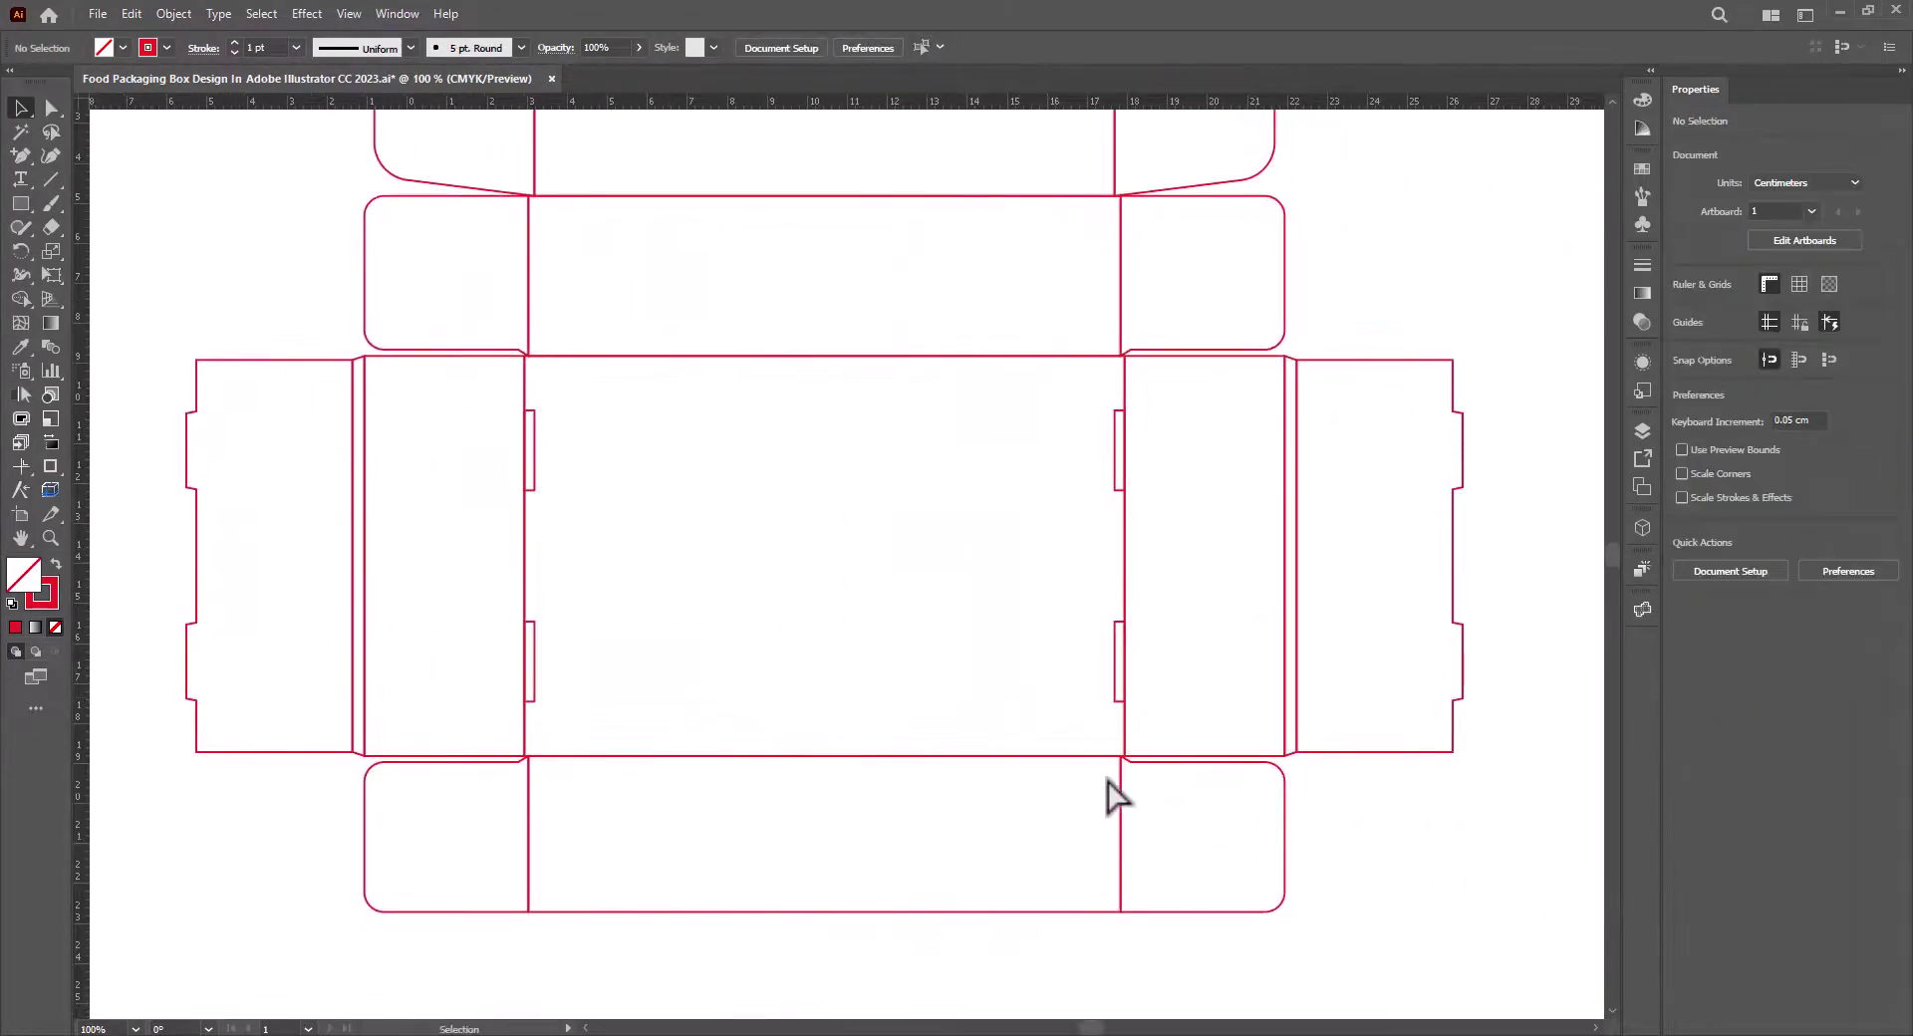
# Select the whole dieline and convert it into separate line segments with the Pathfinder Outline operation.
pyautogui.scroll(-2, 1007, 735)
pyautogui.scroll(1, 1039, 685)
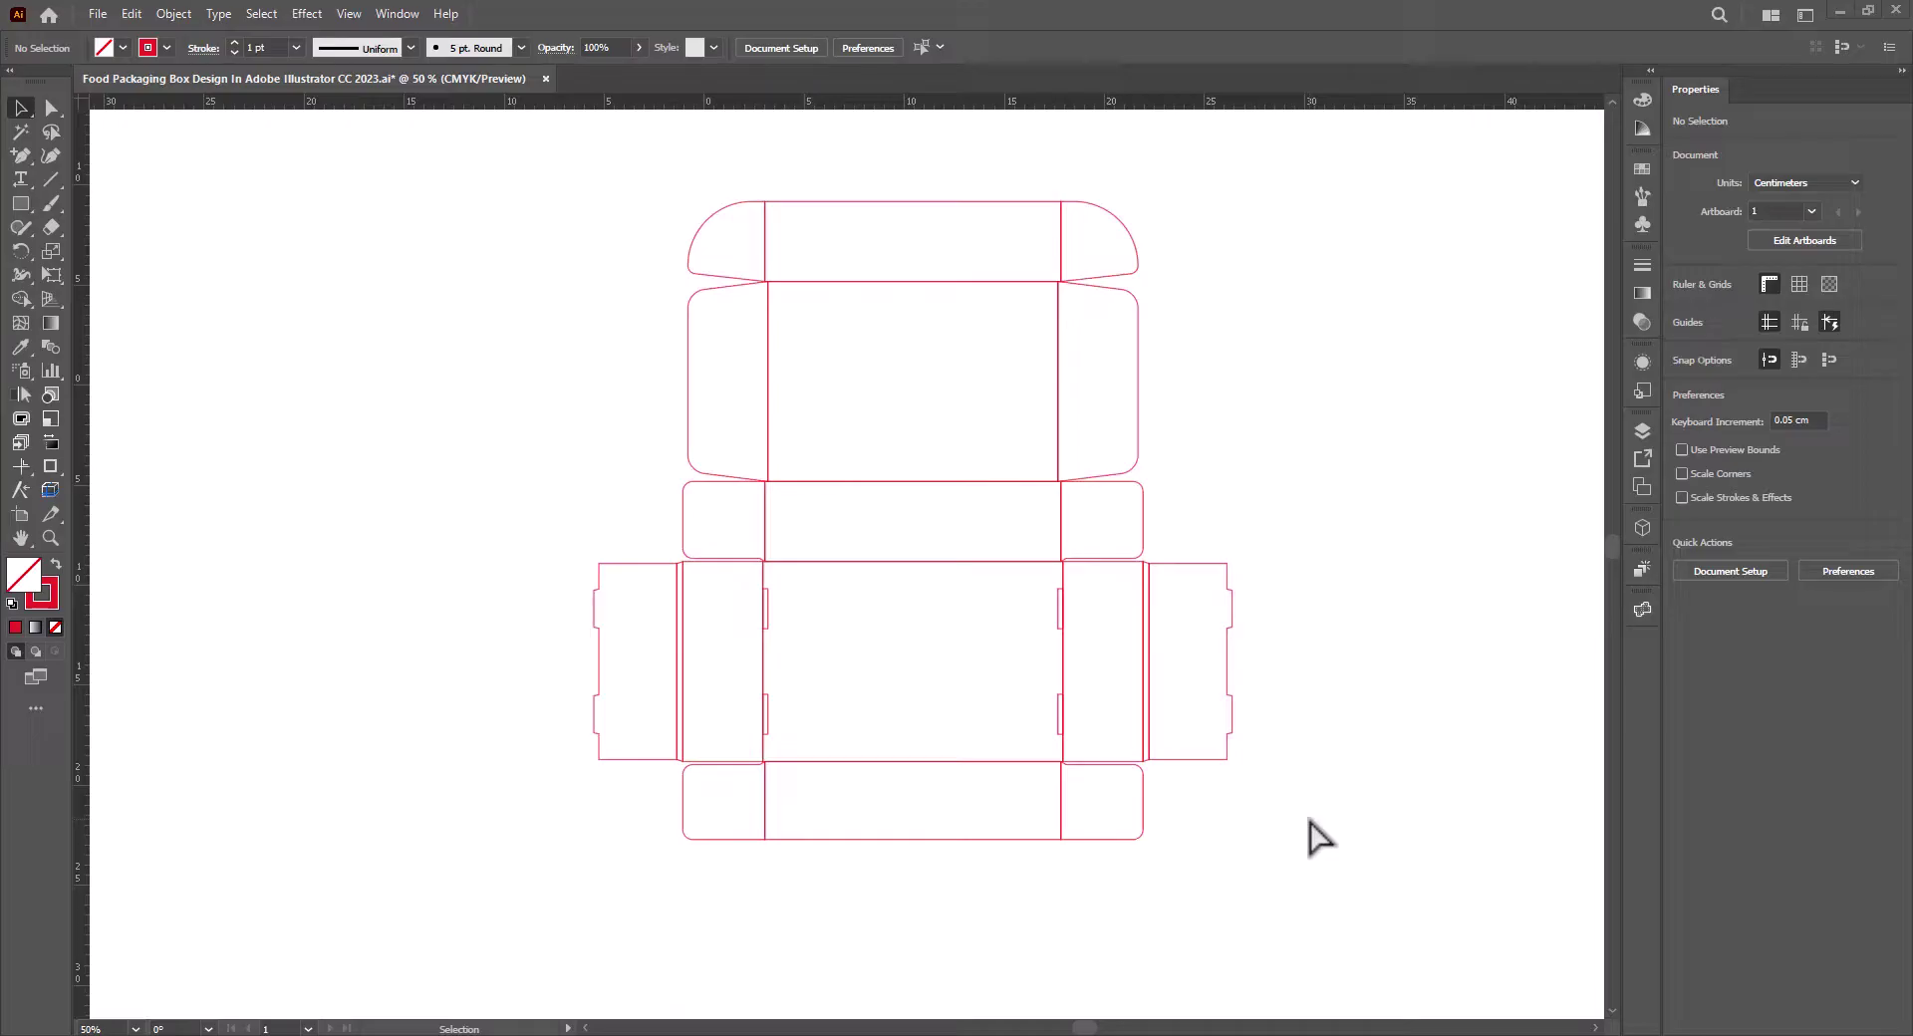
pyautogui.moveTo(1347, 897); pyautogui.dragTo(439, 177)
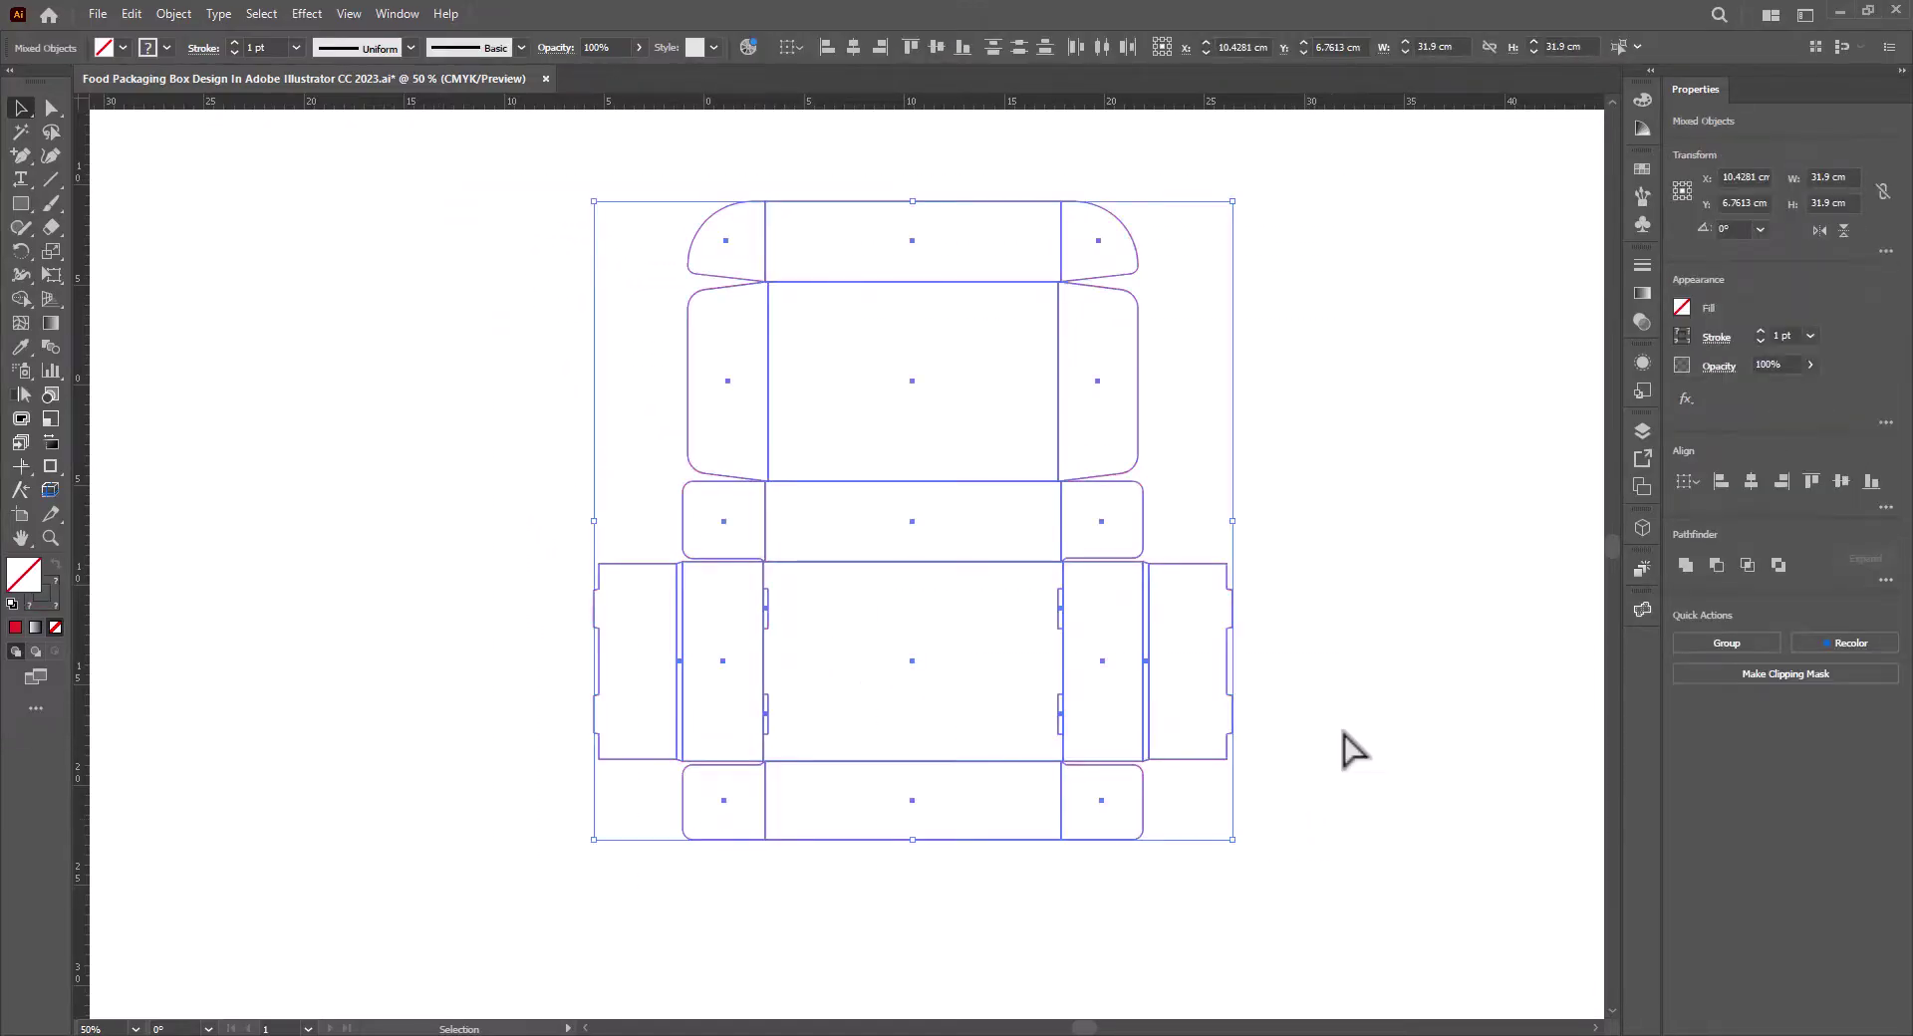
pyautogui.click(1885, 580)
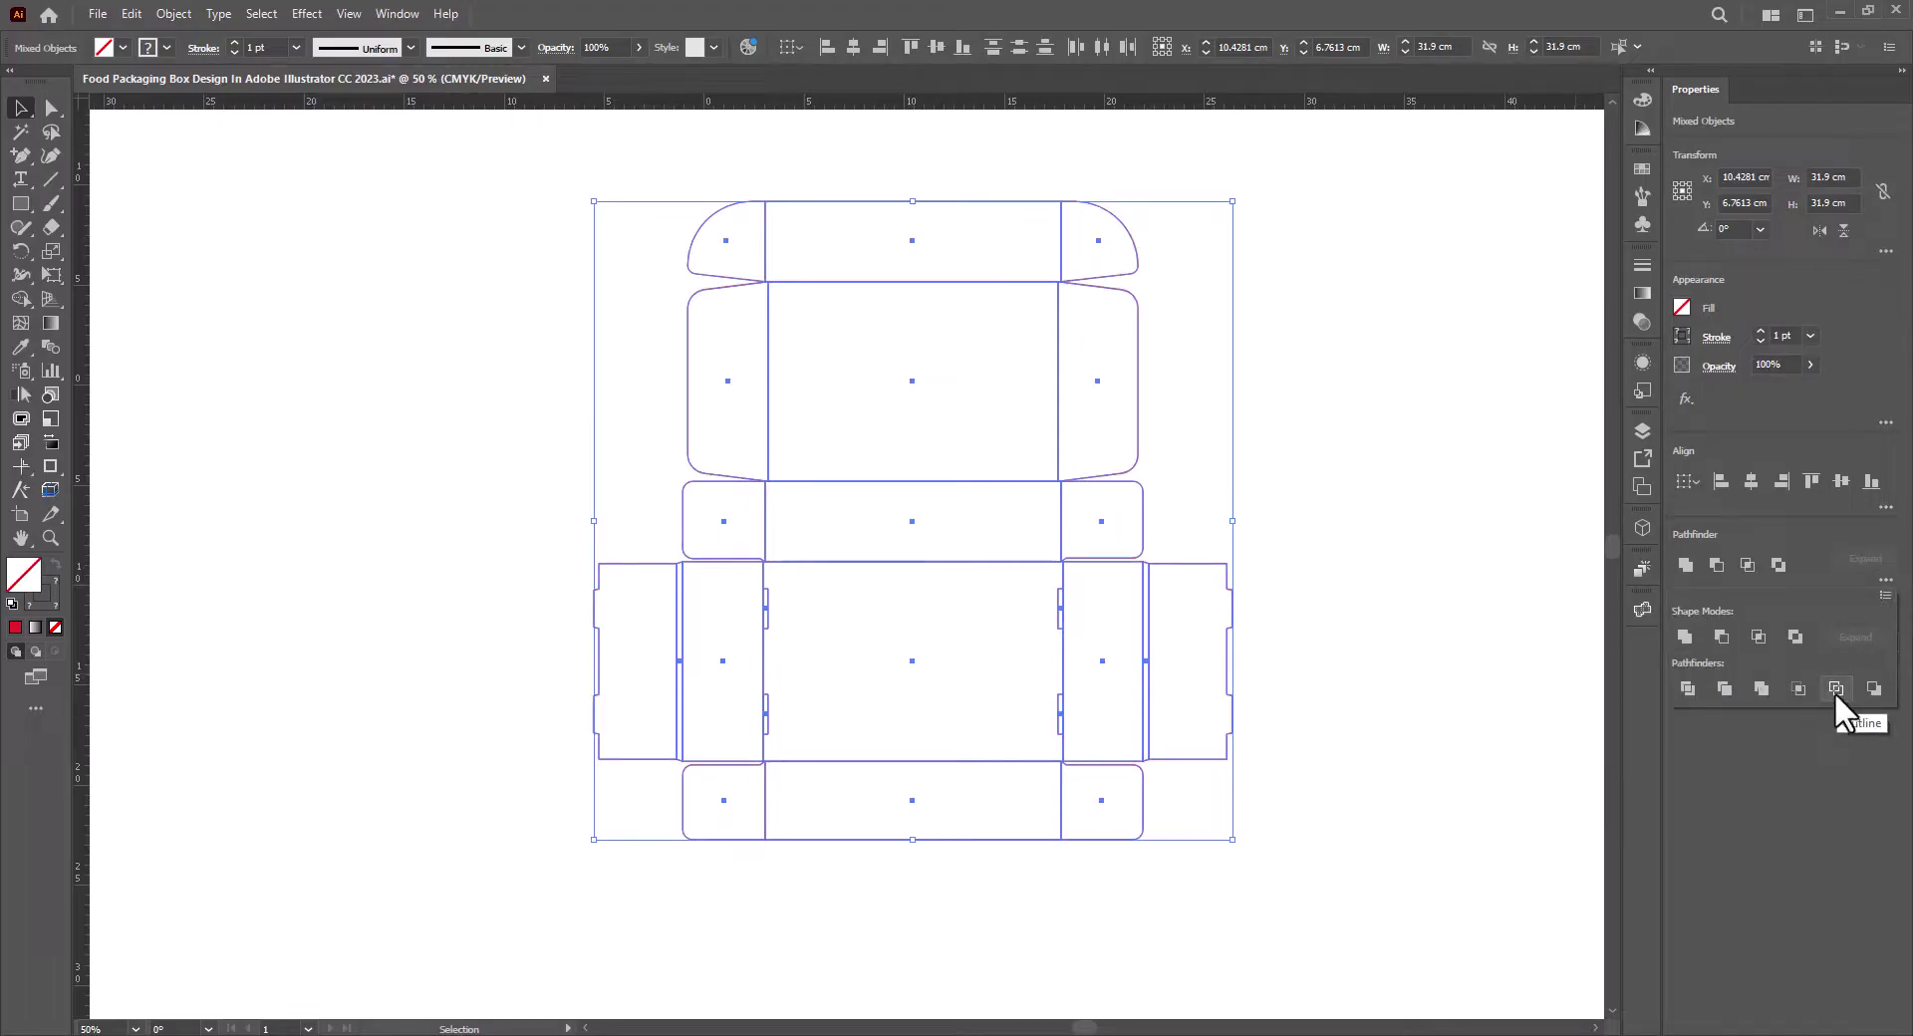
pyautogui.click(1836, 690)
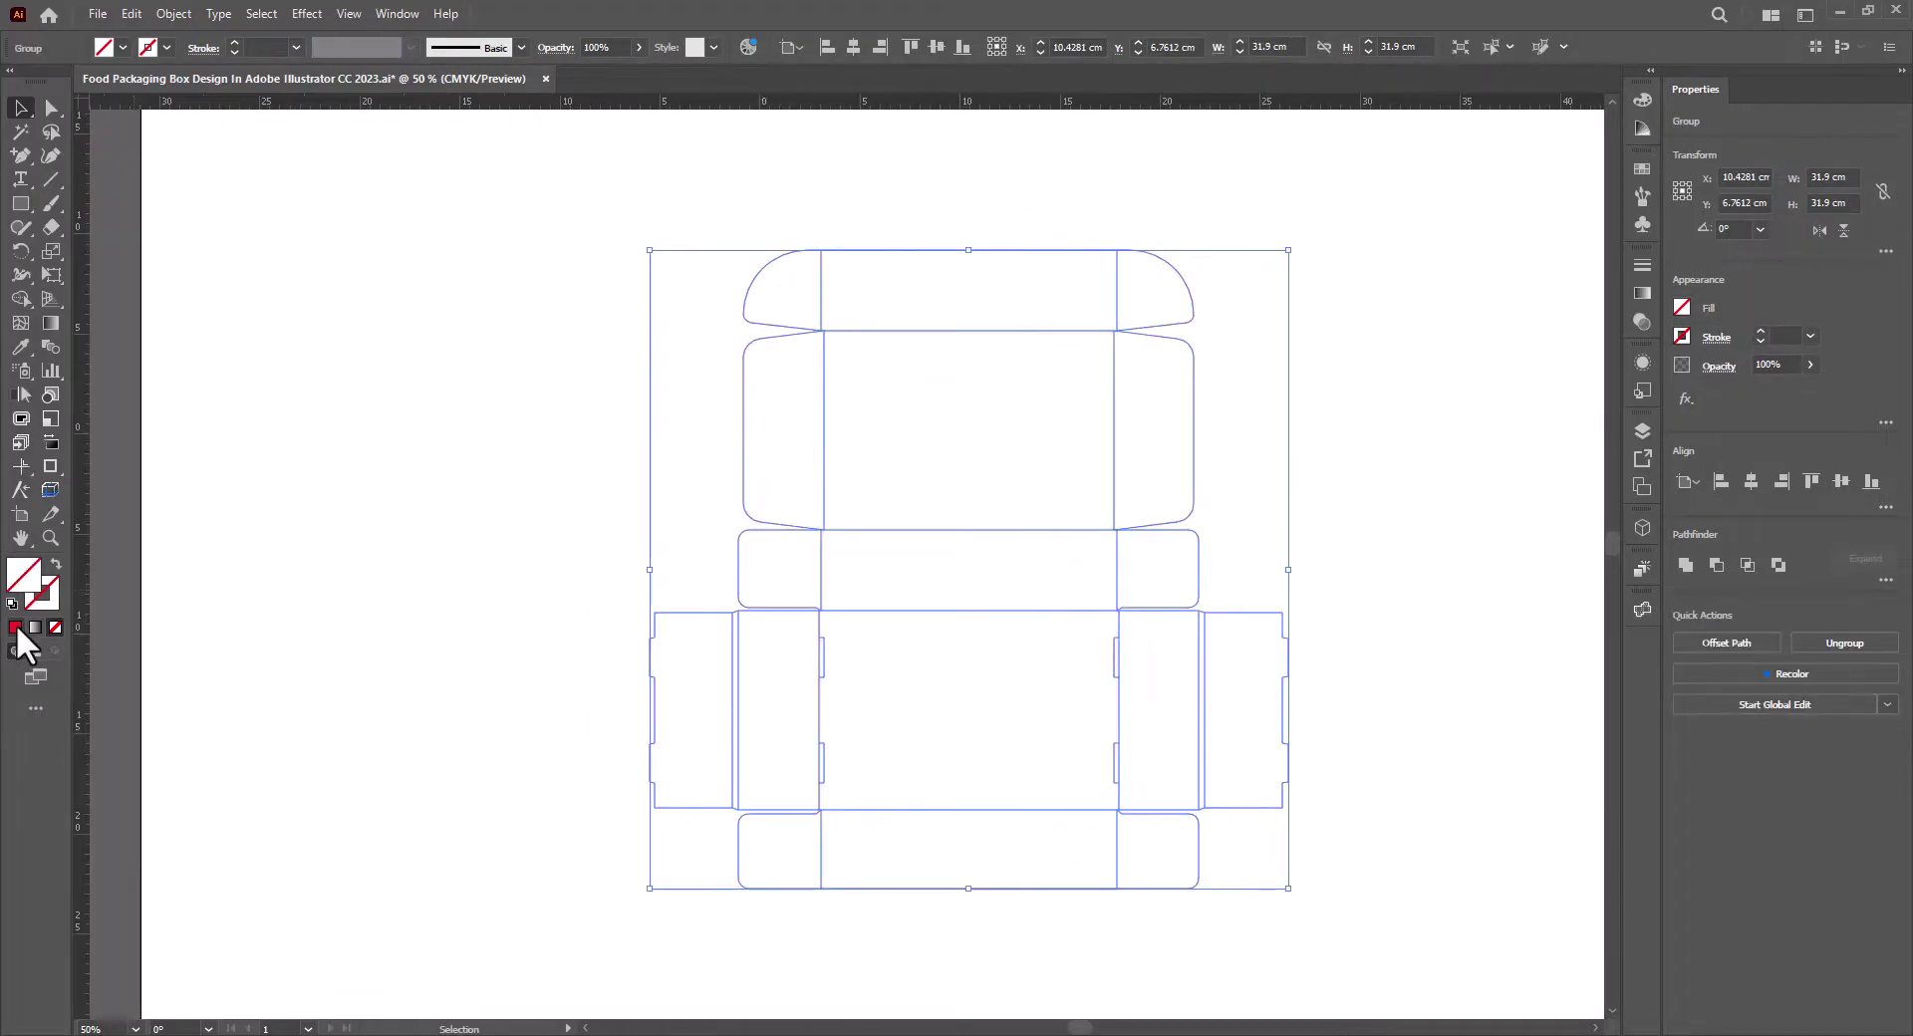
# Apply a red 1 pt stroke to the outlined dieline.
pyautogui.click(16, 627)
pyautogui.click(56, 627)
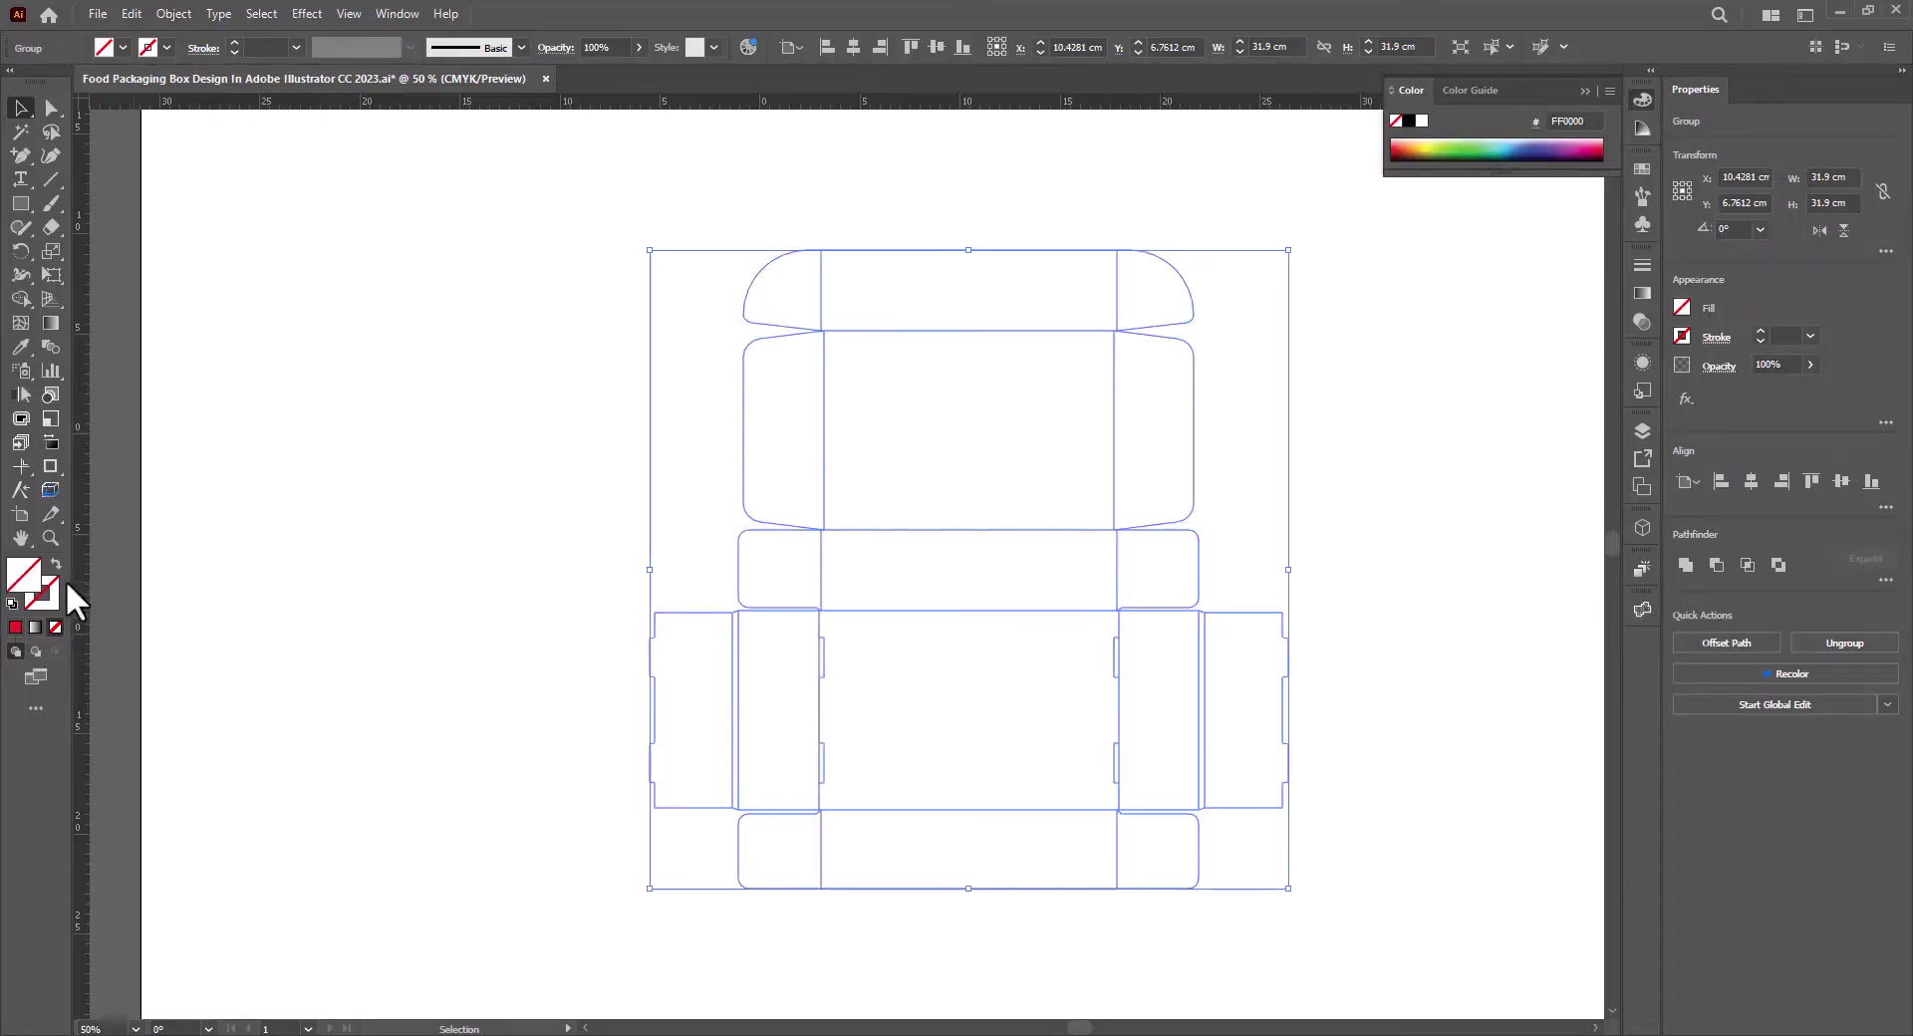
pyautogui.click(14, 628)
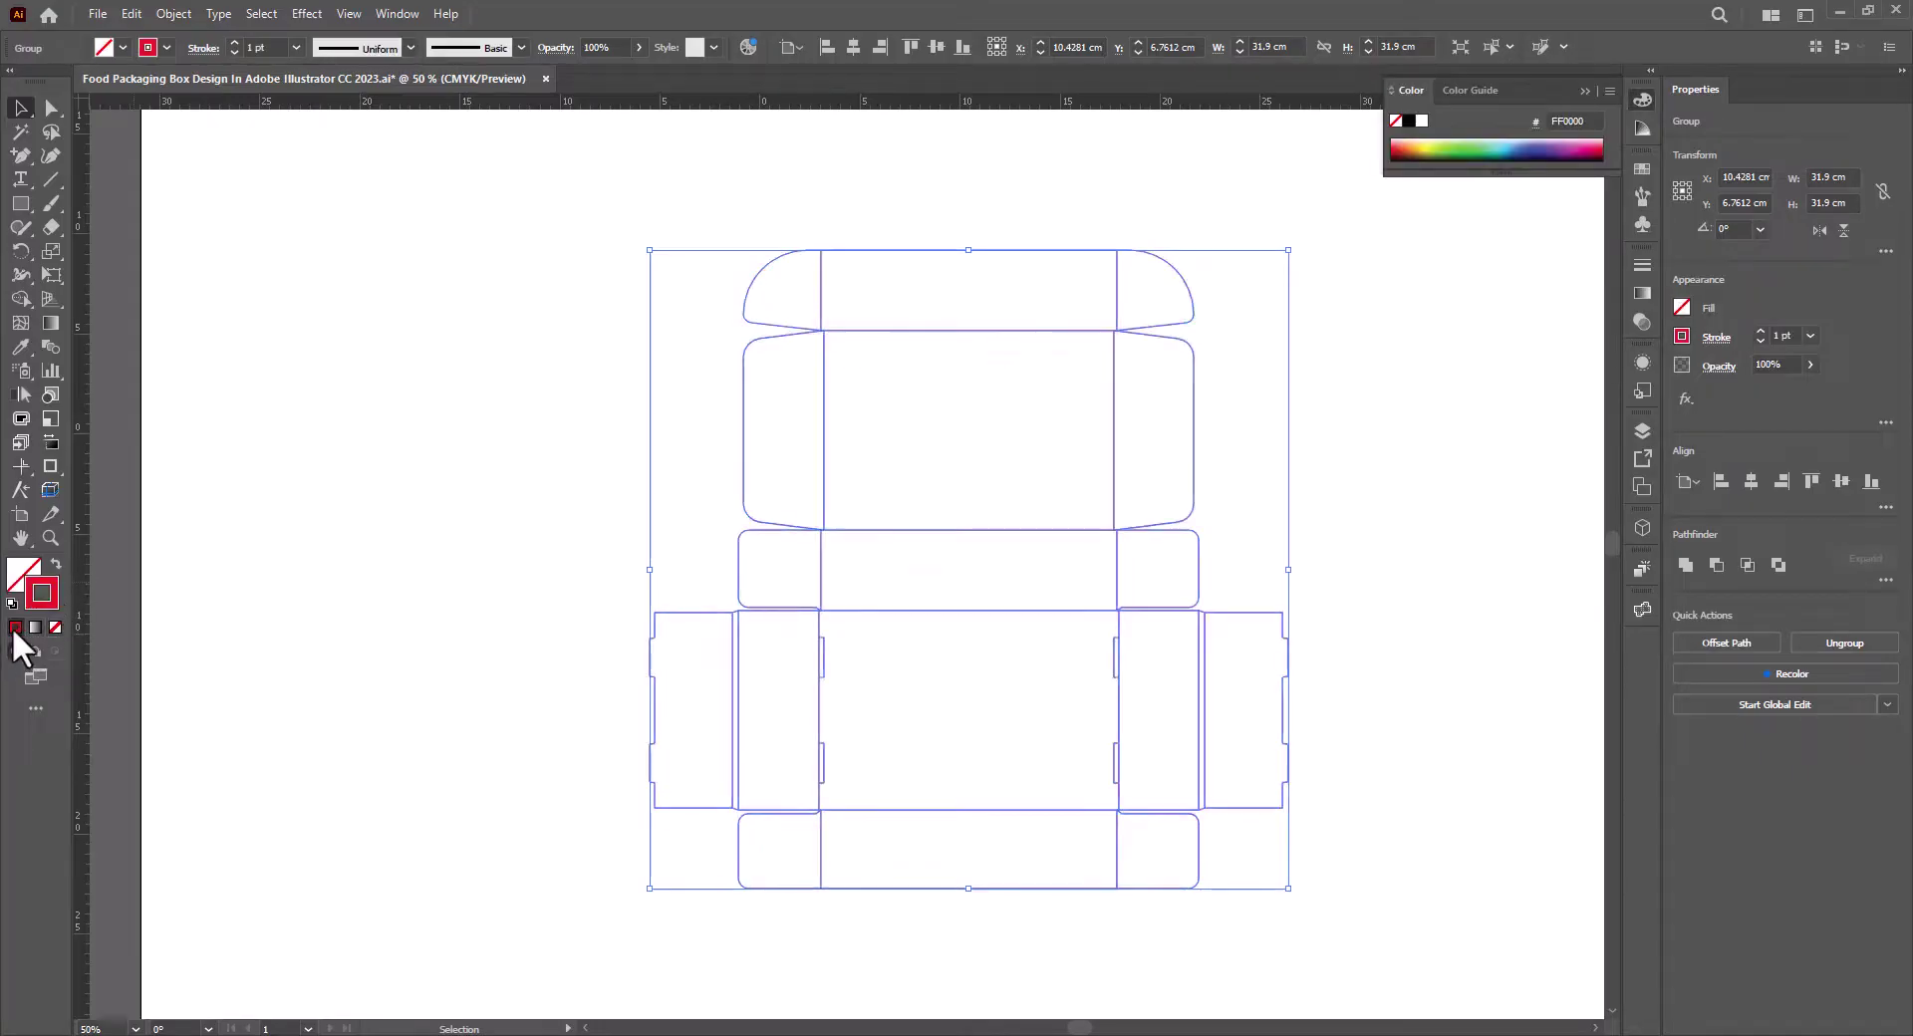
pyautogui.click(480, 650)
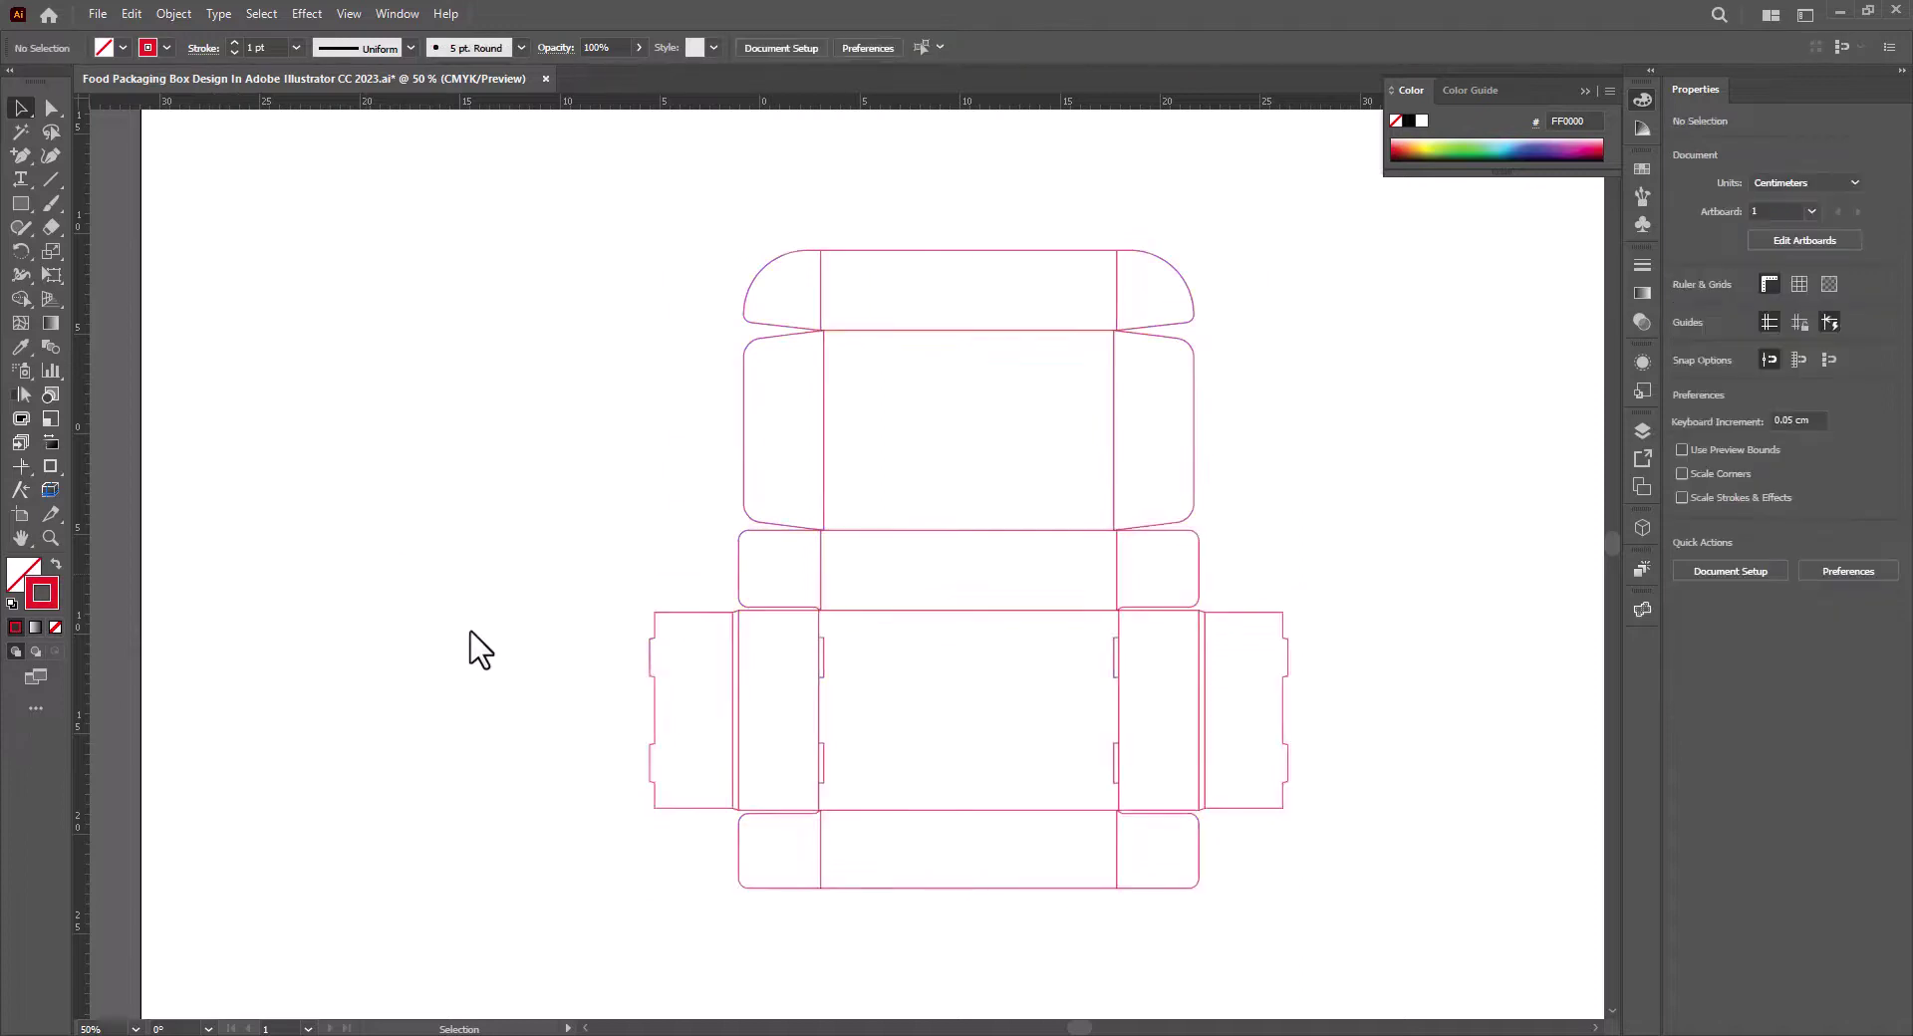
# Ungroup the outlined dieline into individual paths.
pyautogui.moveTo(916, 739); pyautogui.dragTo(828, 688)
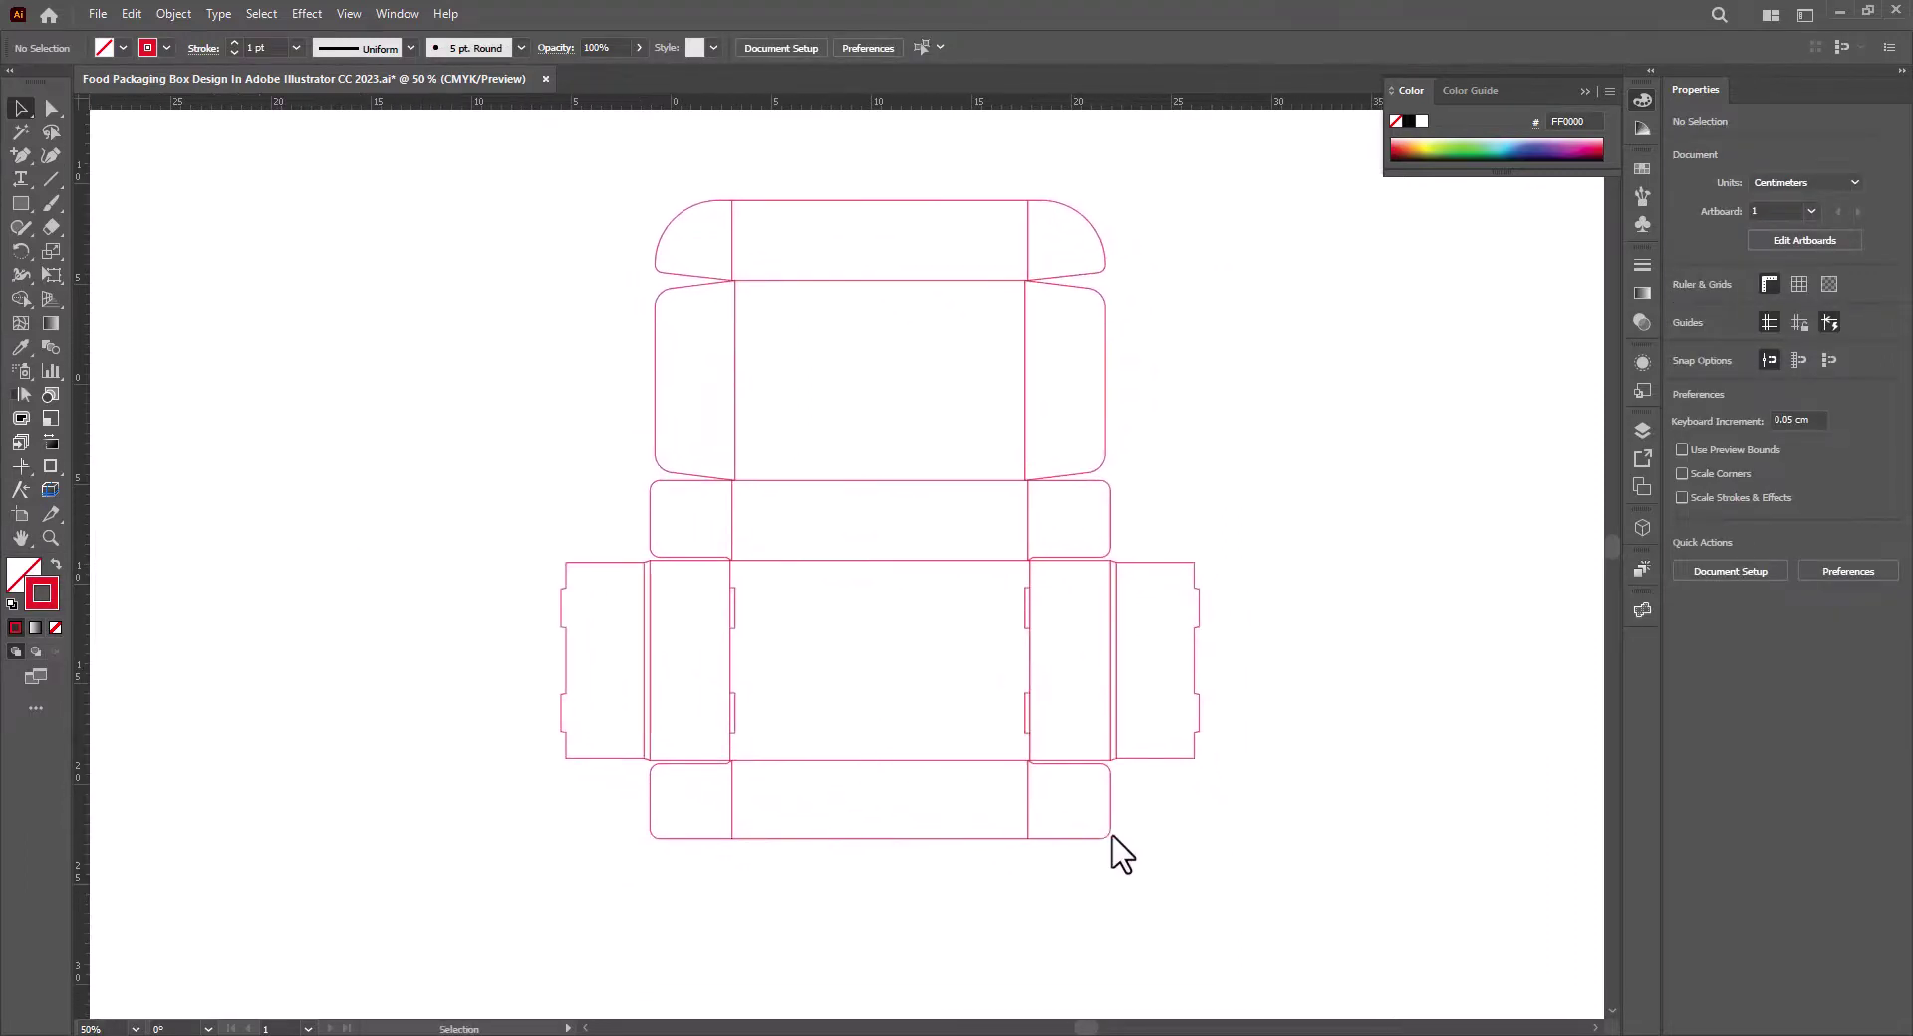
pyautogui.moveTo(1279, 896); pyautogui.dragTo(392, 169)
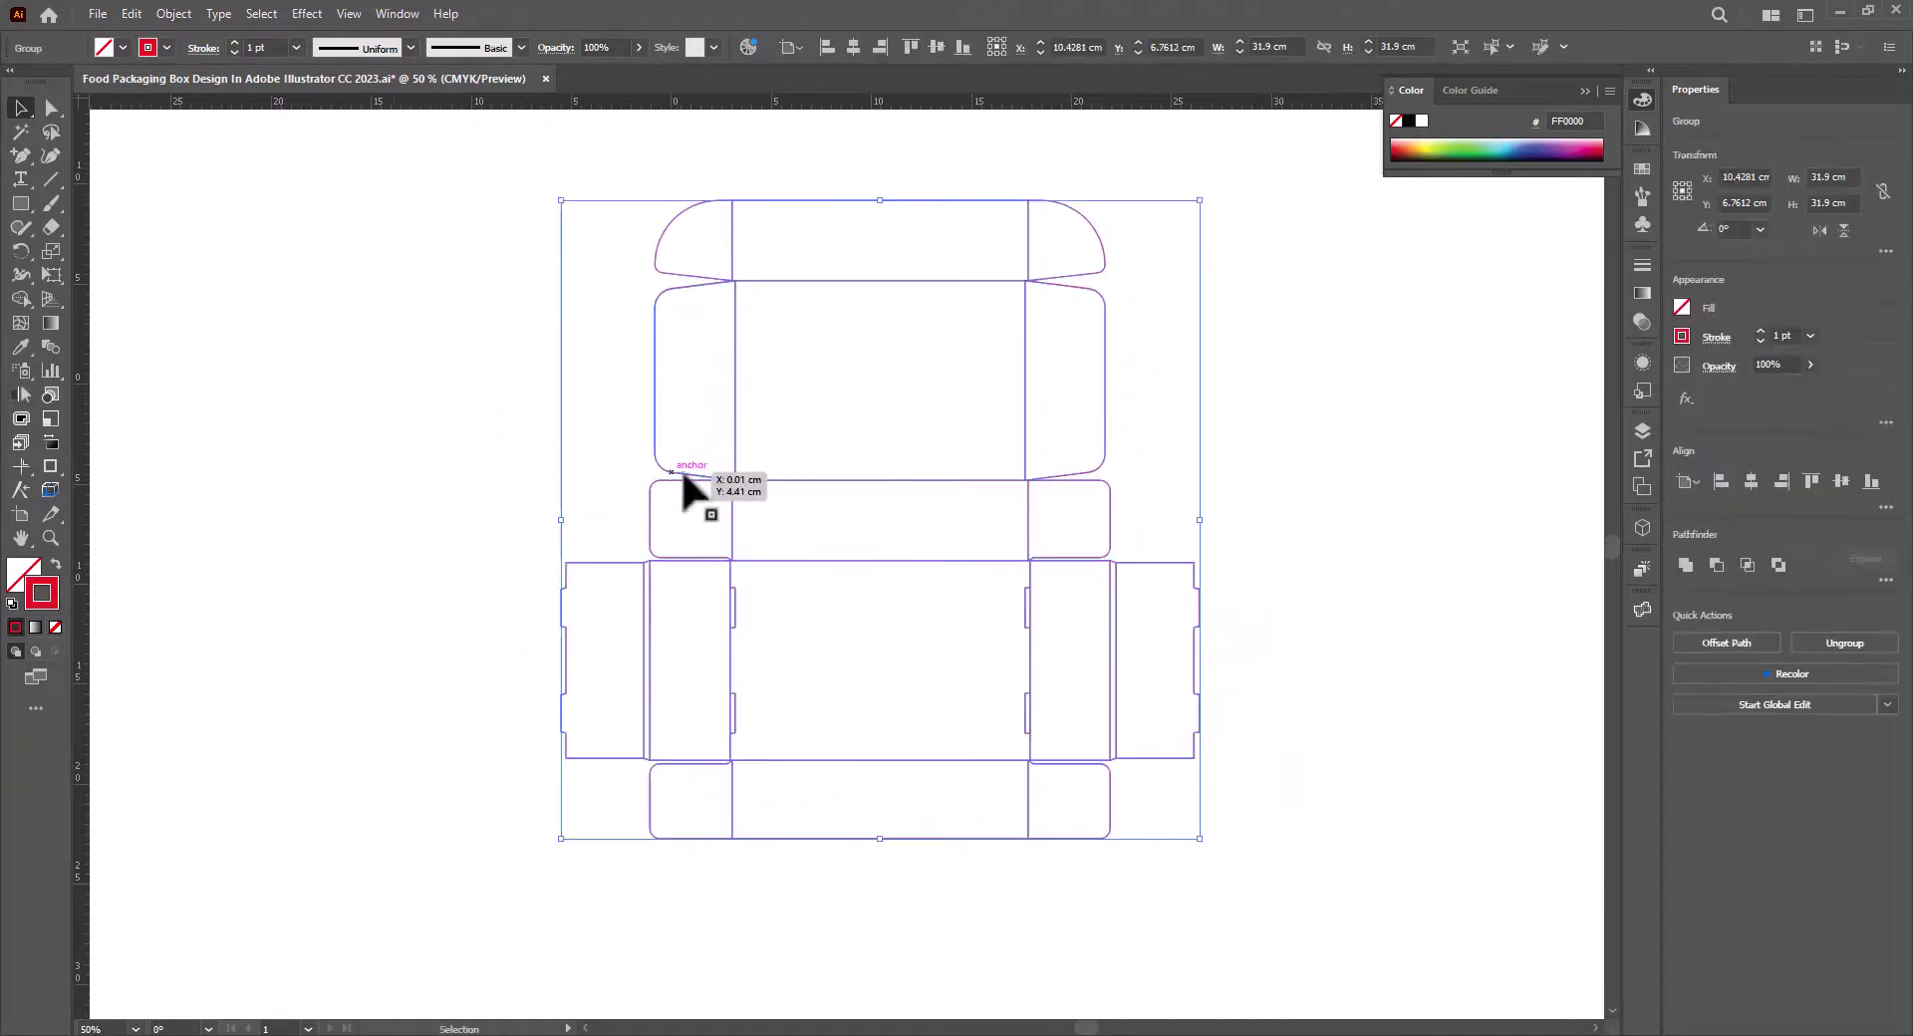
pyautogui.rightClick(1112, 510)
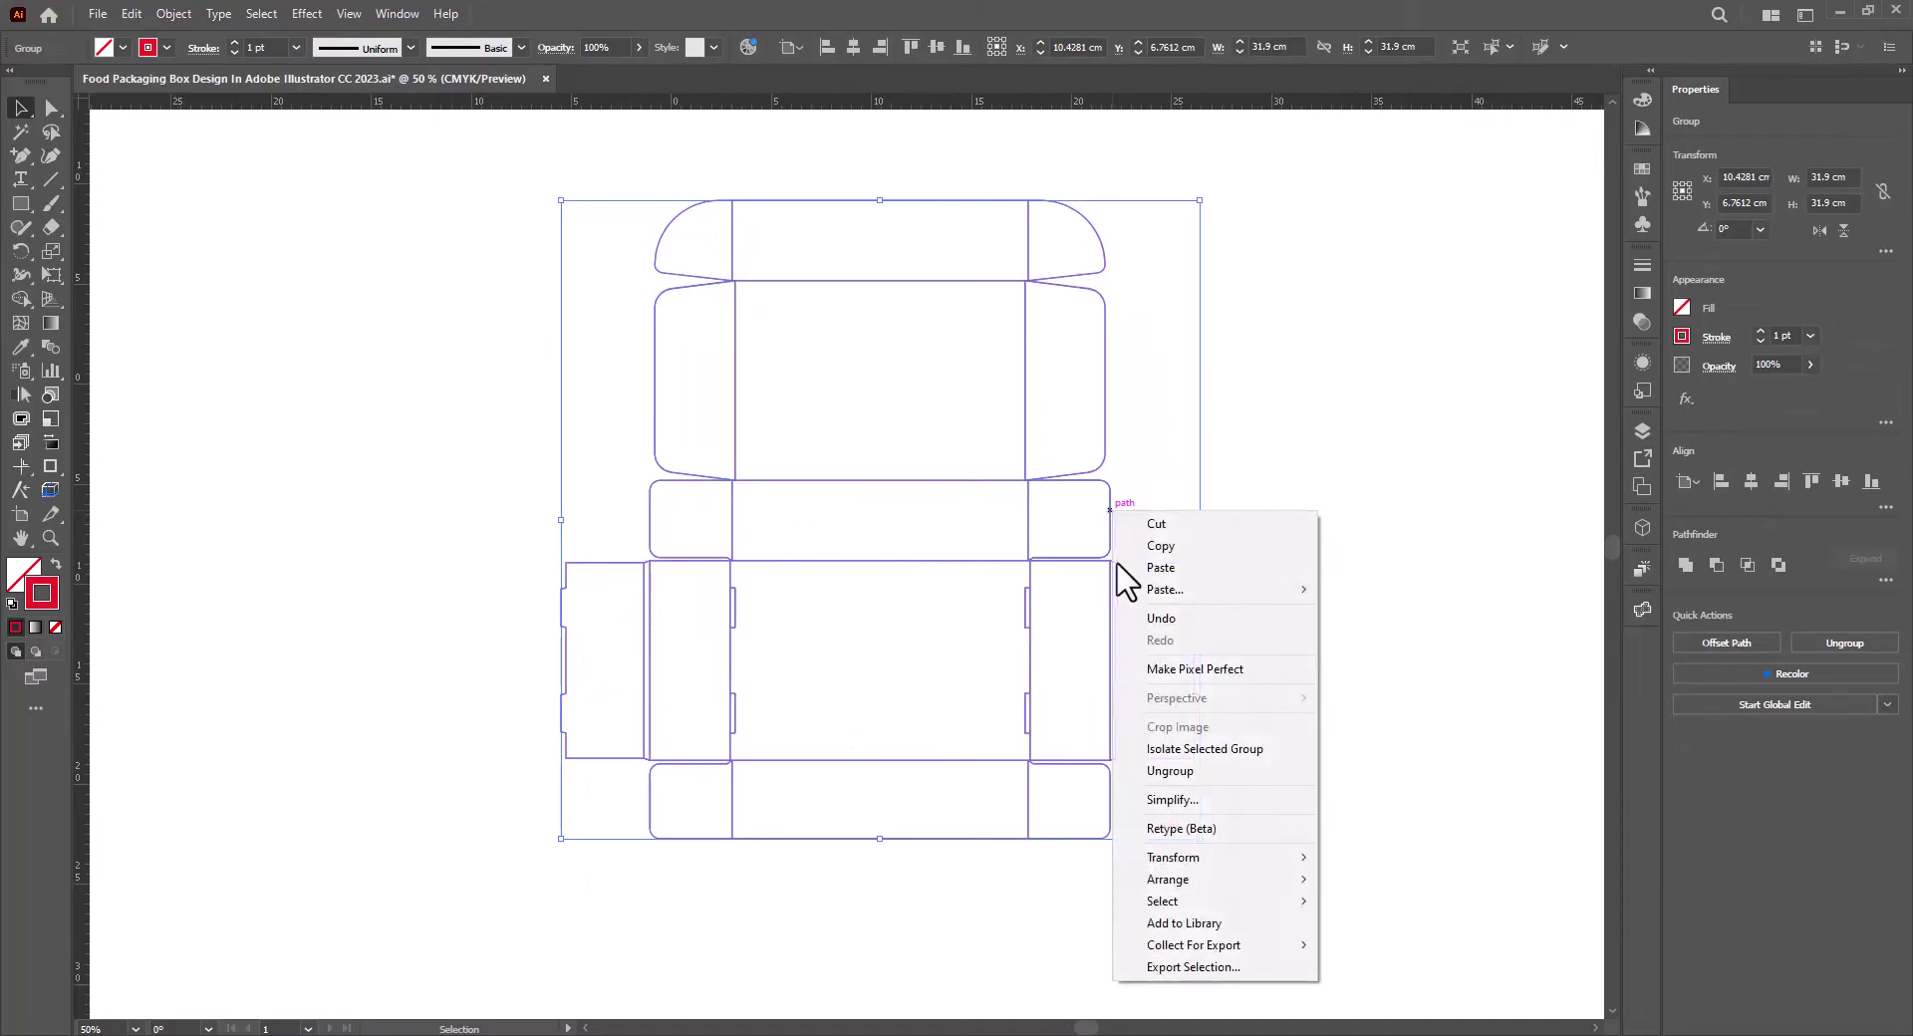
pyautogui.click(1170, 771)
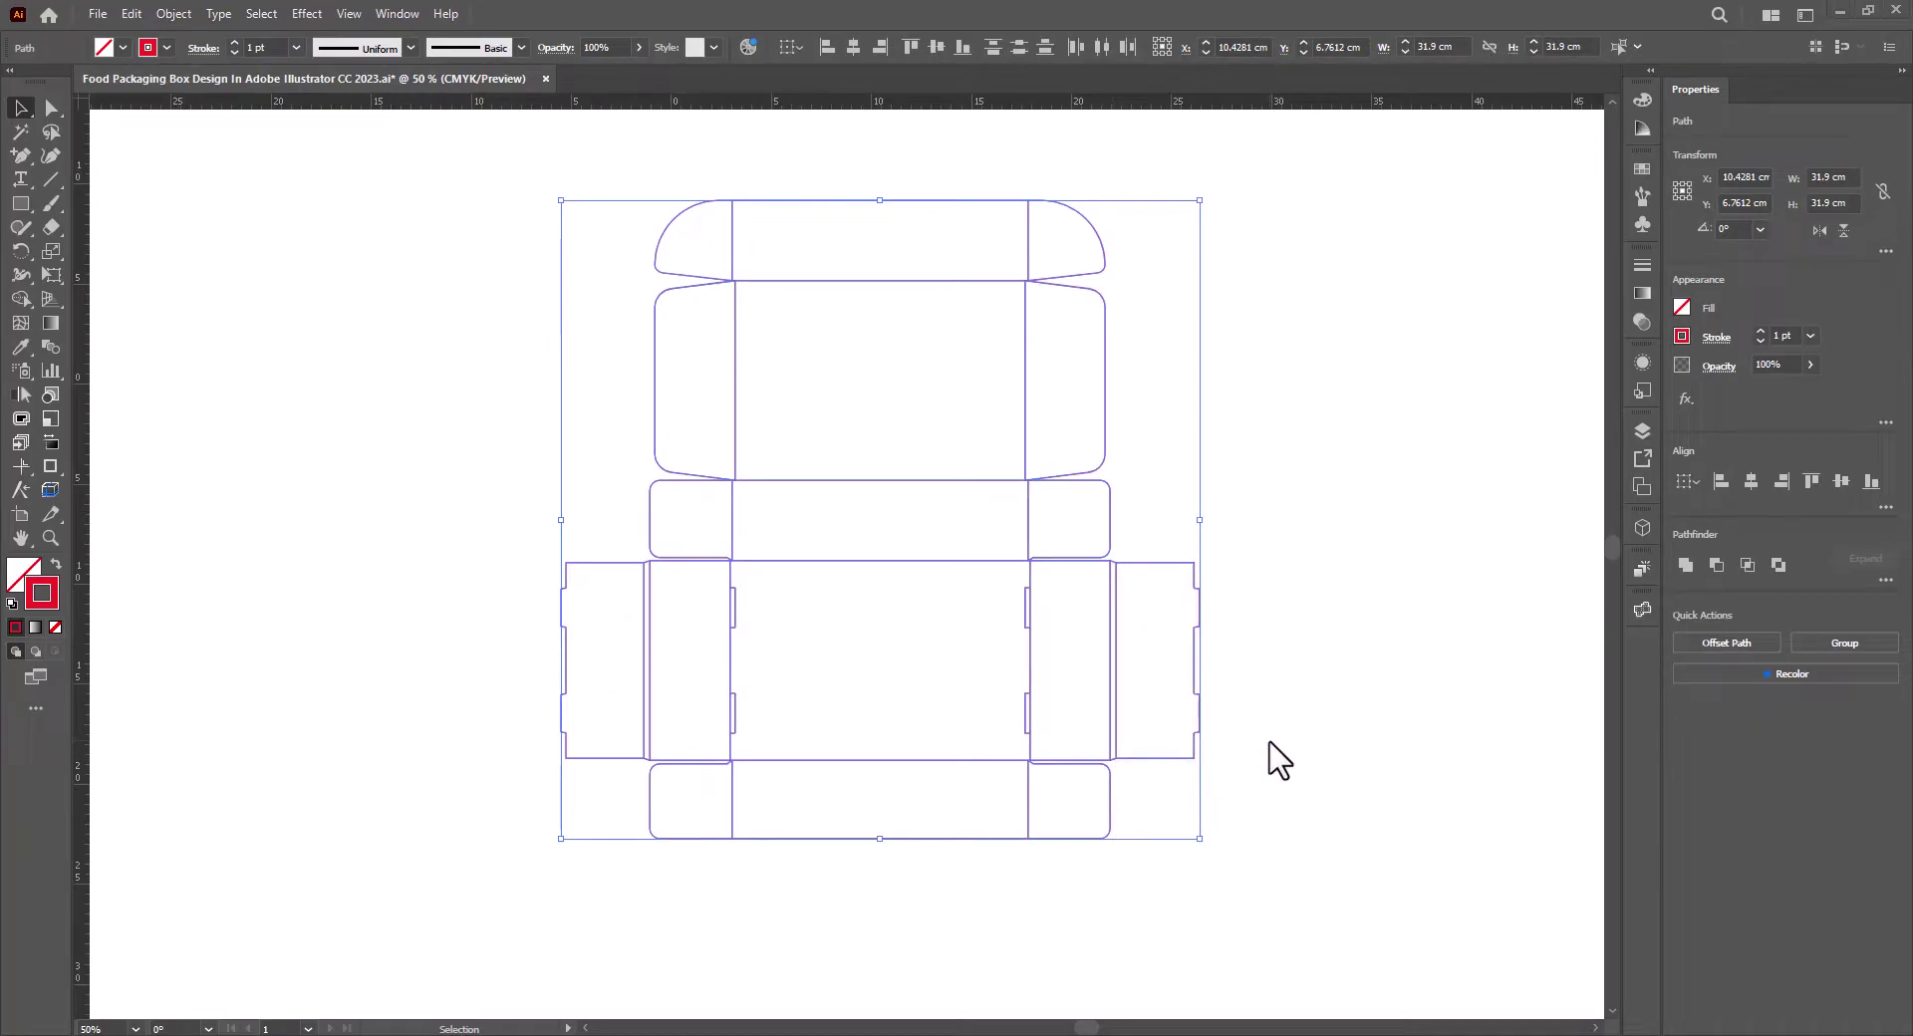
pyautogui.click(1260, 699)
# Hide the vertical fold lines between the side flaps and the three upper central panels.
pyautogui.moveTo(719, 236); pyautogui.dragTo(1034, 265)
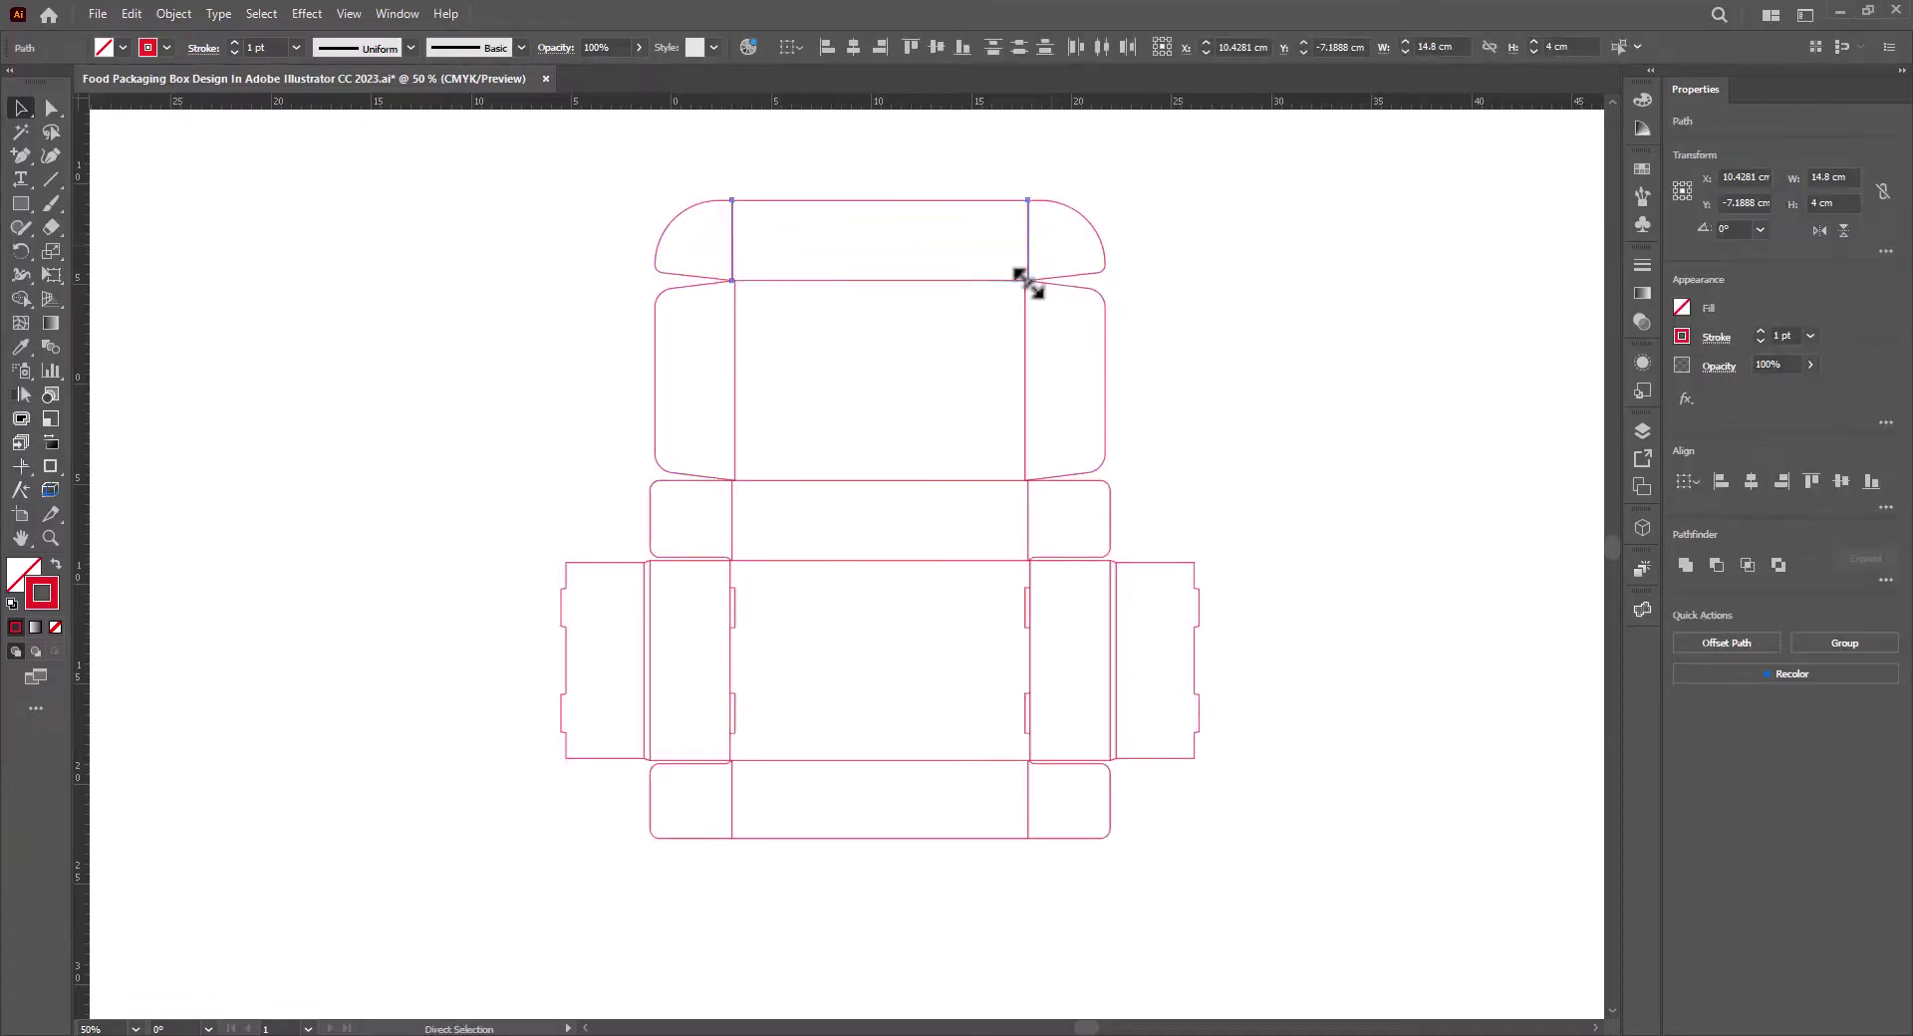
pyautogui.hotkey('ctrl', '3')
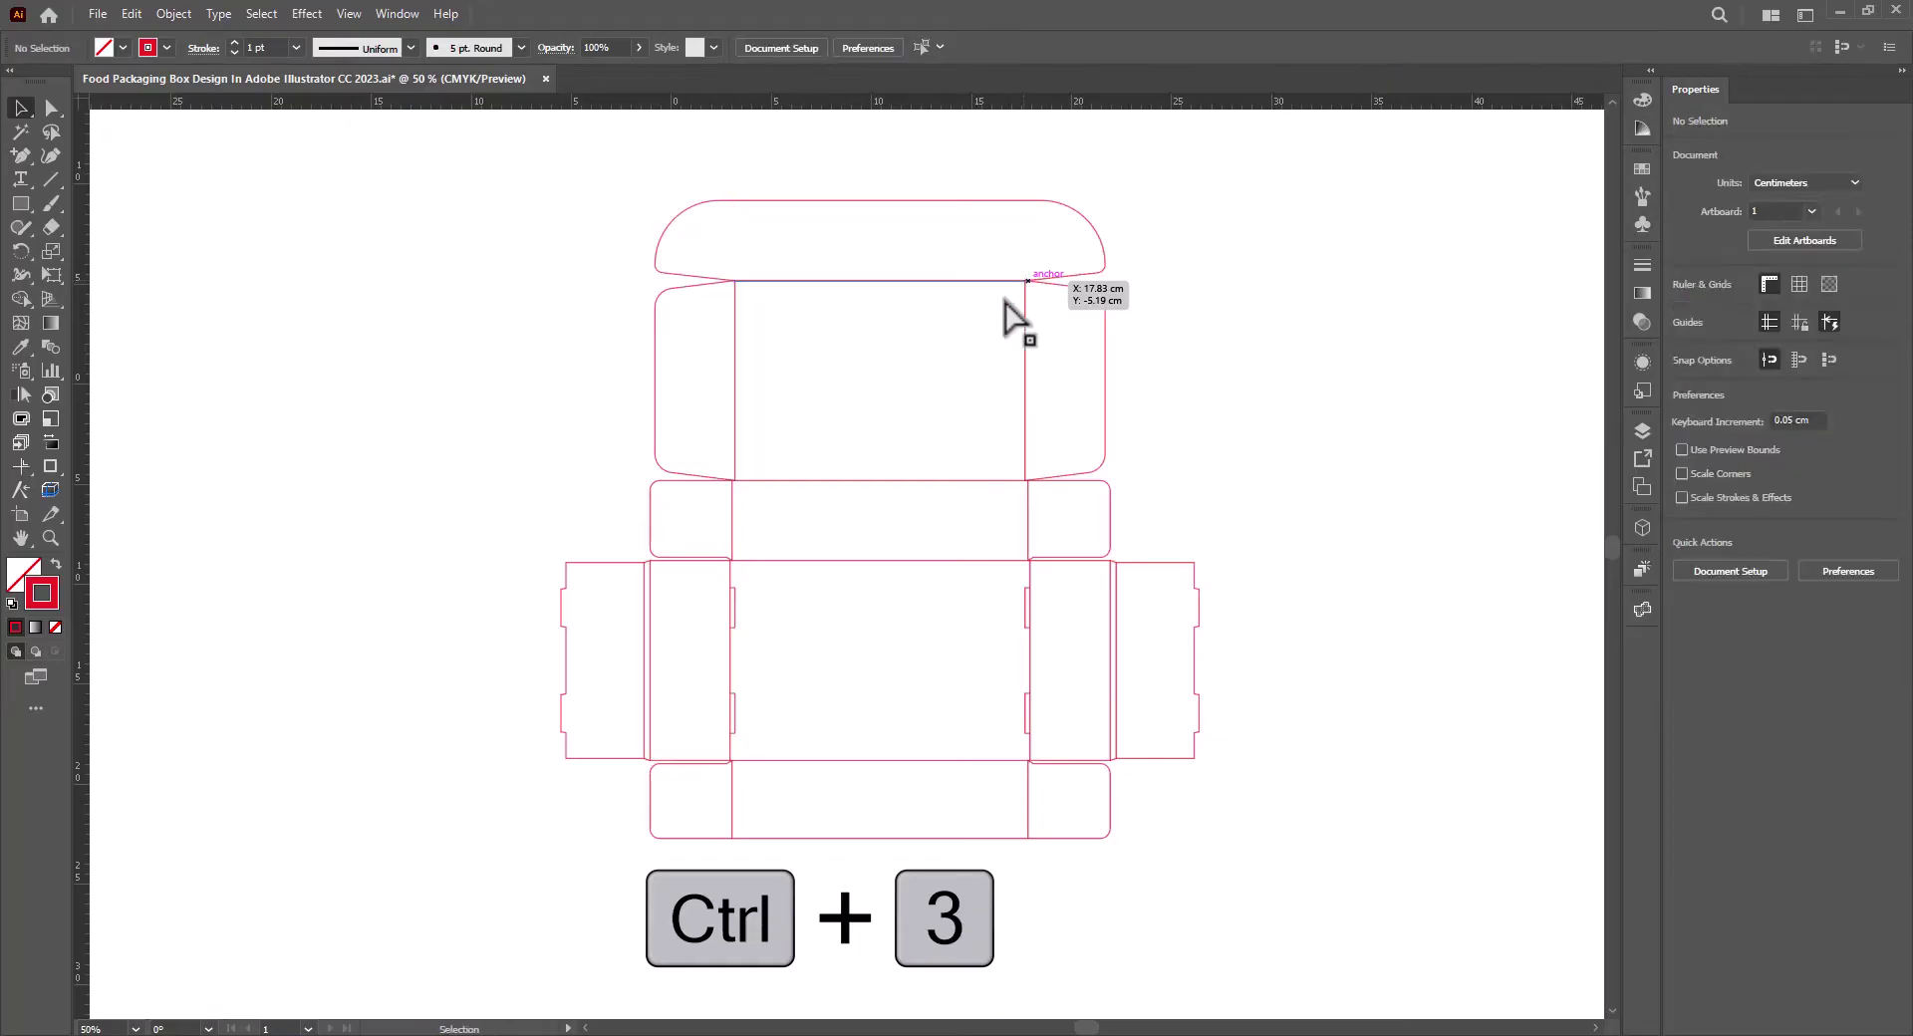
pyautogui.moveTo(725, 365); pyautogui.dragTo(1054, 370)
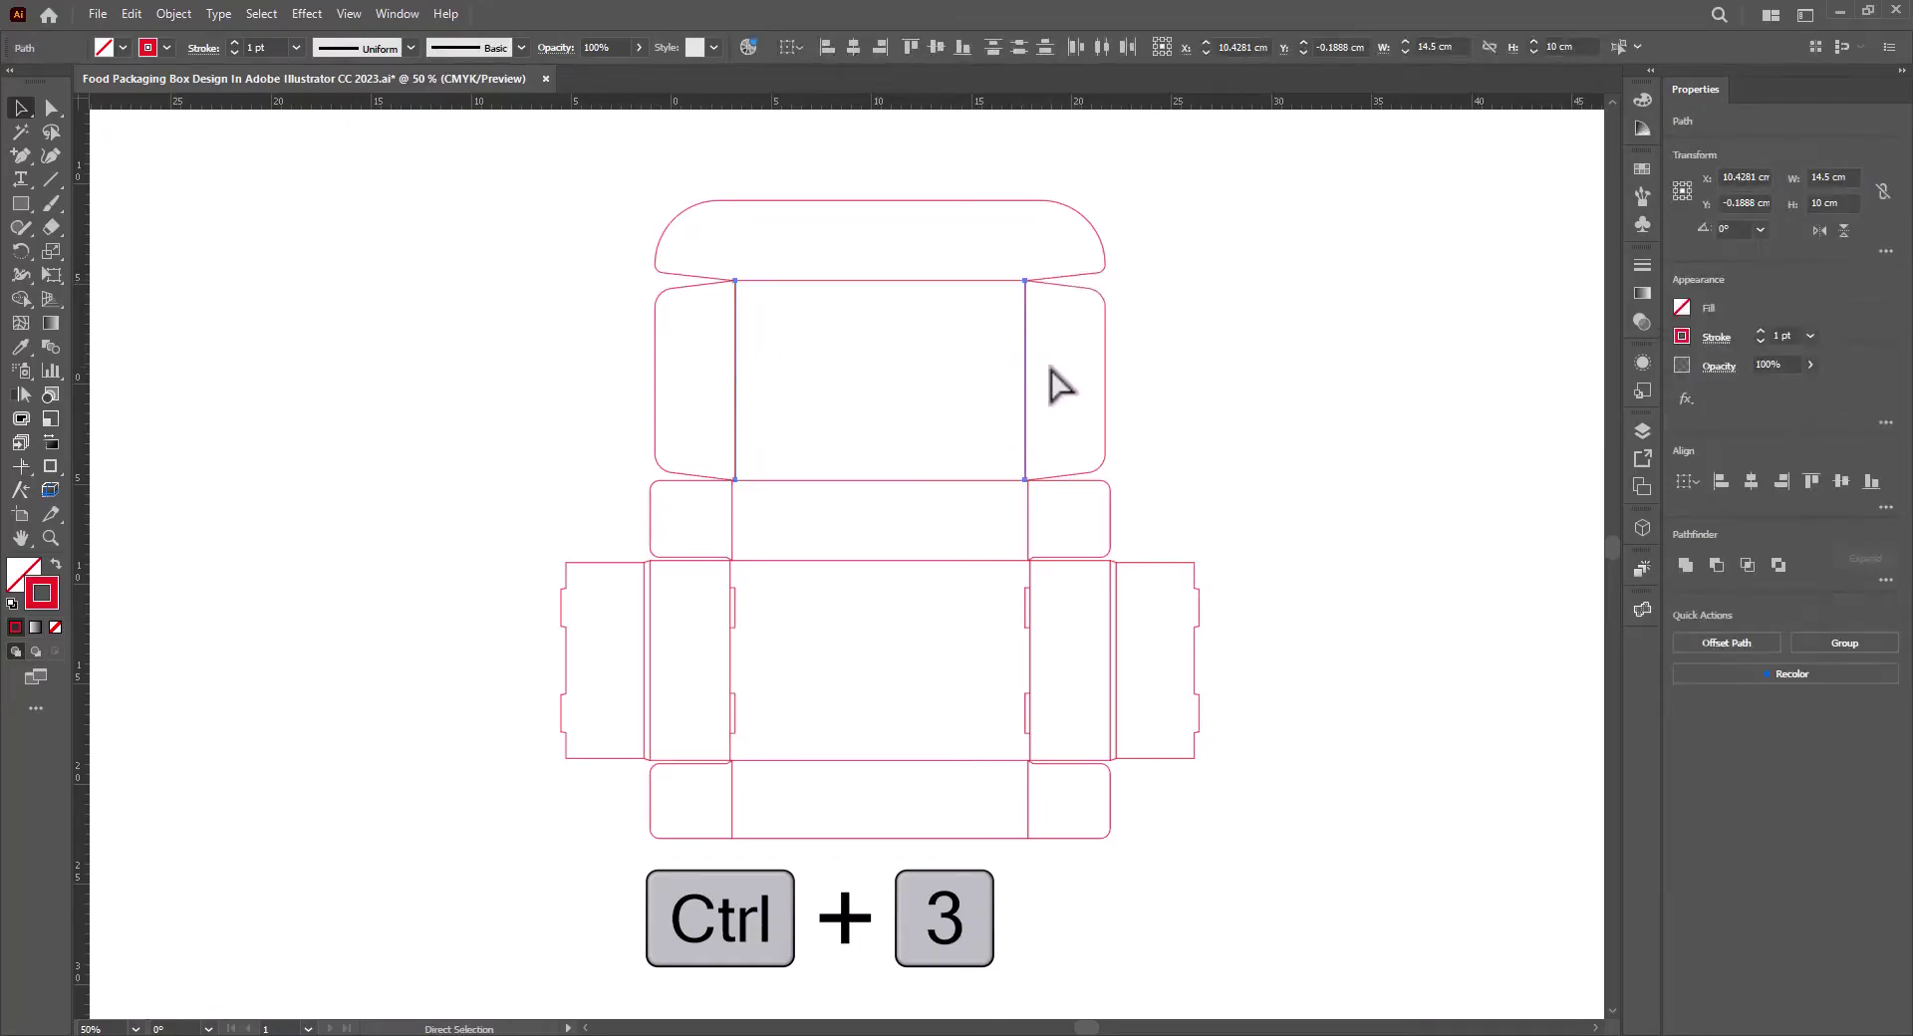
pyautogui.hotkey('ctrl', '3')
pyautogui.moveTo(724, 528); pyautogui.dragTo(1016, 555)
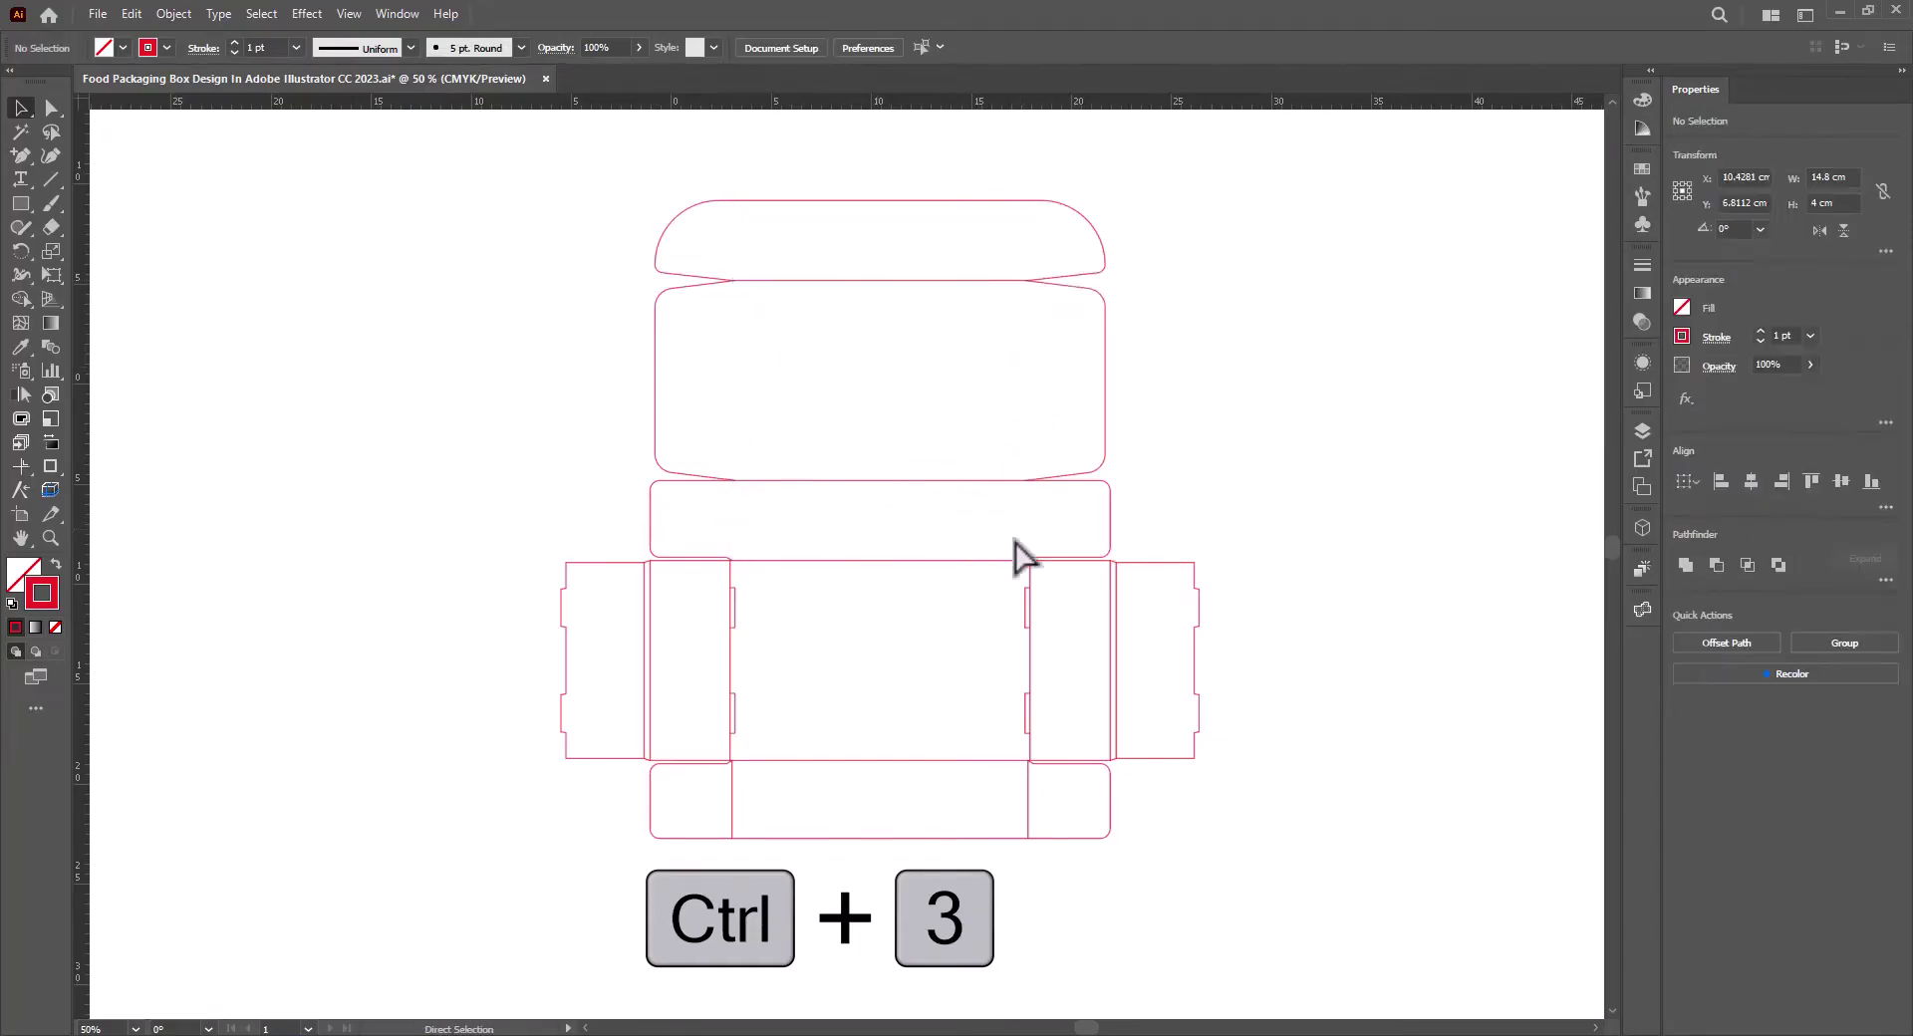
pyautogui.hotkey('ctrl', '3')
# Hide the three lower horizontal fold lines, the vertical folds between the slots, and the narrow fold strips beside the outer side panels.
pyautogui.moveTo(854, 461); pyautogui.dragTo(862, 798)
pyautogui.hotkey('ctrl', '3')
pyautogui.moveTo(630, 657); pyautogui.dragTo(1119, 674)
pyautogui.hotkey('ctrl', '3')
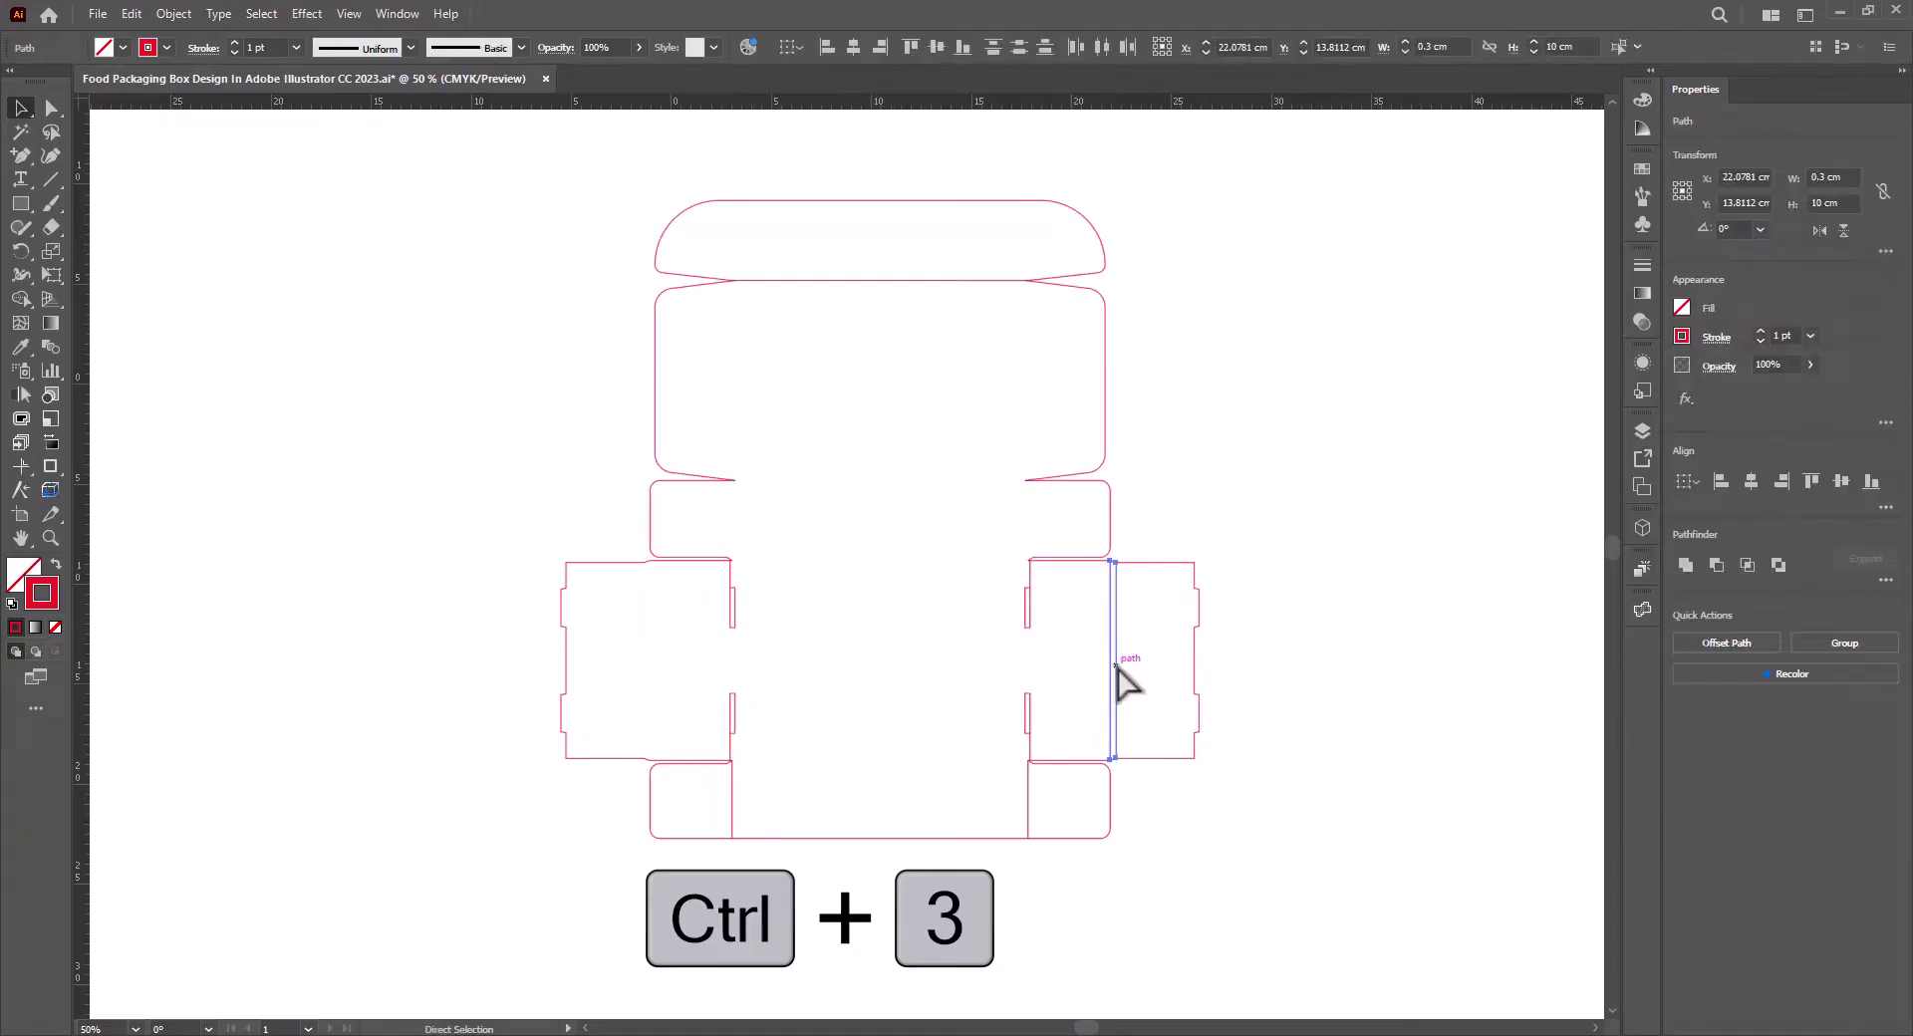
pyautogui.hotkey('ctrl', '3')
# Hide the bottom panel's two vertical fold lines and the remaining short fold segments above and below the locking slots.
pyautogui.scroll(1, 937, 593)
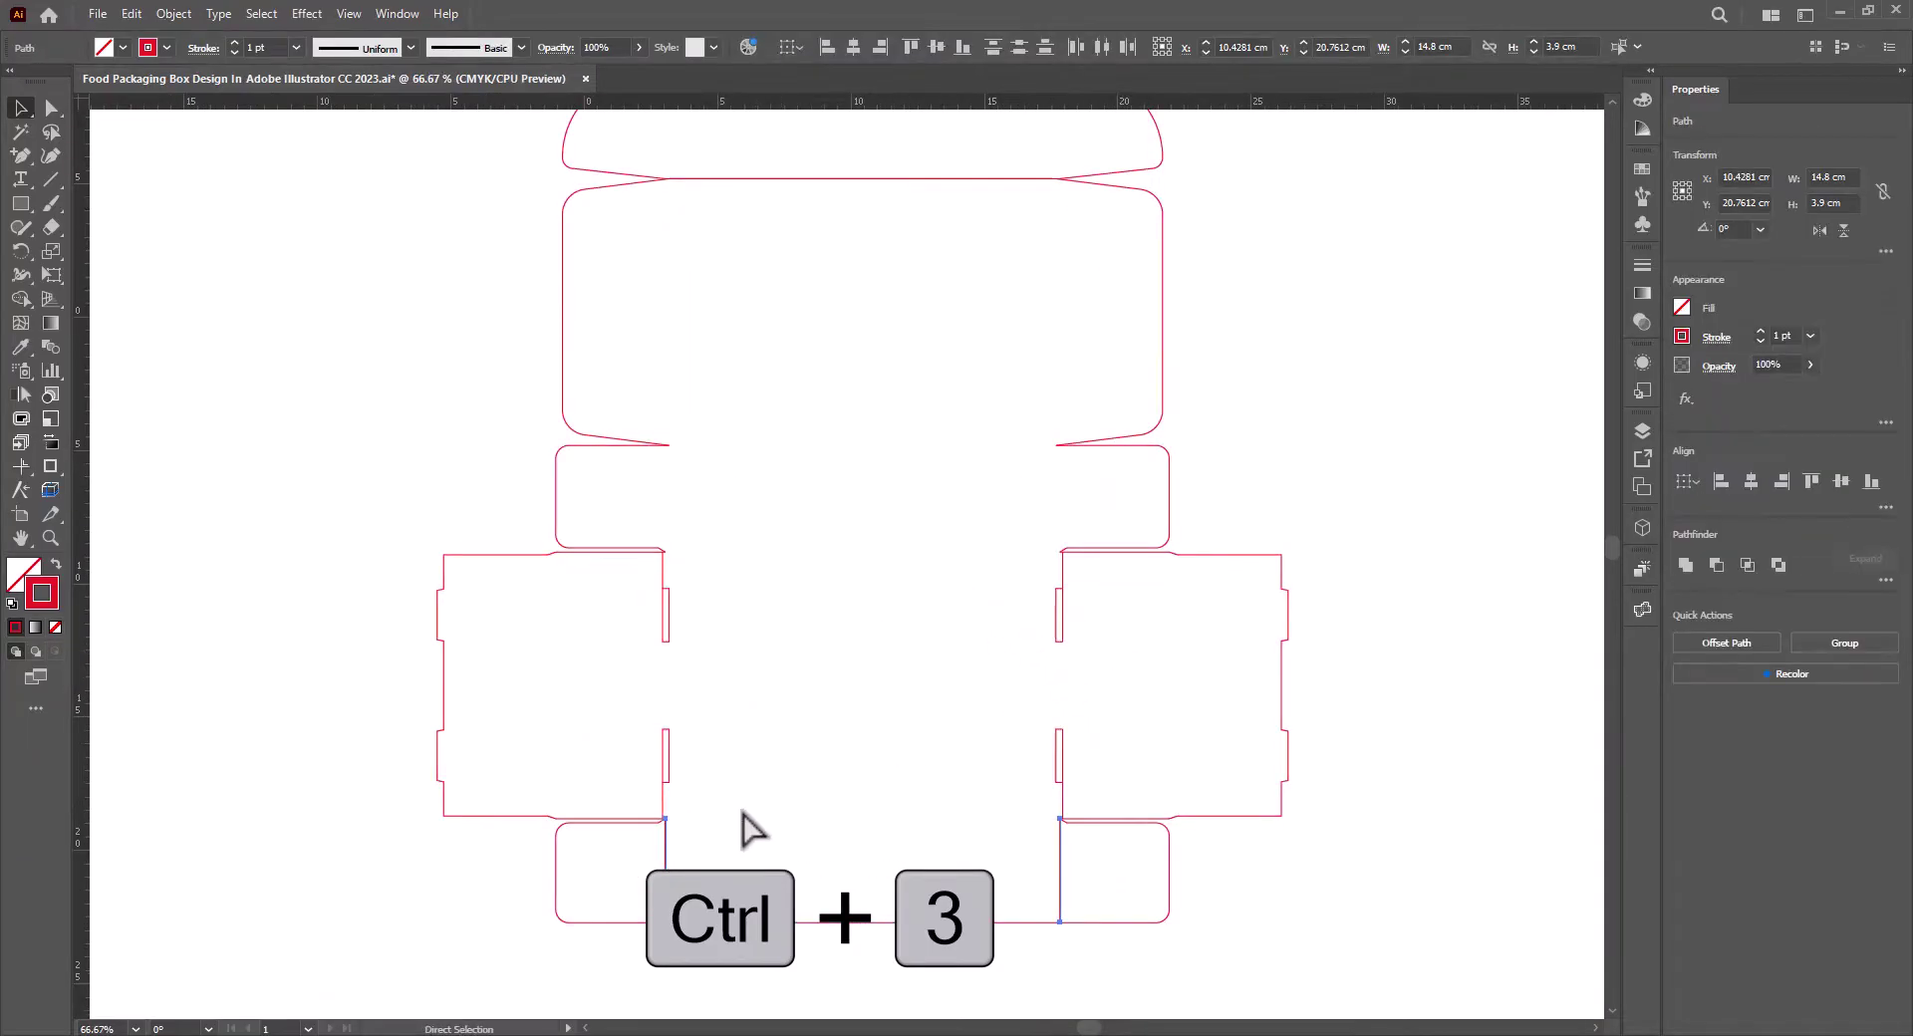
pyautogui.moveTo(743, 828); pyautogui.dragTo(1059, 811)
pyautogui.moveTo(757, 562); pyautogui.dragTo(1089, 597)
pyautogui.hotkey('ctrl', '3')
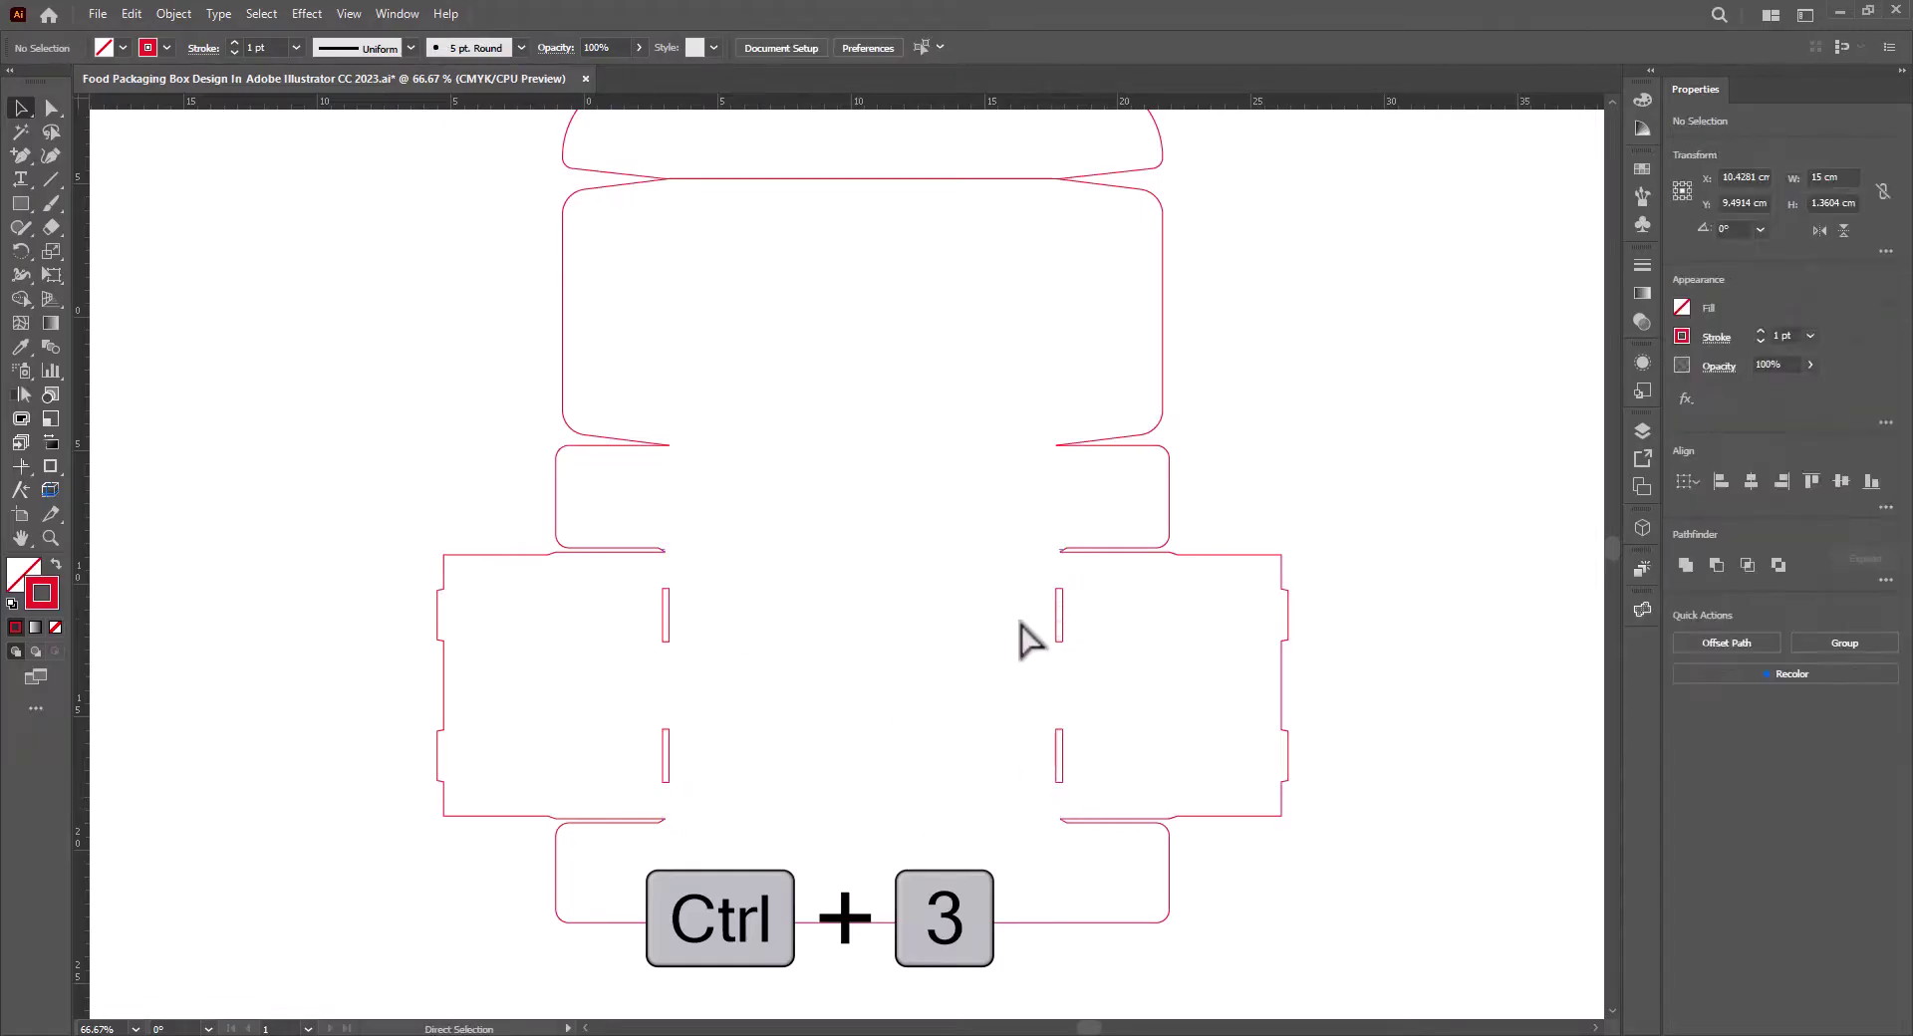
# Hide the horizontal fold line between the top closing flap and the large lid panel.
pyautogui.scroll(3, 737, 895)
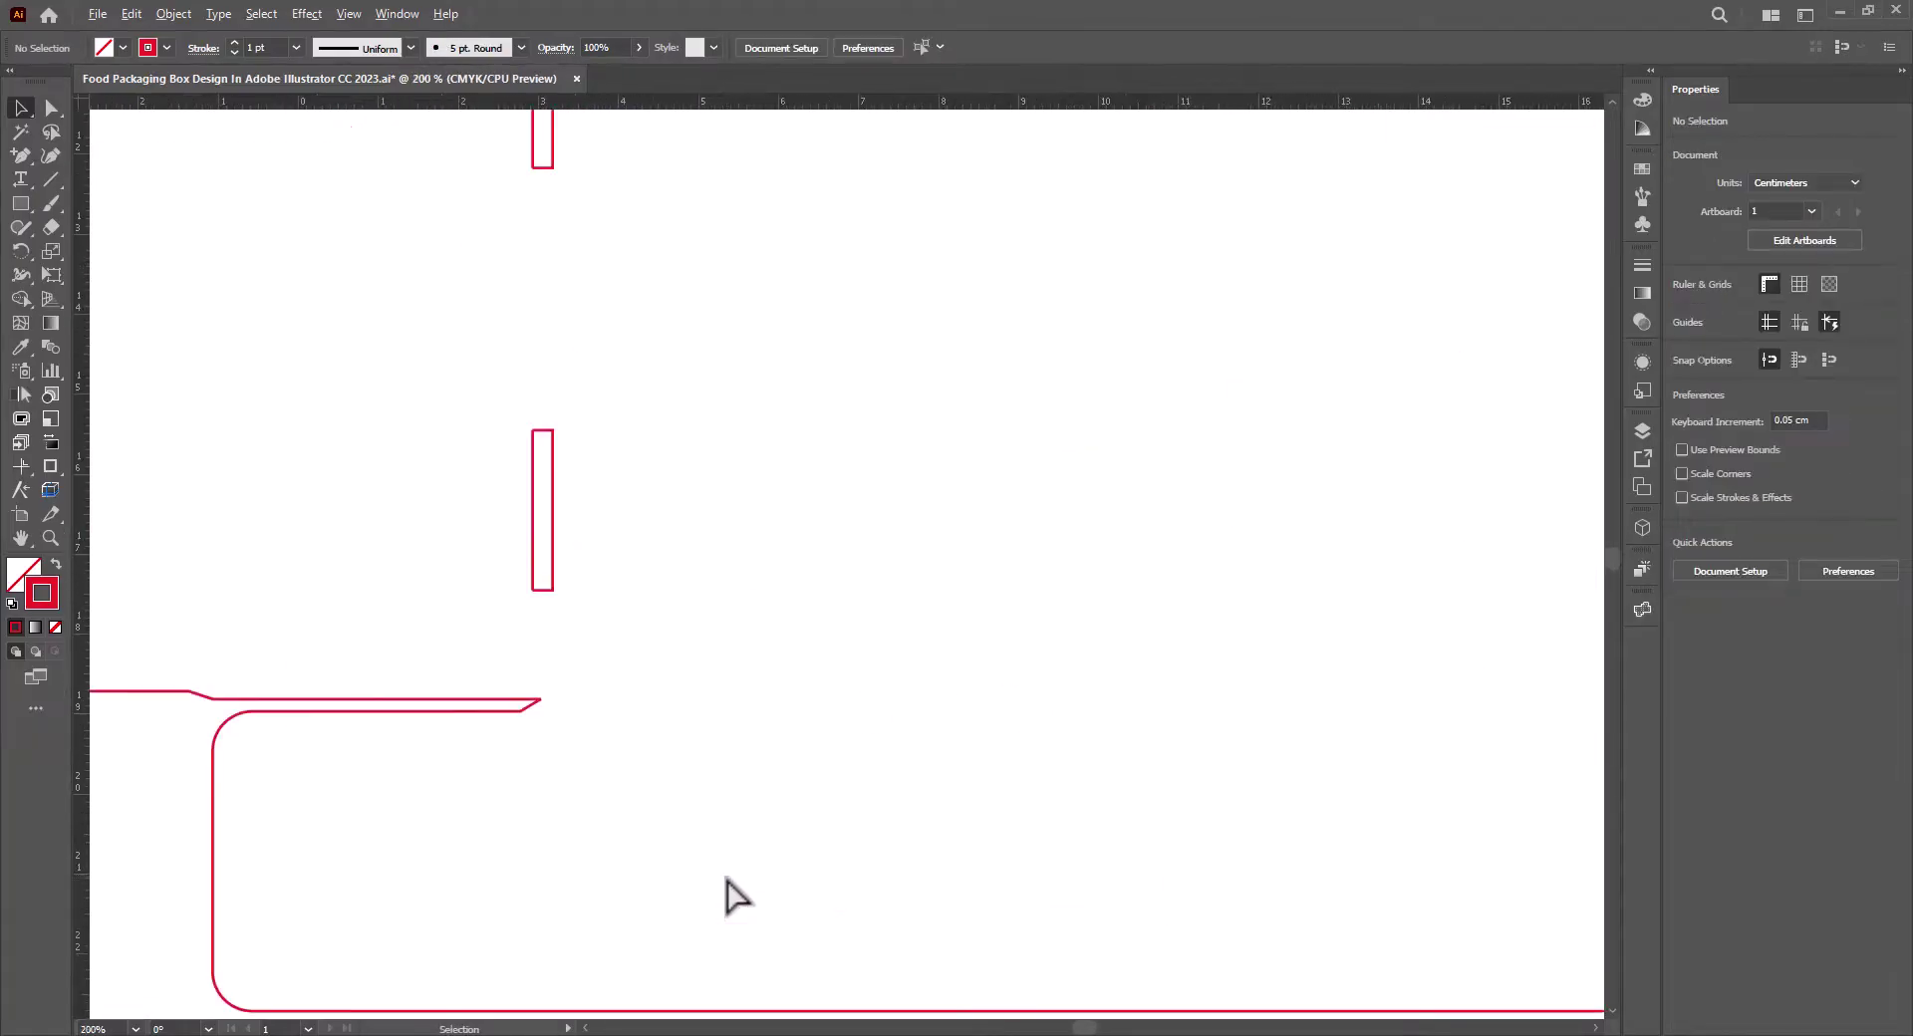
pyautogui.scroll(-1, 795, 792)
pyautogui.moveTo(991, 539); pyautogui.dragTo(795, 919)
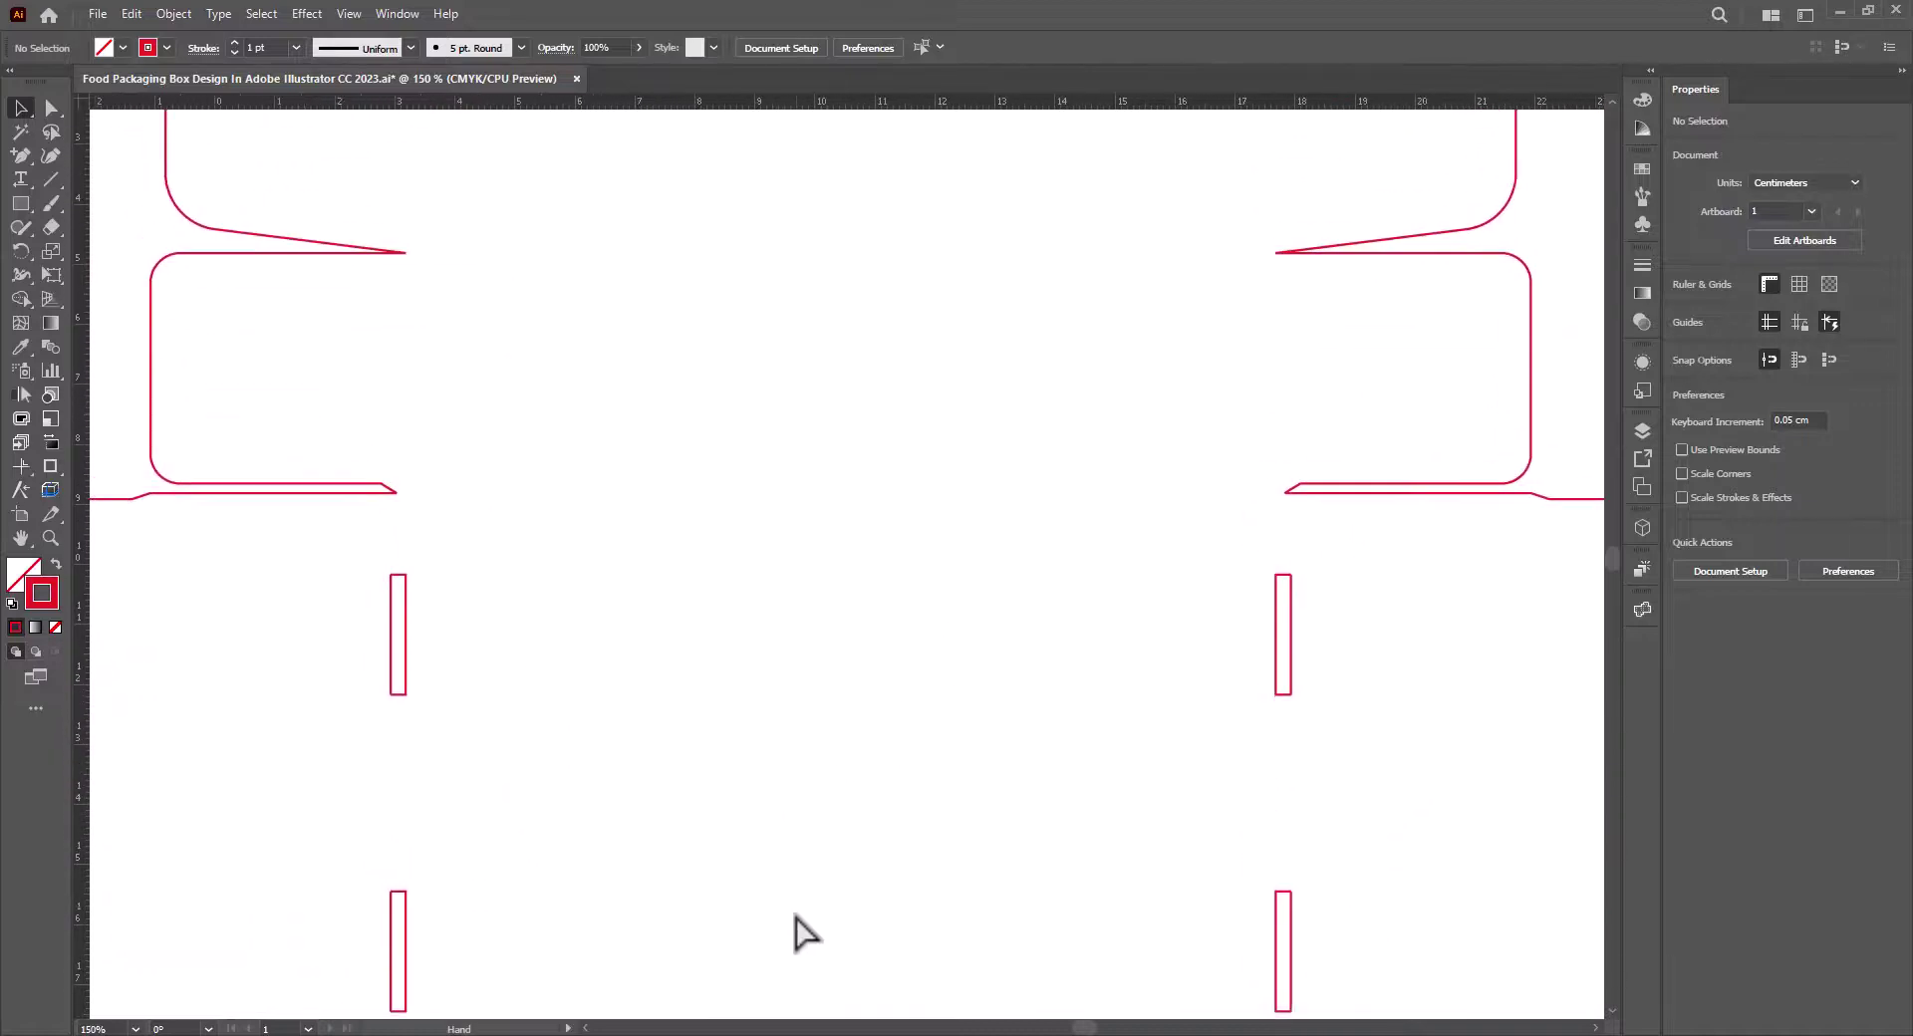
pyautogui.moveTo(881, 526); pyautogui.dragTo(1048, 827)
pyautogui.scroll(5, 986, 807)
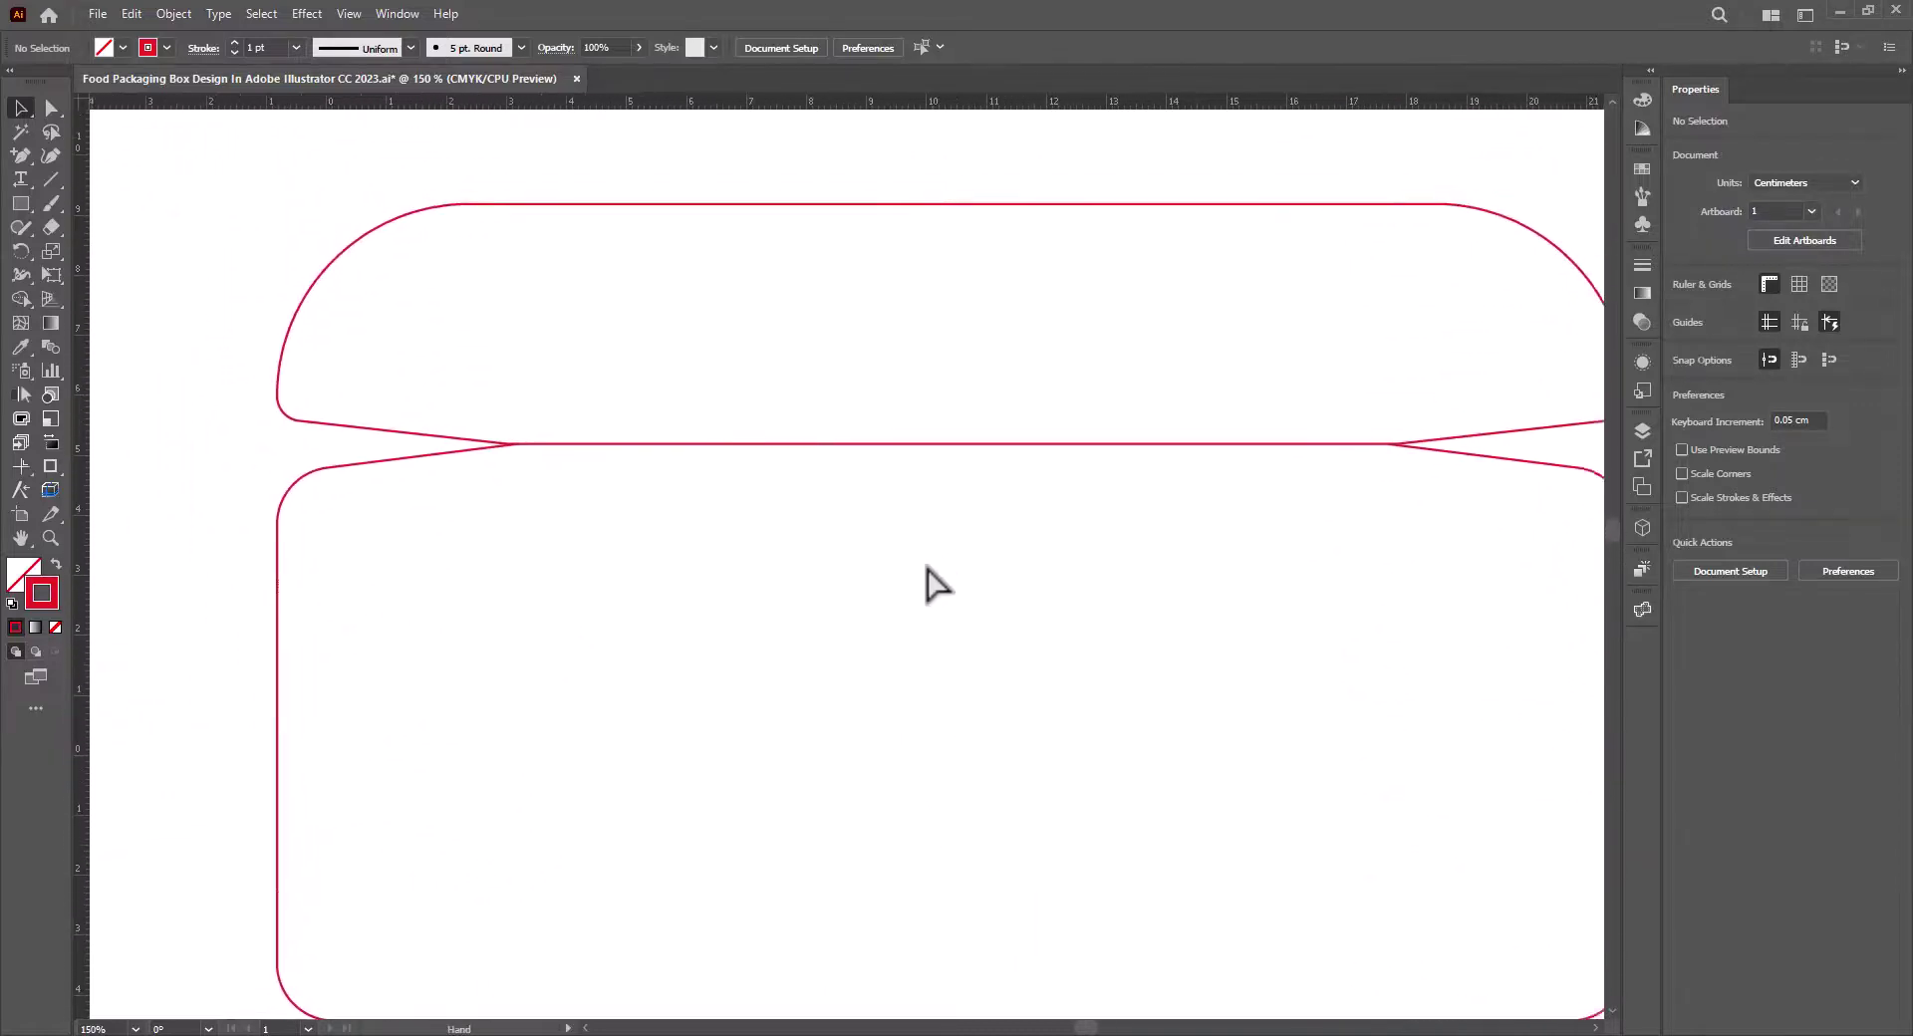
pyautogui.hscroll(1, 931, 577)
pyautogui.click(862, 462)
pyautogui.hotkey('ctrl', '3')
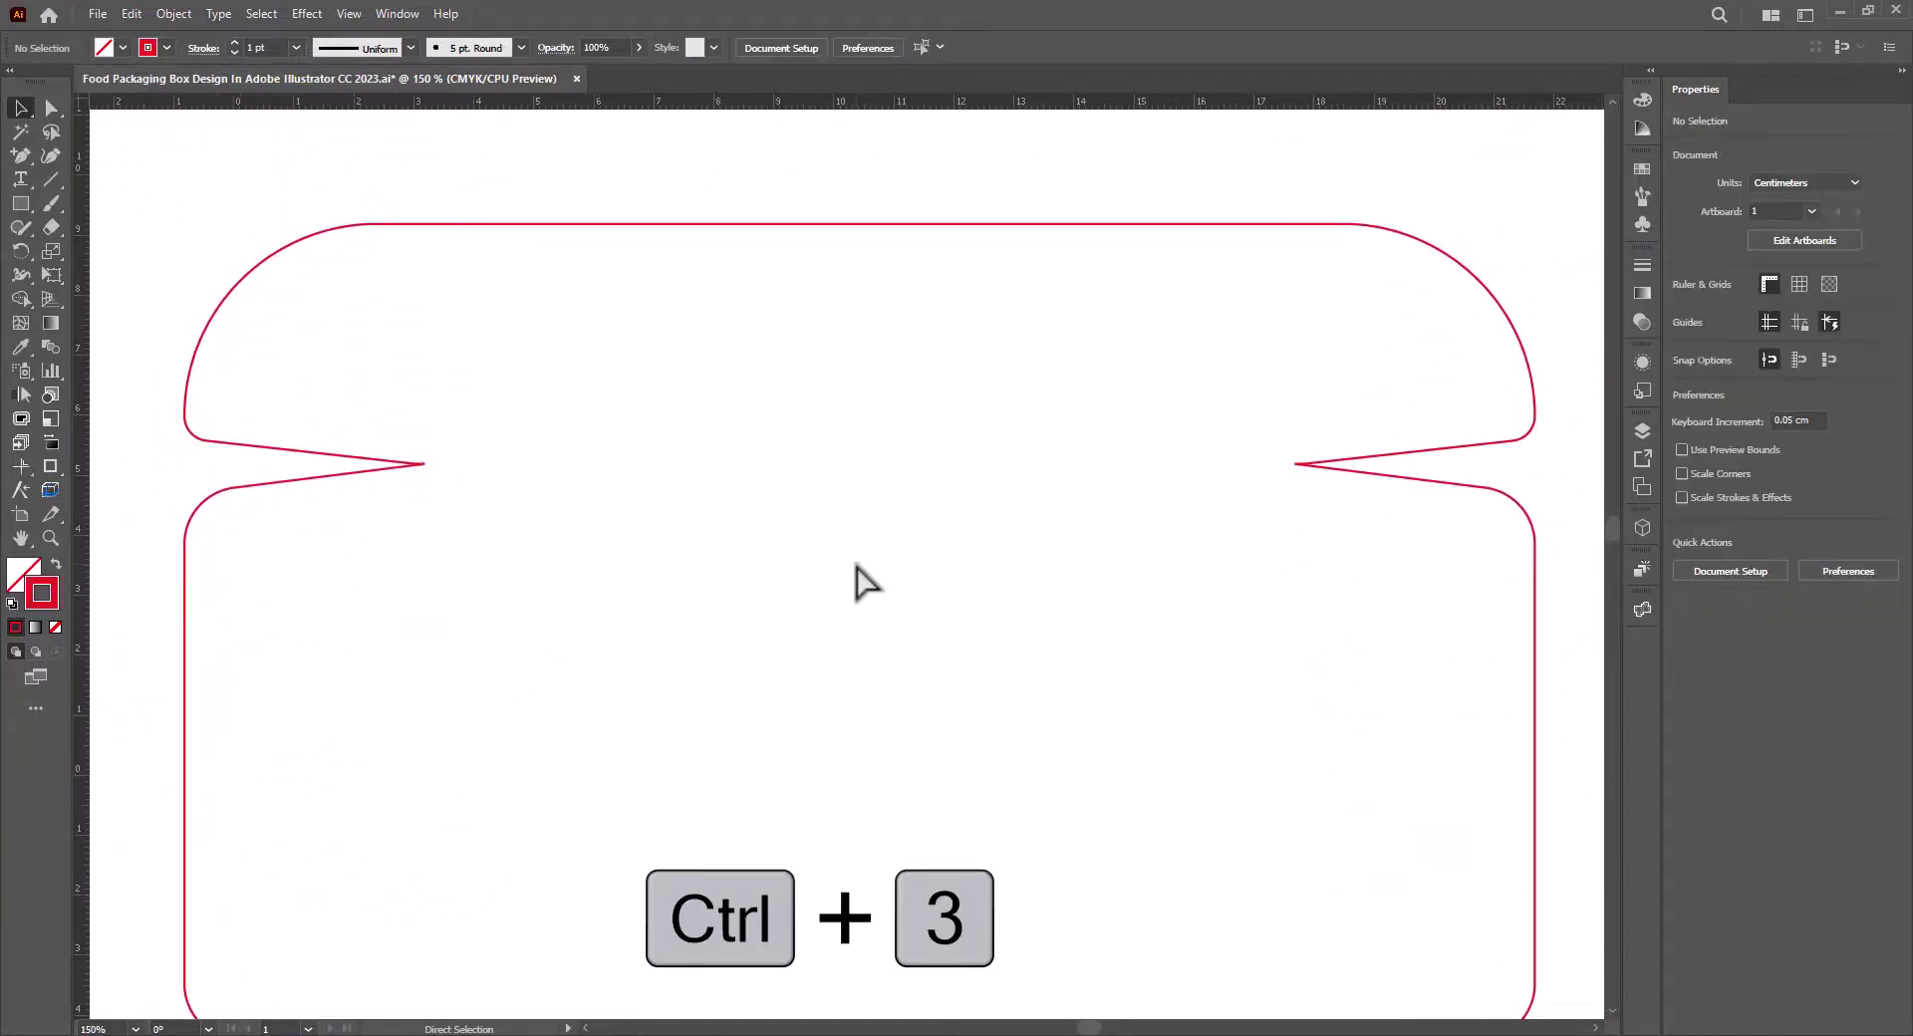
# Show all the hidden fold lines again and set their stroke colour to near-black 020202.
pyautogui.scroll(-5, 866, 590)
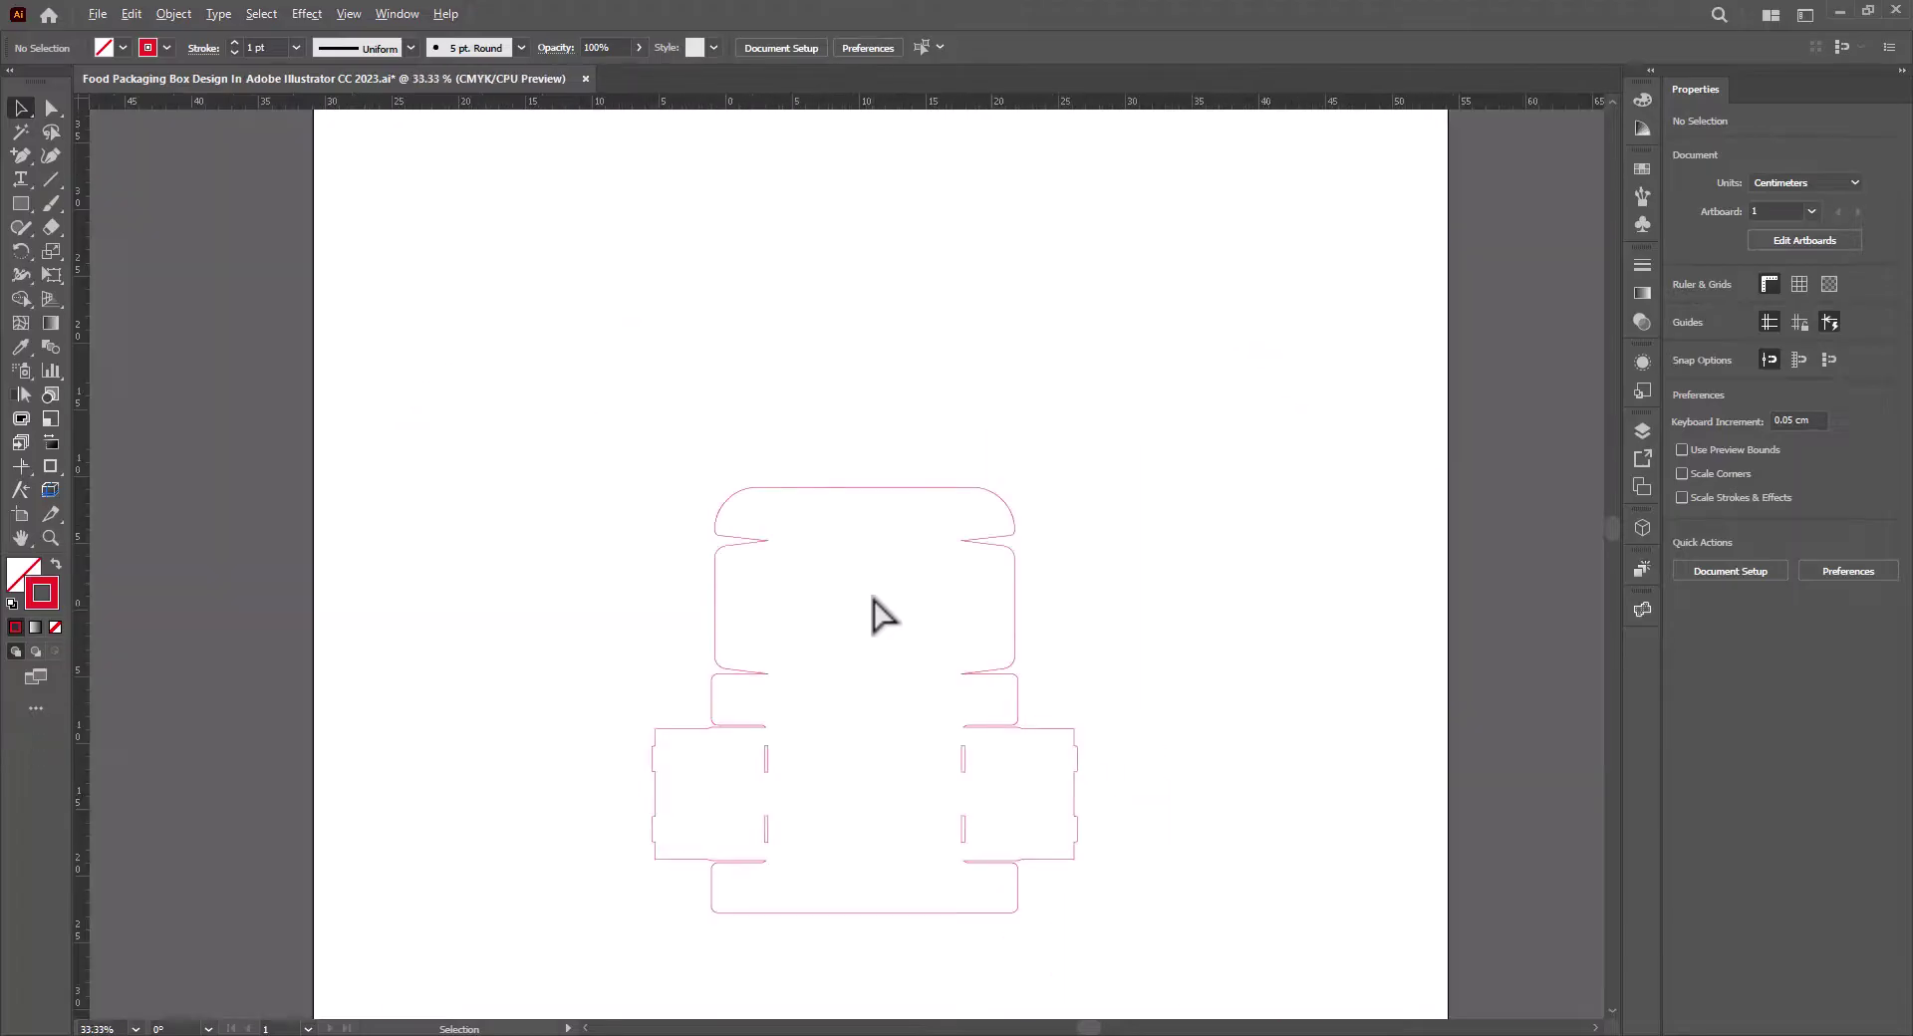
pyautogui.moveTo(854, 752); pyautogui.dragTo(902, 658)
pyautogui.scroll(3, 952, 628)
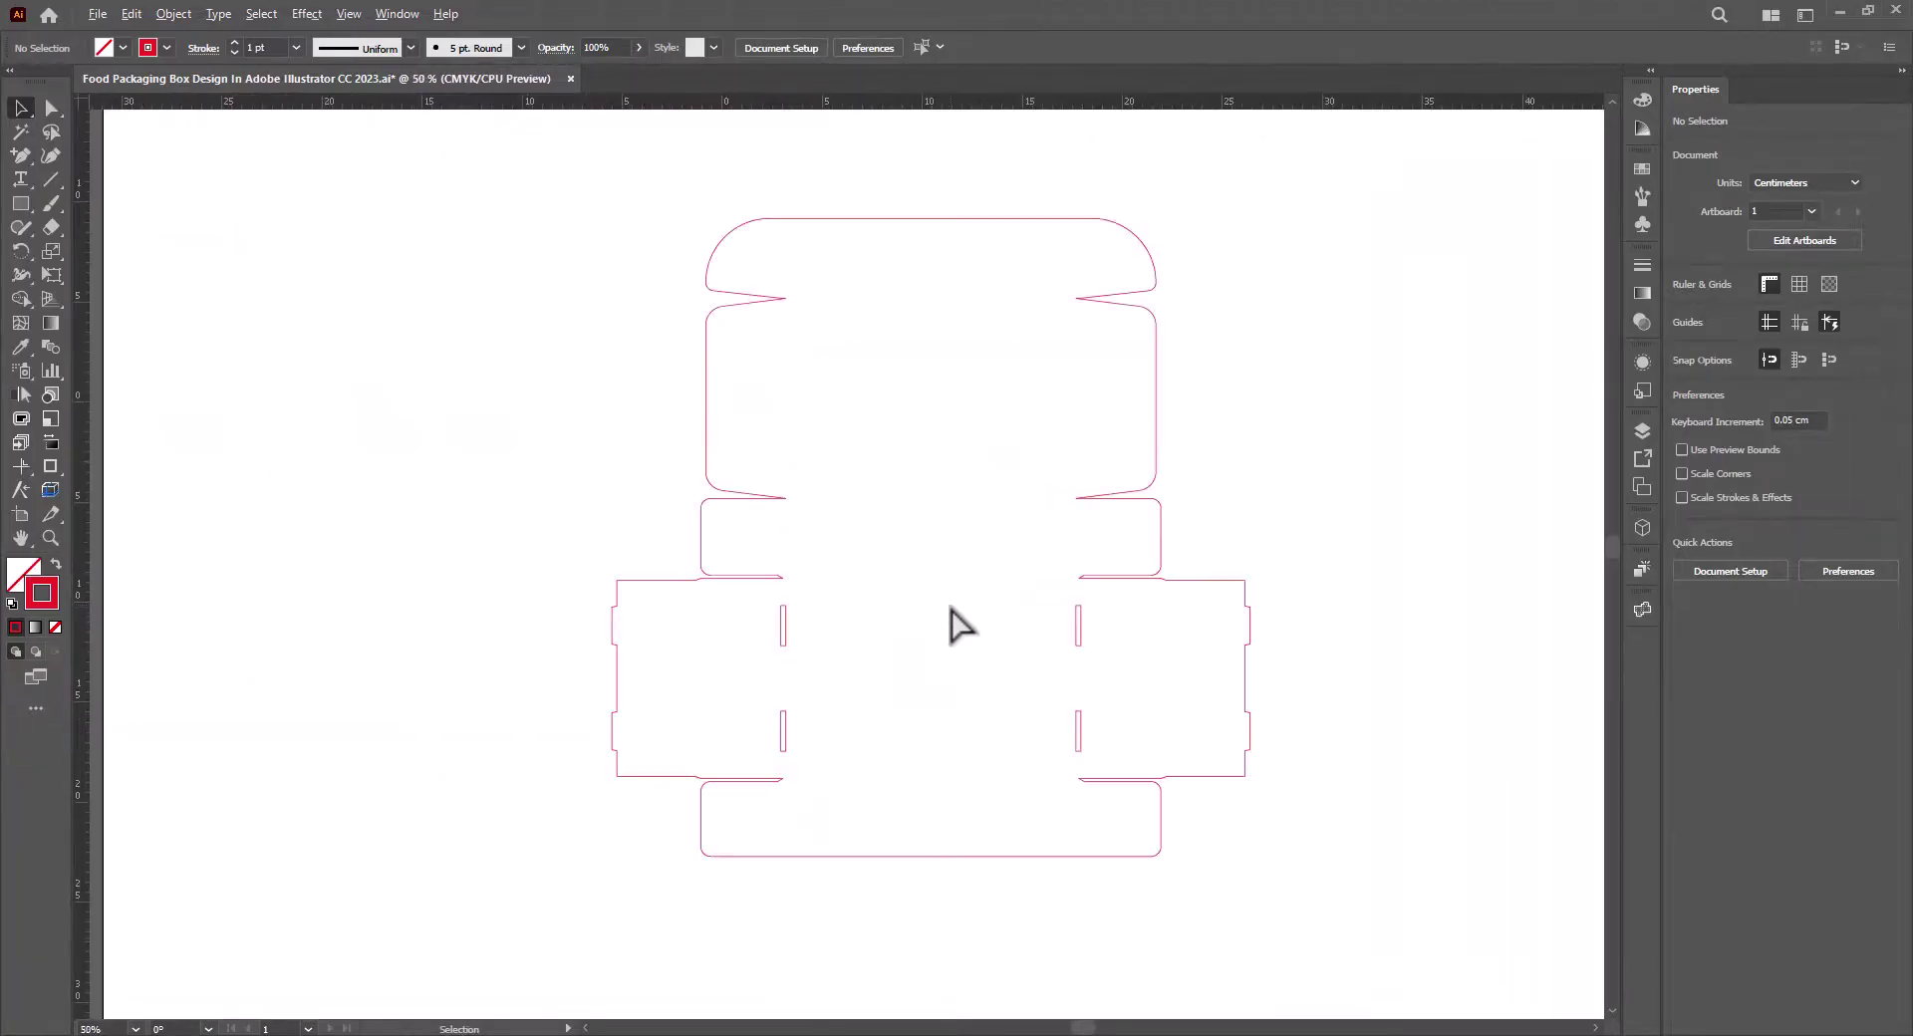
pyautogui.scroll(1, 951, 627)
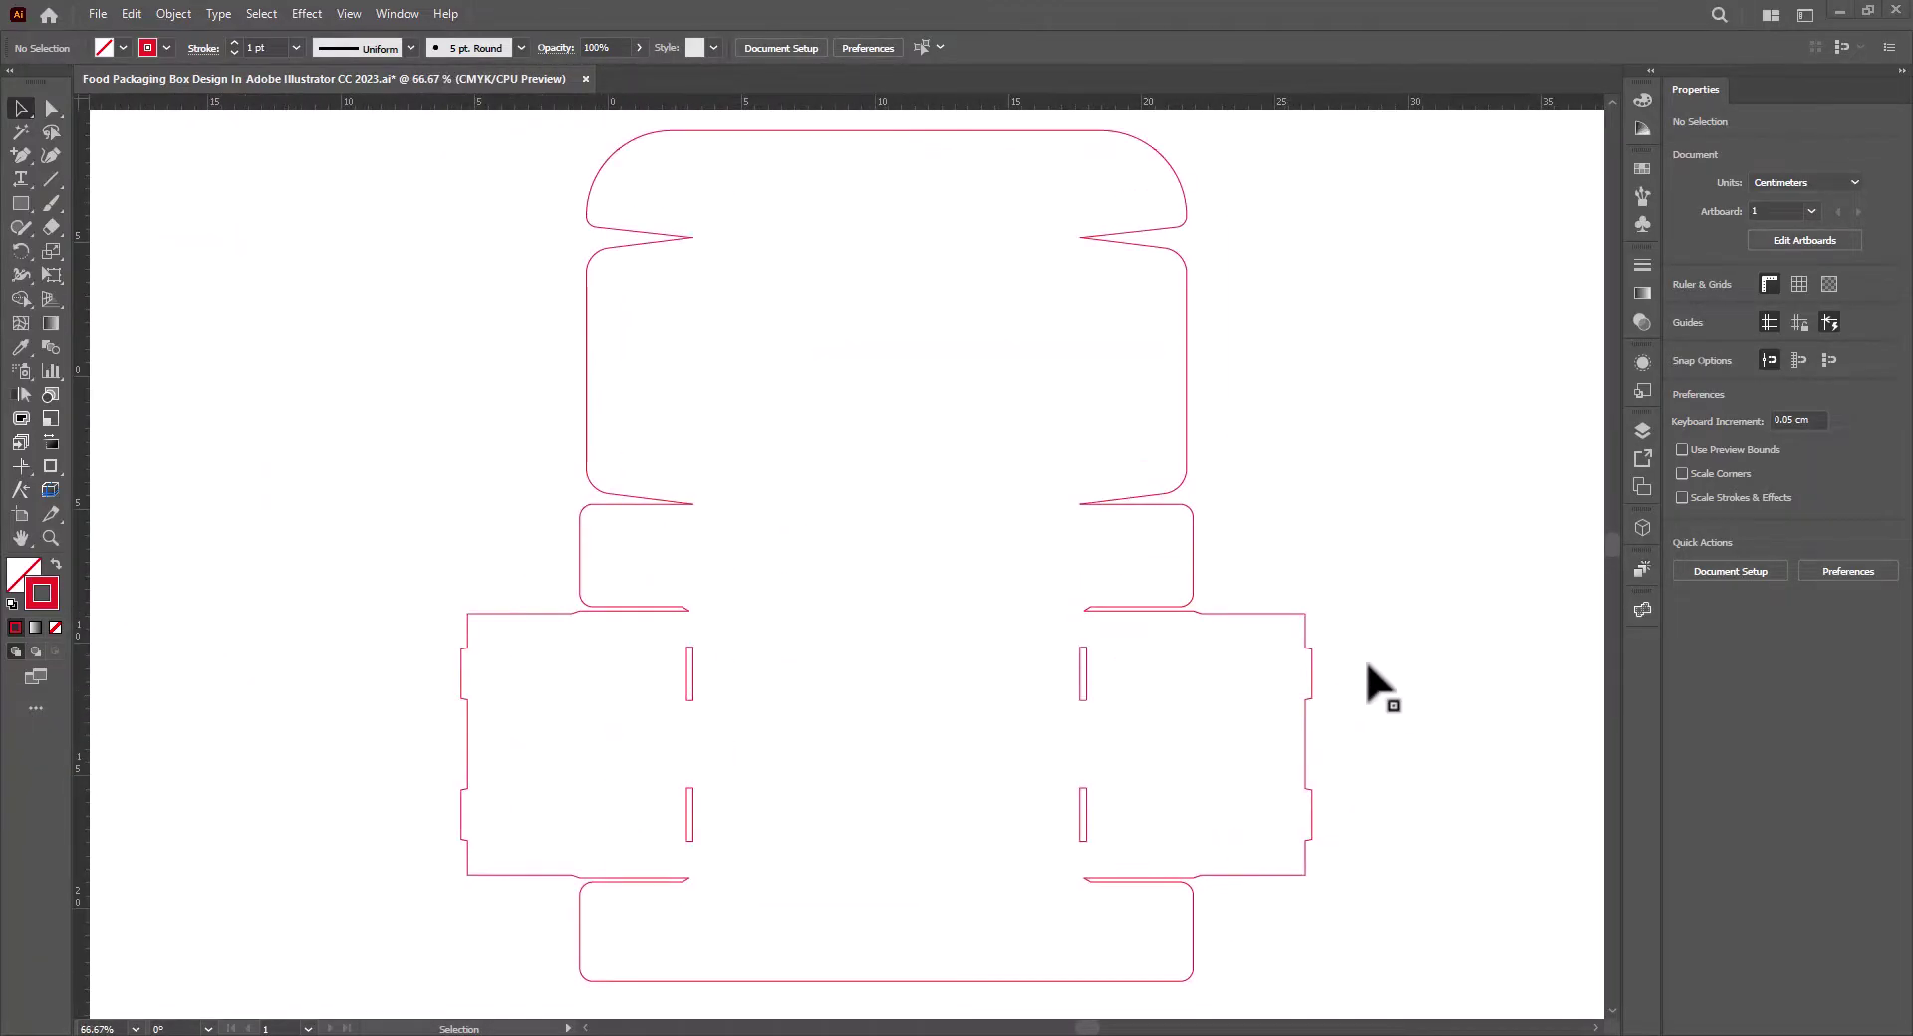
pyautogui.hotkey('ctrl', 'alt', '3')
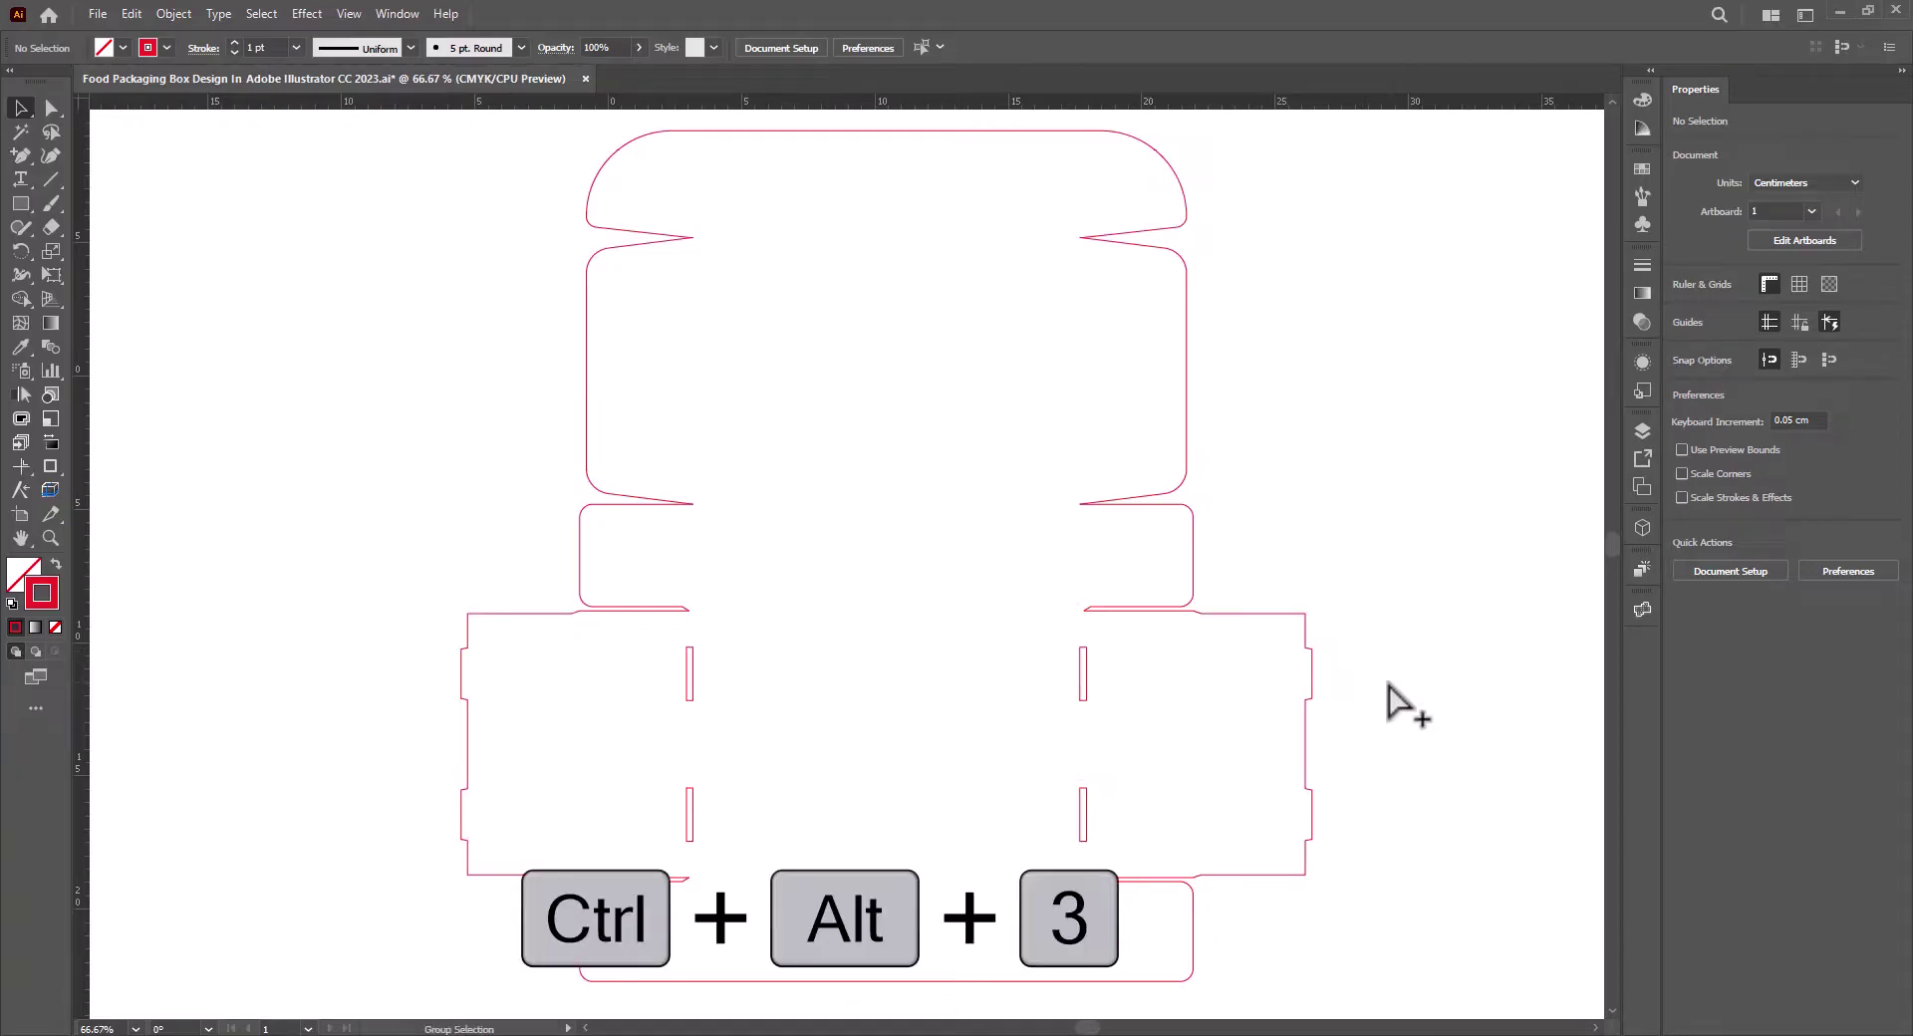
pyautogui.doubleClick(53, 584)
pyautogui.click(1015, 713)
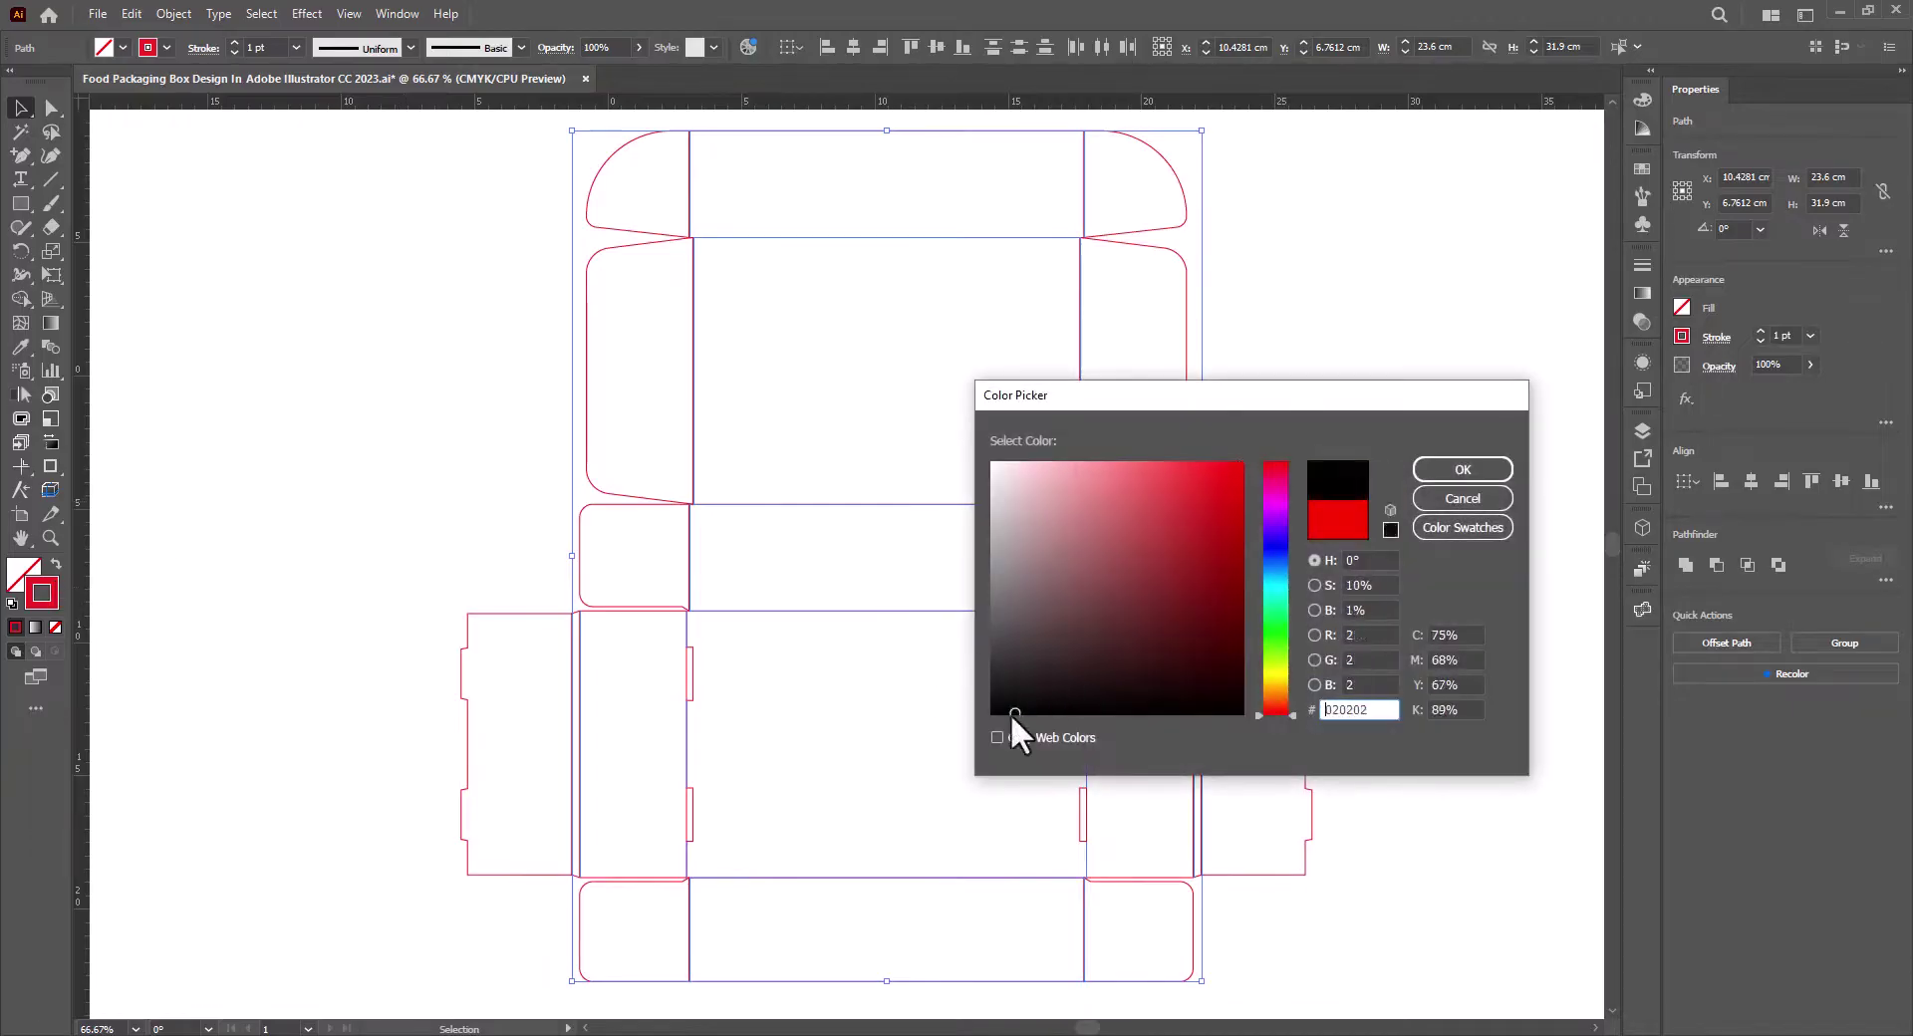
pyautogui.click(1479, 470)
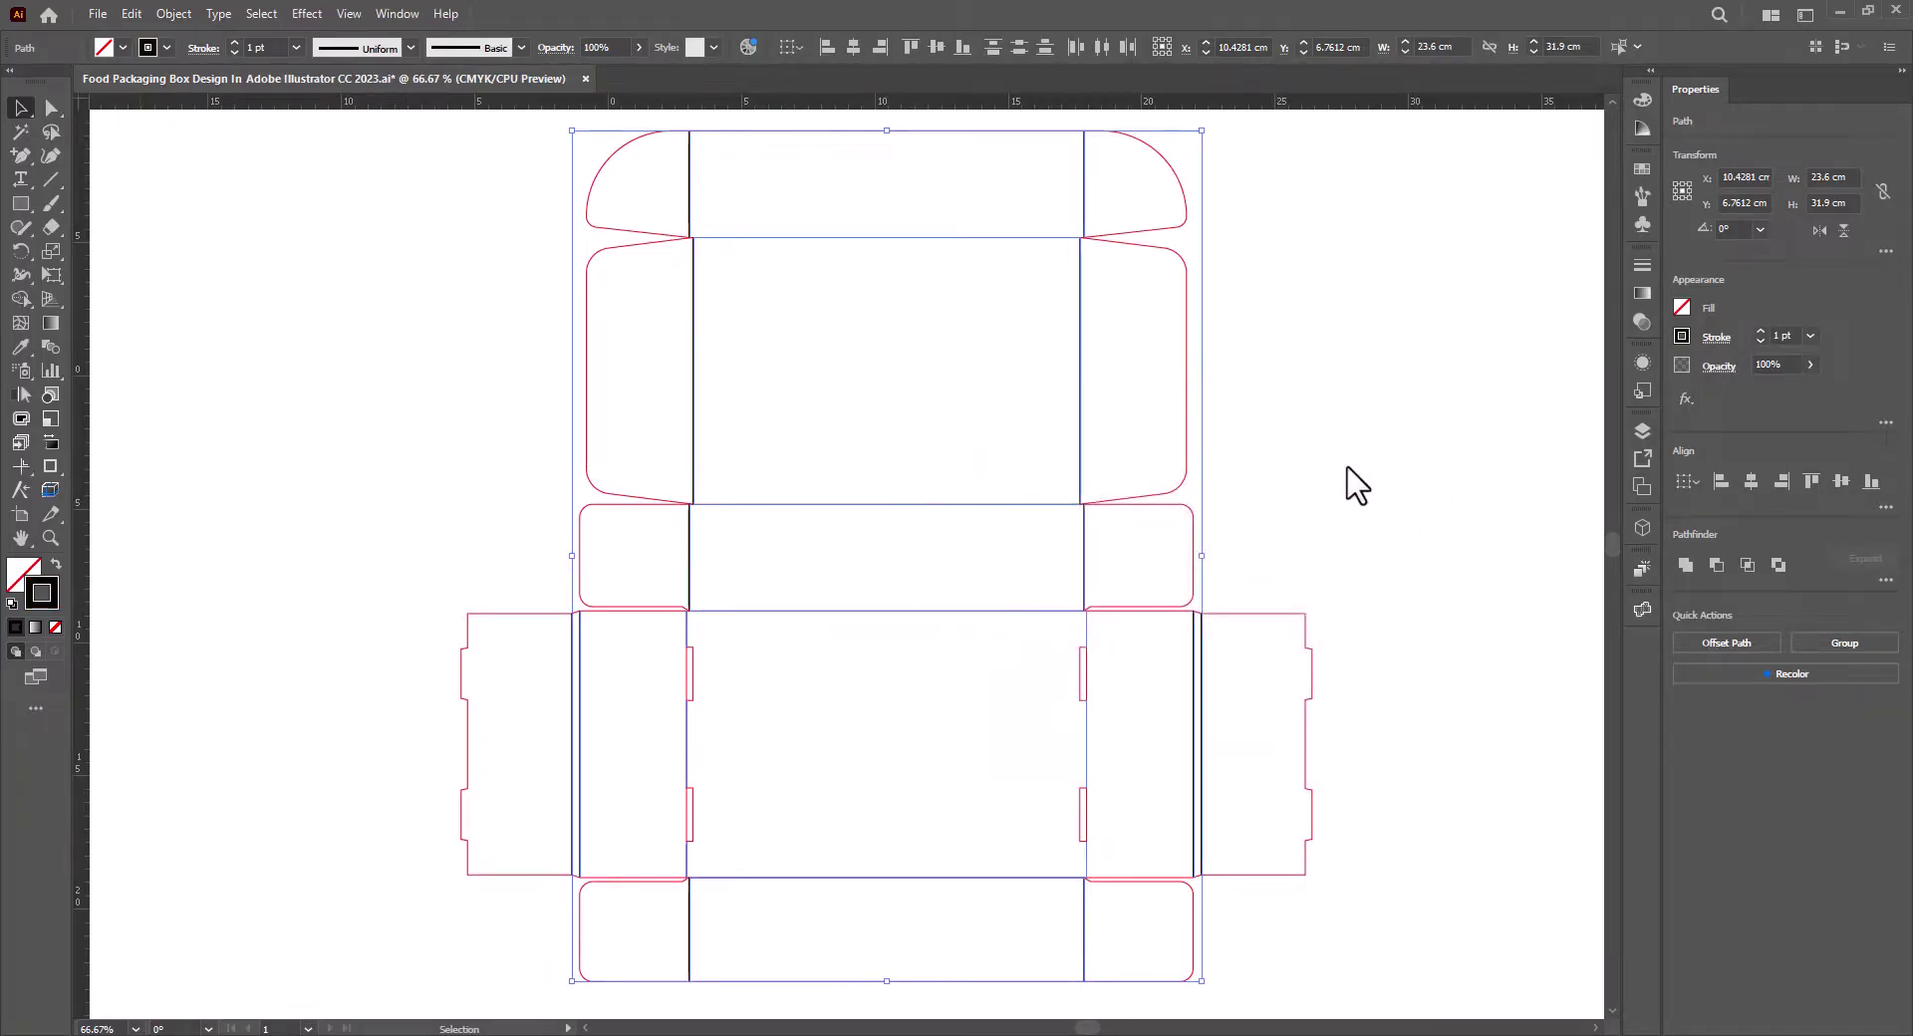
pyautogui.click(1285, 541)
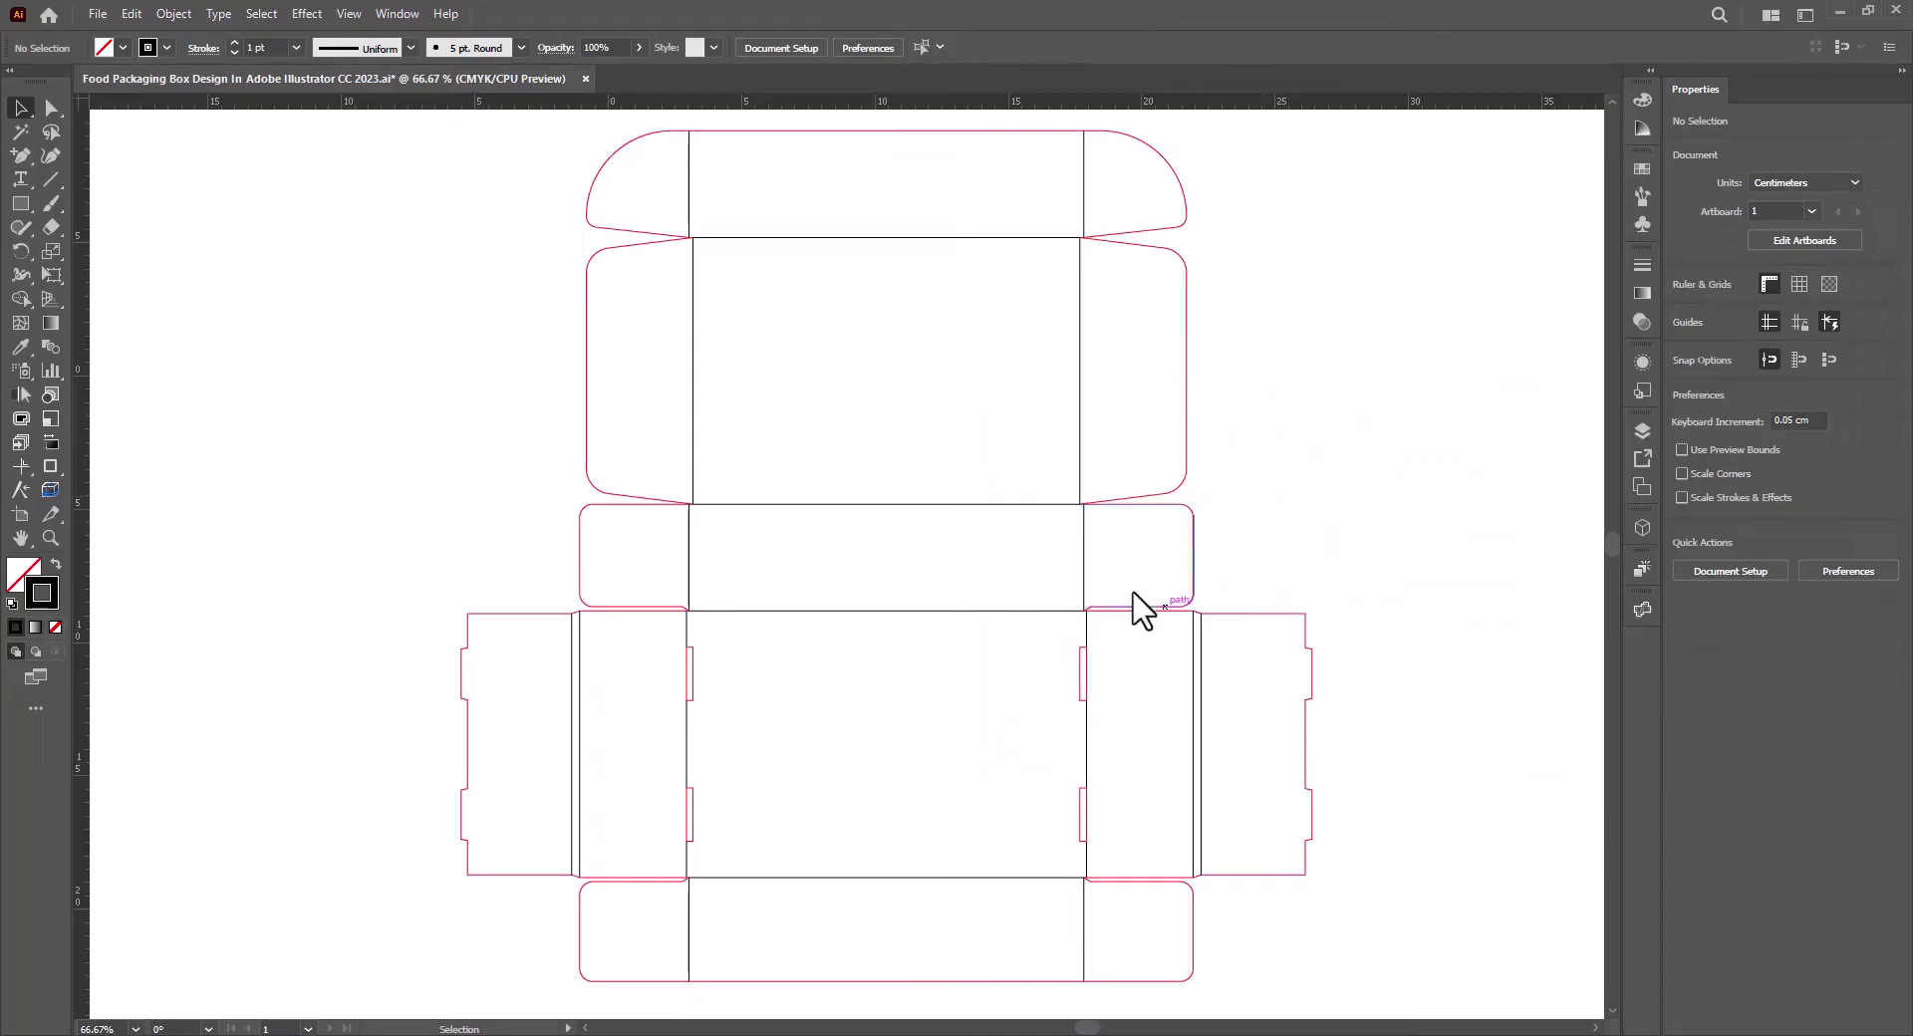
# Copy the complete dieline, paste it in front in the same place, and hide the duplicate.
pyautogui.scroll(-1, 1307, 543)
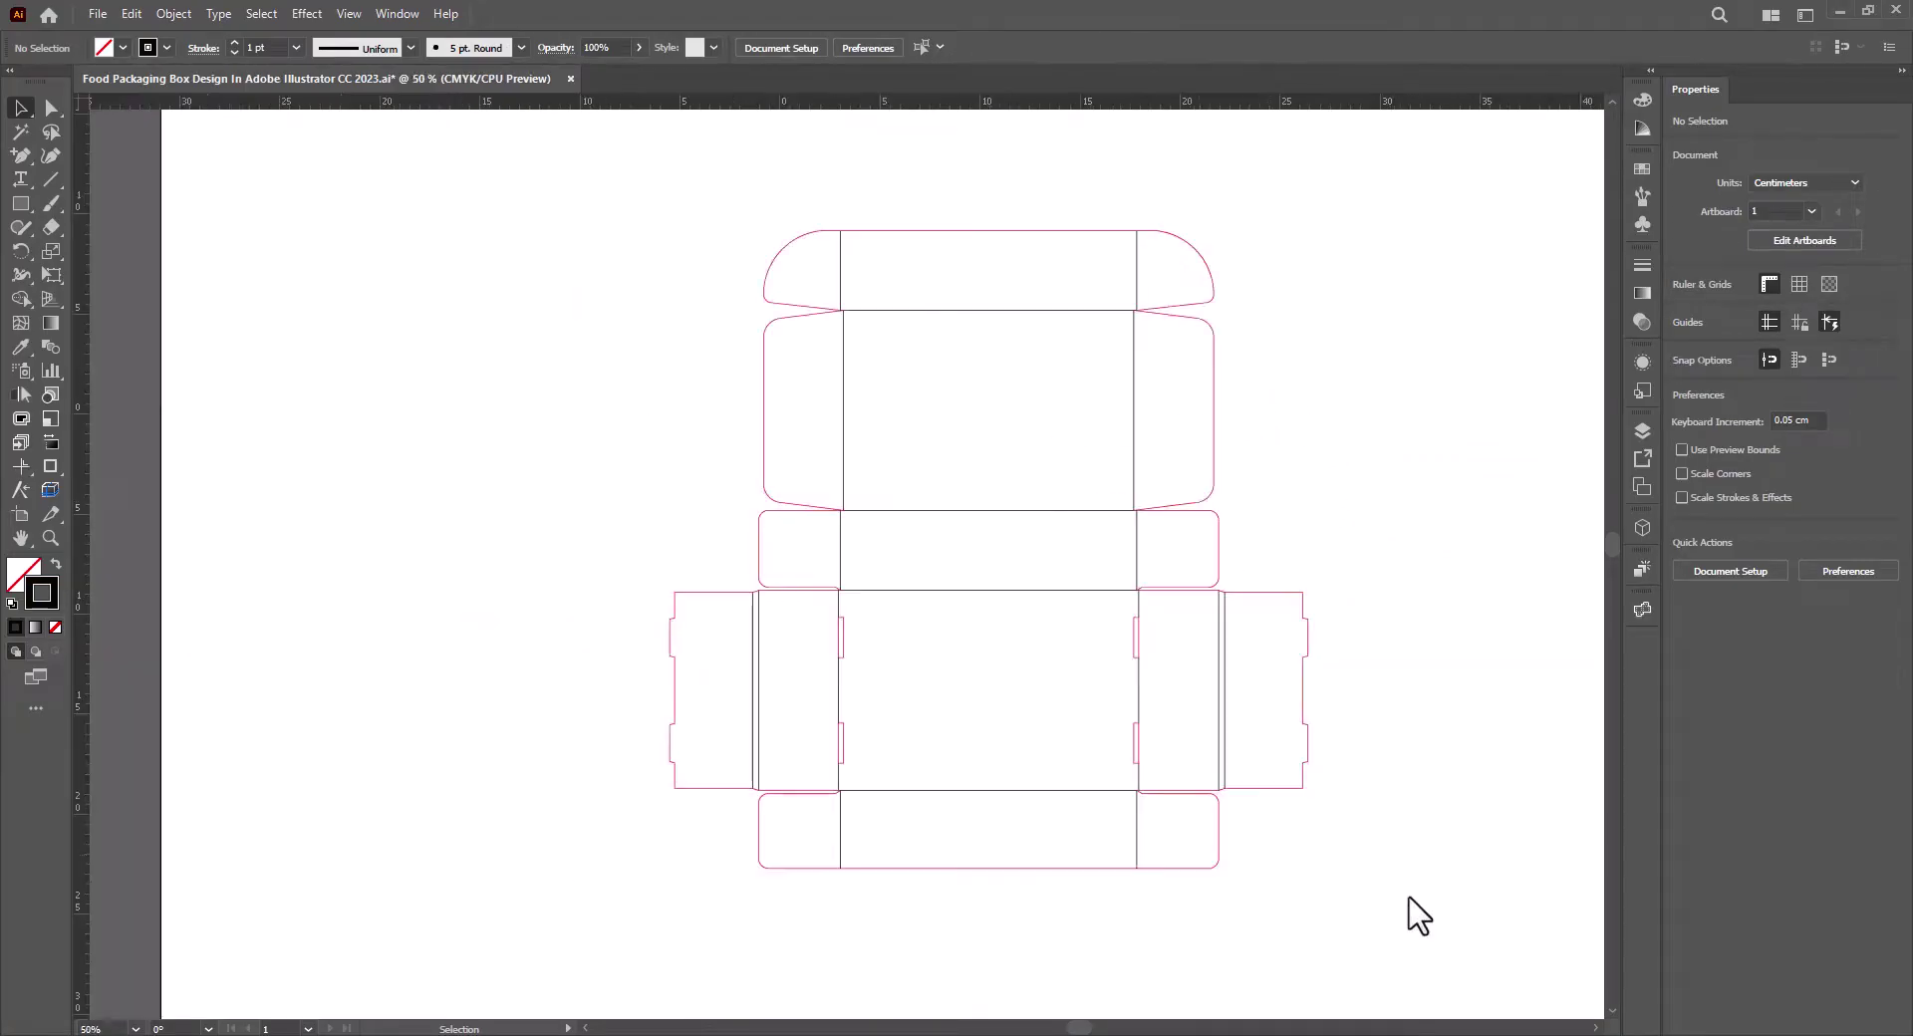
pyautogui.moveTo(1409, 896); pyautogui.dragTo(529, 222)
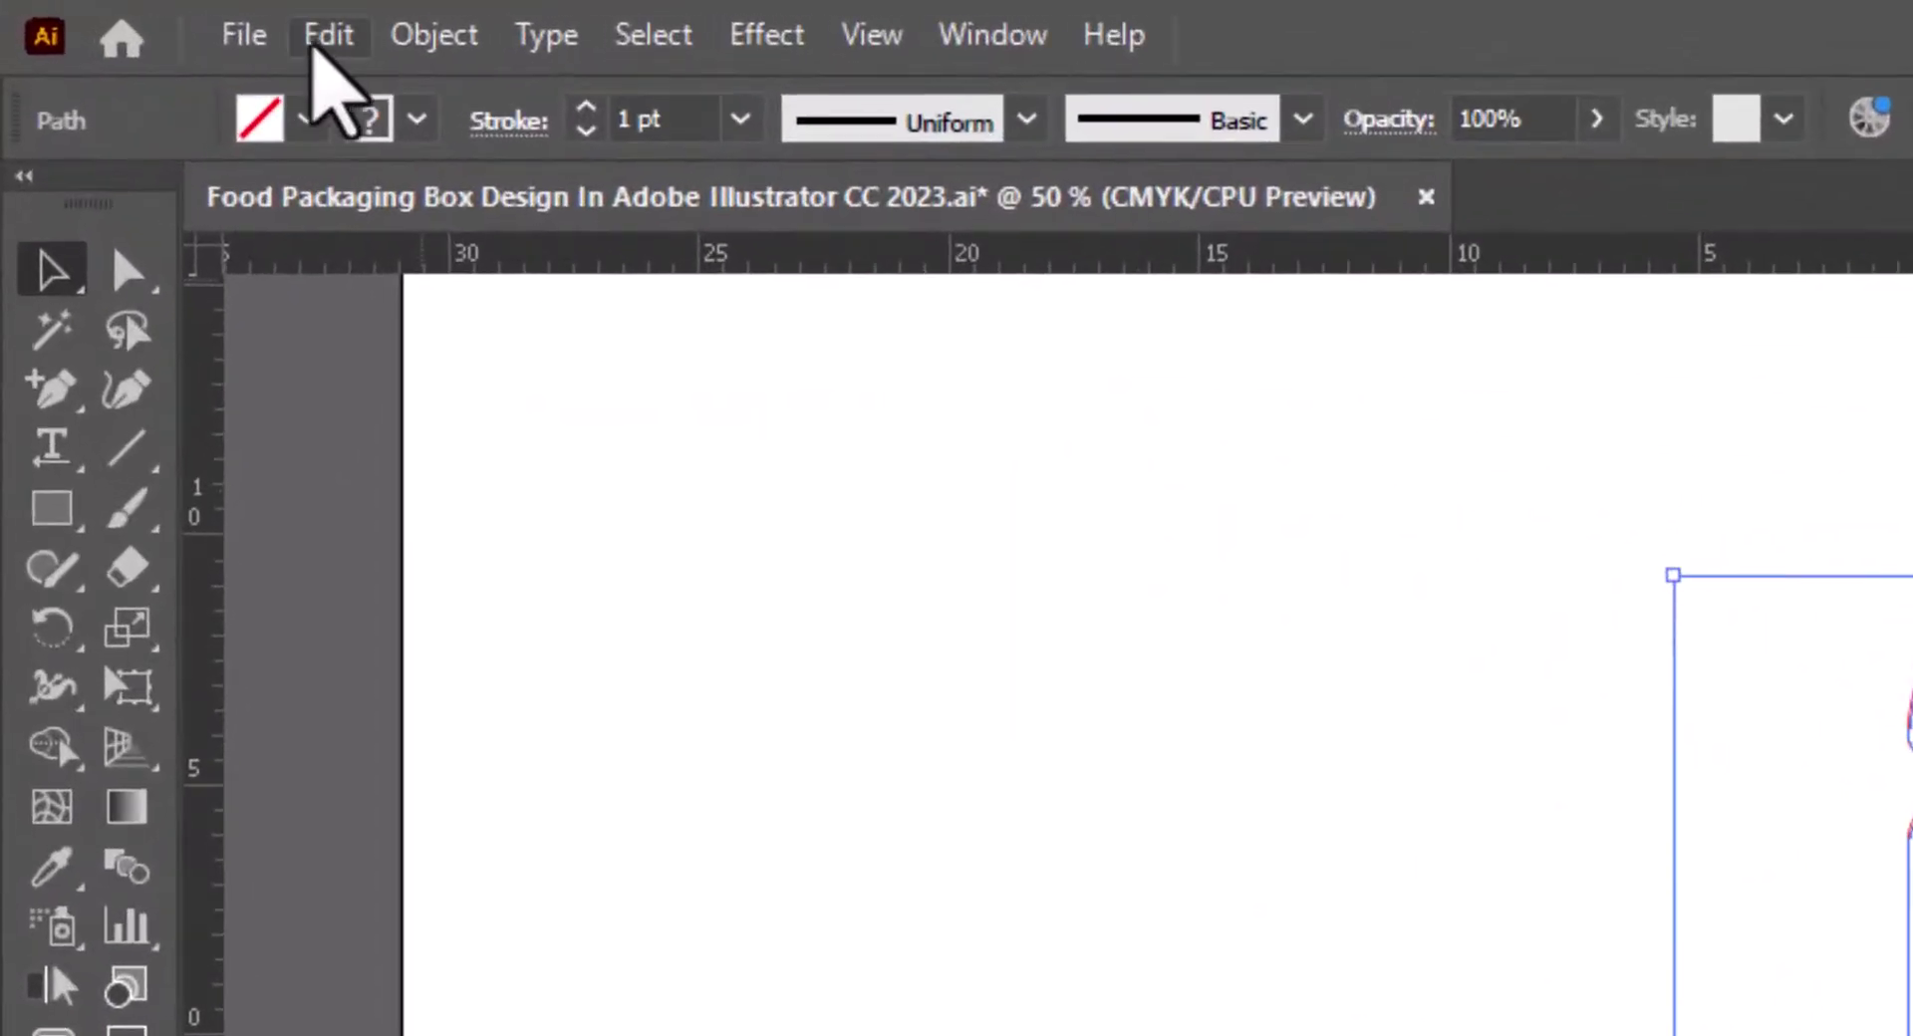
pyautogui.click(317, 42)
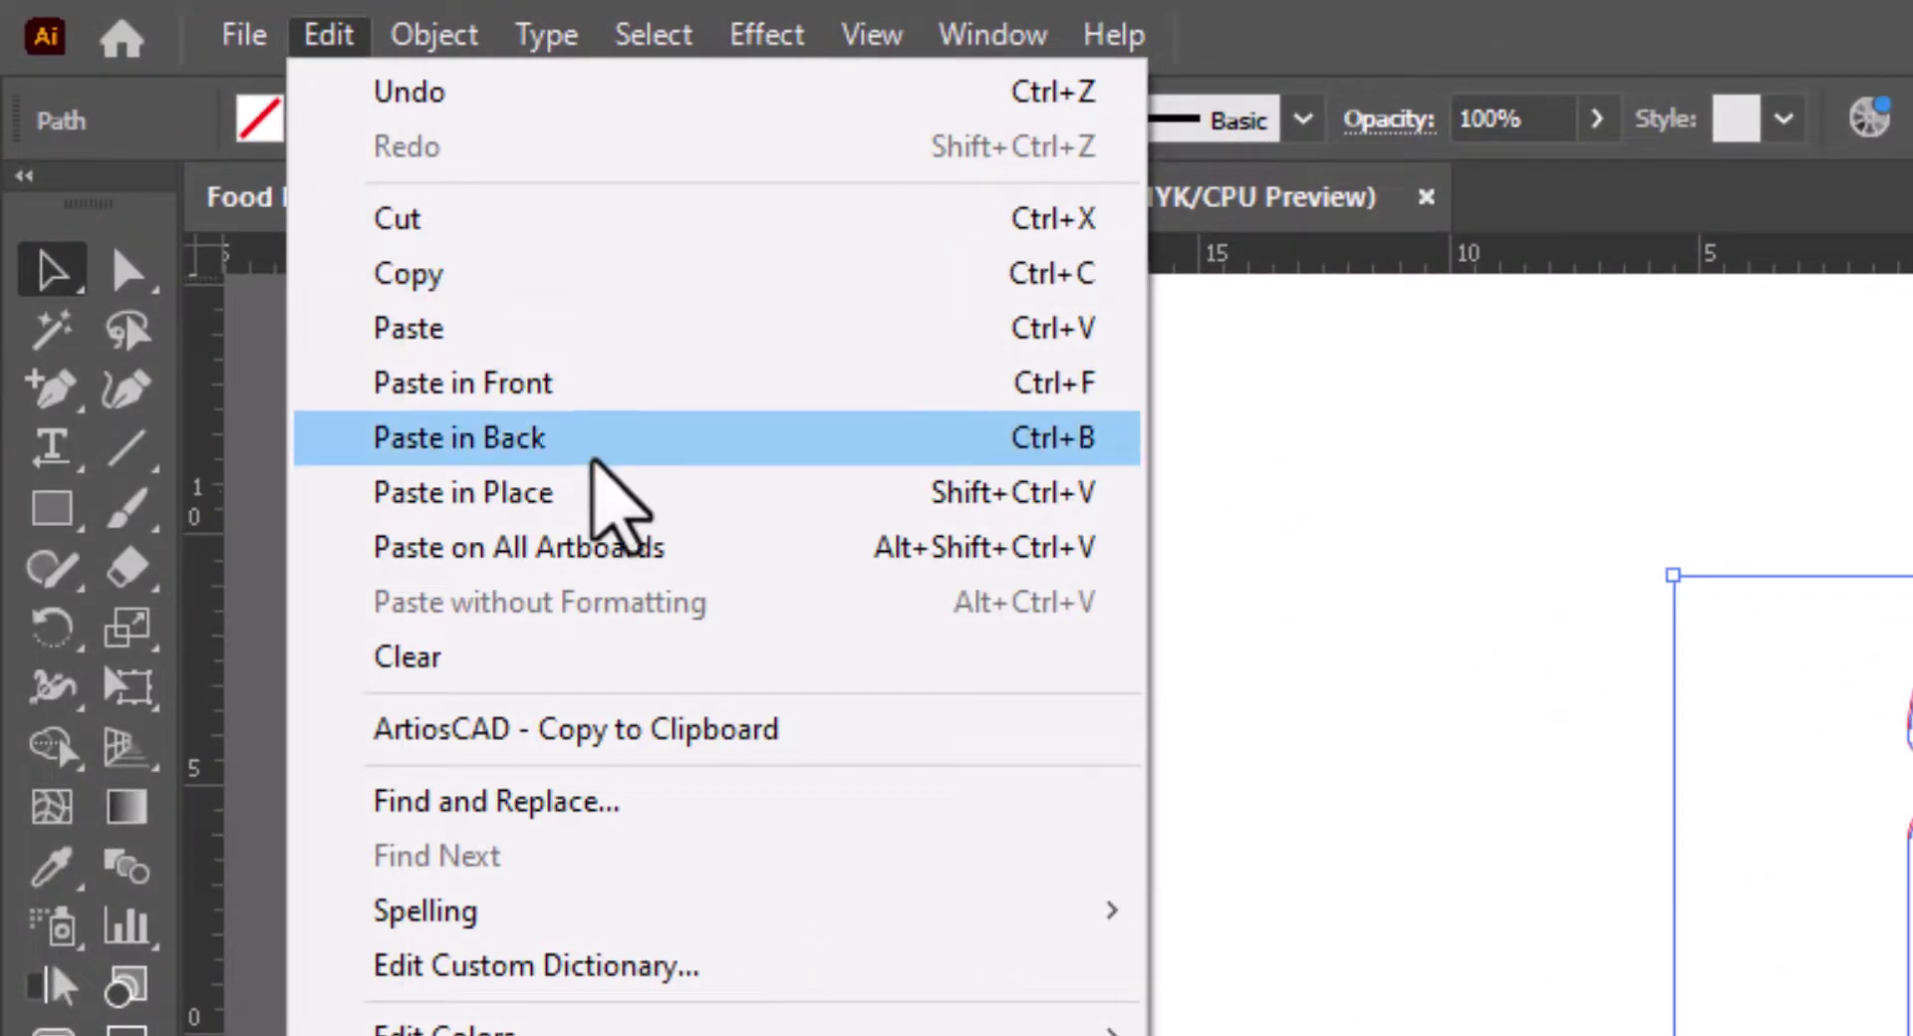
pyautogui.click(695, 383)
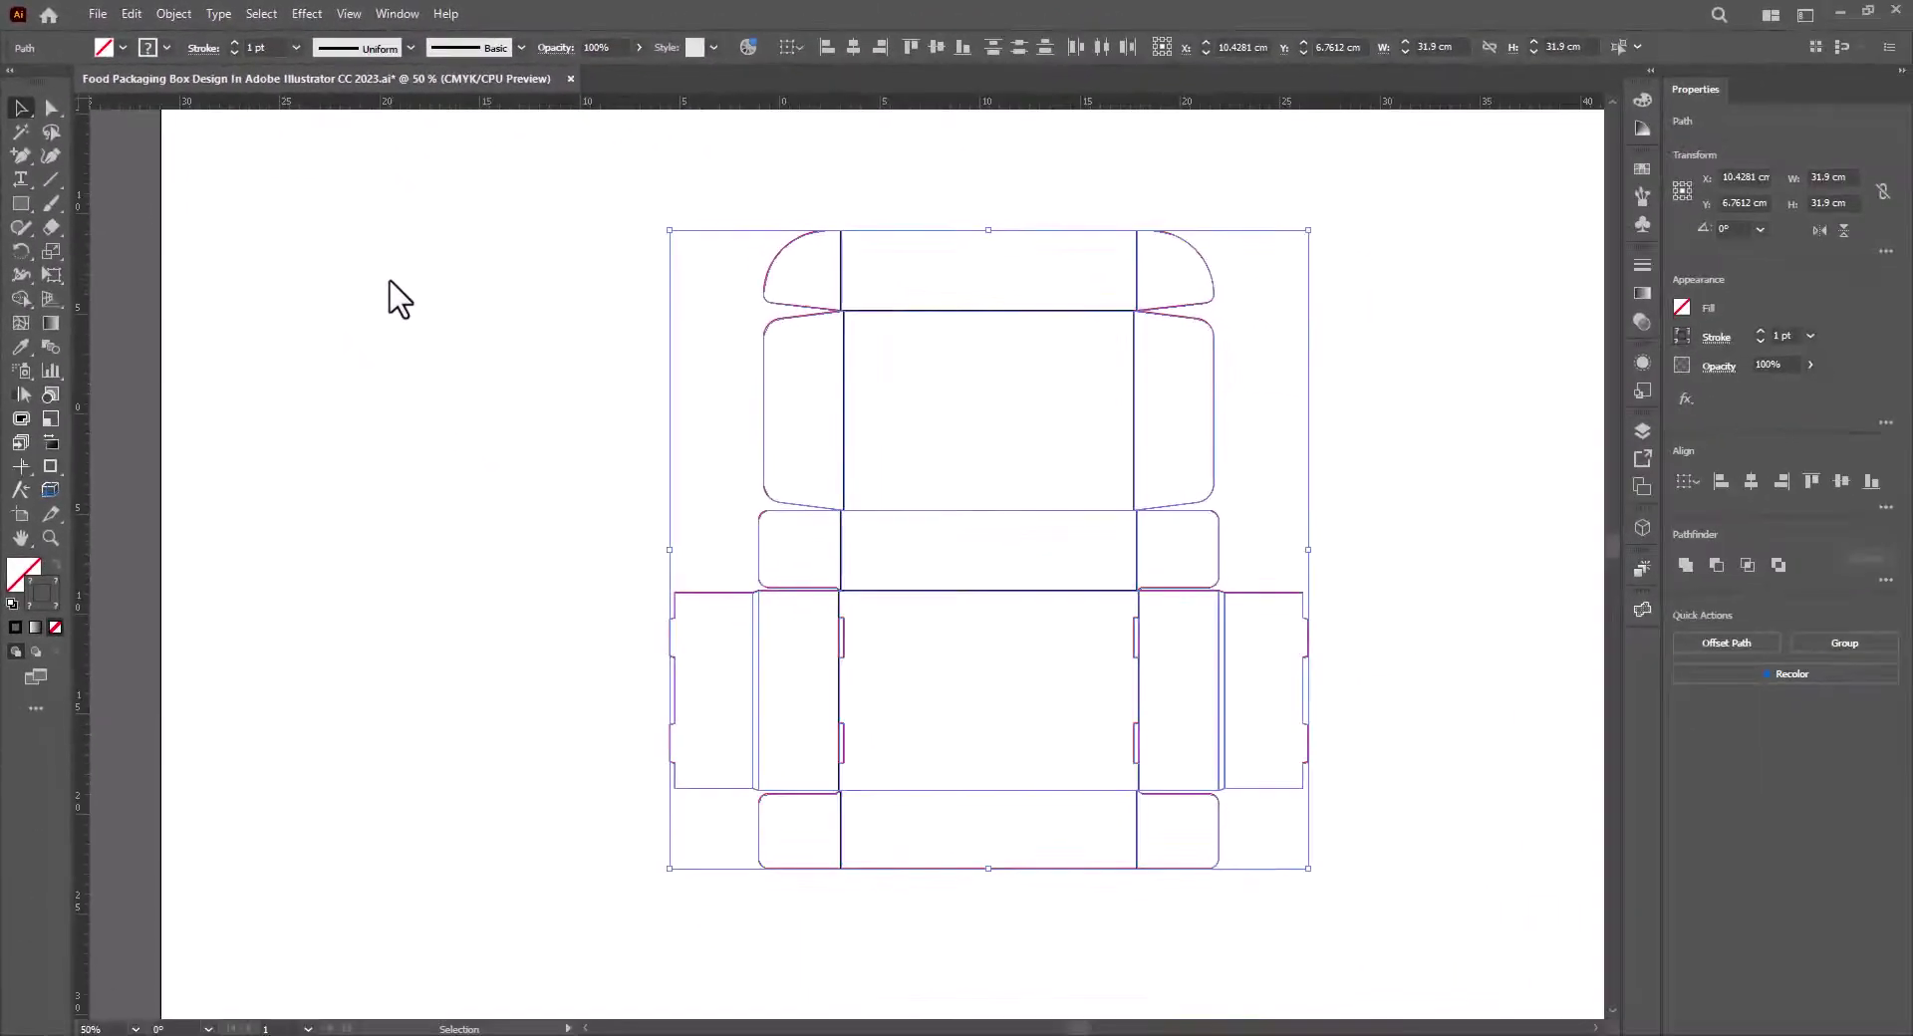
pyautogui.hotkey('ctrl', '3')
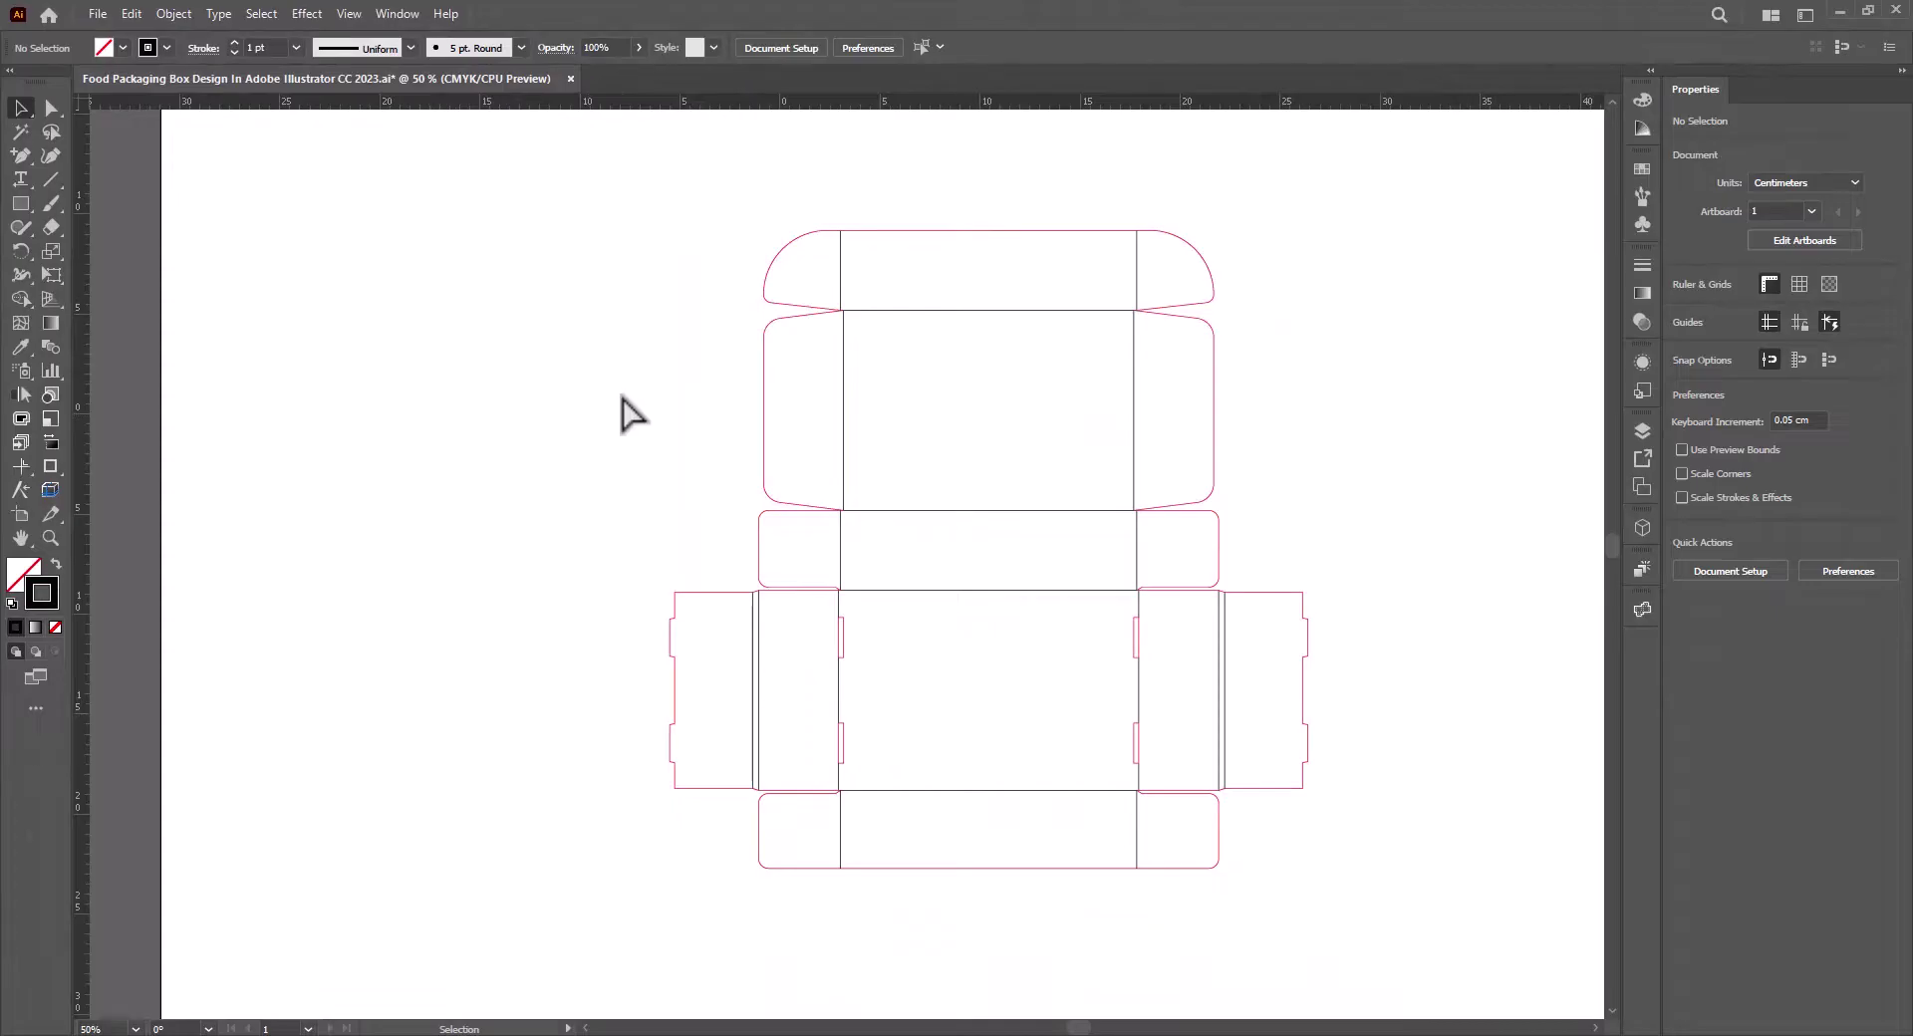
# Set the remaining dieline's stroke weight to 15 pt with round caps and round corner joins.
pyautogui.moveTo(559, 183); pyautogui.dragTo(1402, 912)
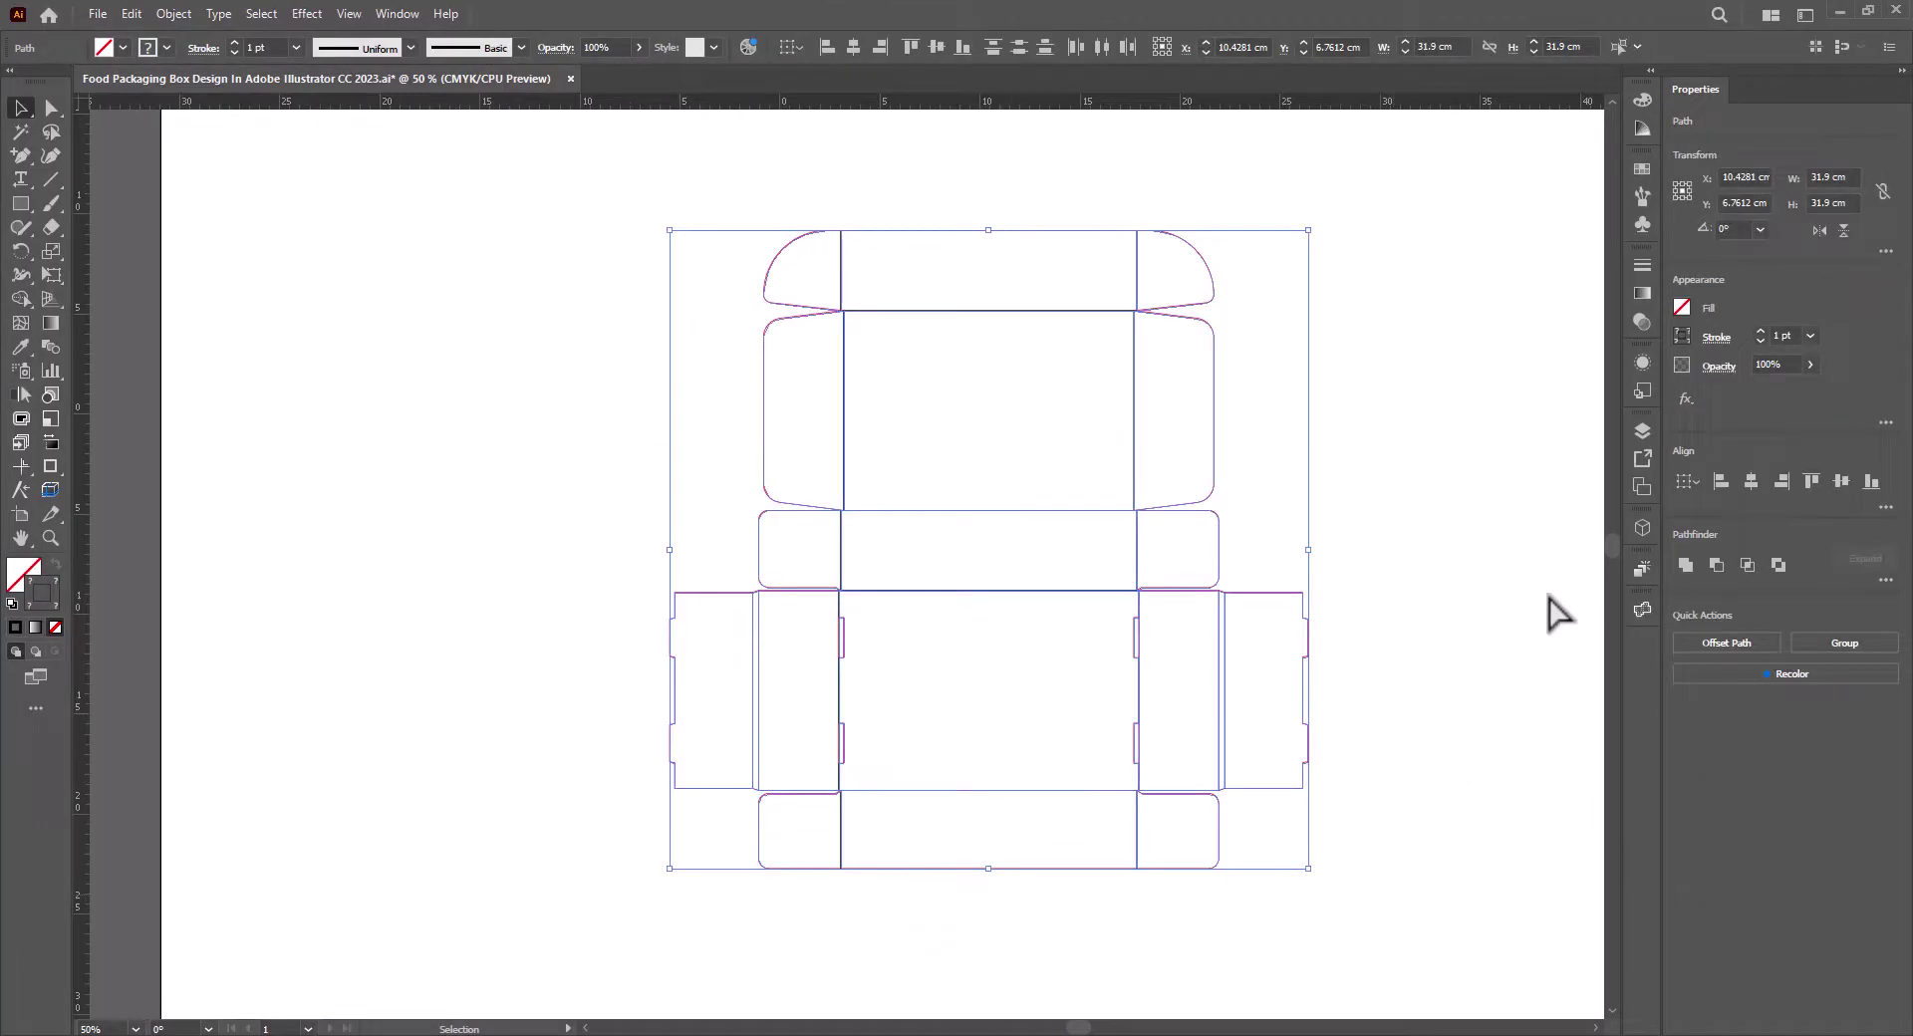
pyautogui.click(1719, 340)
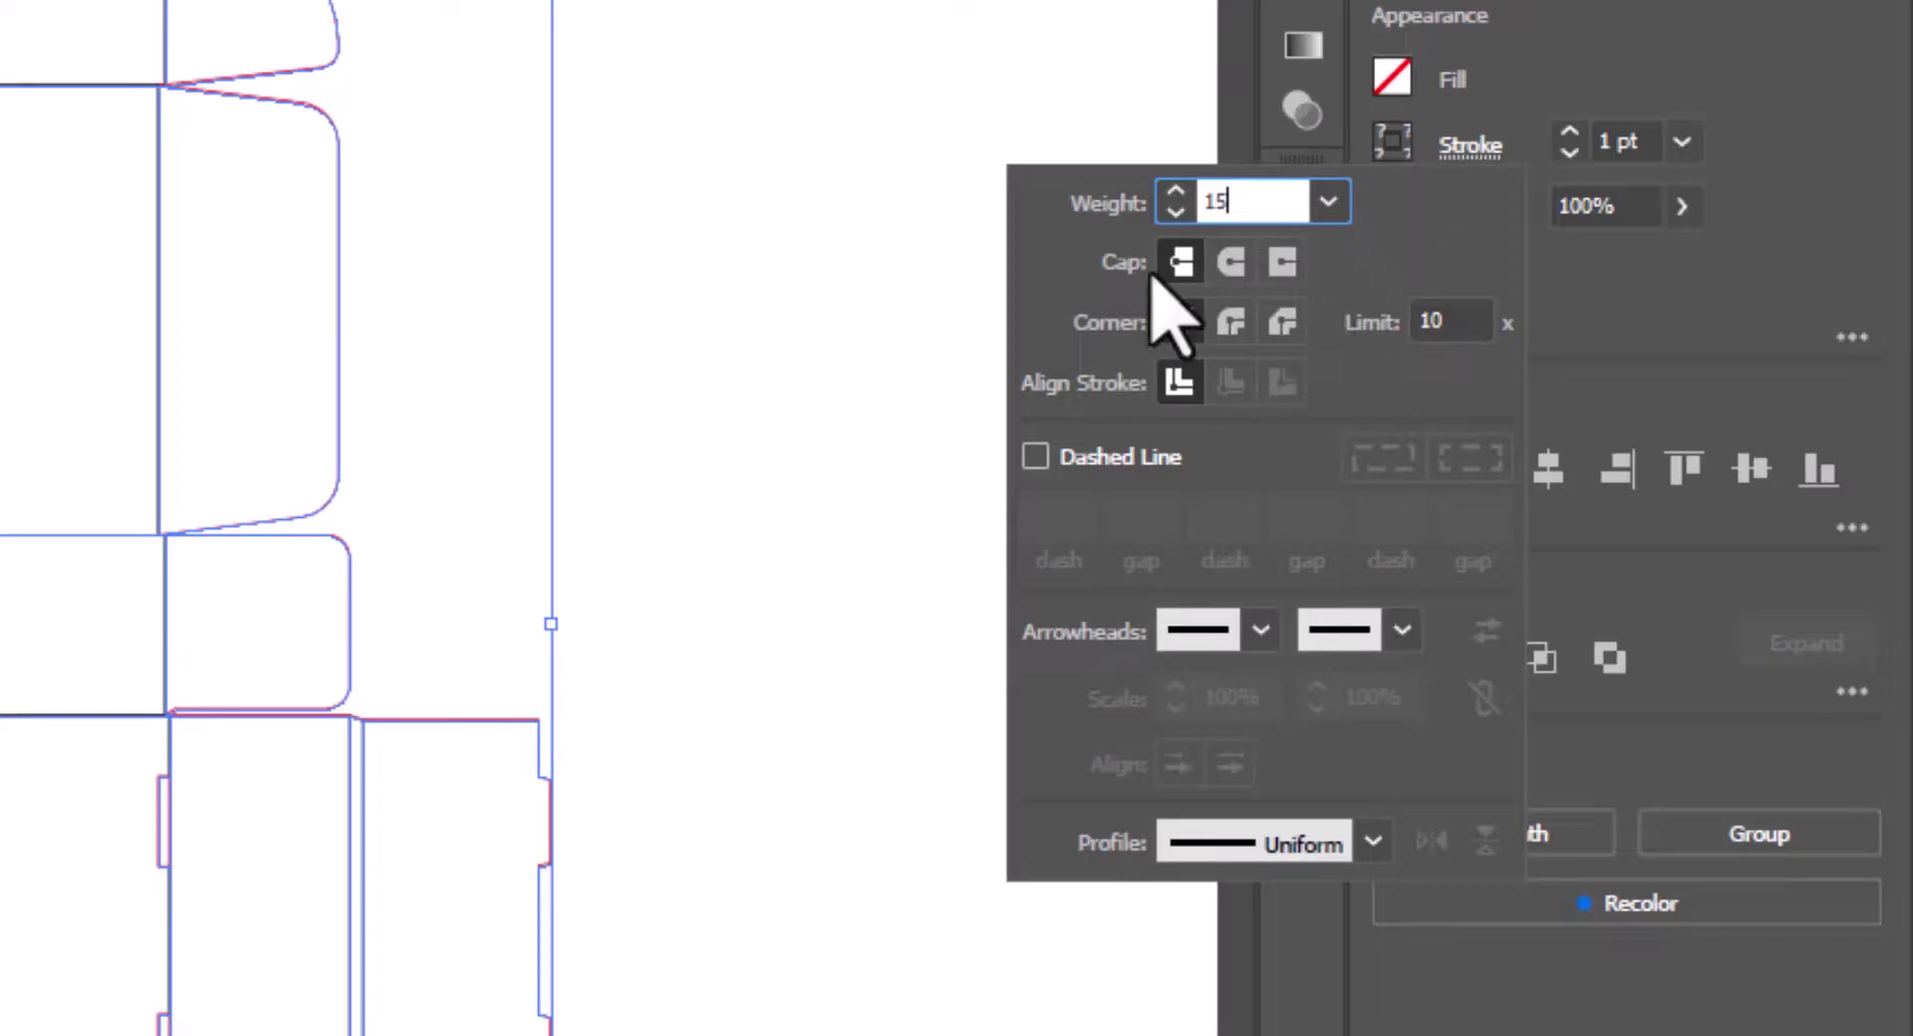
pyautogui.click(1231, 263)
pyautogui.click(1233, 322)
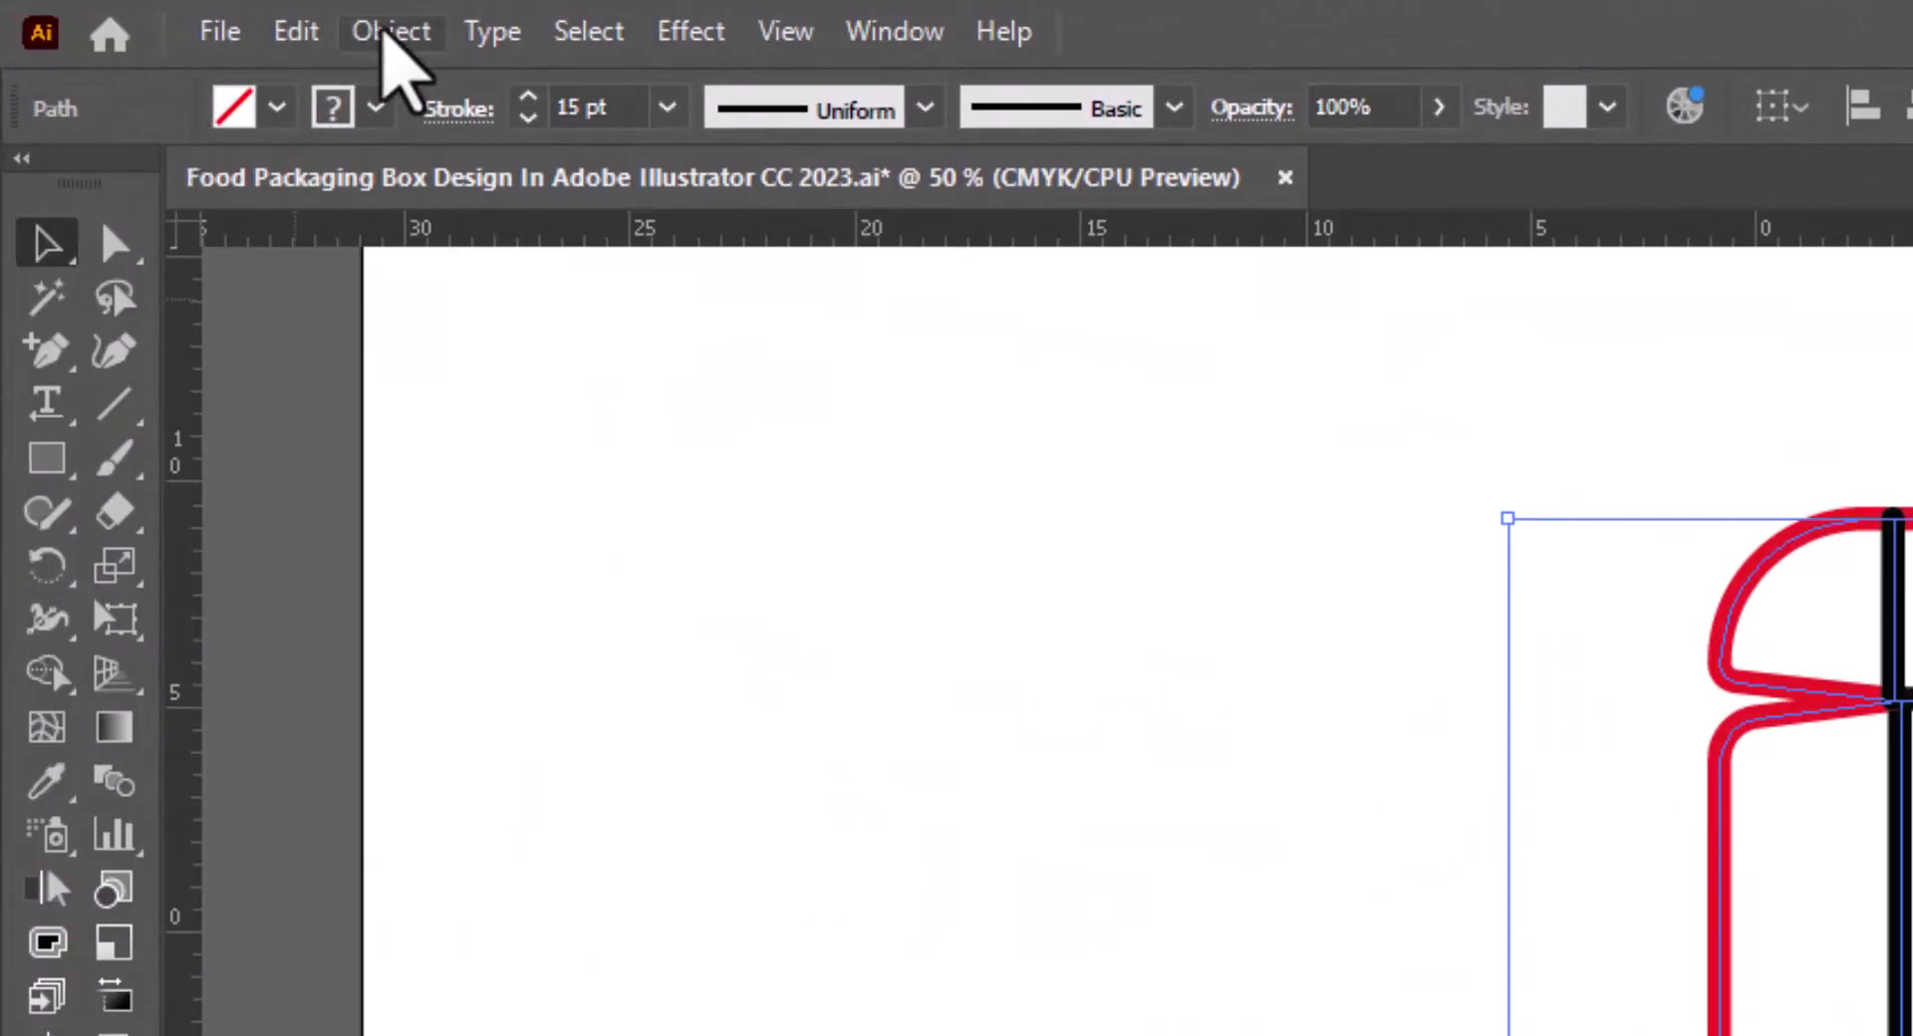
# Expand the thick dieline's fill and stroke and unite the resulting shapes into one.
pyautogui.click(384, 33)
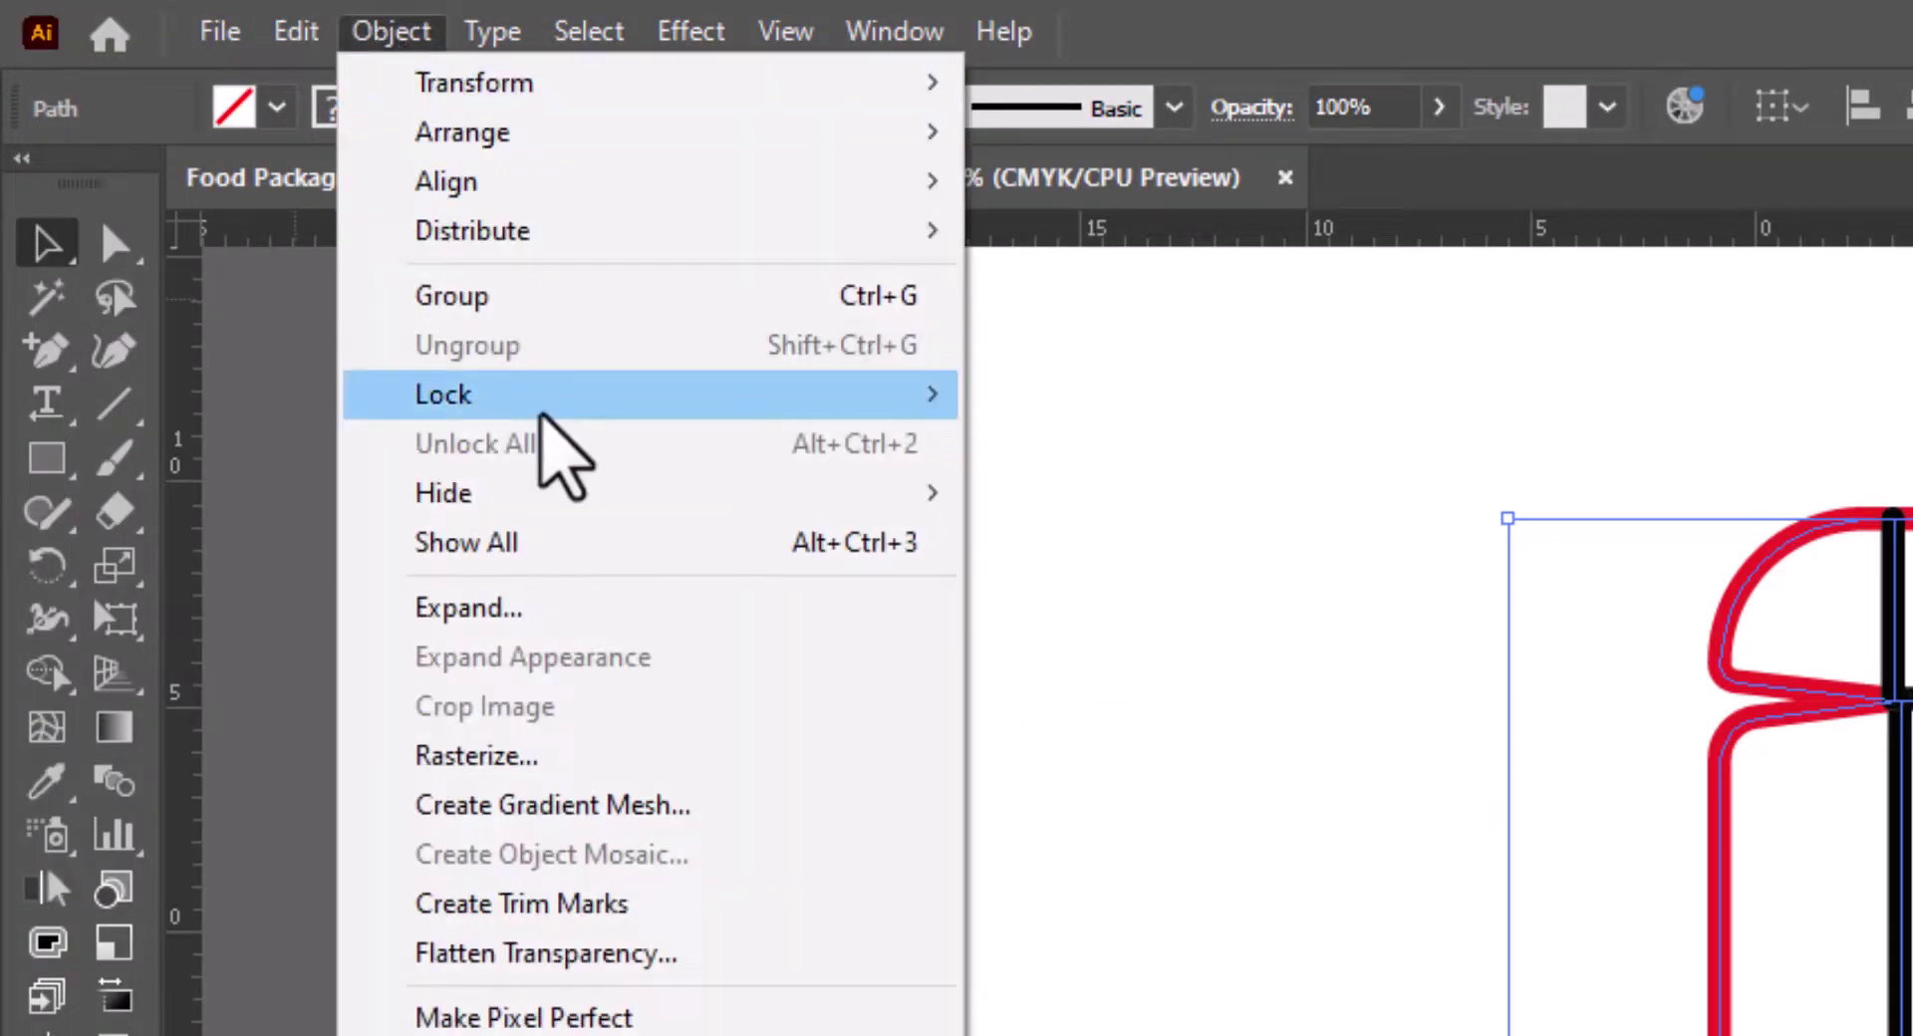
pyautogui.click(608, 610)
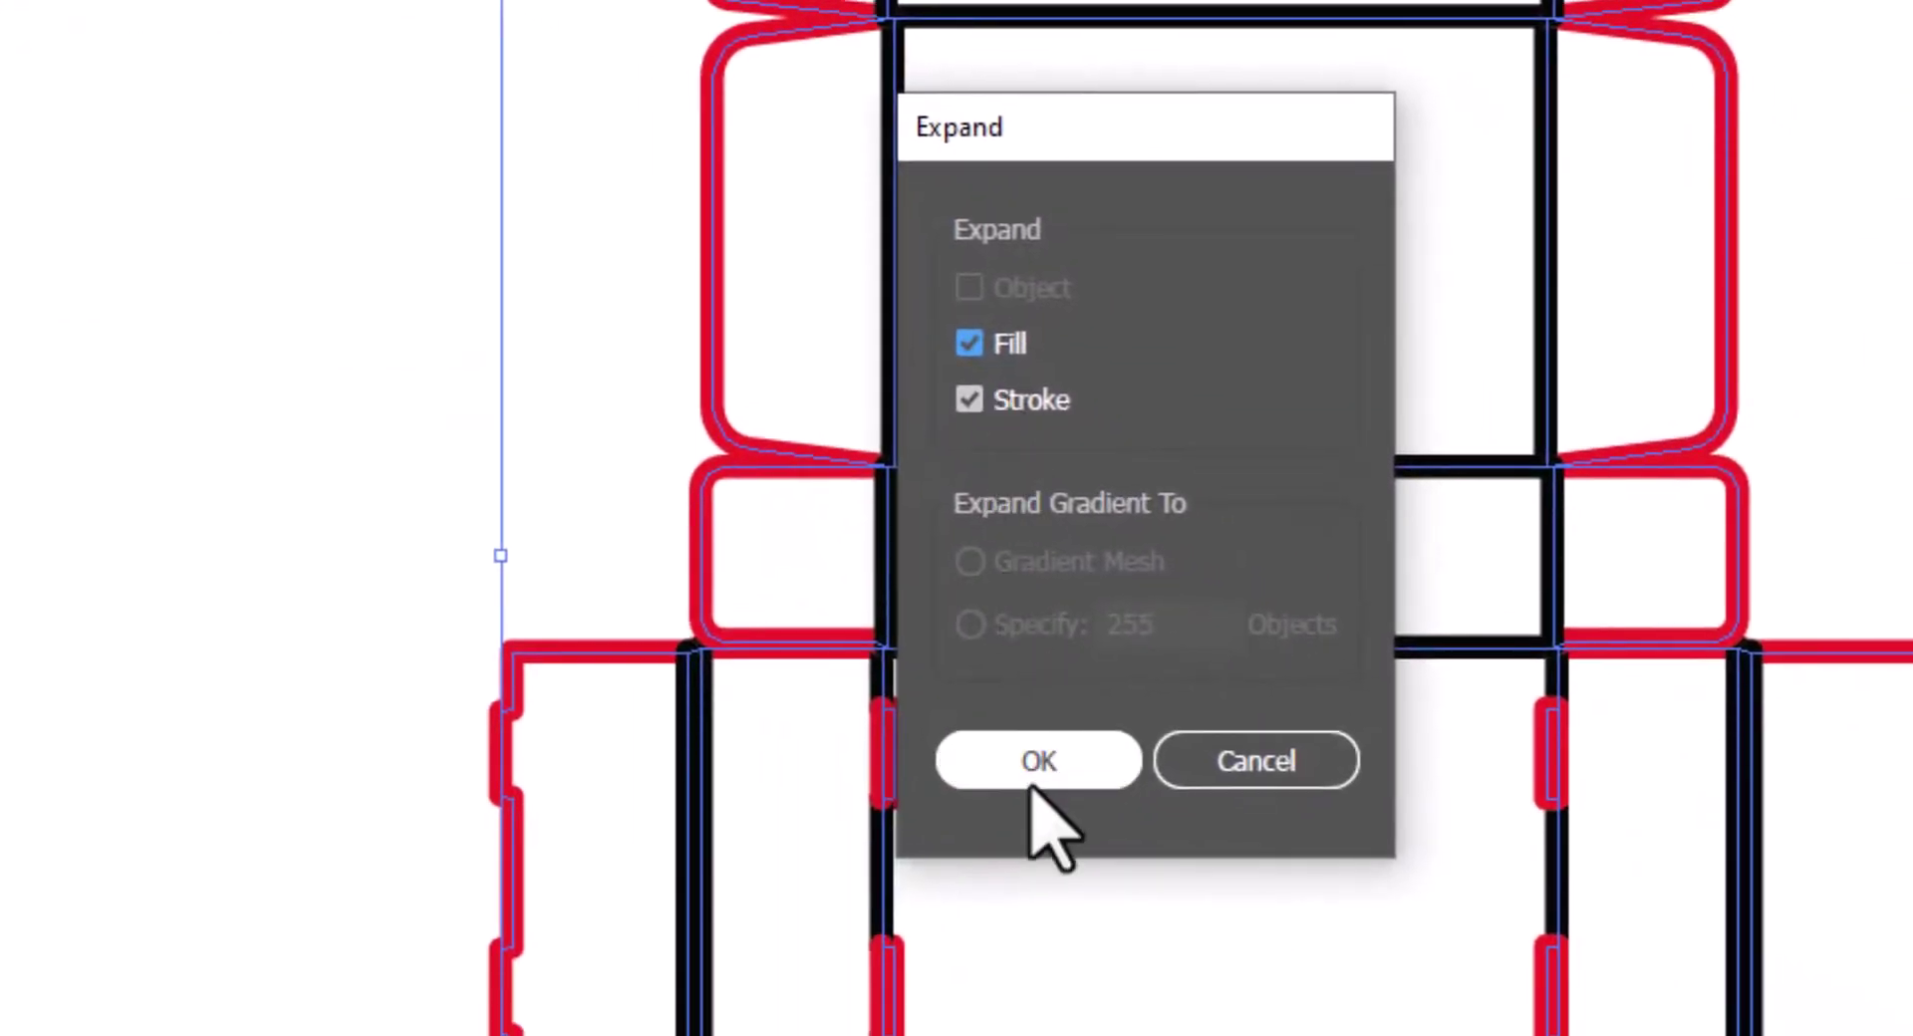
pyautogui.click(1031, 772)
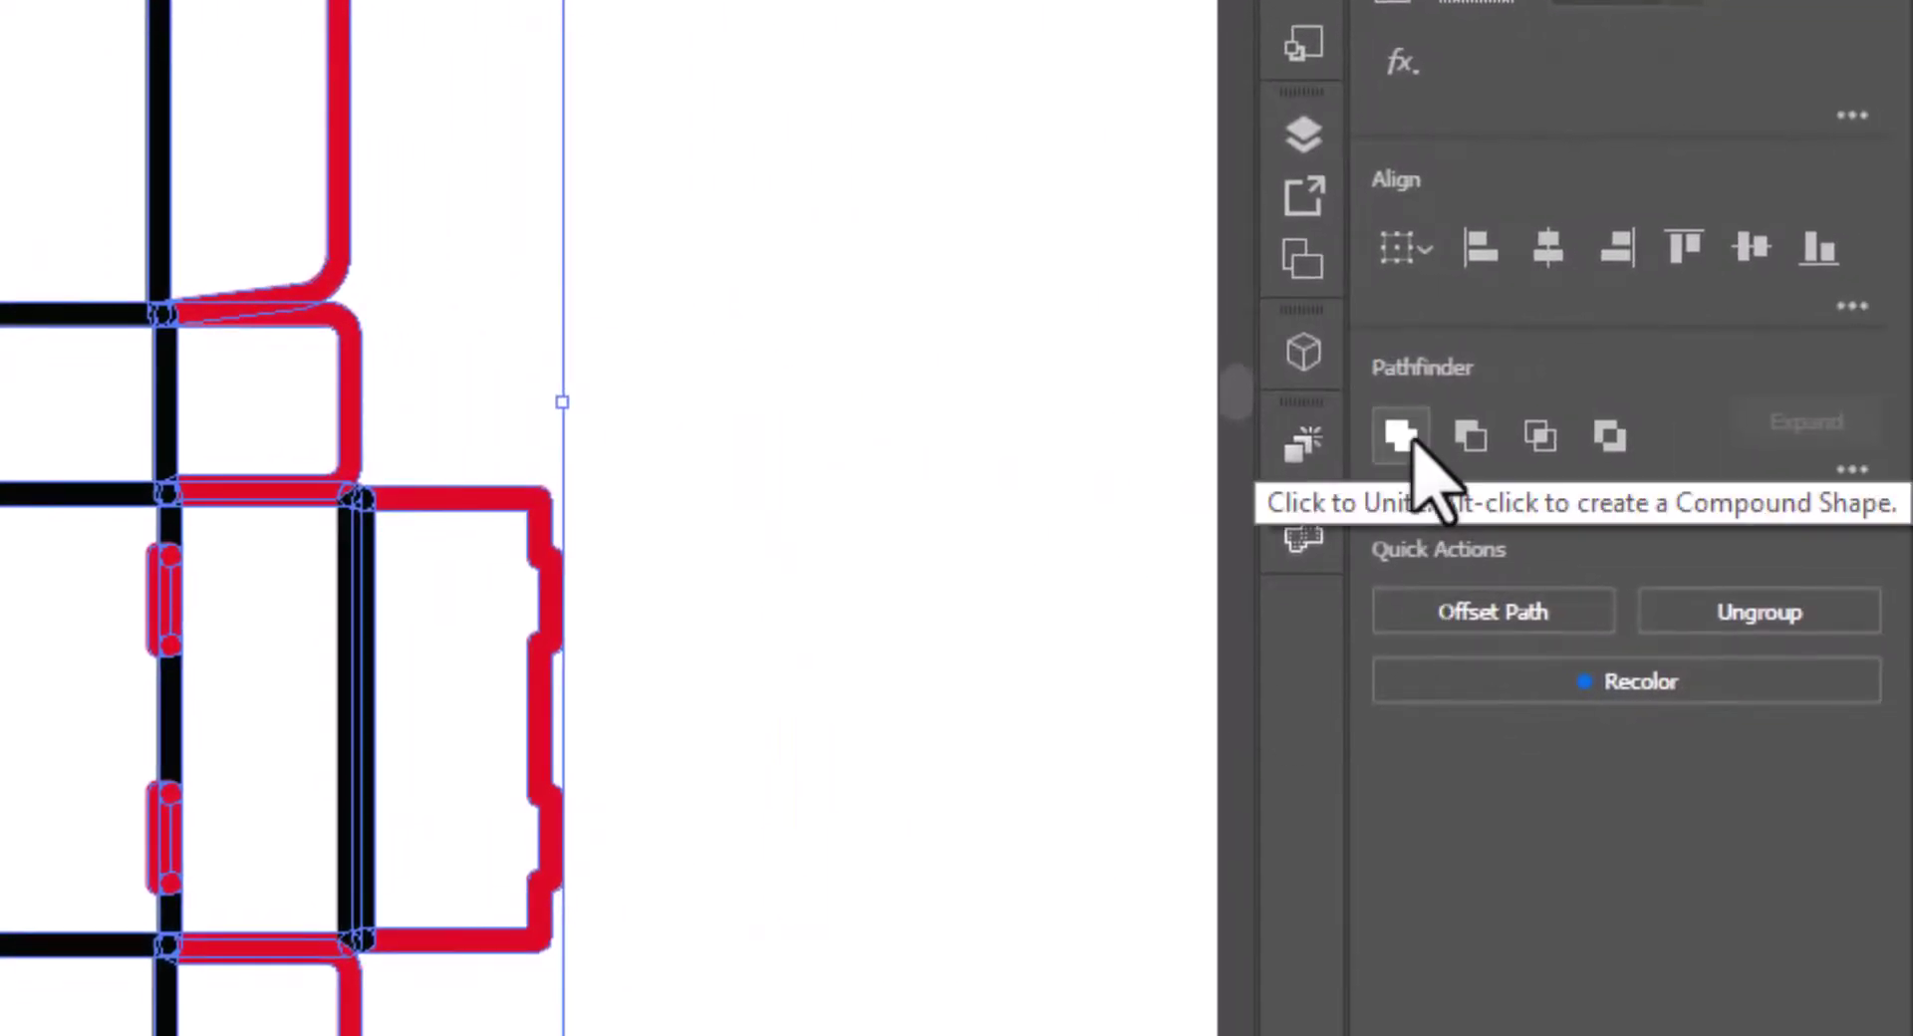
pyautogui.click(1413, 446)
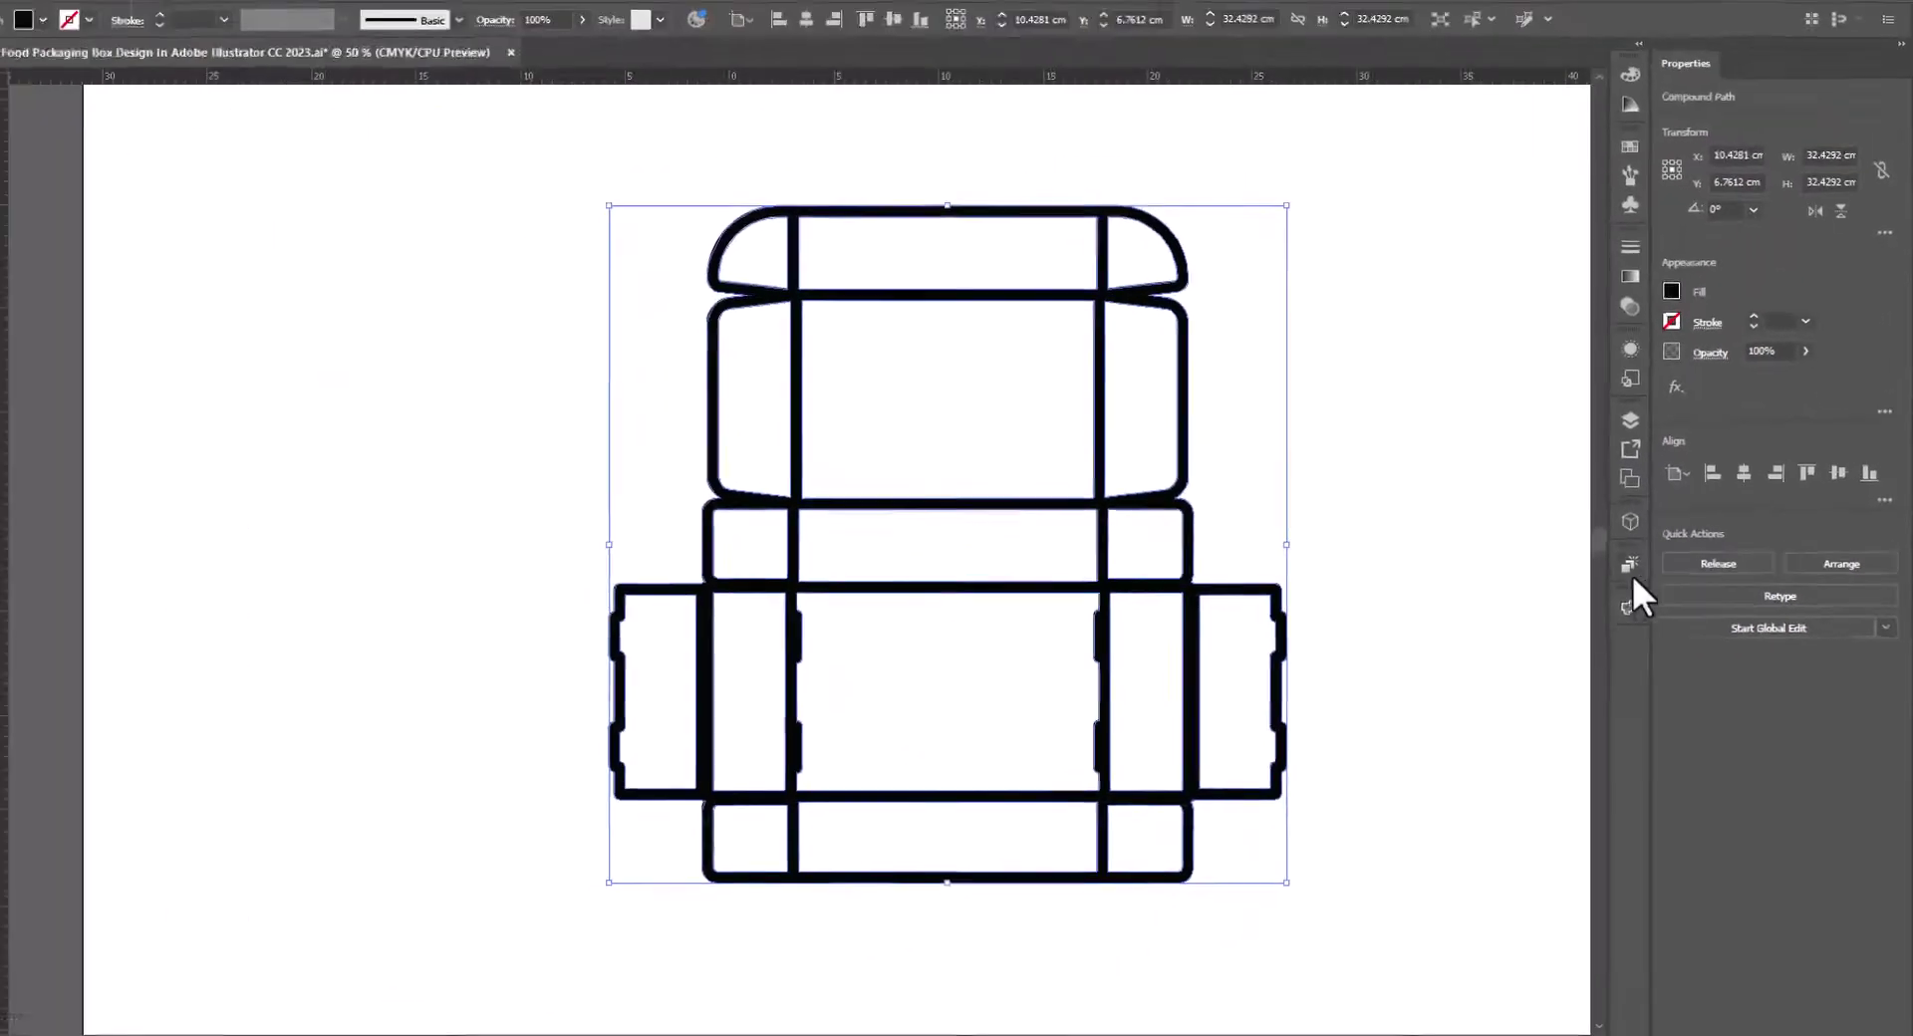
# Release the united dieline's compound path and remove the inner panel shapes, keeping only the solid outer silhouette.
pyautogui.rightClick(1300, 594)
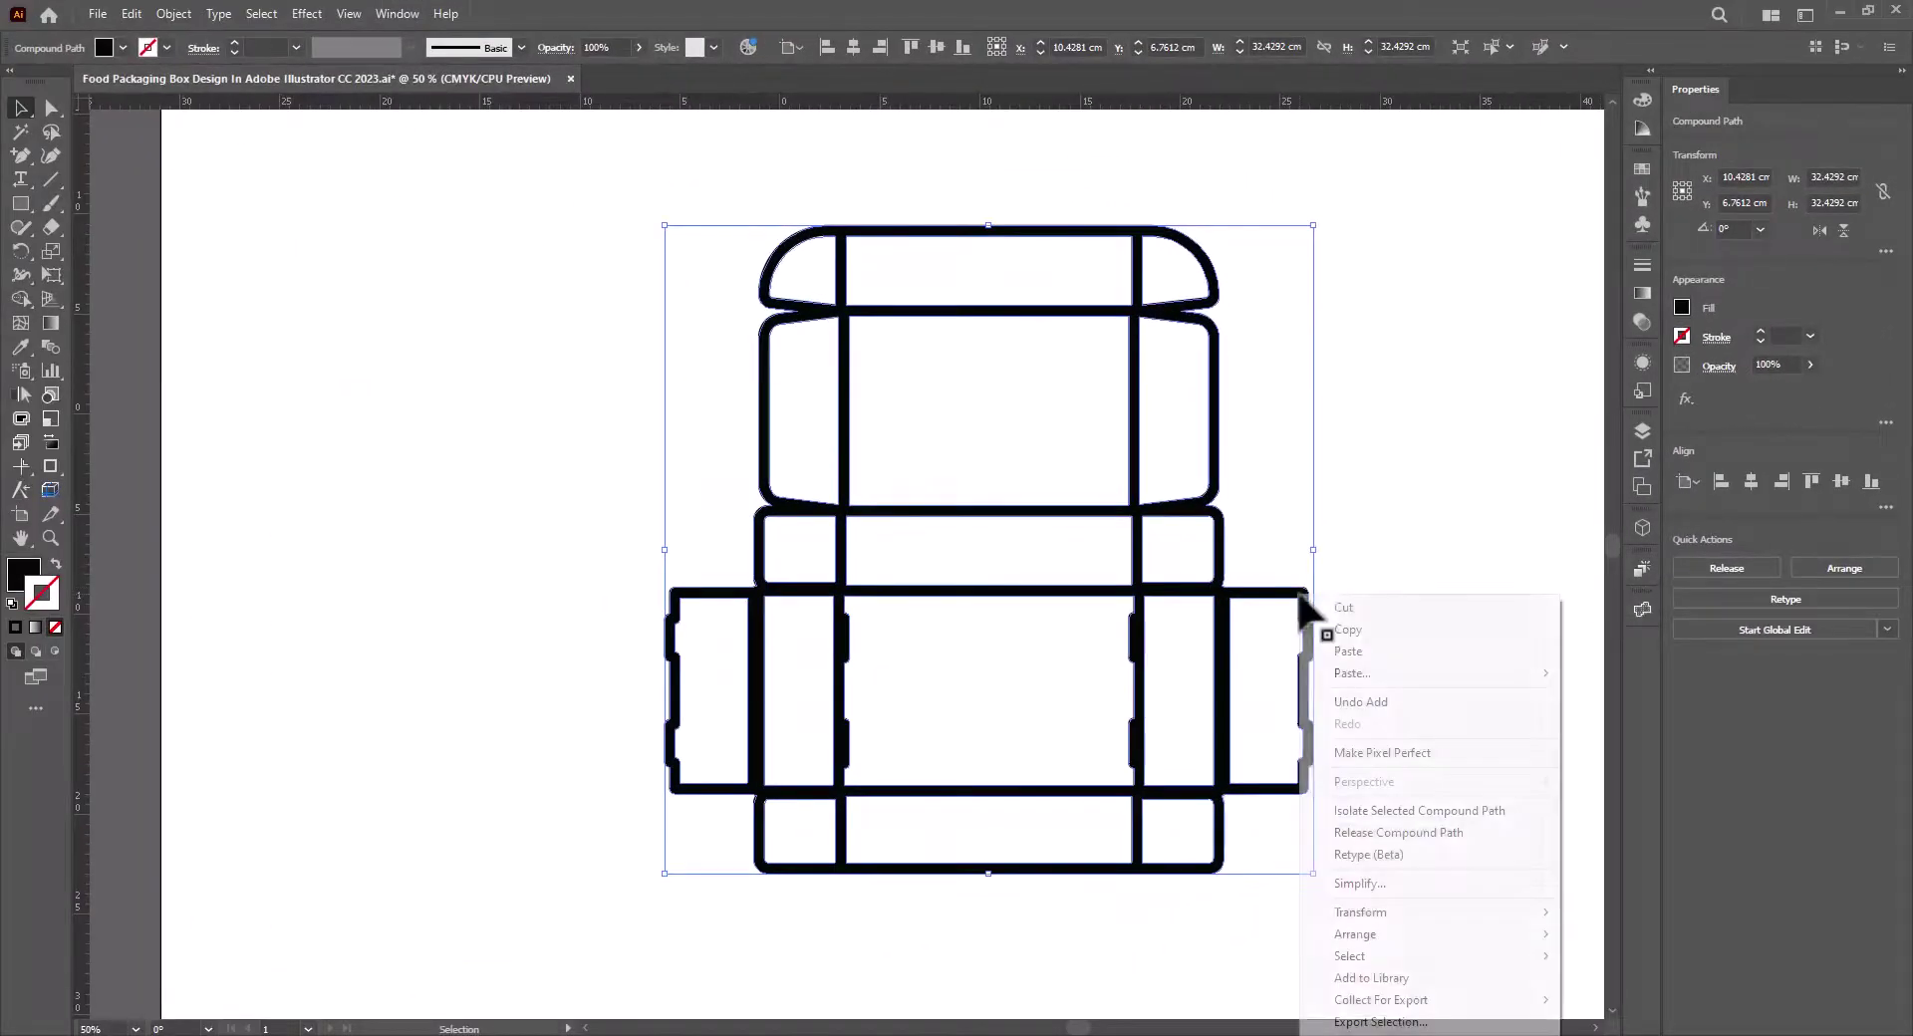
pyautogui.click(1389, 832)
pyautogui.click(1383, 728)
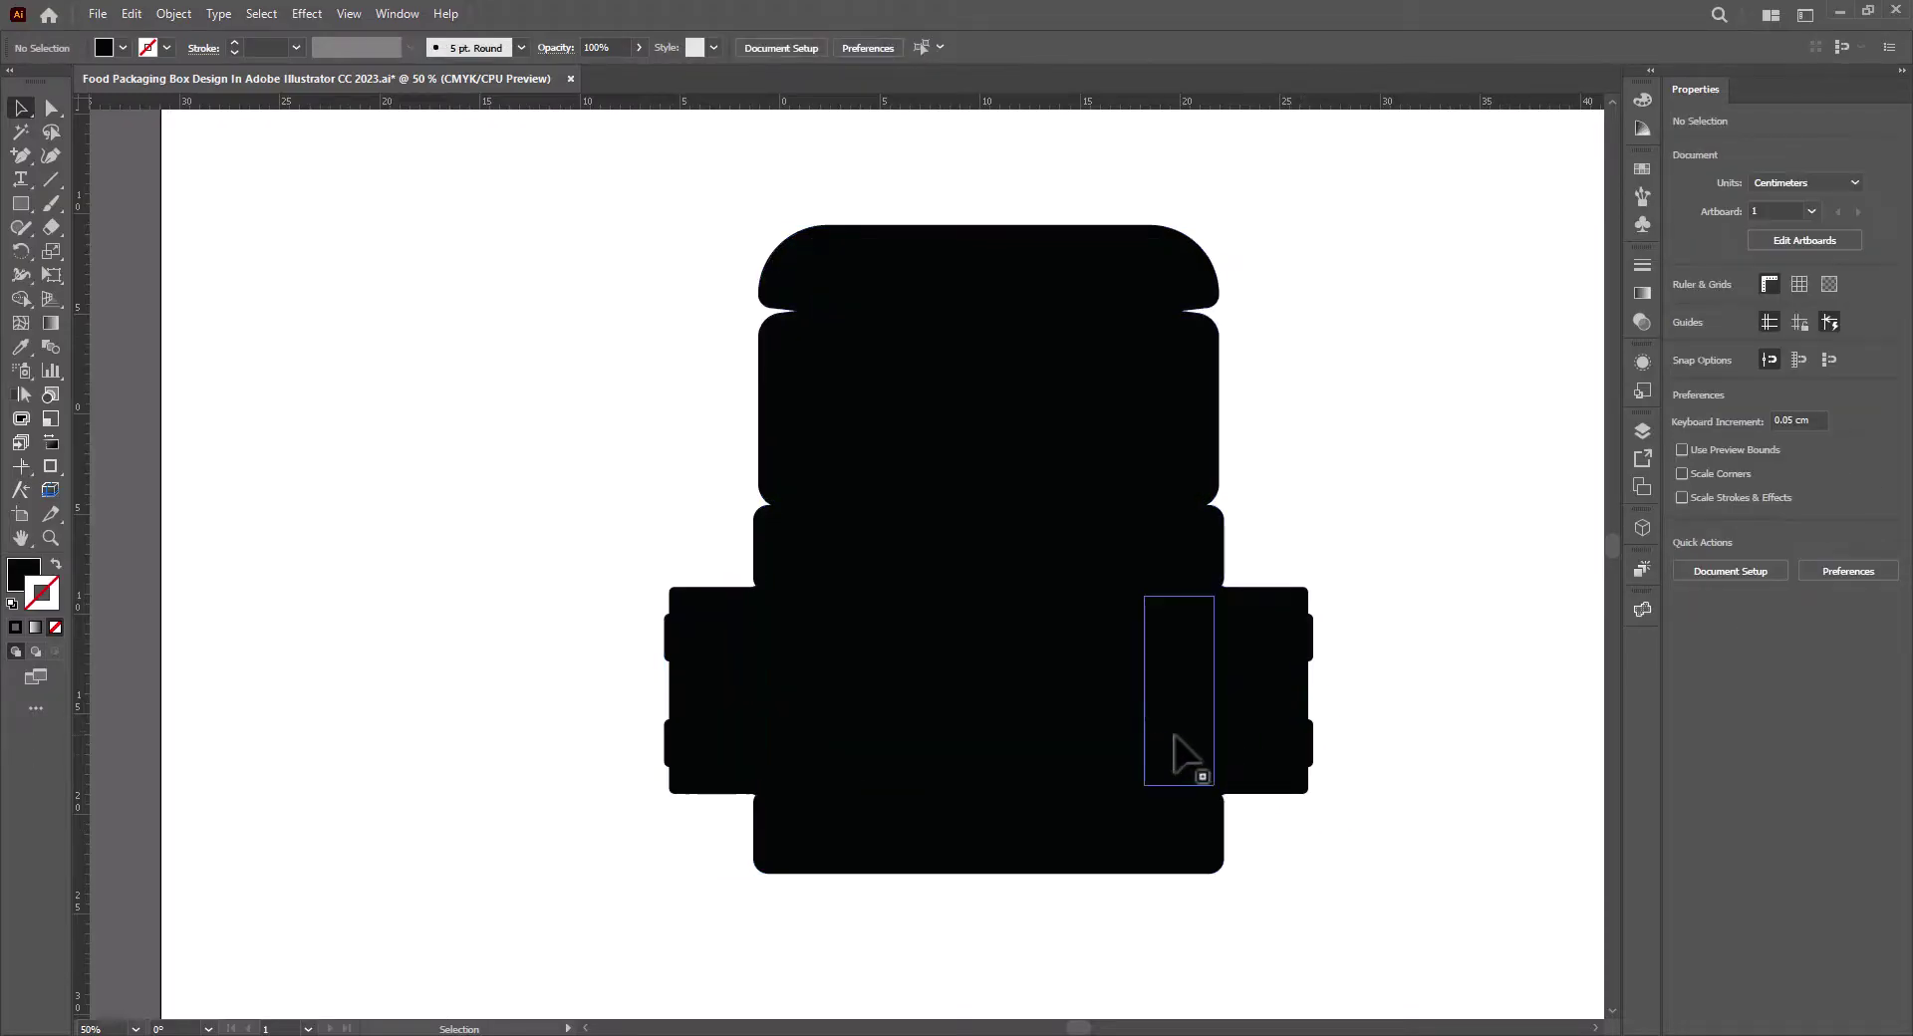
pyautogui.click(771, 705)
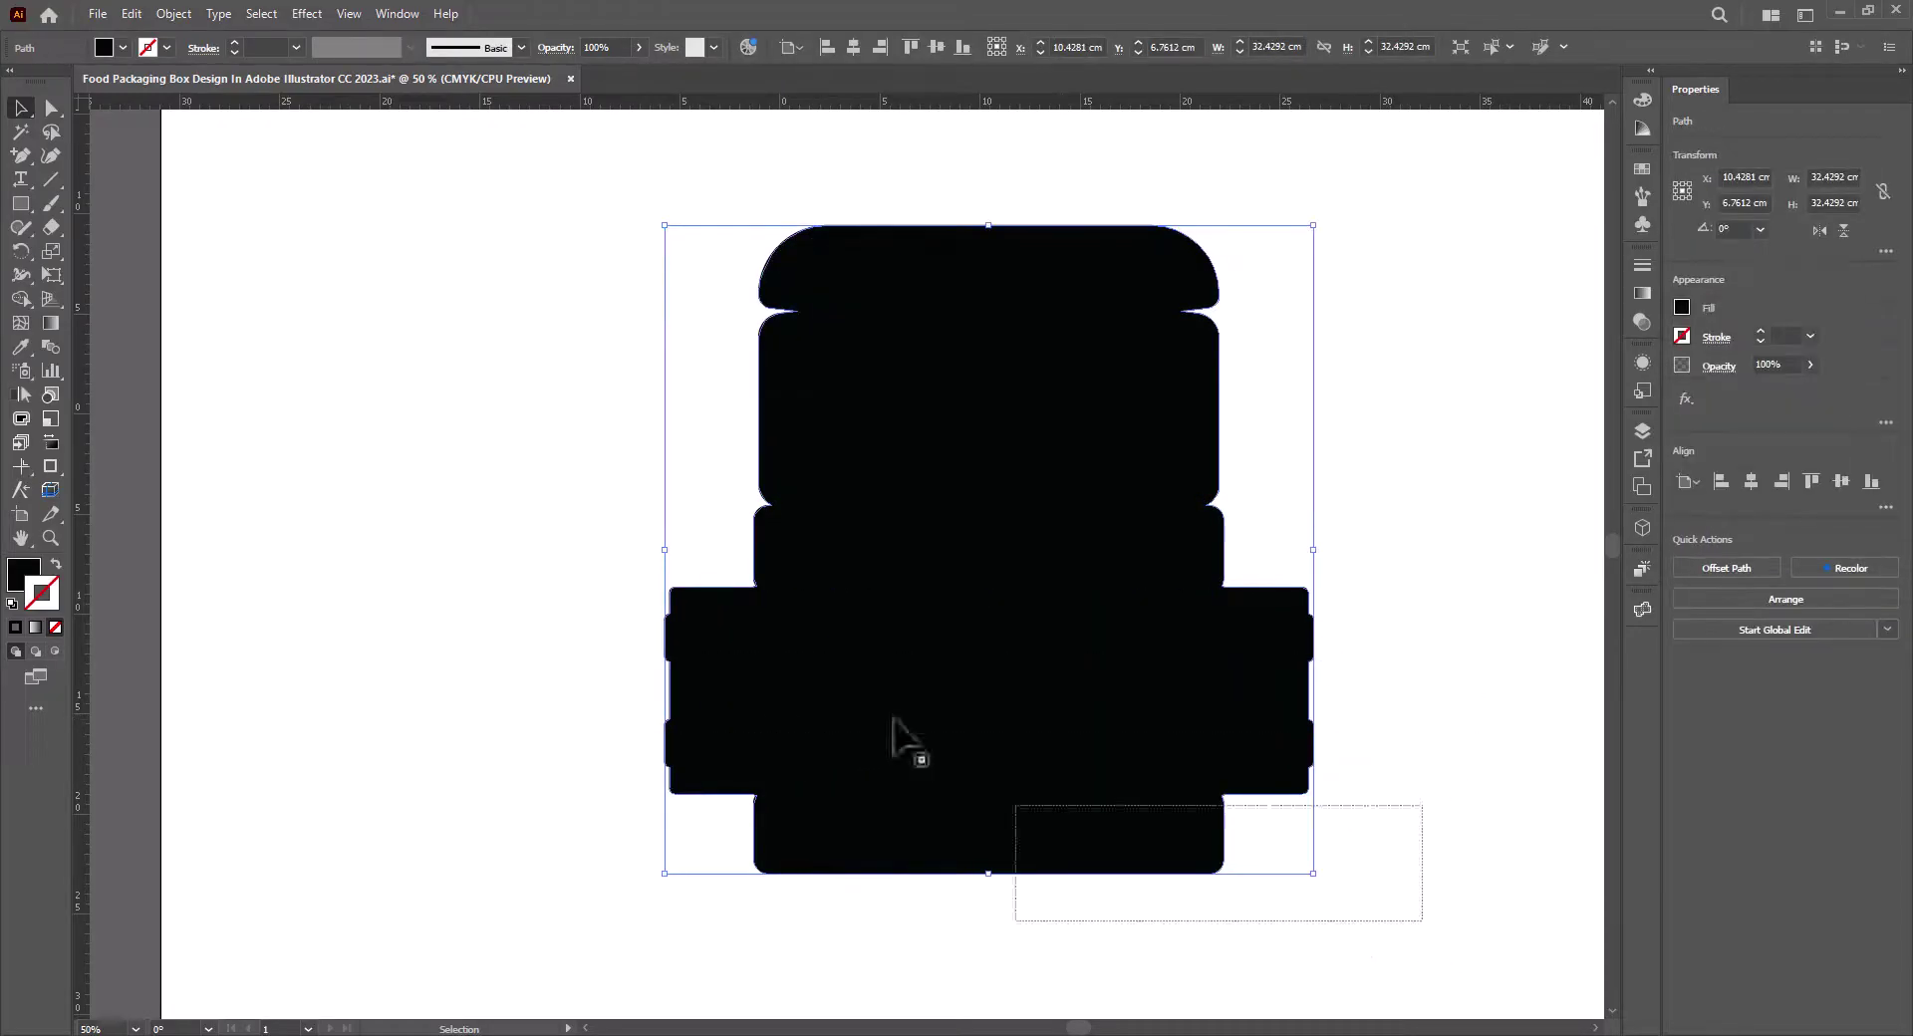
pyautogui.keyDown('shift'); pyautogui.click(1275, 717); pyautogui.keyUp('shift')
pyautogui.click(1377, 739)
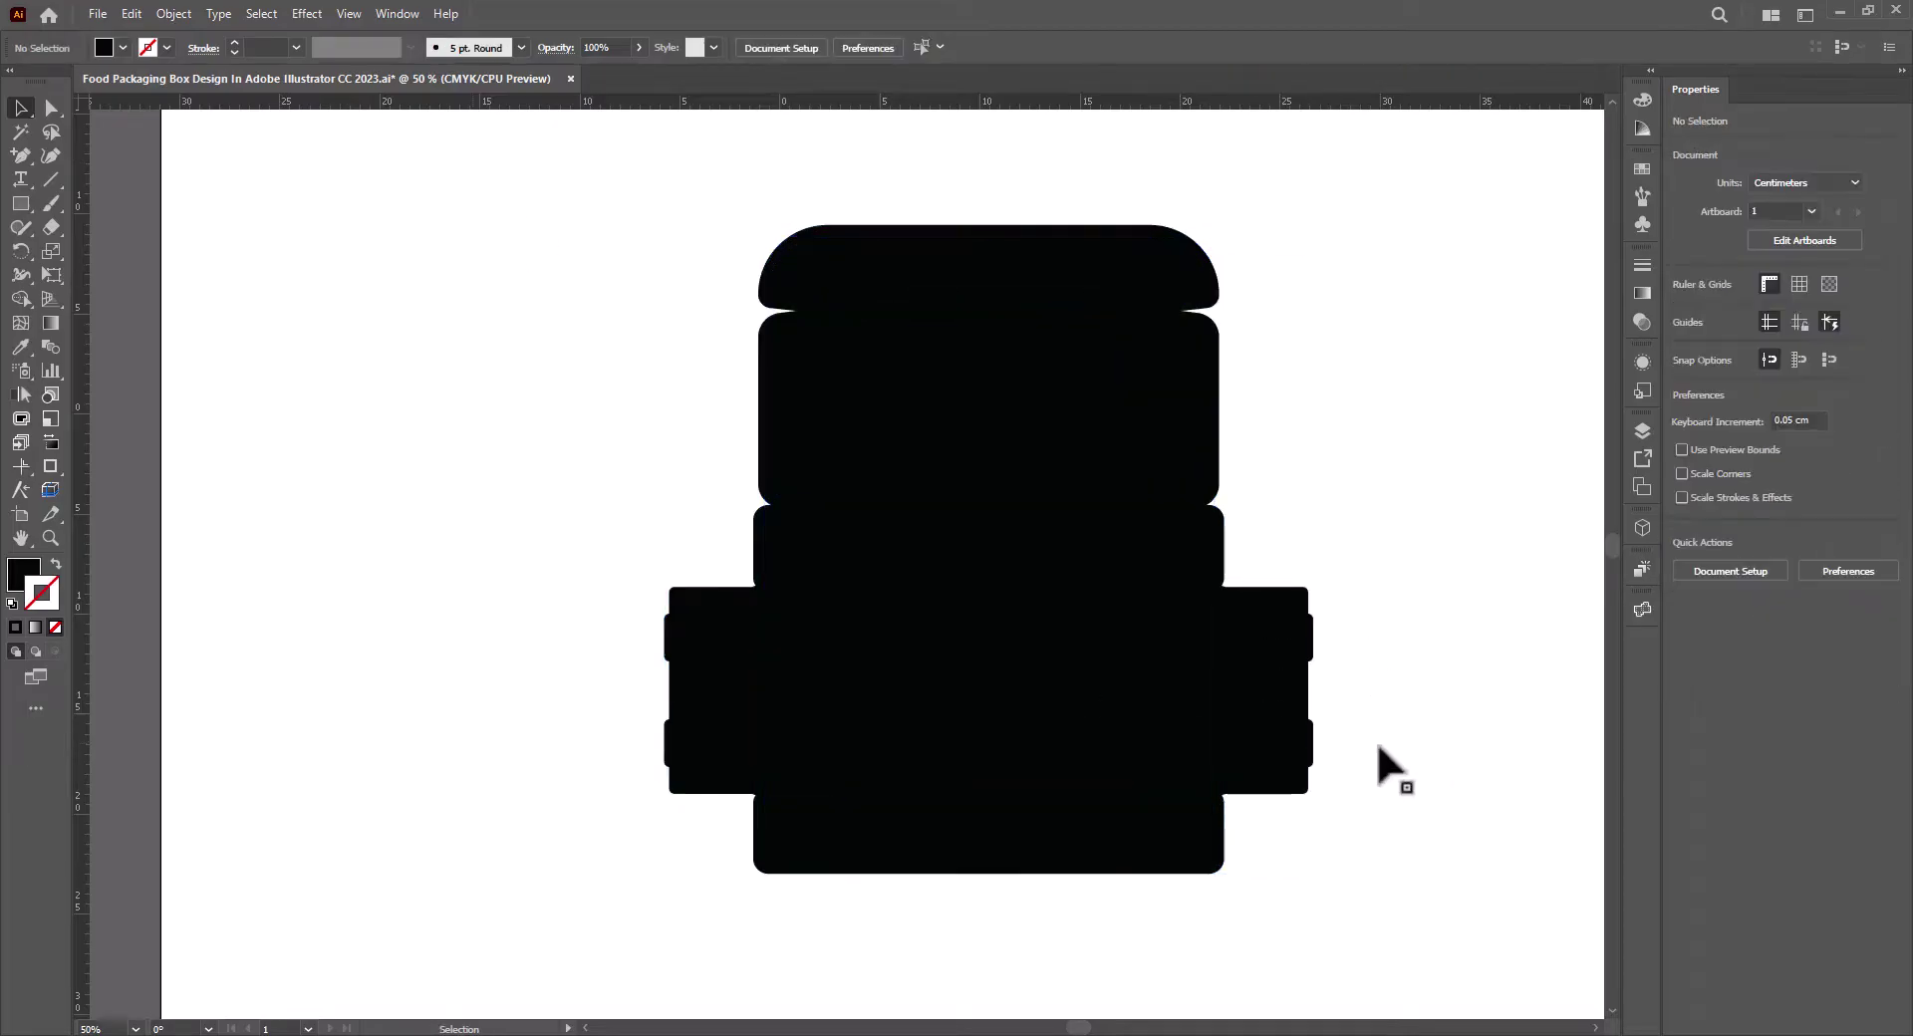
# Fill the outer box silhouette with gray 969696.
pyautogui.click(1166, 673)
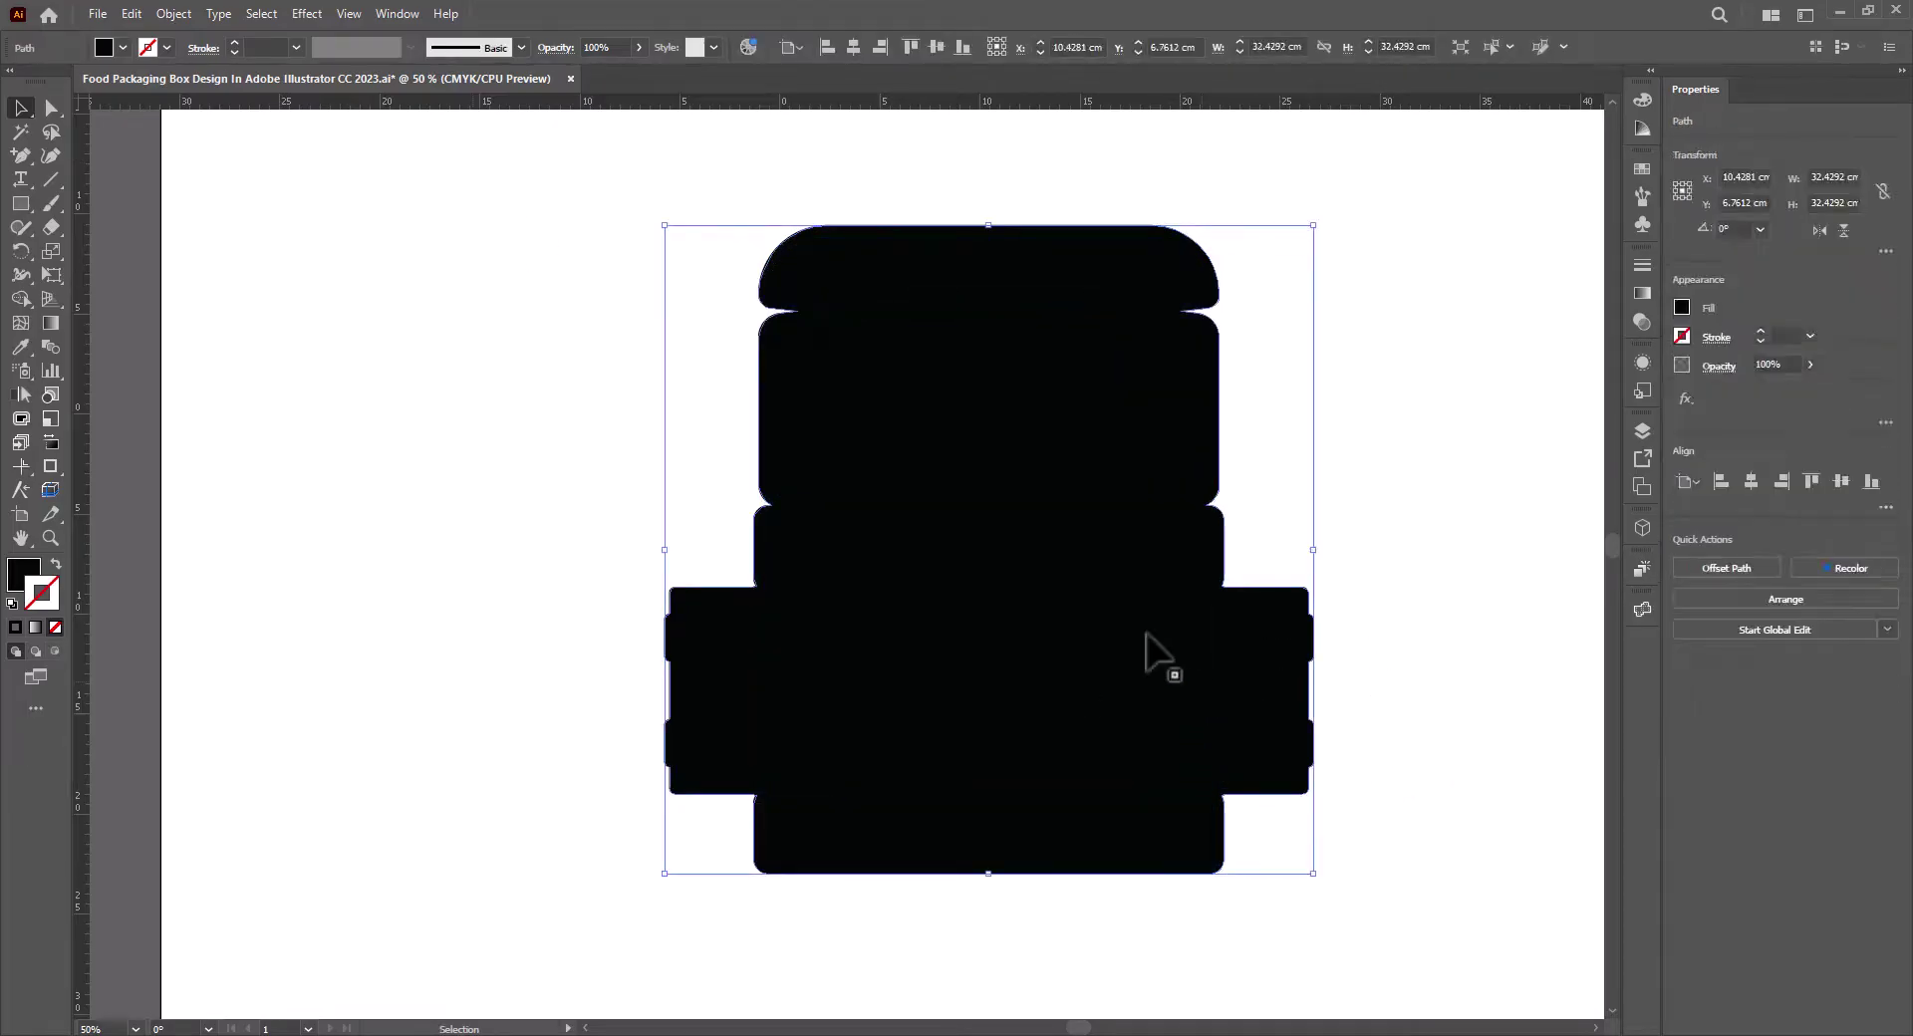
pyautogui.doubleClick(27, 577)
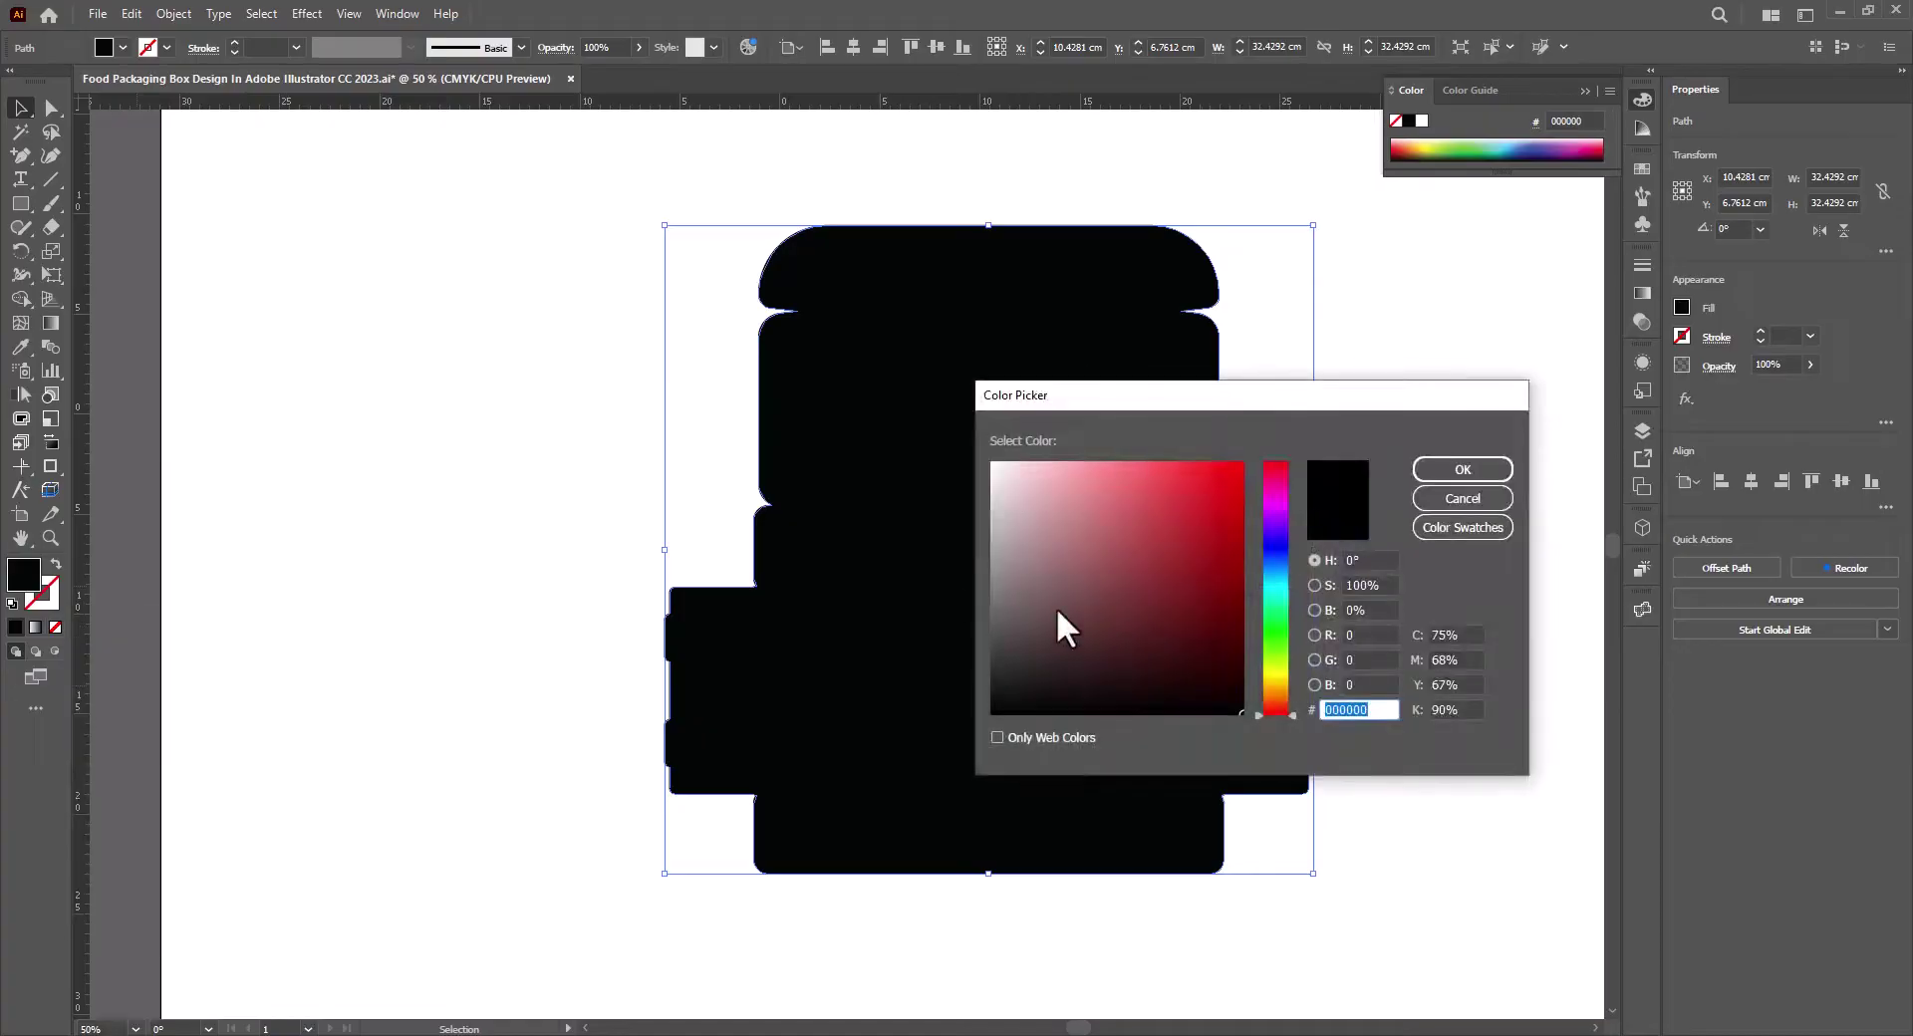
pyautogui.click(1034, 593)
pyautogui.moveTo(1034, 594)
pyautogui.mouseDown()
pyautogui.moveTo(981, 593)
pyautogui.moveTo(984, 564)
pyautogui.mouseUp()
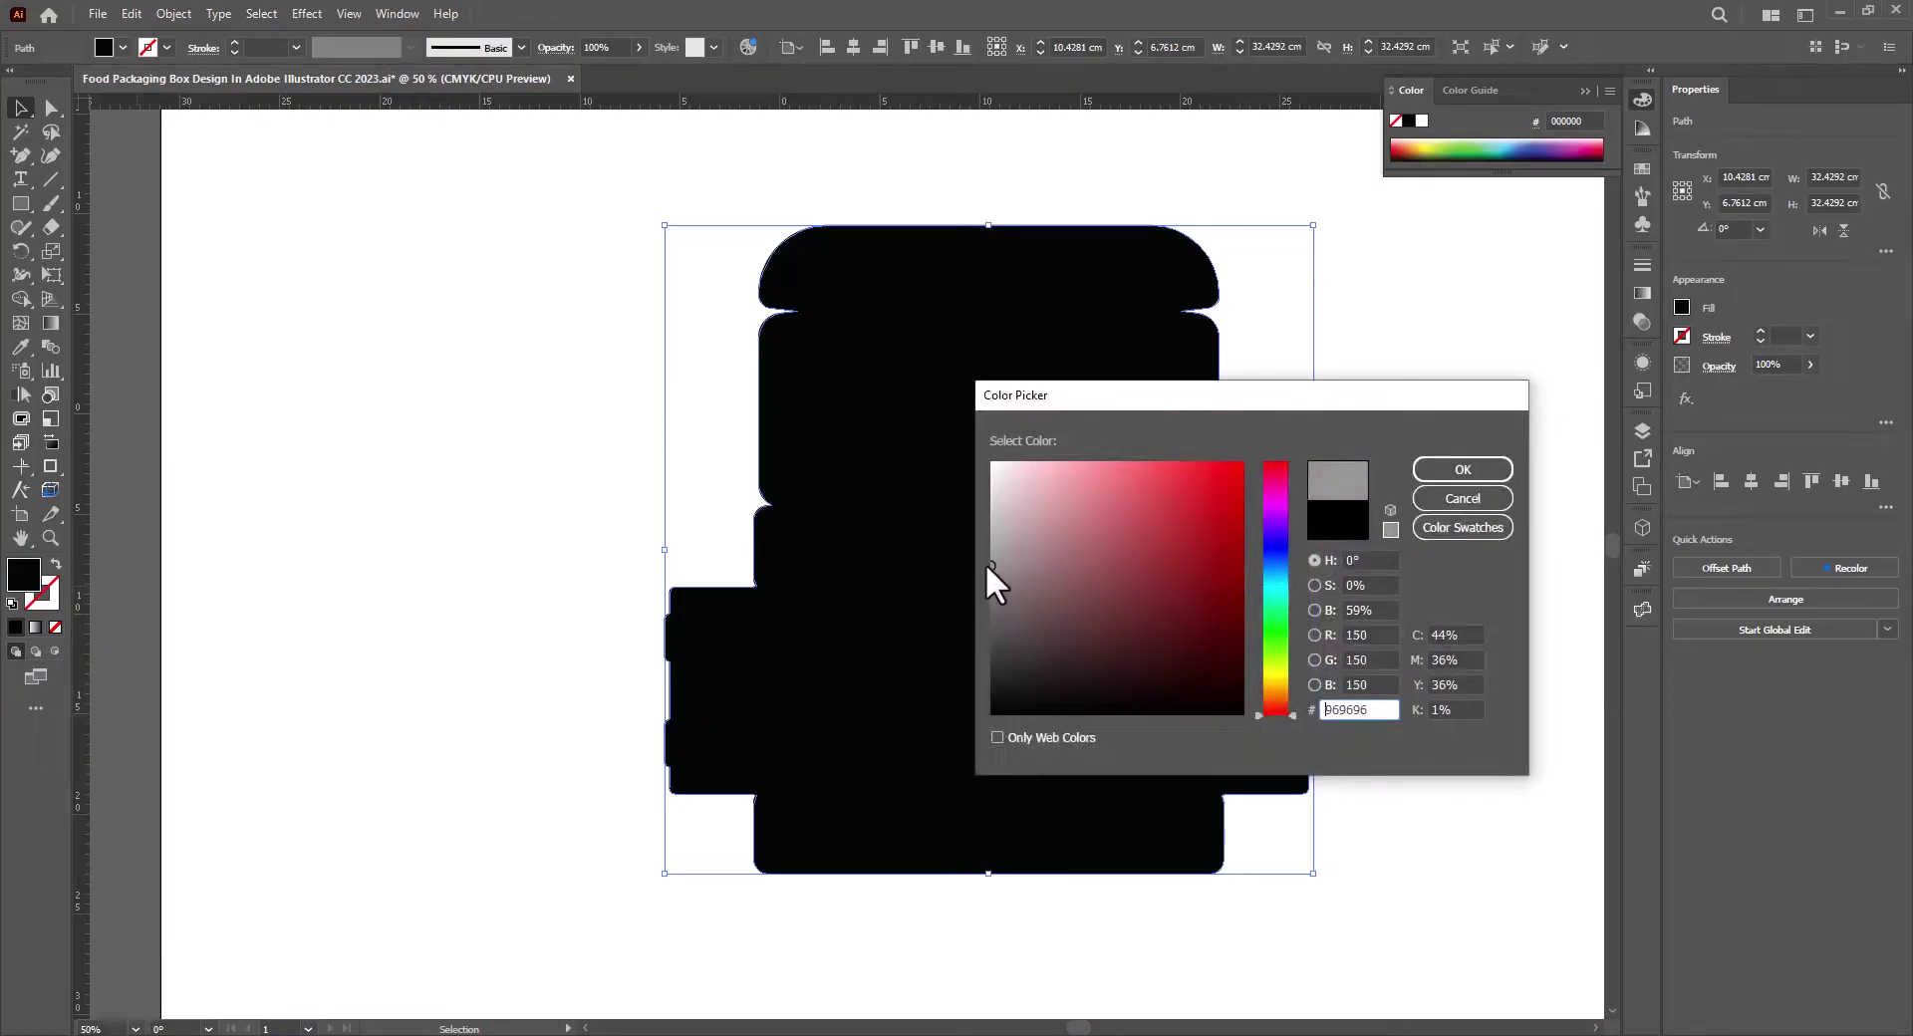
pyautogui.click(1457, 468)
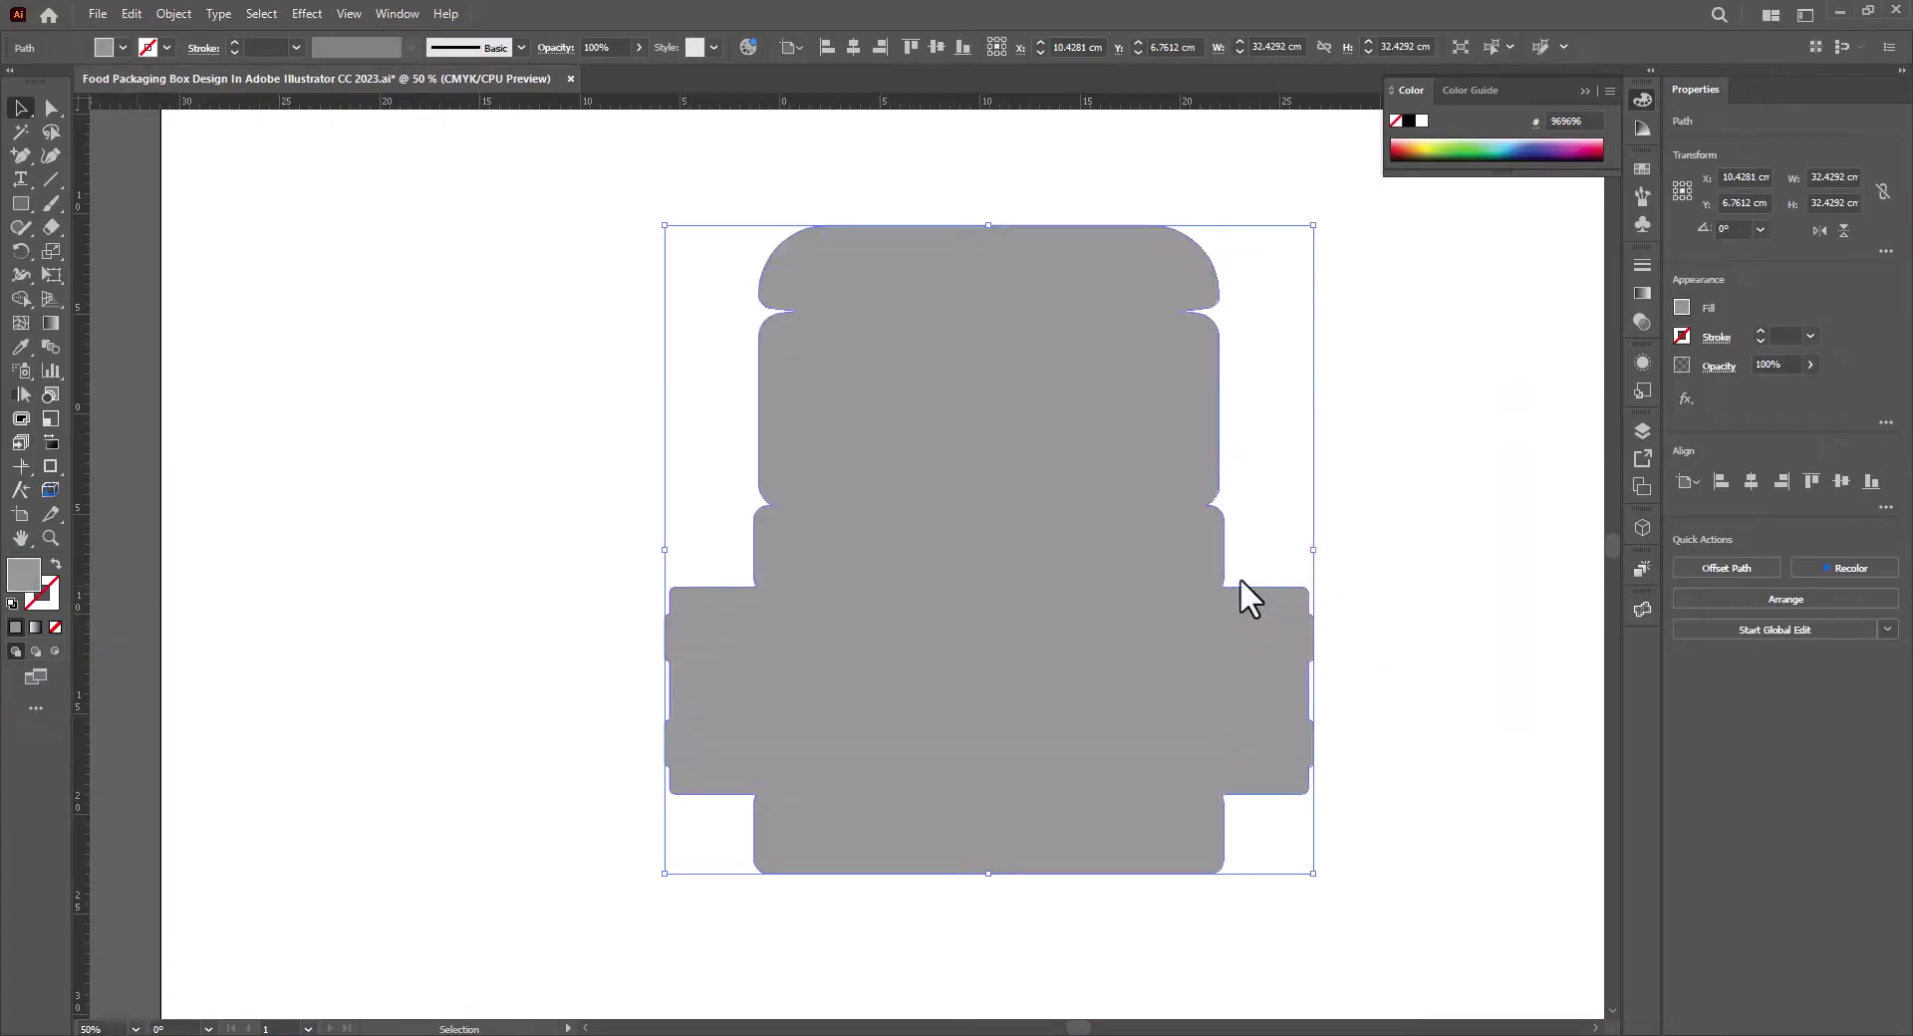
pyautogui.click(1387, 716)
# Show the hidden dieline copy over the gray silhouette and examine the bleed margin around its cut lines.
pyautogui.hotkey('ctrl', 'alt', '3')
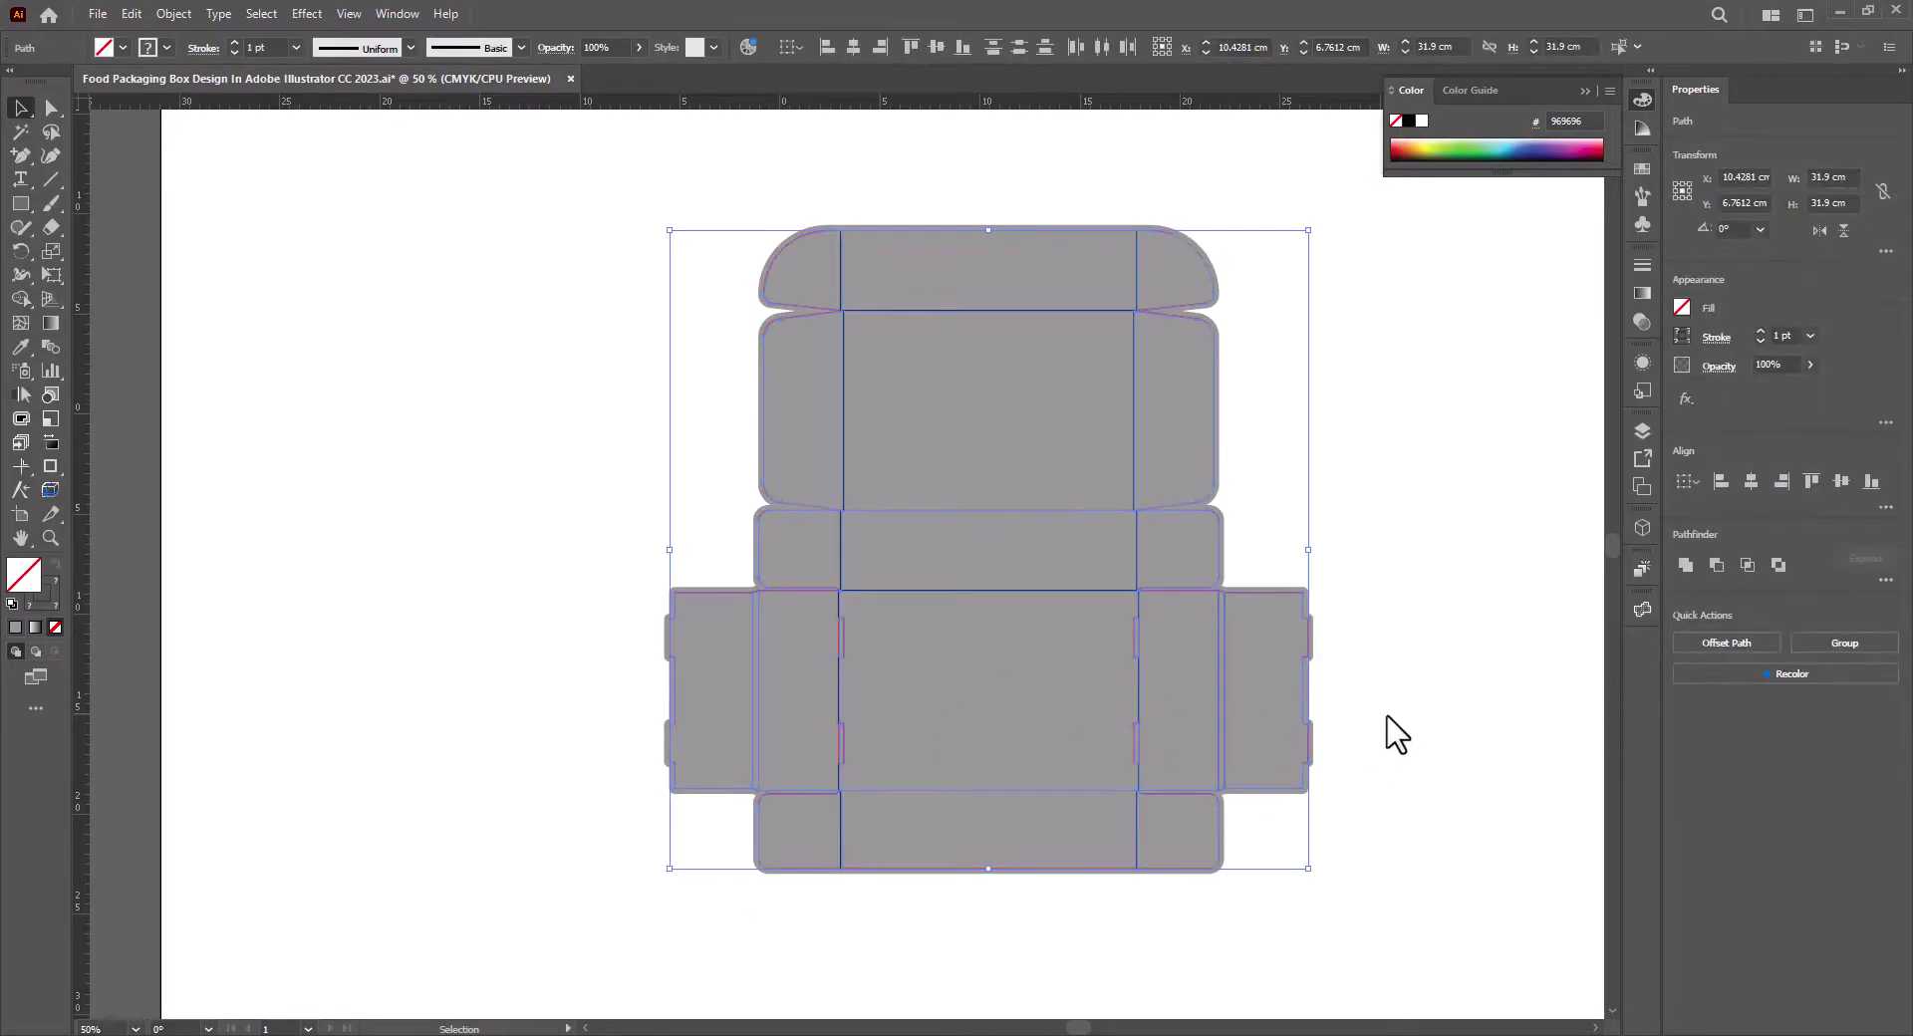
pyautogui.click(1395, 734)
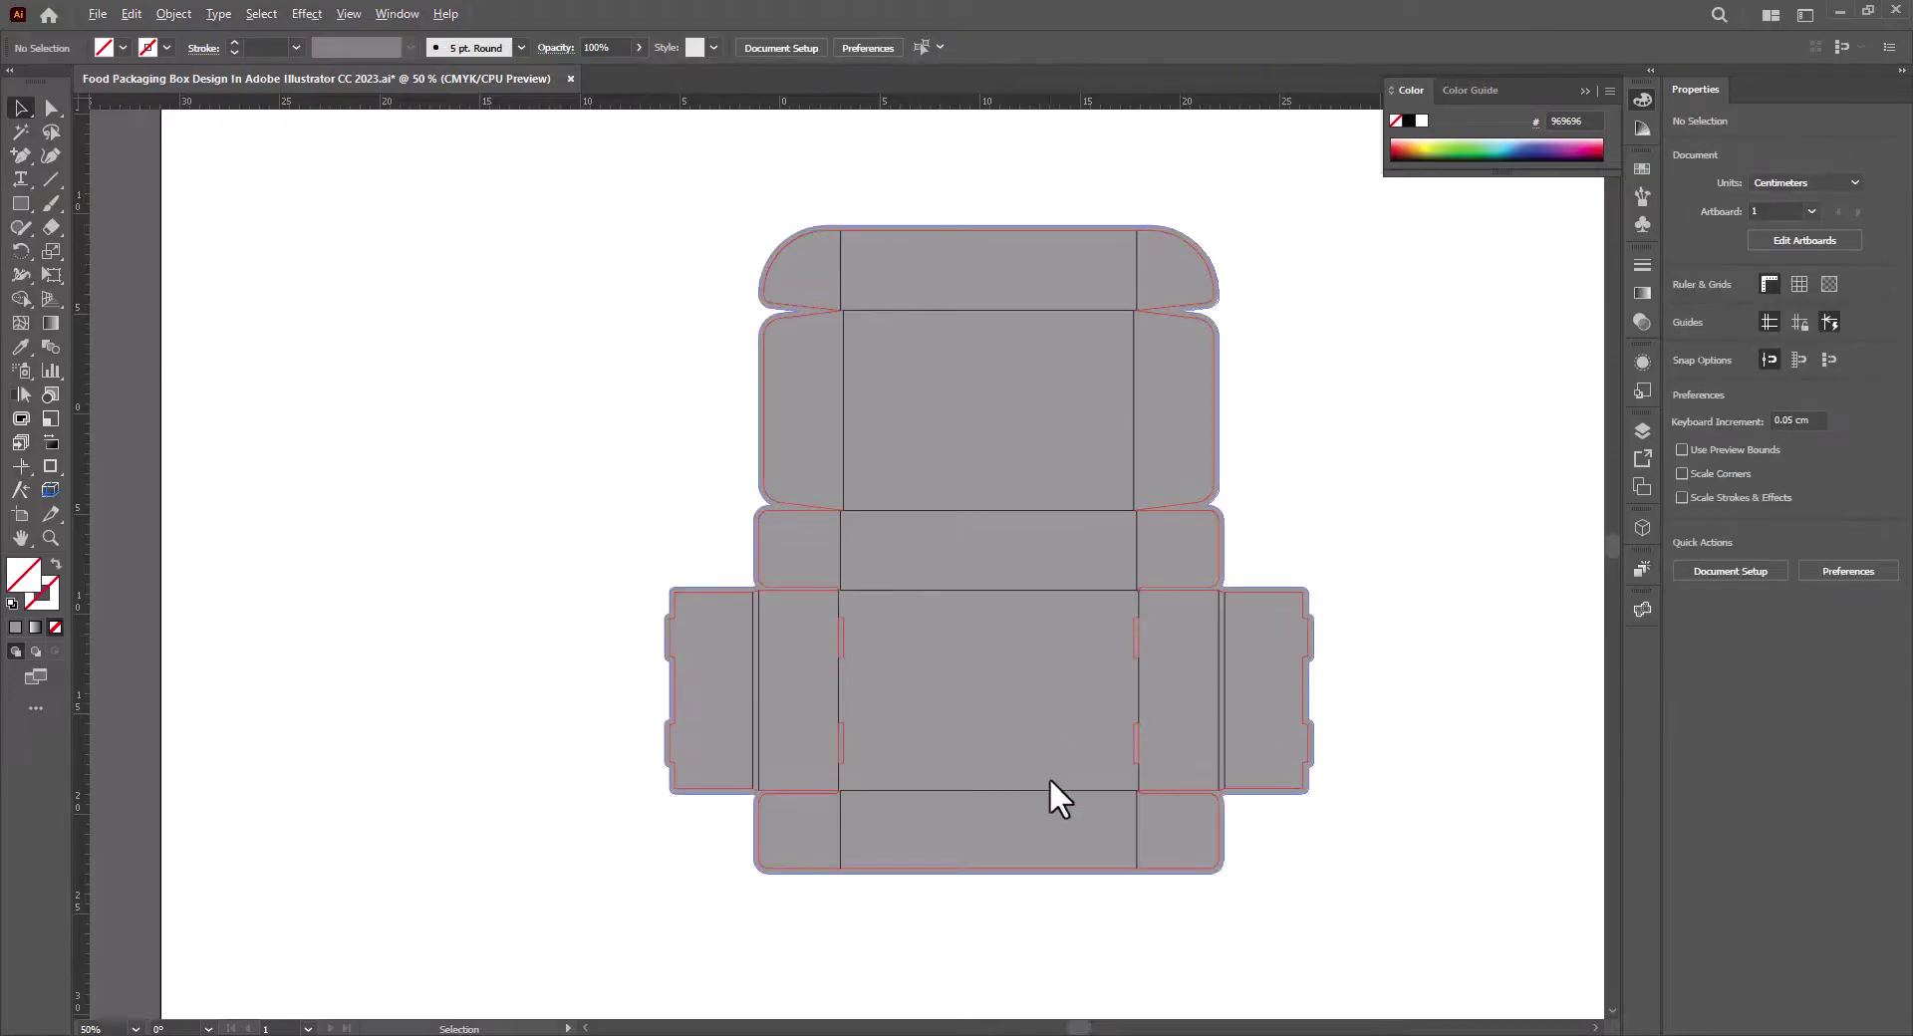
pyautogui.scroll(2, 1051, 779)
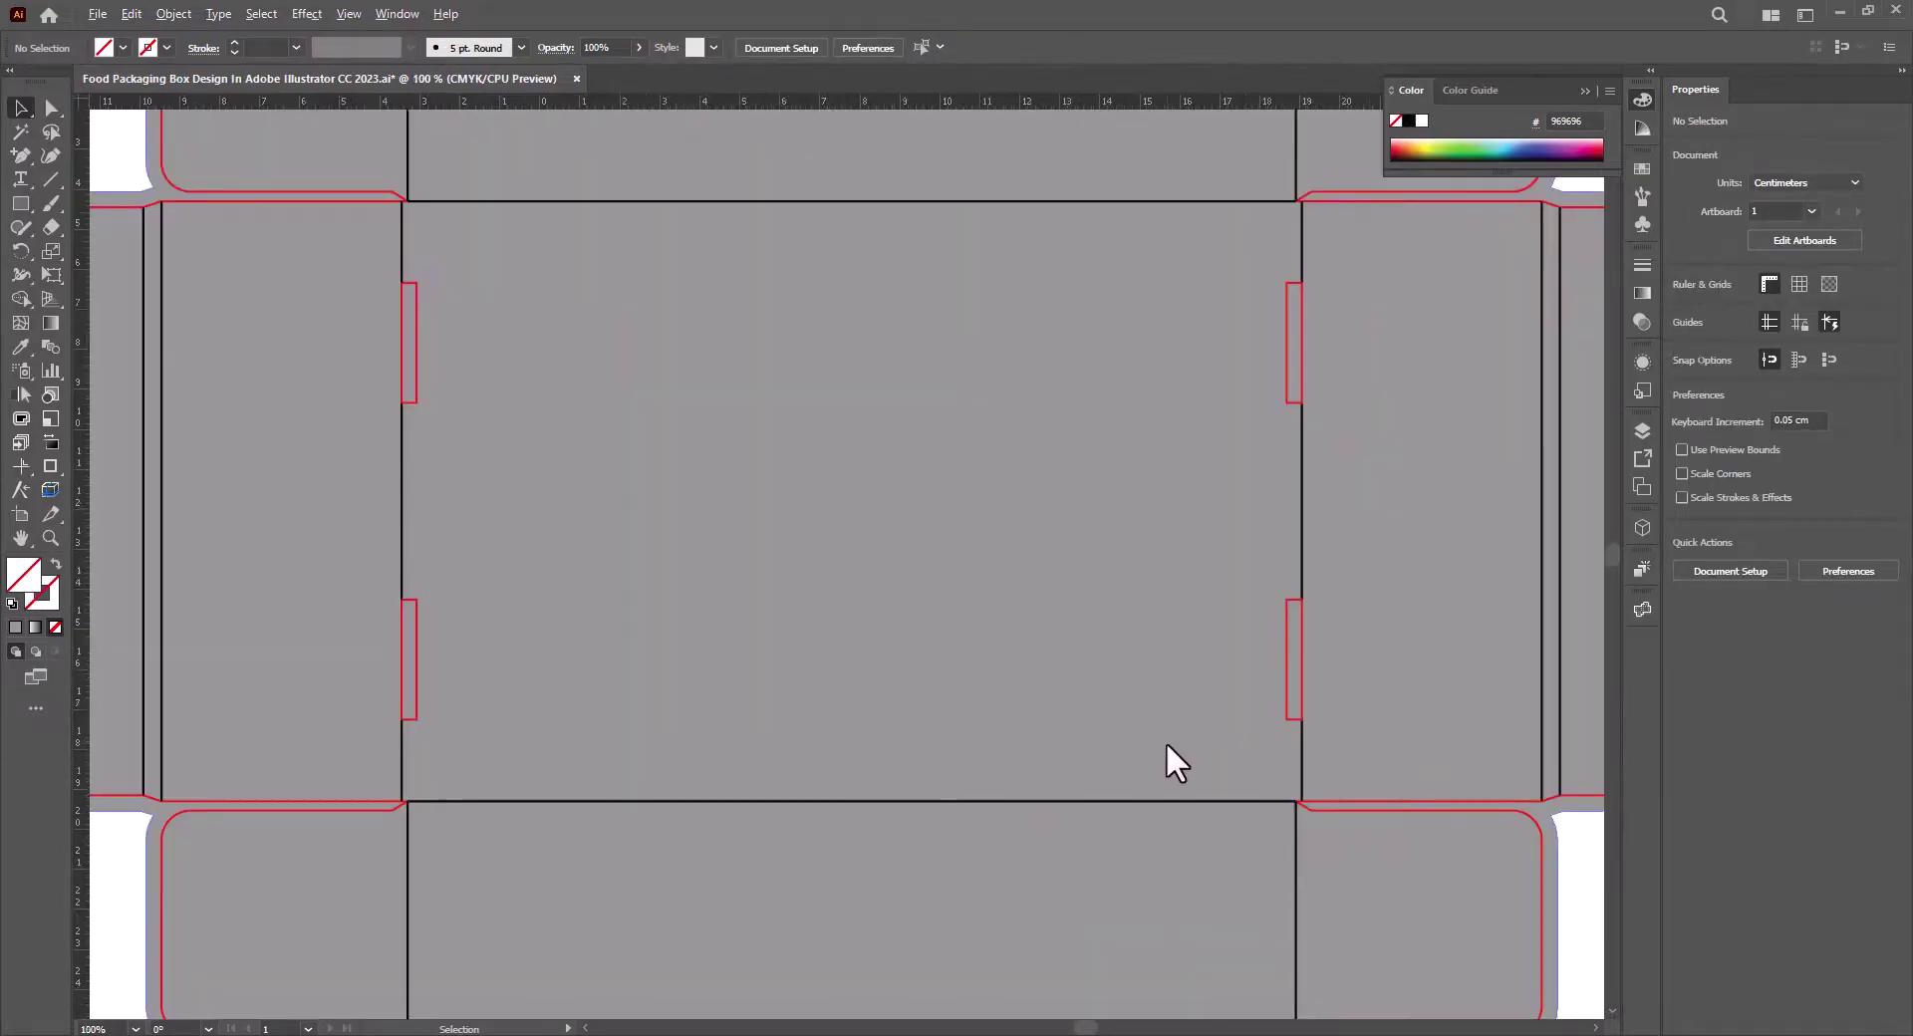
pyautogui.scroll(-1, 1165, 741)
pyautogui.moveTo(1302, 609); pyautogui.dragTo(1166, 725)
pyautogui.moveTo(1170, 537); pyautogui.dragTo(1158, 792)
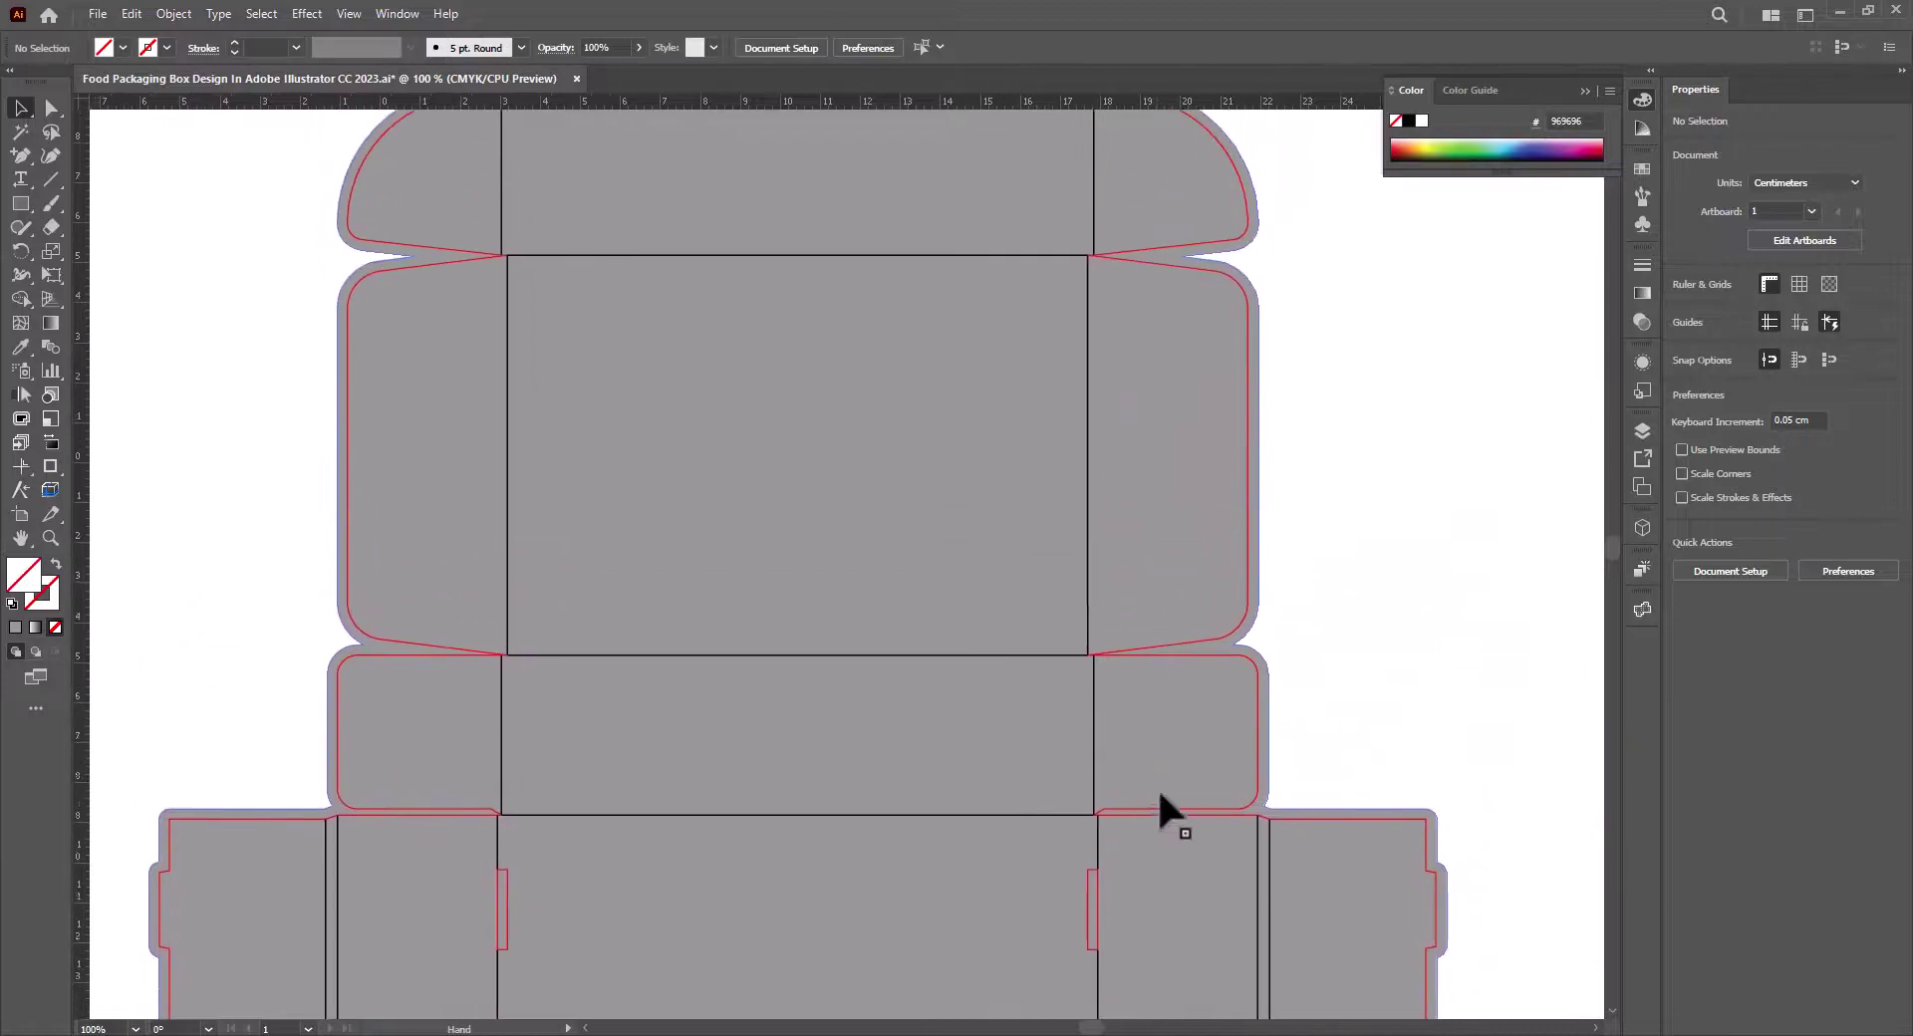
# Examine the gray bleed margin around all panels and flaps of the whole dieline.
pyautogui.moveTo(1145, 479); pyautogui.dragTo(1333, 504)
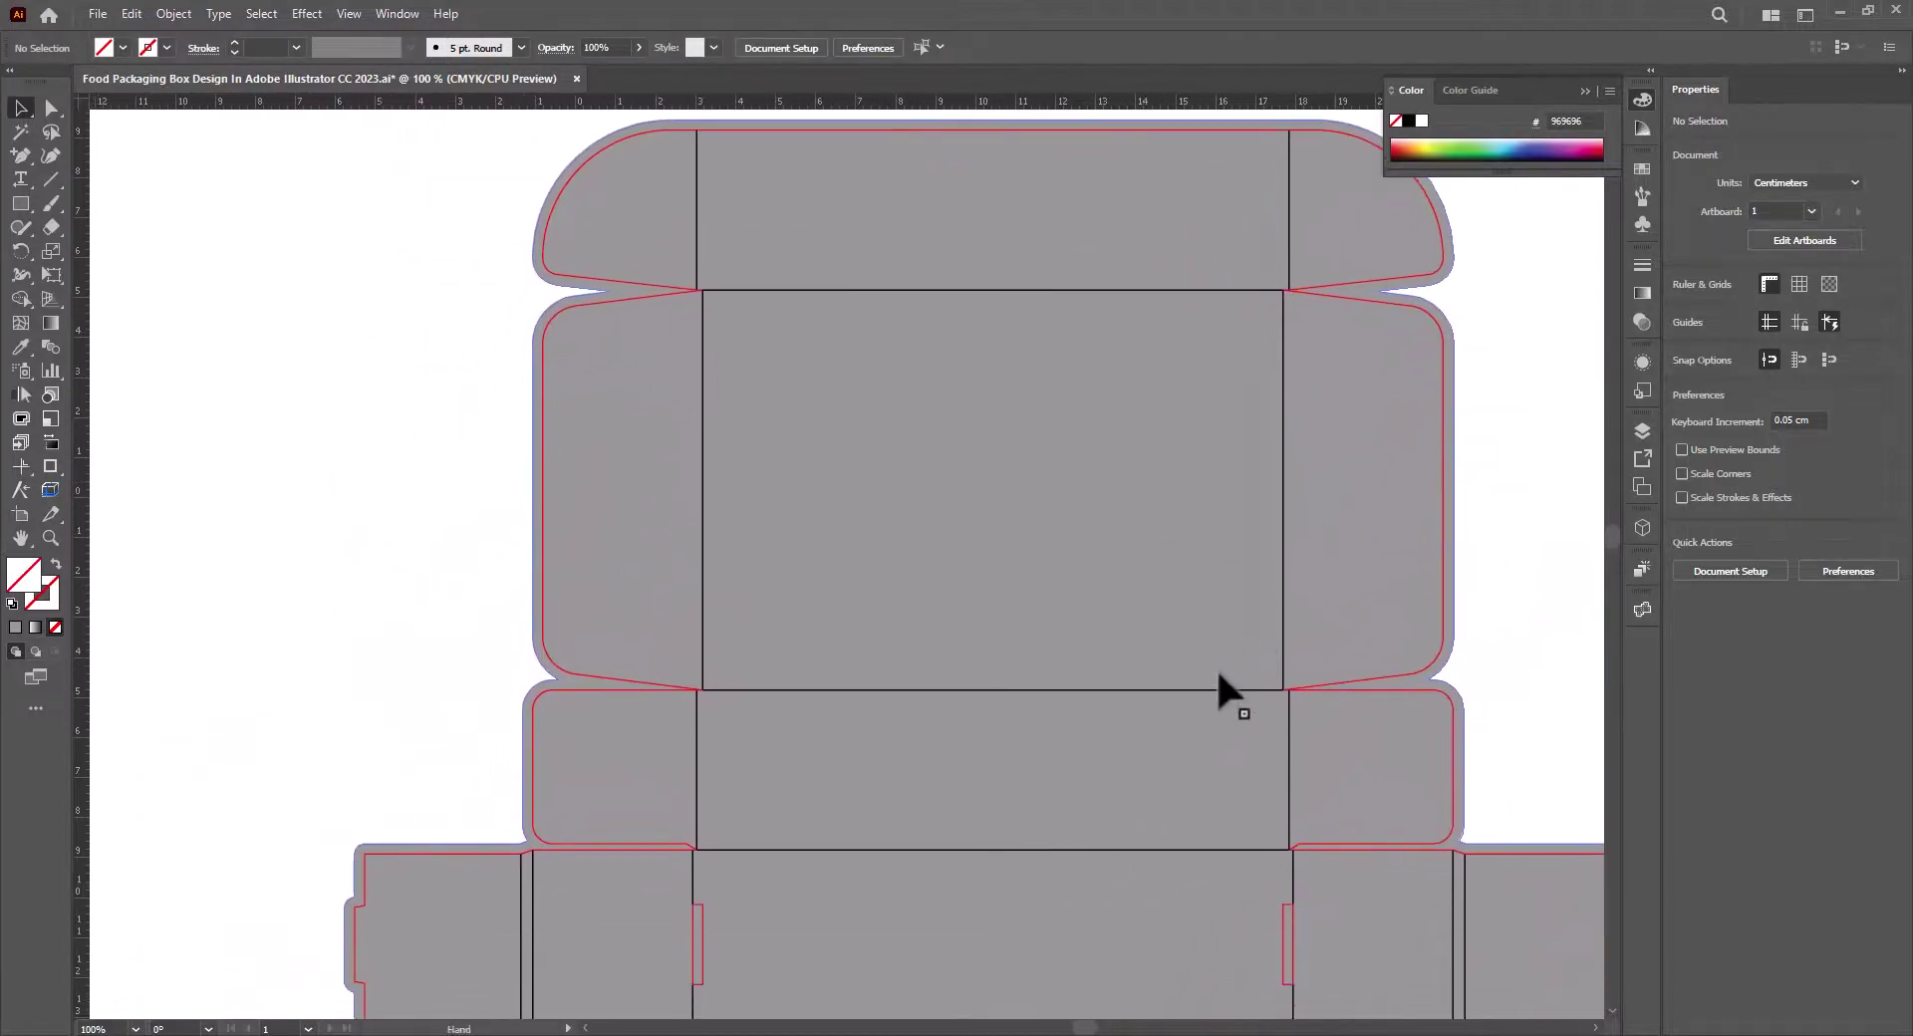
pyautogui.scroll(-2, 1196, 712)
pyautogui.moveTo(1187, 747); pyautogui.dragTo(1076, 610)
pyautogui.scroll(-3, 1057, 617)
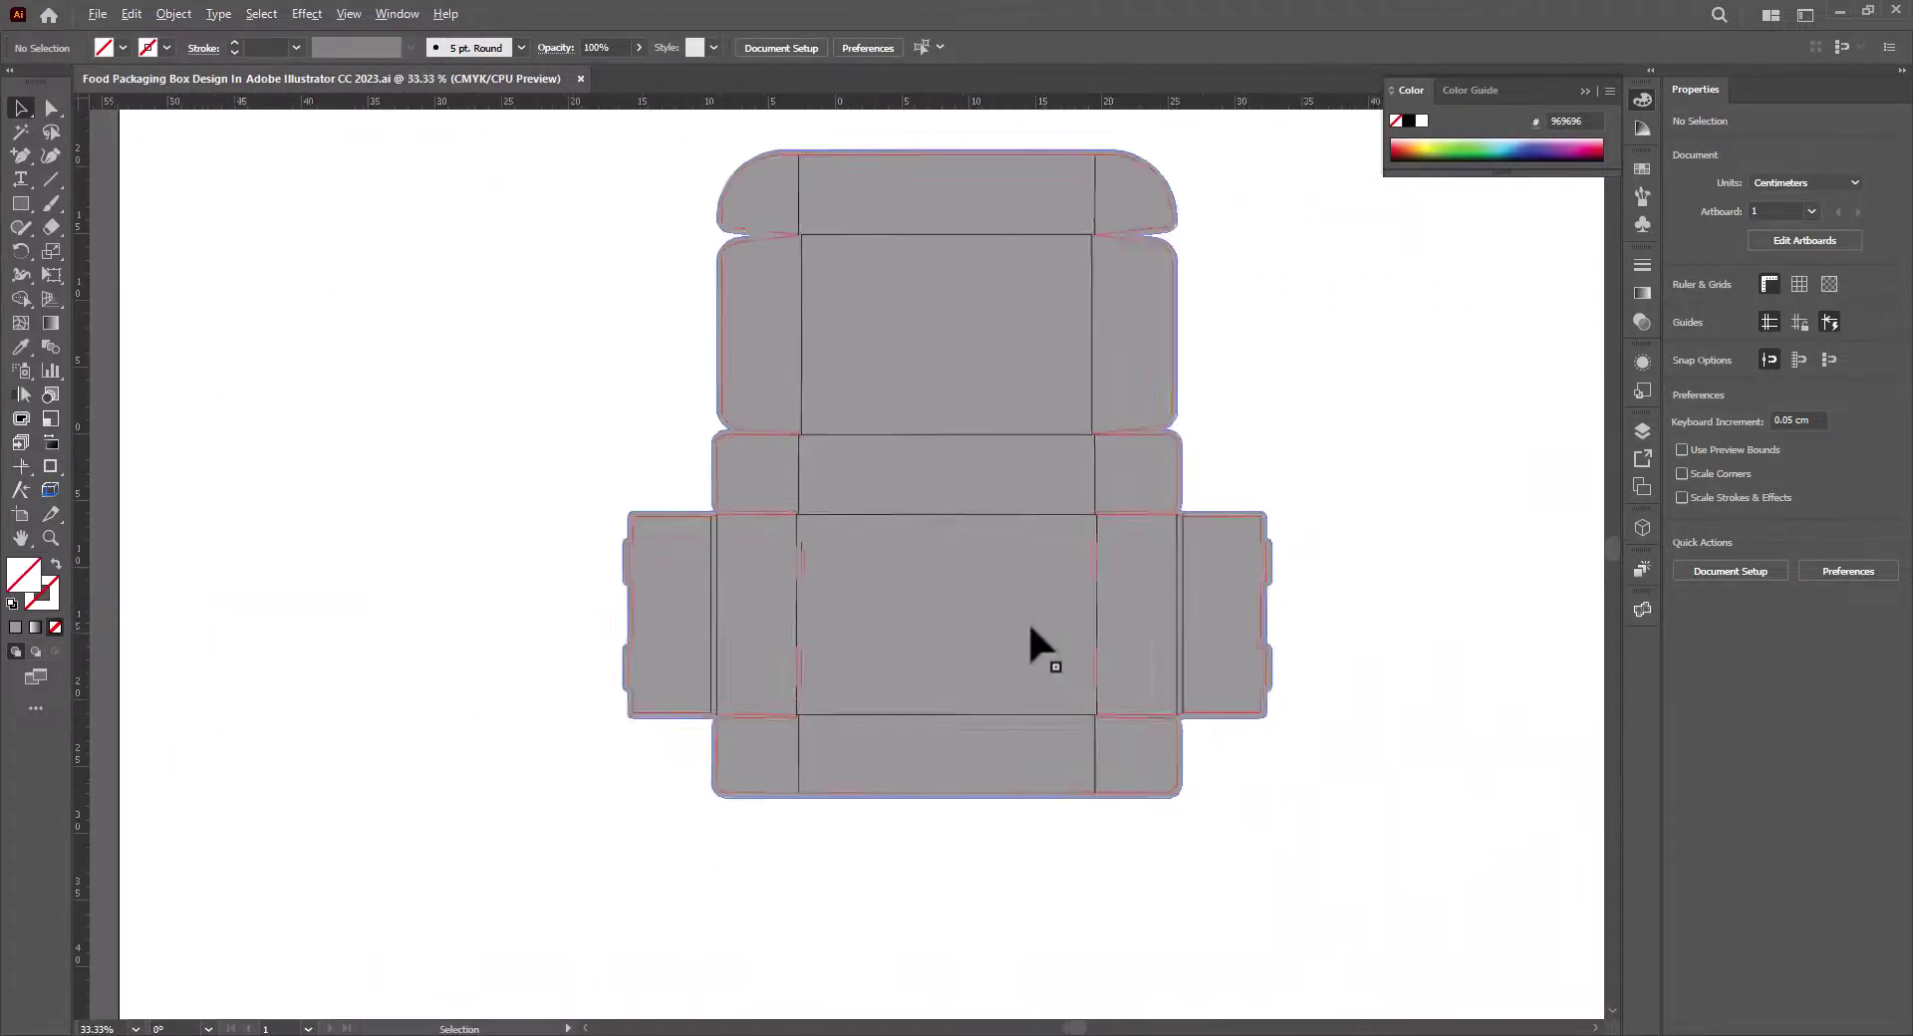
pyautogui.scroll(1, 885, 584)
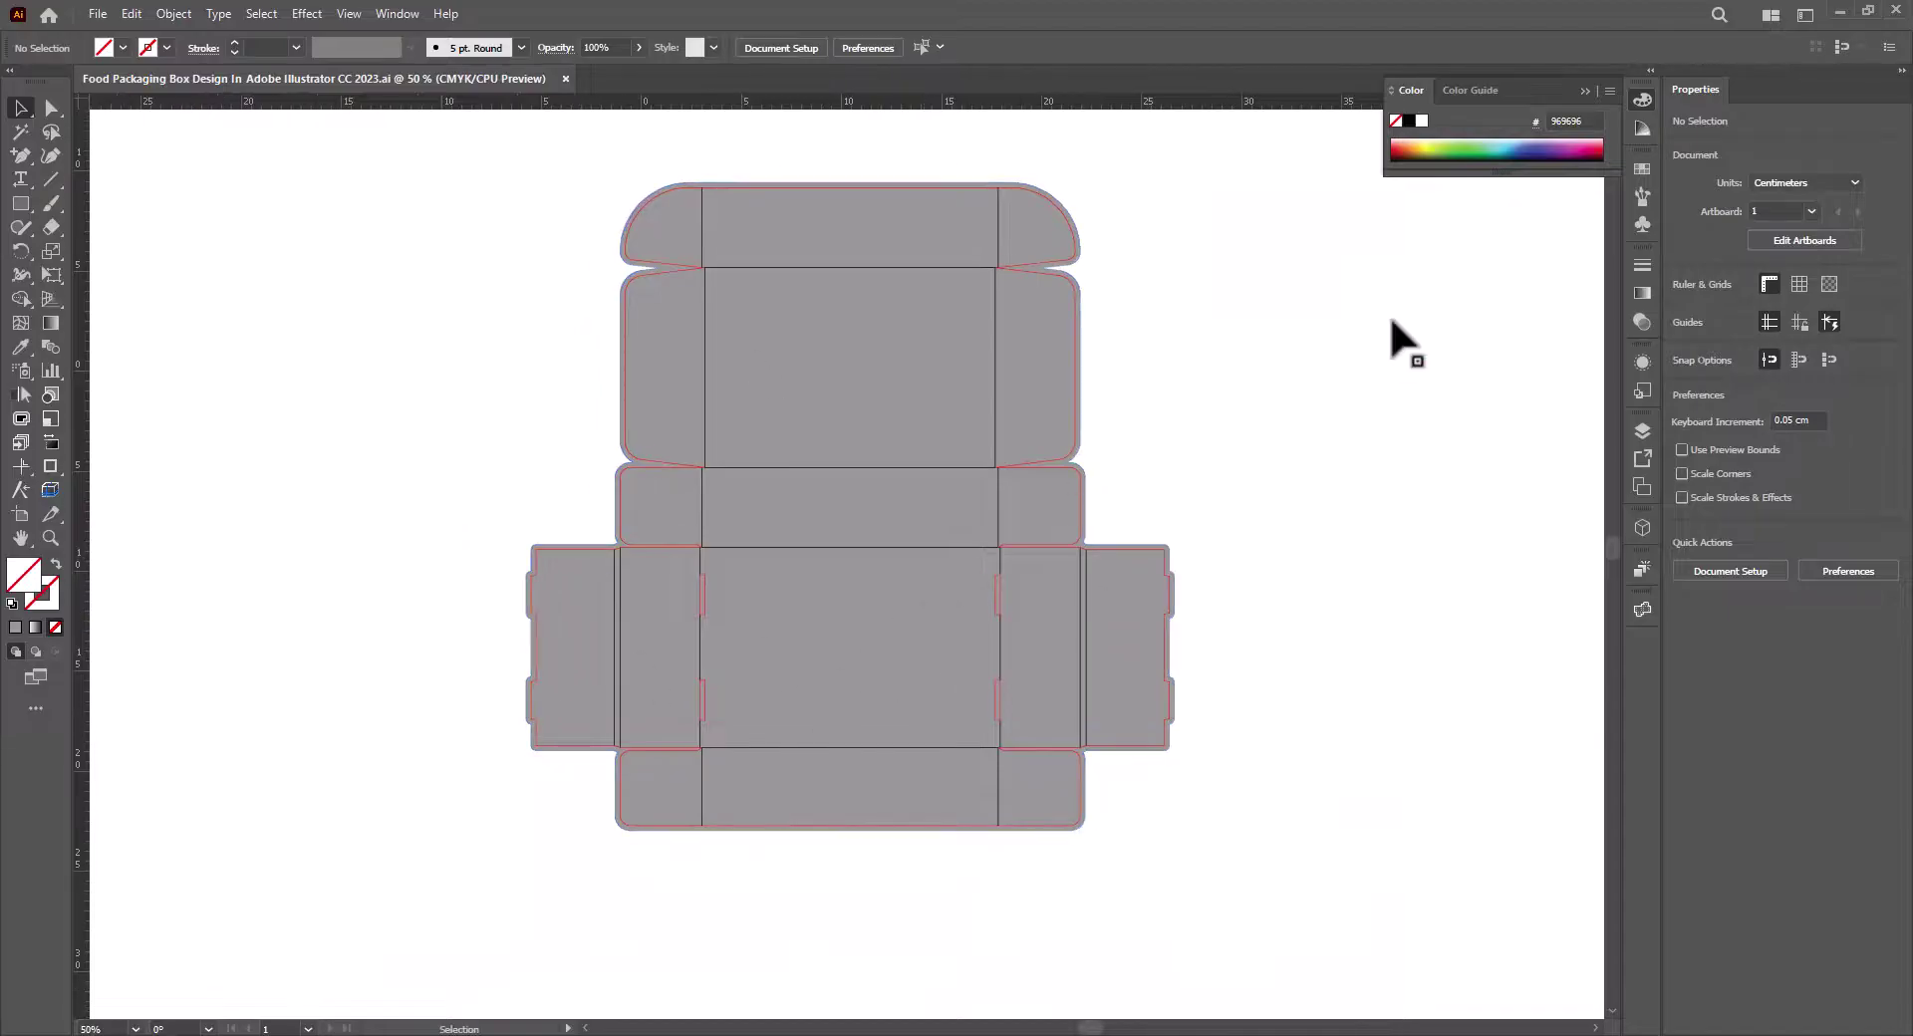
pyautogui.click(1396, 399)
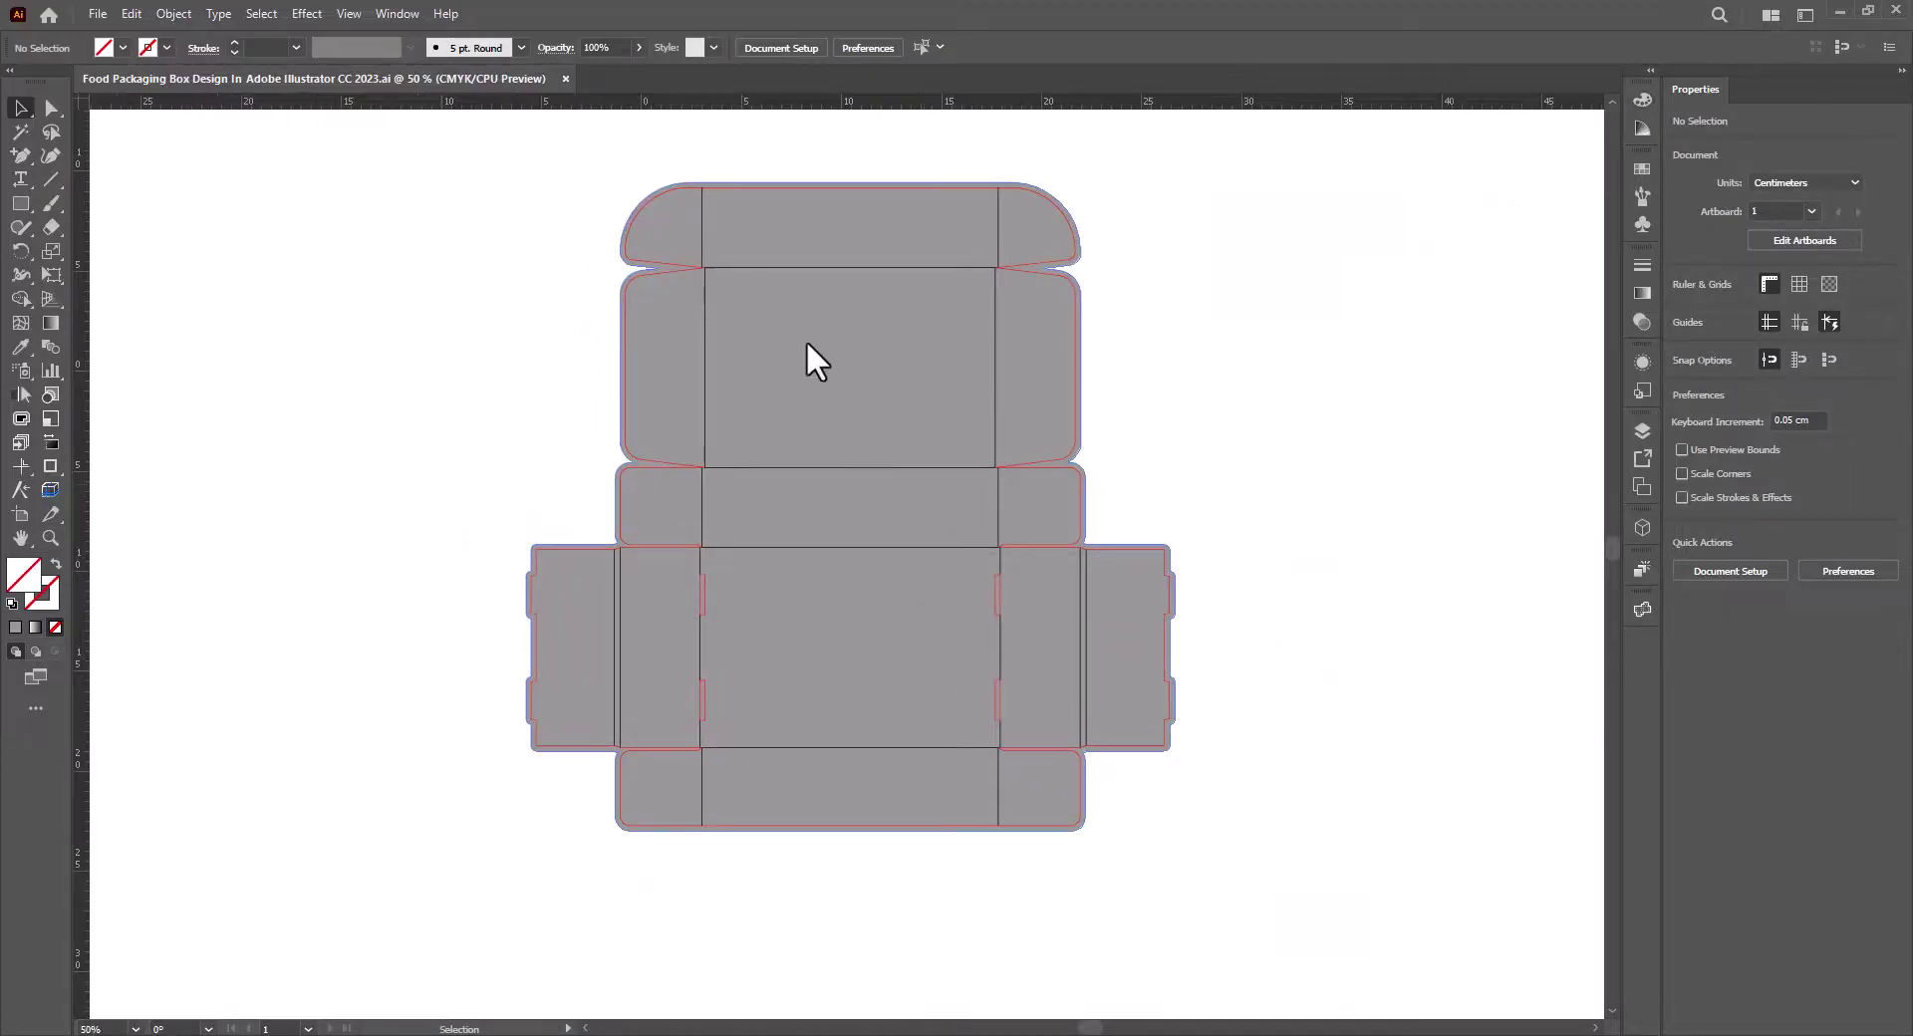
# Select every path sharing the red stroke color and assign the Fold plug-in's Cut stroke to them.
pyautogui.click(1643, 610)
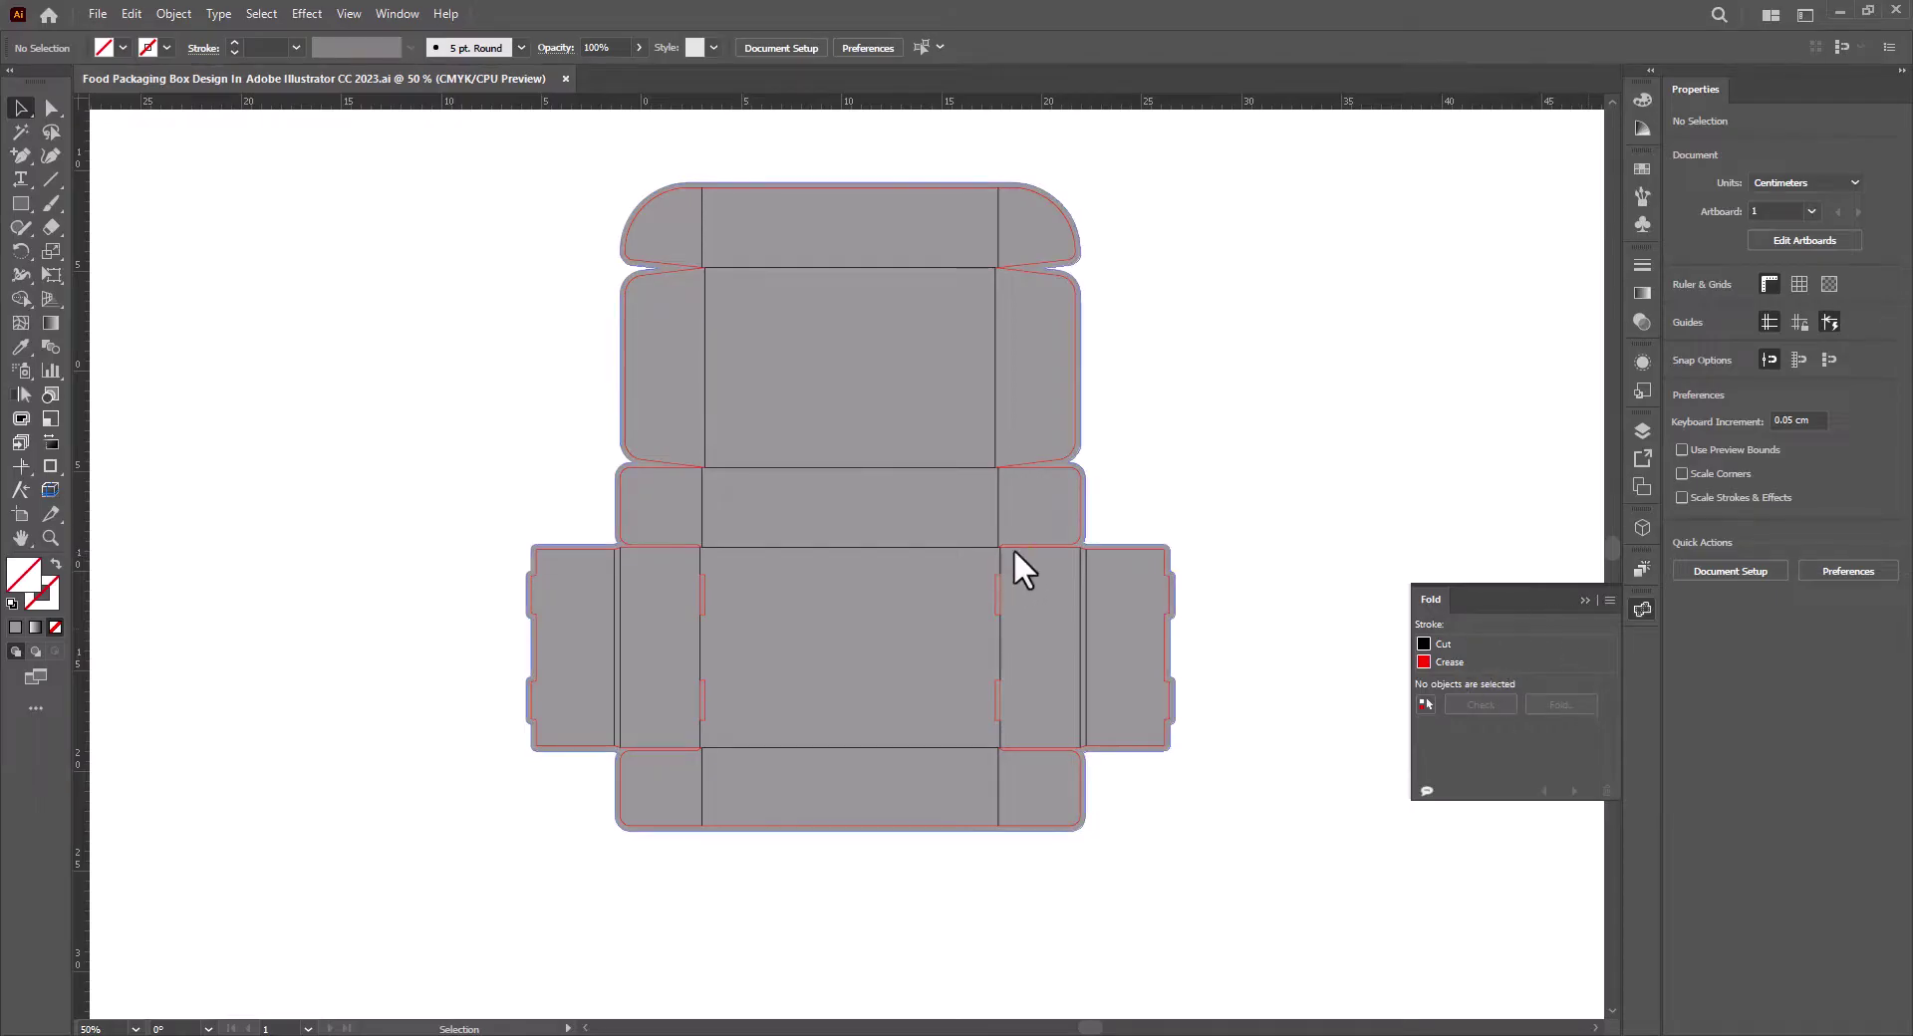
pyautogui.click(1079, 505)
pyautogui.scroll(3, 1026, 525)
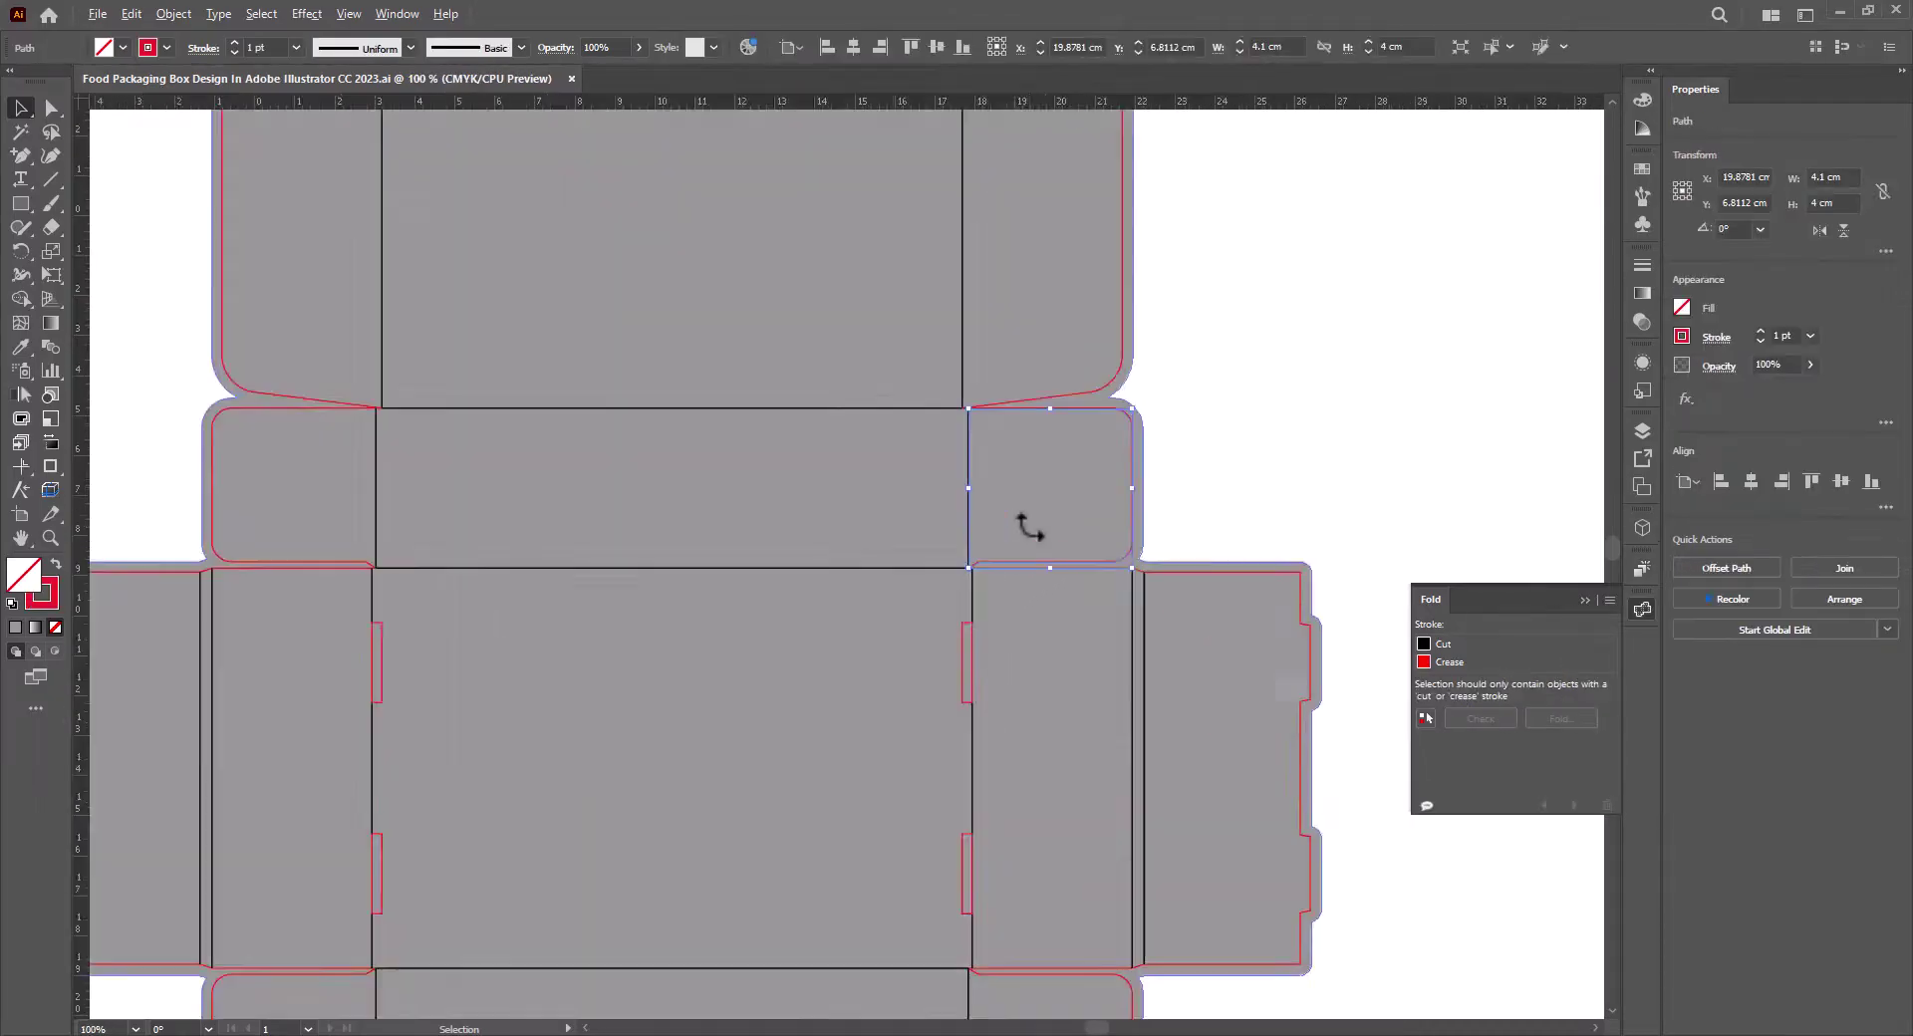
pyautogui.scroll(-2, 1026, 533)
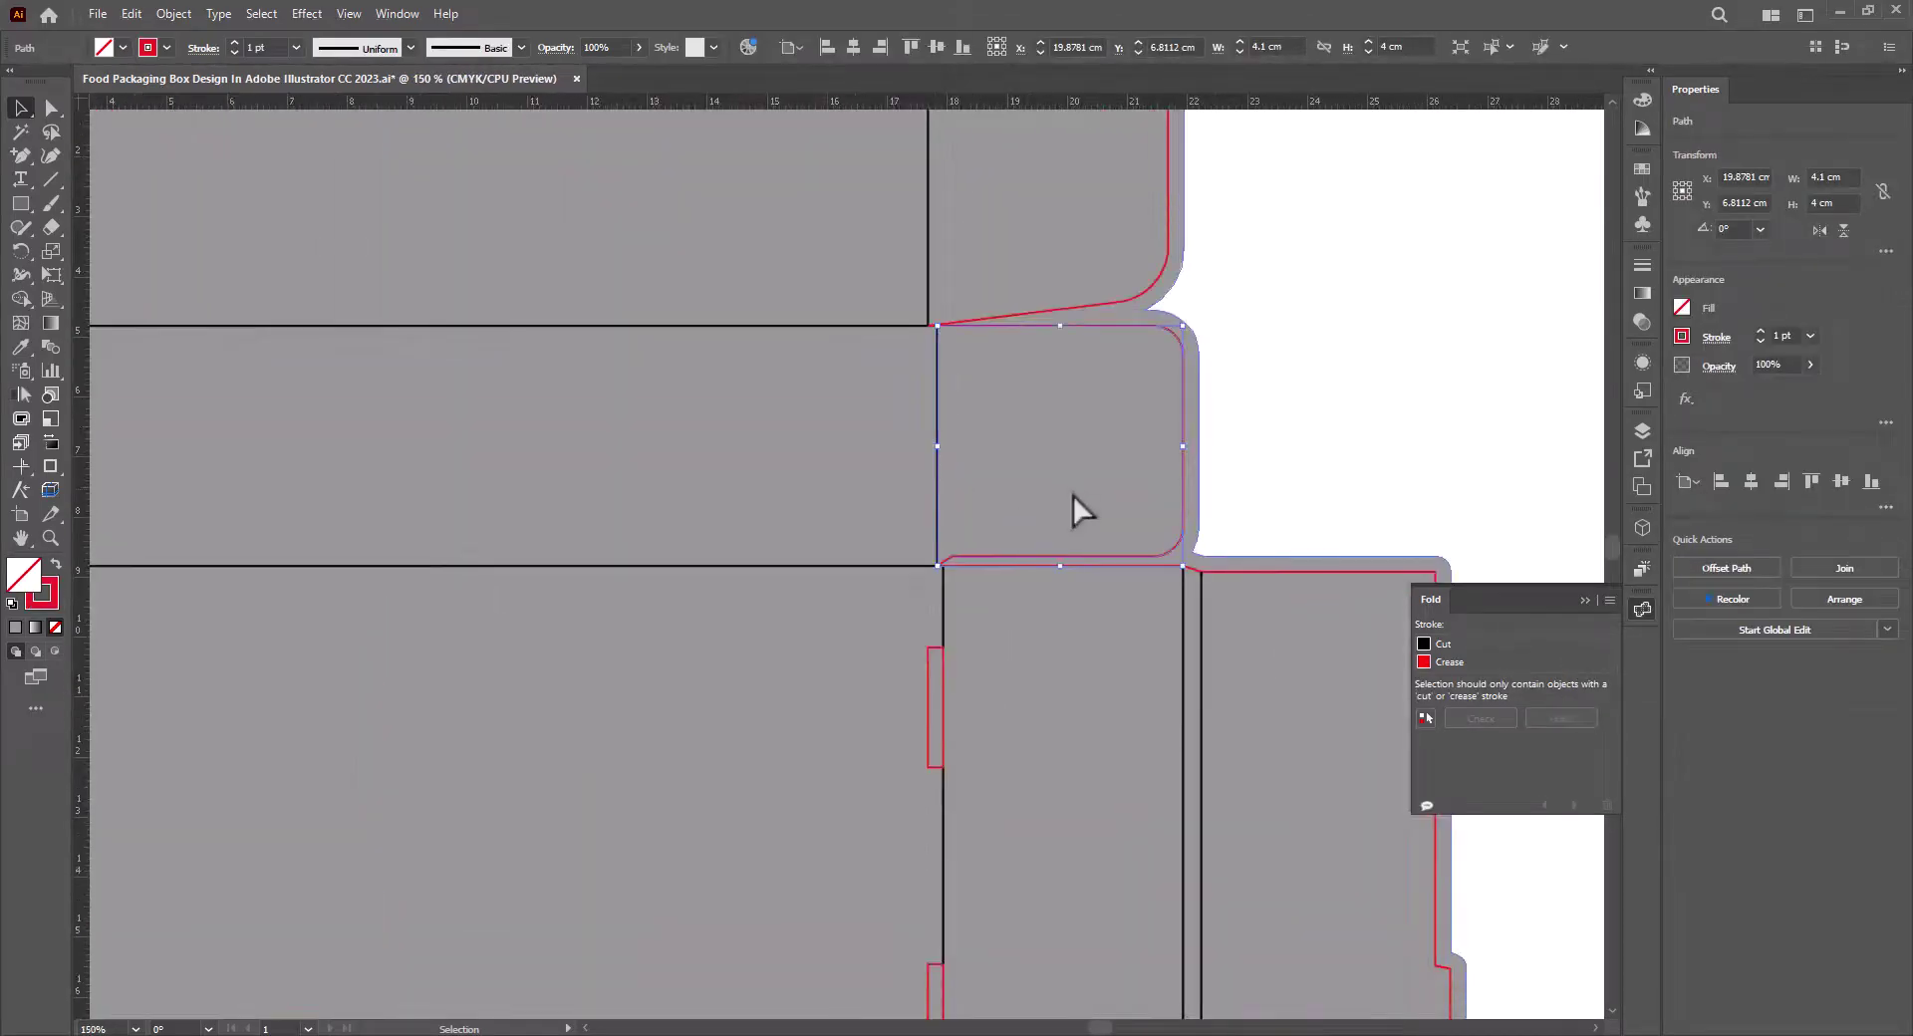
pyautogui.click(258, 8)
pyautogui.moveTo(326, 230)
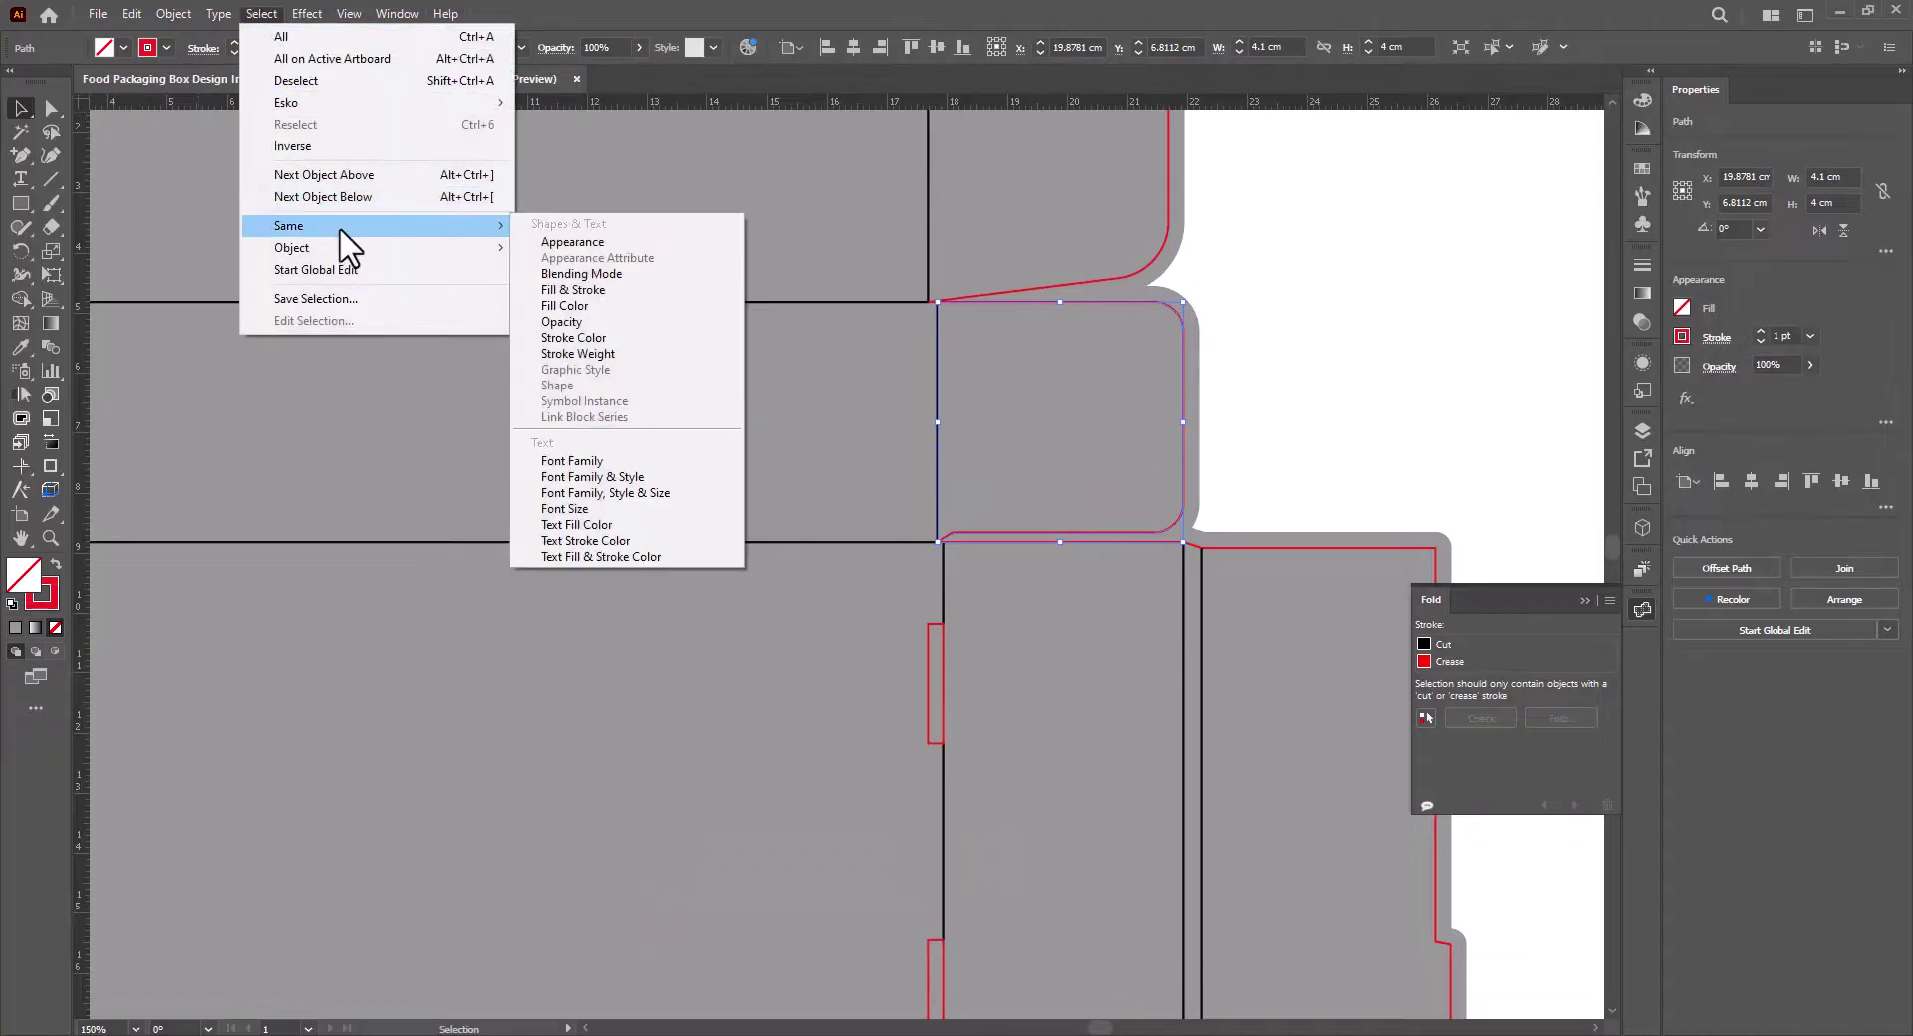
pyautogui.click(598, 337)
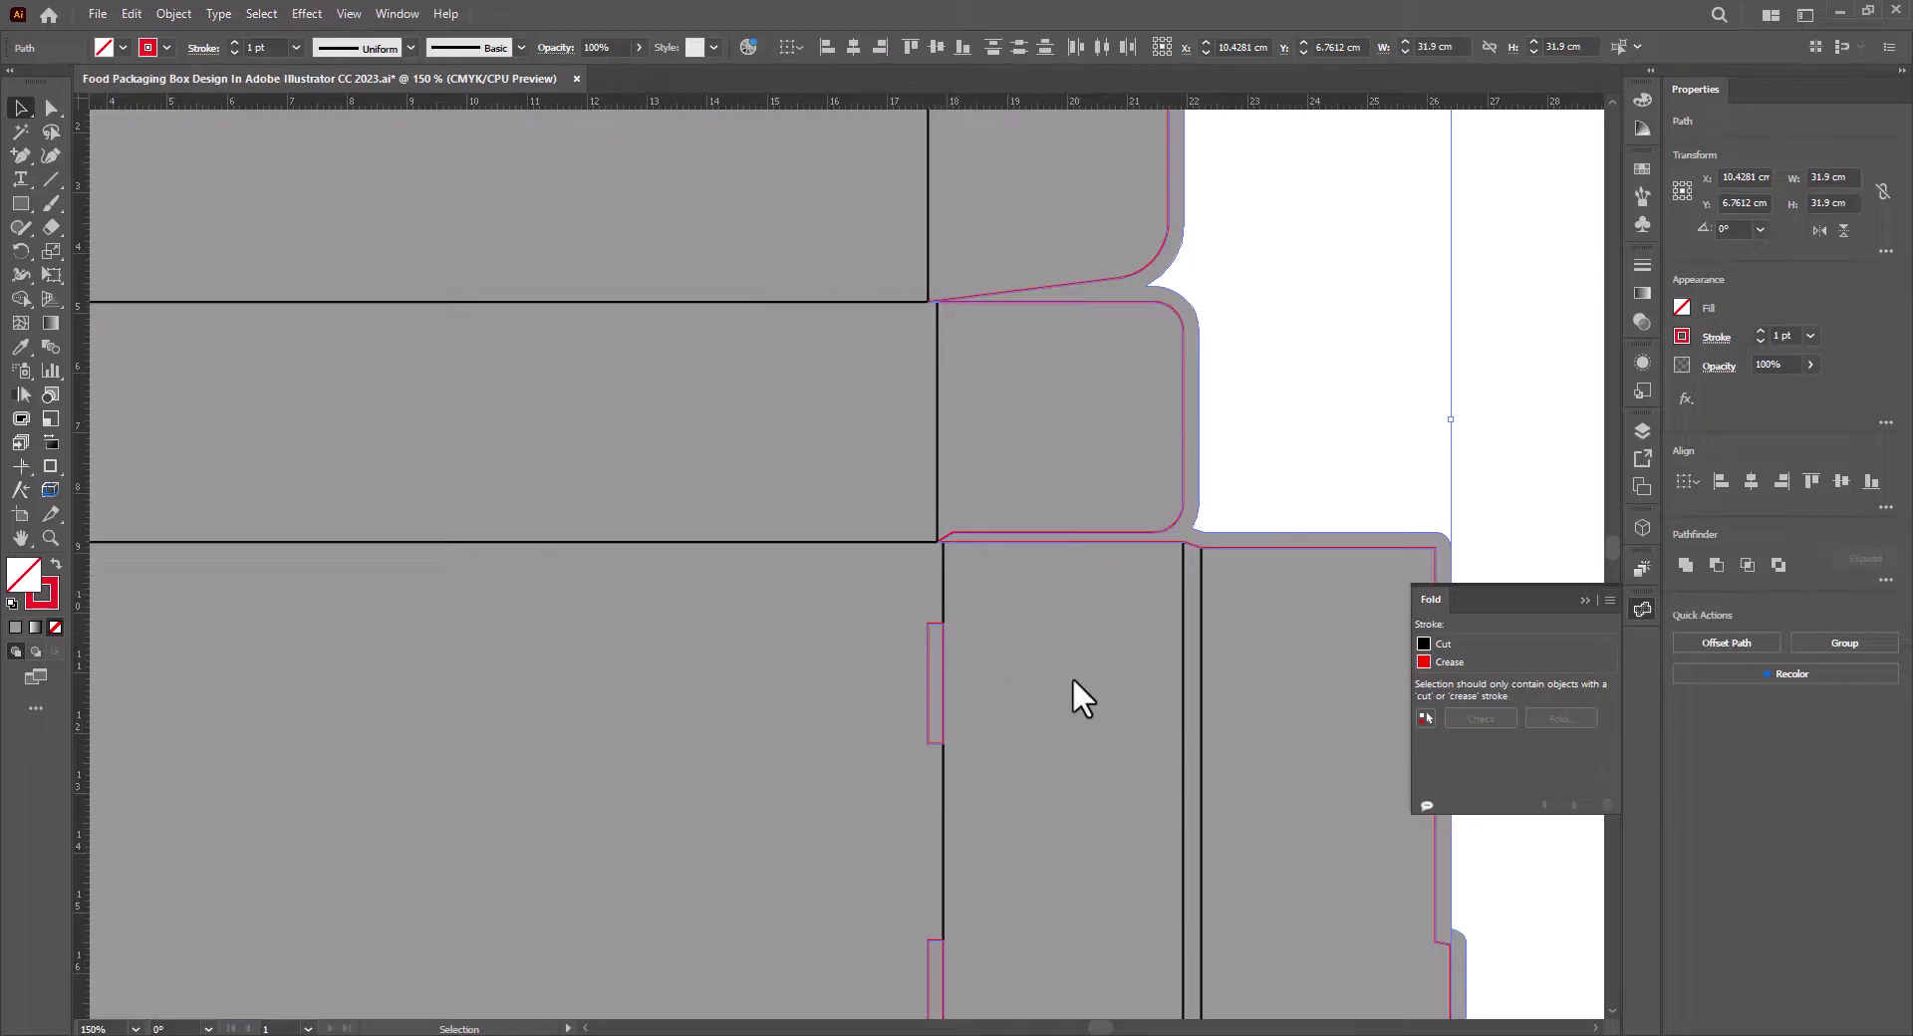
pyautogui.click(1424, 644)
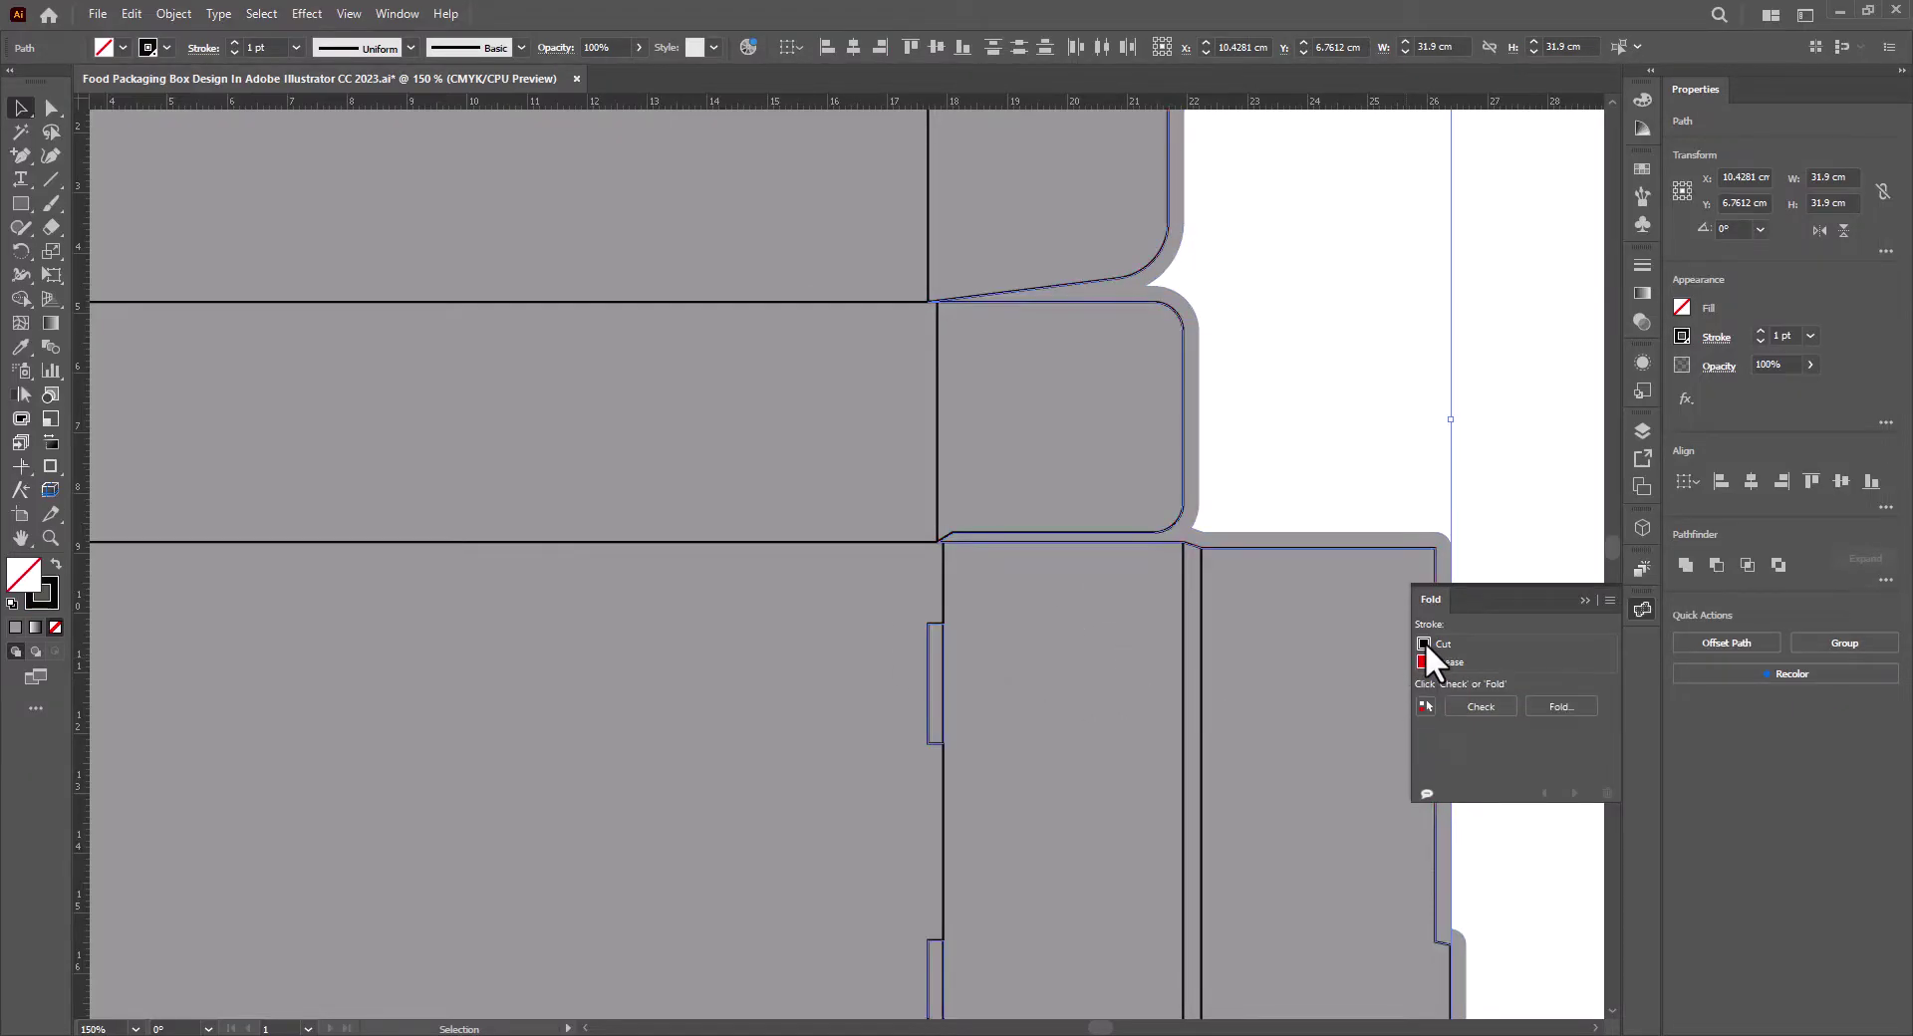
# Select all fold lines by their shared black stroke color and assign them the Crease stroke.
pyautogui.click(1201, 658)
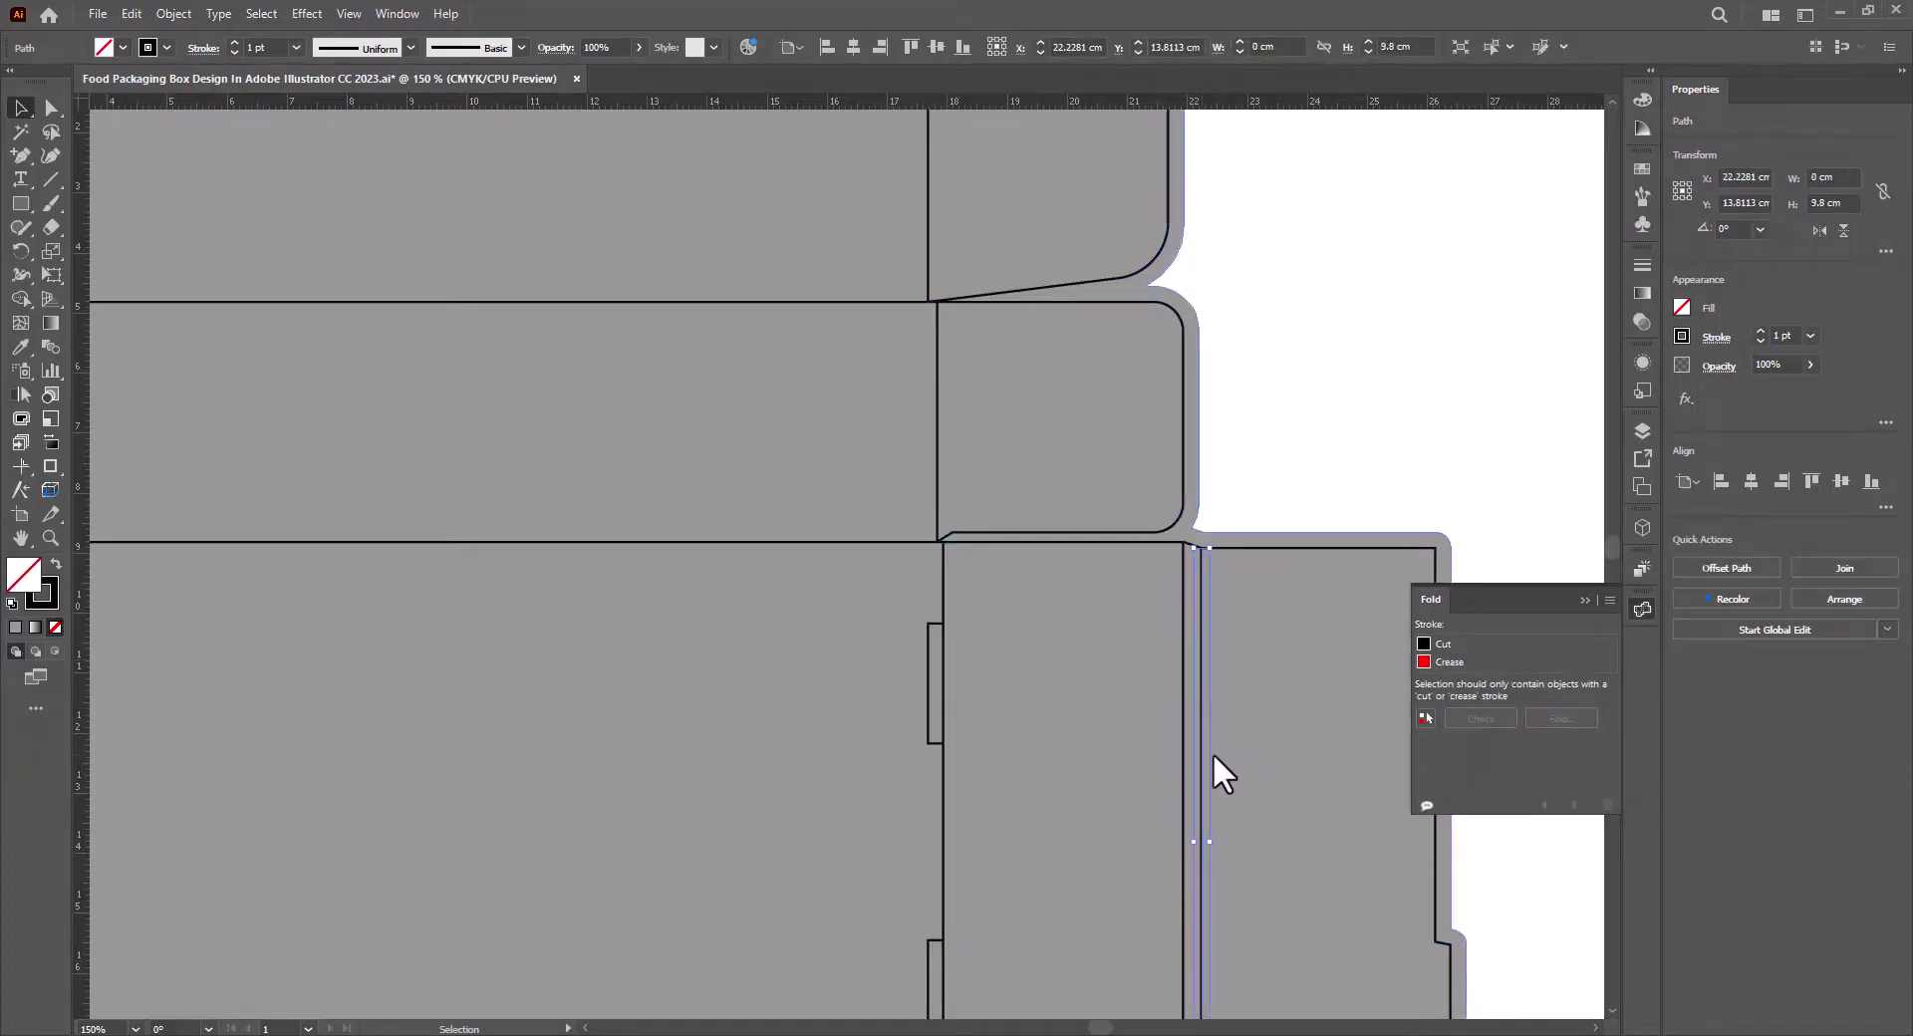
pyautogui.scroll(-5, 1222, 731)
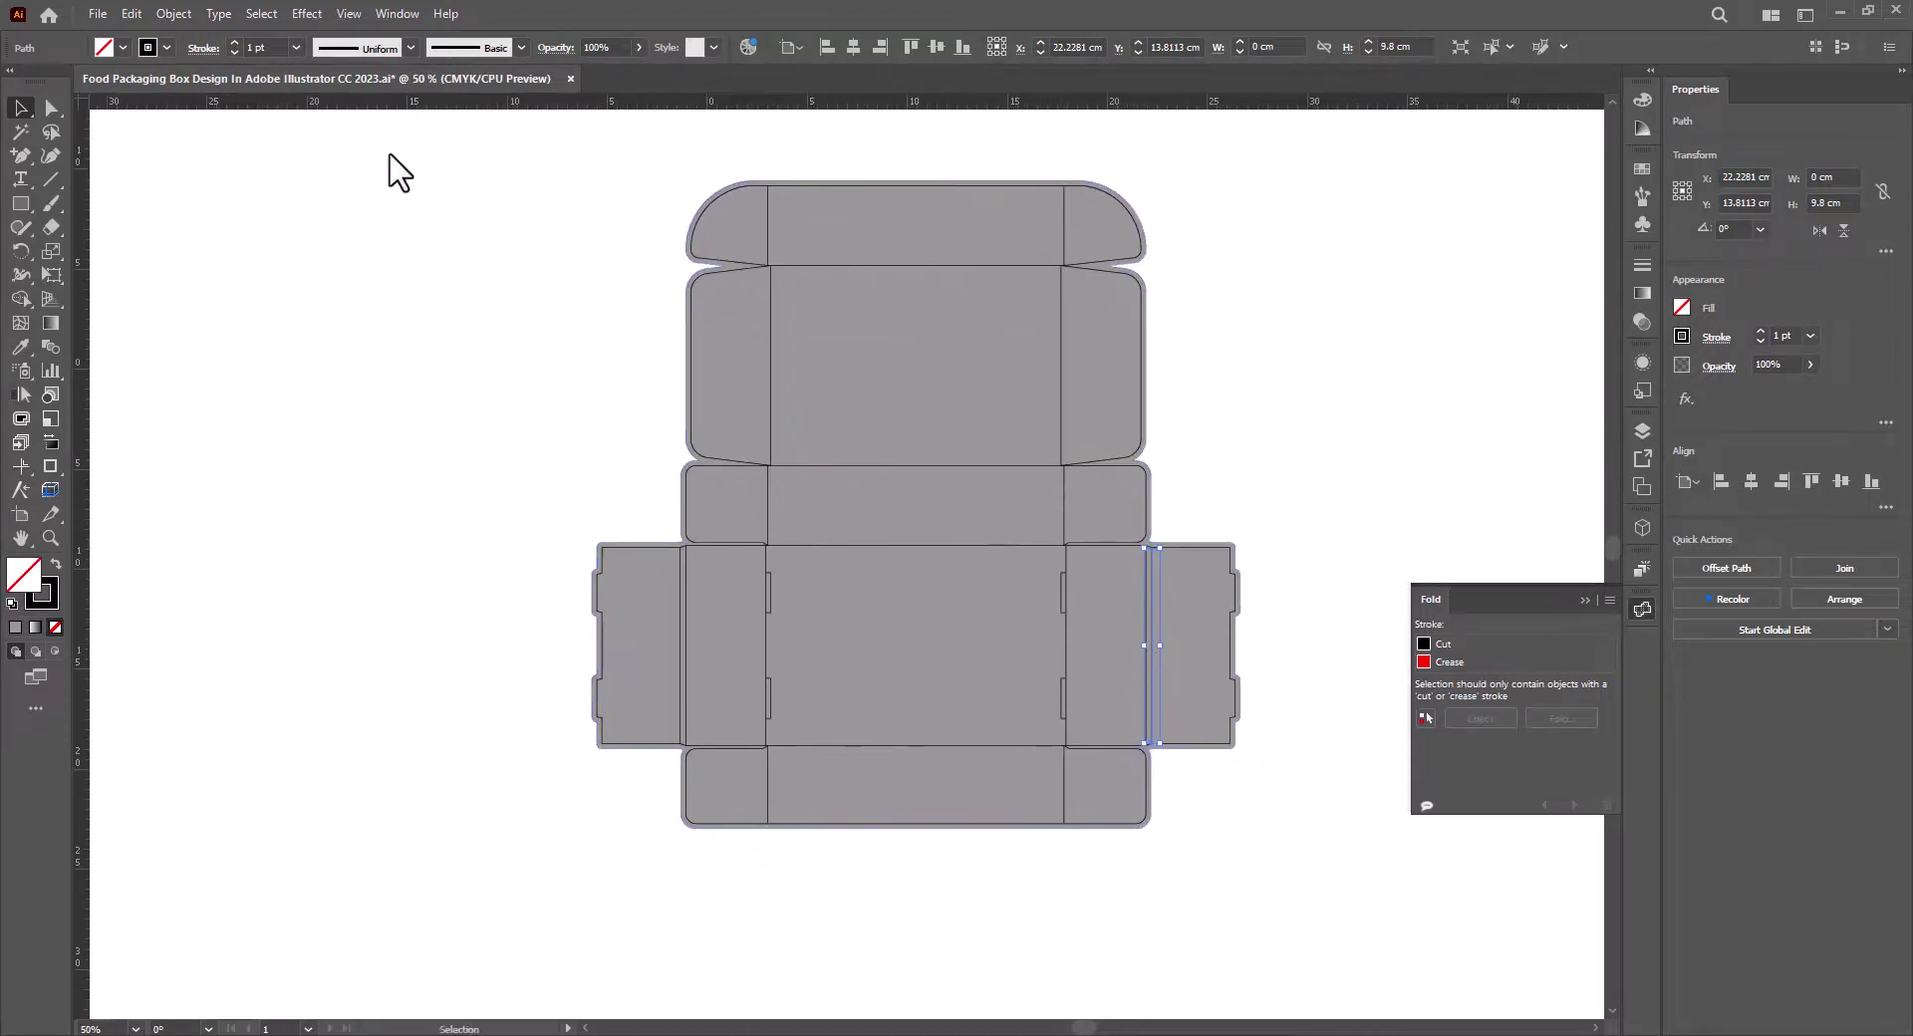
pyautogui.click(261, 14)
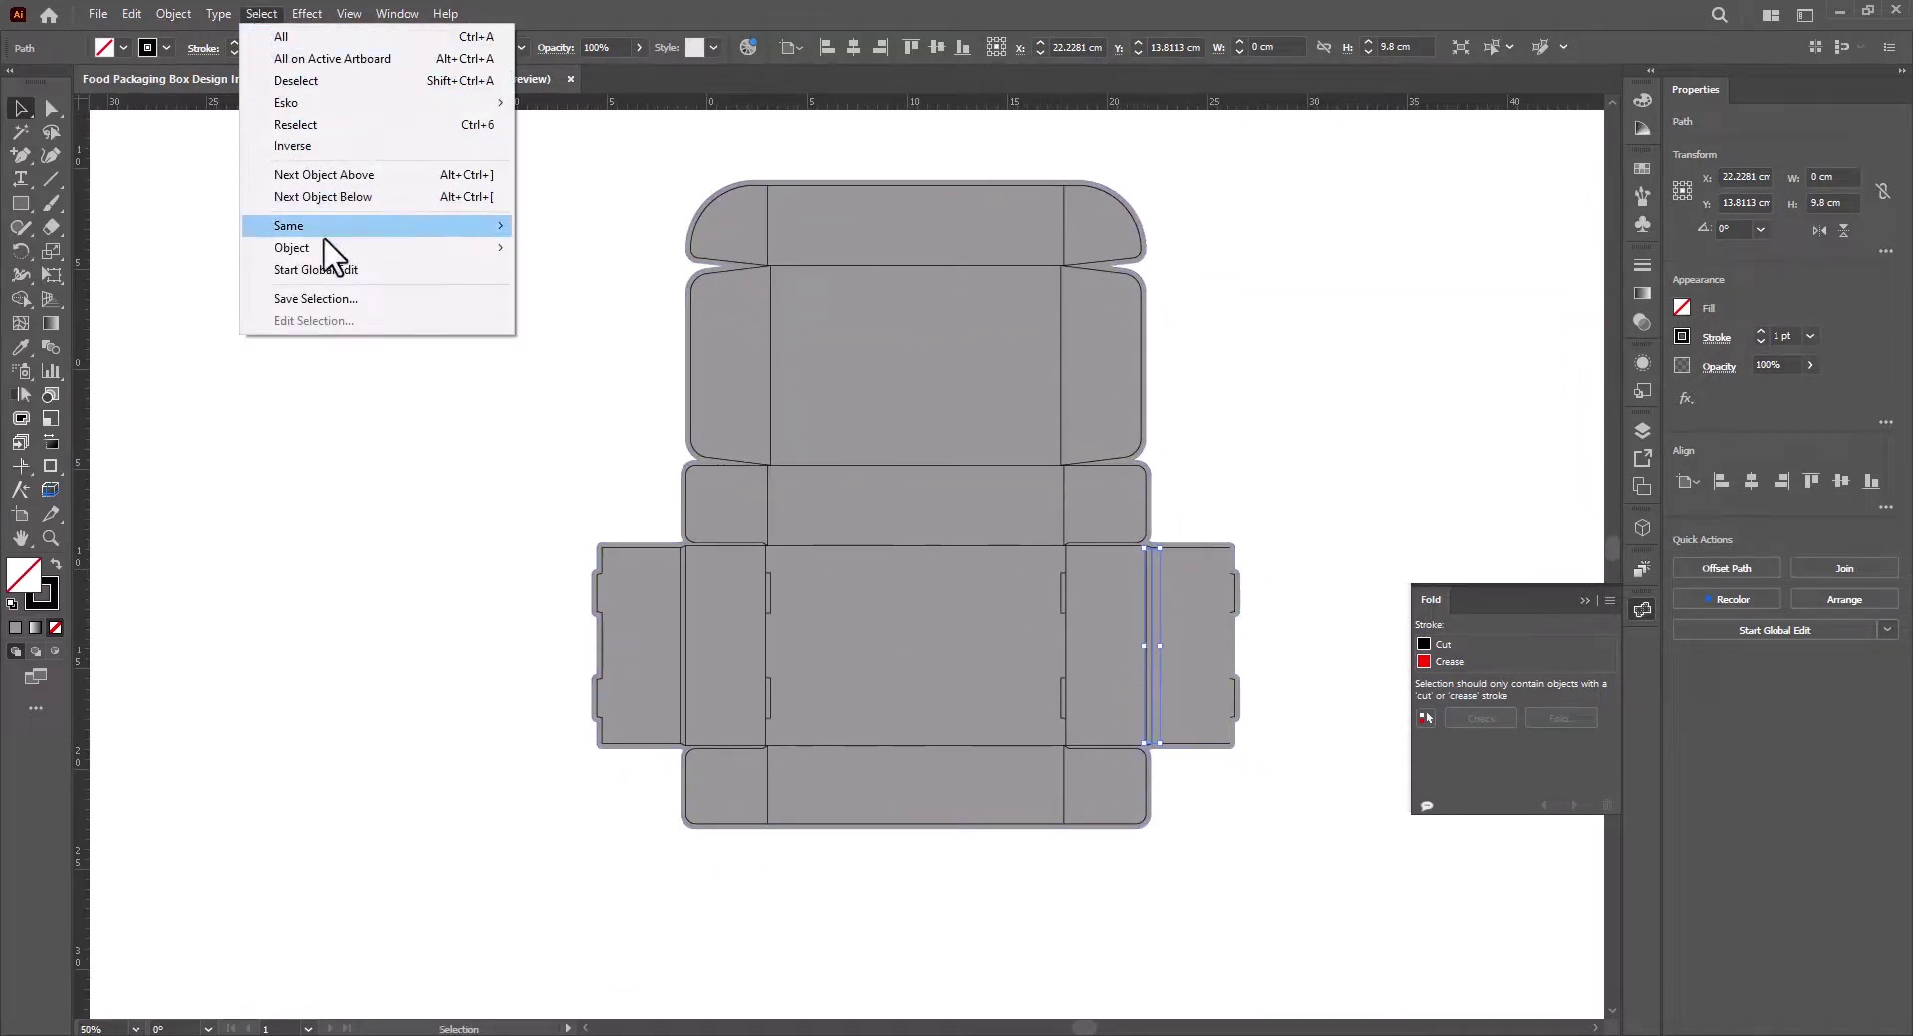
pyautogui.moveTo(349, 227)
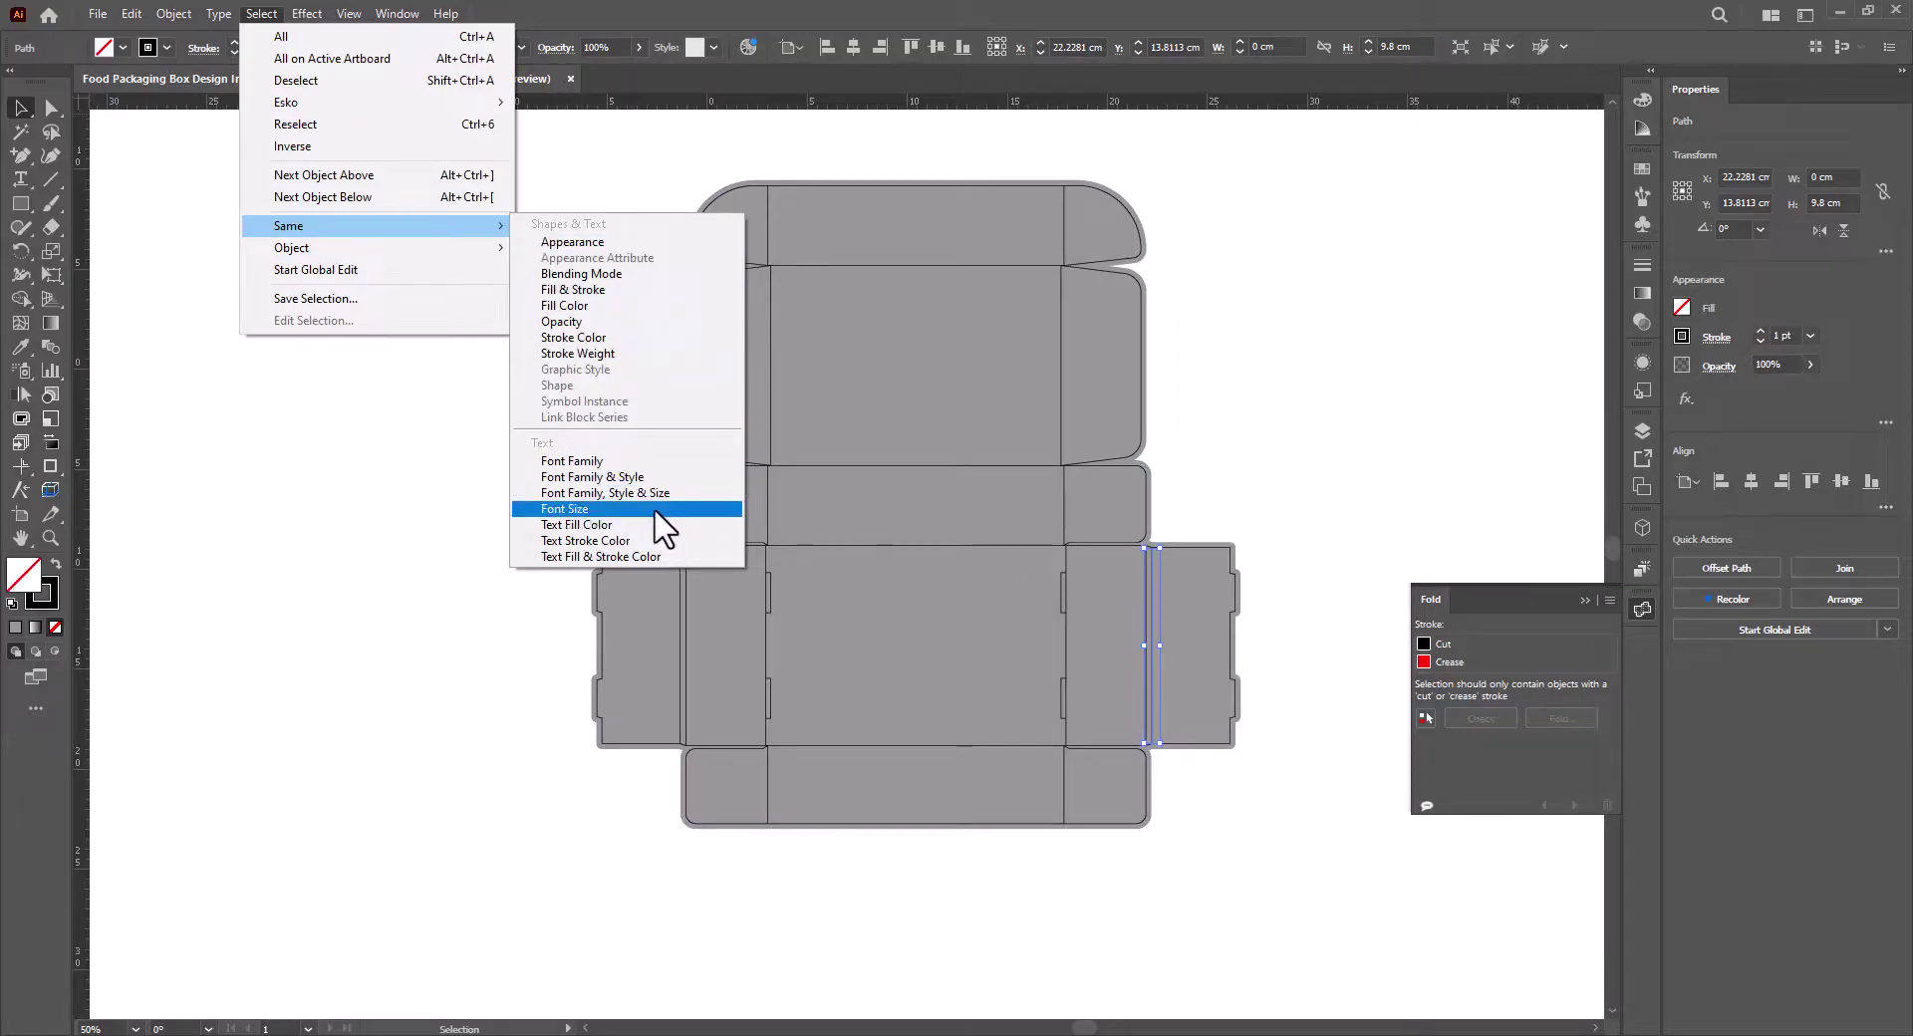
pyautogui.click(640, 342)
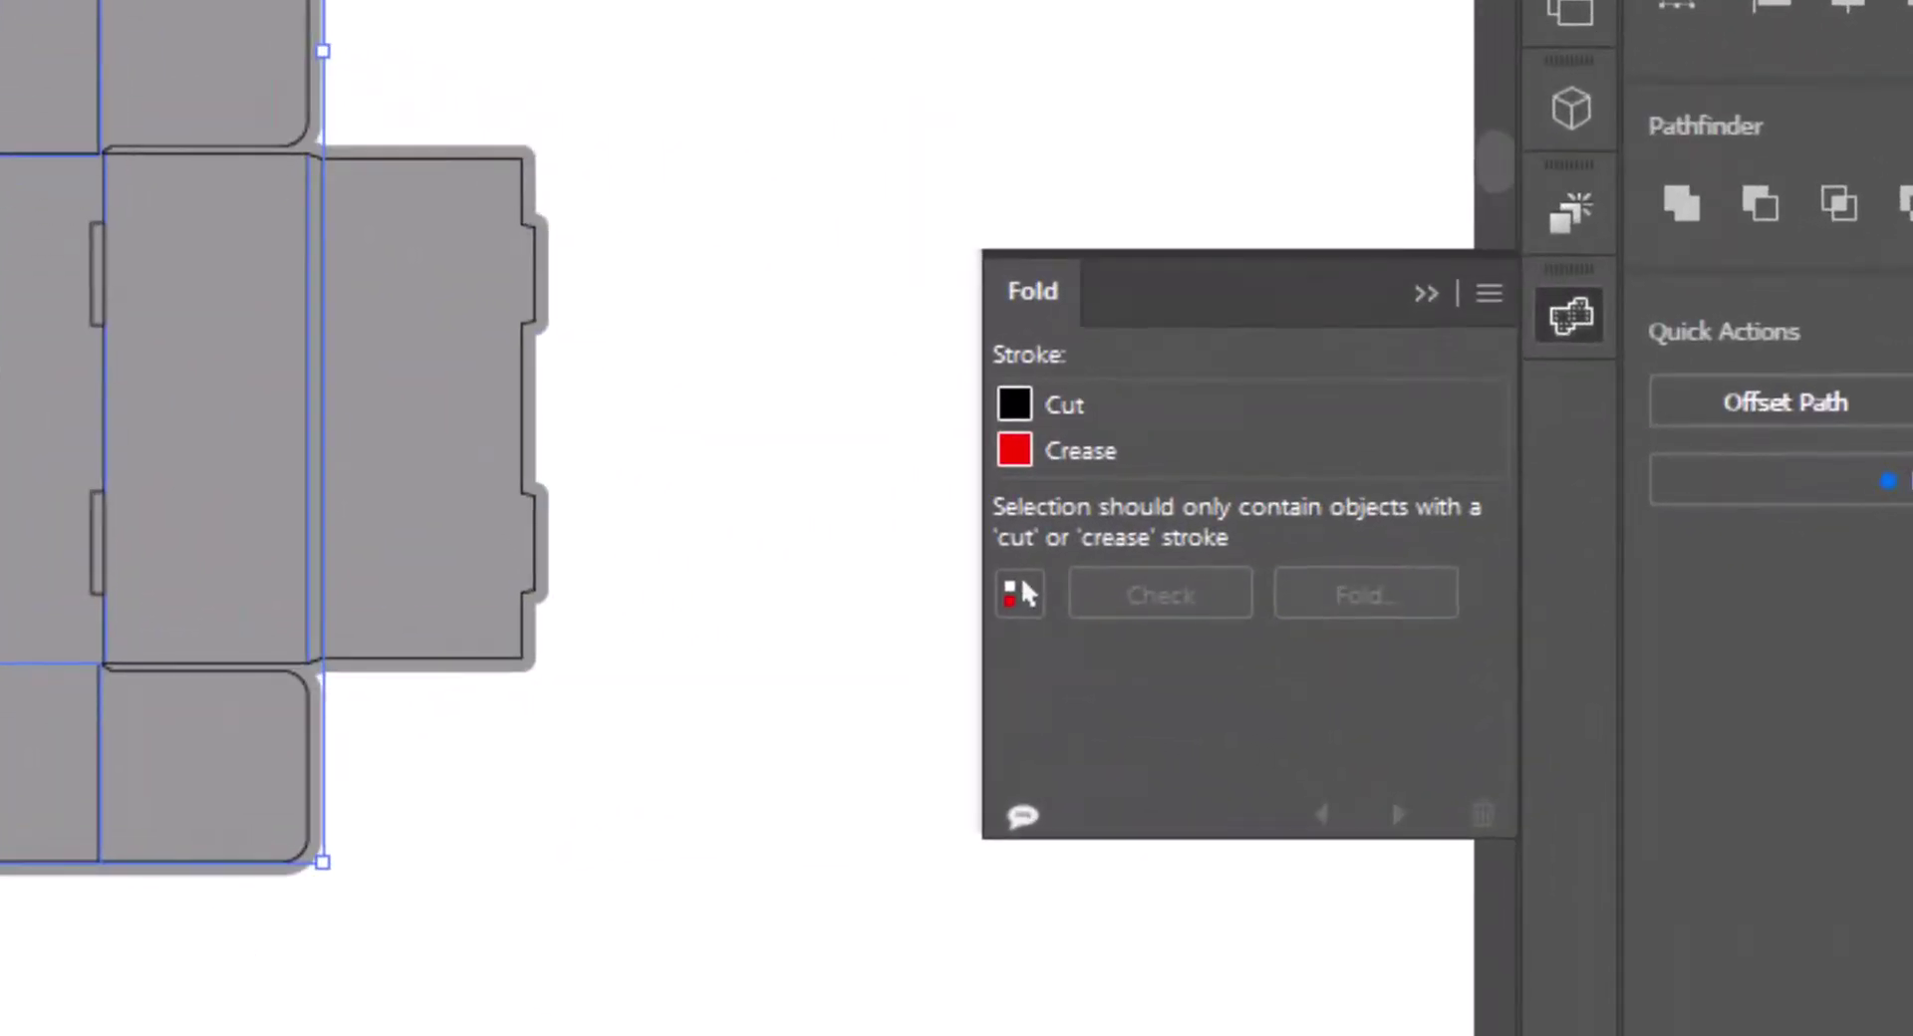
pyautogui.click(1016, 455)
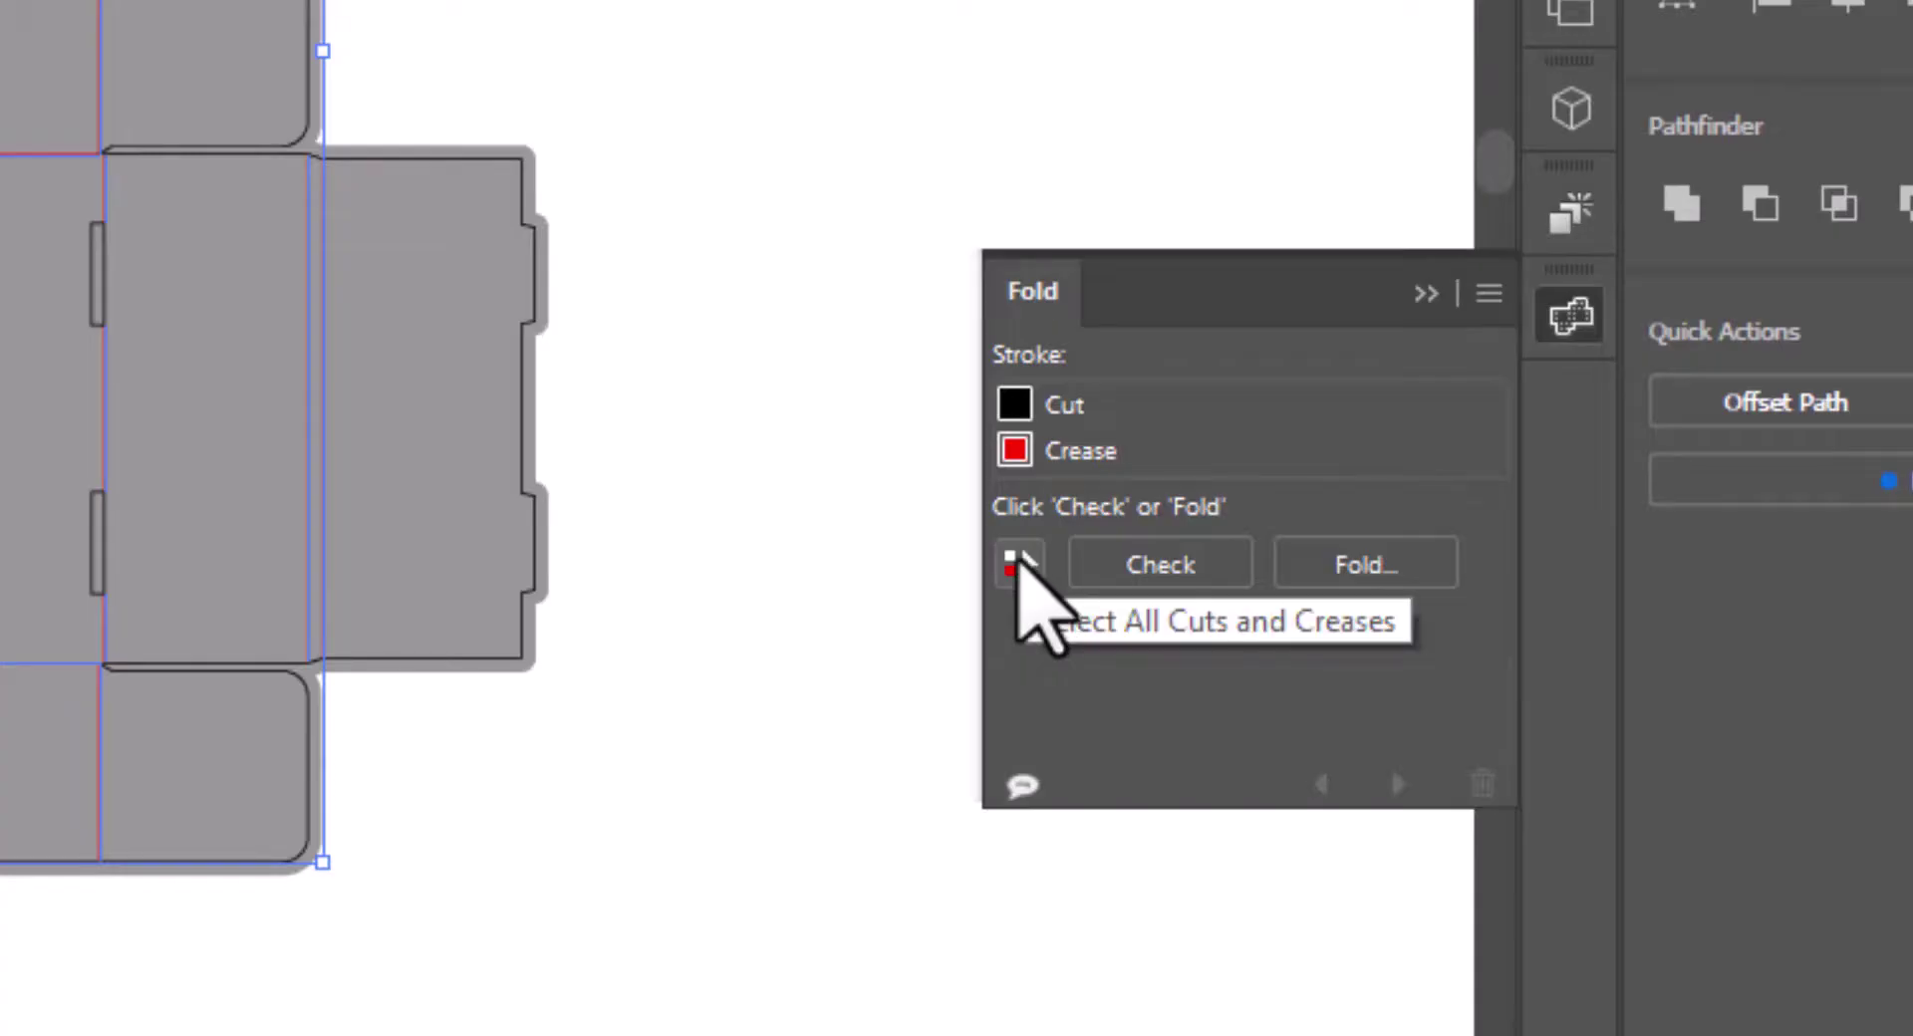
# Select all cuts and creases and check them for double lines and gaps.
pyautogui.click(1017, 560)
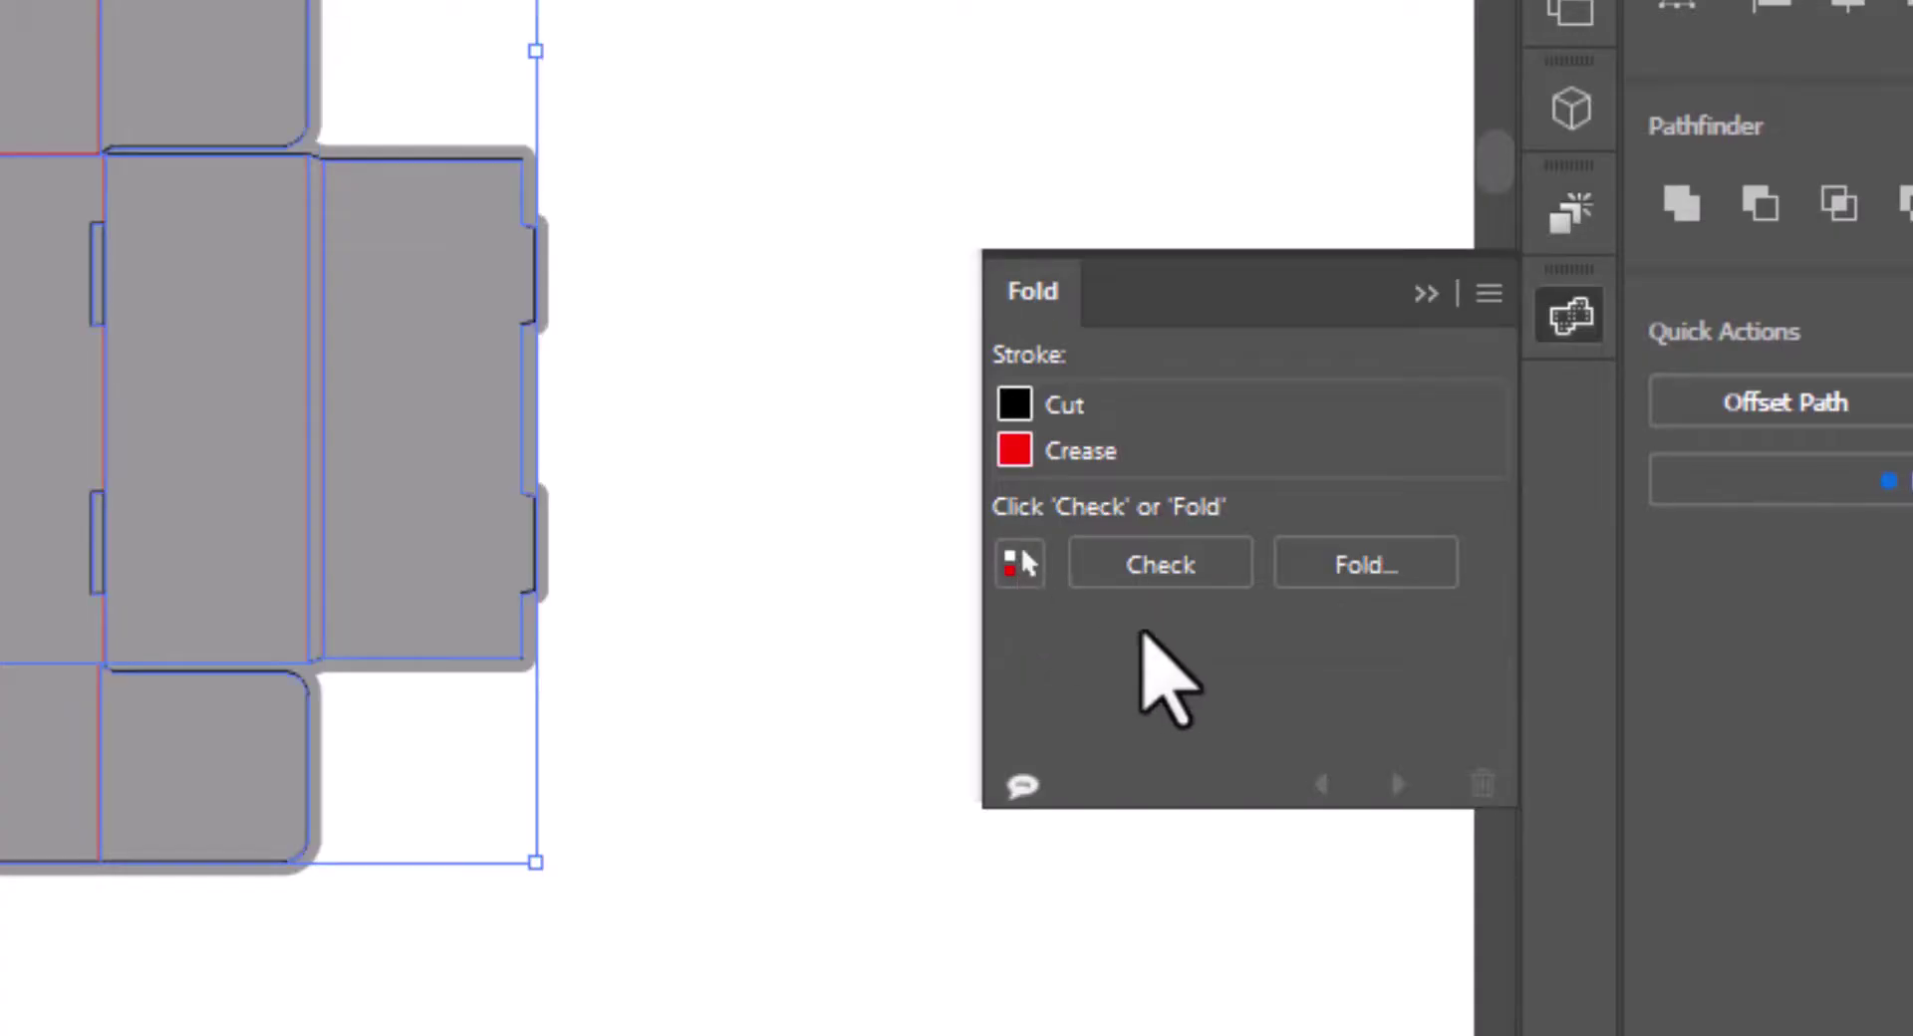
pyautogui.click(1201, 566)
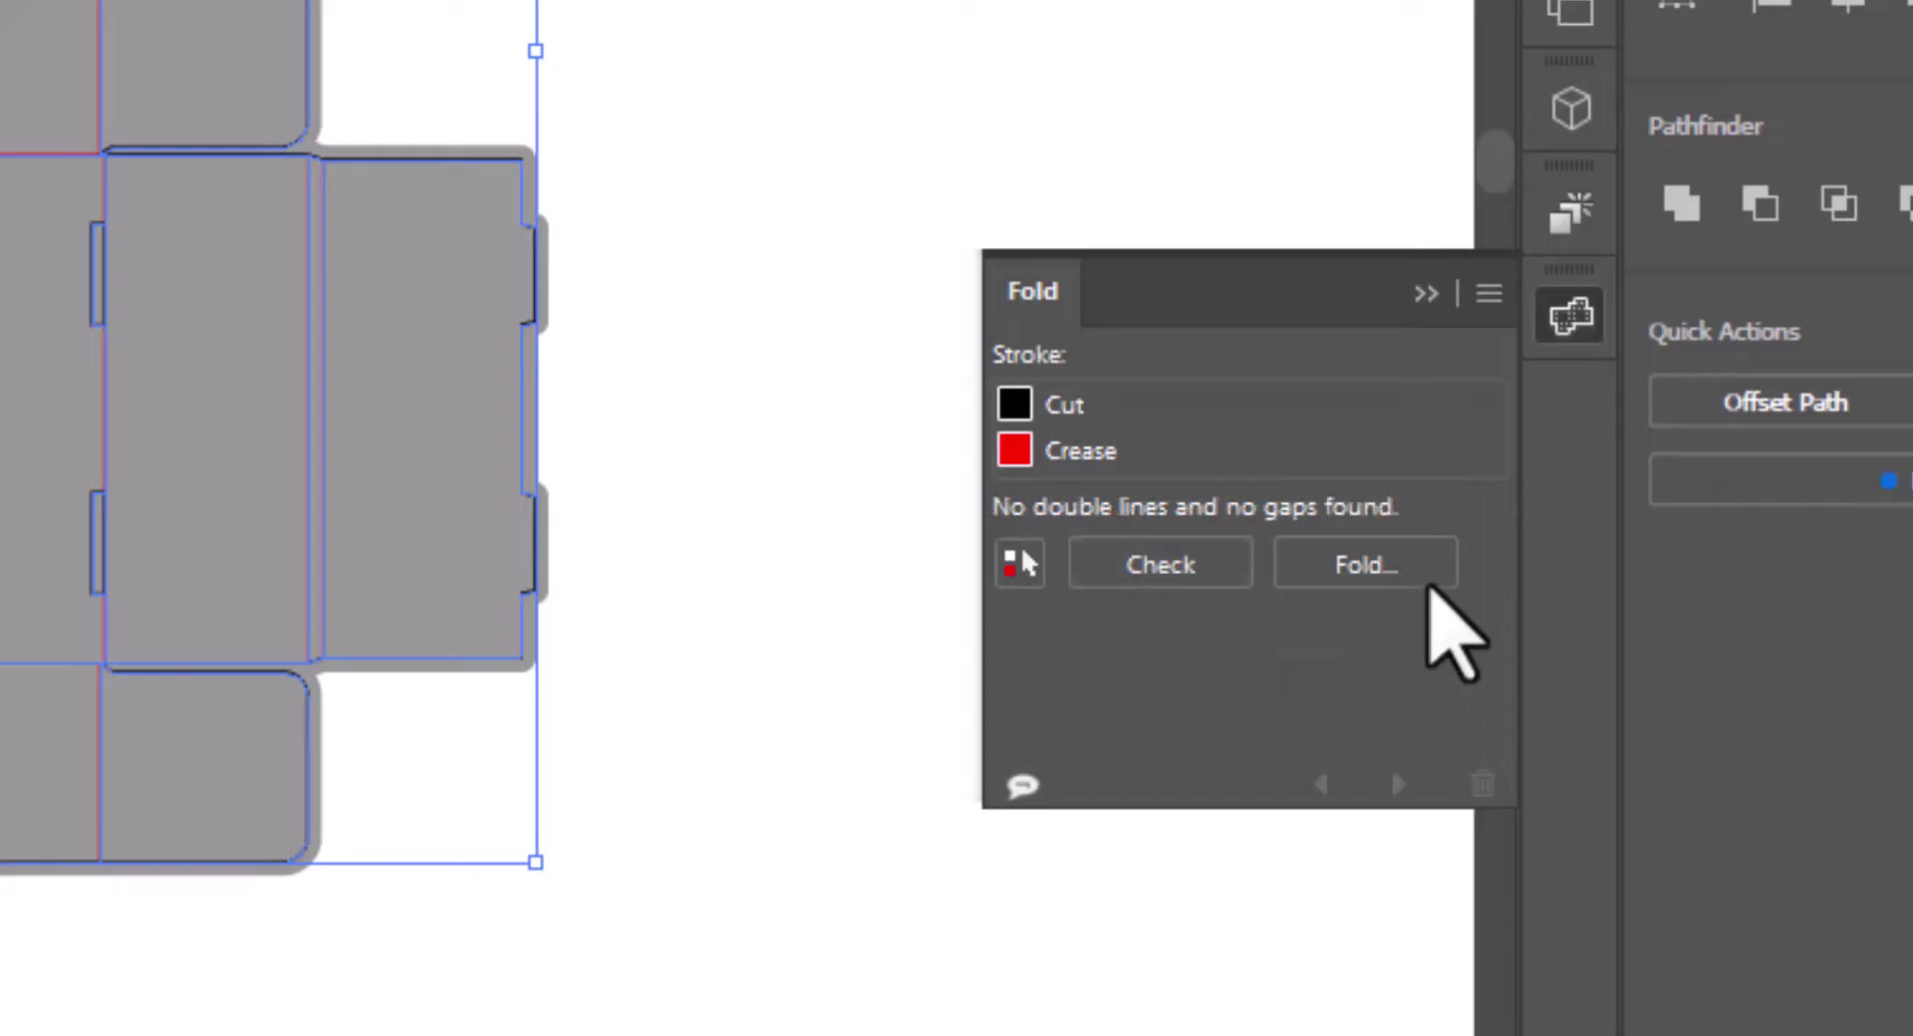
# Set up the fold with the large lower central panel as base and Folding Carton board at 0.3 mm thickness.
pyautogui.click(1519, 626)
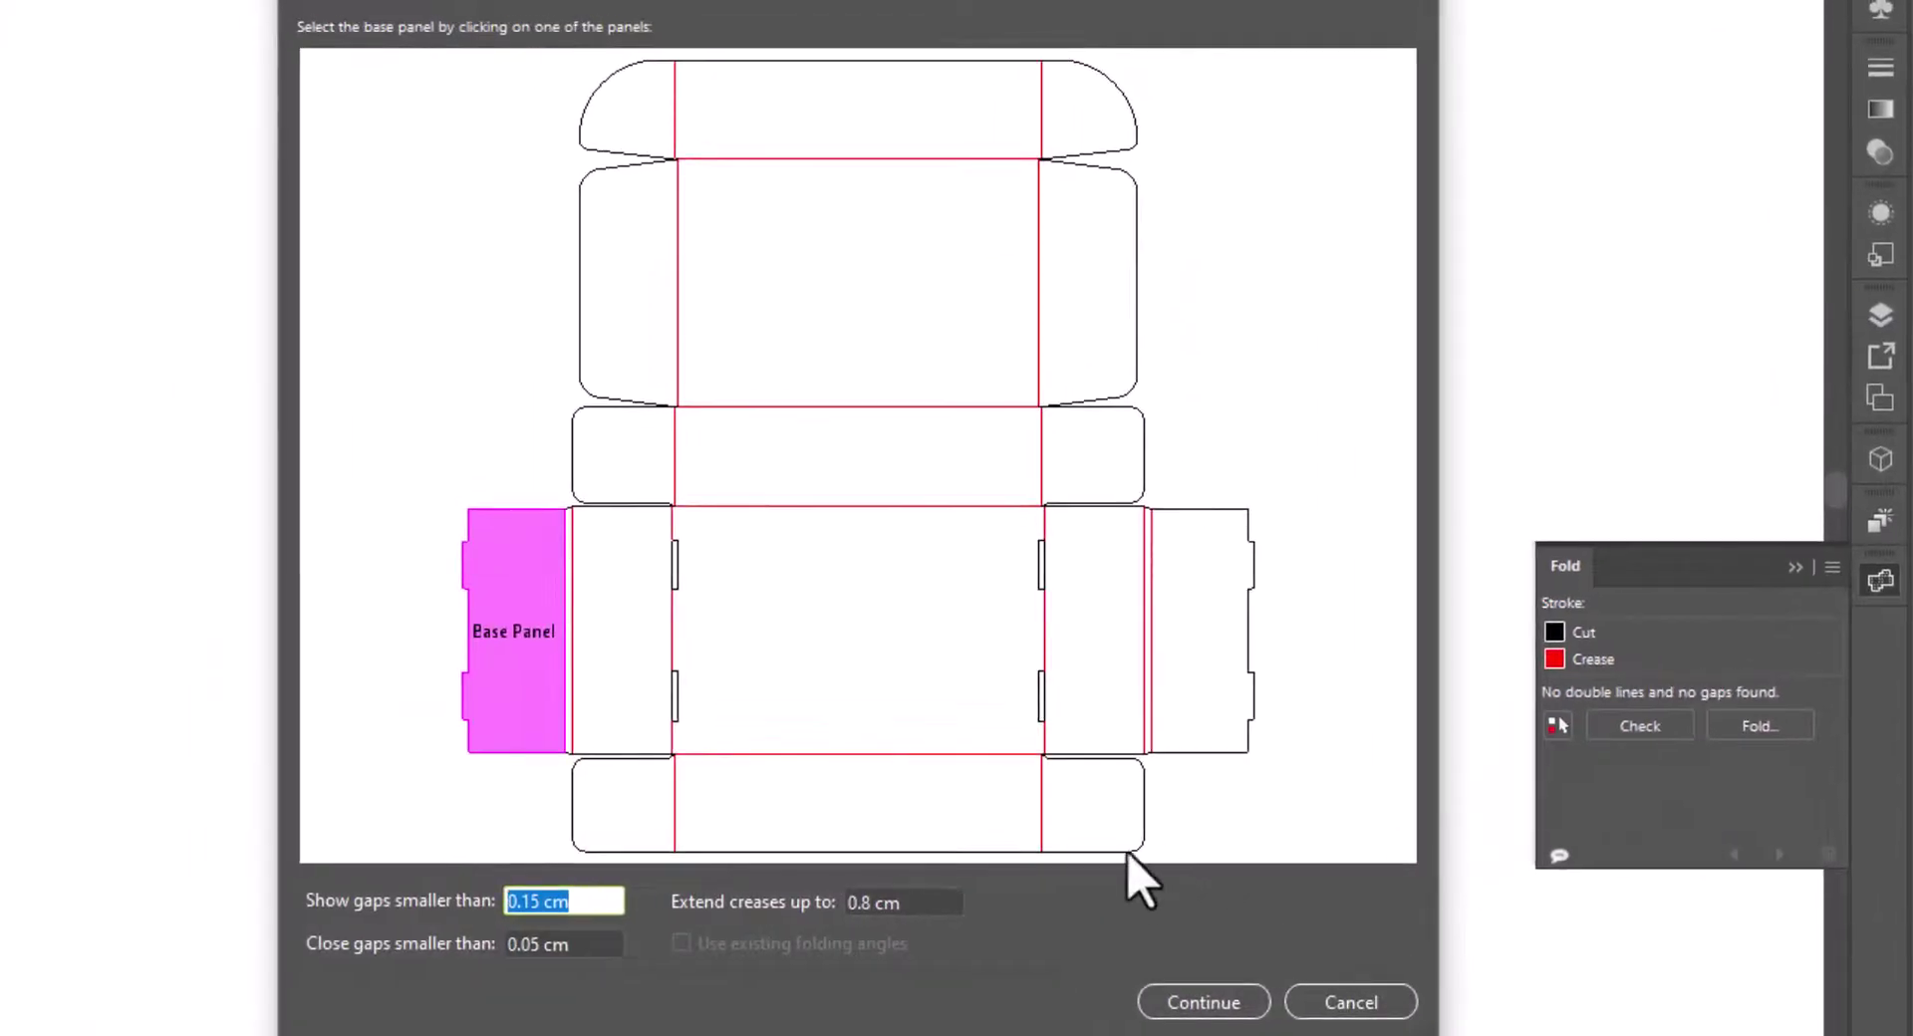
pyautogui.click(899, 623)
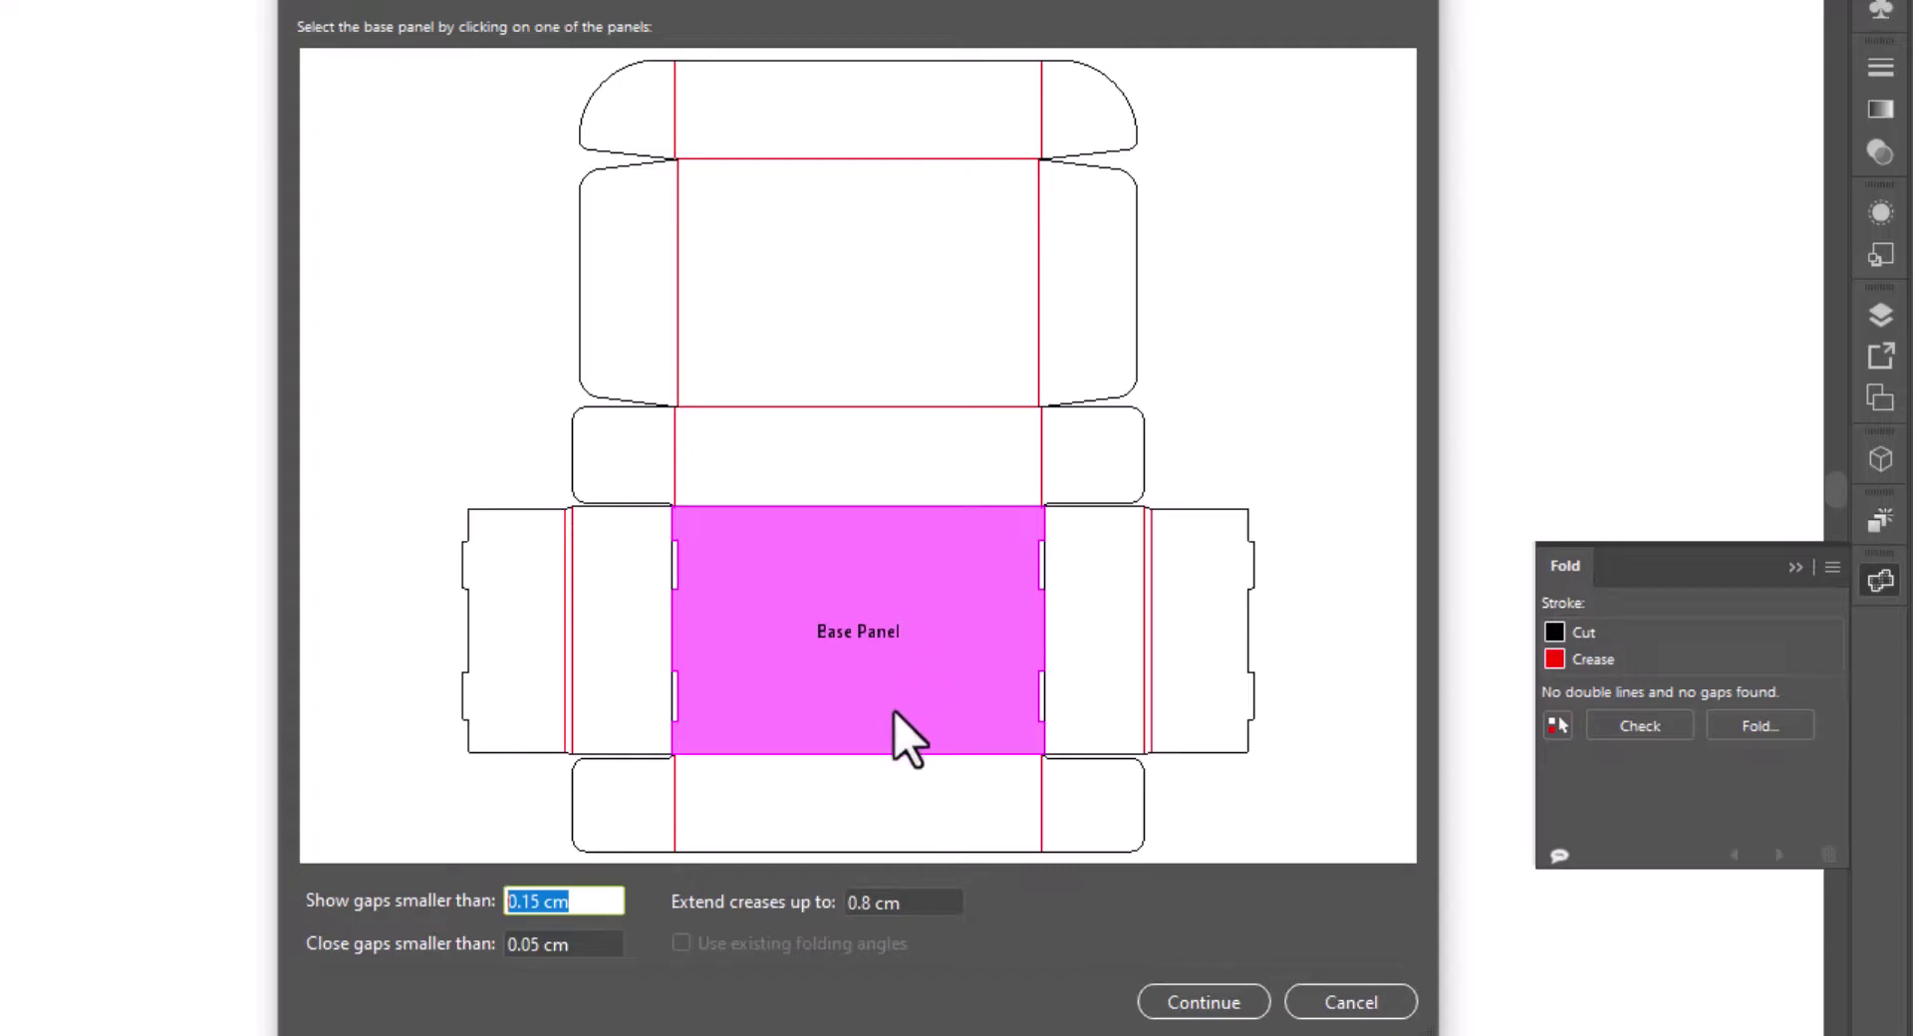
pyautogui.click(1203, 1003)
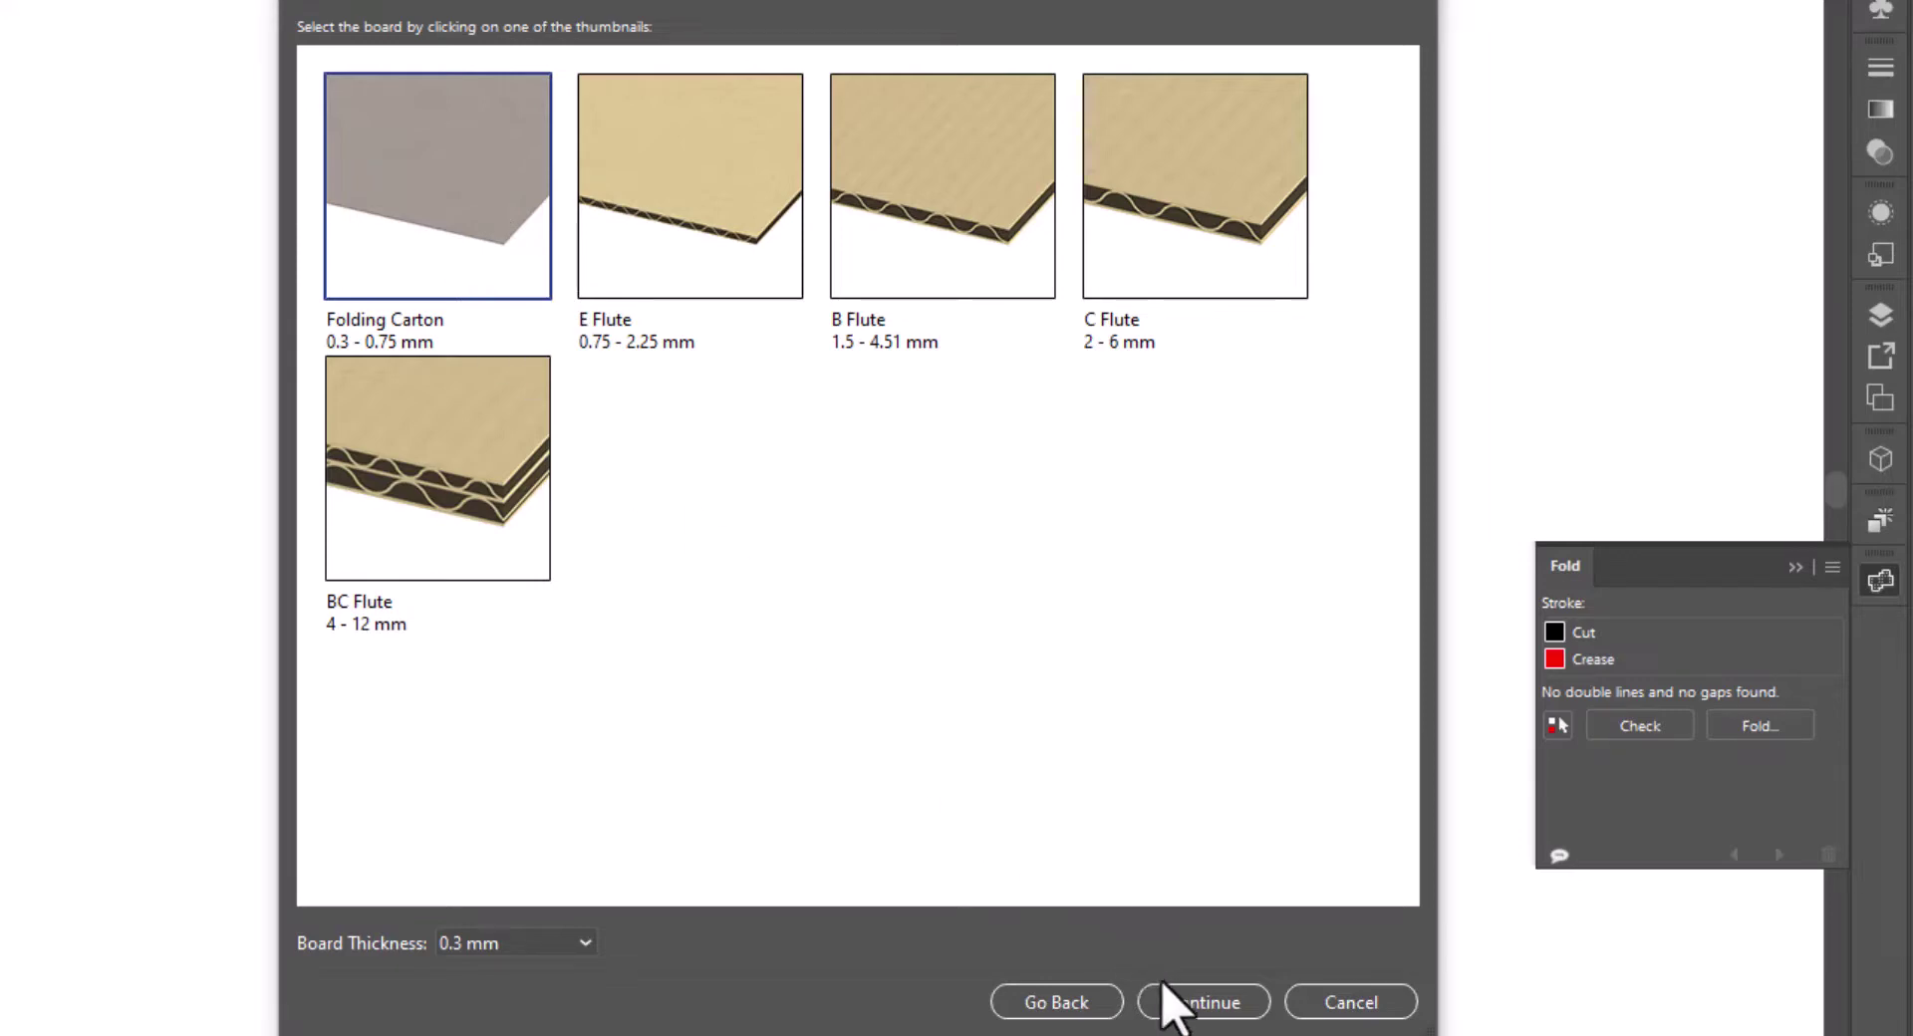
pyautogui.click(1185, 1005)
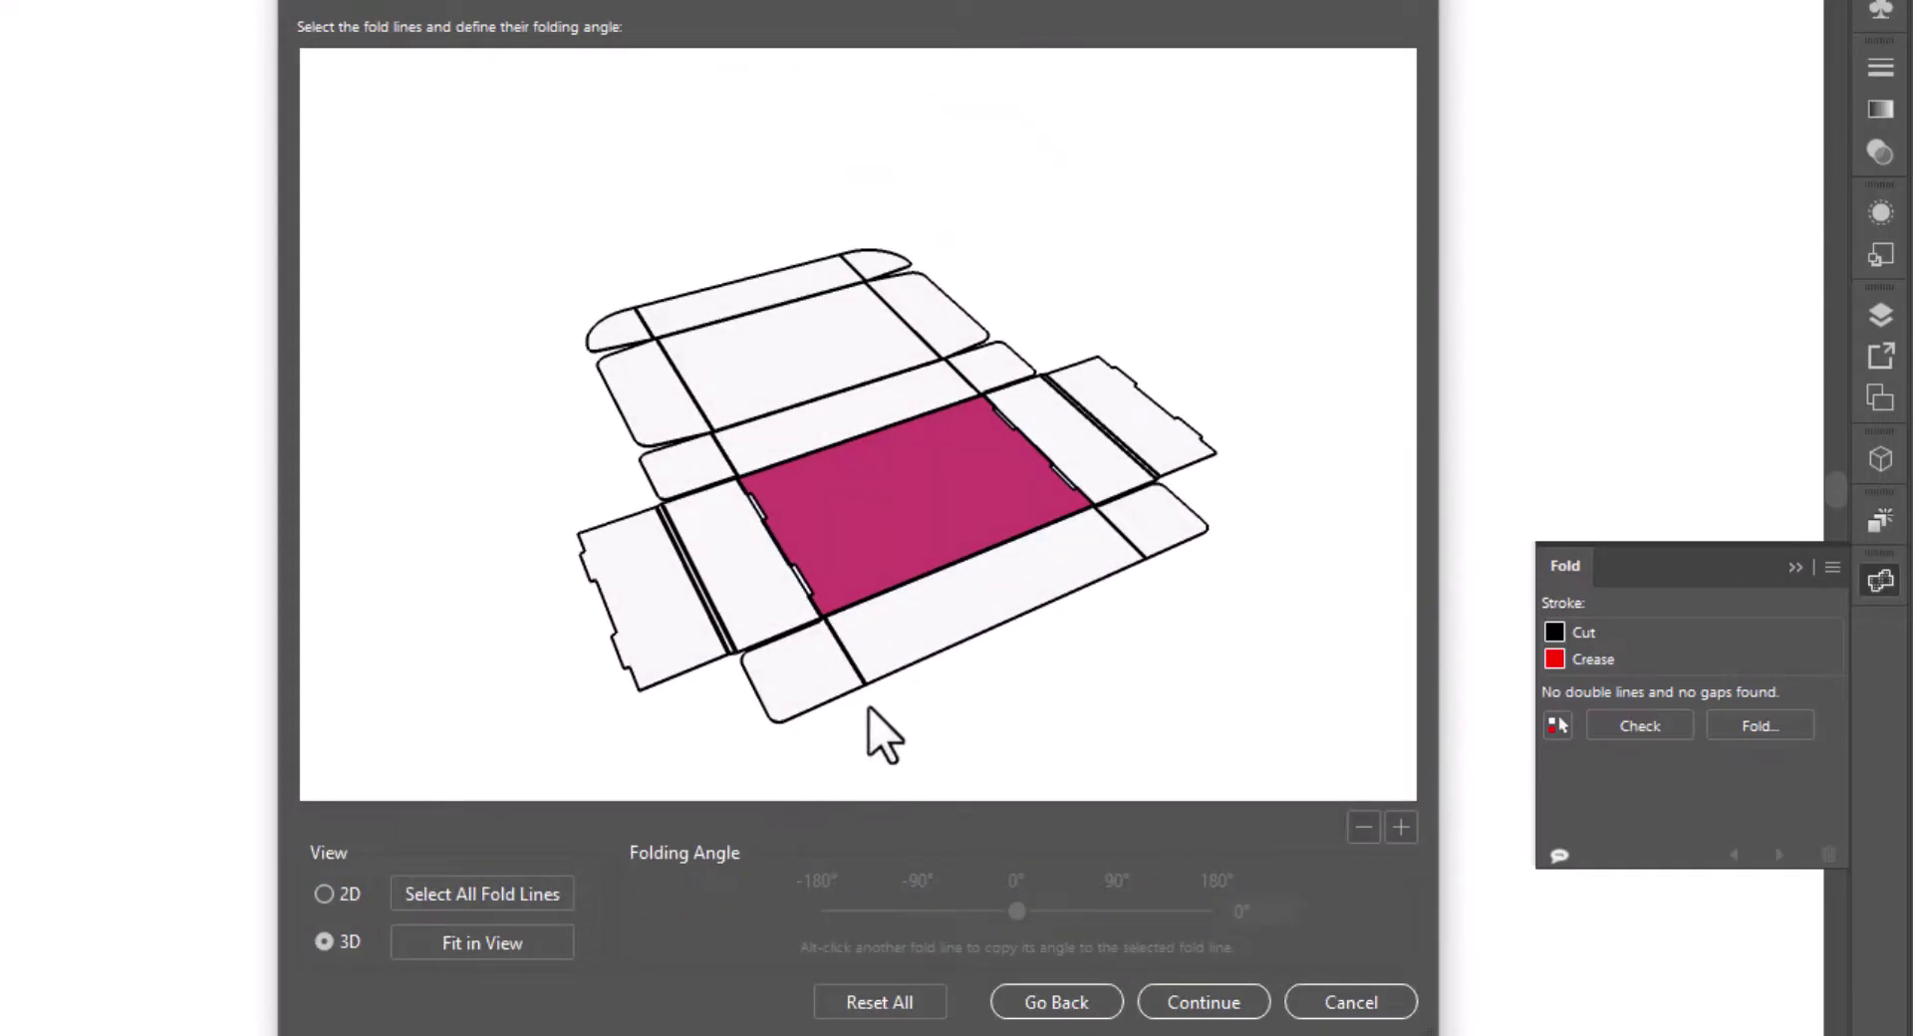
# Try a 21° folding angle on the base panel's front fold line, then reset it to 0°.
pyautogui.click(923, 578)
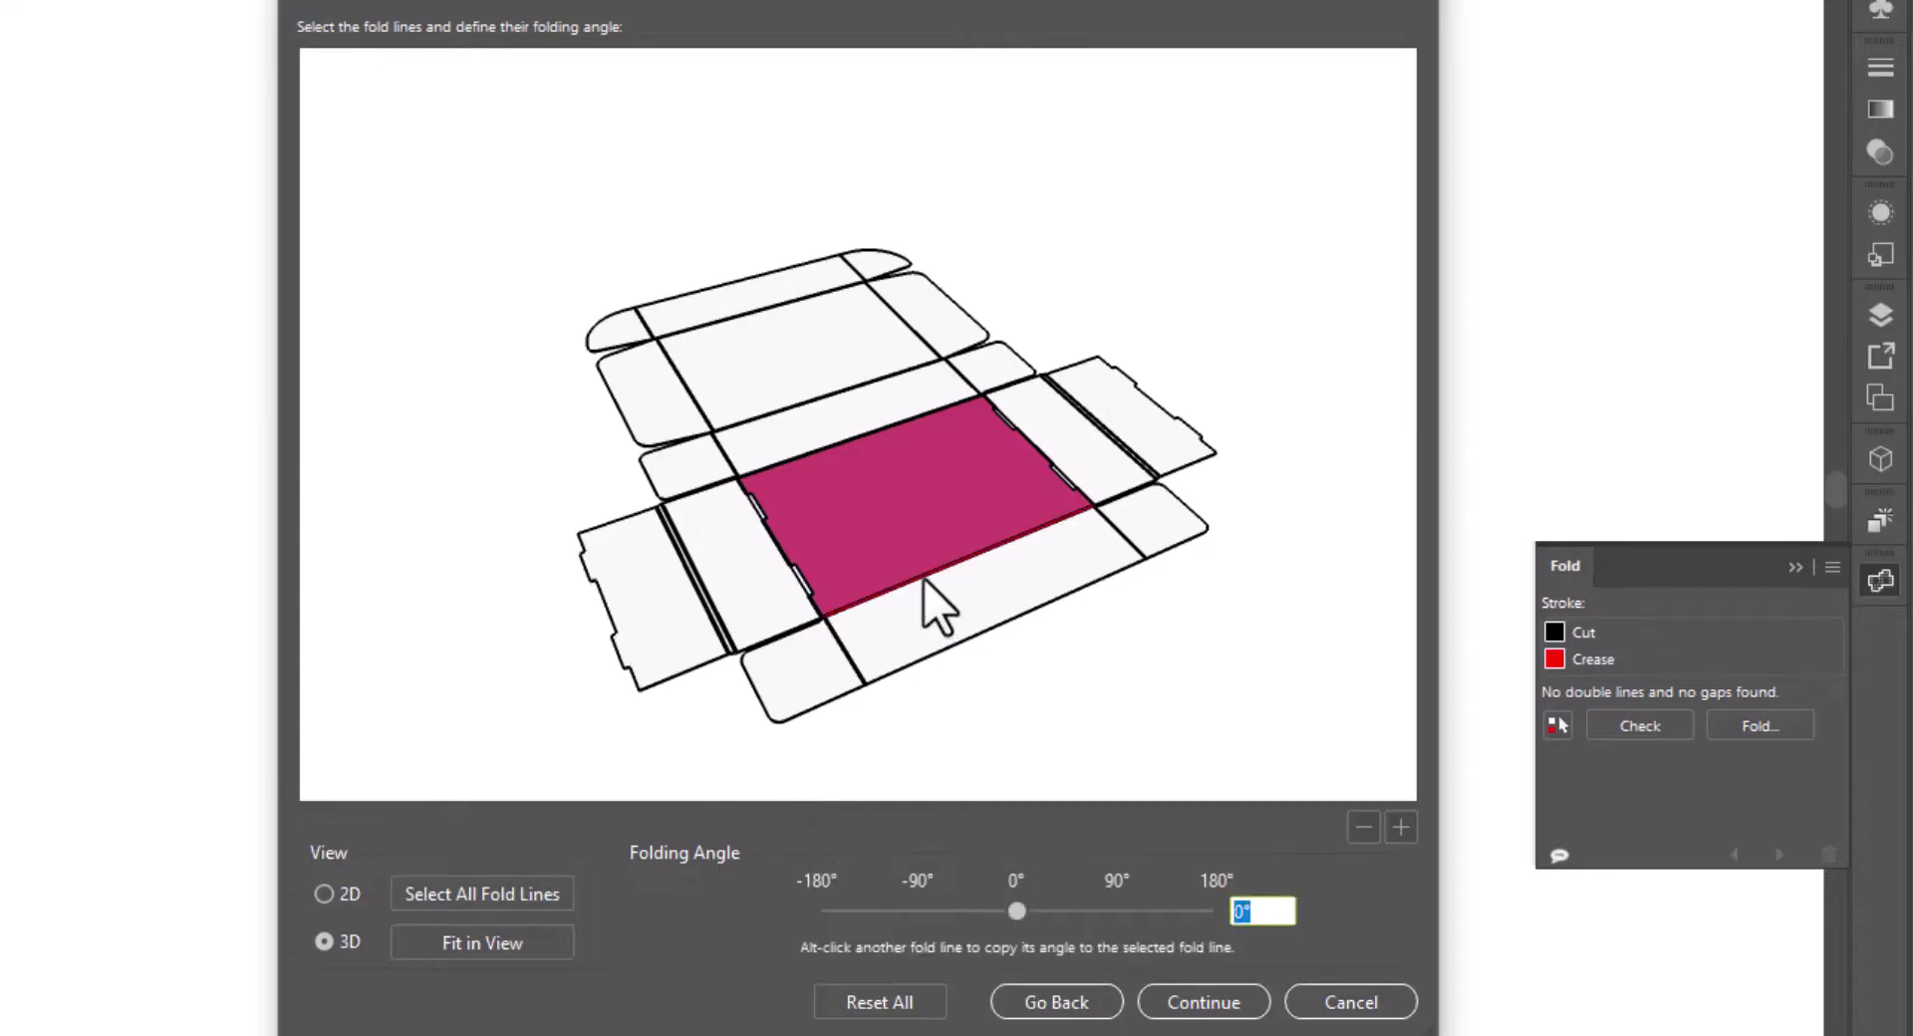
pyautogui.moveTo(1016, 911); pyautogui.dragTo(1039, 912)
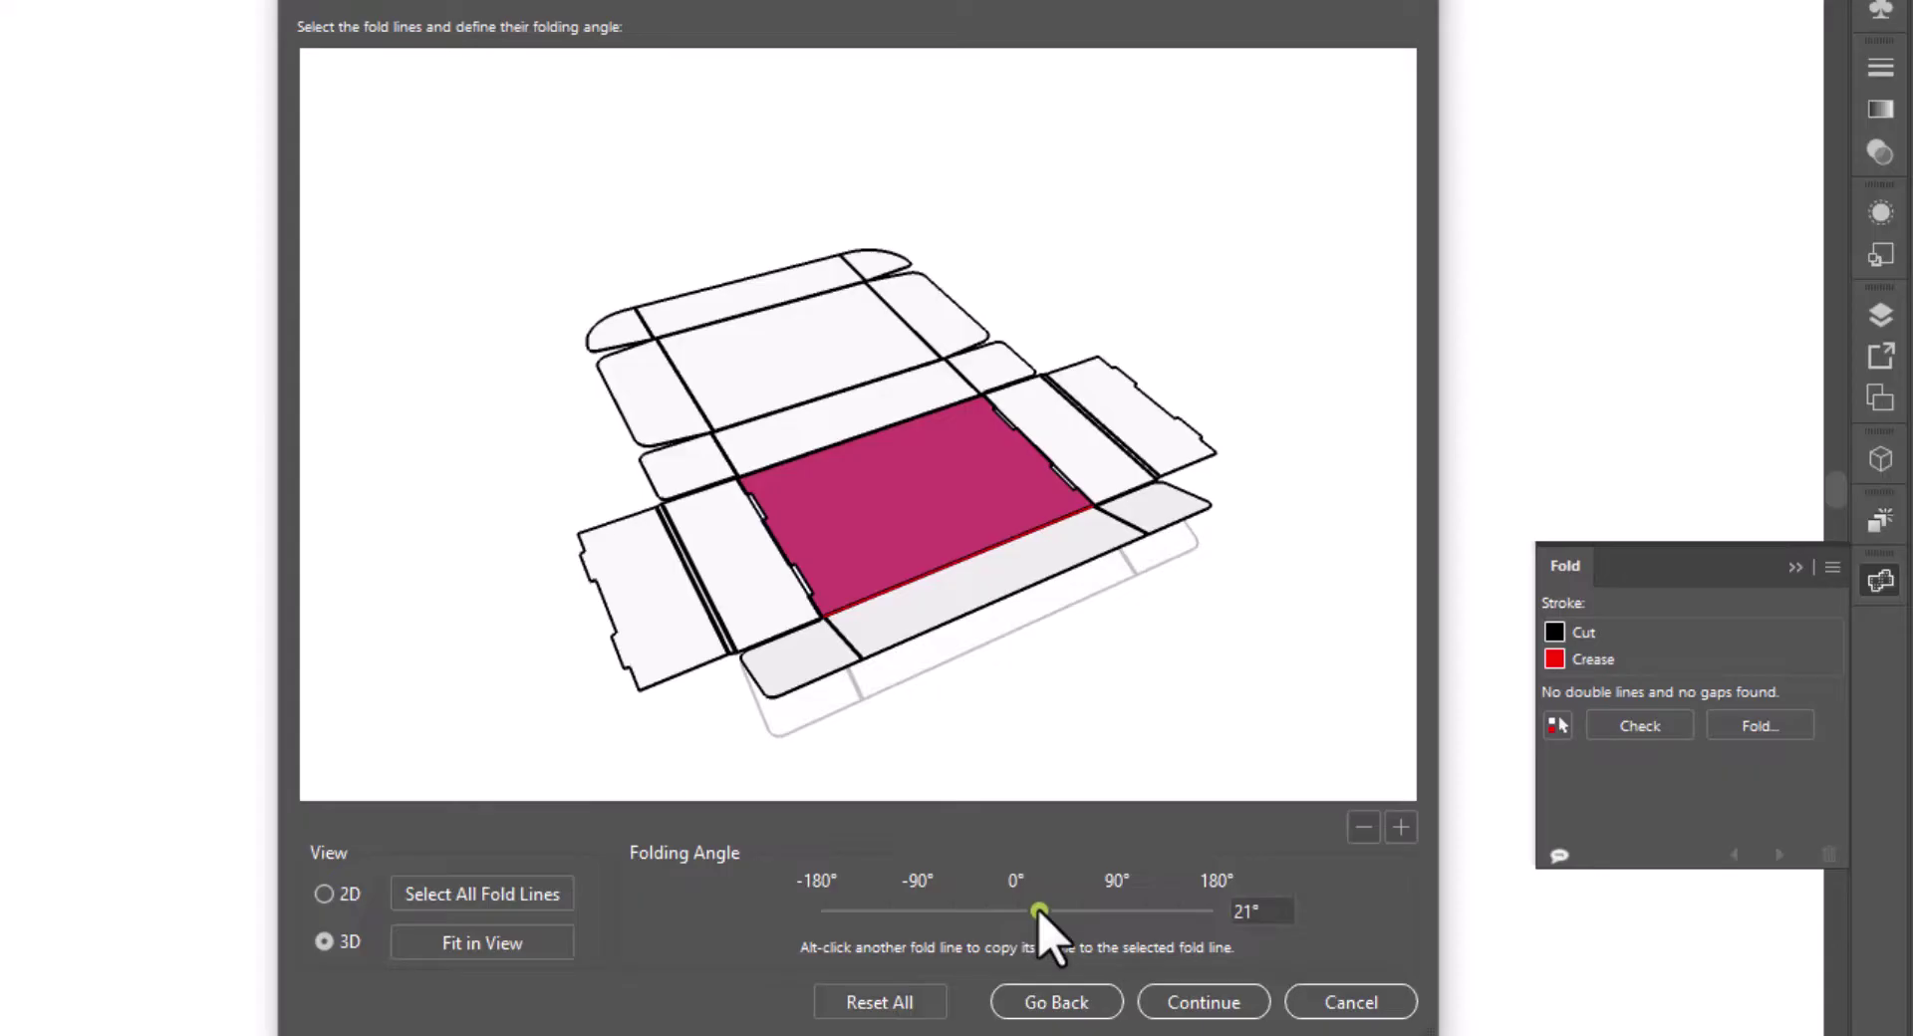
pyautogui.click(1267, 910)
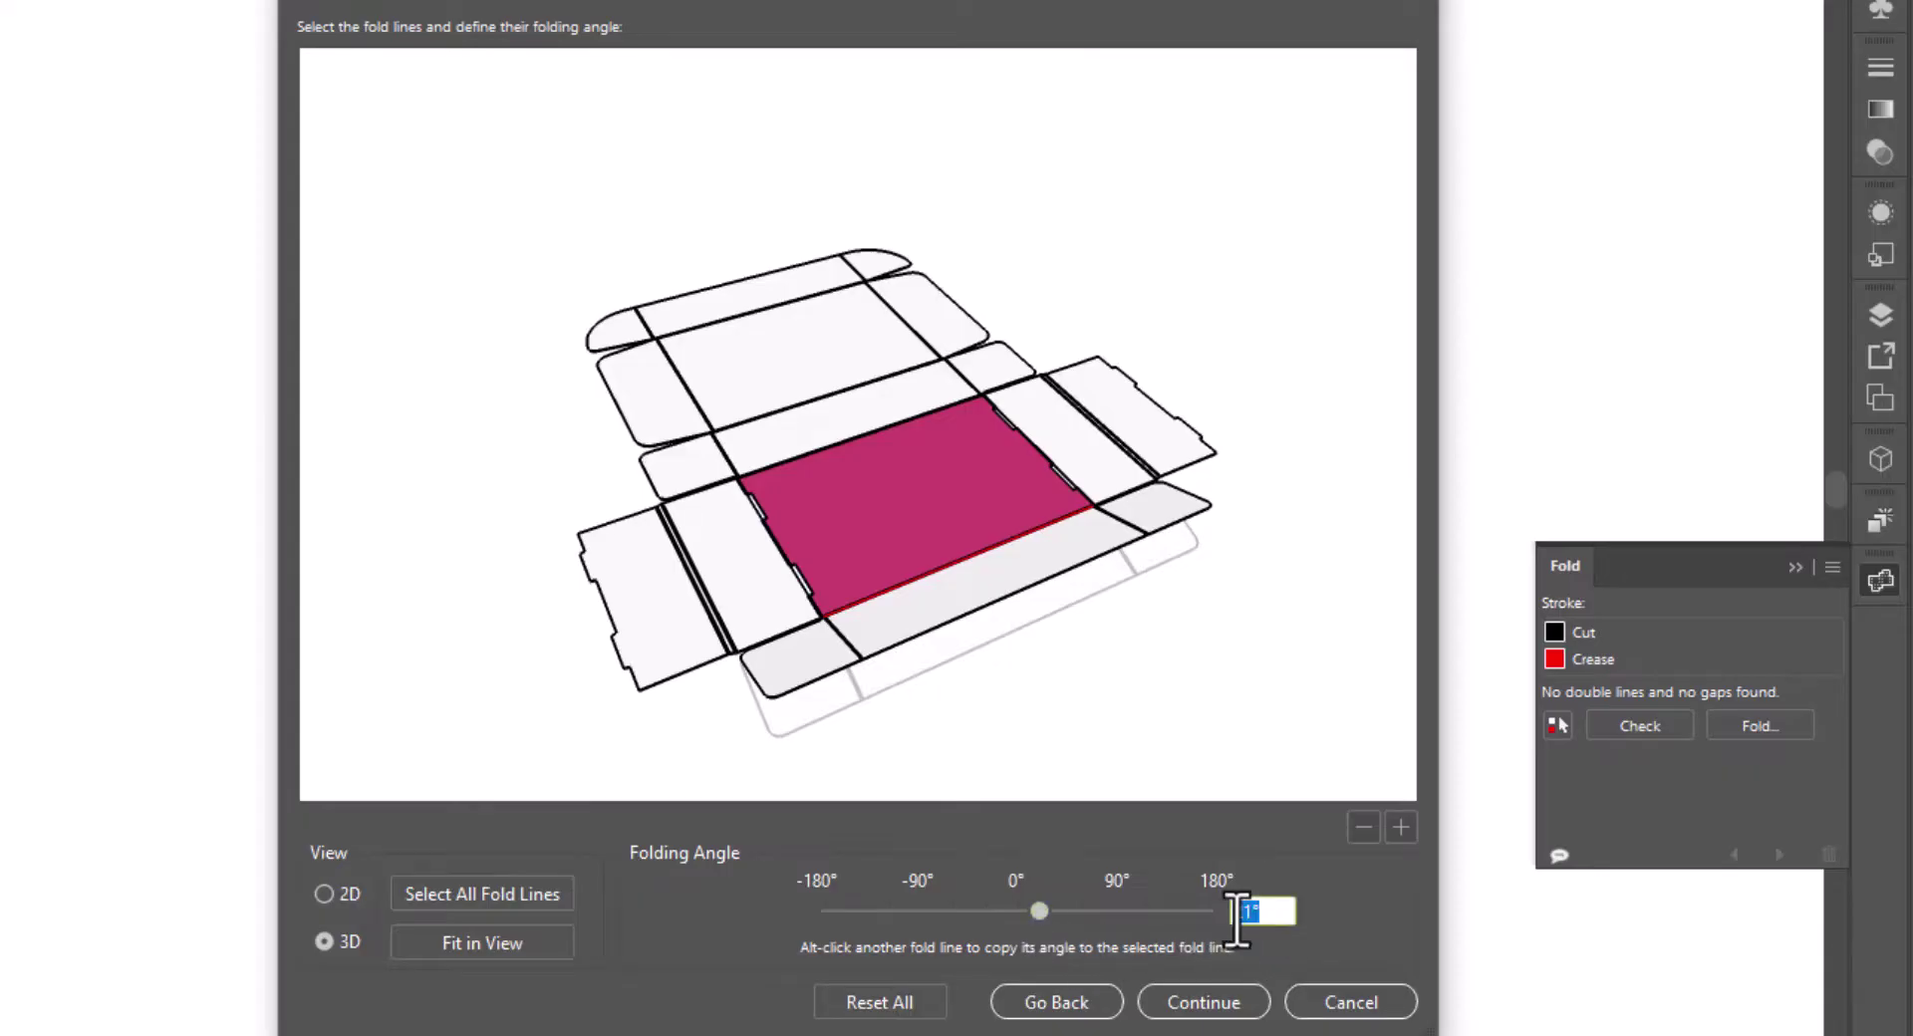
pyautogui.write('0')
pyautogui.press('Return')
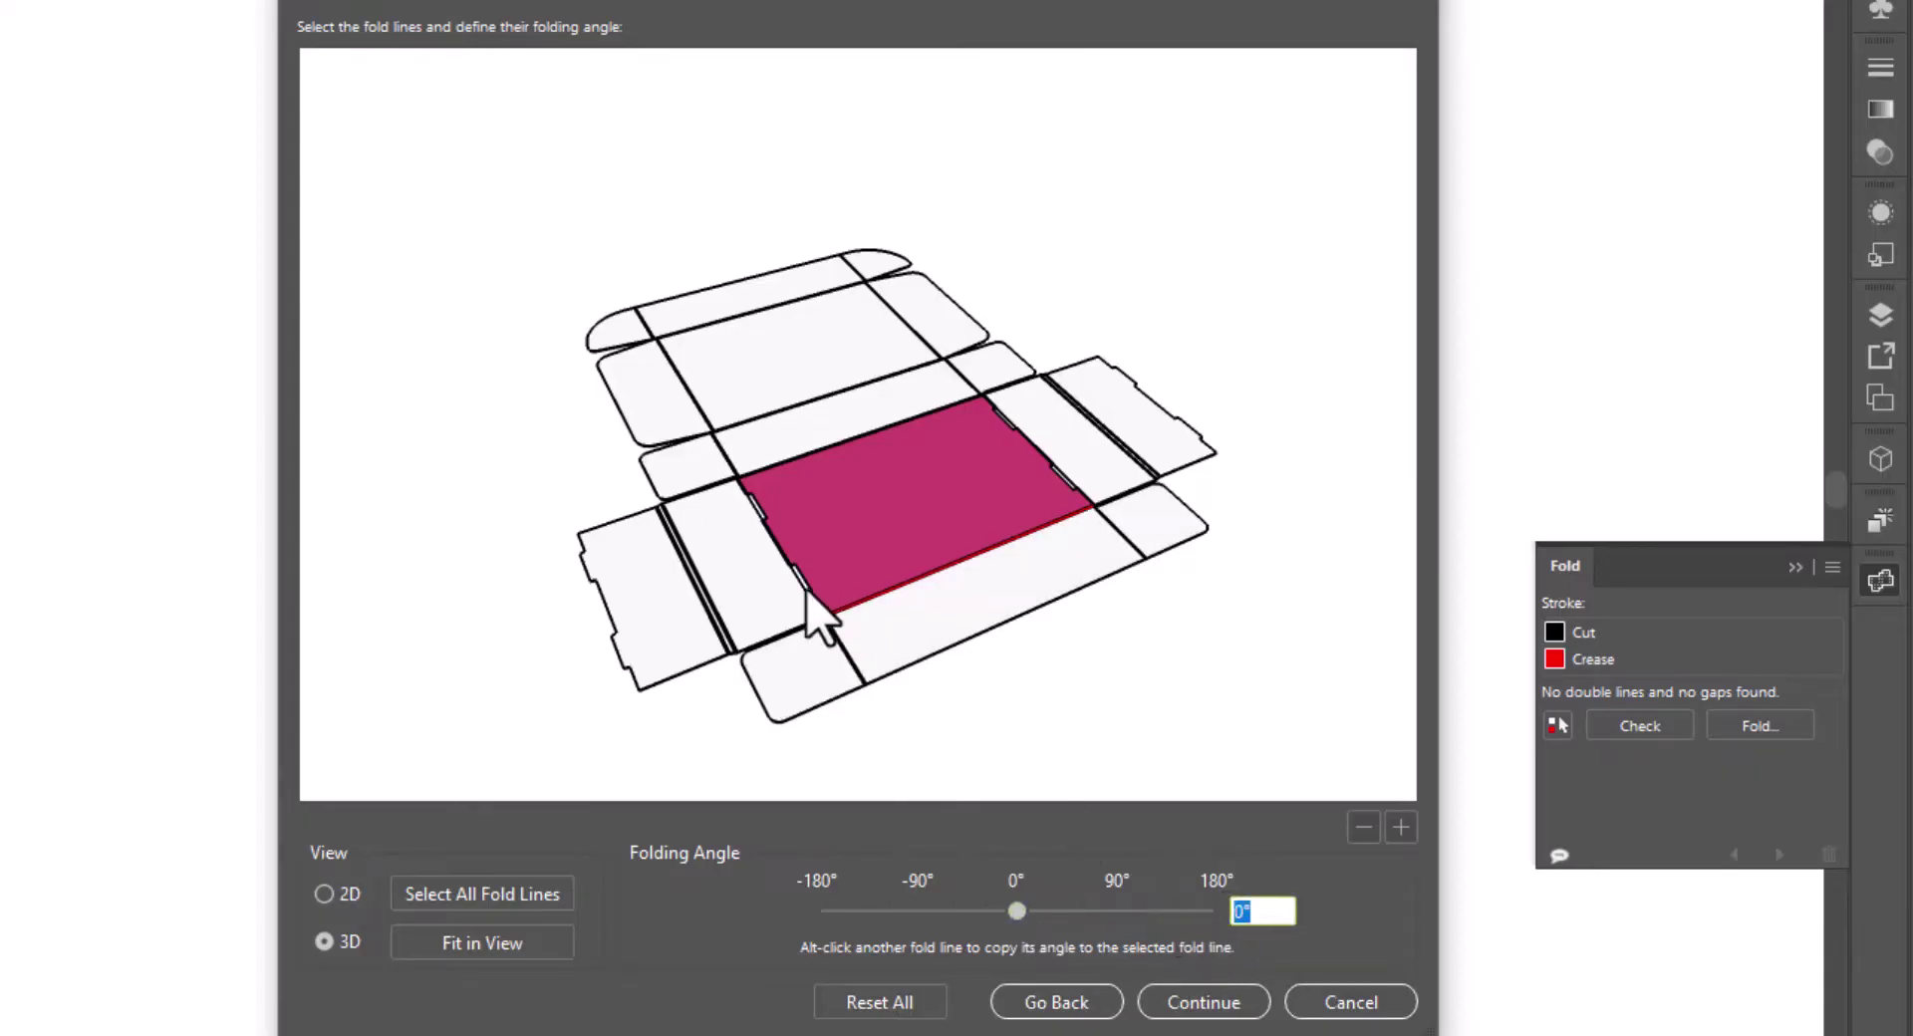
# Fold both side walls up about 90° along the short edges of the base panel.
pyautogui.moveTo(782, 555); pyautogui.dragTo(835, 617)
pyautogui.moveTo(1410, 1017); pyautogui.dragTo(1724, 1035)
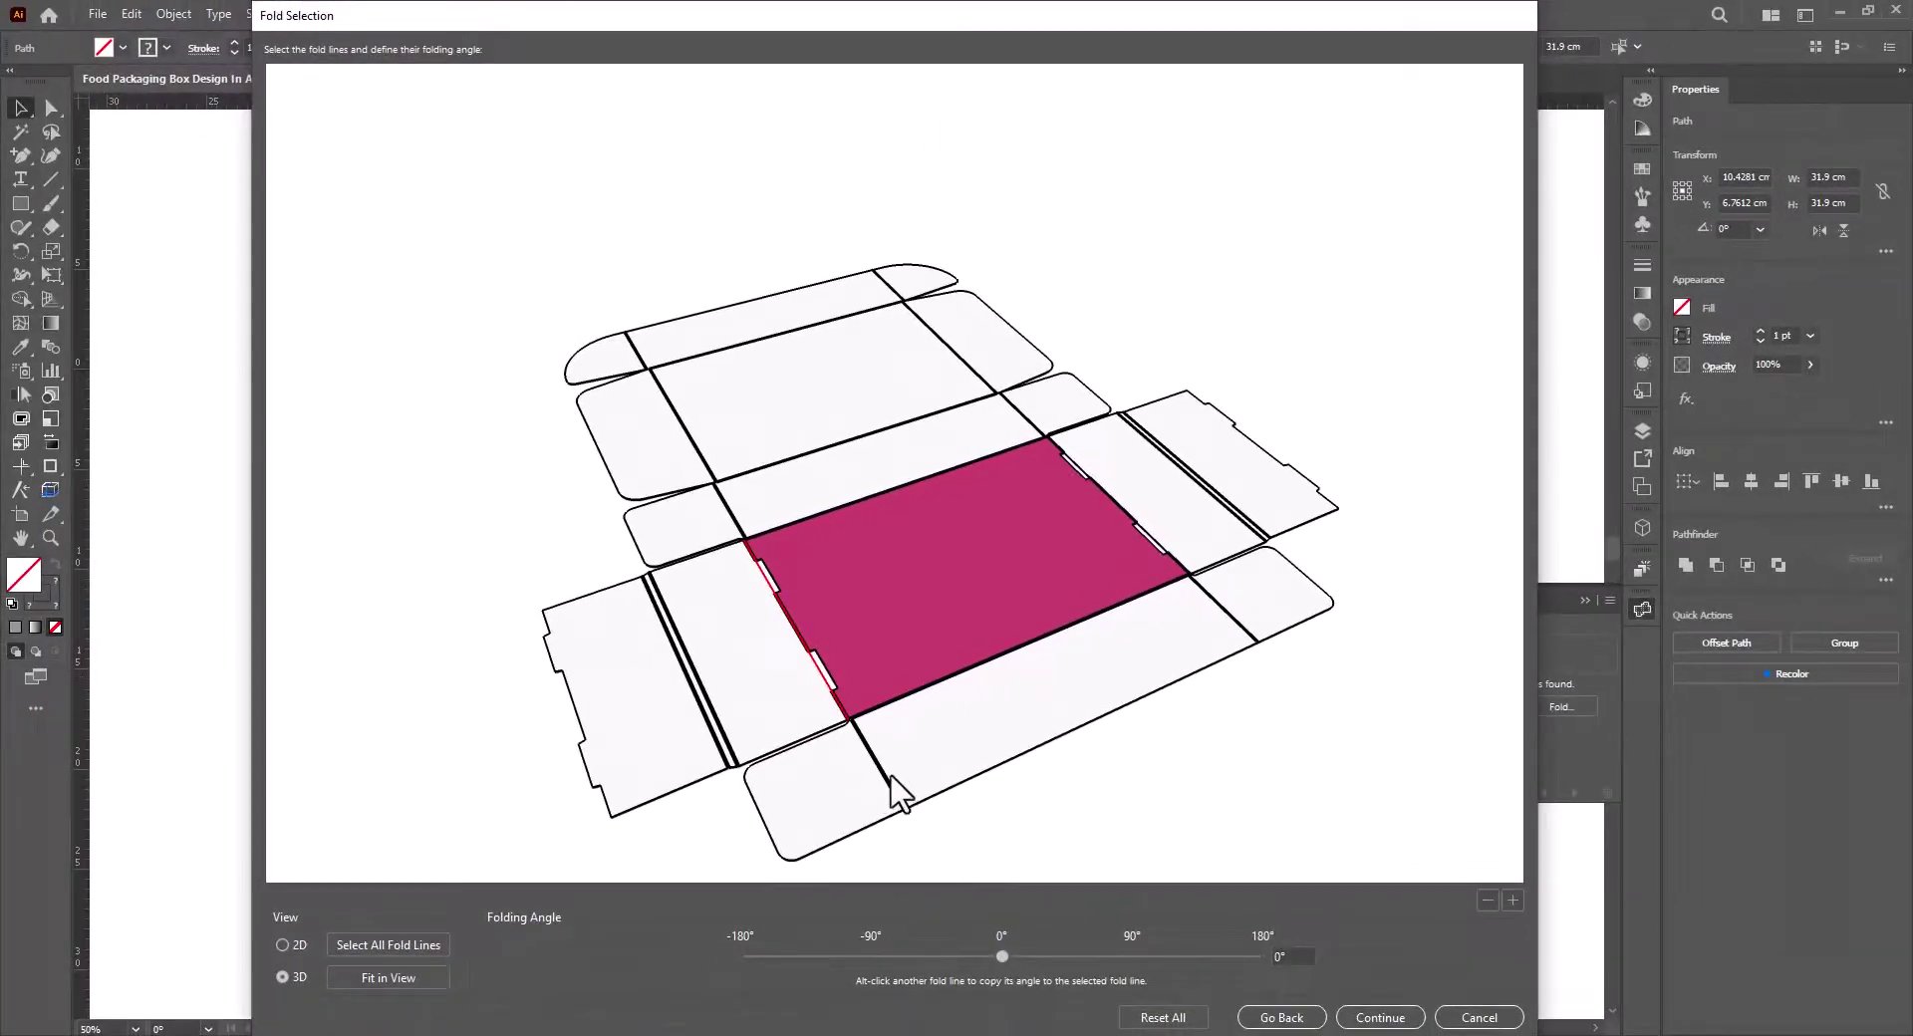
pyautogui.click(1116, 504)
pyautogui.moveTo(1002, 955); pyautogui.dragTo(1130, 954)
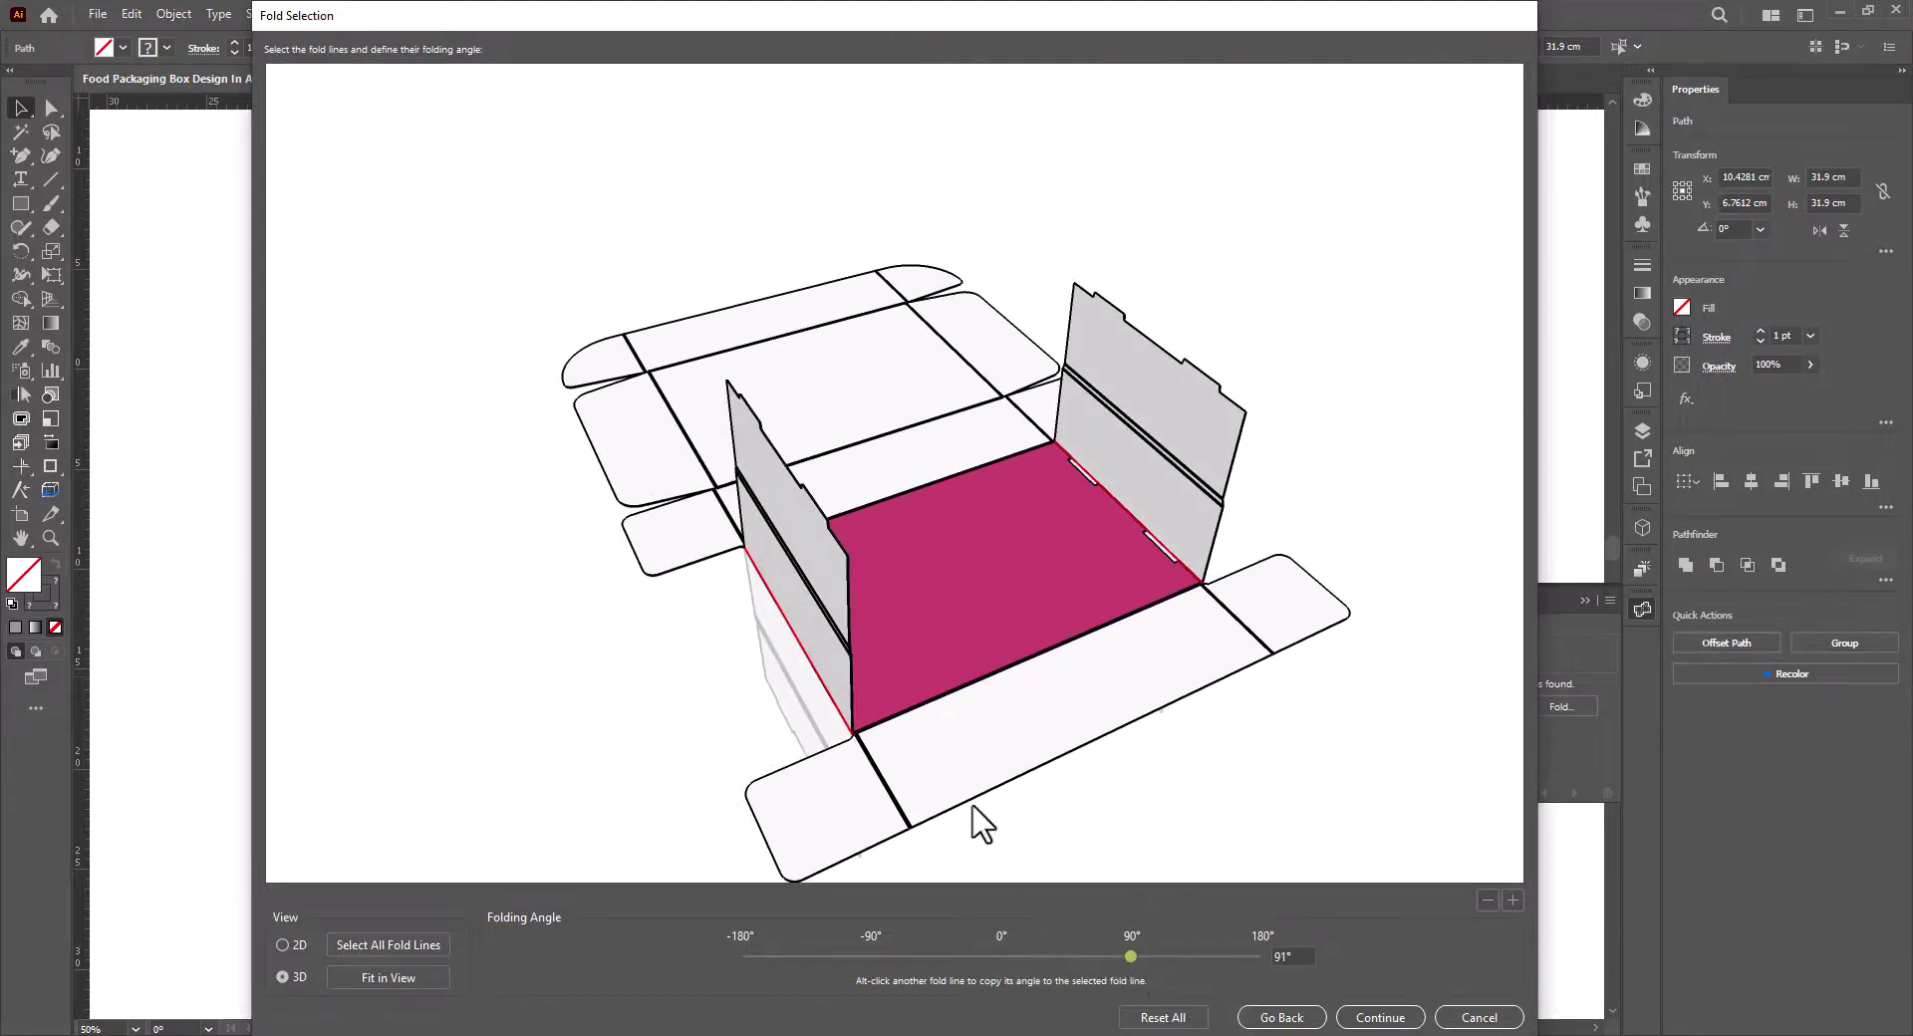
# Fold the double creases atop both side walls 90° each so their tabbed panels turn down inside the box.
pyautogui.click(1212, 500)
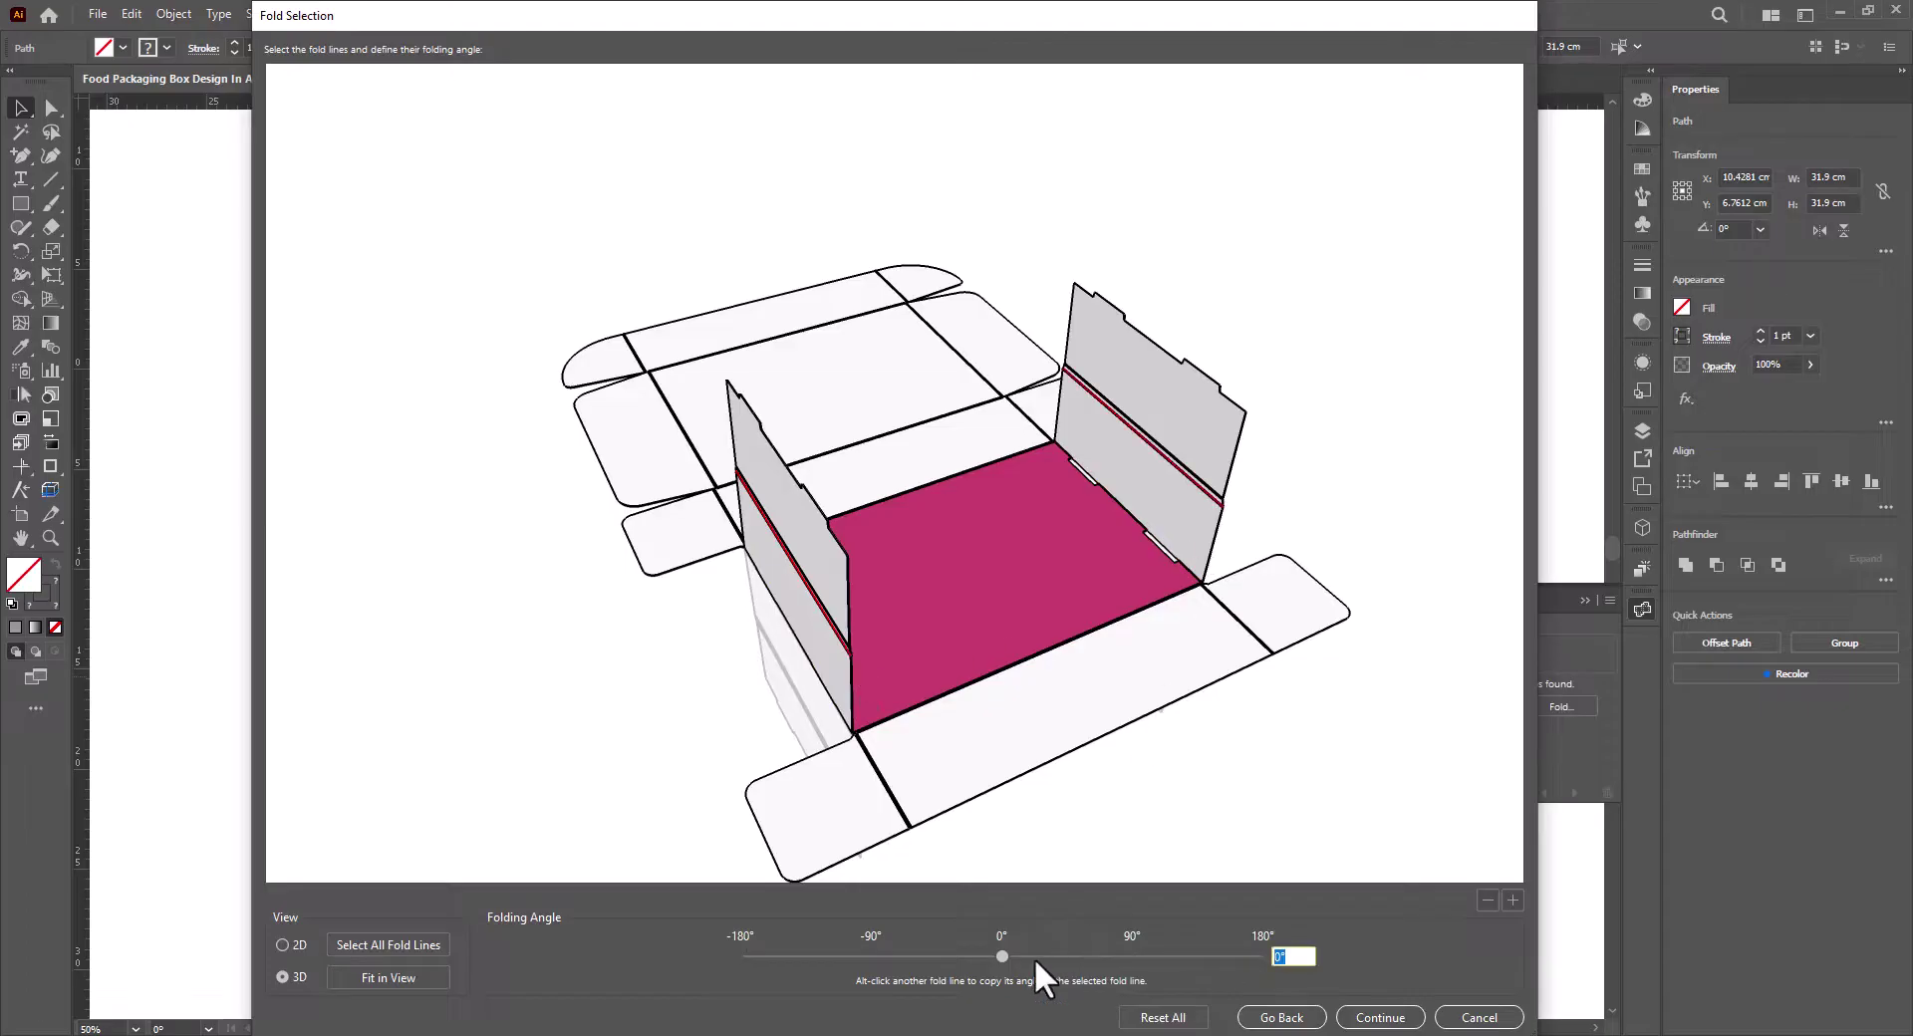
pyautogui.moveTo(1035, 957); pyautogui.dragTo(1126, 959)
pyautogui.click(841, 620)
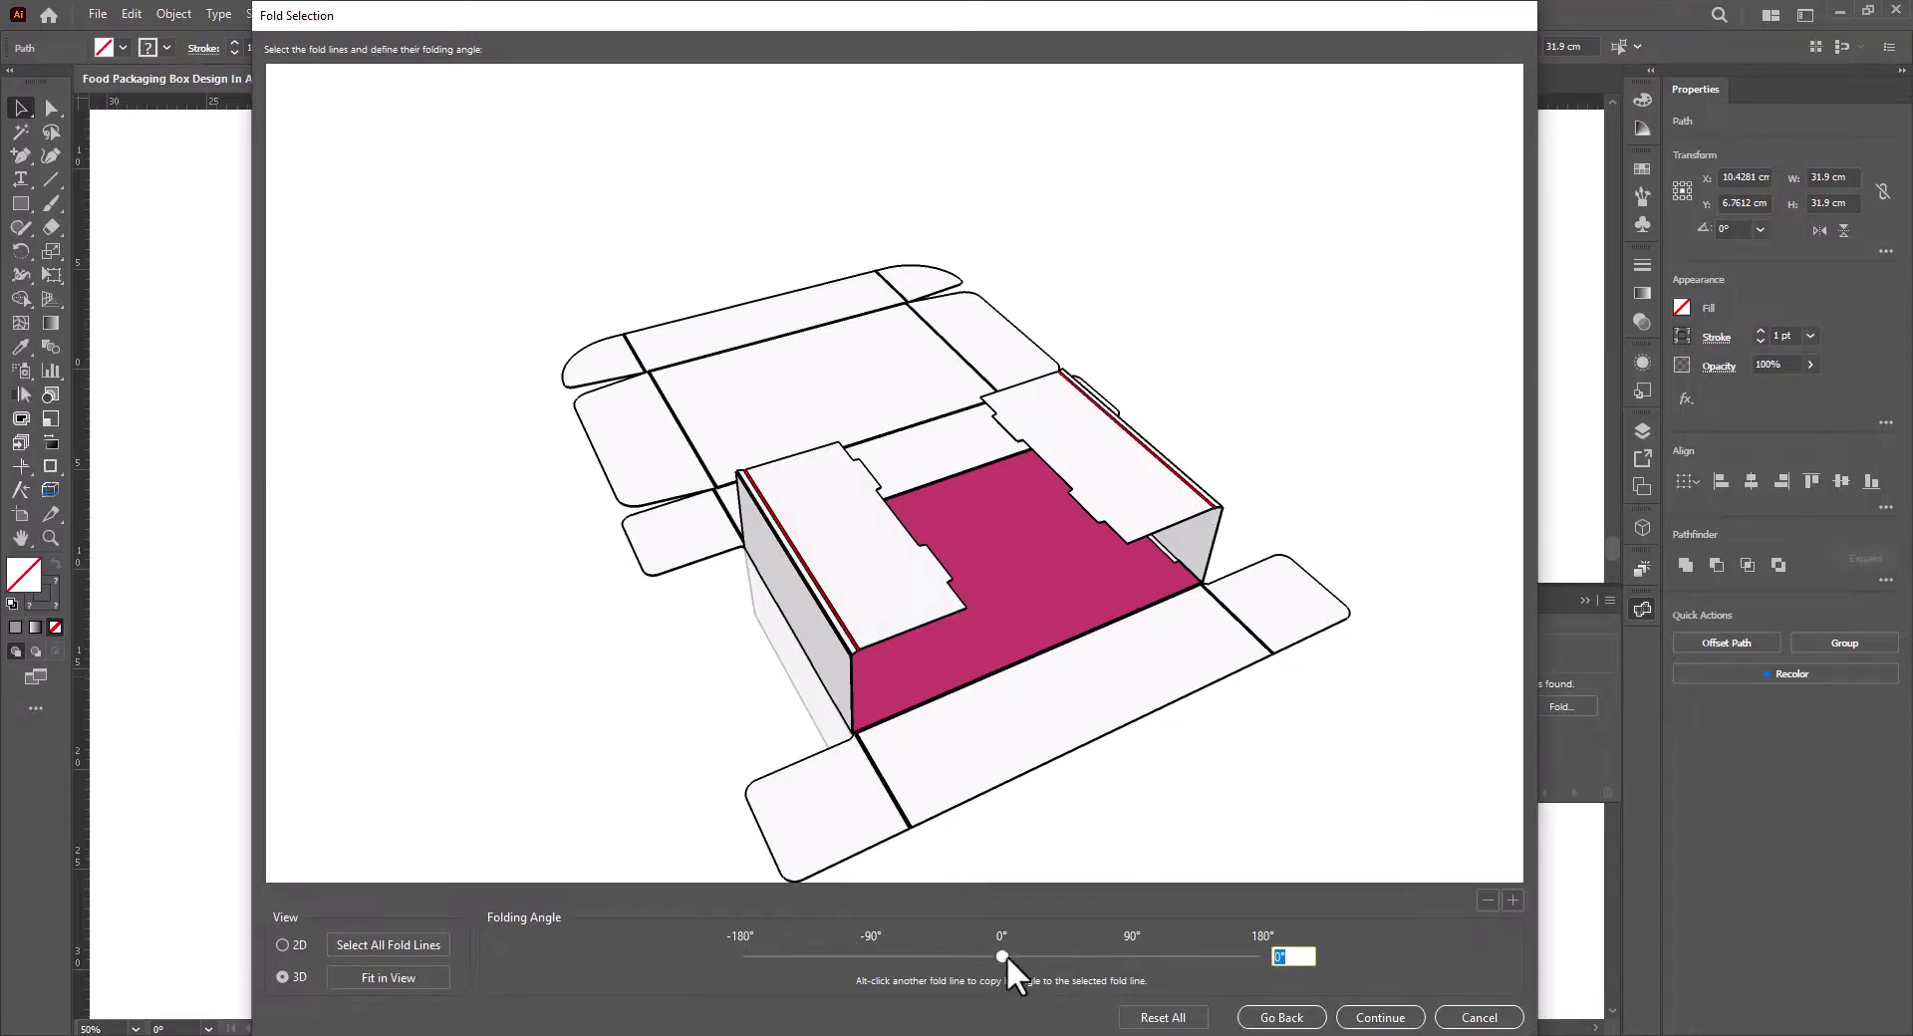
pyautogui.moveTo(1002, 955); pyautogui.dragTo(1127, 961)
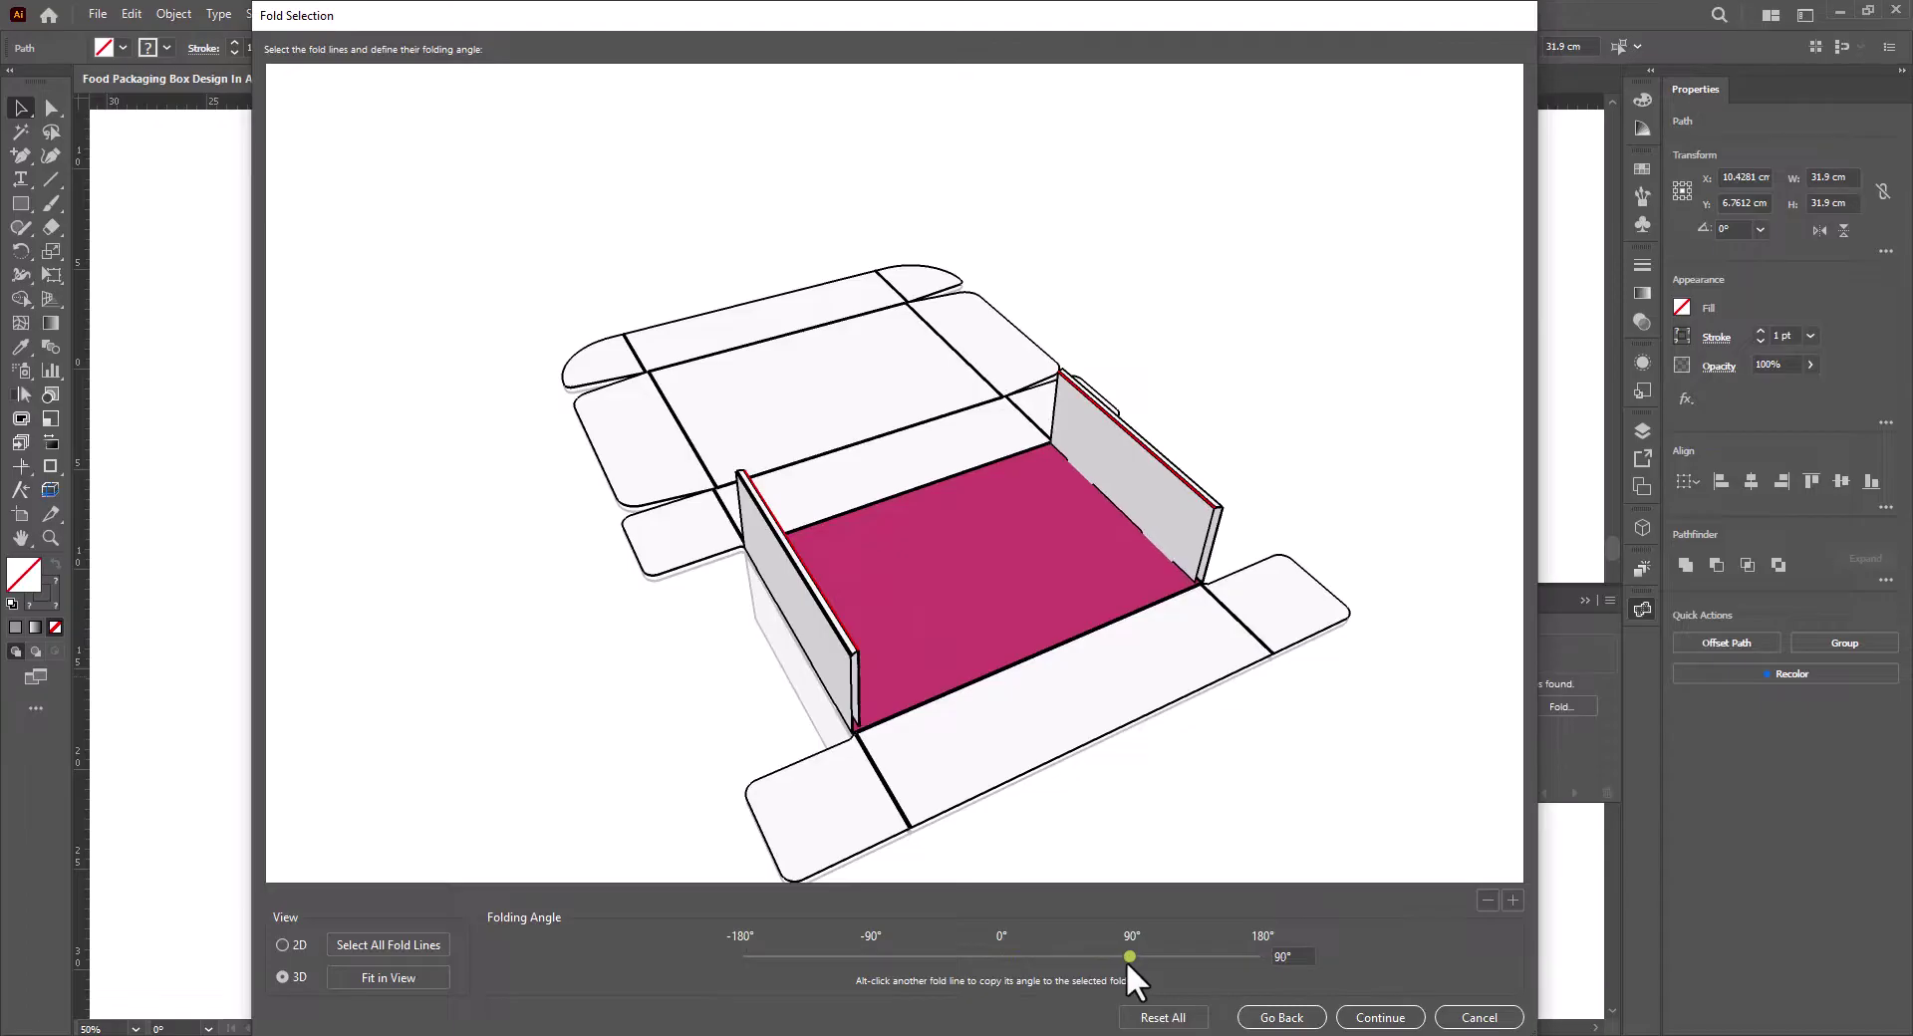
# Fold the four corner flaps on the front and back walls to 90°.
pyautogui.moveTo(1252, 852); pyautogui.dragTo(1144, 717)
pyautogui.click(1178, 707)
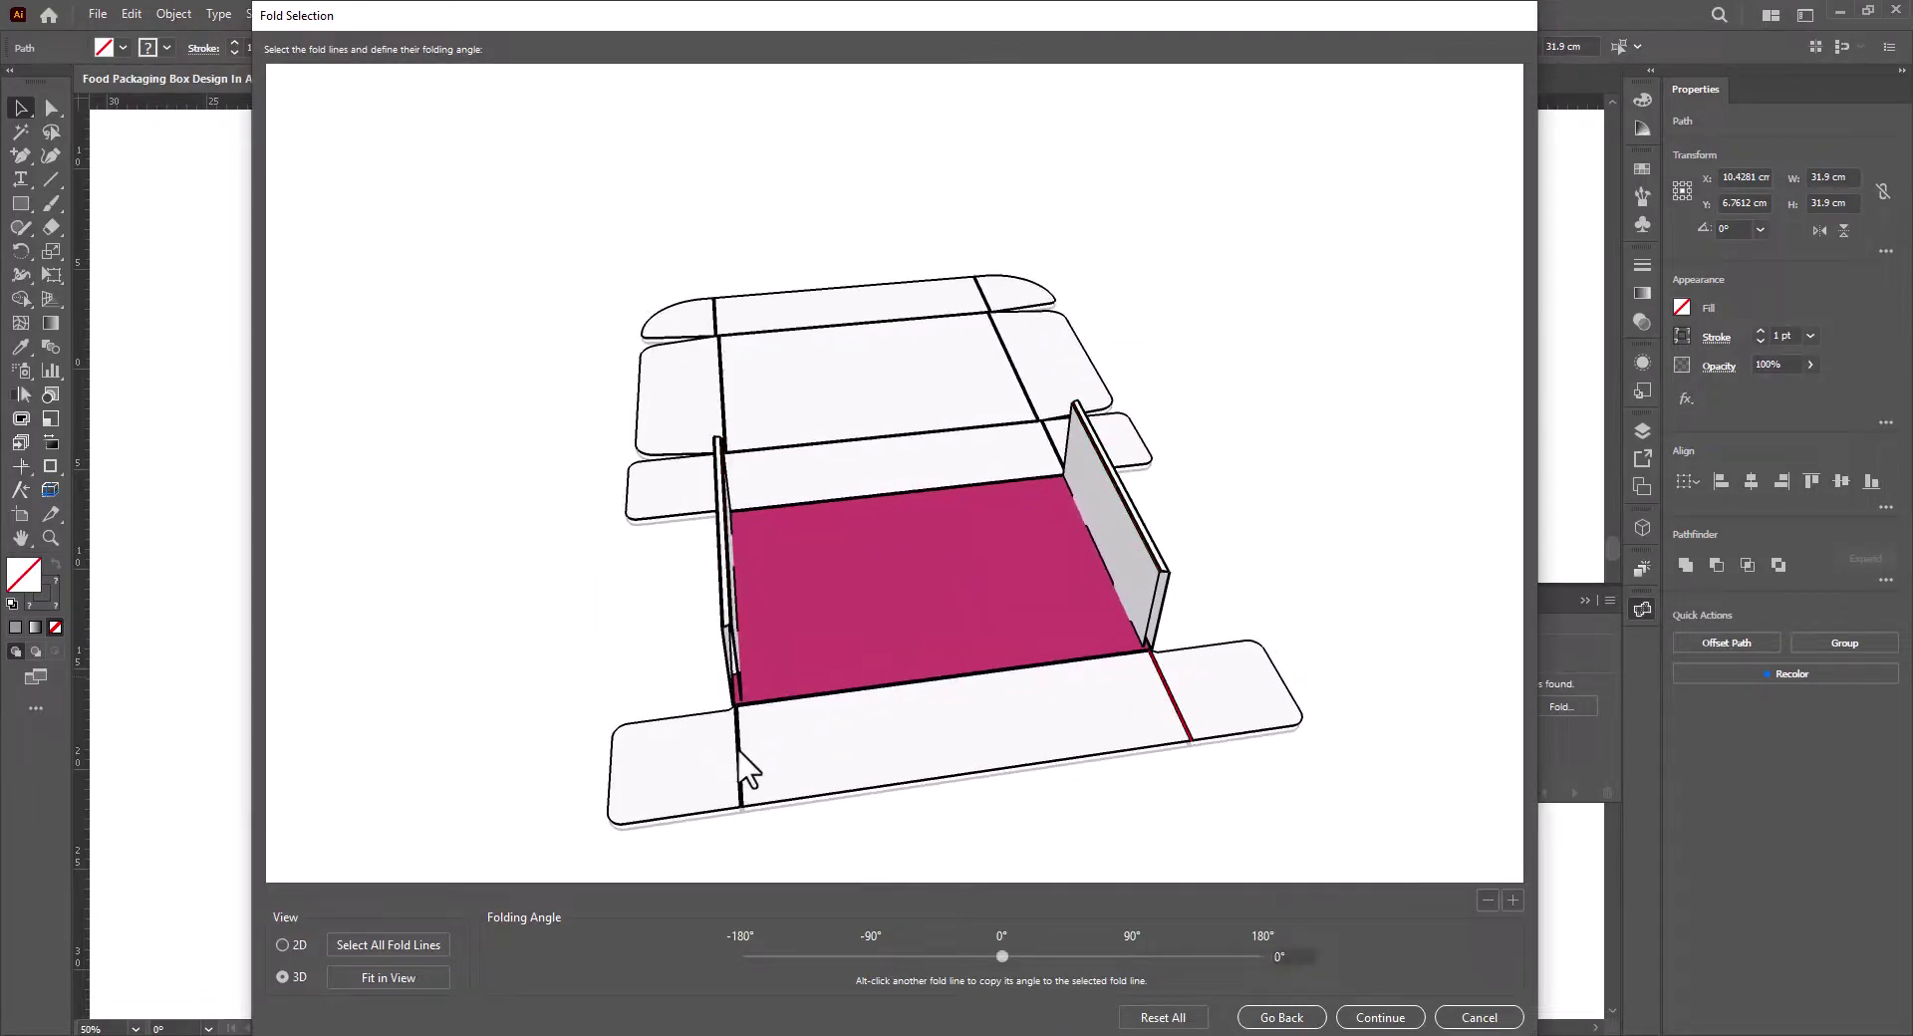
pyautogui.moveTo(728, 505); pyautogui.dragTo(817, 620)
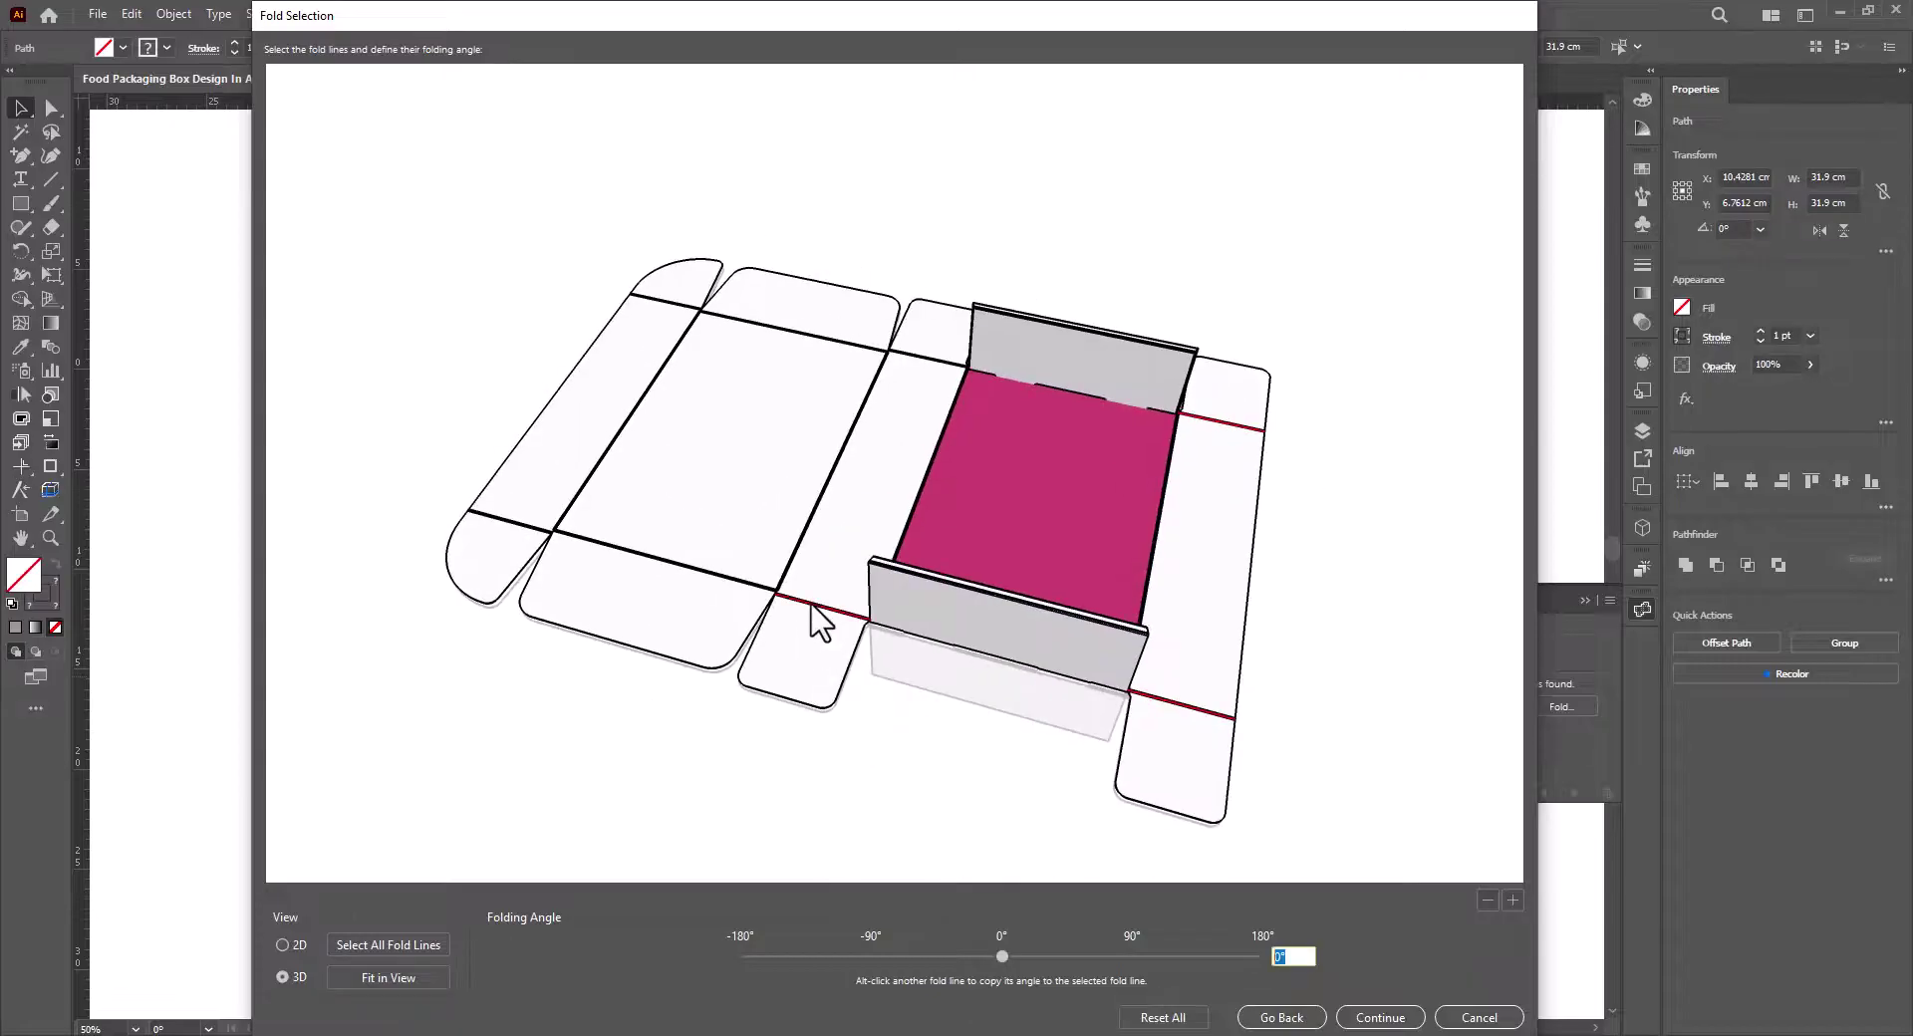
pyautogui.click(1128, 958)
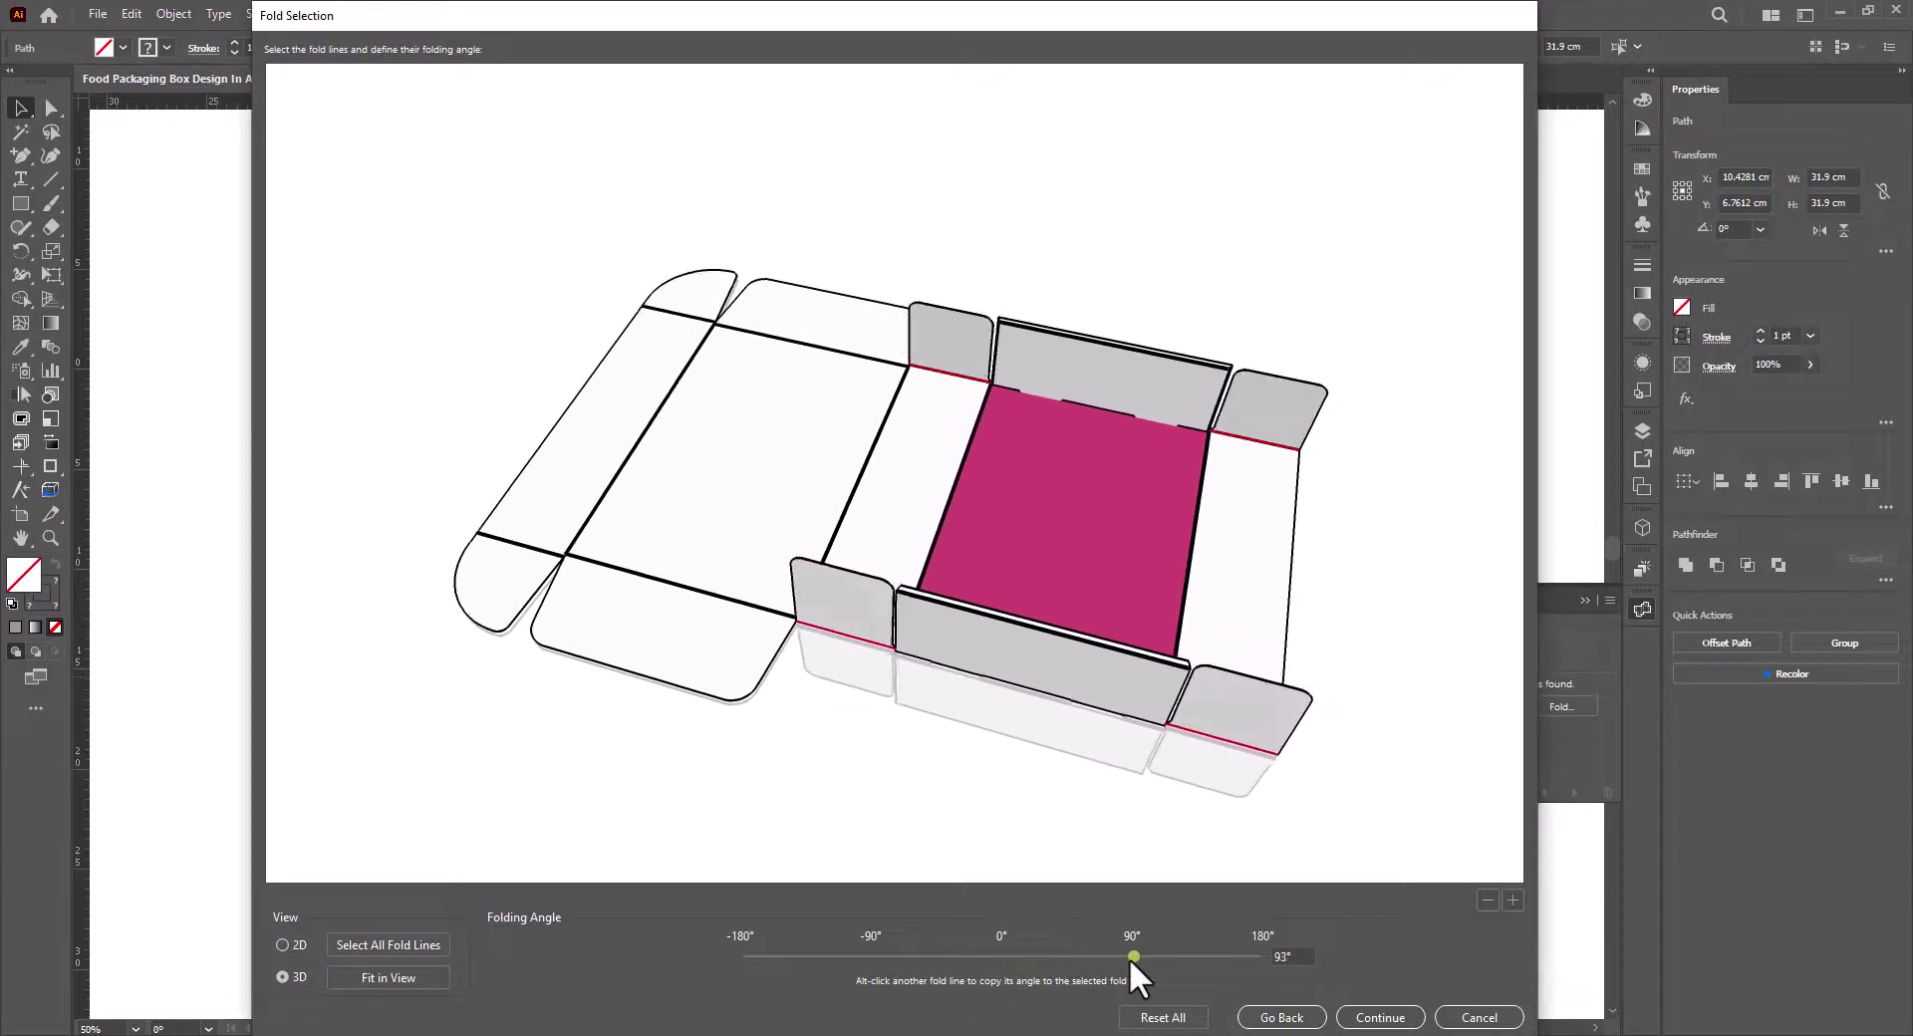
pyautogui.moveTo(1098, 854); pyautogui.dragTo(1083, 723)
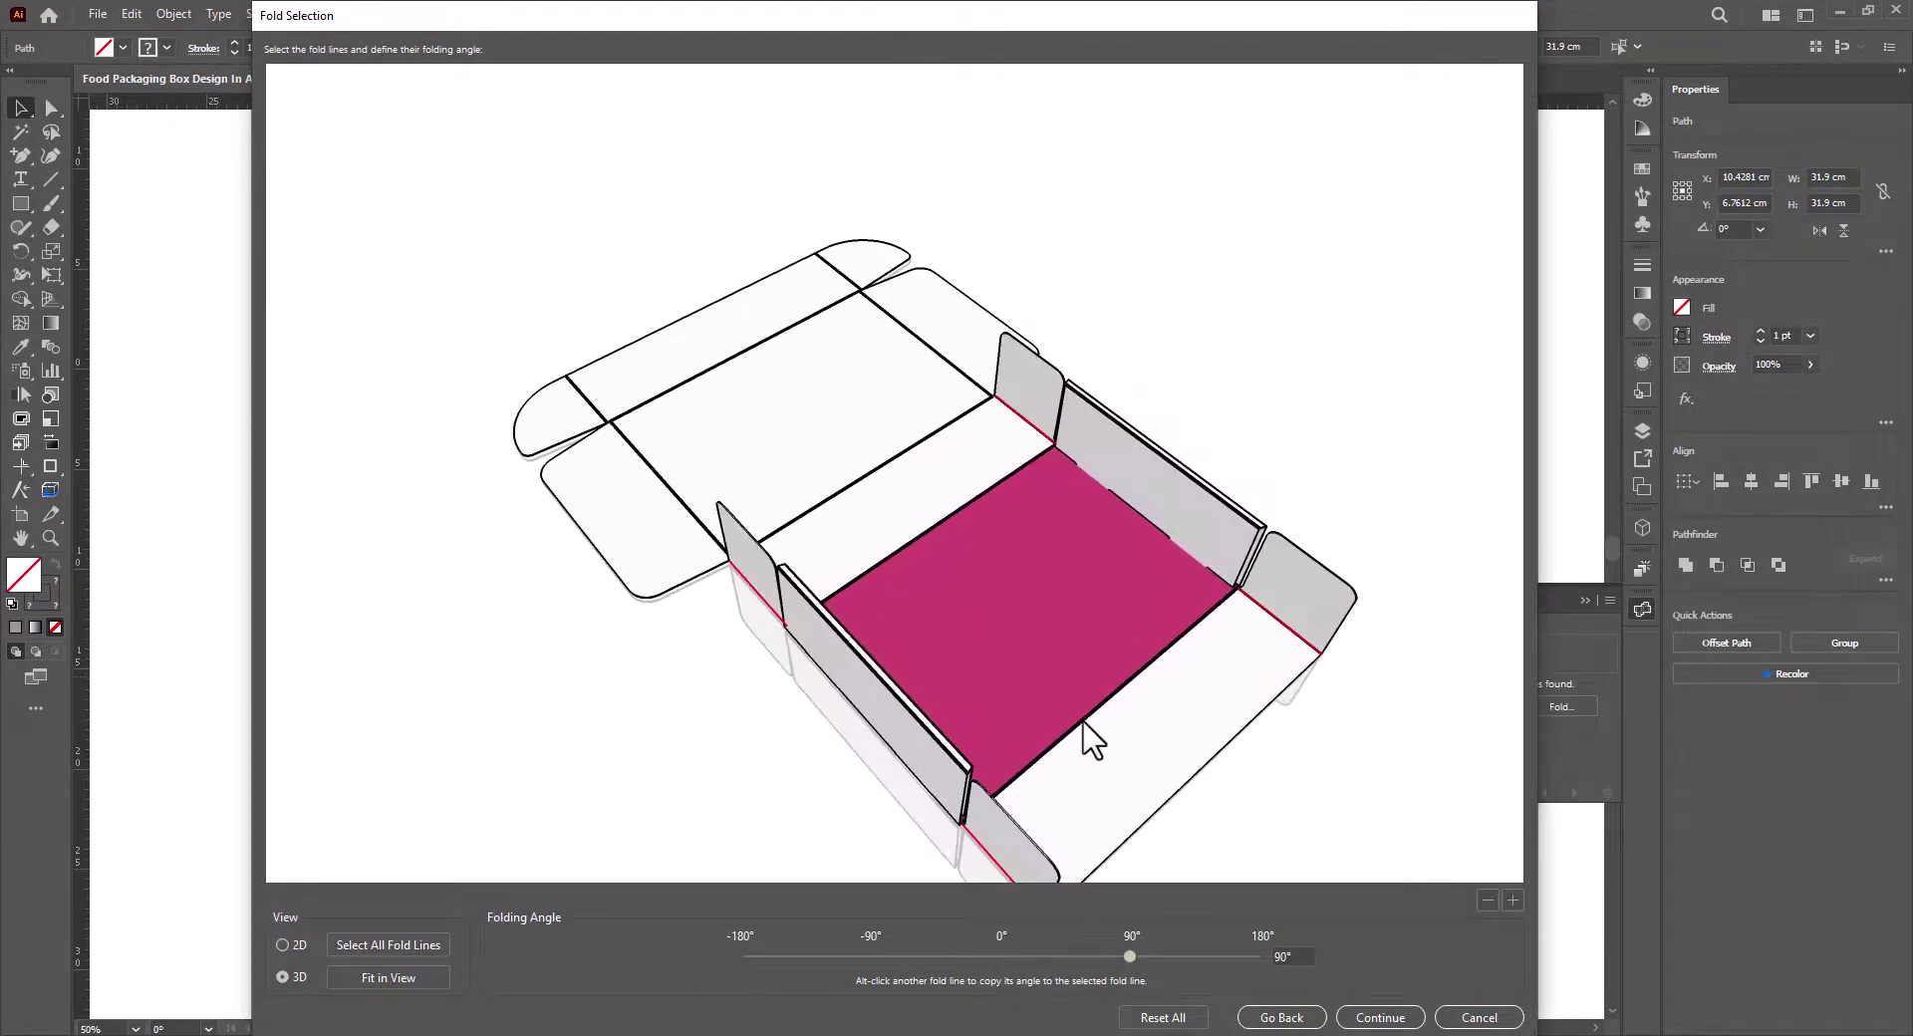
# Fold the front and back walls up 90° along the base panel, and fold the lid panels and flaps 90° to close the box.
pyautogui.click(1094, 738)
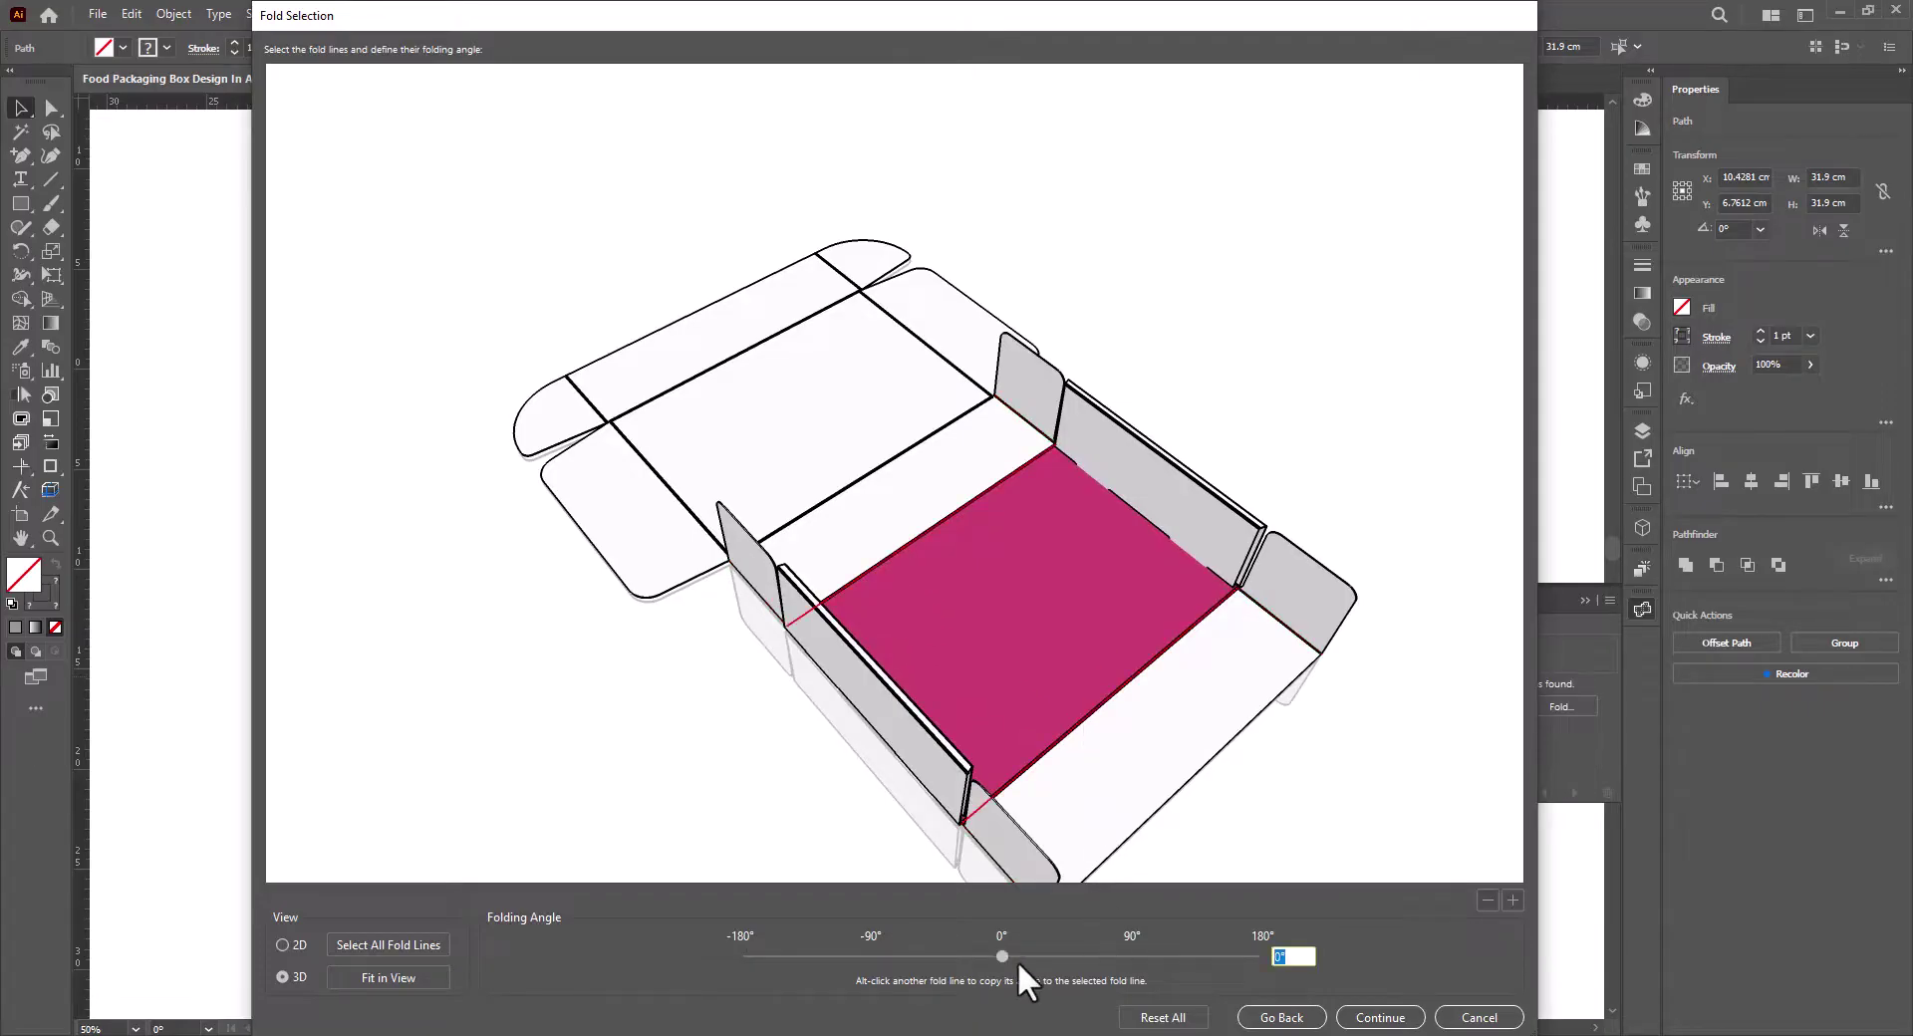
pyautogui.moveTo(1019, 958); pyautogui.dragTo(1129, 959)
pyautogui.moveTo(1174, 860); pyautogui.dragTo(612, 305)
pyautogui.click(636, 576)
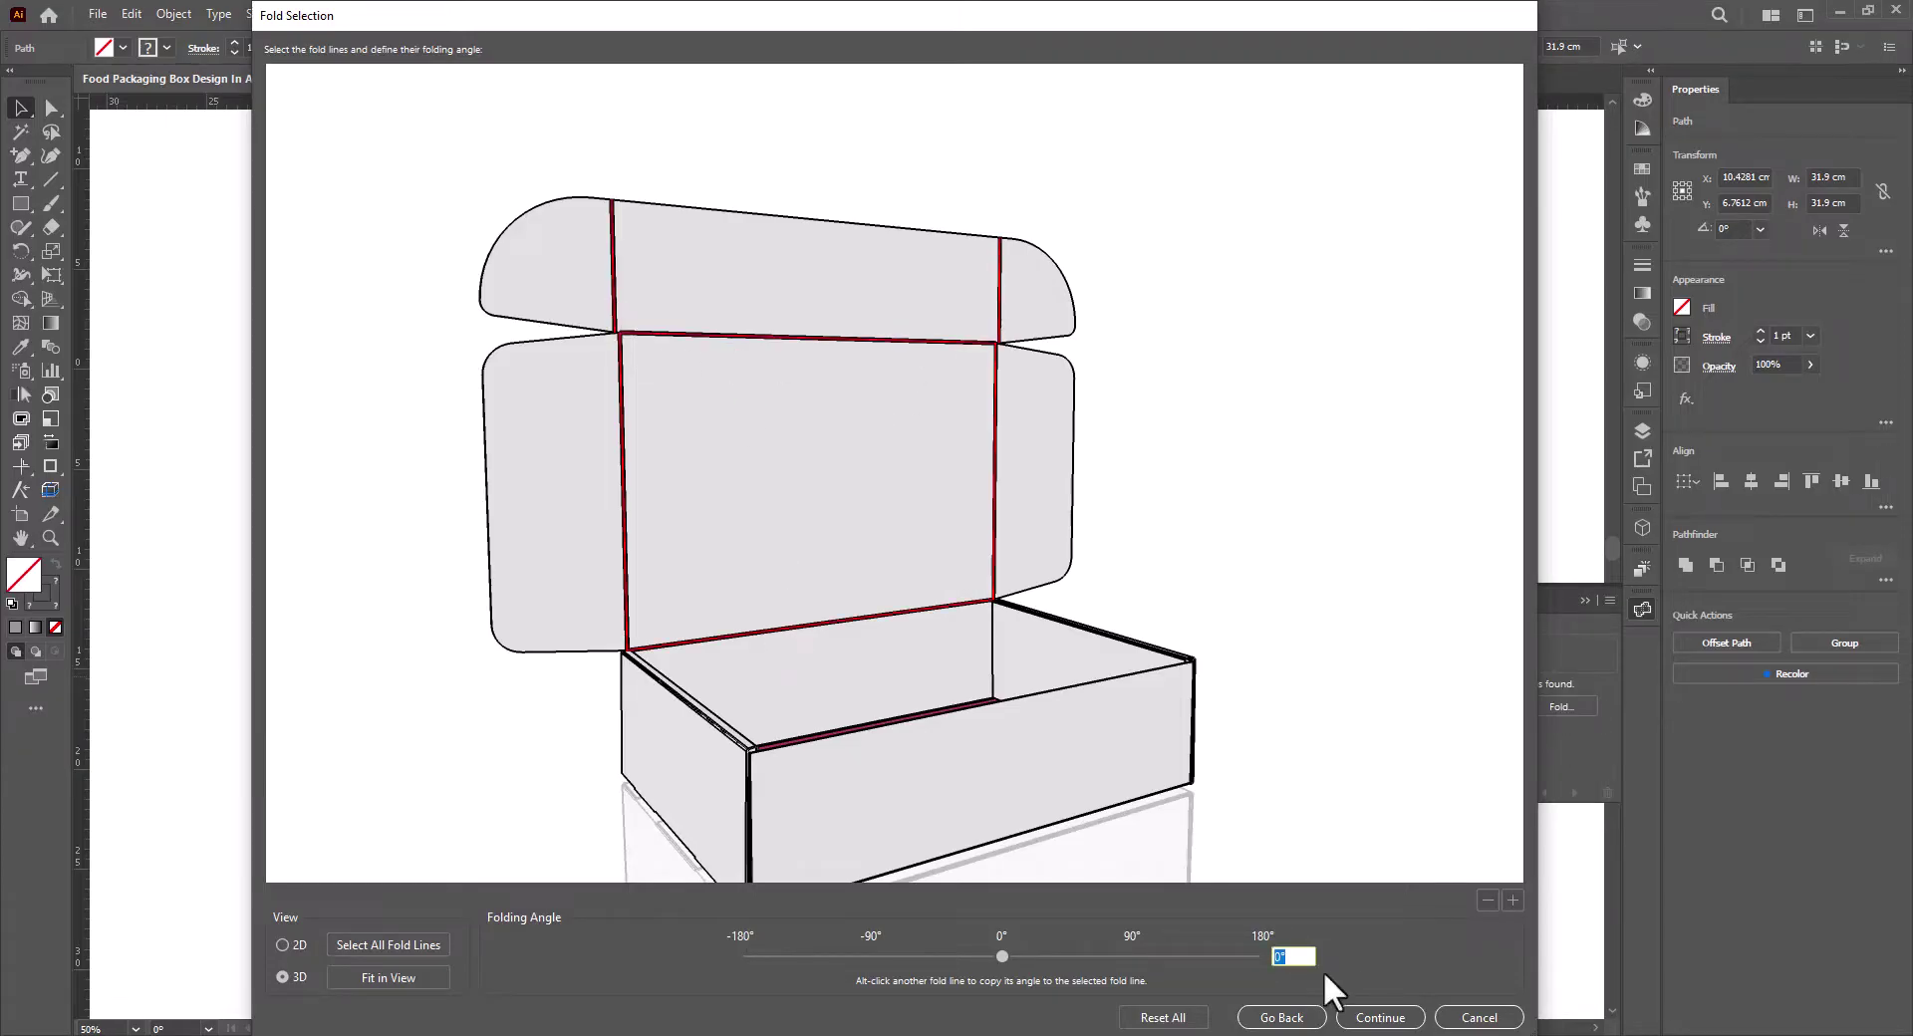
pyautogui.write('90')
pyautogui.press('Return')
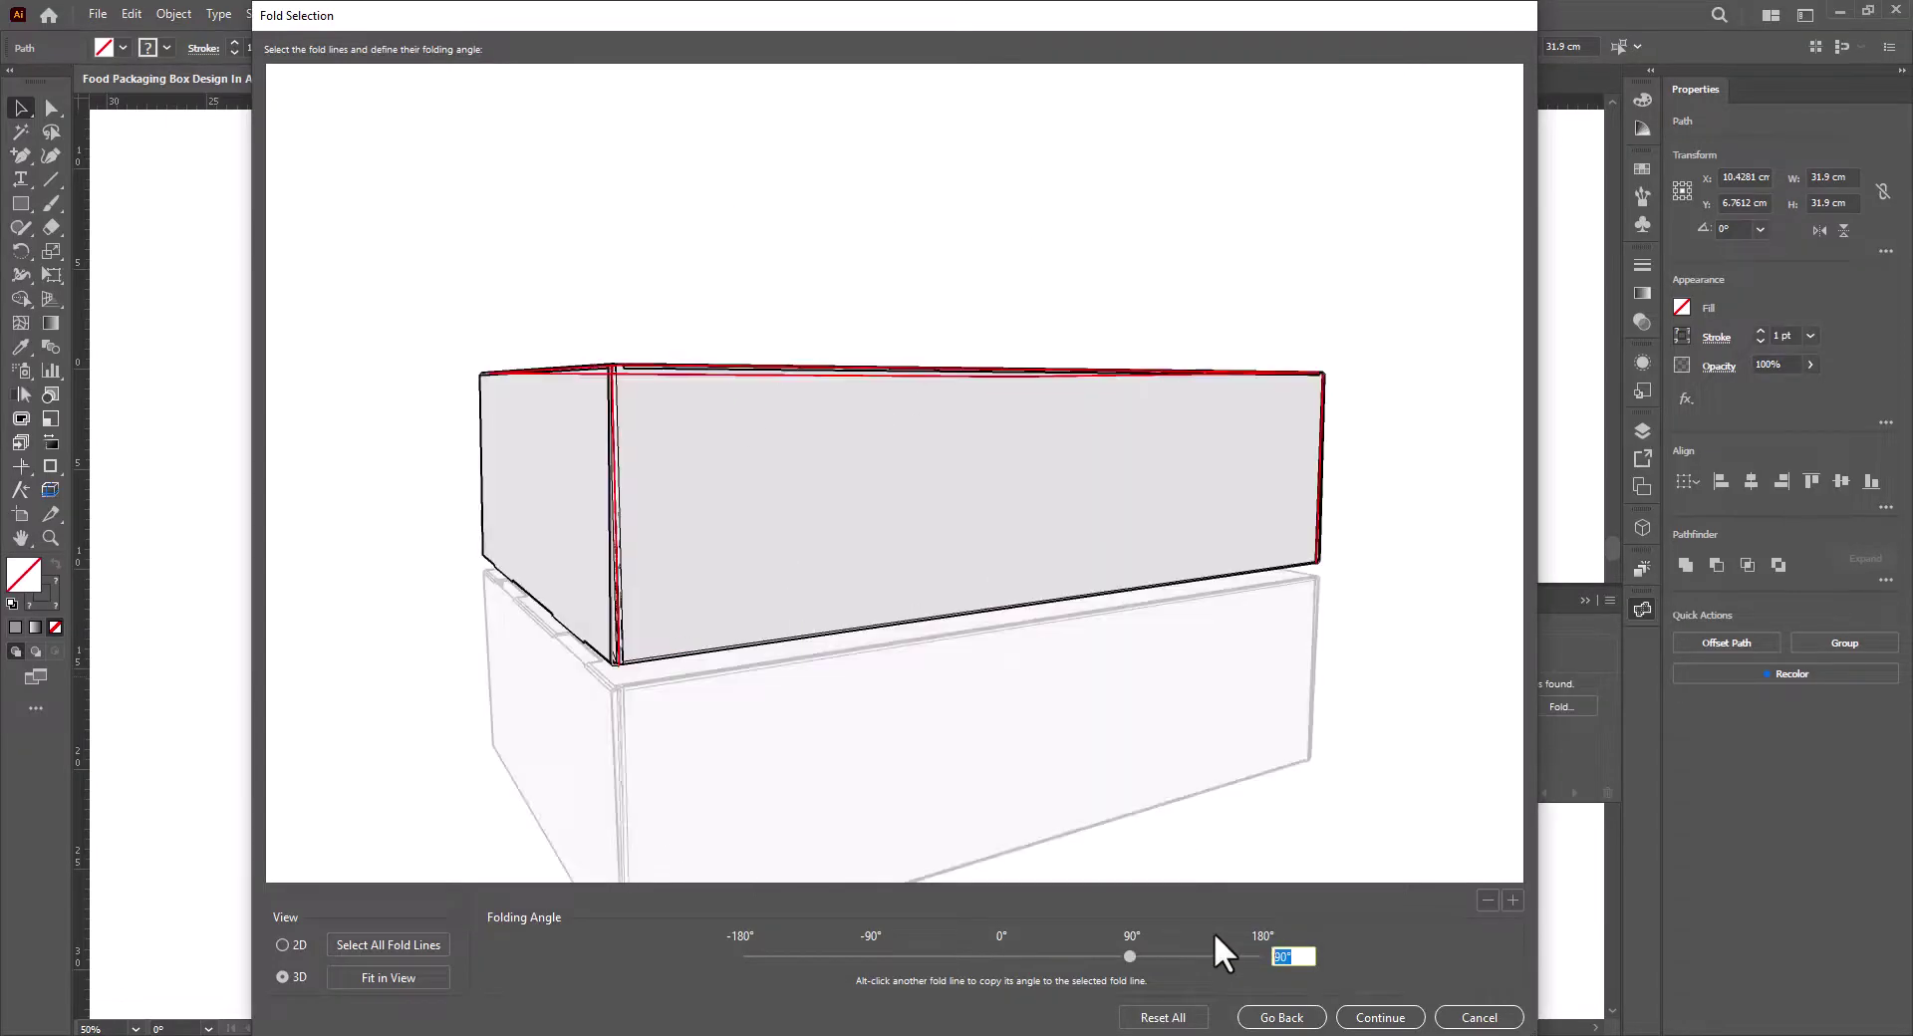
pyautogui.press('Return')
# Set the front view orientation to about 8.5° and save the folded box as an ArtiosCAD ARD file named Food Packaging Box Design In Adobe Illustrator CC 2023.
pyautogui.moveTo(895, 548); pyautogui.dragTo(1179, 602)
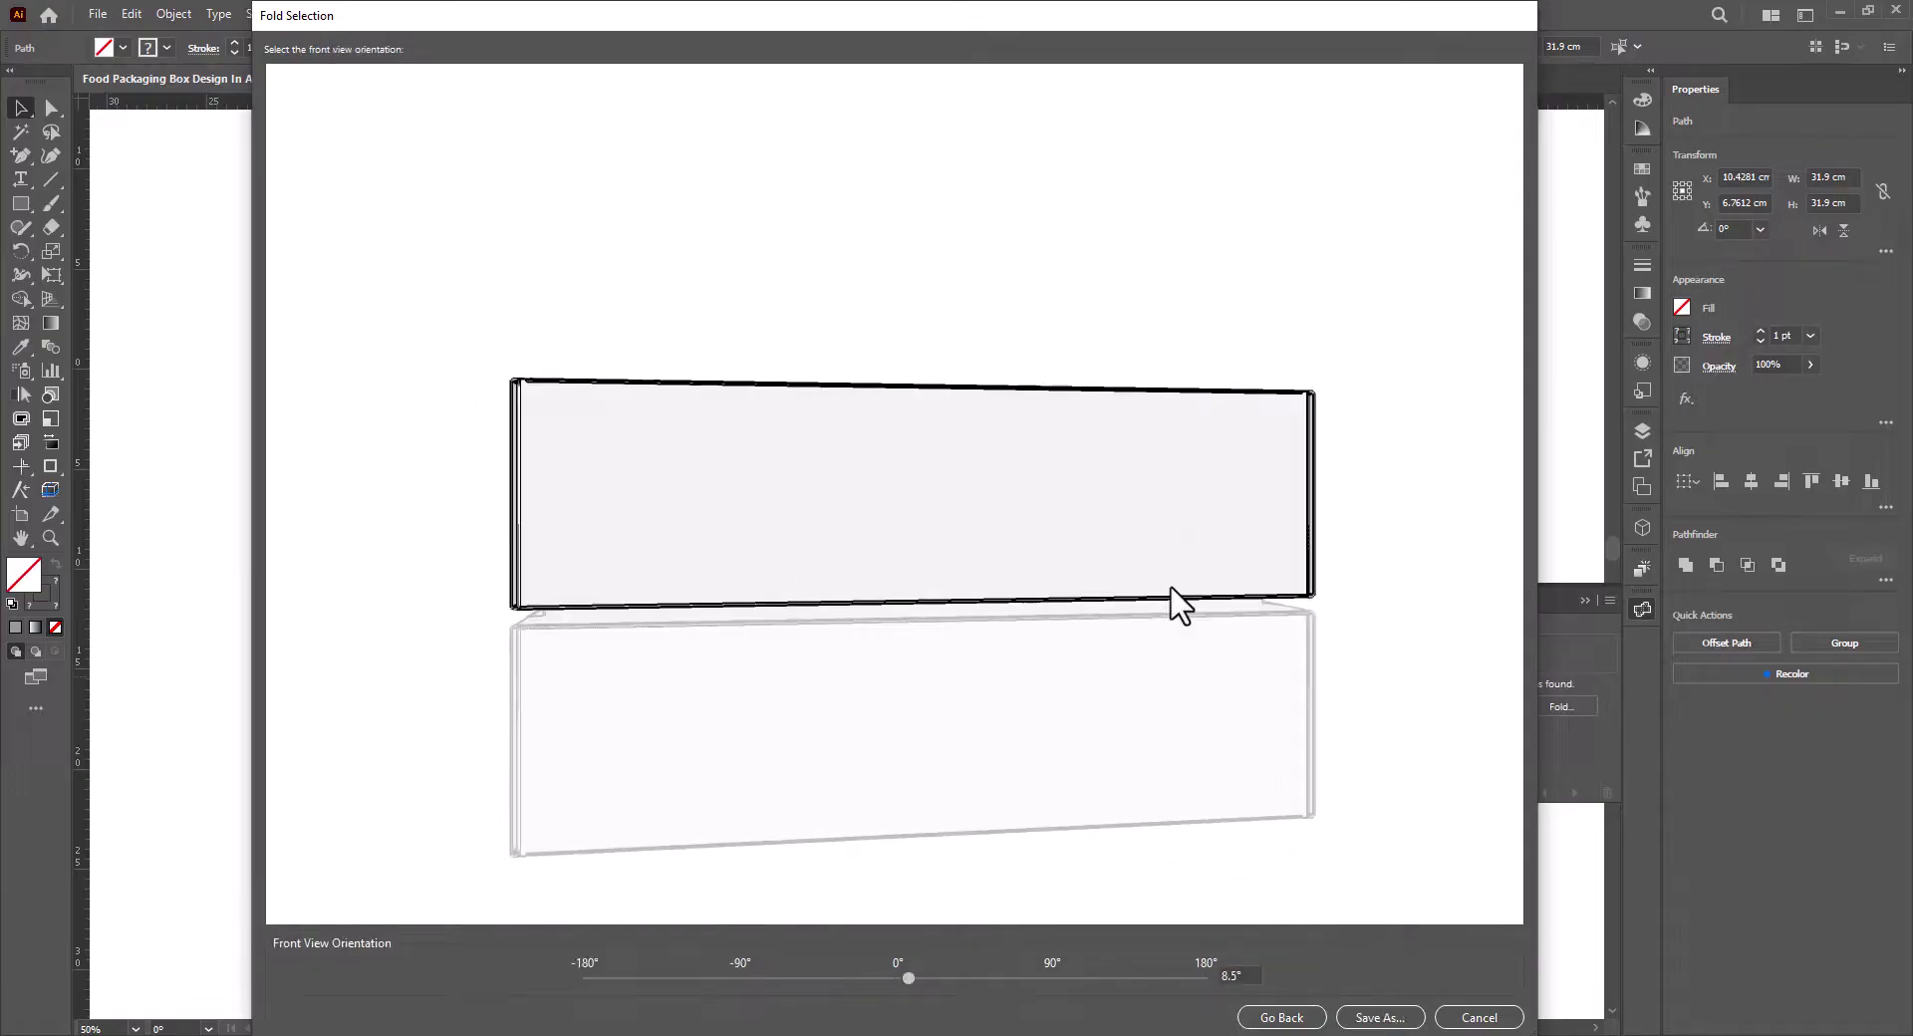
pyautogui.click(1382, 1018)
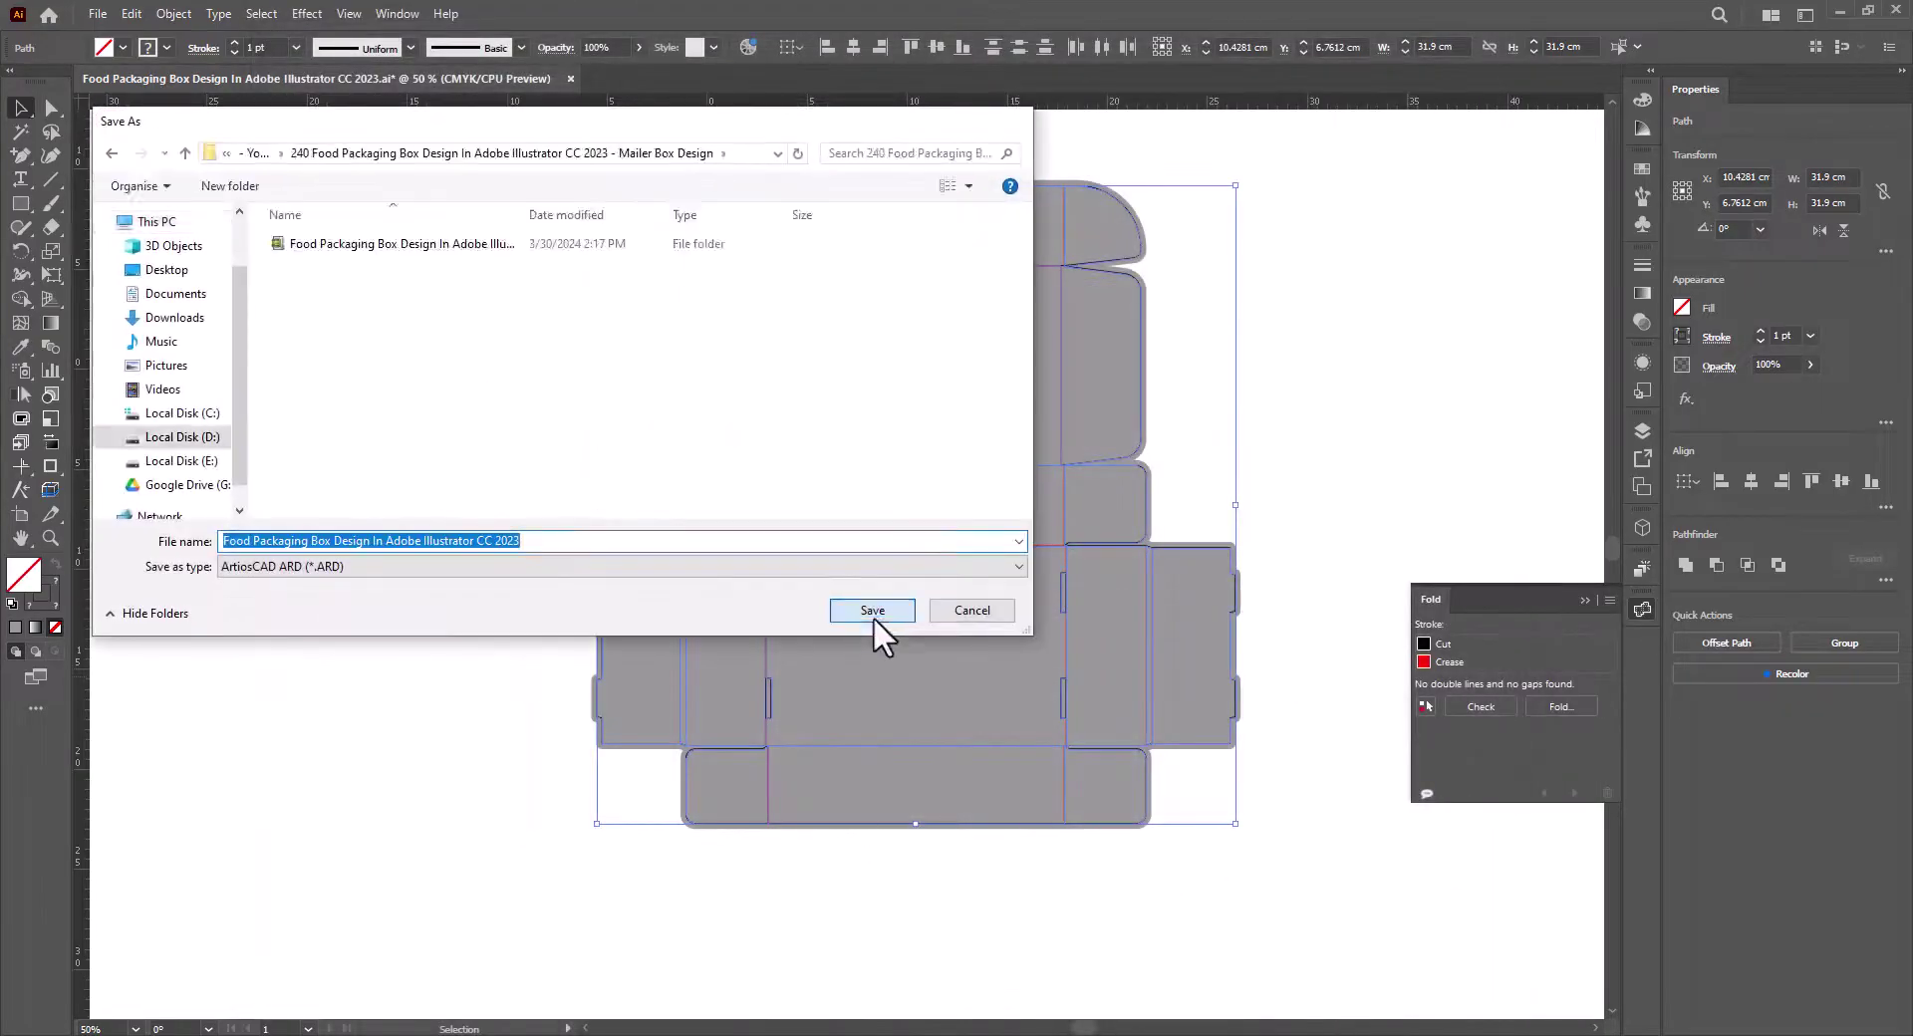
pyautogui.click(872, 616)
pyautogui.click(1057, 576)
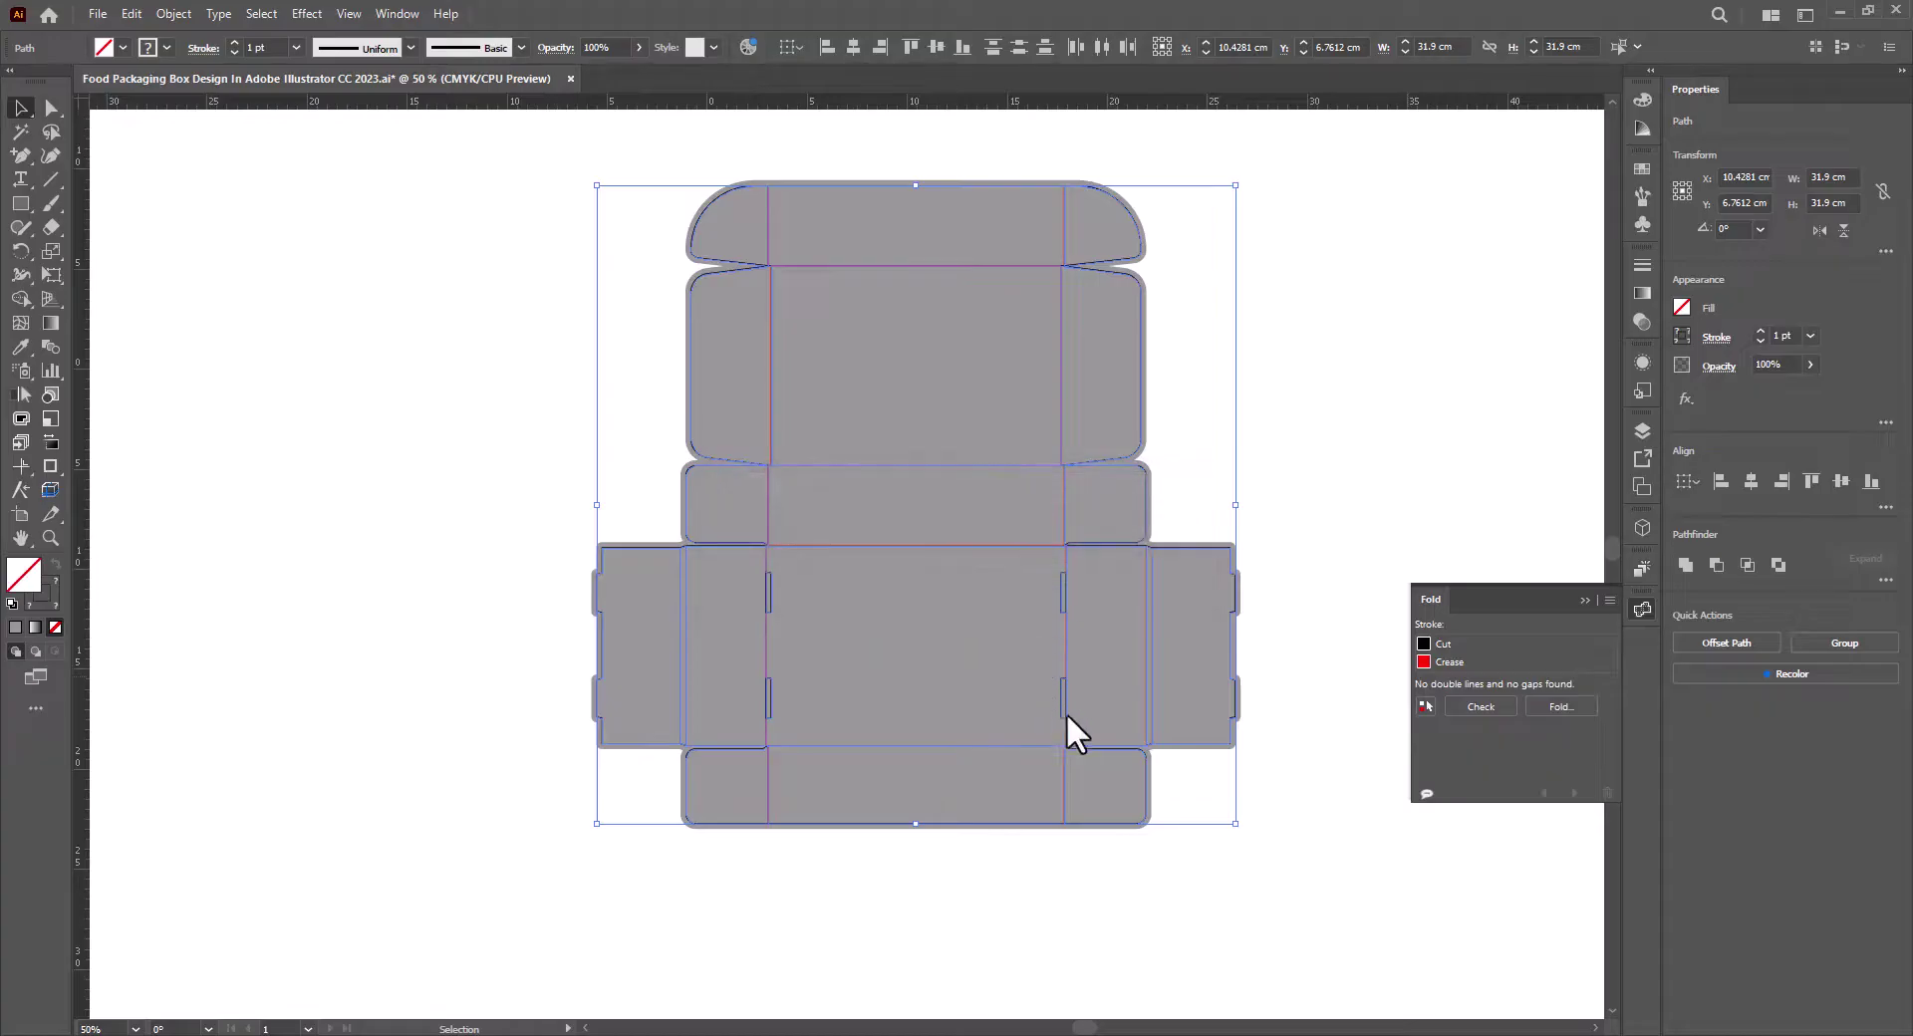
pyautogui.hotkey('ctrl', 'shift', 'a')
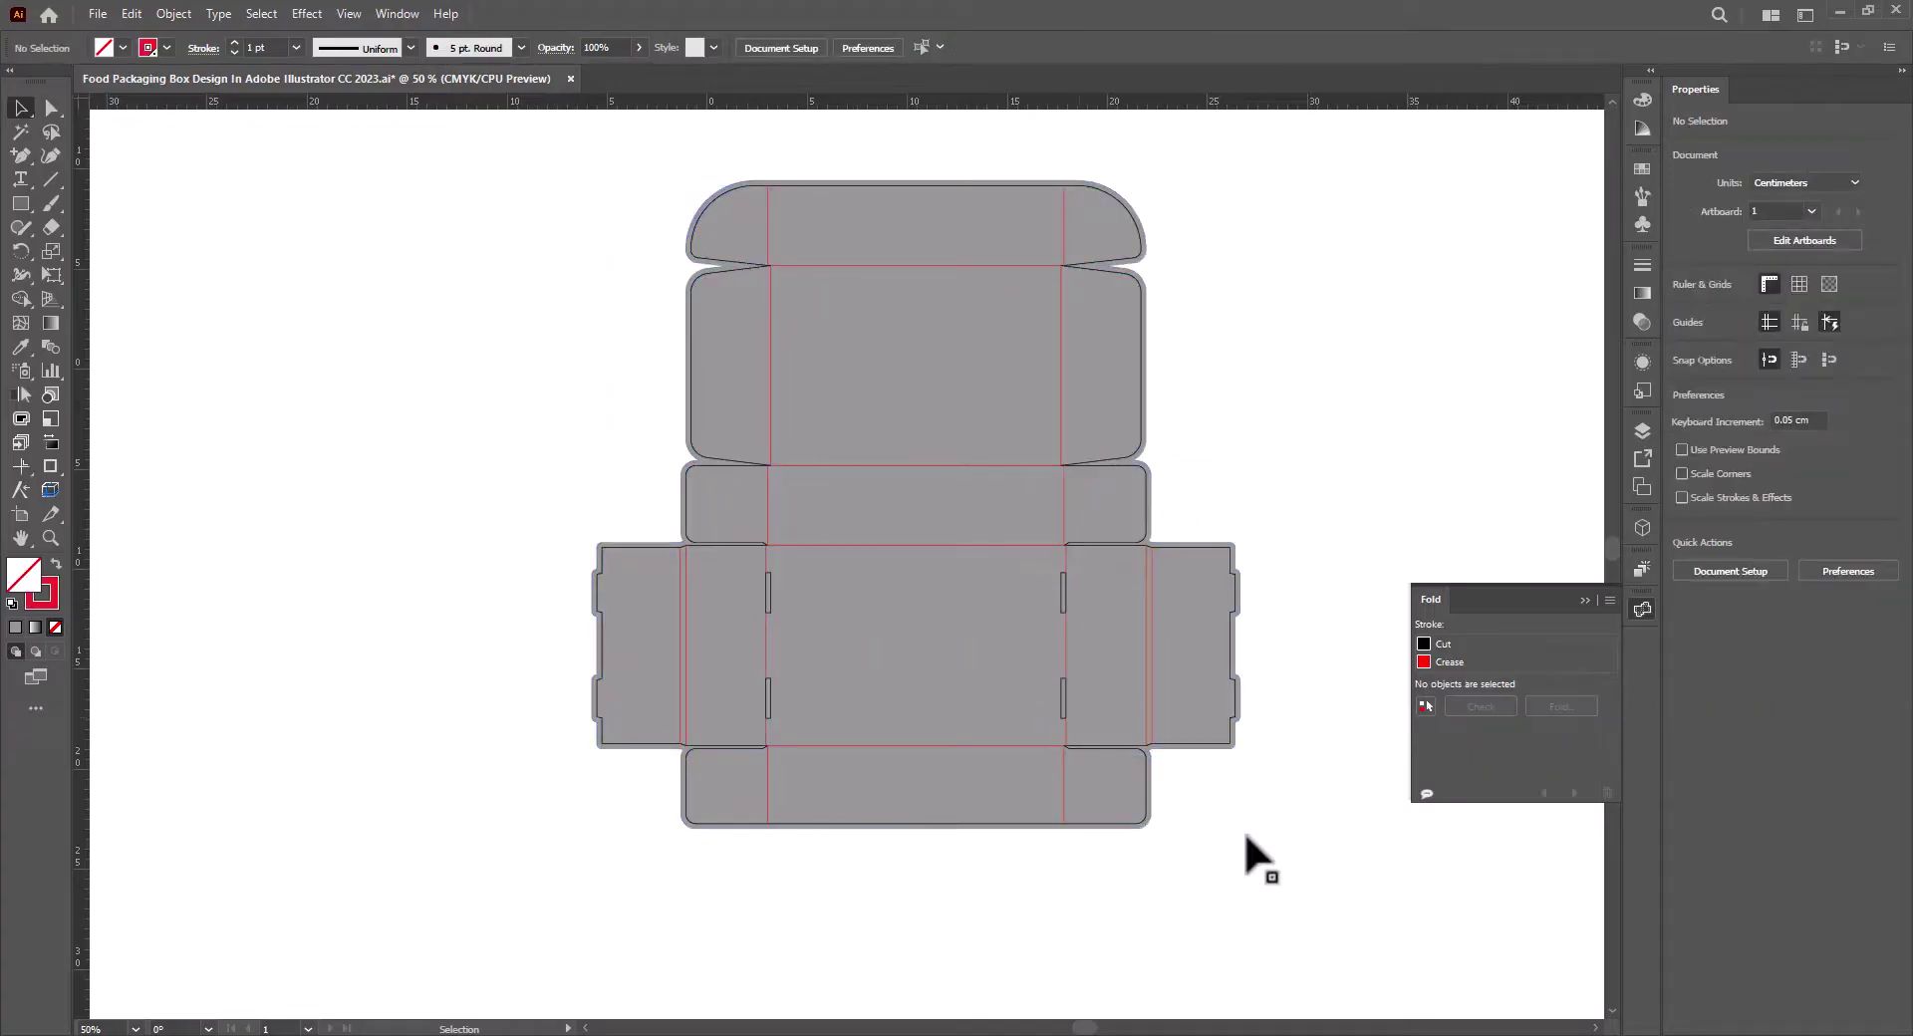
# Show the Studio Designer 3D preview and rotate the folded box to view it from a higher angle.
pyautogui.hscroll(5, 1294, 798)
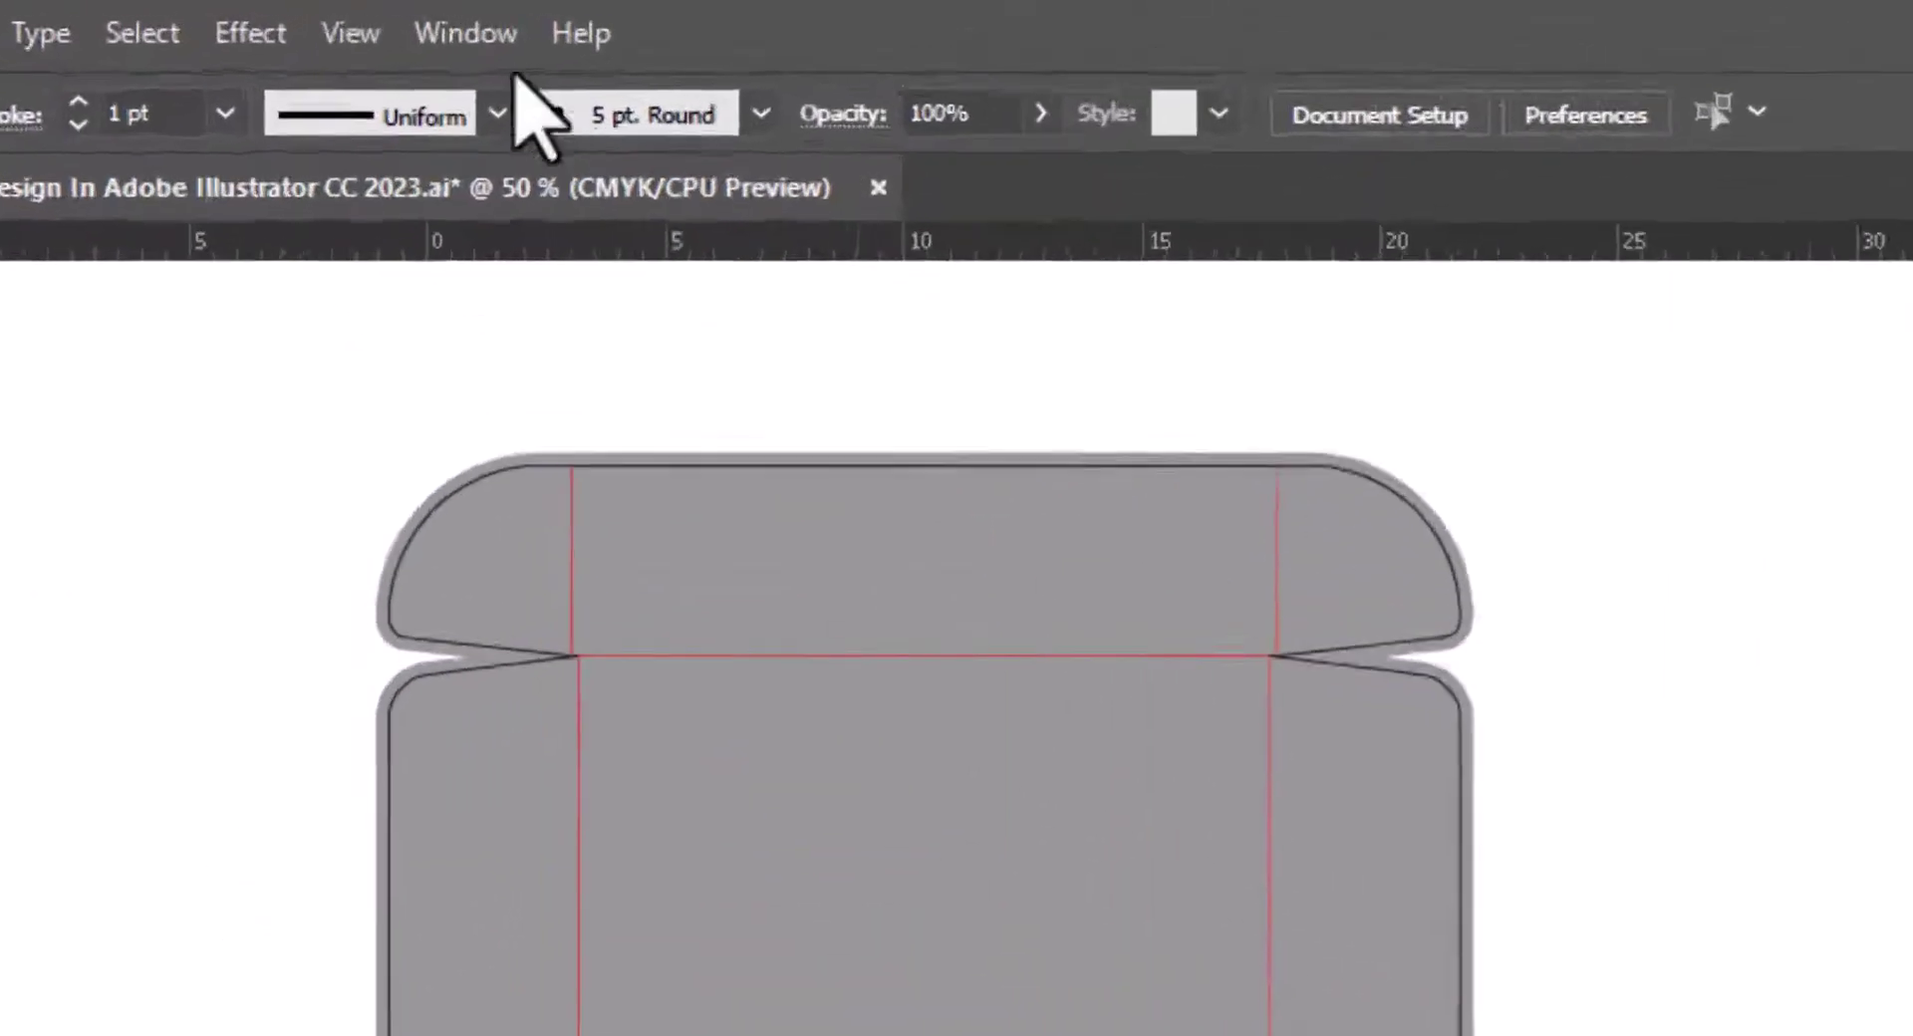
pyautogui.click(468, 32)
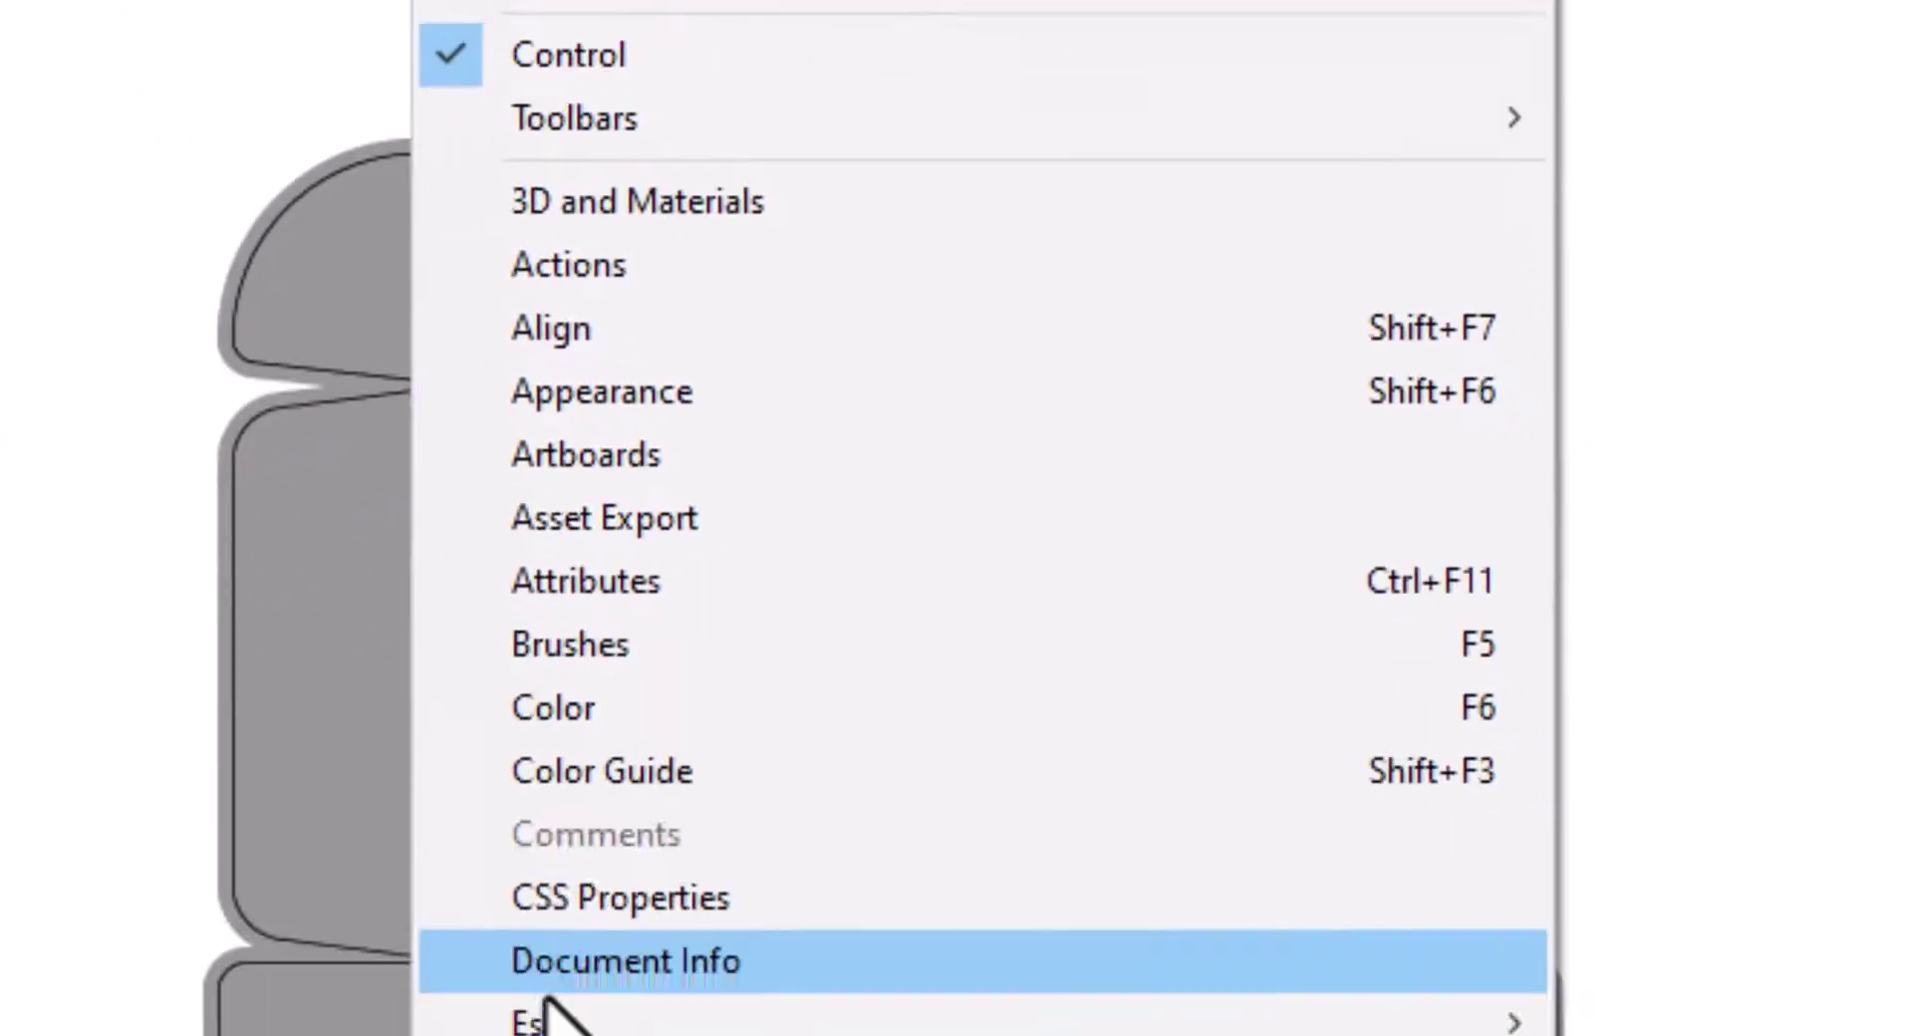
pyautogui.moveTo(678, 1027)
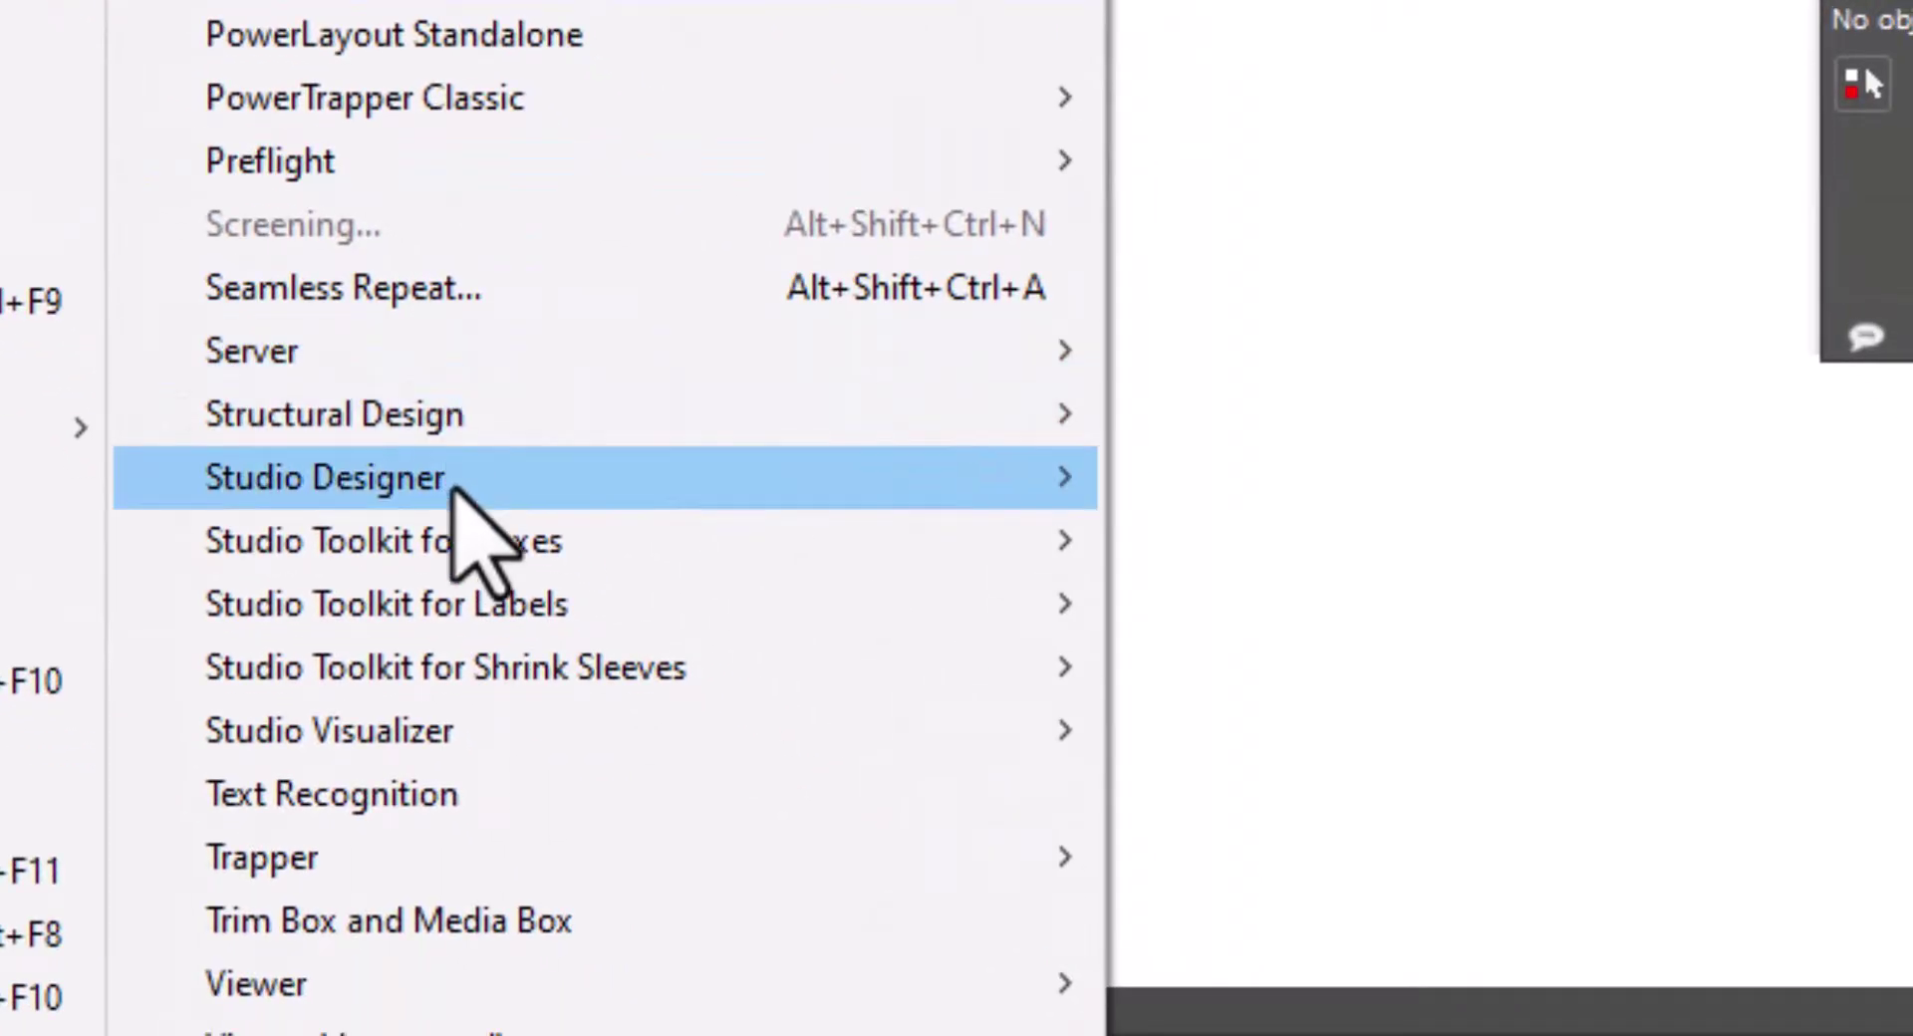
pyautogui.moveTo(460, 488)
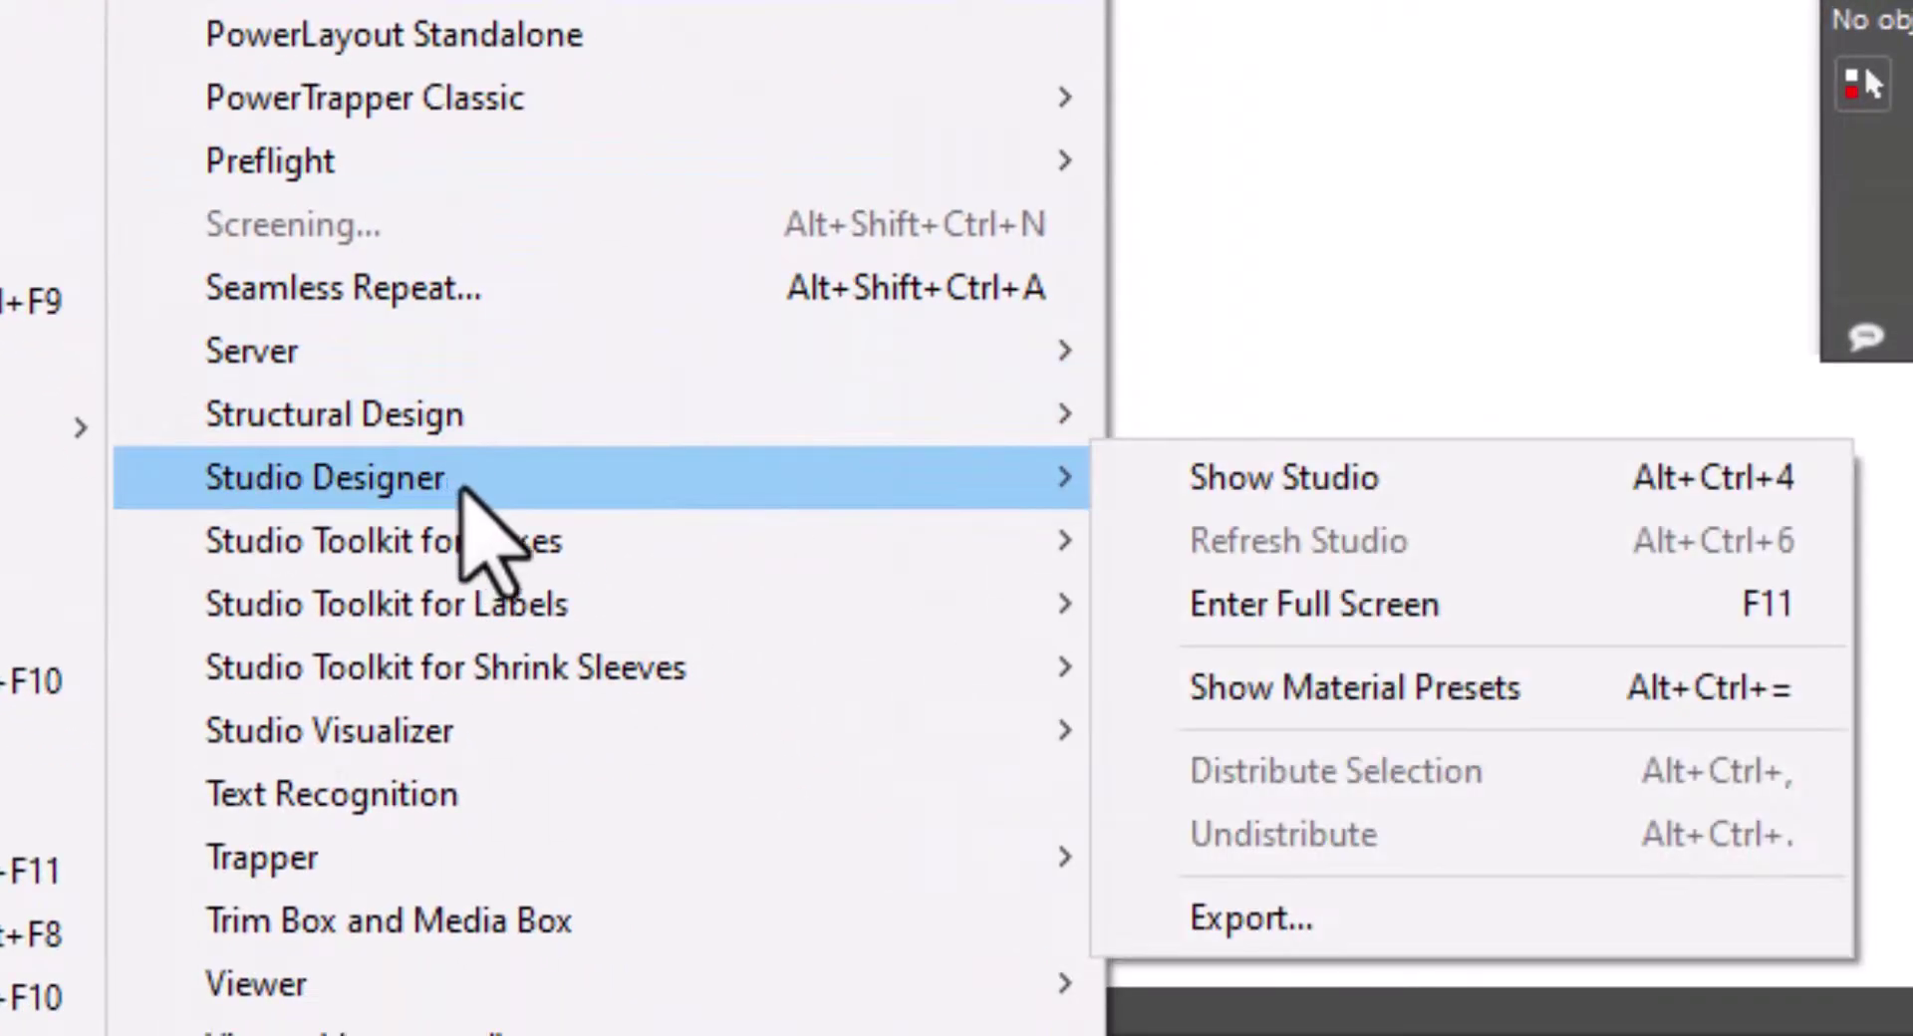
pyautogui.click(1285, 488)
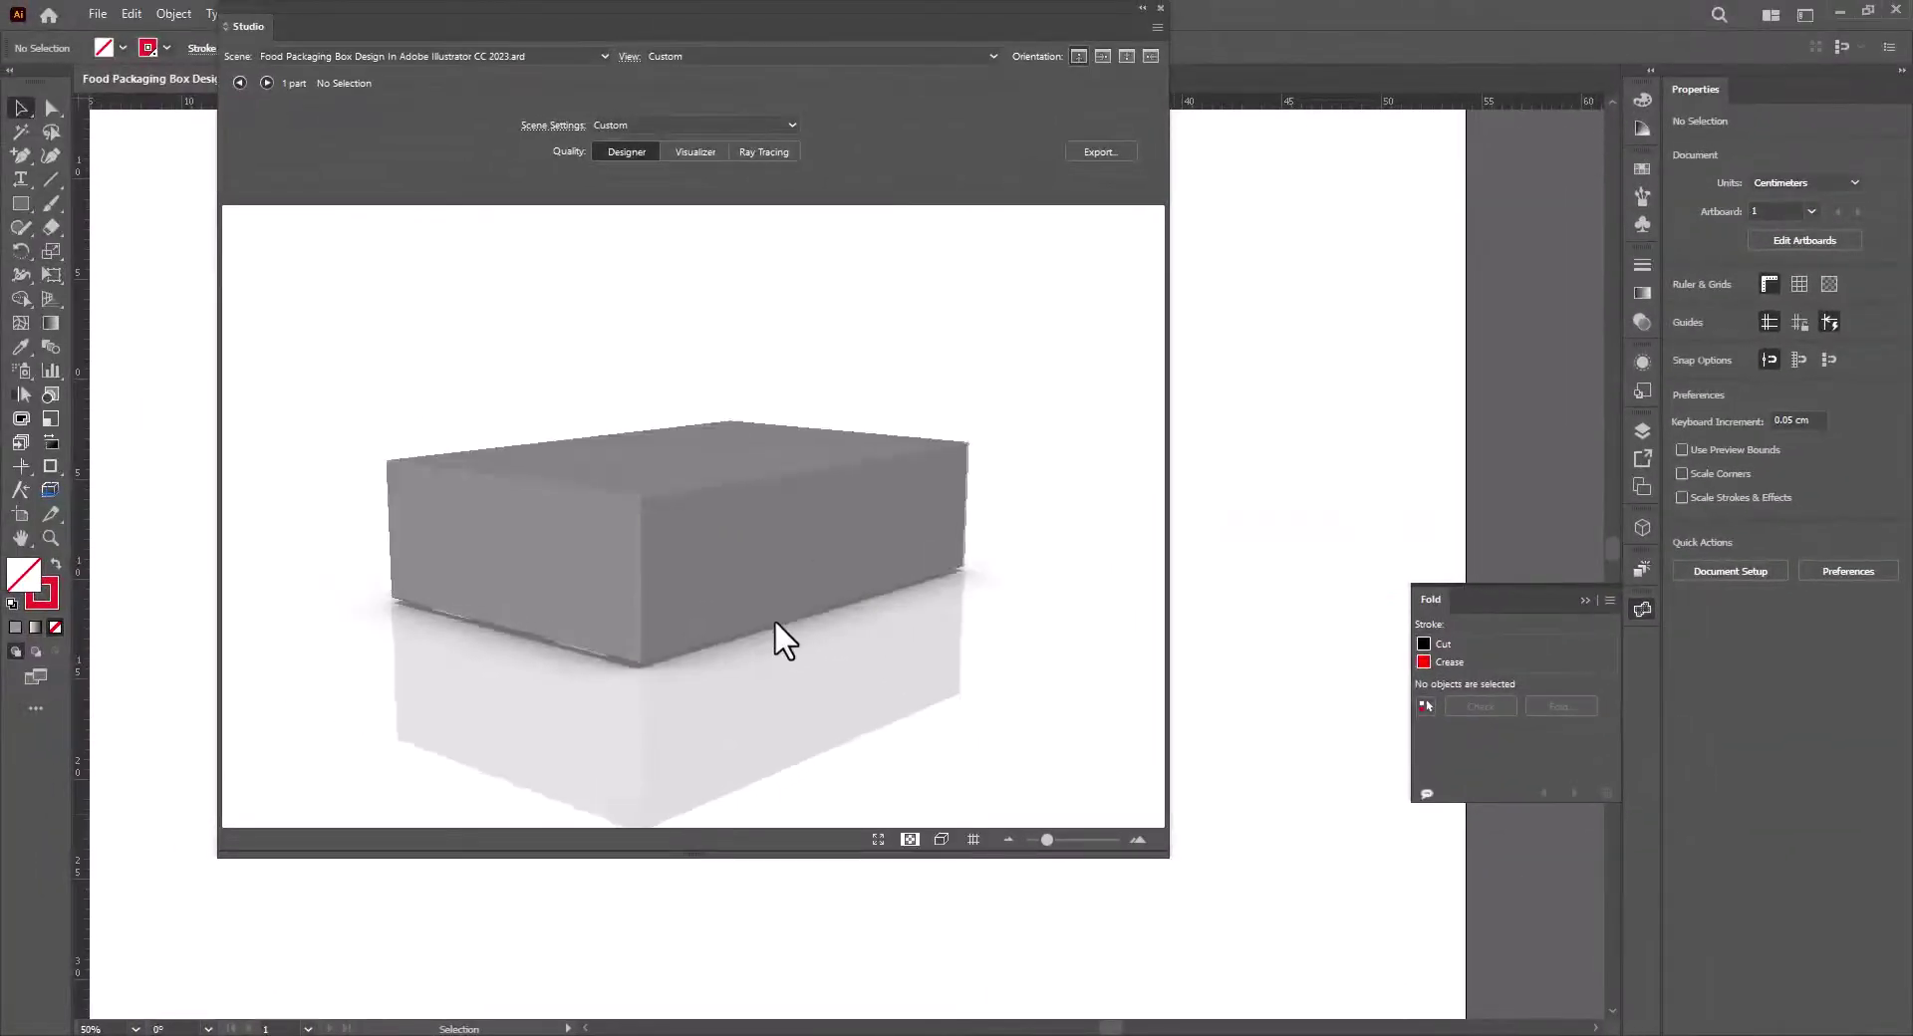
pyautogui.moveTo(775, 621); pyautogui.dragTo(723, 648)
# Set the 3D preview quality to Visualizer and place the Studio window beside the dieline.
pyautogui.click(695, 151)
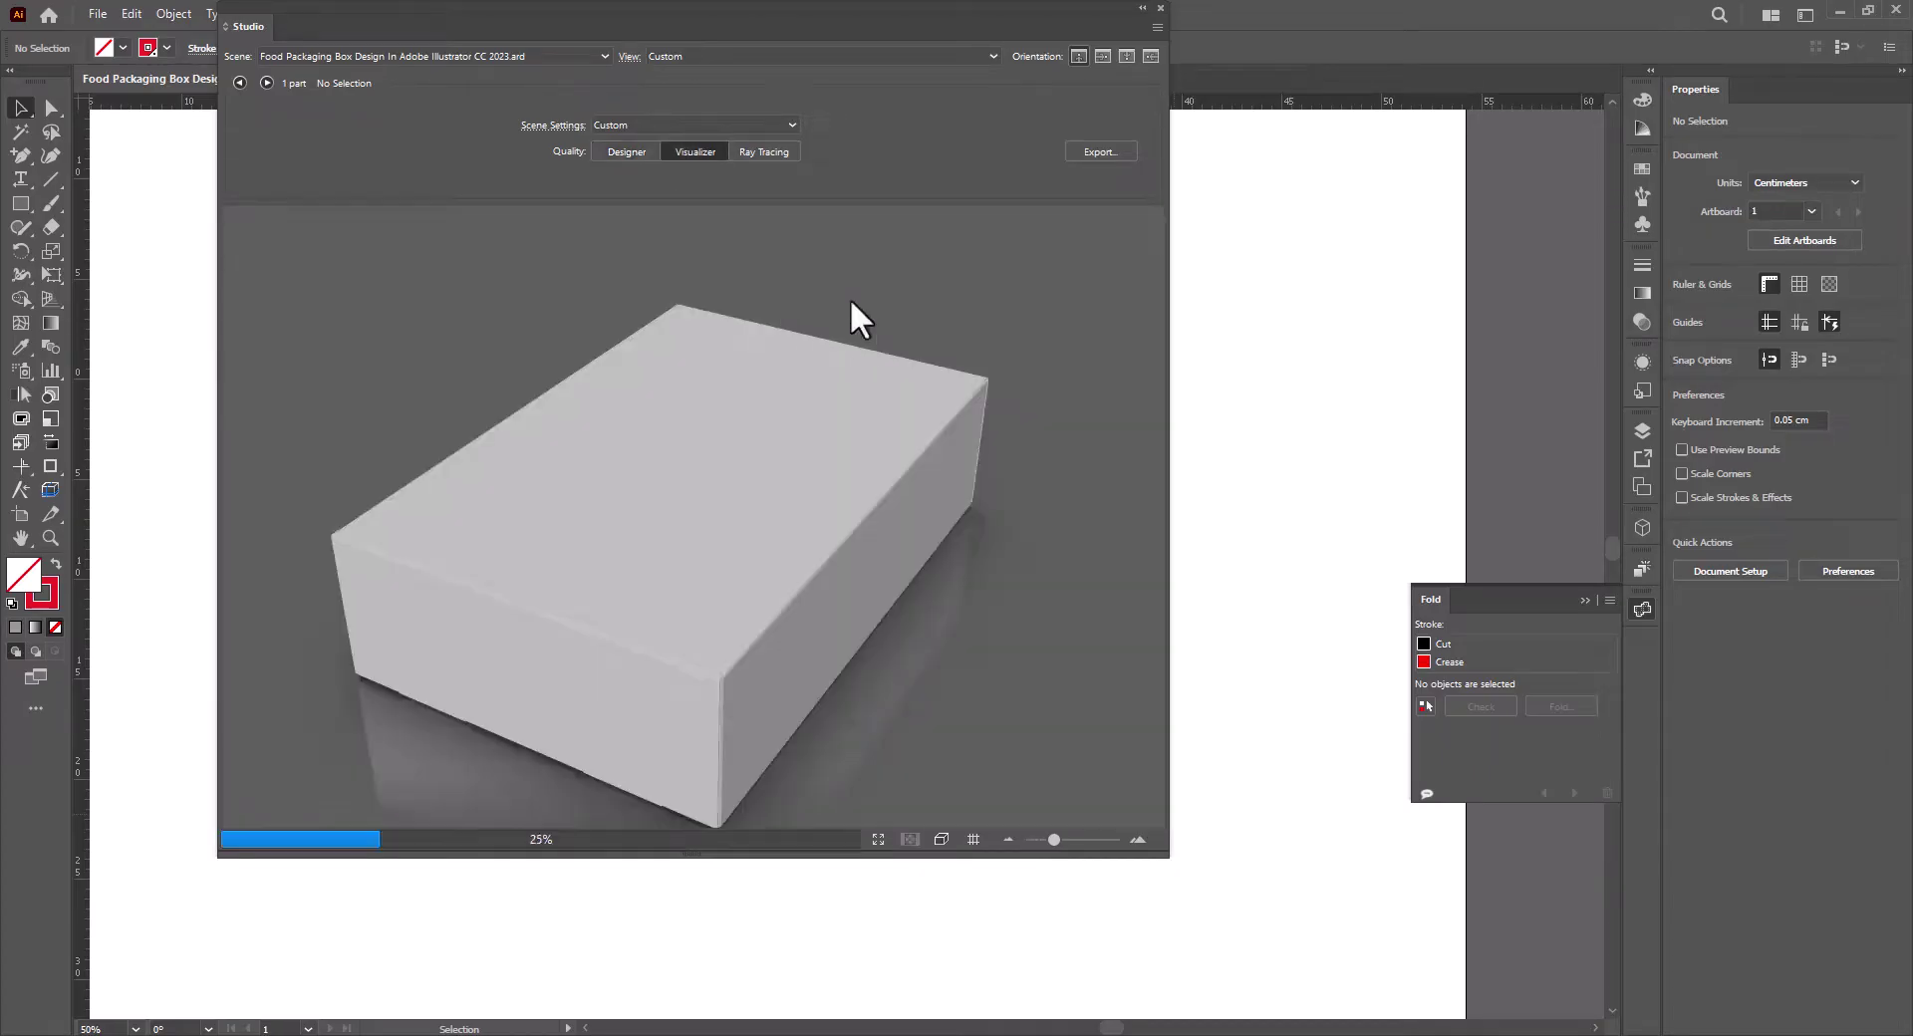
pyautogui.moveTo(769, 29); pyautogui.dragTo(1499, 61)
pyautogui.moveTo(1521, 588); pyautogui.dragTo(1450, 575)
# Fill the grey background shape under the dieline with muted red (RGB 206, 107, 107), and move the Studio preview over the middle of the workspace.
pyautogui.click(699, 554)
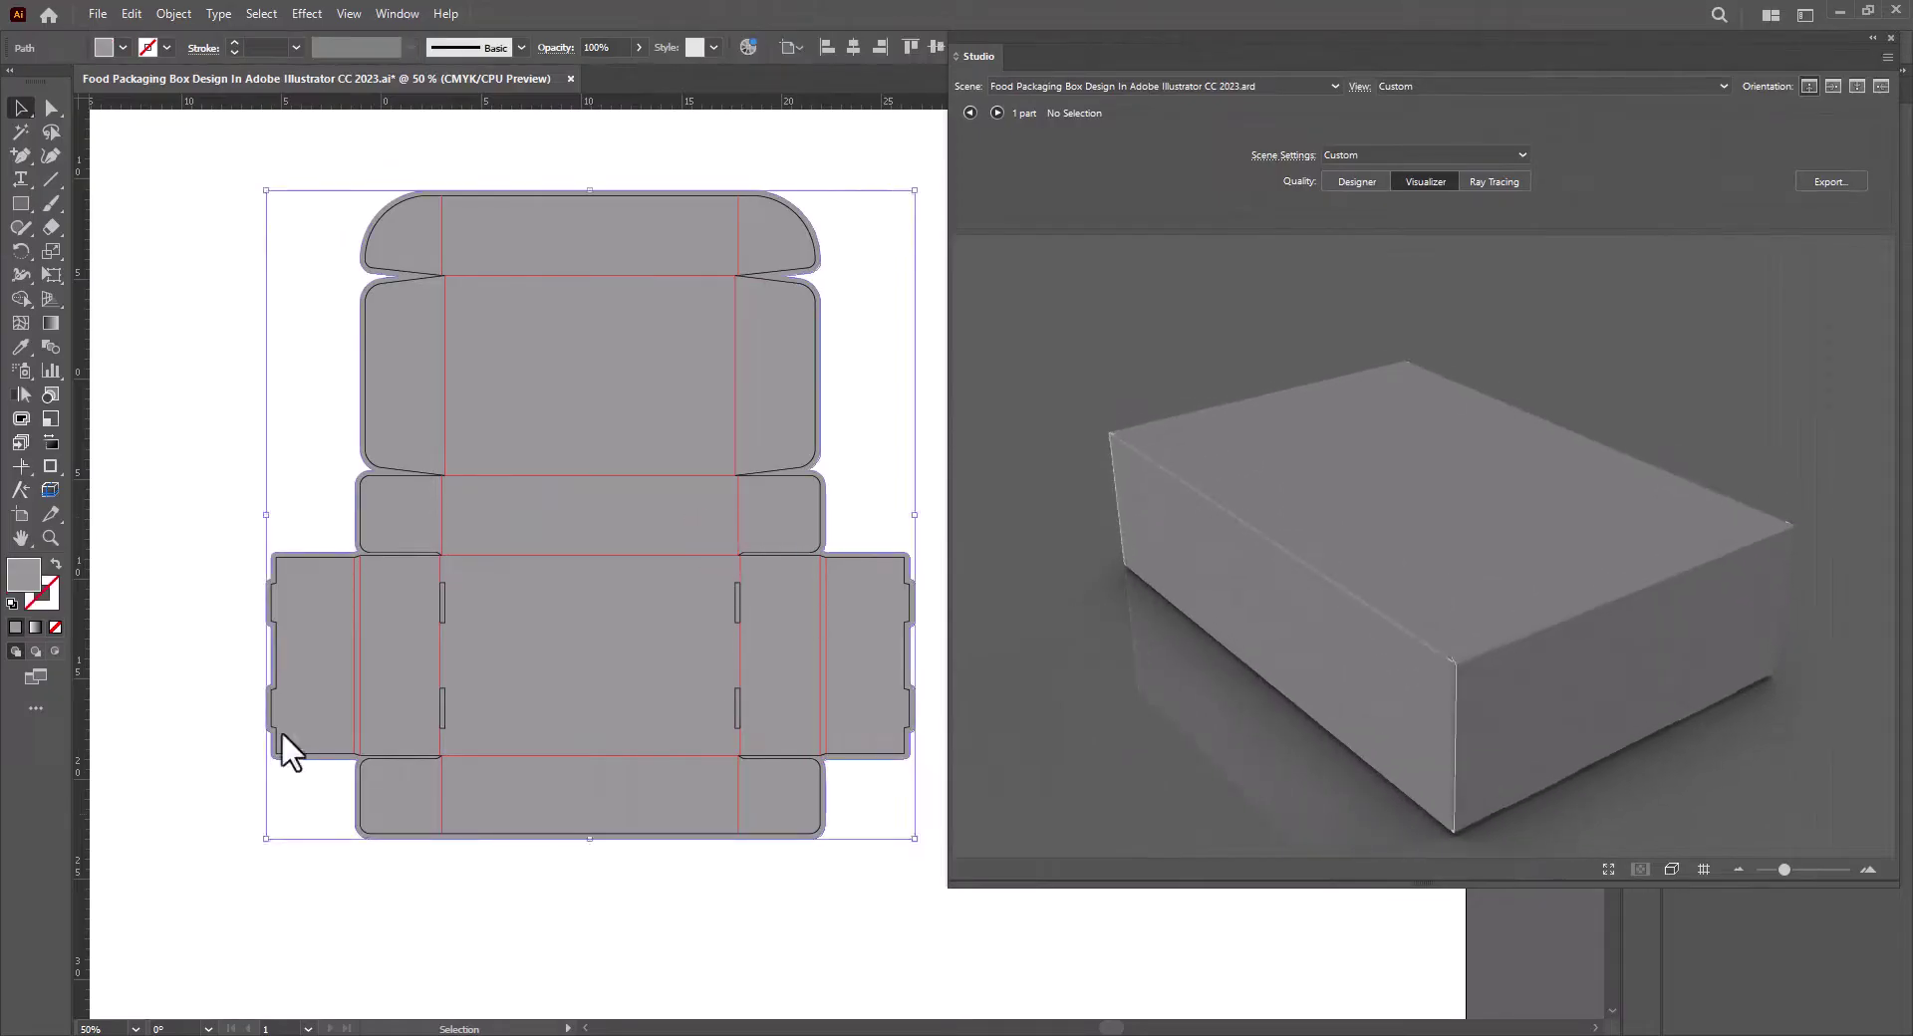
pyautogui.doubleClick(25, 583)
pyautogui.click(1119, 521)
pyautogui.click(1464, 470)
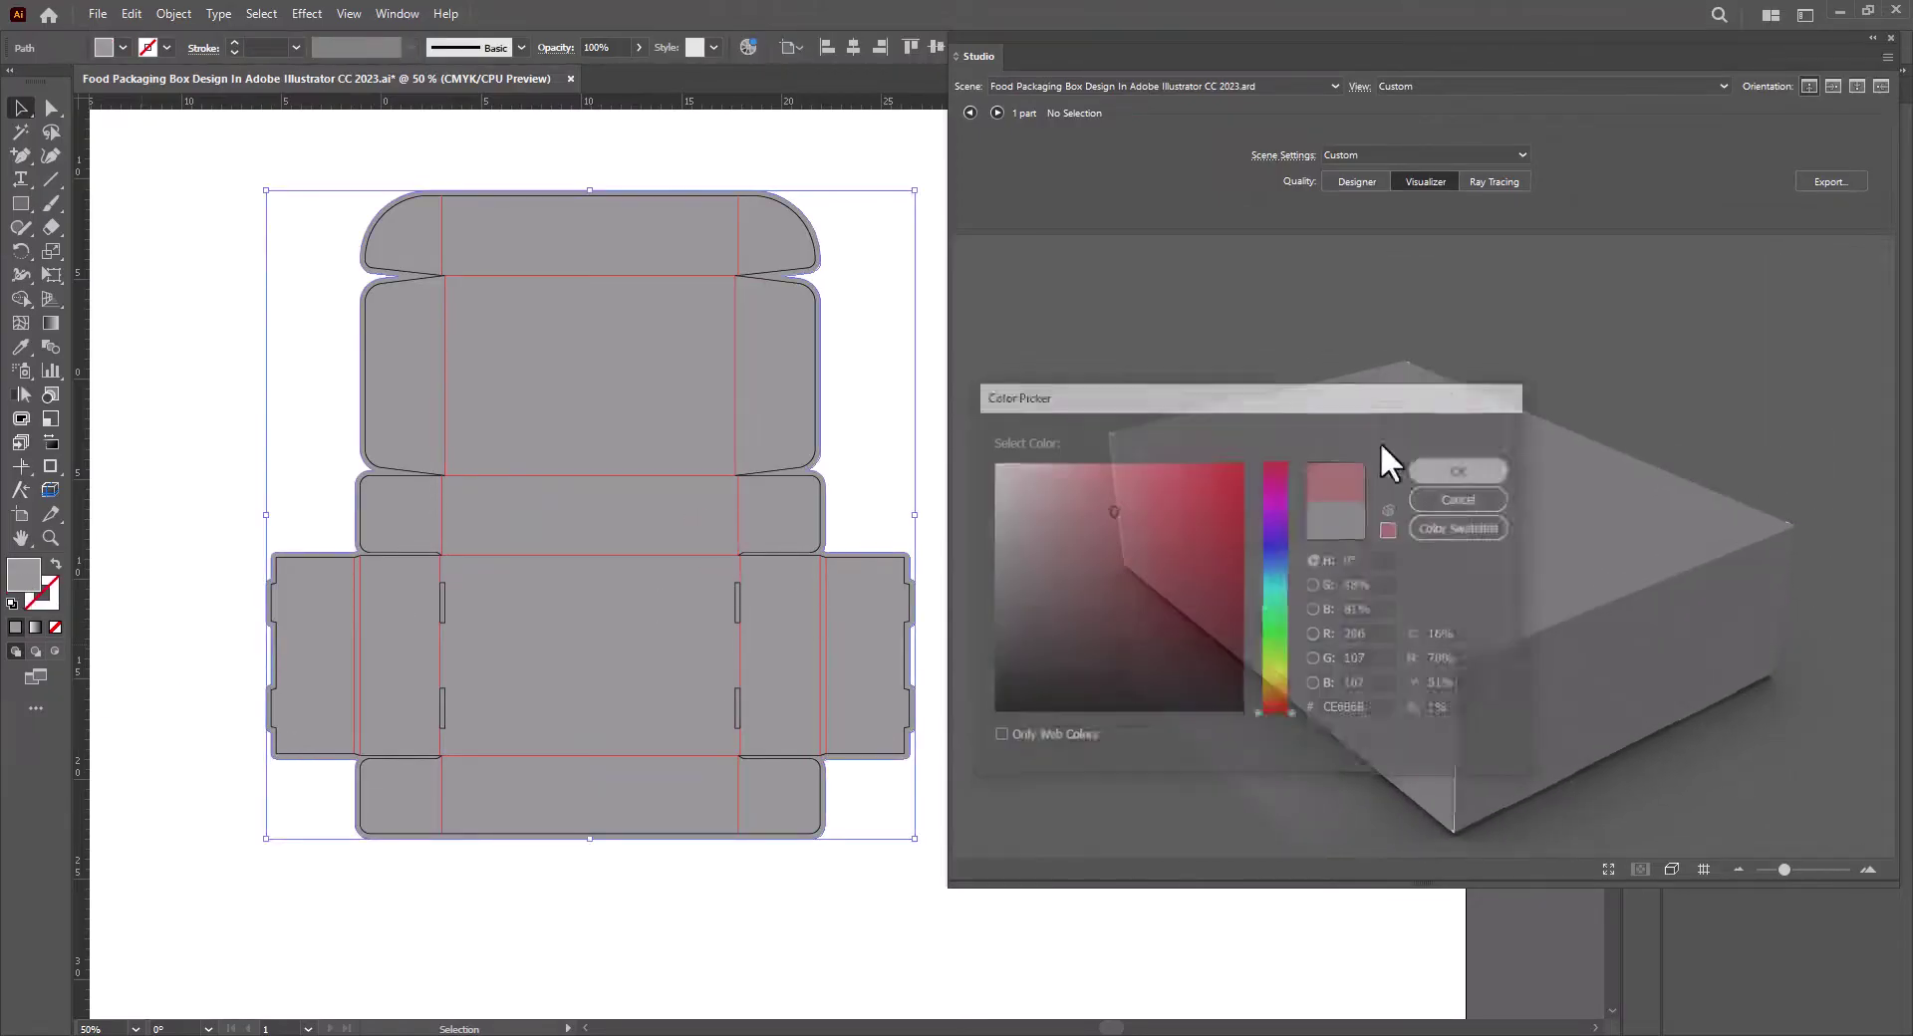
pyautogui.moveTo(1401, 683); pyautogui.dragTo(1486, 129)
pyautogui.moveTo(1508, 59); pyautogui.dragTo(987, 90)
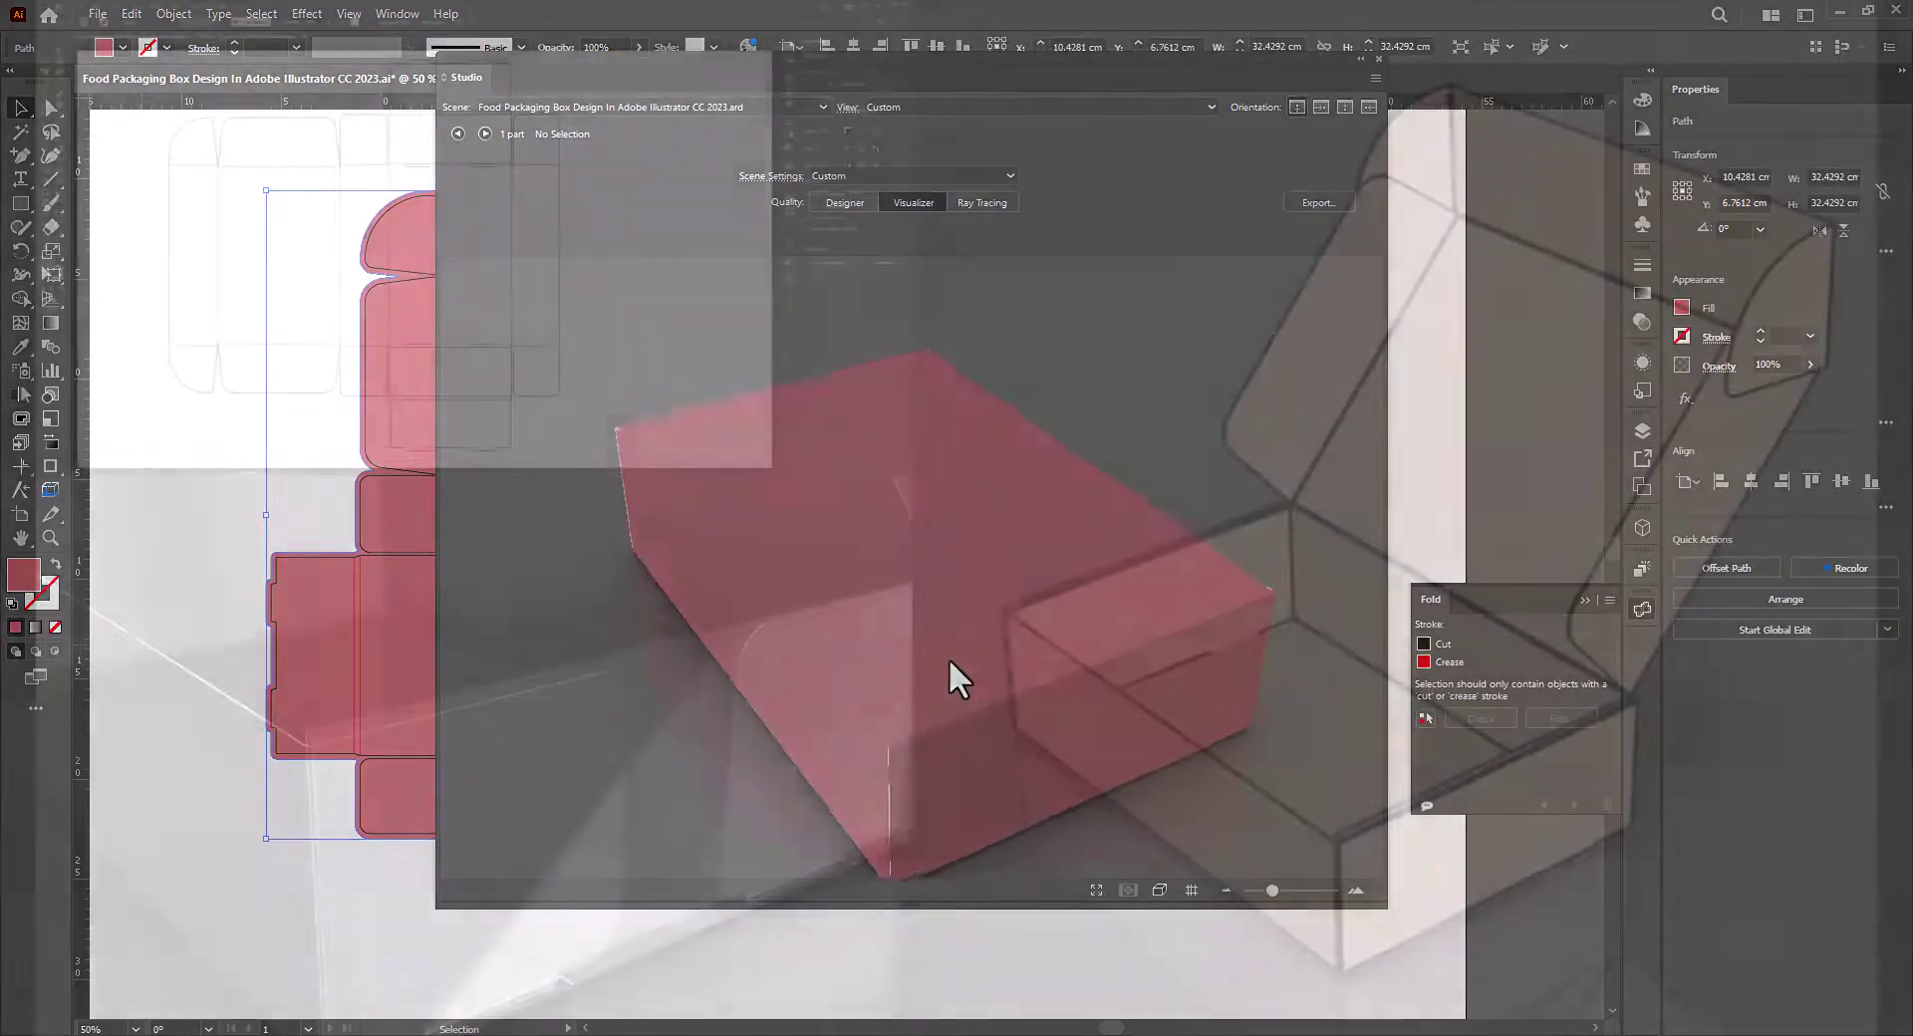